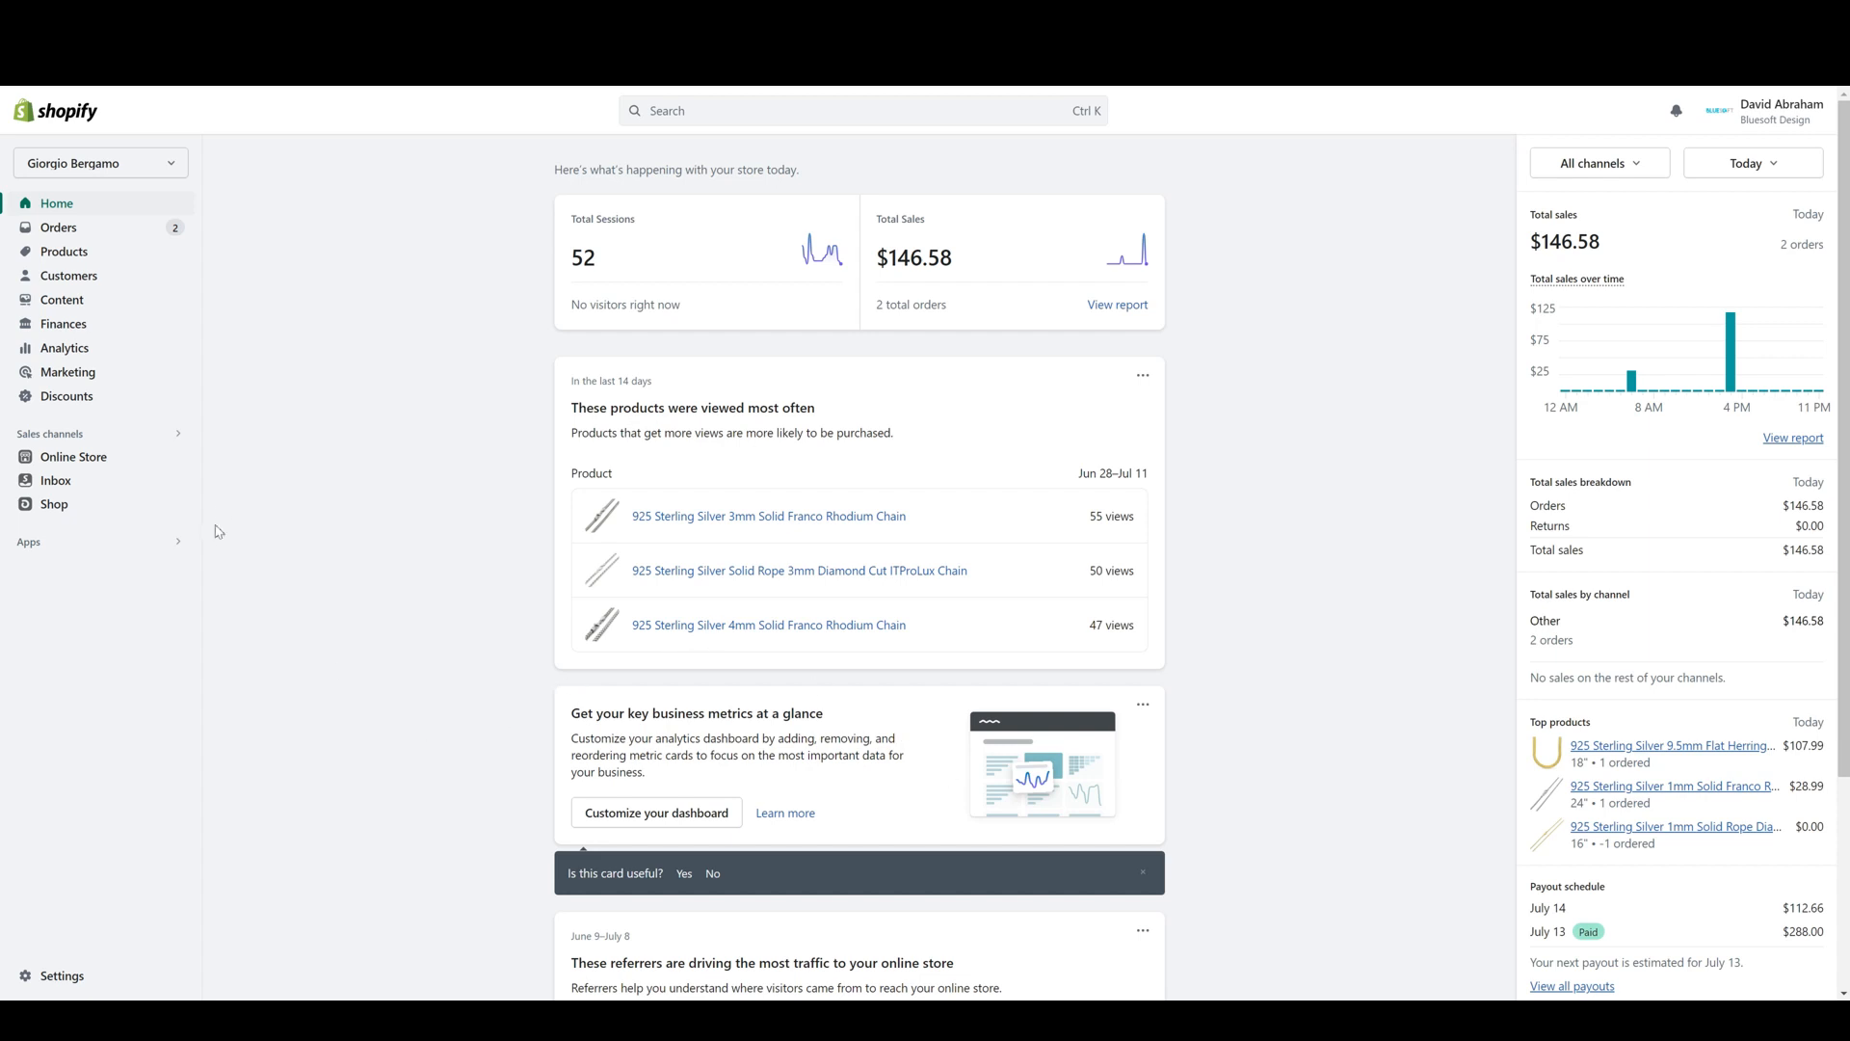
# - Open the Online Store sales channel to reach the store's themes
pyautogui.click(286, 473)
pyautogui.click(141, 471)
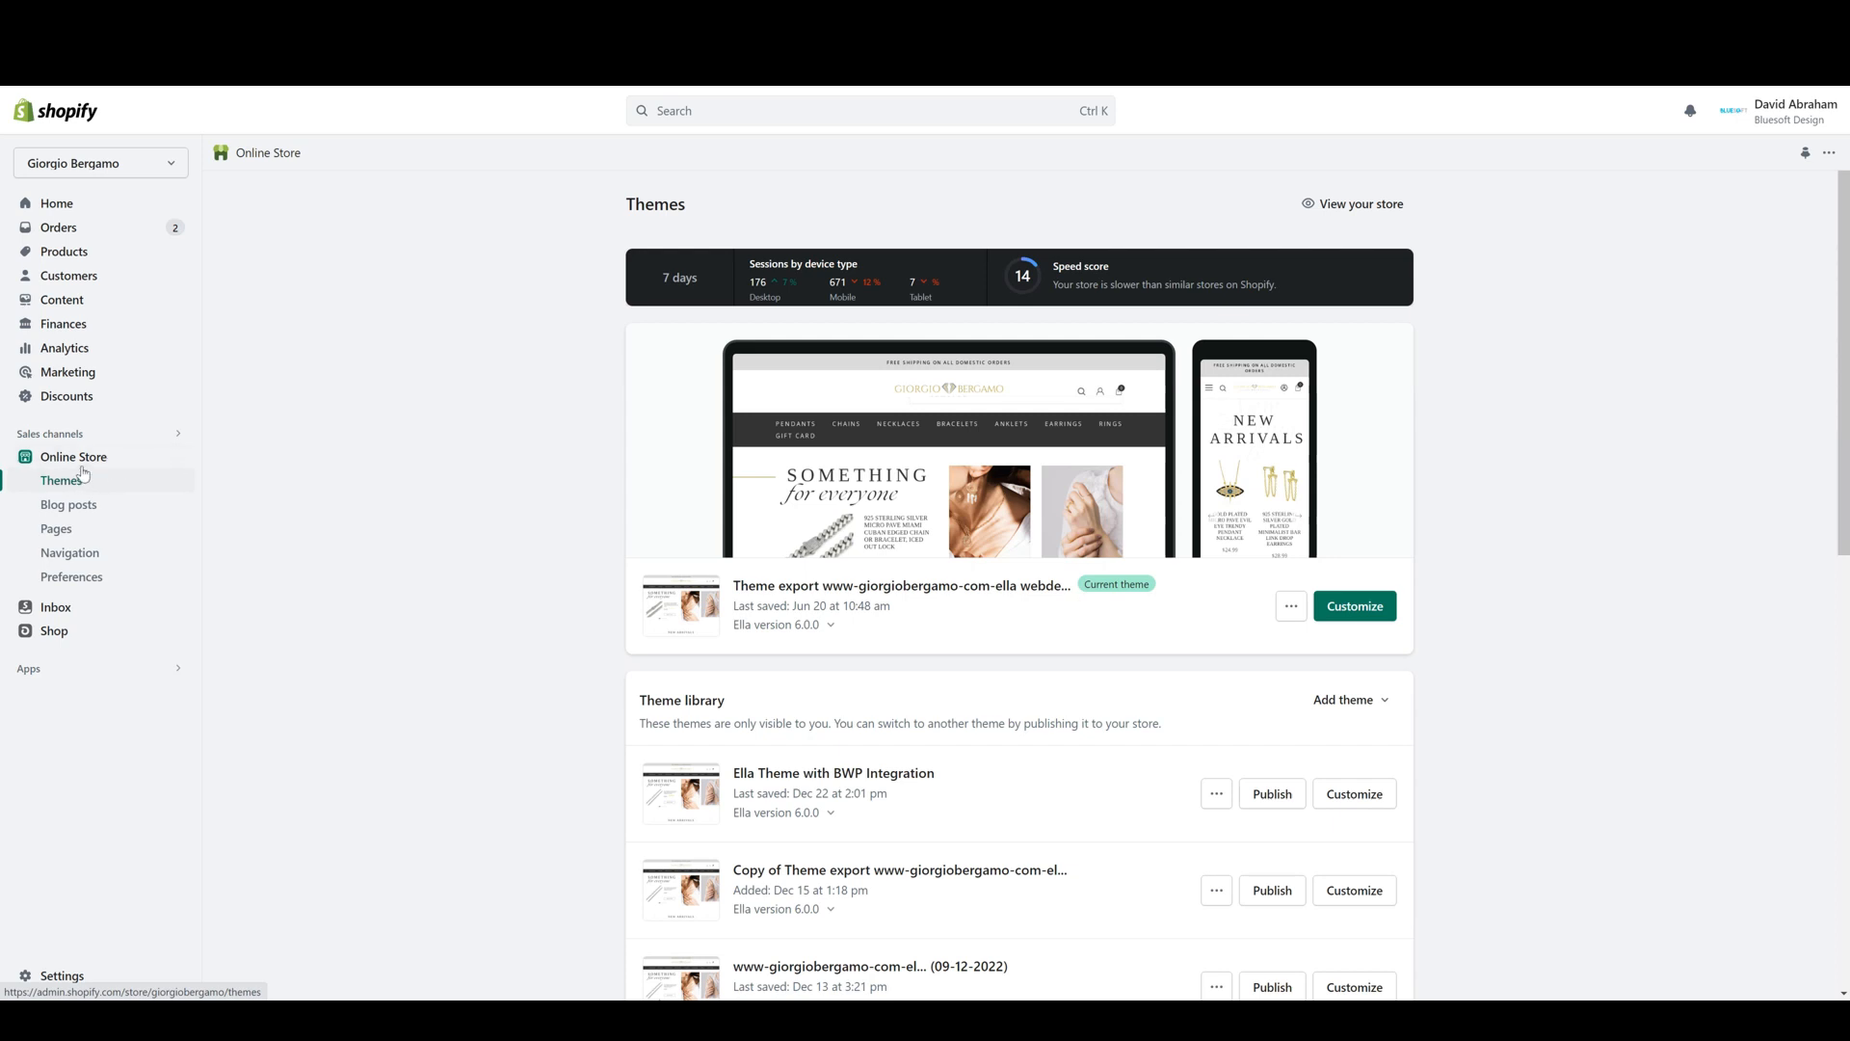
# - View the list of installed sales channels and open Online Store from it
pyautogui.click(86, 437)
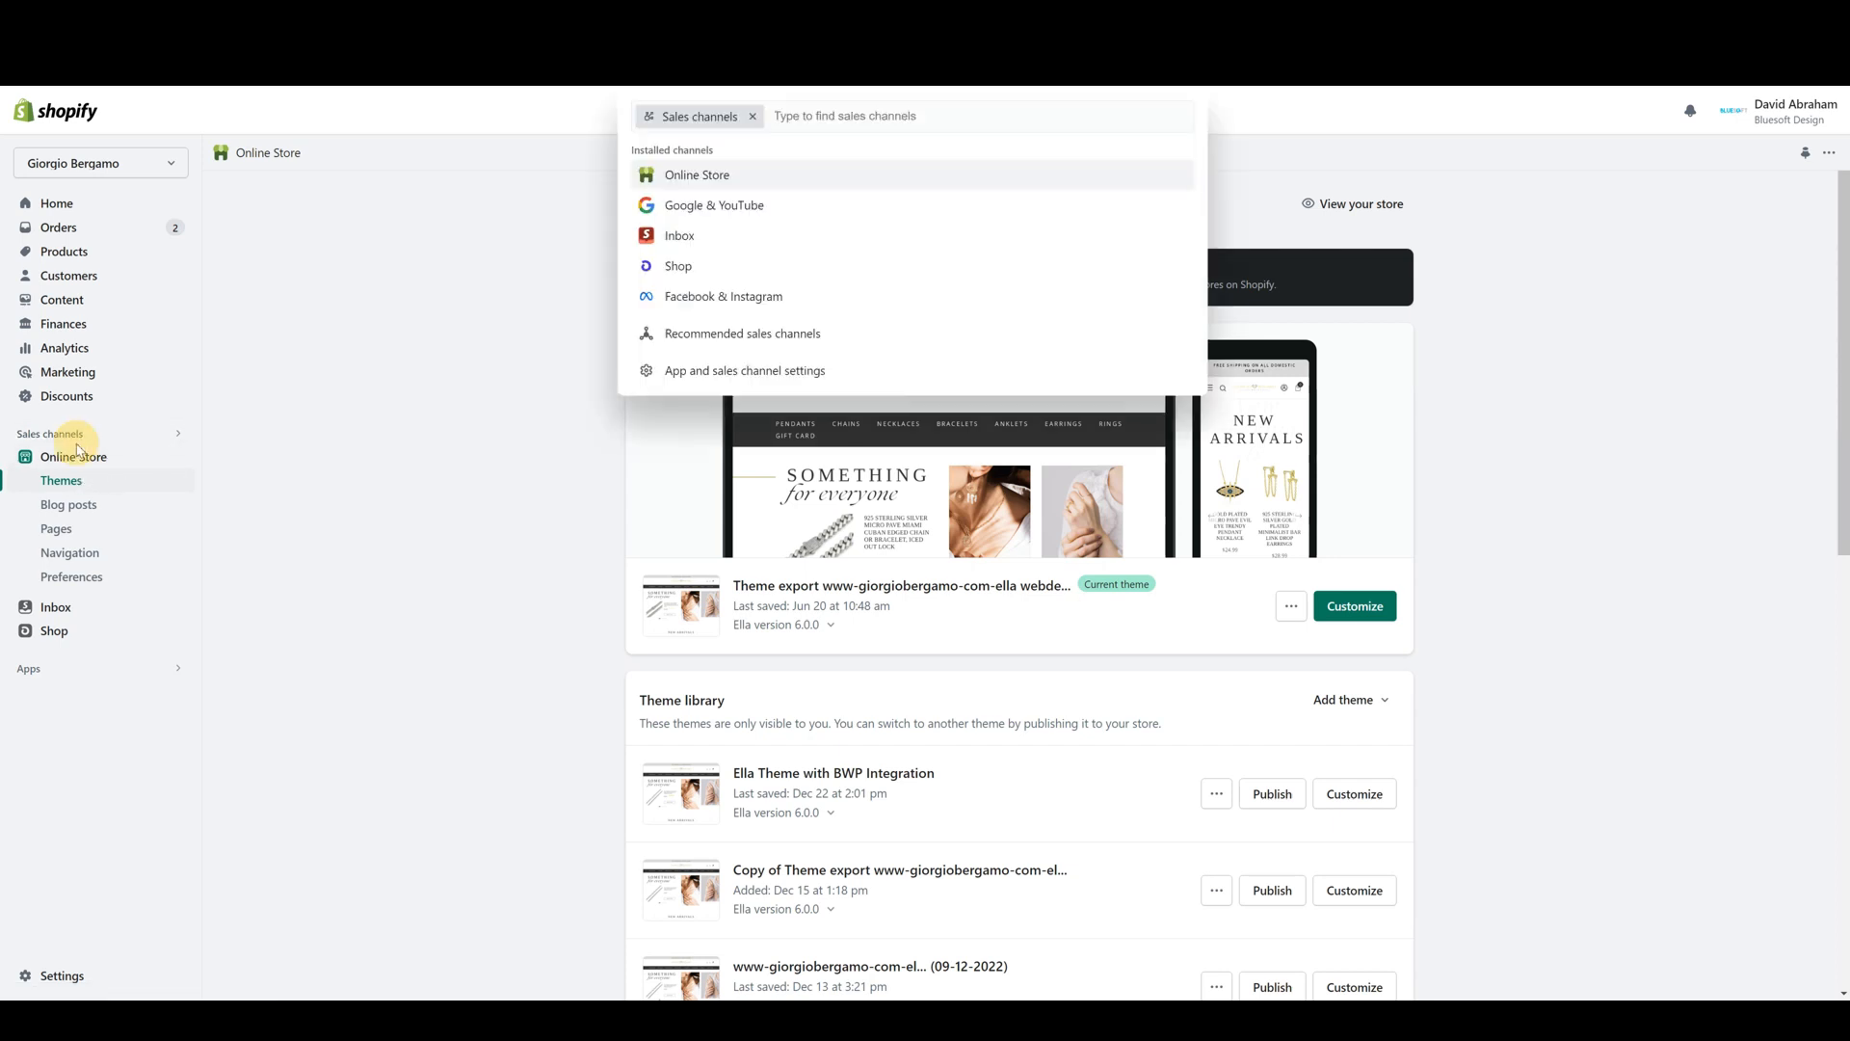
pyautogui.click(419, 321)
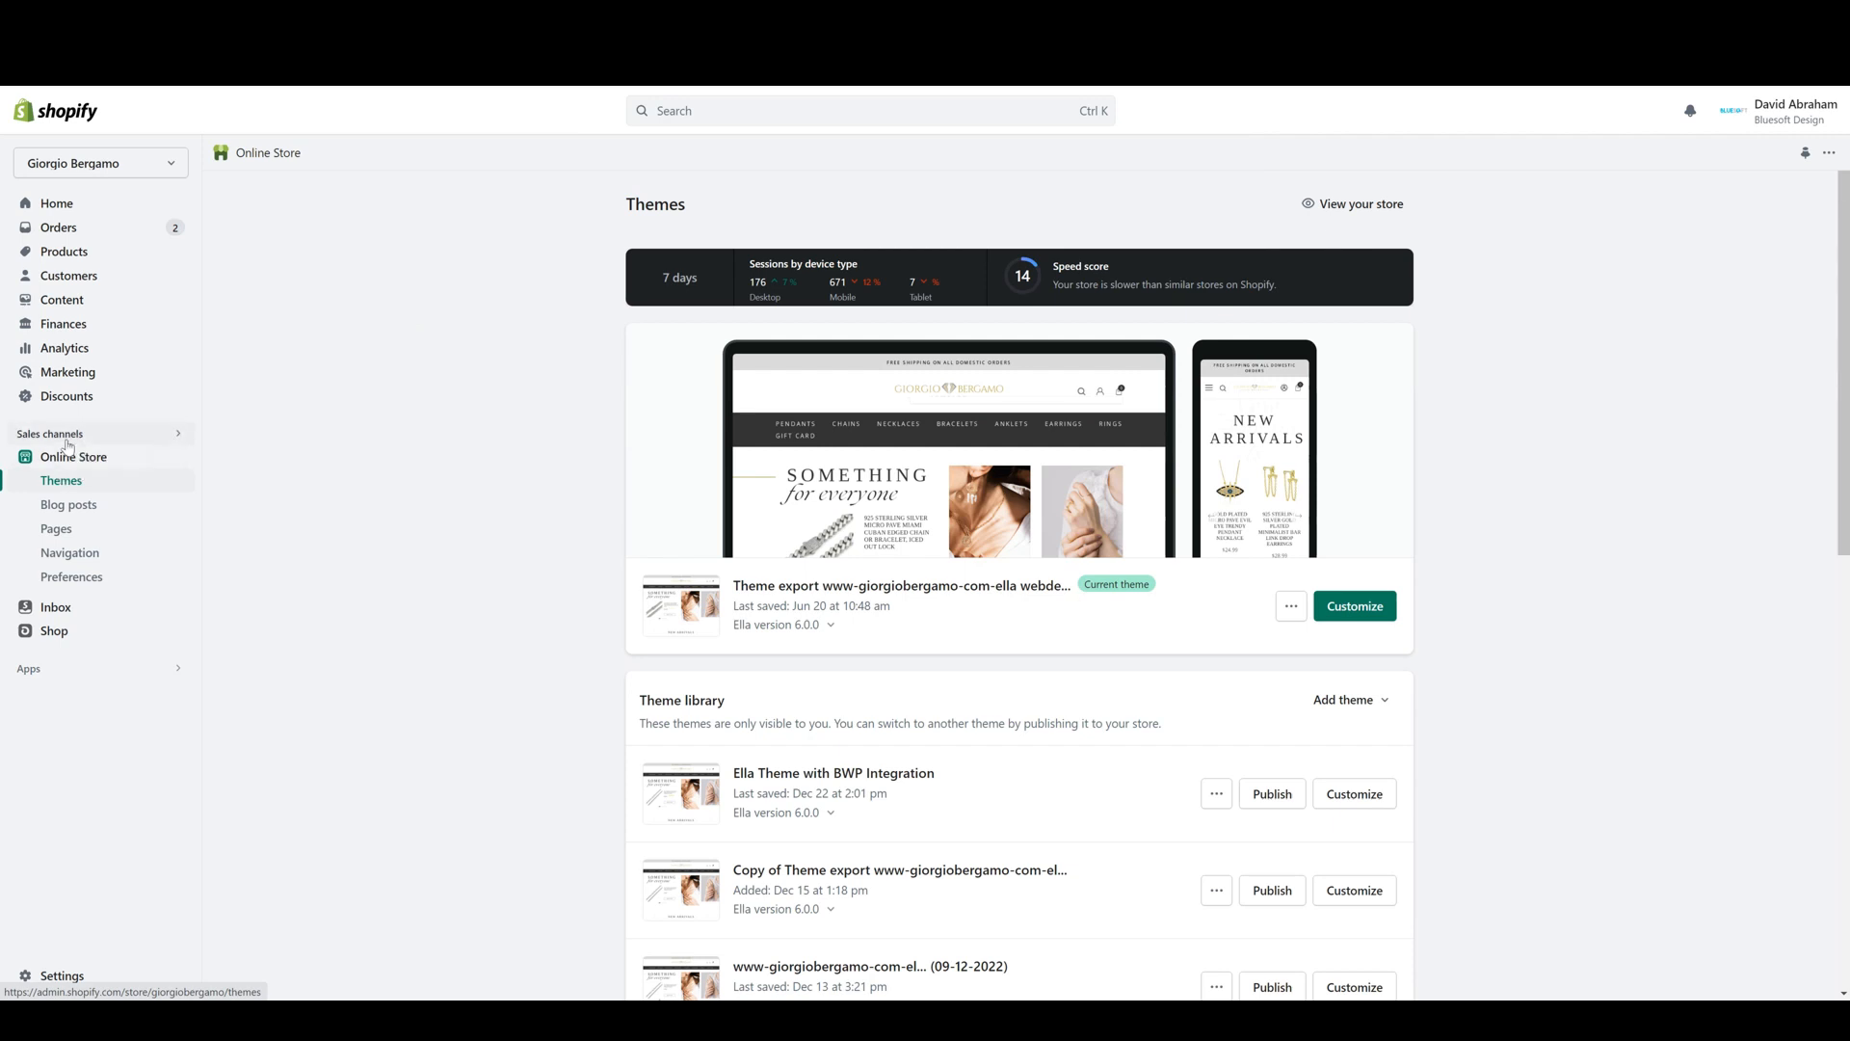
pyautogui.click(54, 439)
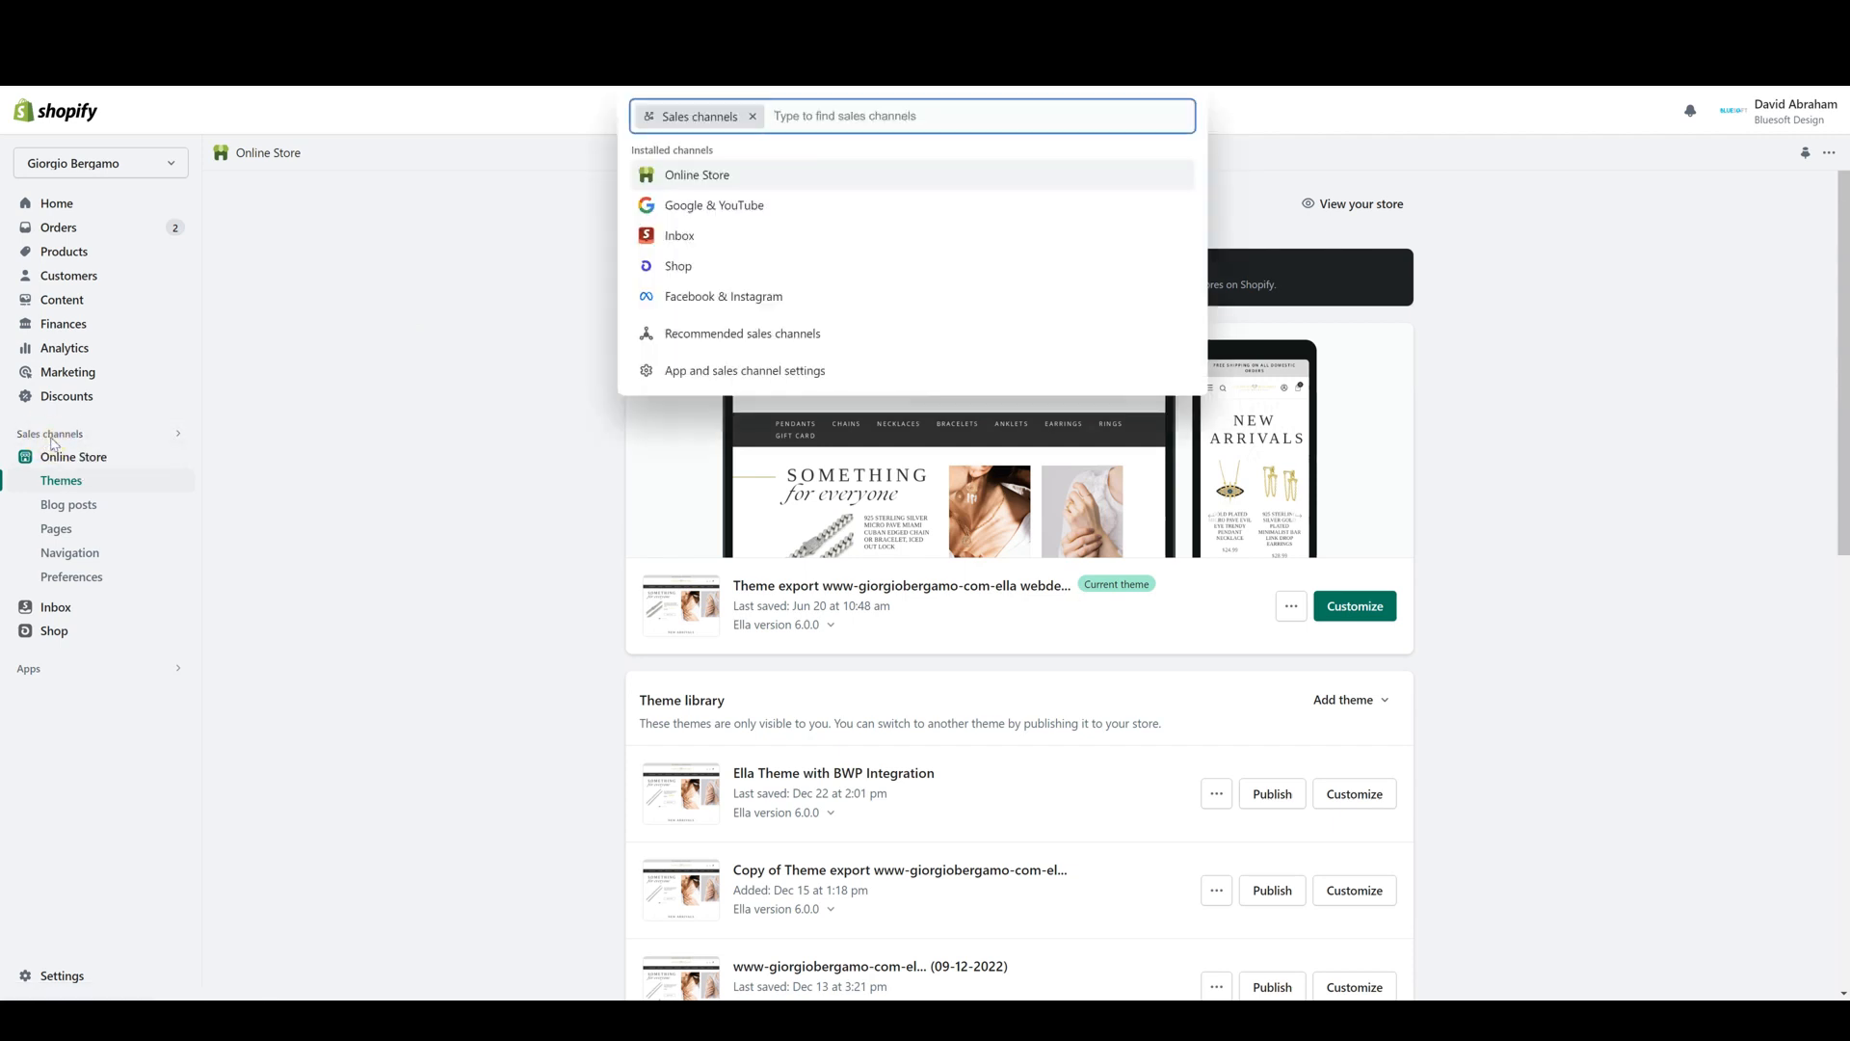
pyautogui.click(720, 179)
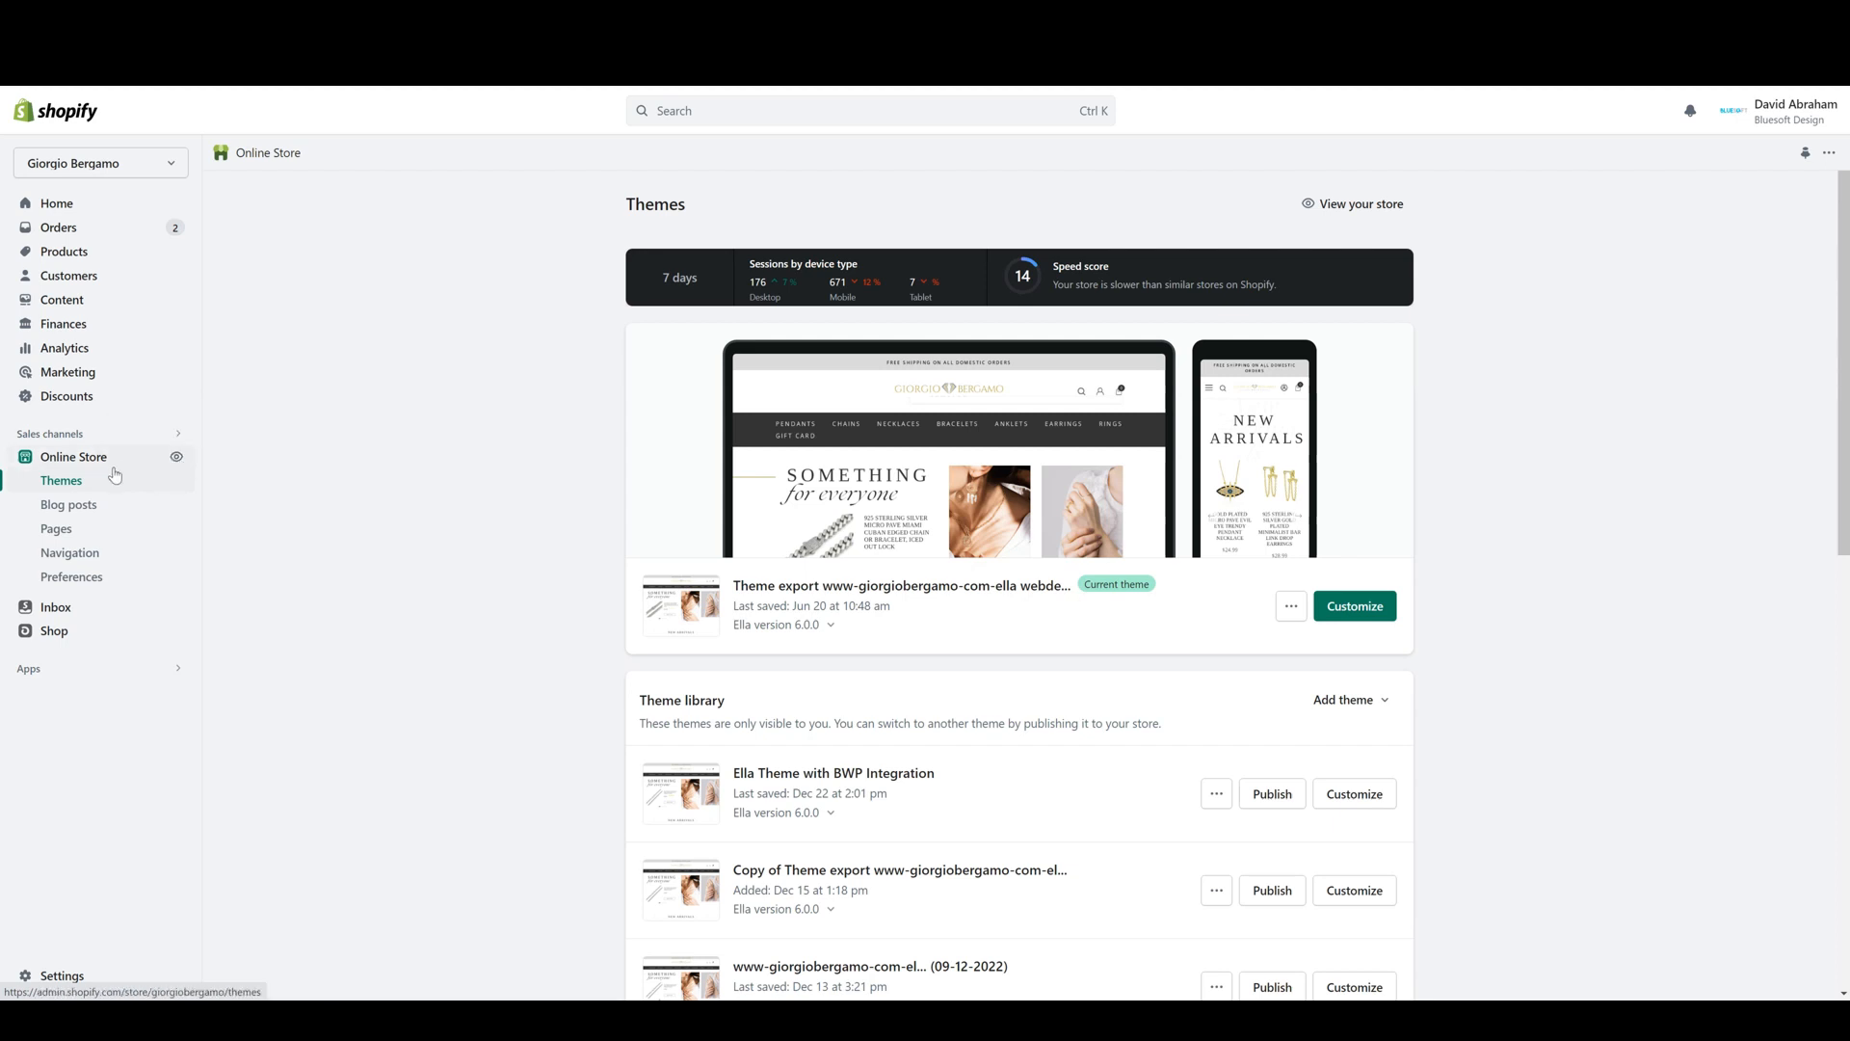
pyautogui.click(58, 434)
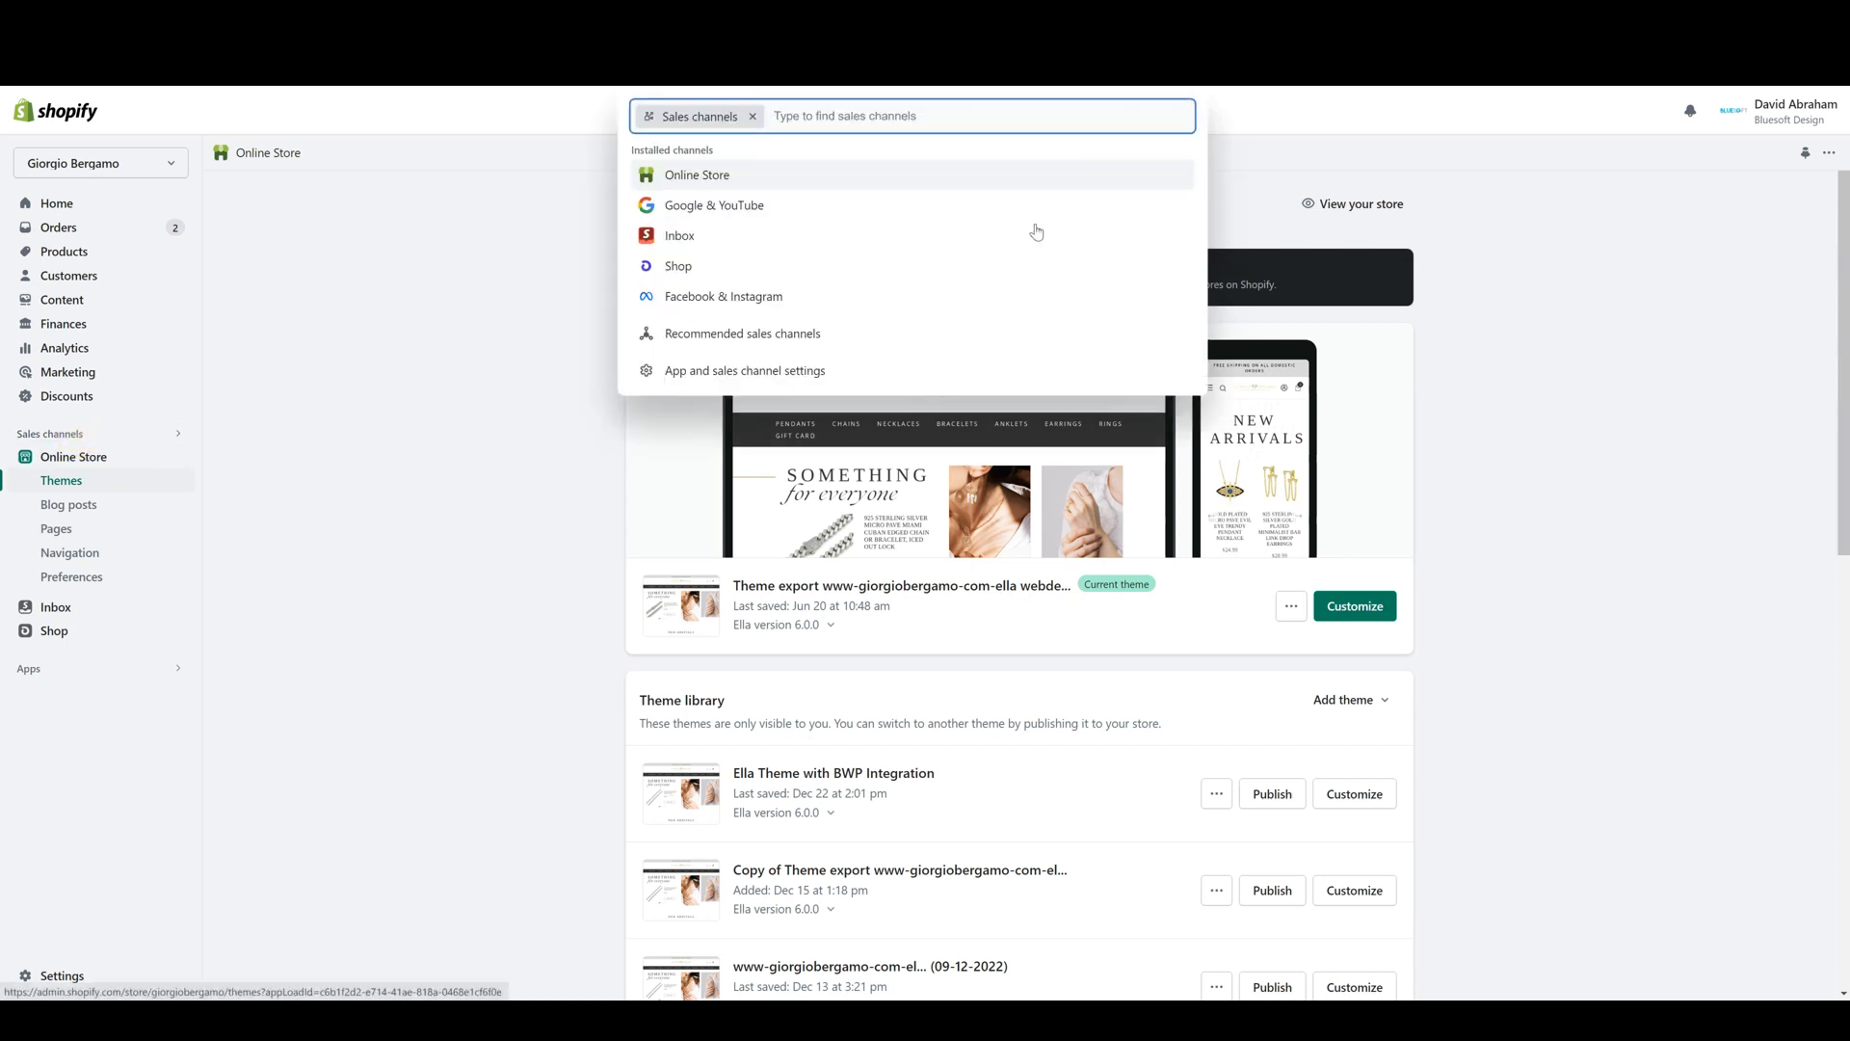
pyautogui.click(229, 507)
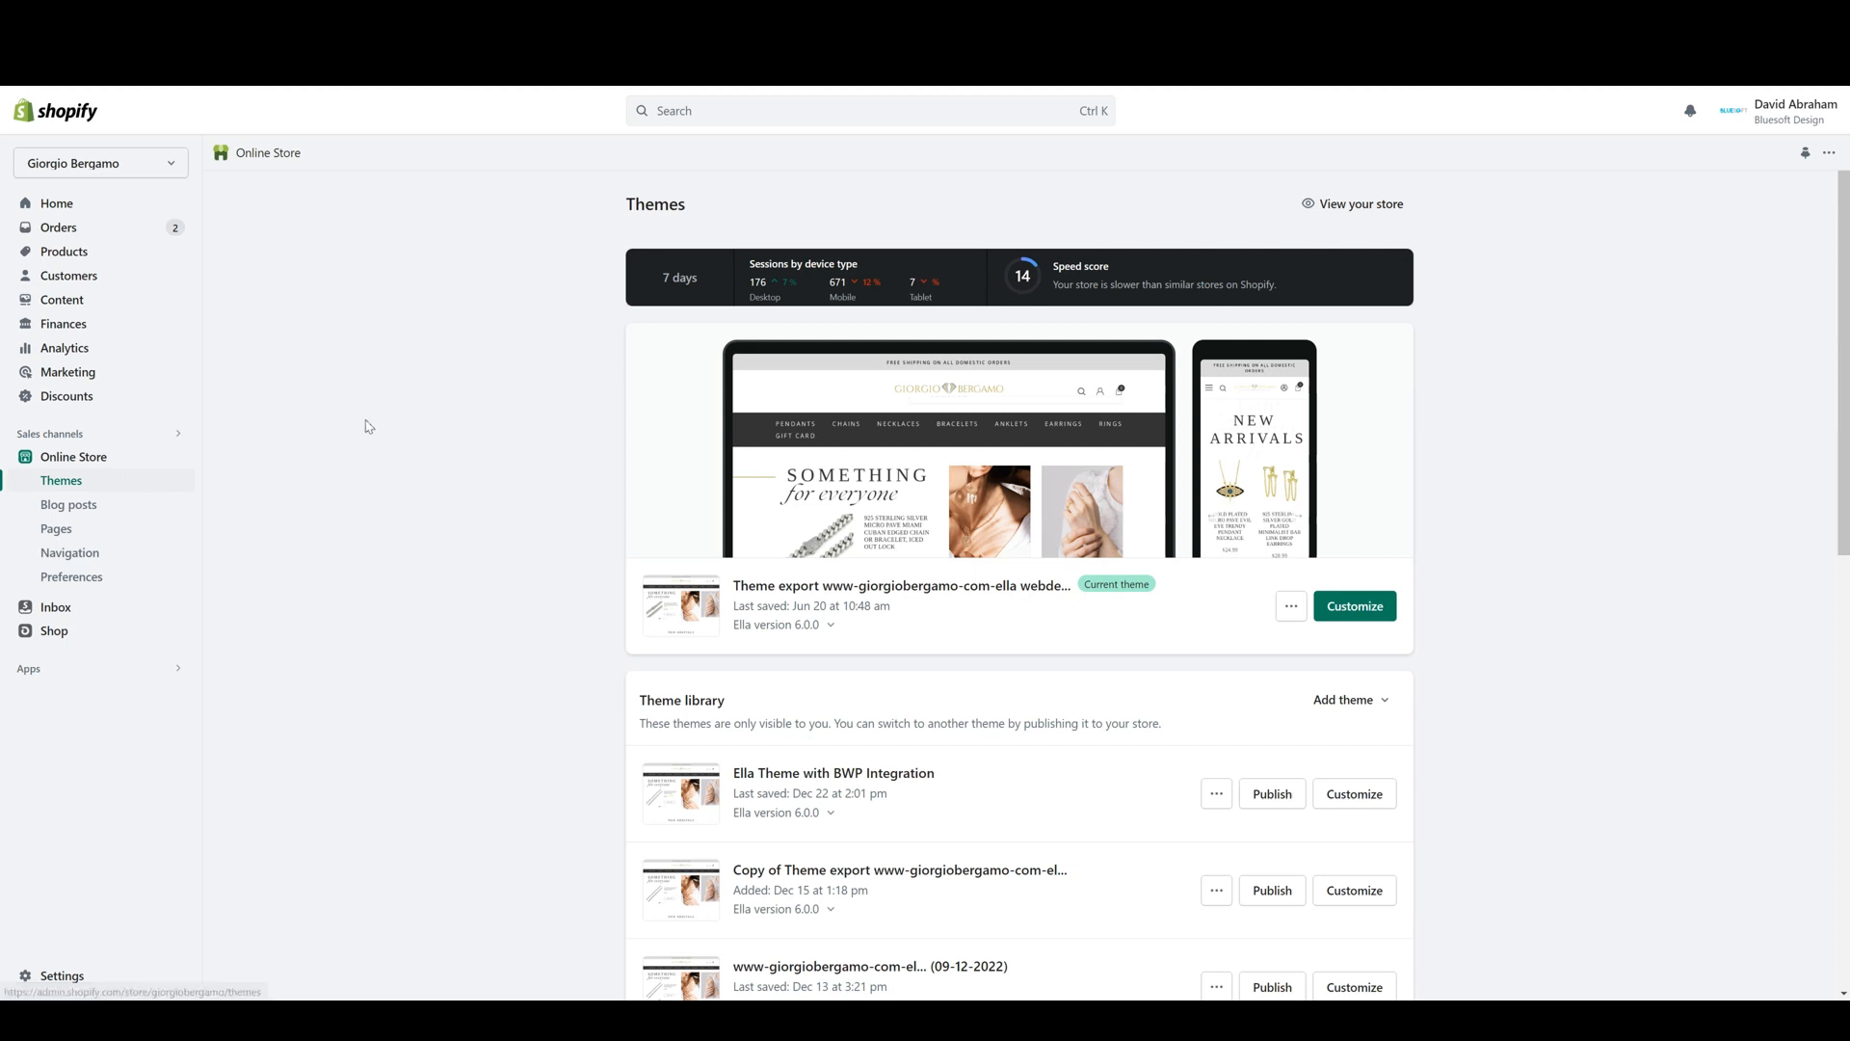
# - Look through the Themes page from the current theme to the theme library and the popular free themes
pyautogui.scroll(-1, 1084, 531)
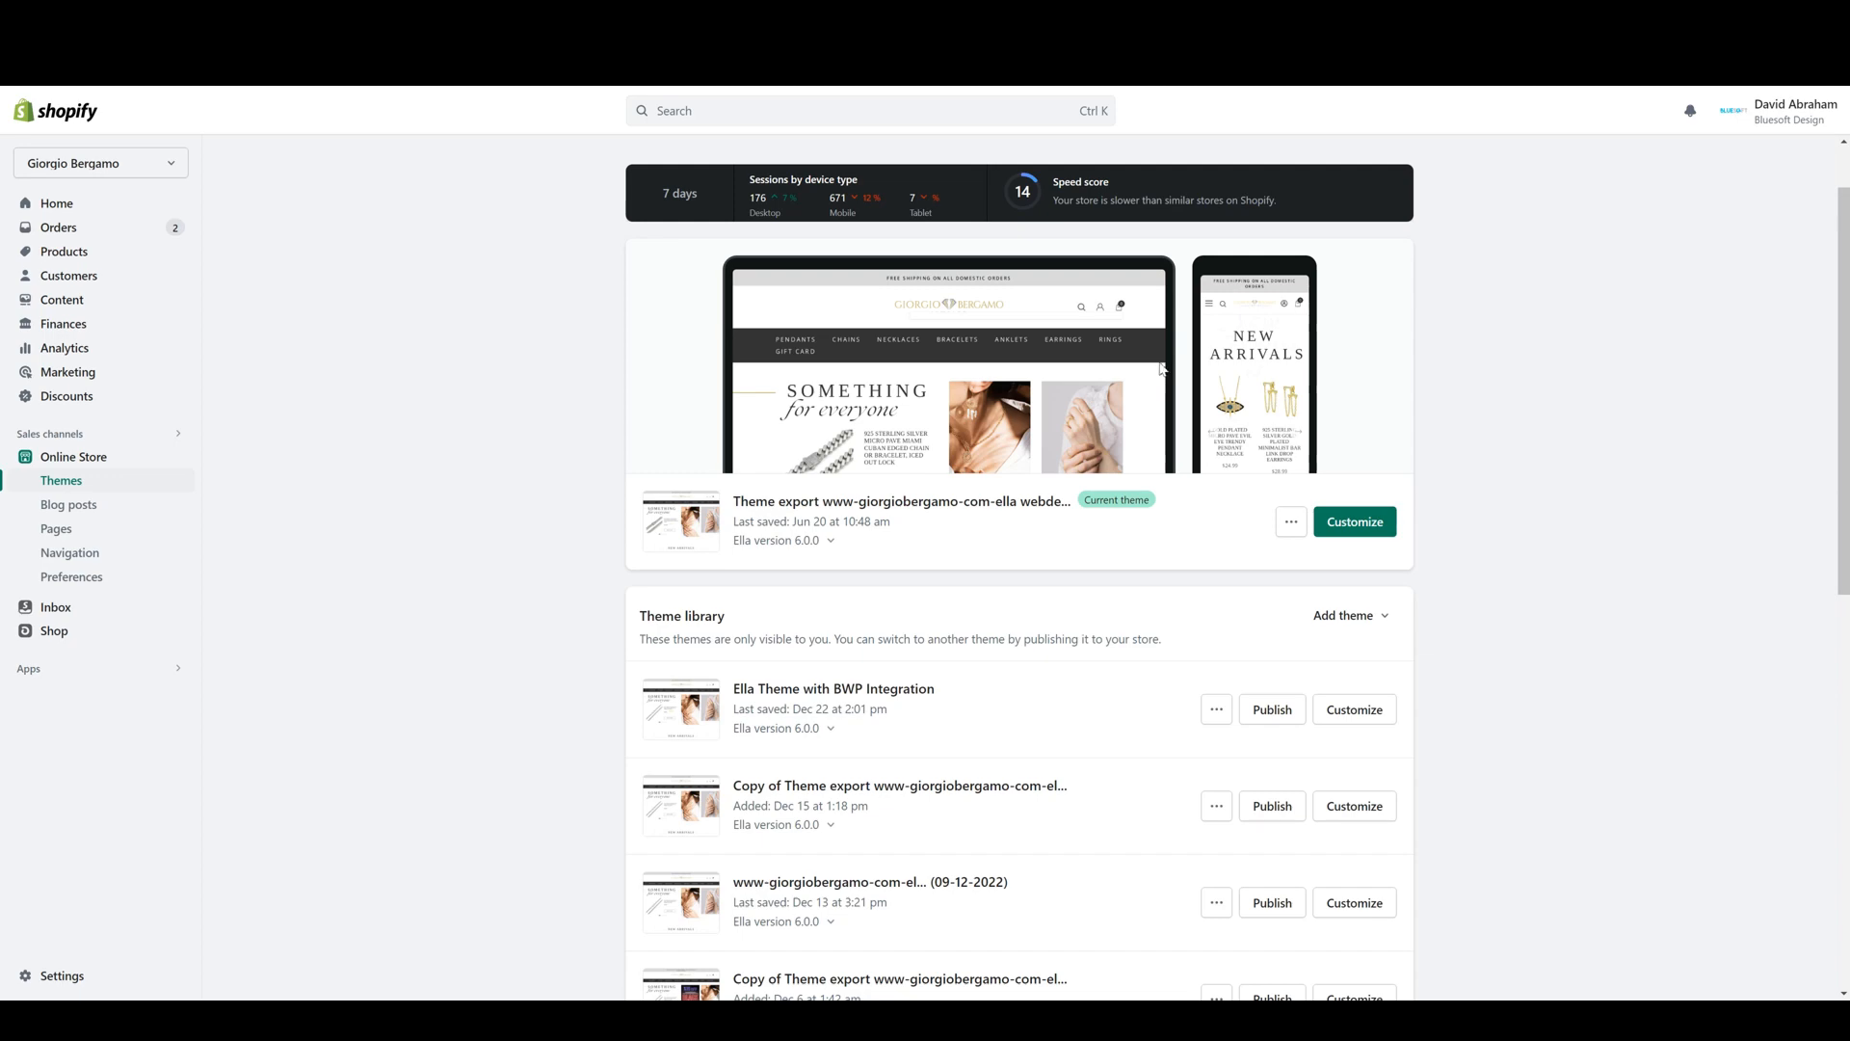
pyautogui.scroll(-3, 1161, 369)
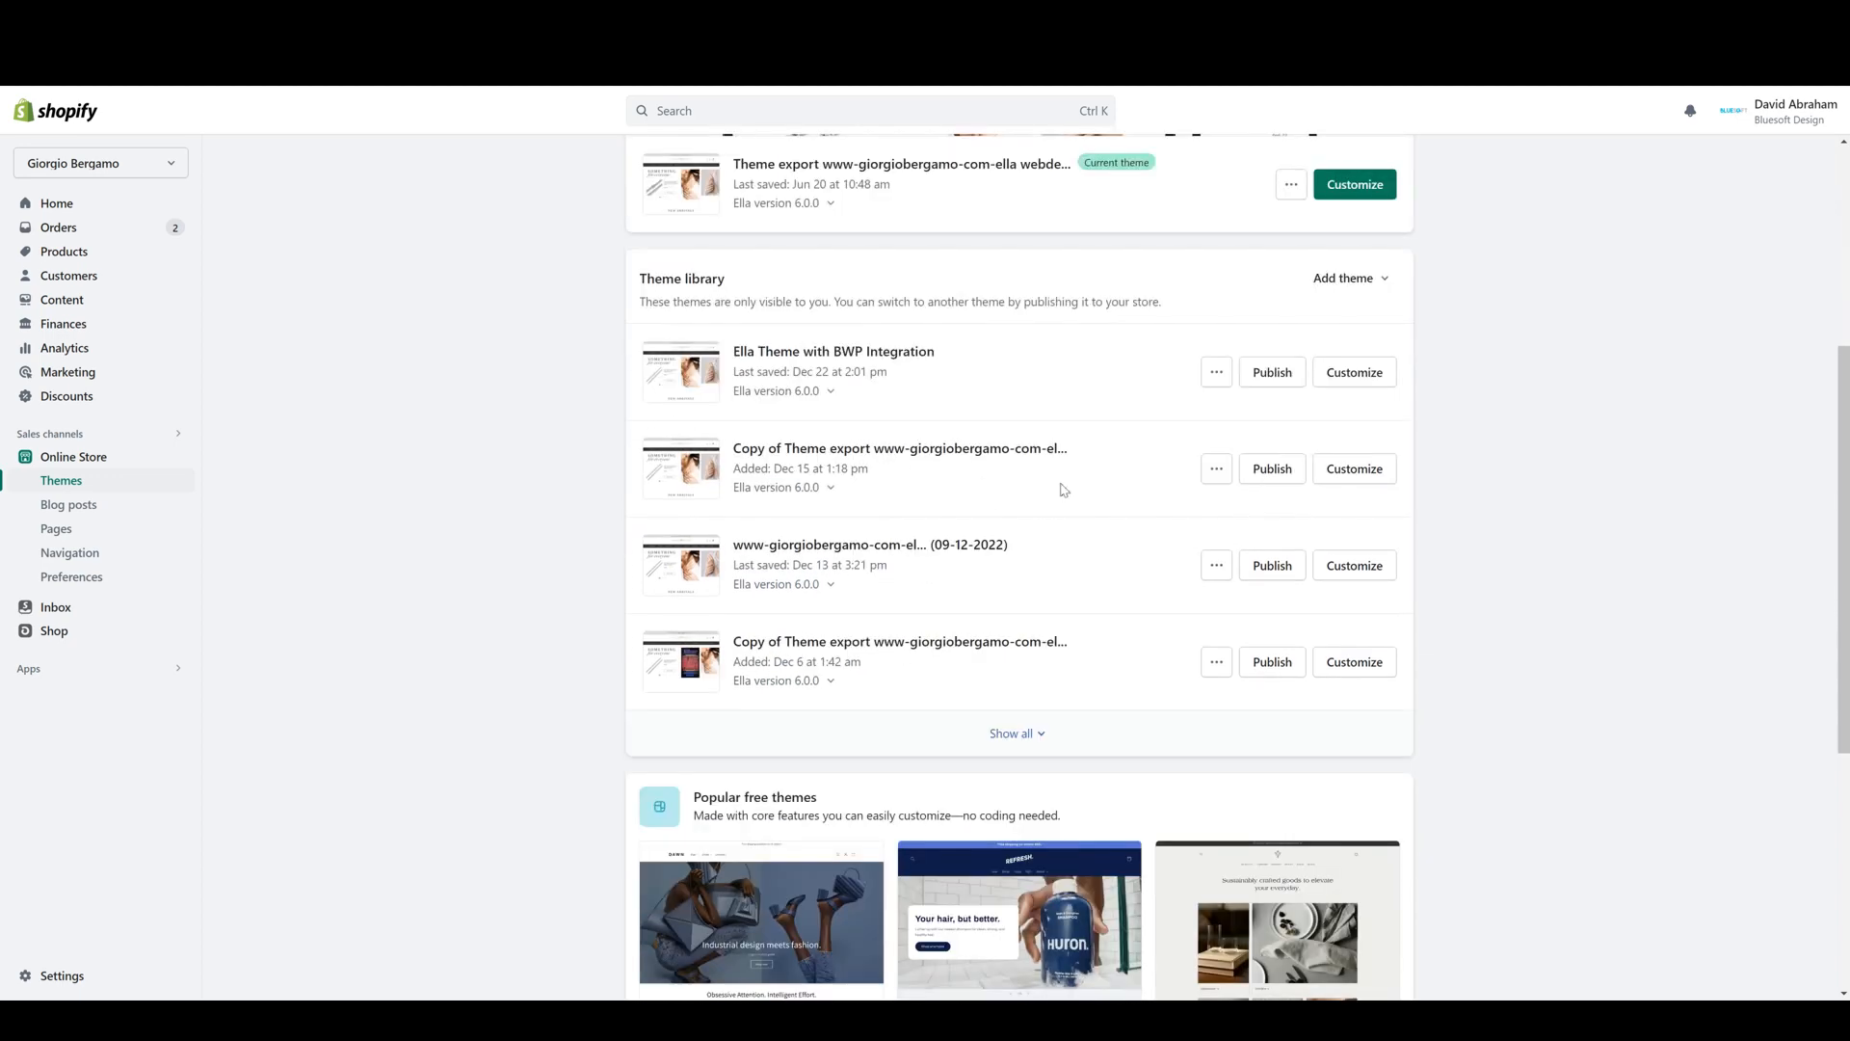
pyautogui.scroll(4, 1063, 490)
pyautogui.scroll(-2, 903, 549)
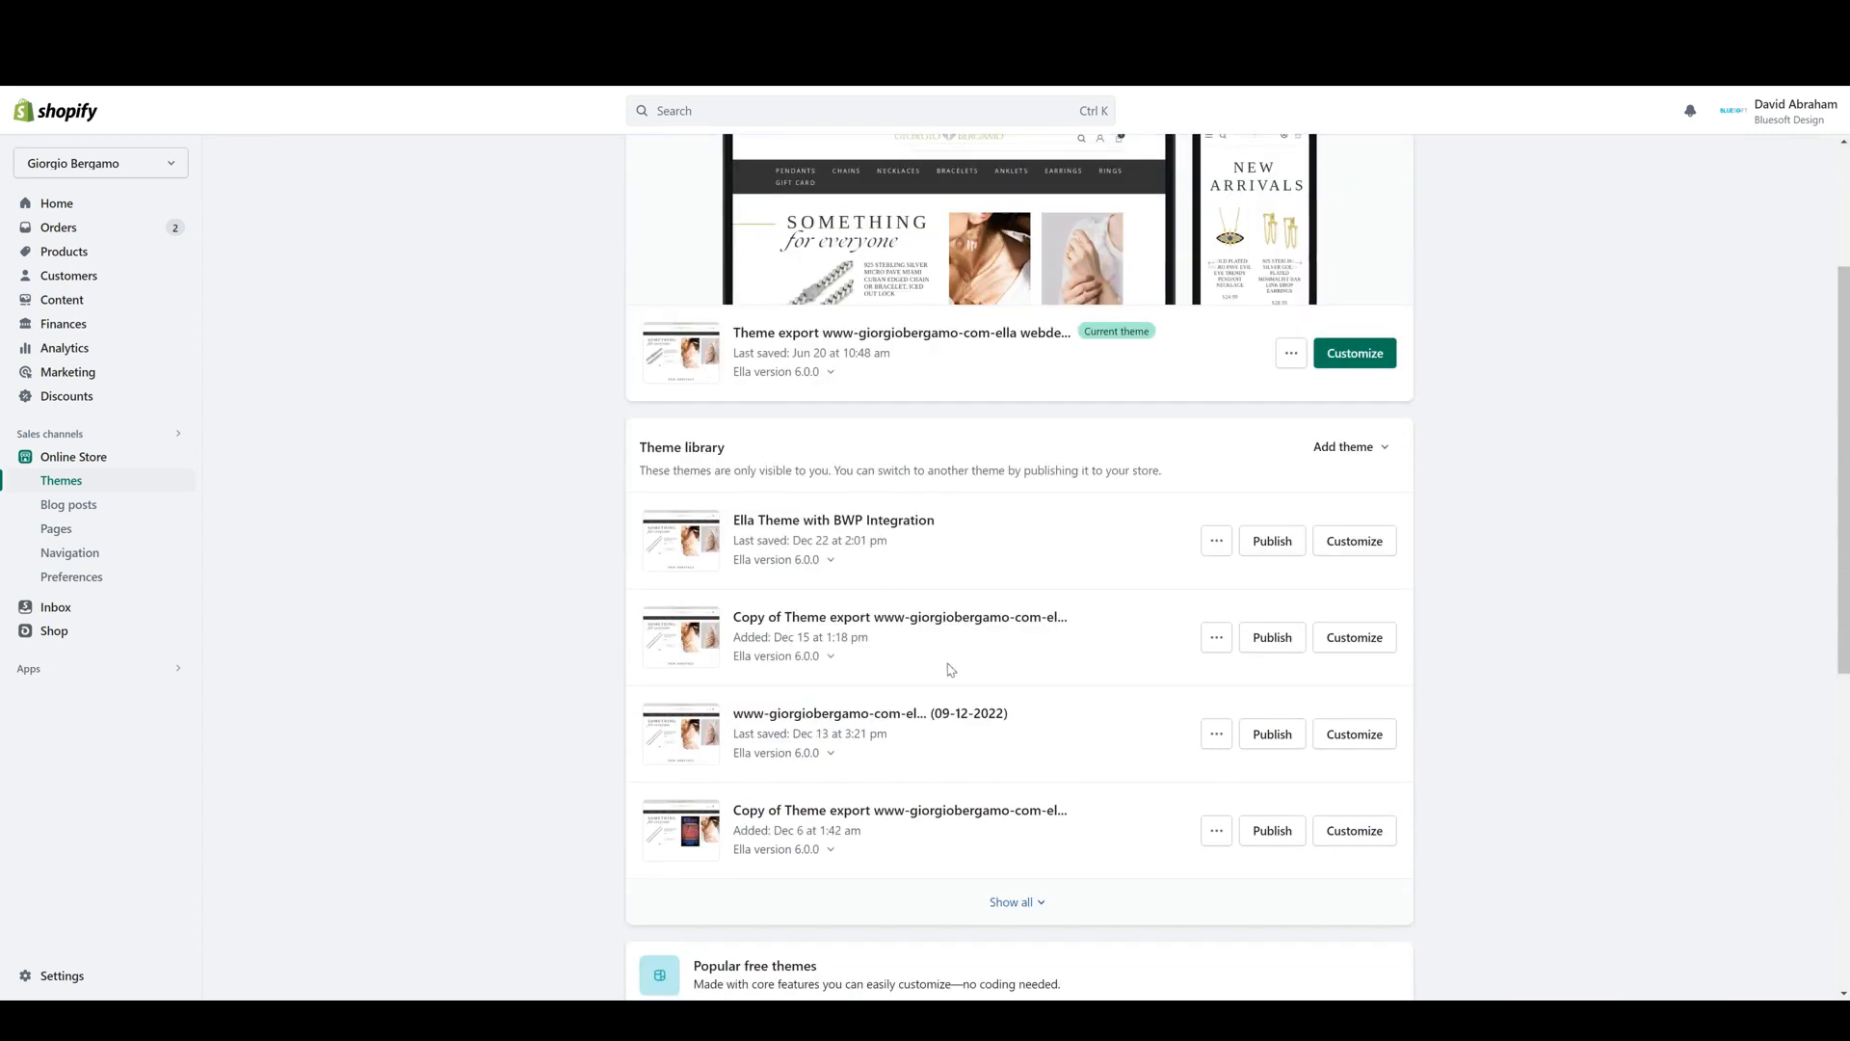
pyautogui.scroll(3, 1007, 505)
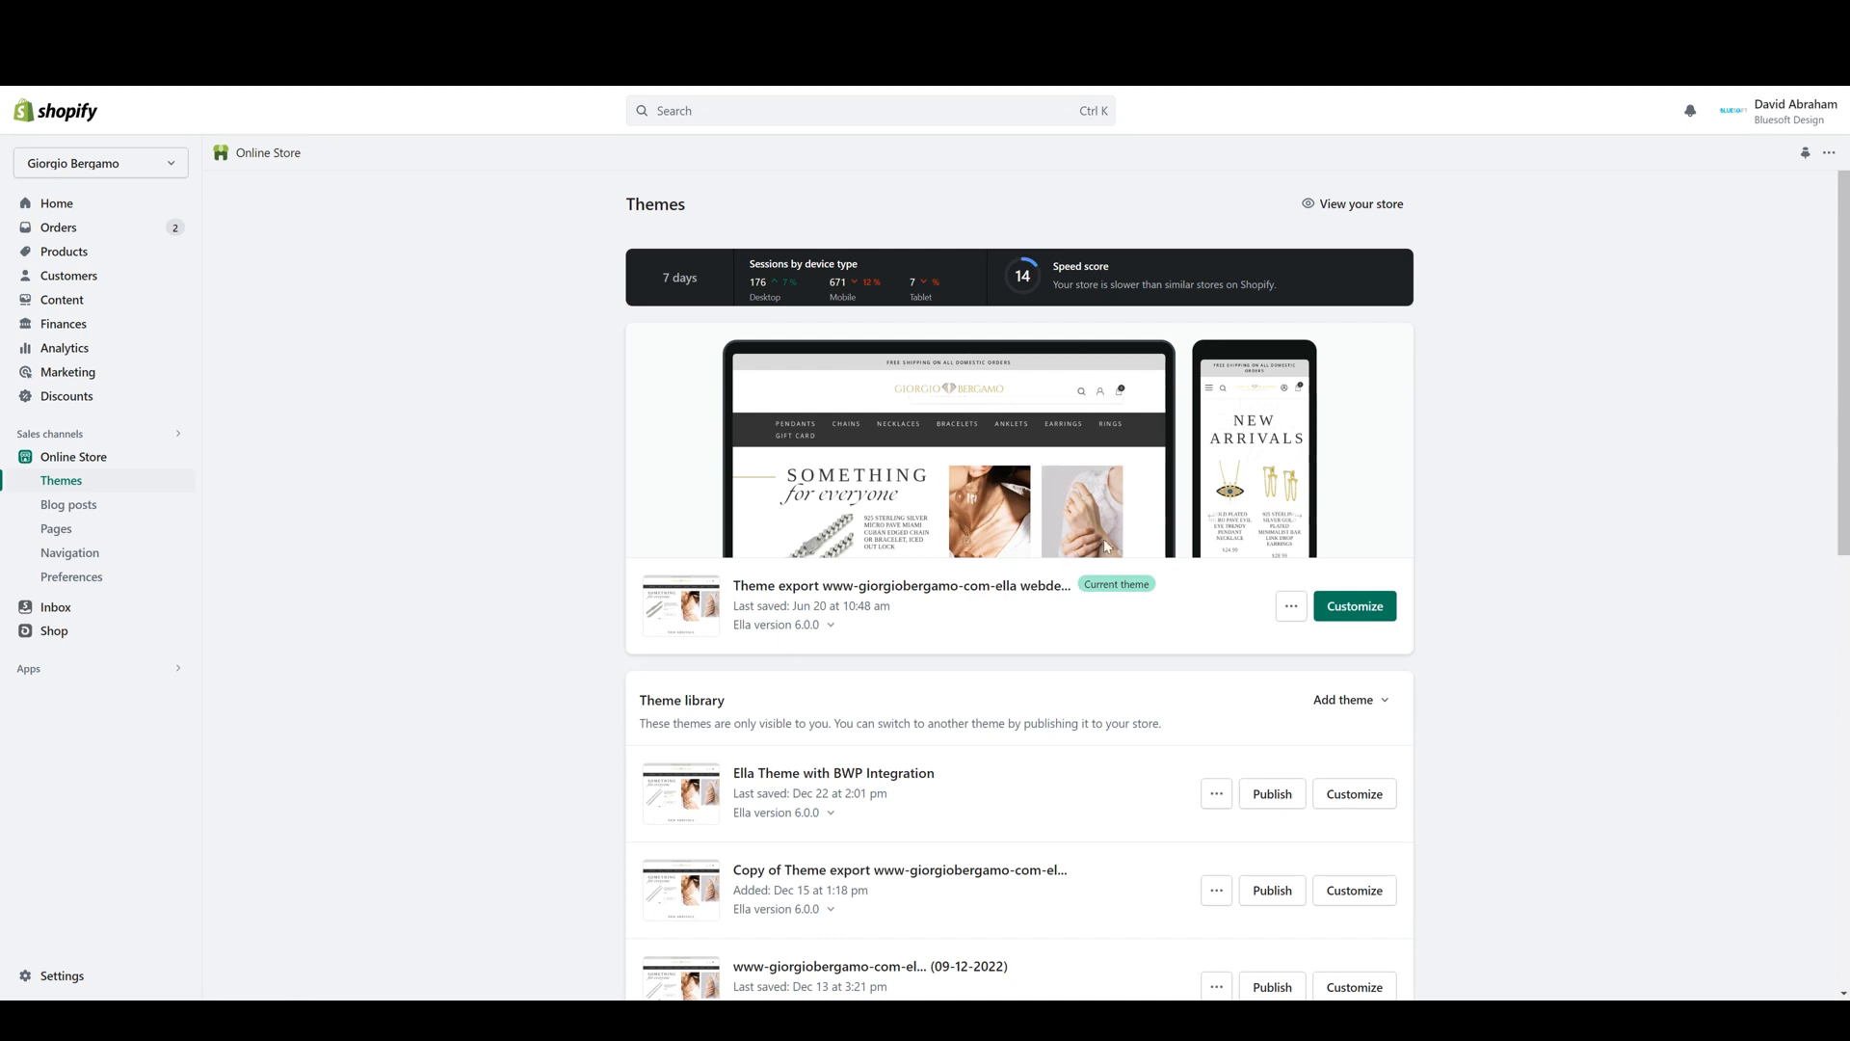
# - Examine the current theme label and the 7-day summary of sessions by device type
pyautogui.moveTo(1118, 583); pyautogui.dragTo(1159, 578)
pyautogui.moveTo(665, 278); pyautogui.dragTo(1066, 222)
pyautogui.click(747, 274)
pyautogui.moveTo(751, 276); pyautogui.dragTo(812, 279)
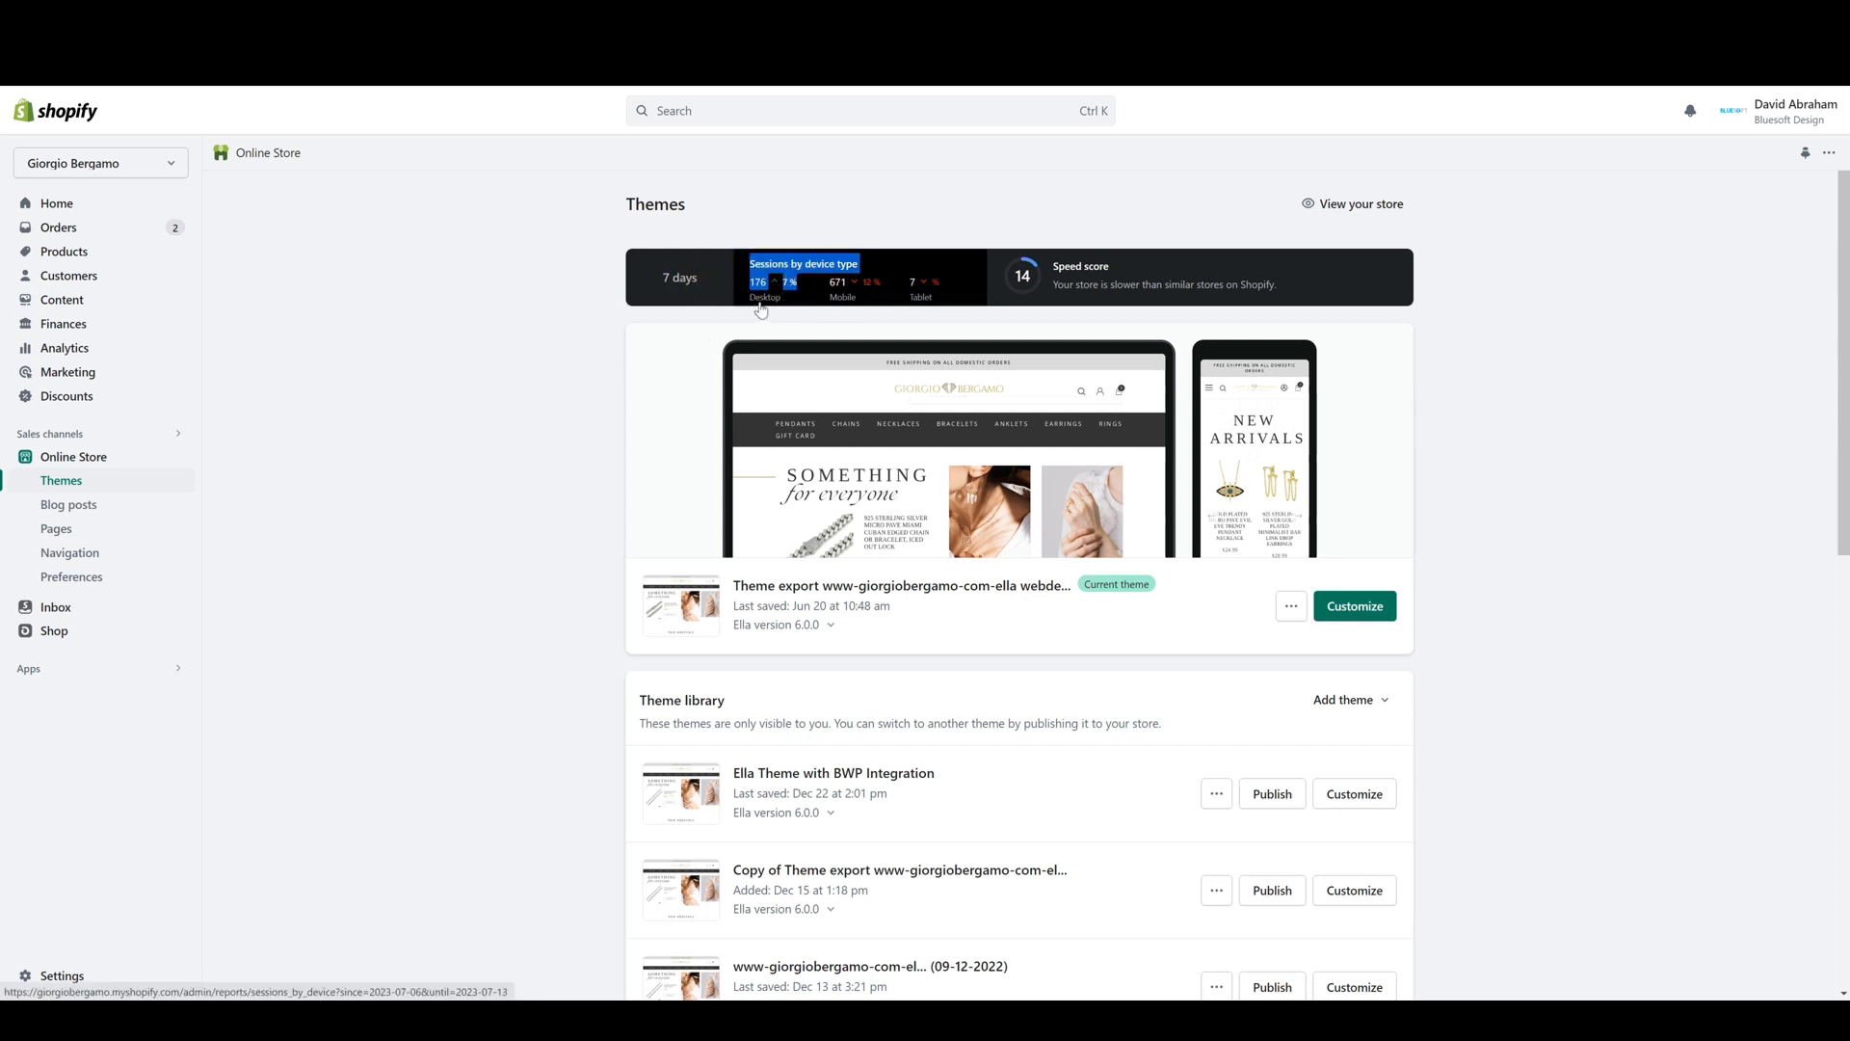
pyautogui.click(1062, 203)
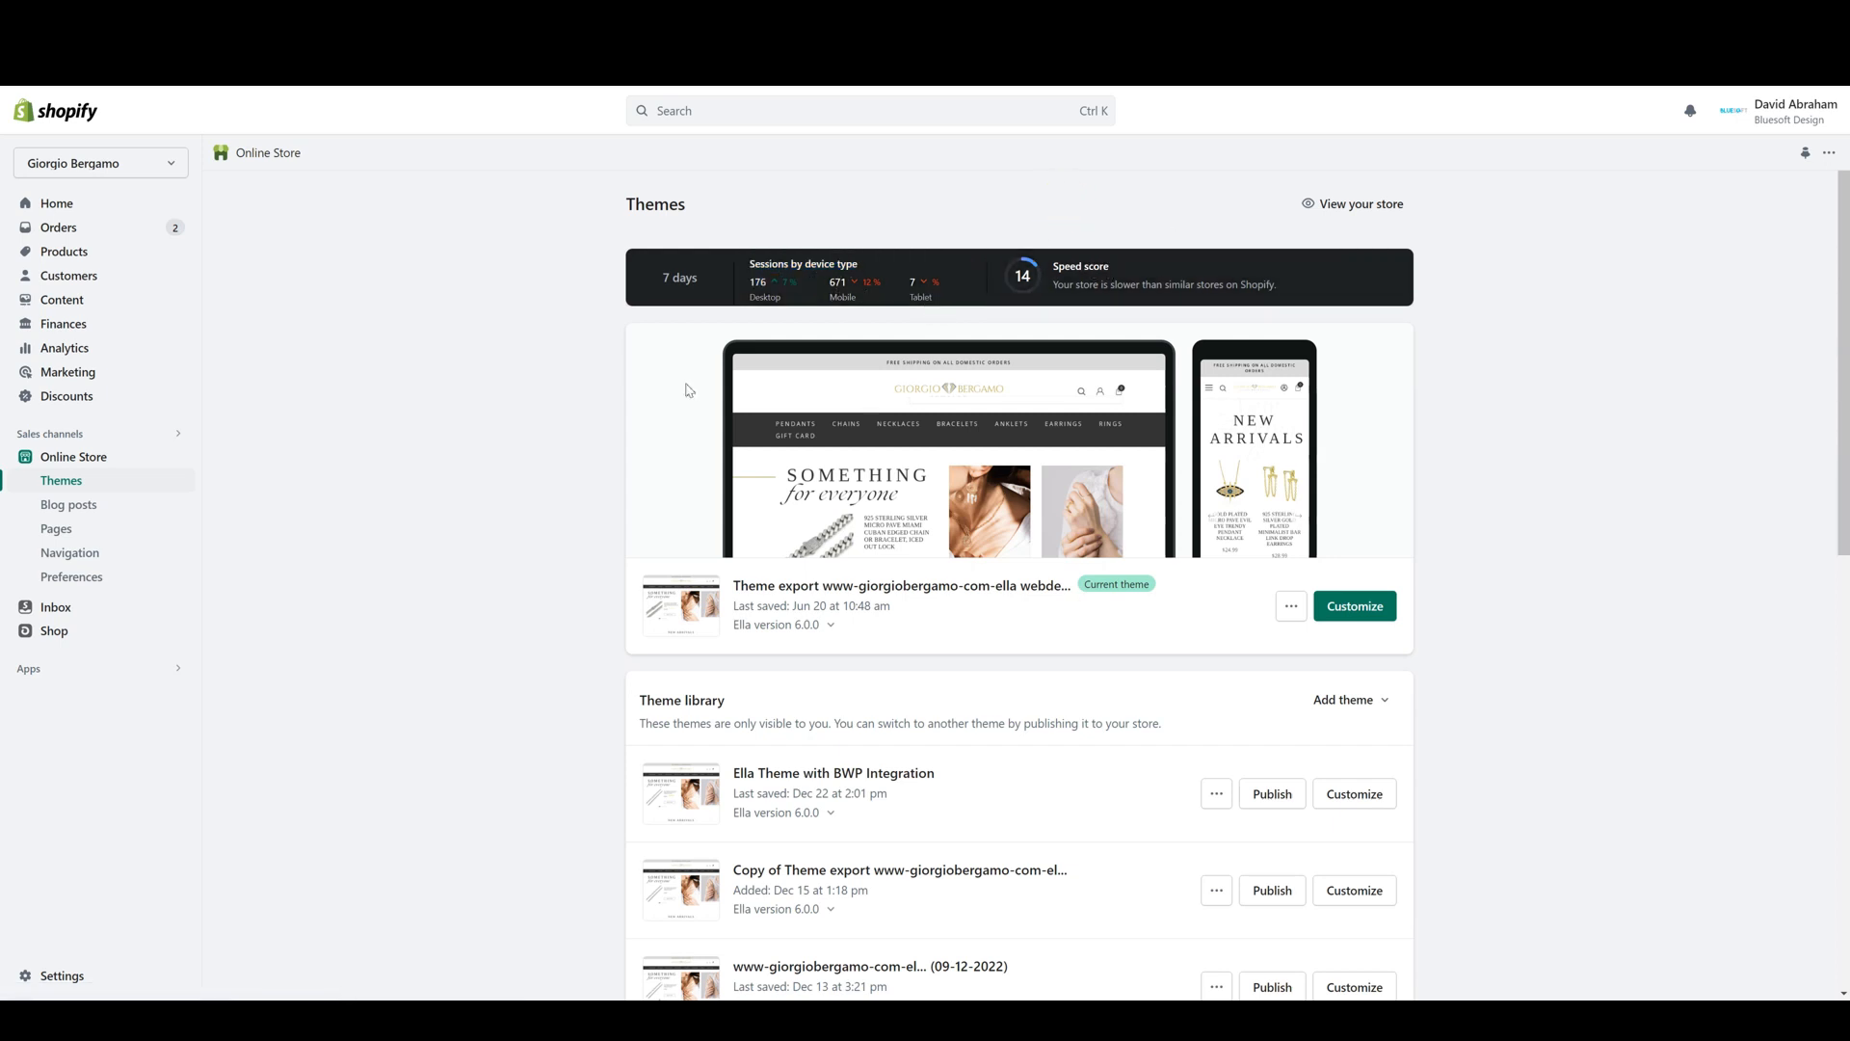
# - Review the actions available for the current theme and the options for adding a theme to the library
pyautogui.scroll(-3, 957, 447)
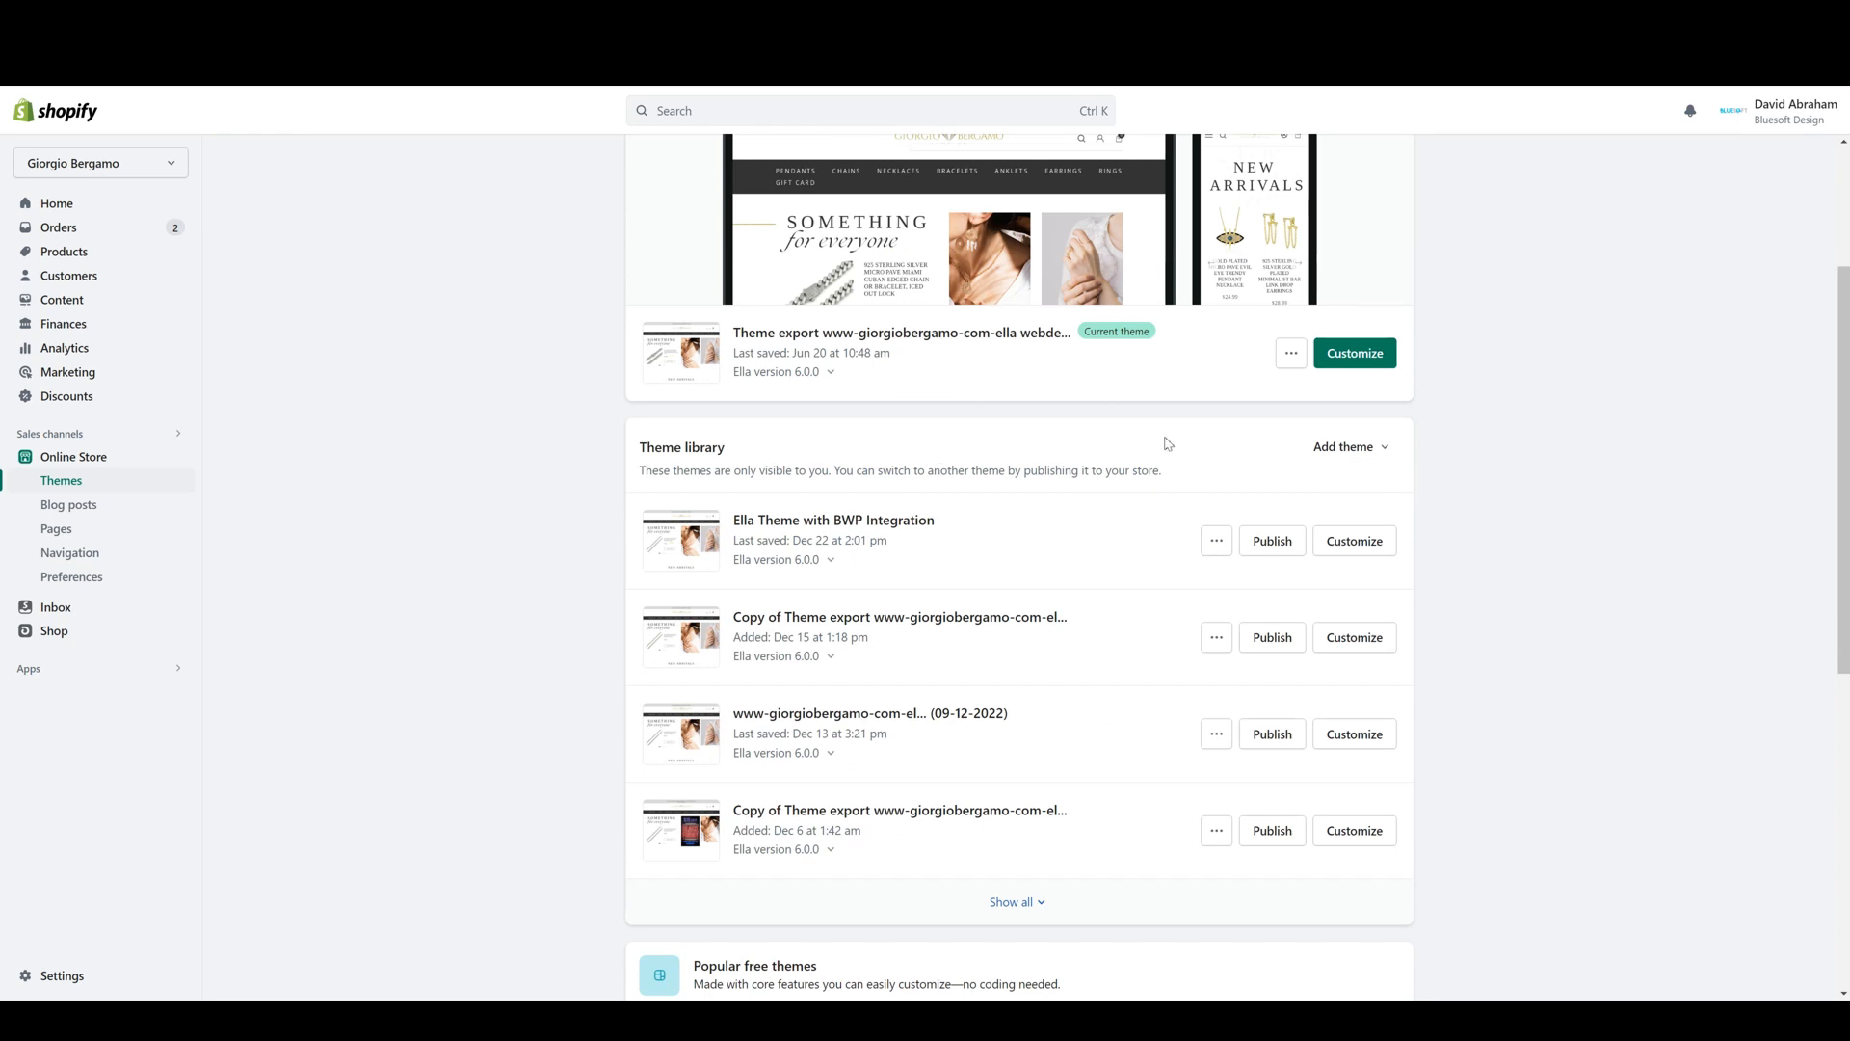
pyautogui.scroll(2, 1239, 371)
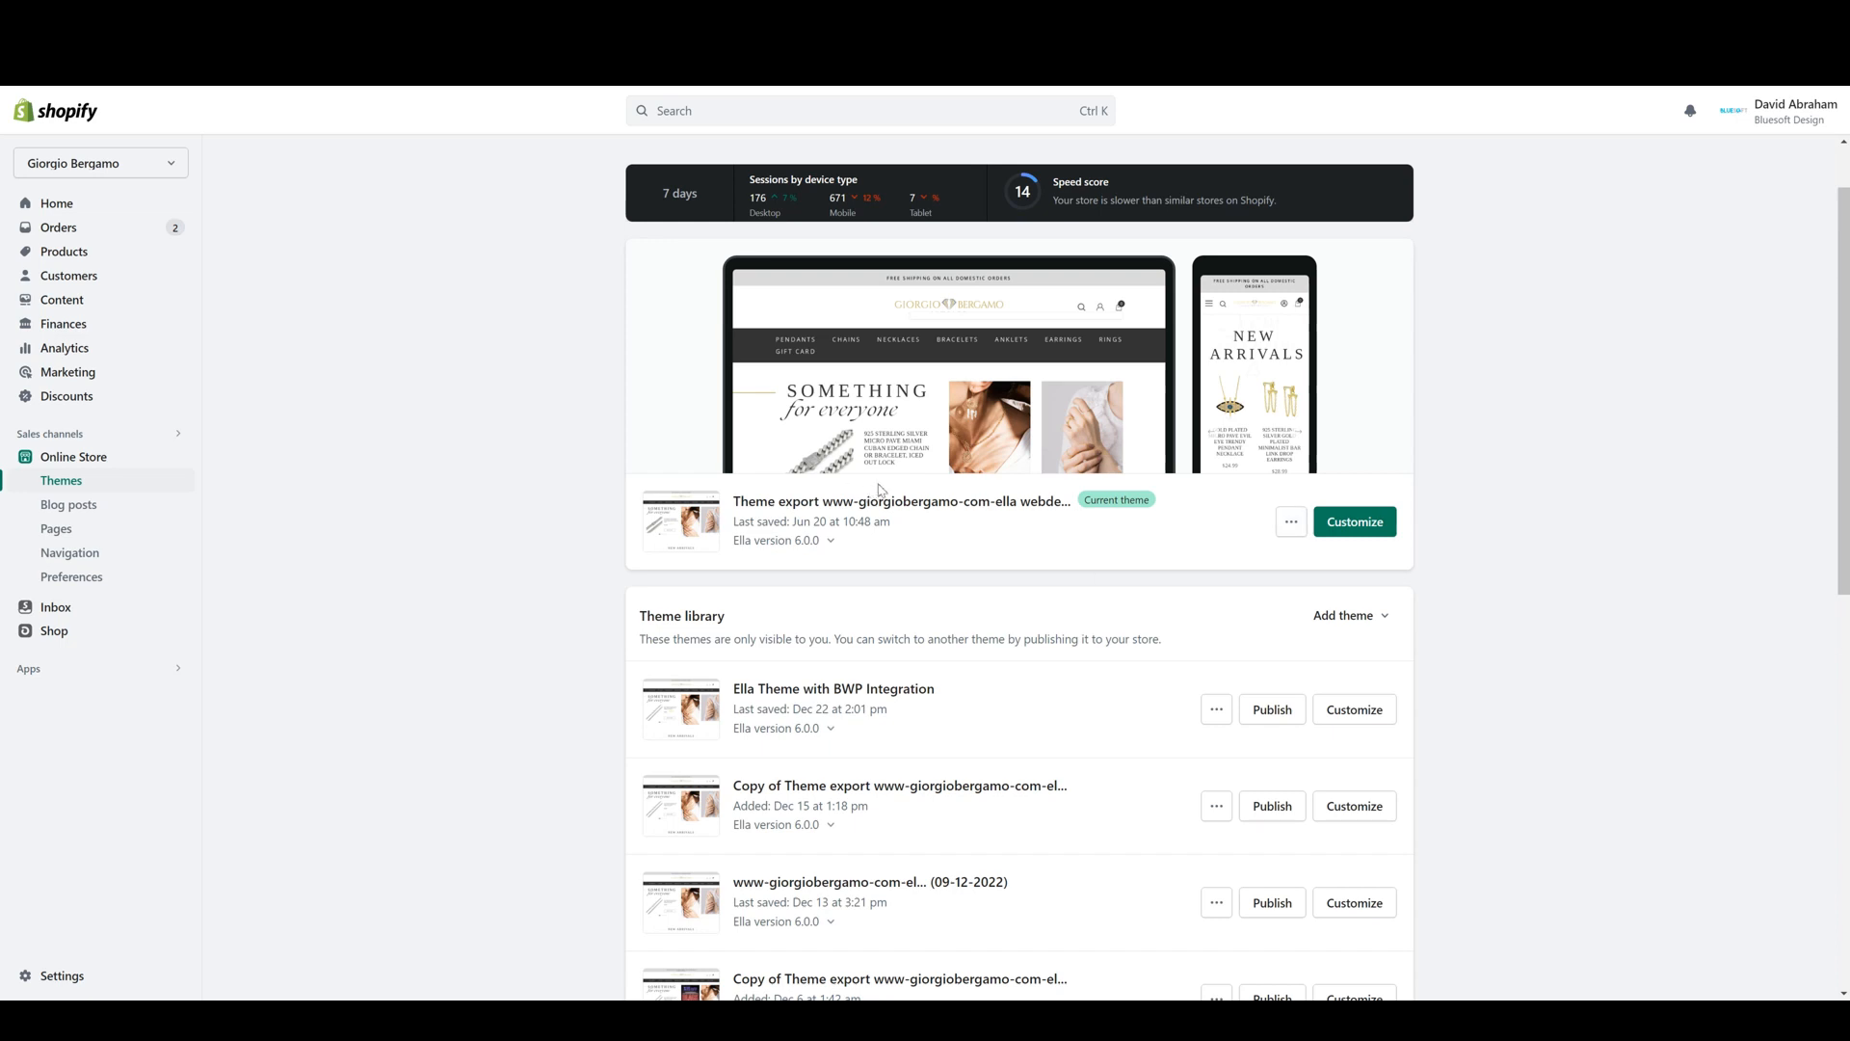
pyautogui.click(1292, 523)
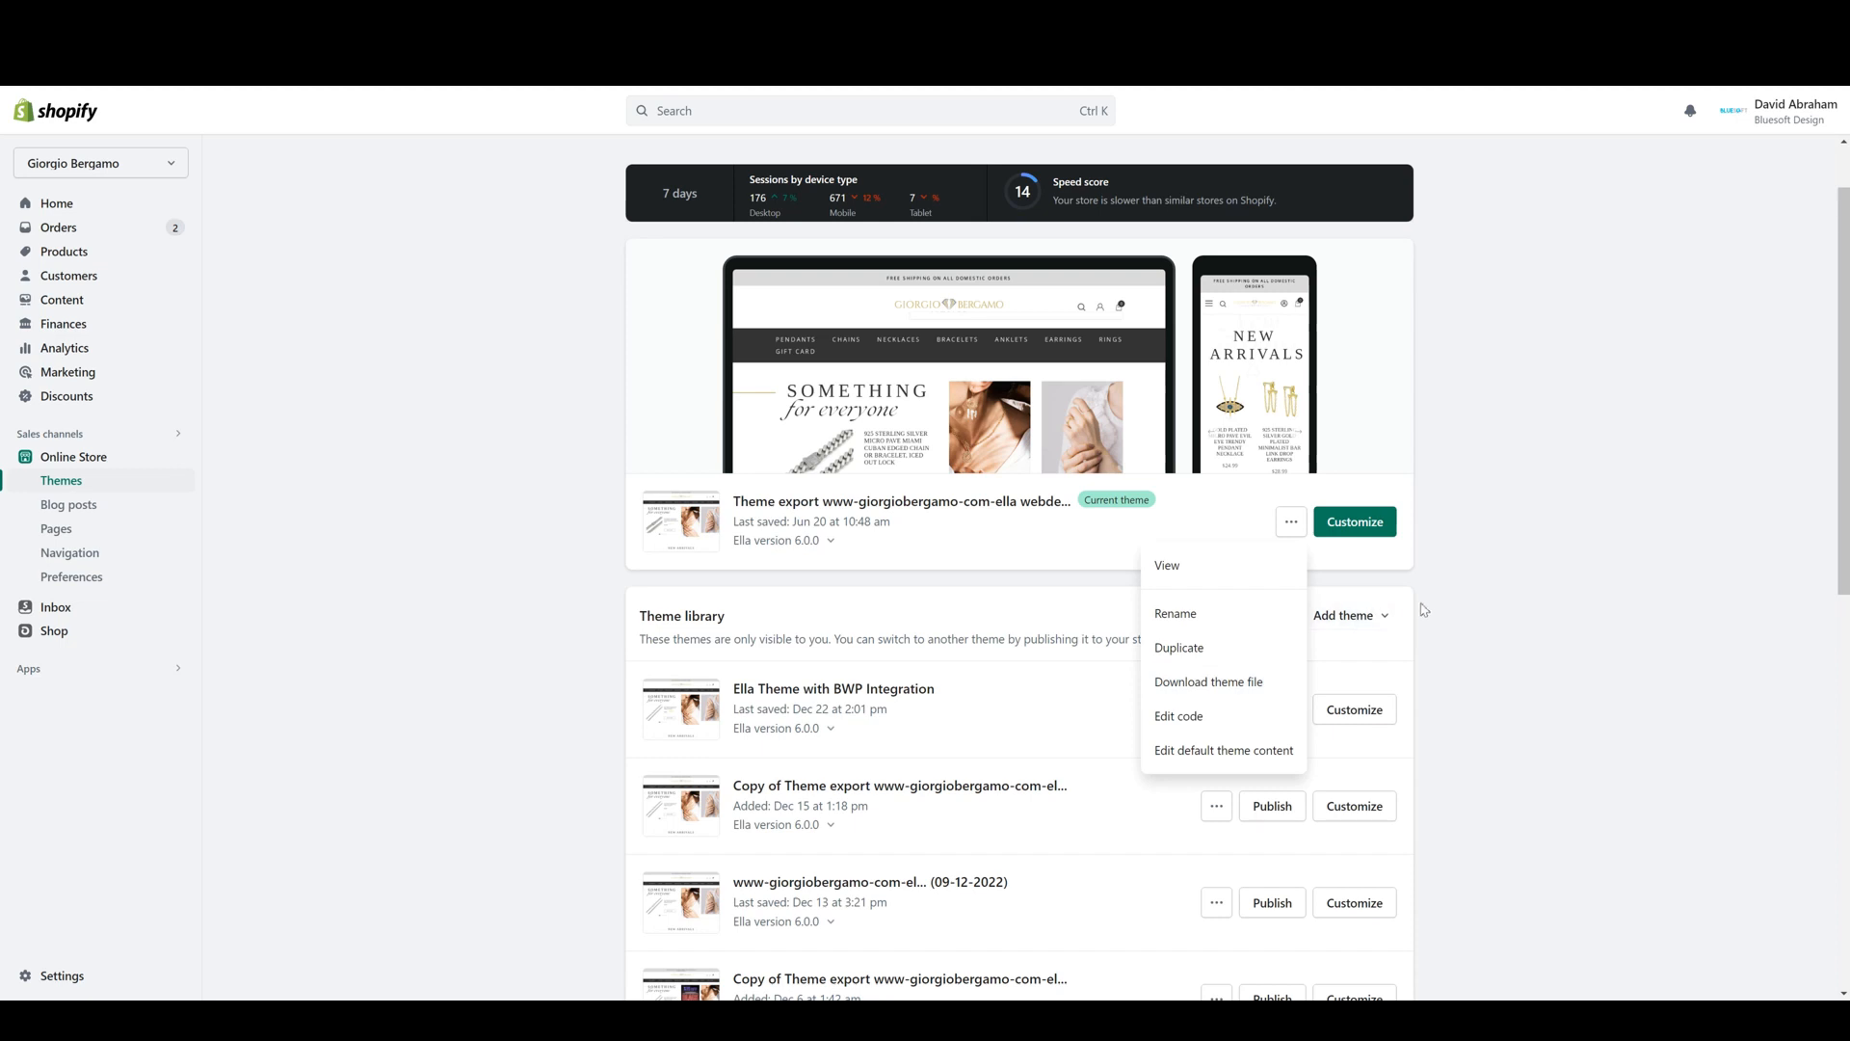
pyautogui.click(1531, 652)
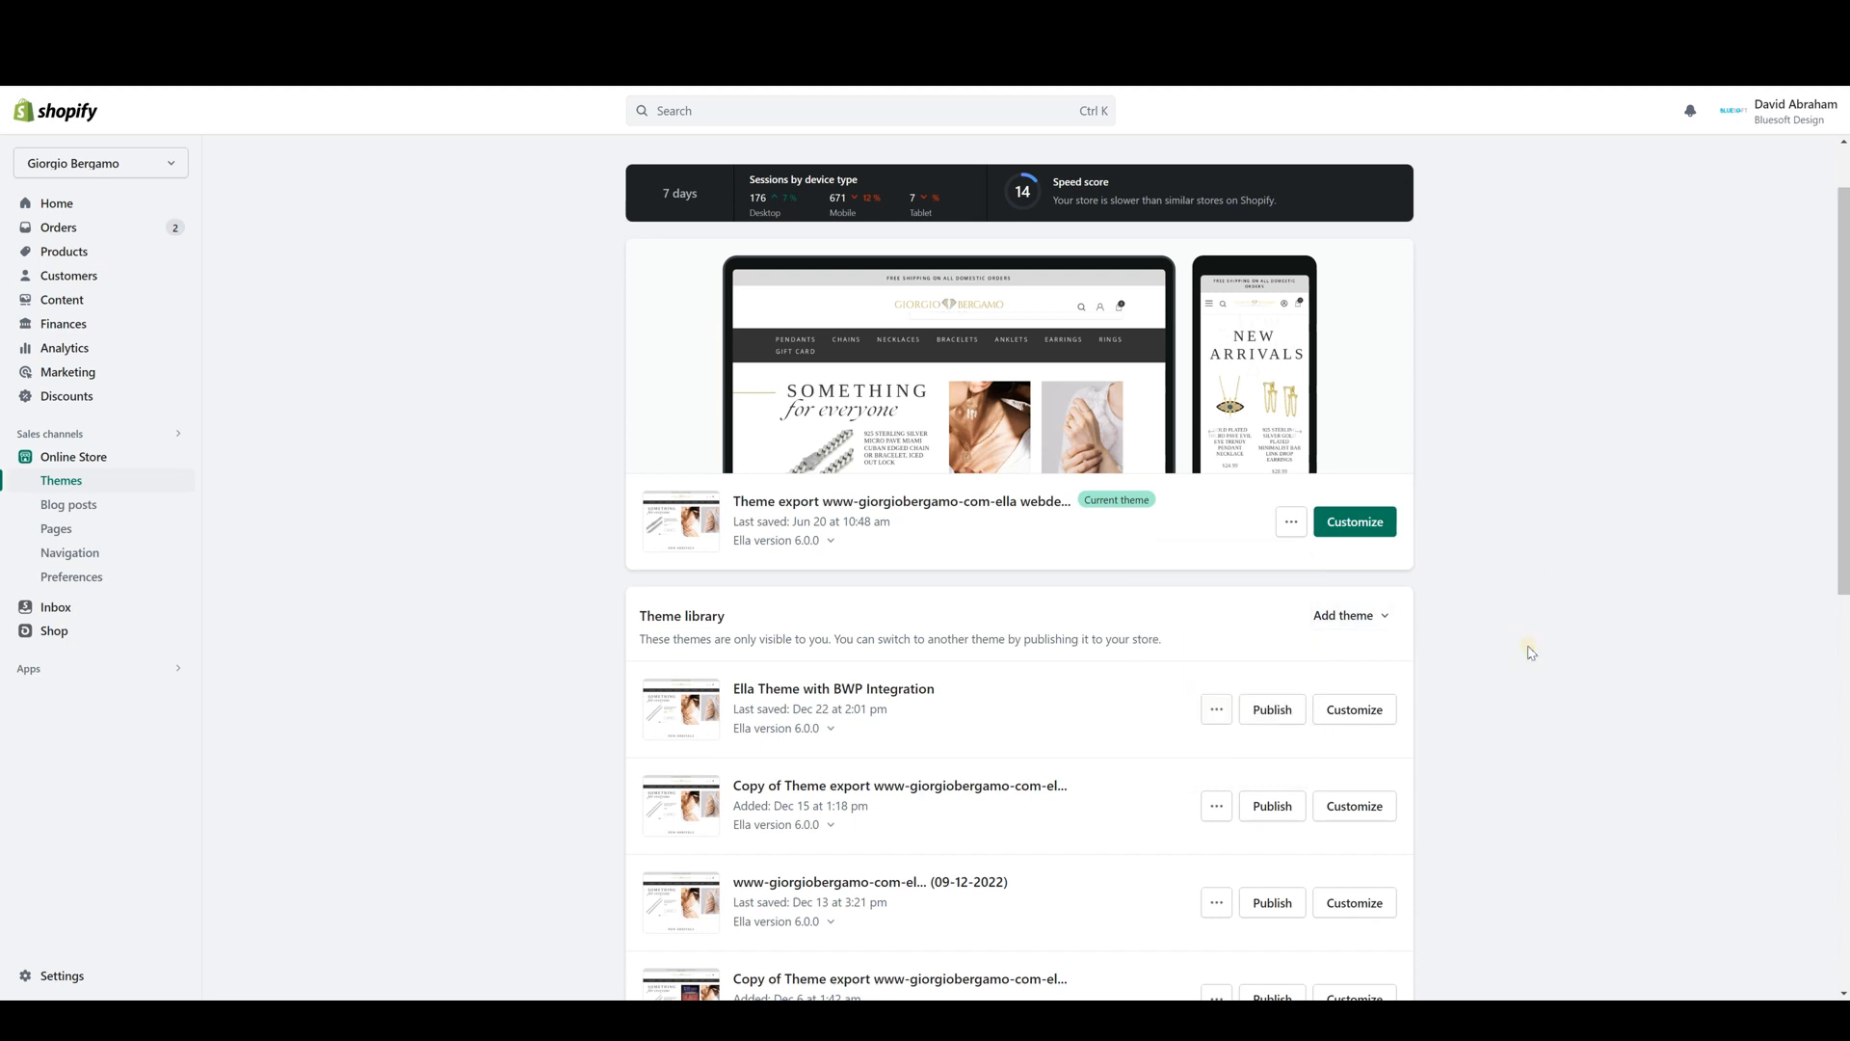
pyautogui.click(1376, 622)
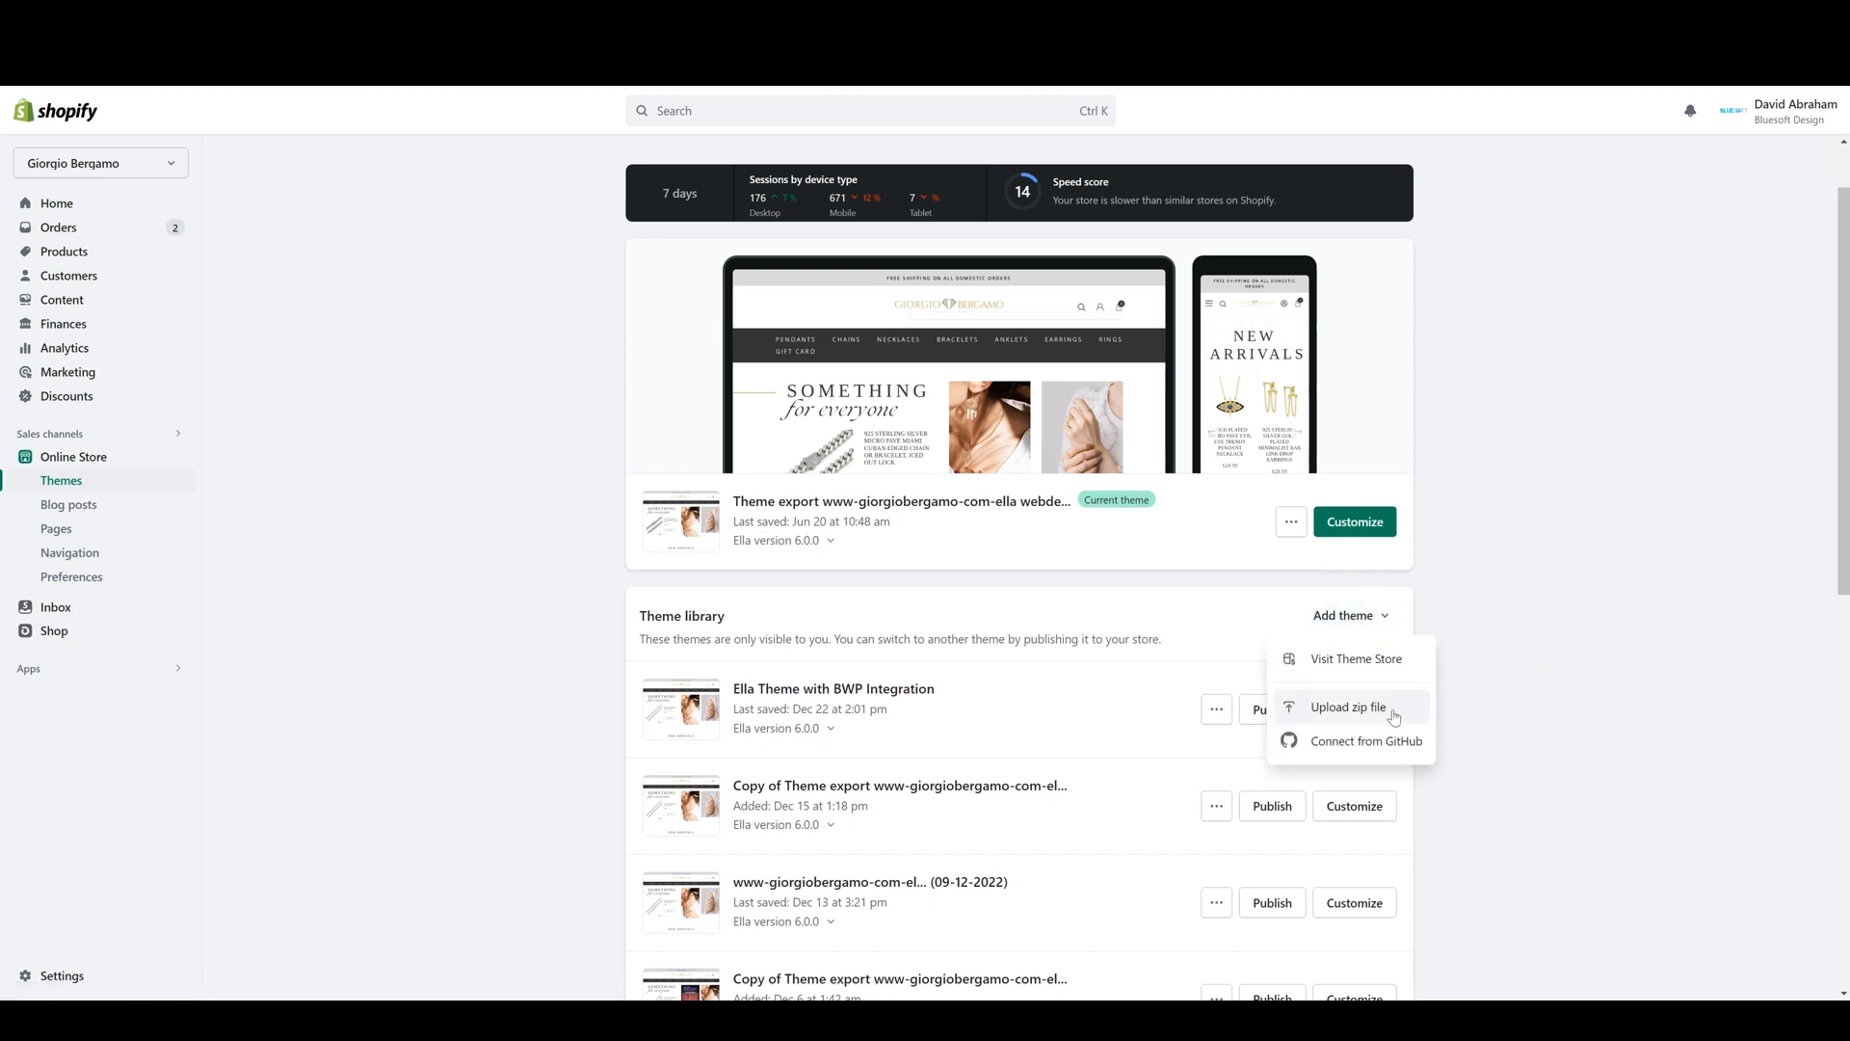
pyautogui.click(1510, 643)
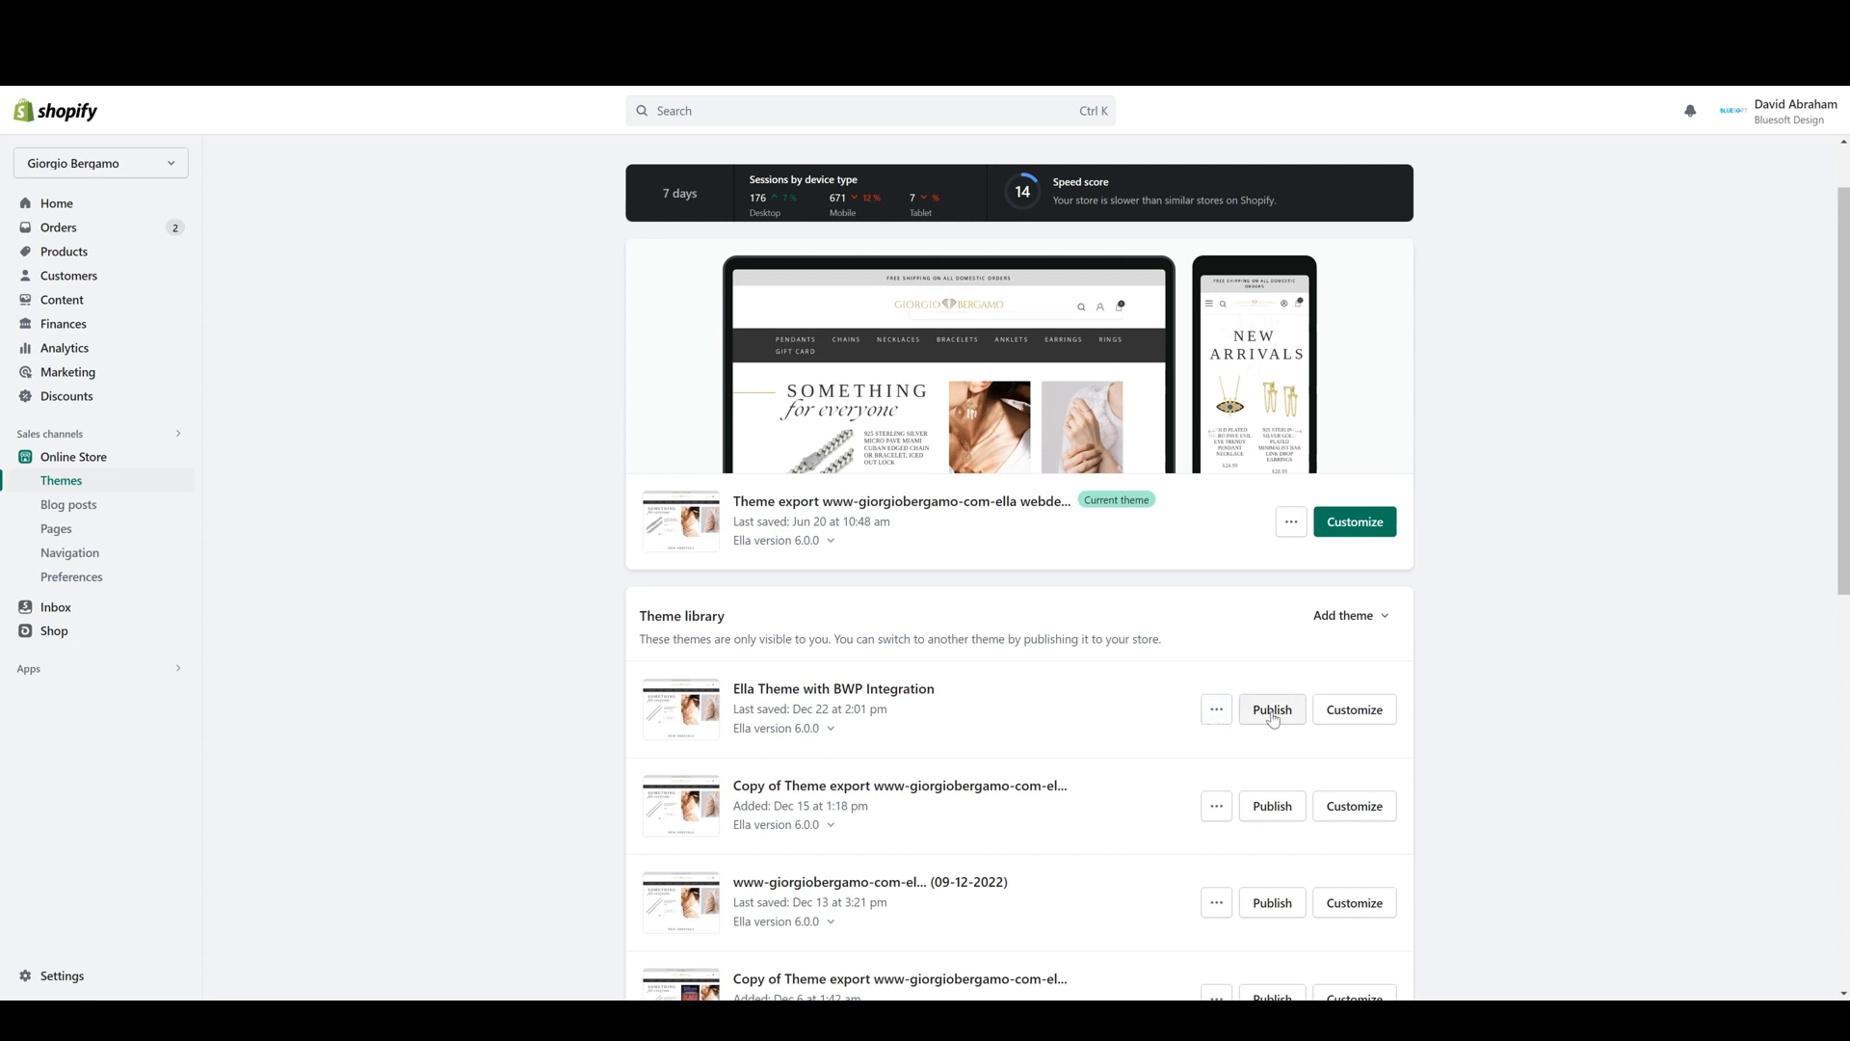
# - Compare the actions offered for the current theme with those for Ella Theme with BWP Integration in the theme library
pyautogui.click(1291, 521)
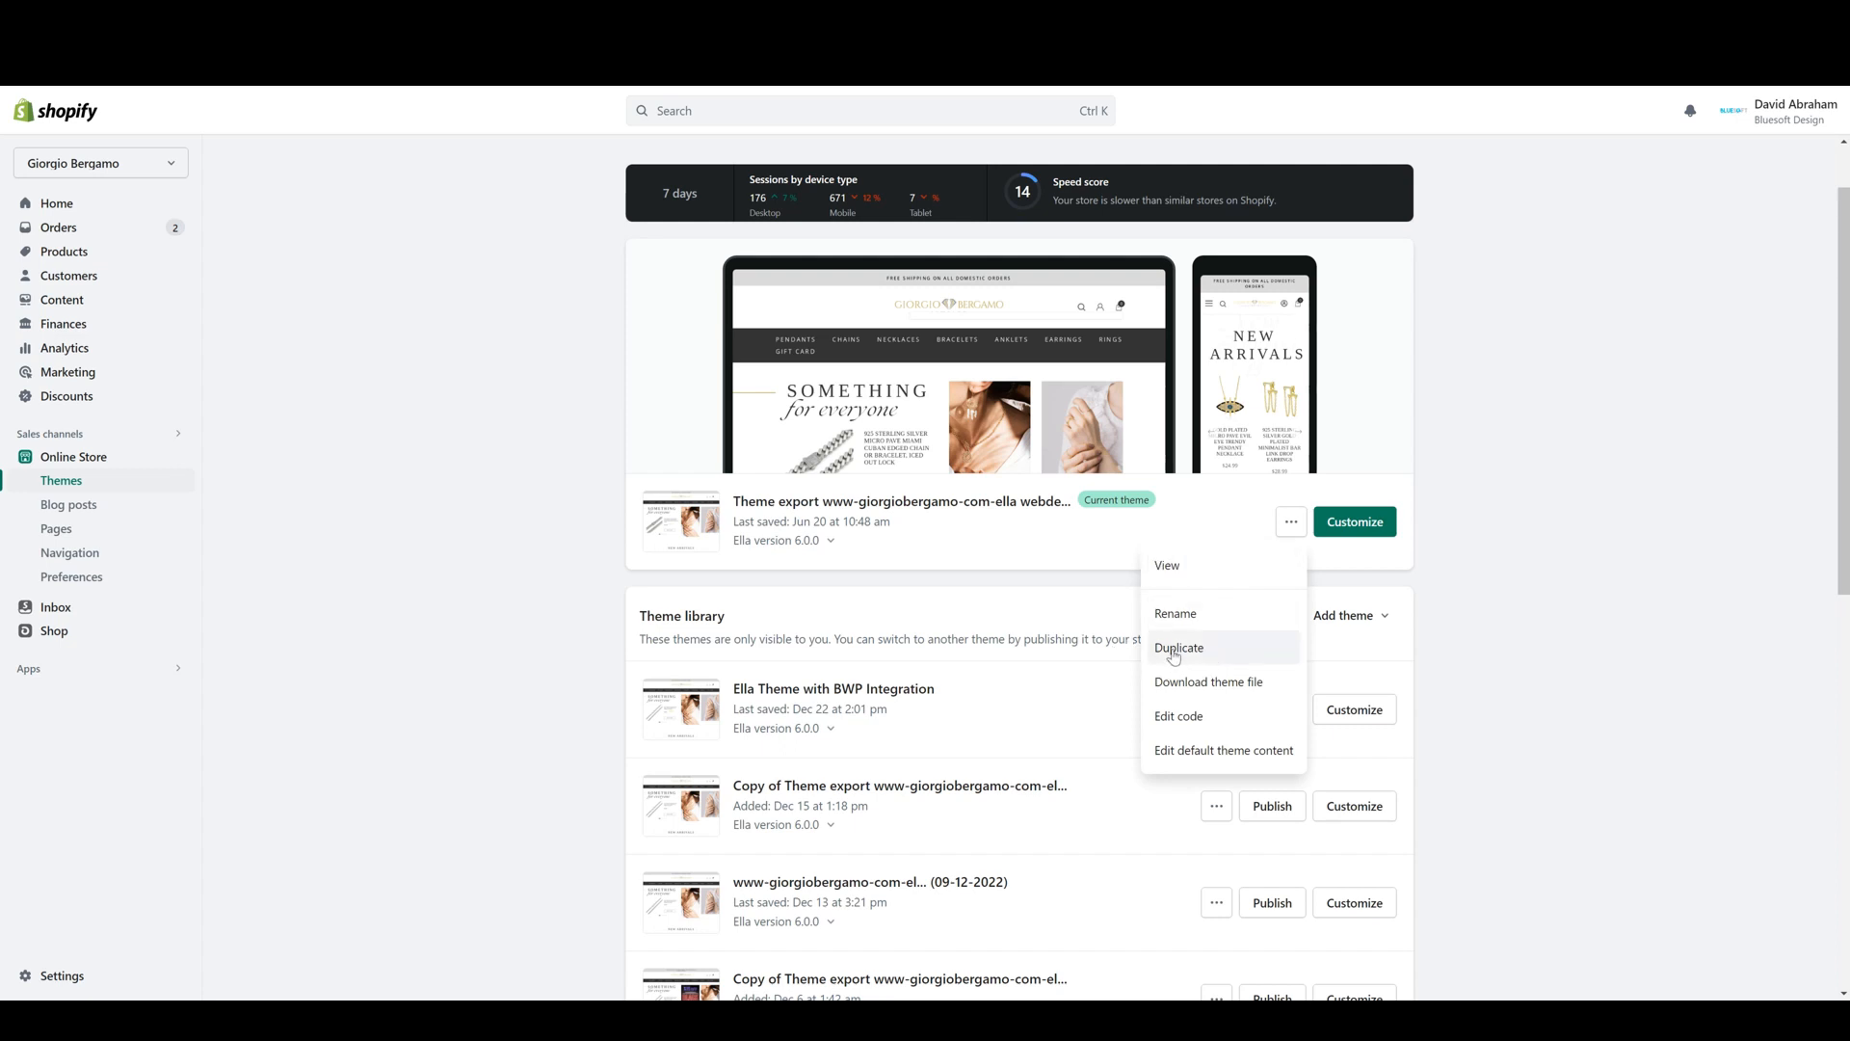
pyautogui.click(555, 639)
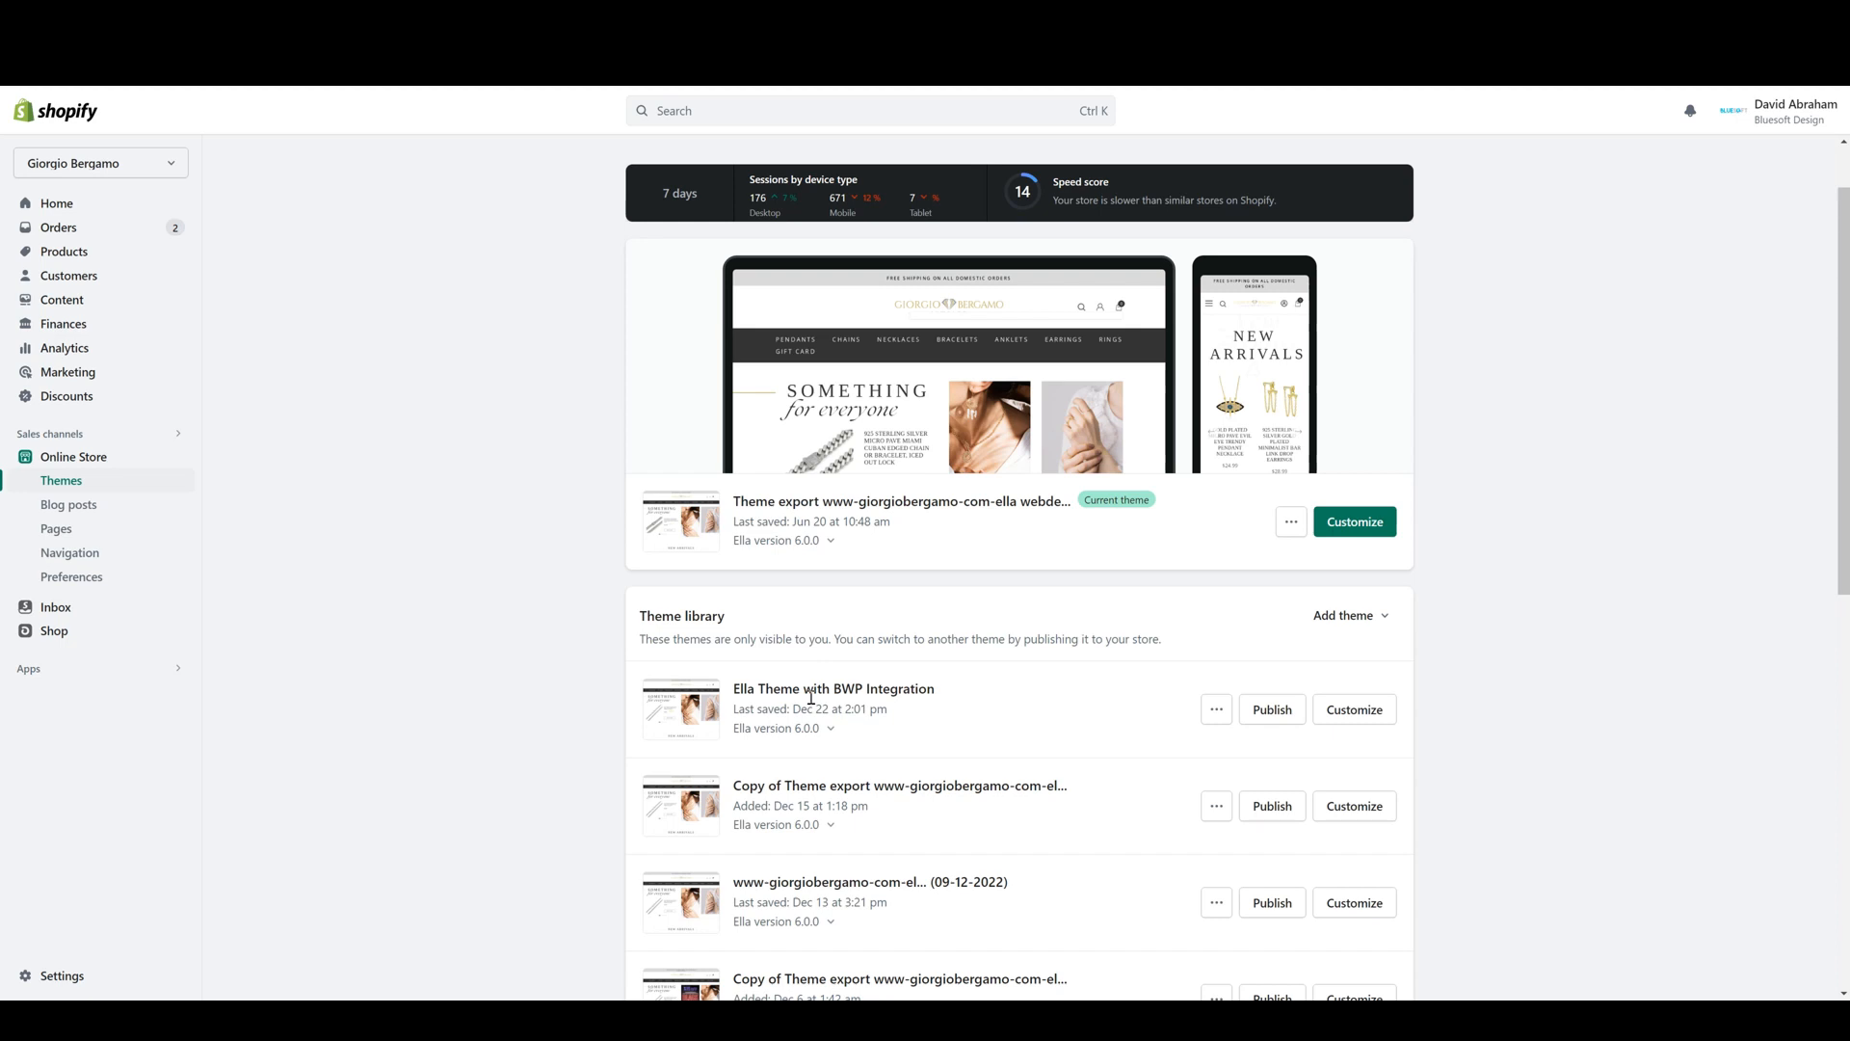
pyautogui.scroll(-2, 876, 681)
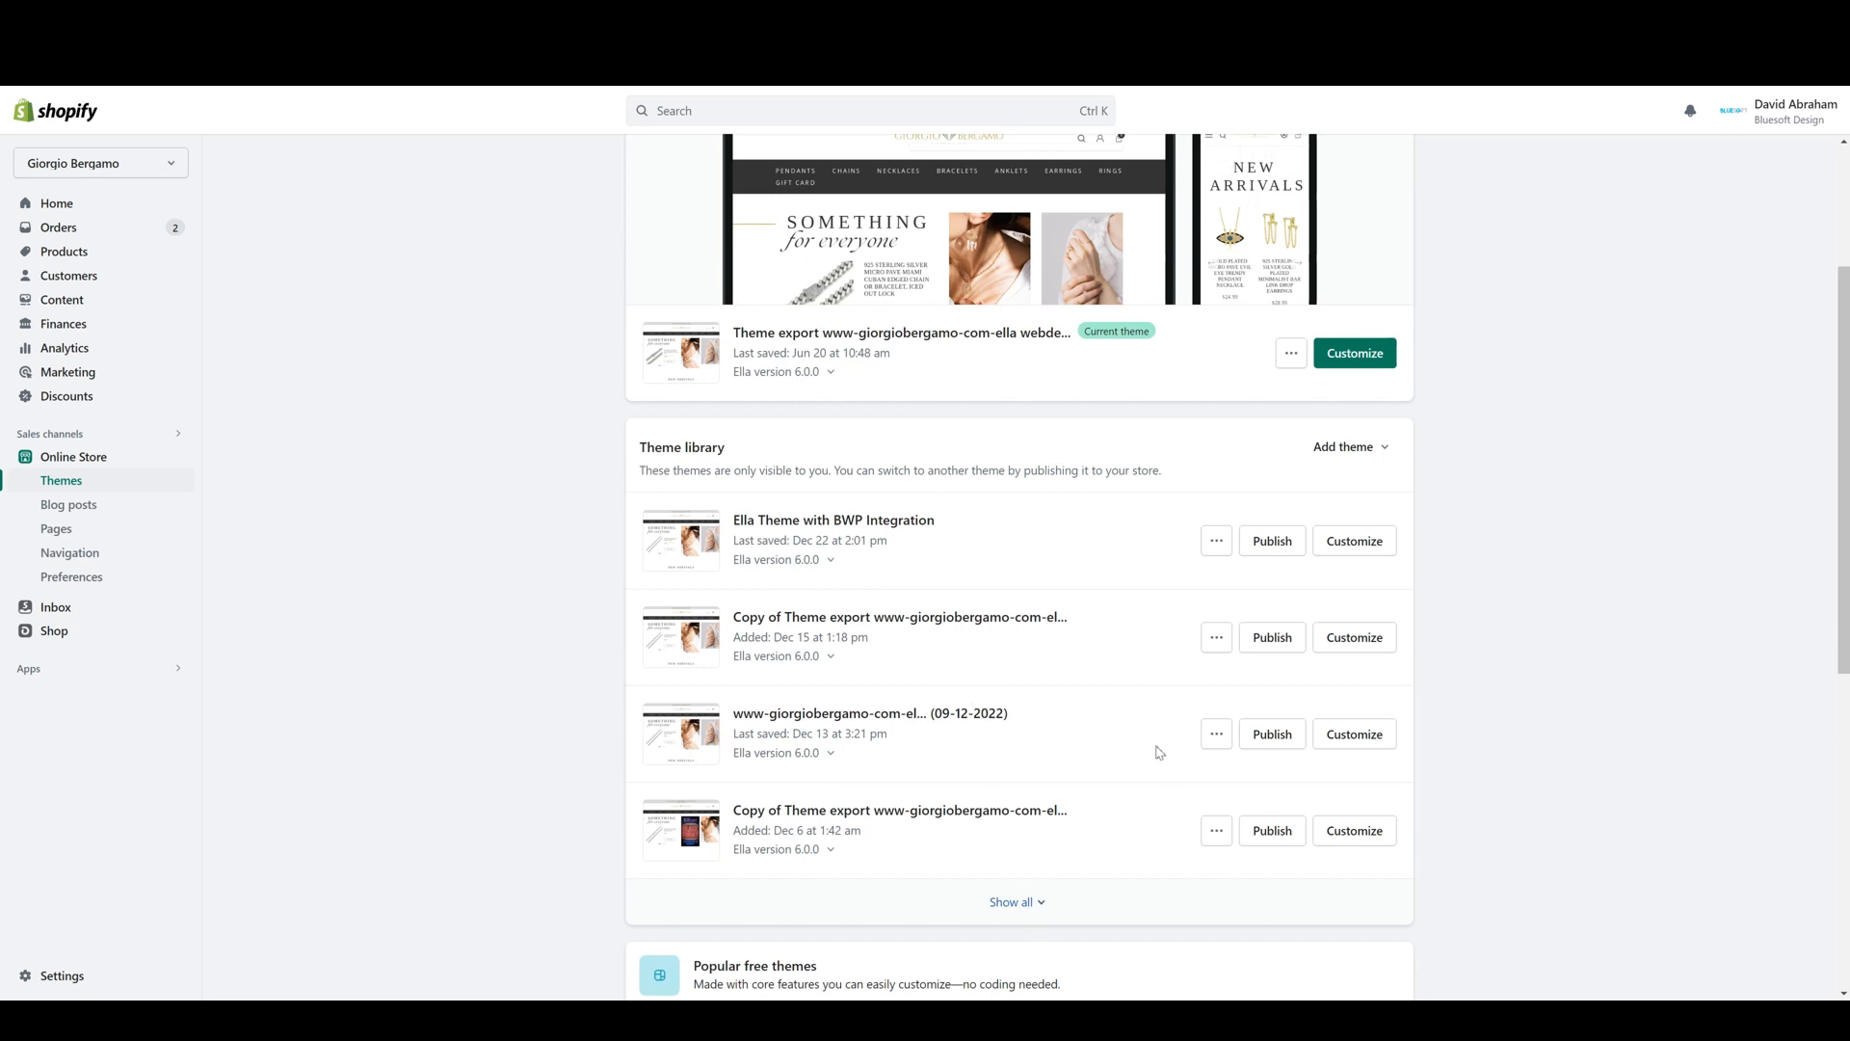
pyautogui.click(1216, 545)
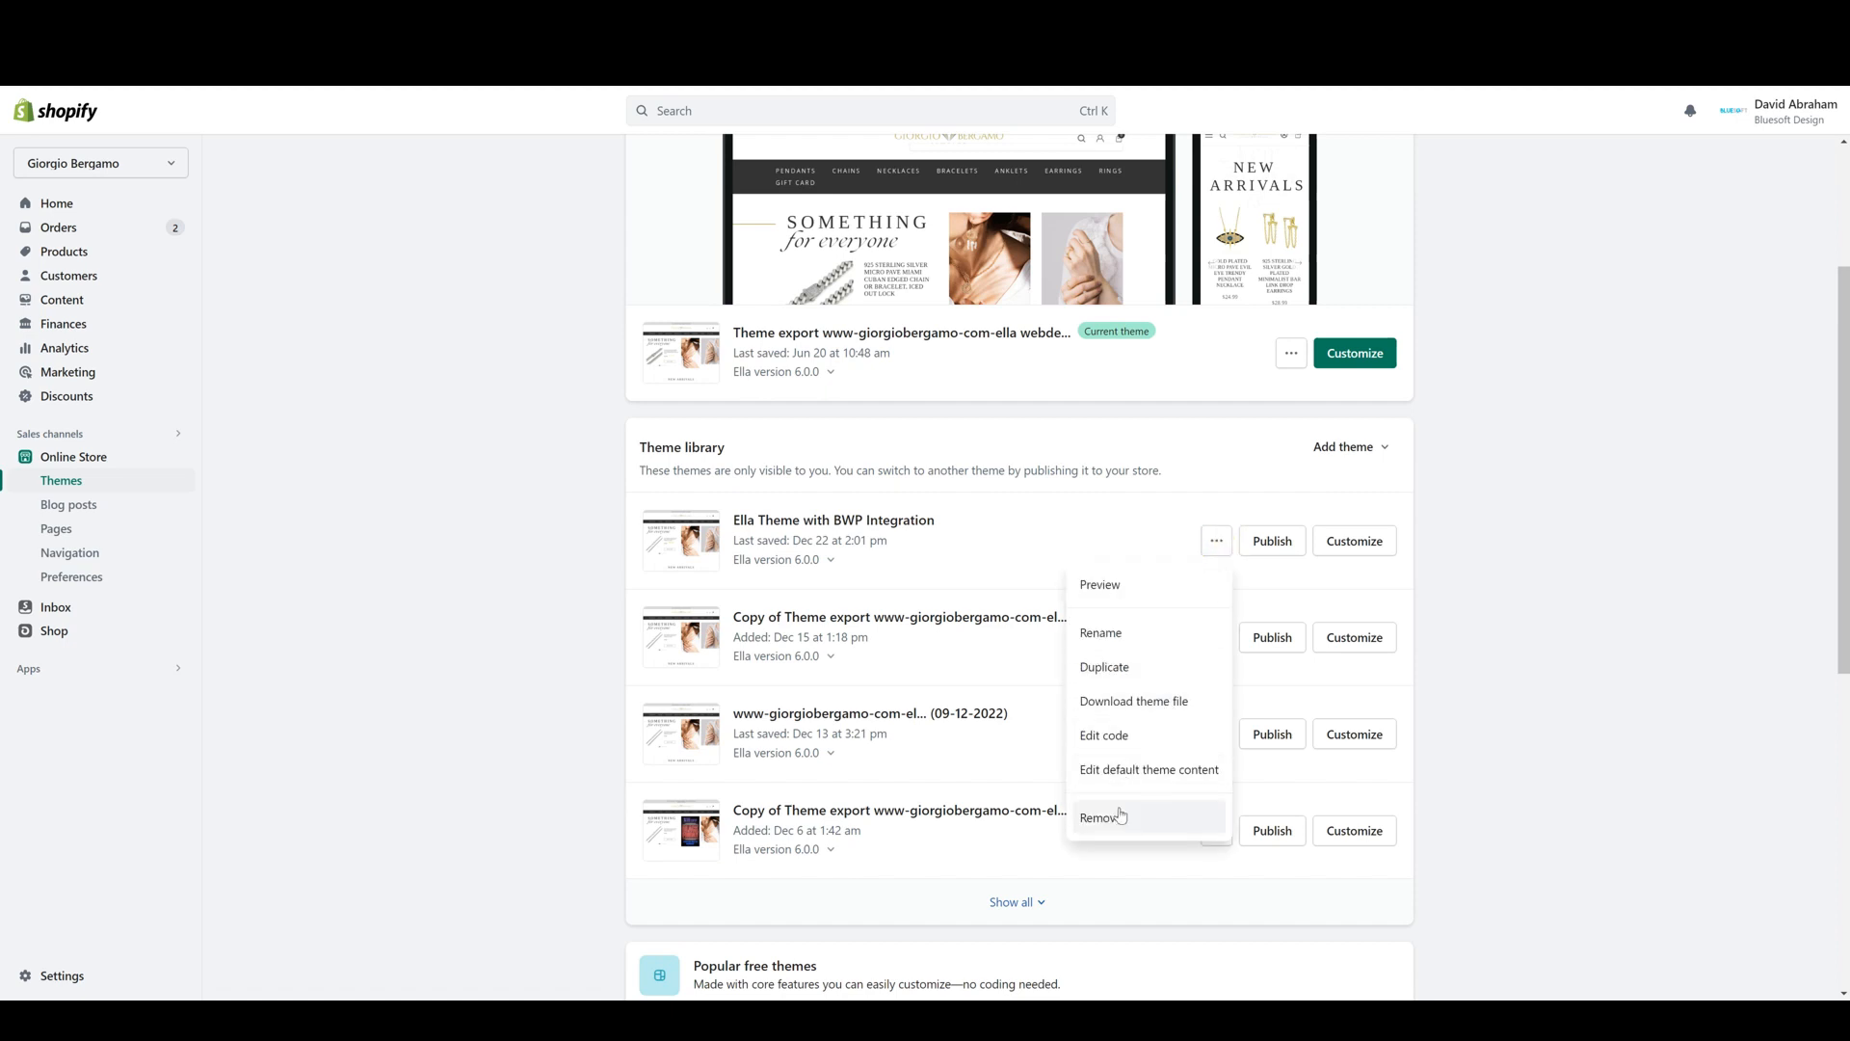
pyautogui.click(1601, 436)
pyautogui.scroll(3, 1595, 434)
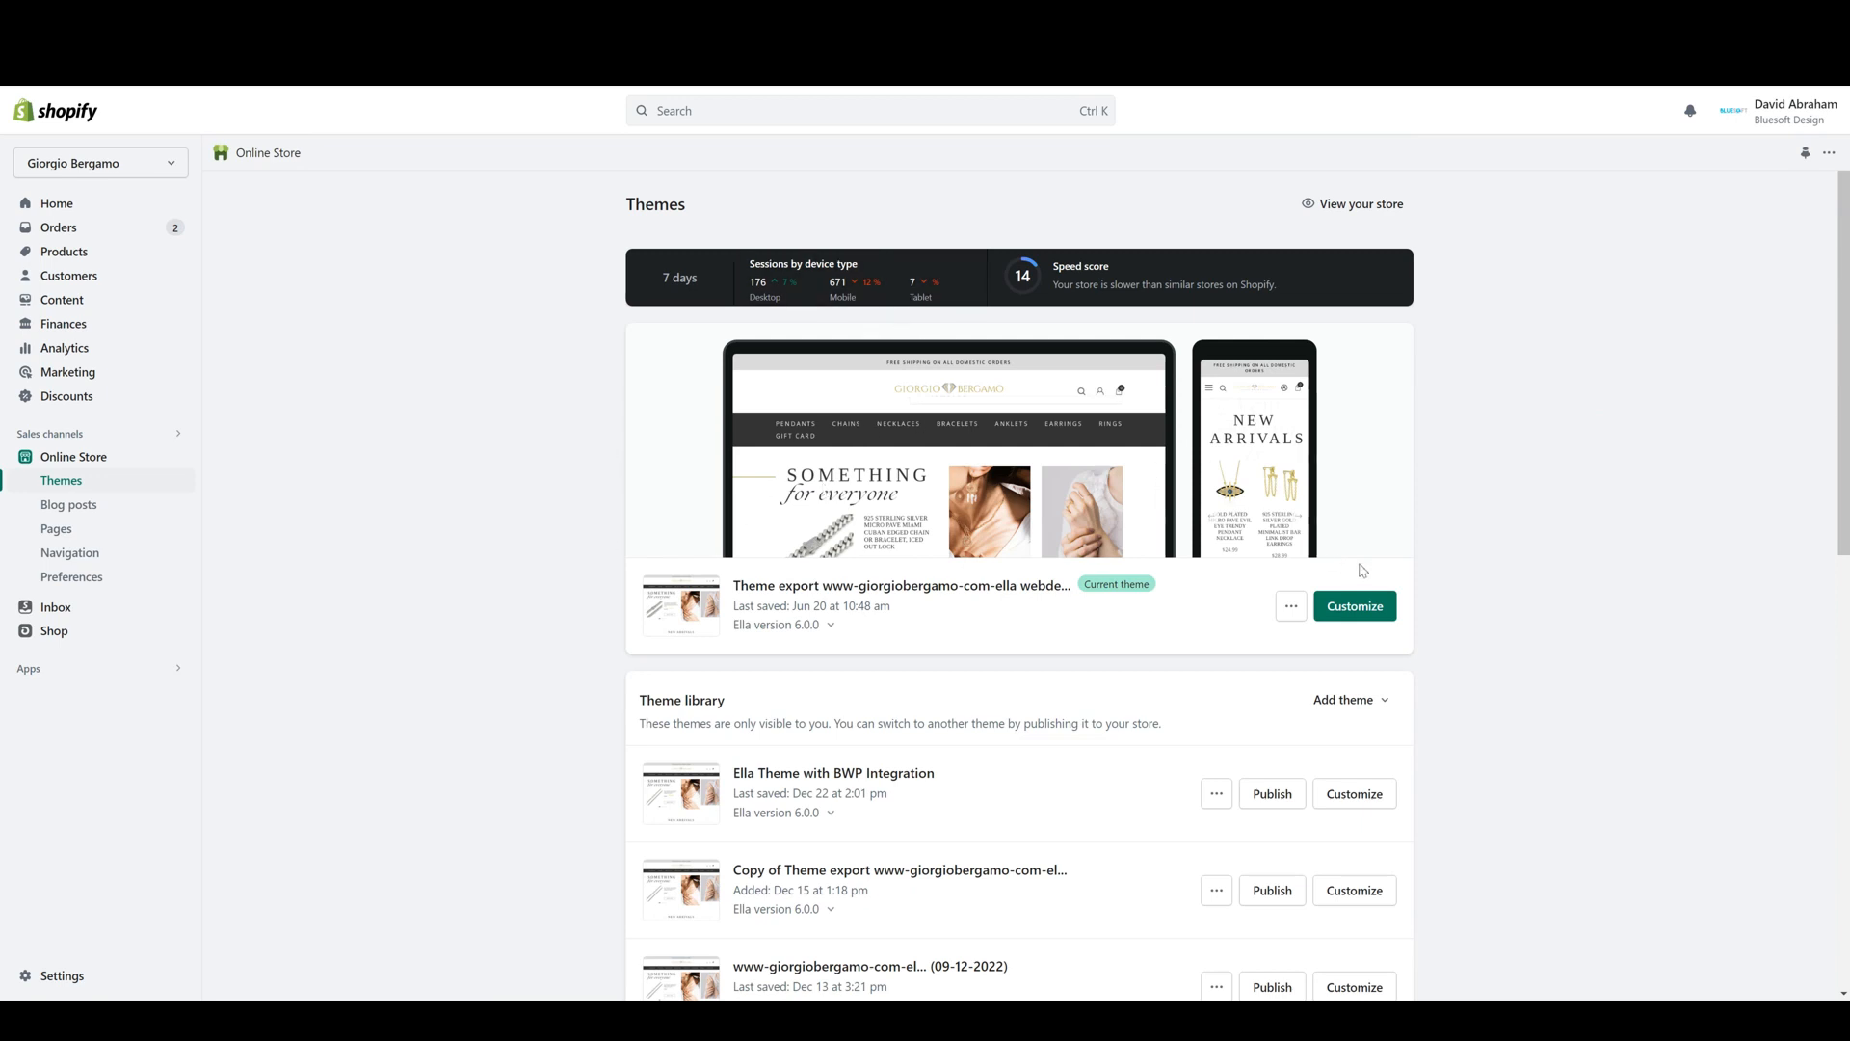
# - Open the current theme for customization and look over its home page preview
pyautogui.click(1361, 611)
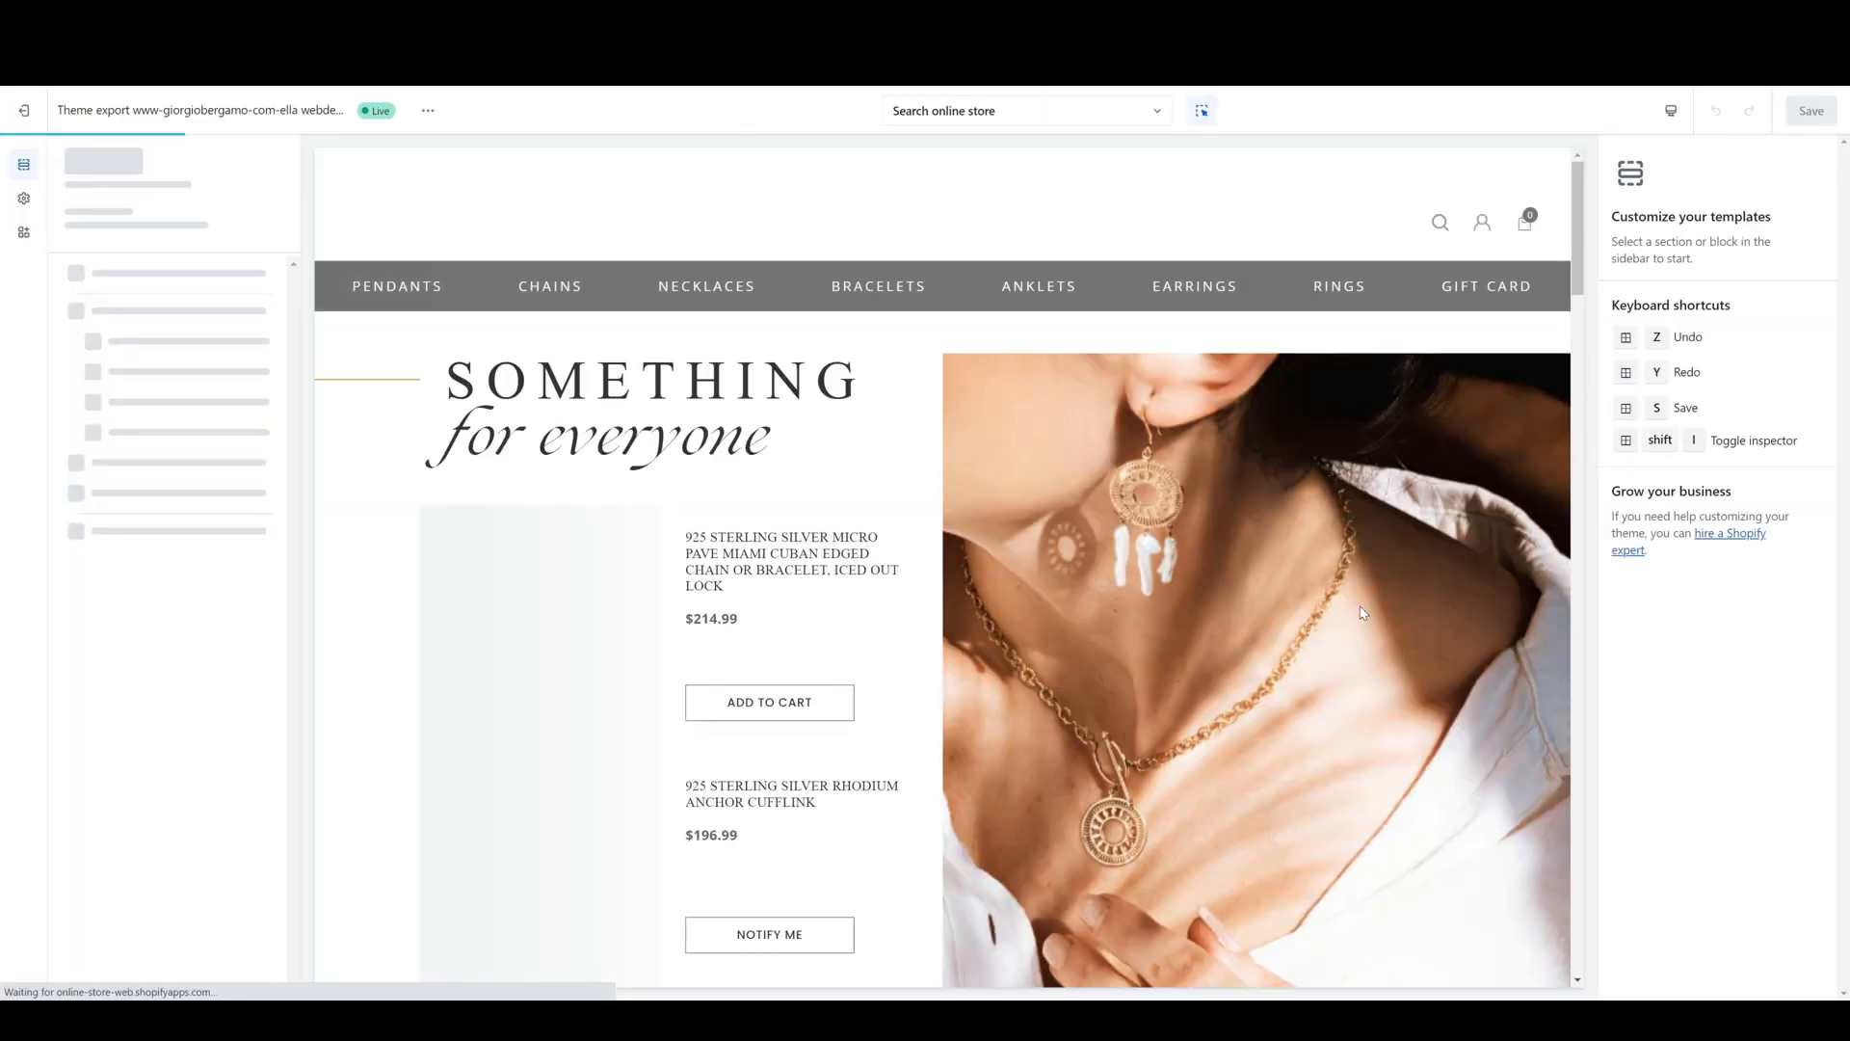
pyautogui.scroll(-3, 954, 622)
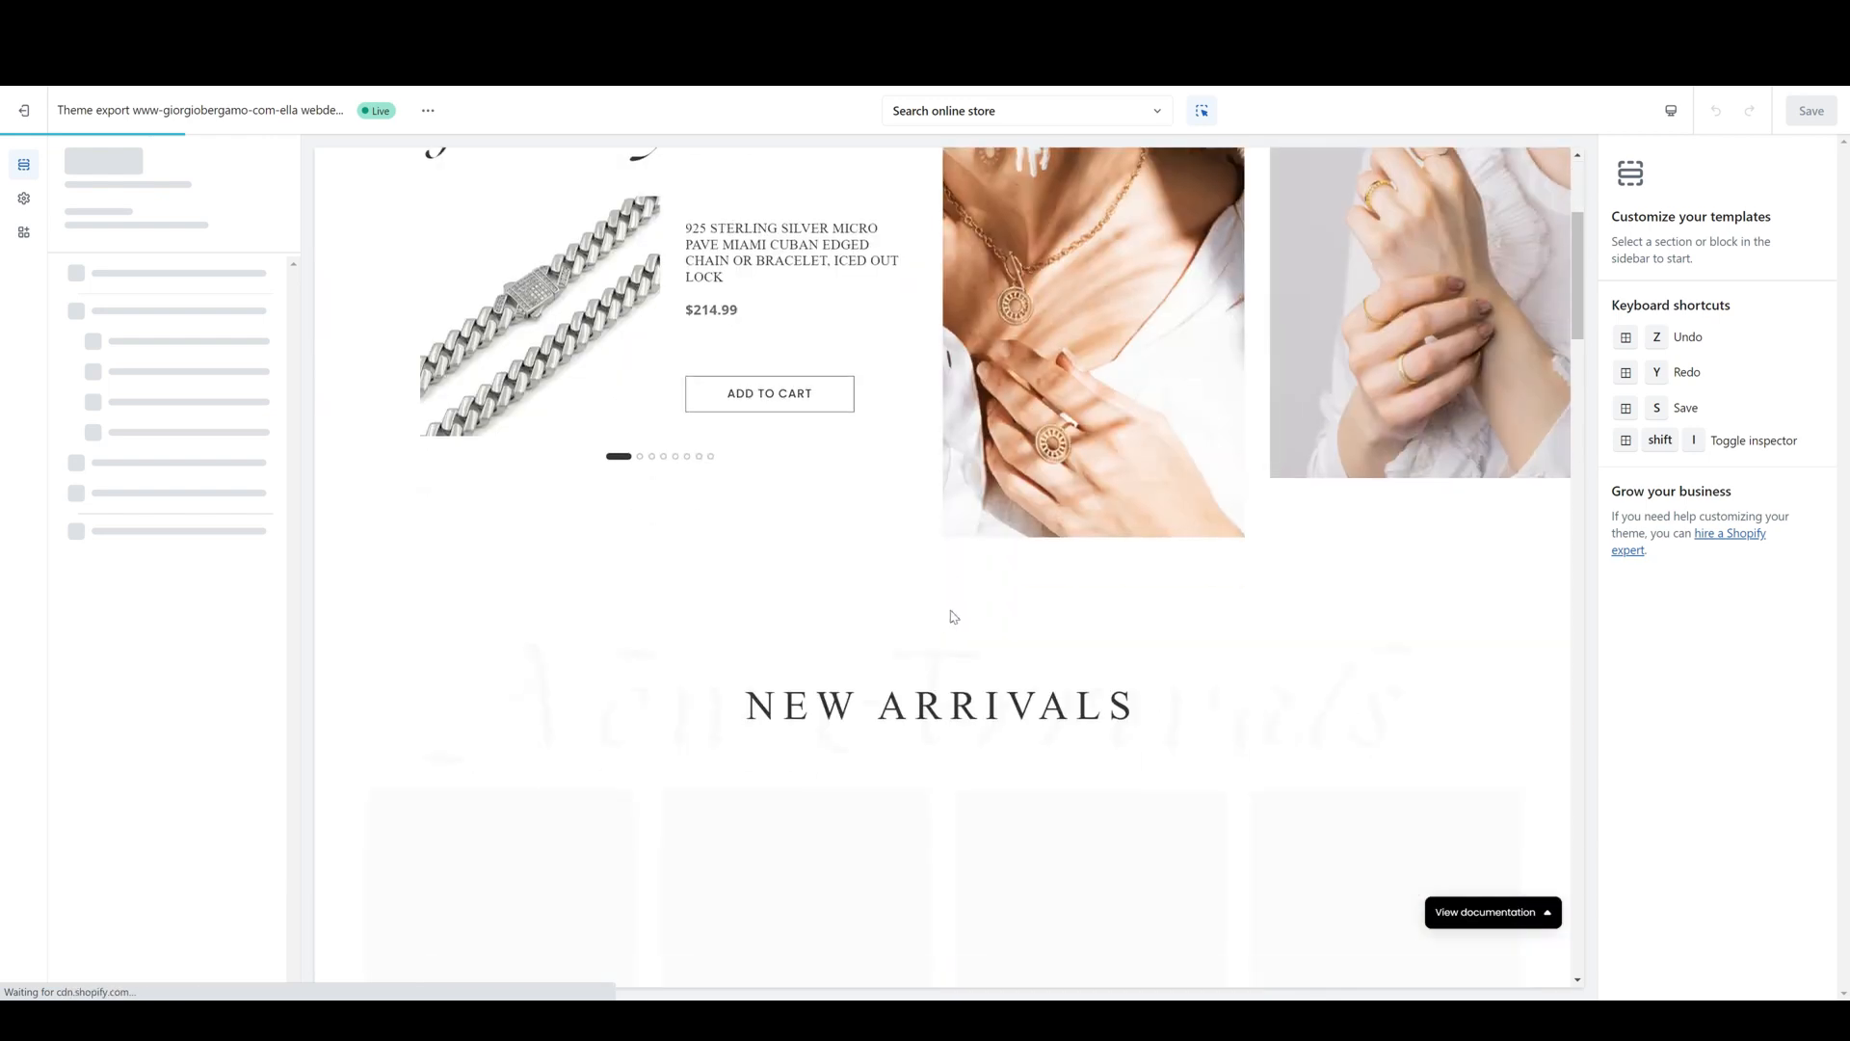
pyautogui.scroll(-2, 955, 617)
pyautogui.scroll(4, 955, 617)
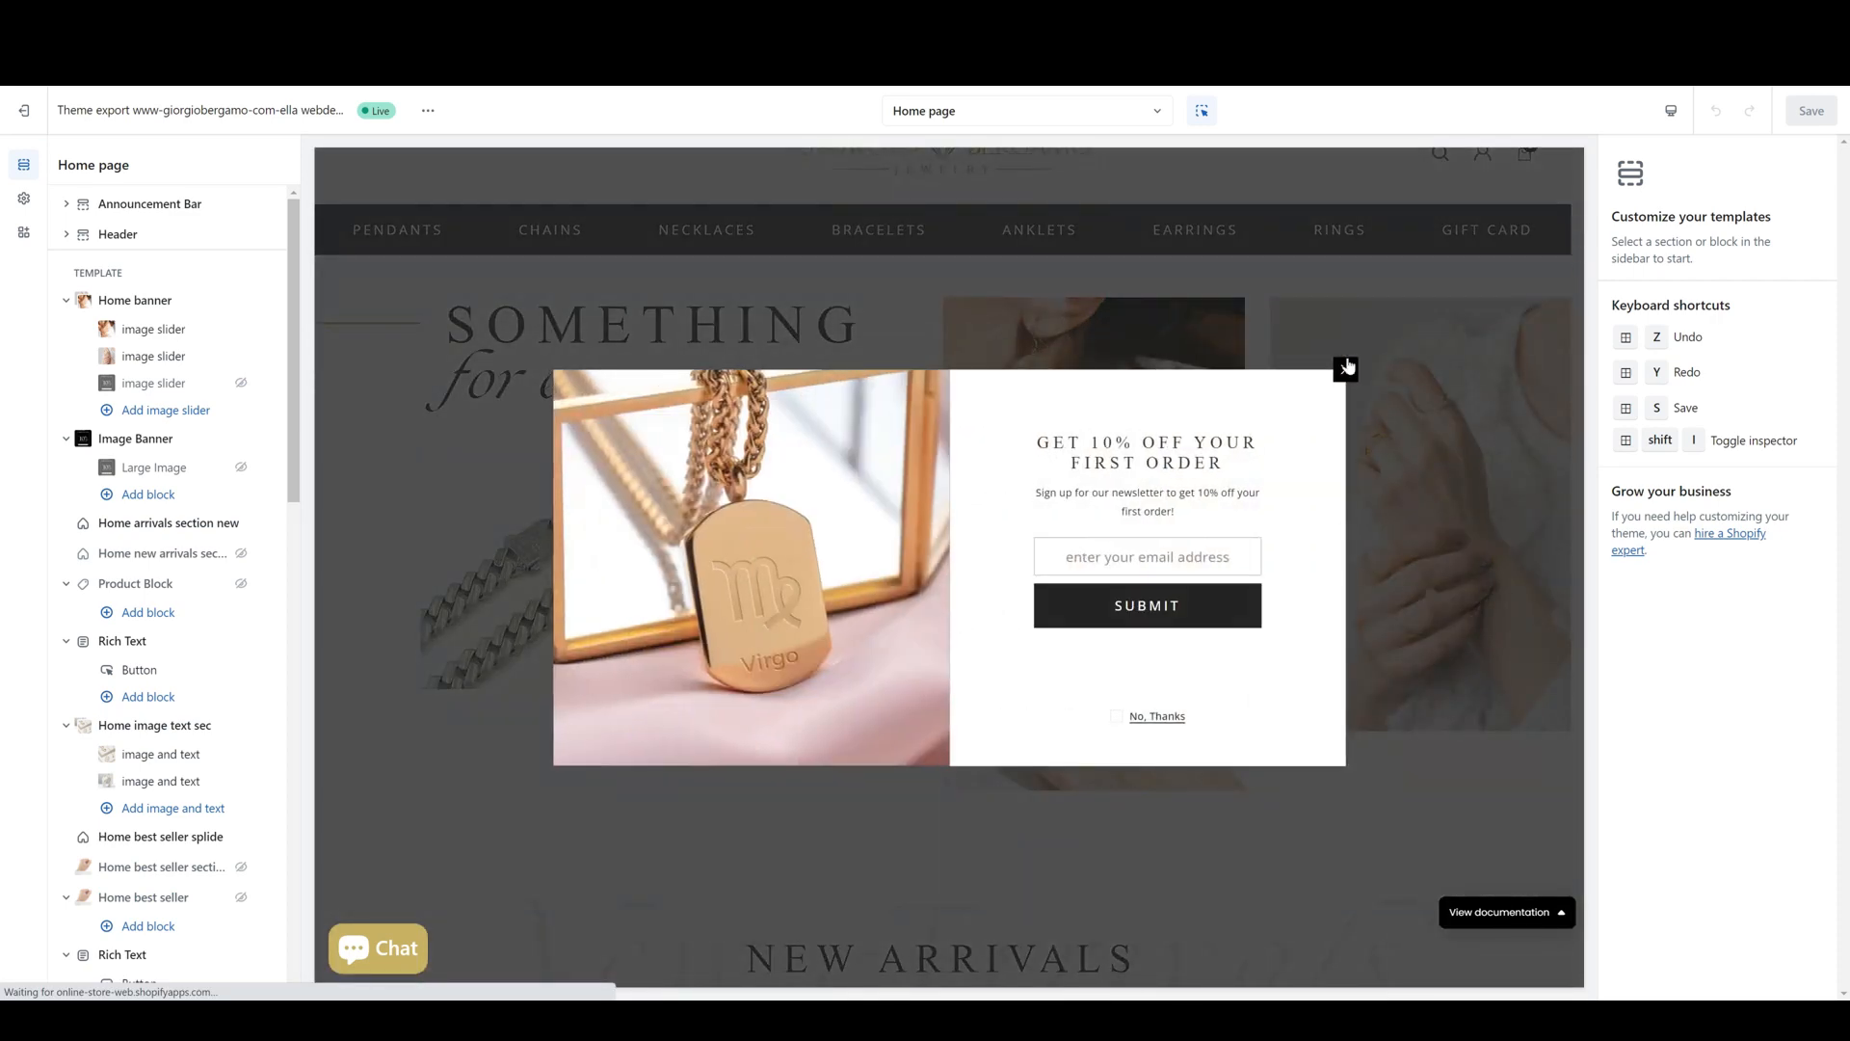
# - Dismiss the newsletter sign-up popup that covers the home page preview
pyautogui.click(1344, 380)
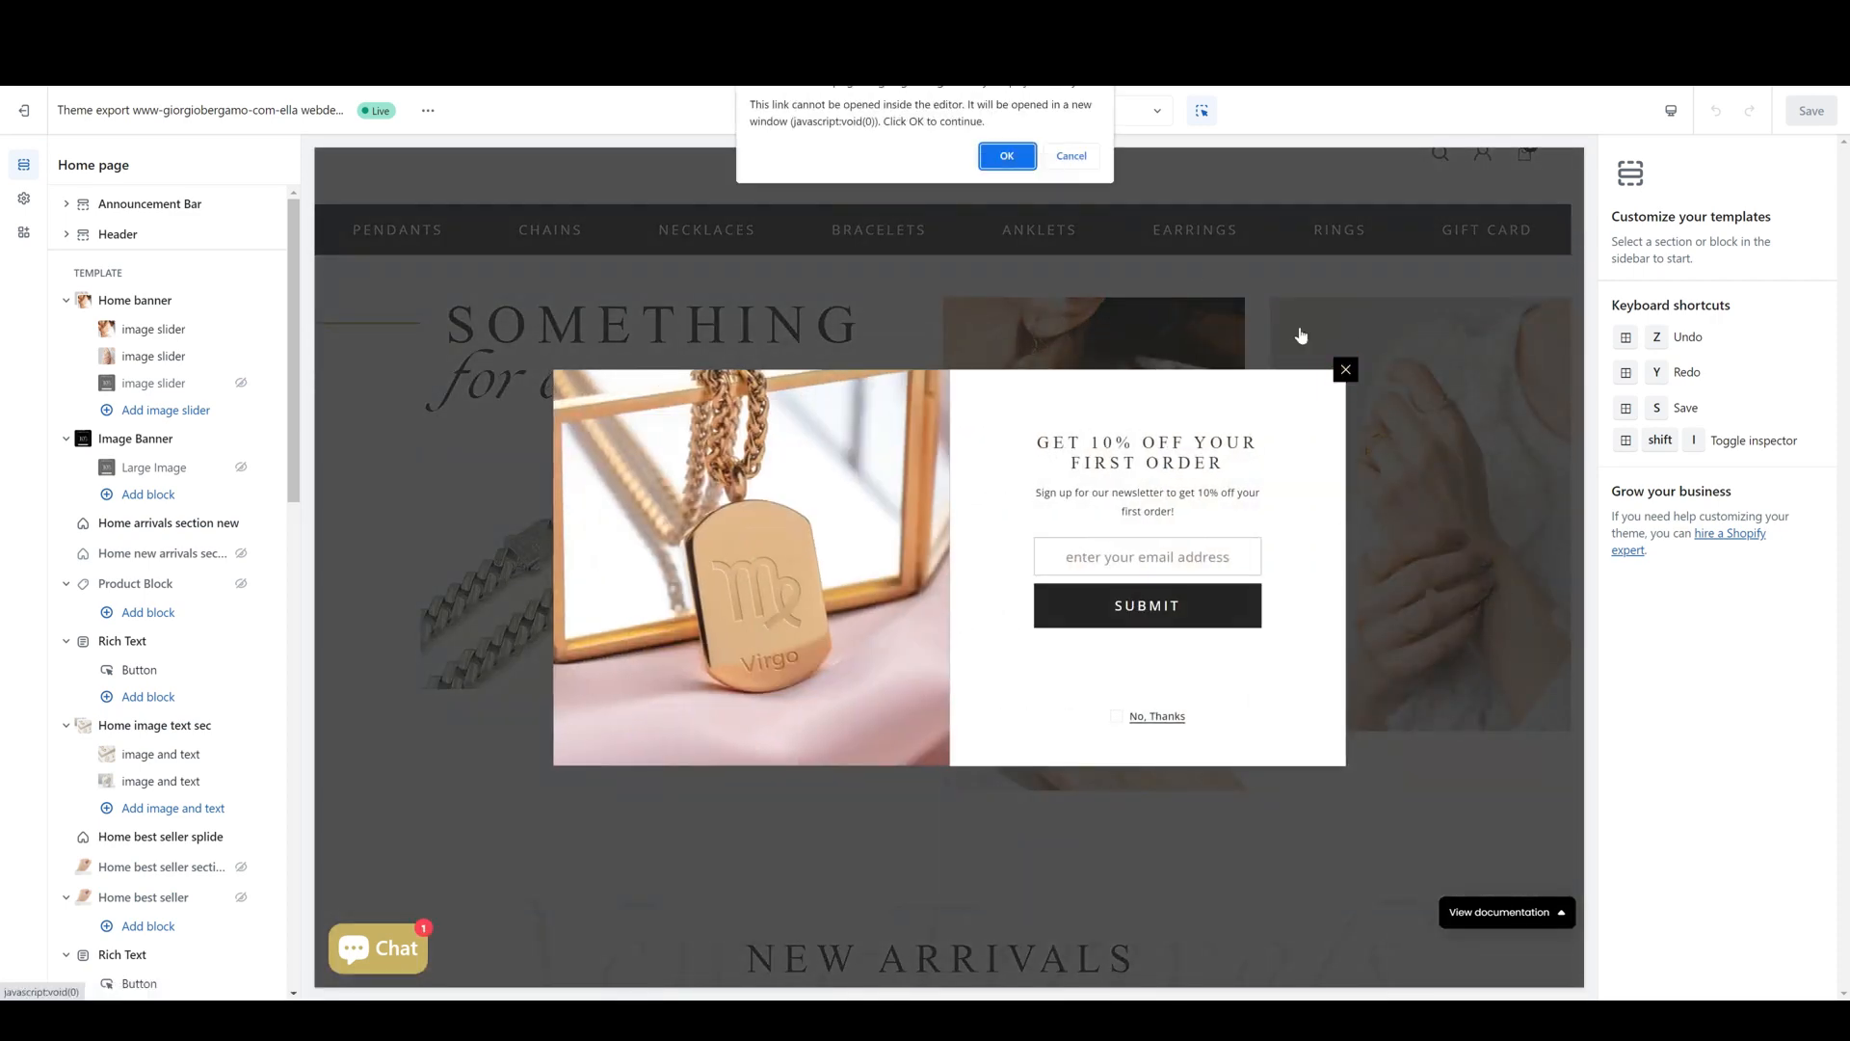
pyautogui.click(1006, 157)
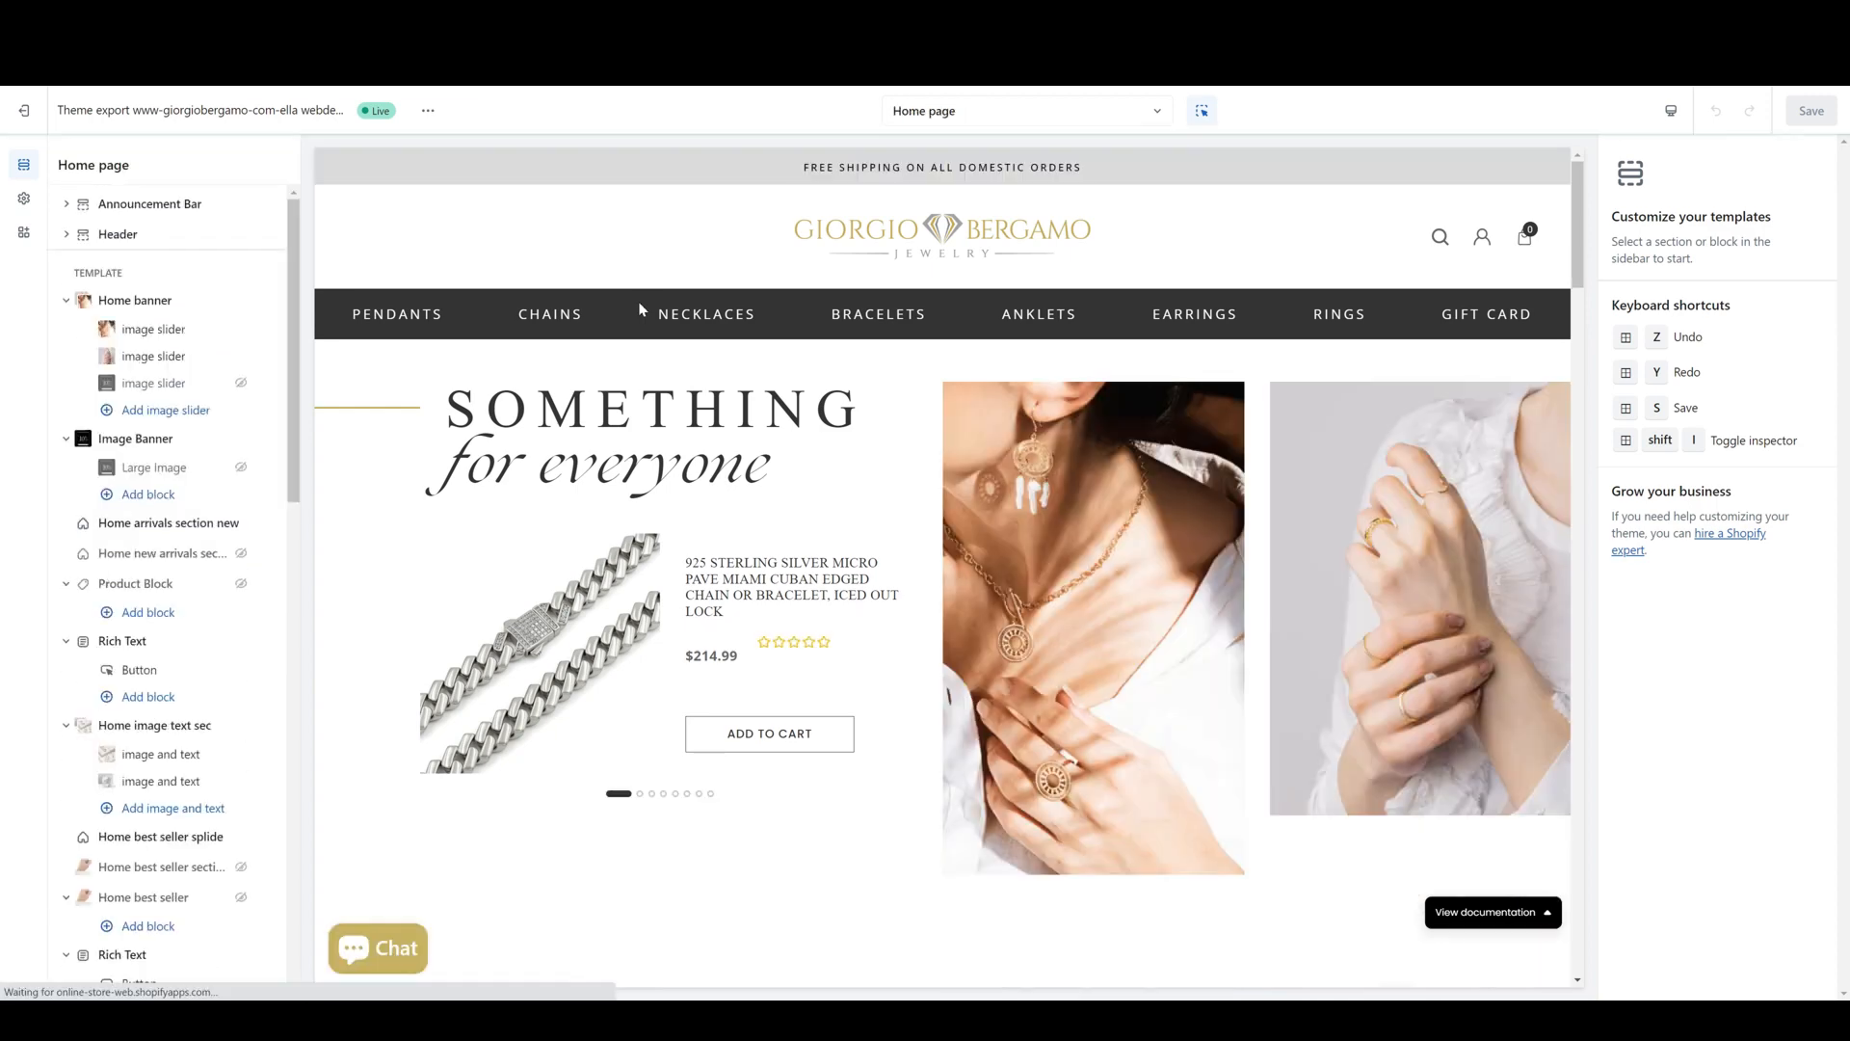
pyautogui.scroll(-3, 803, 322)
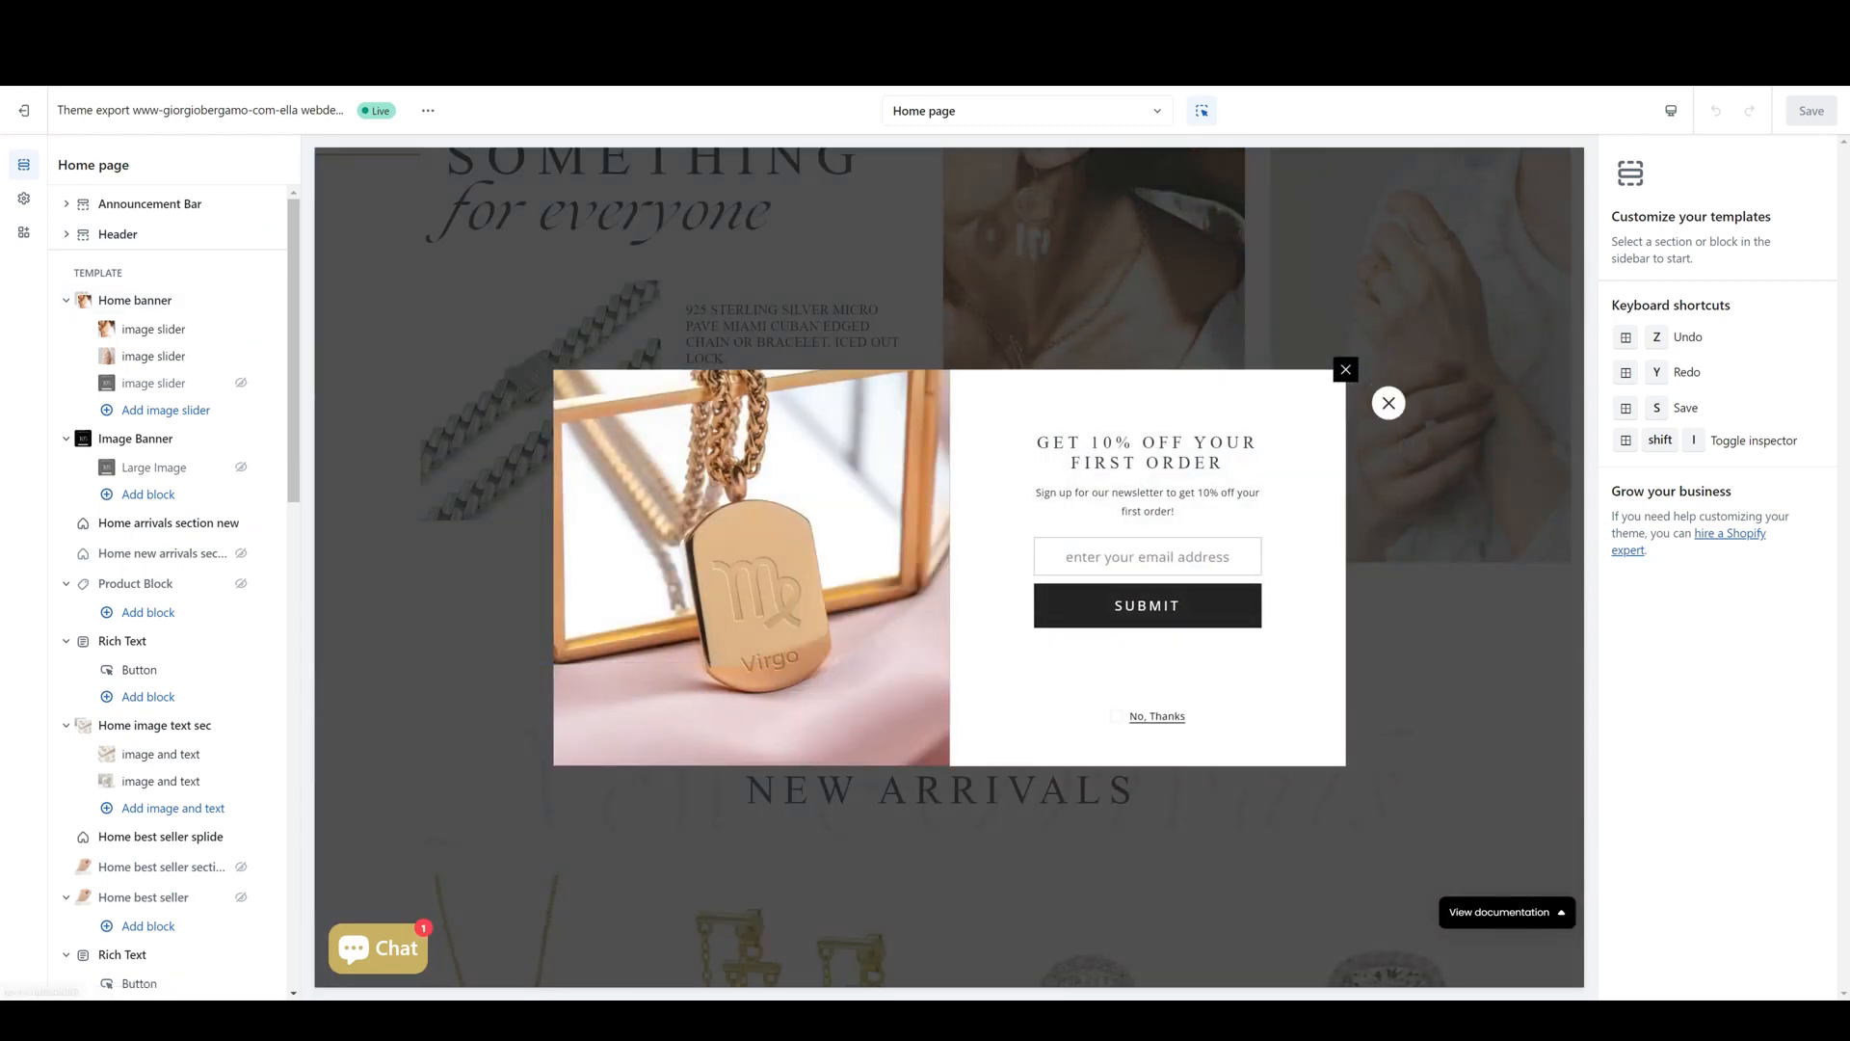
pyautogui.click(1388, 404)
# - Look through the home page preview and its template sections, from Home banner to Instagram feed
pyautogui.scroll(-3, 558, 495)
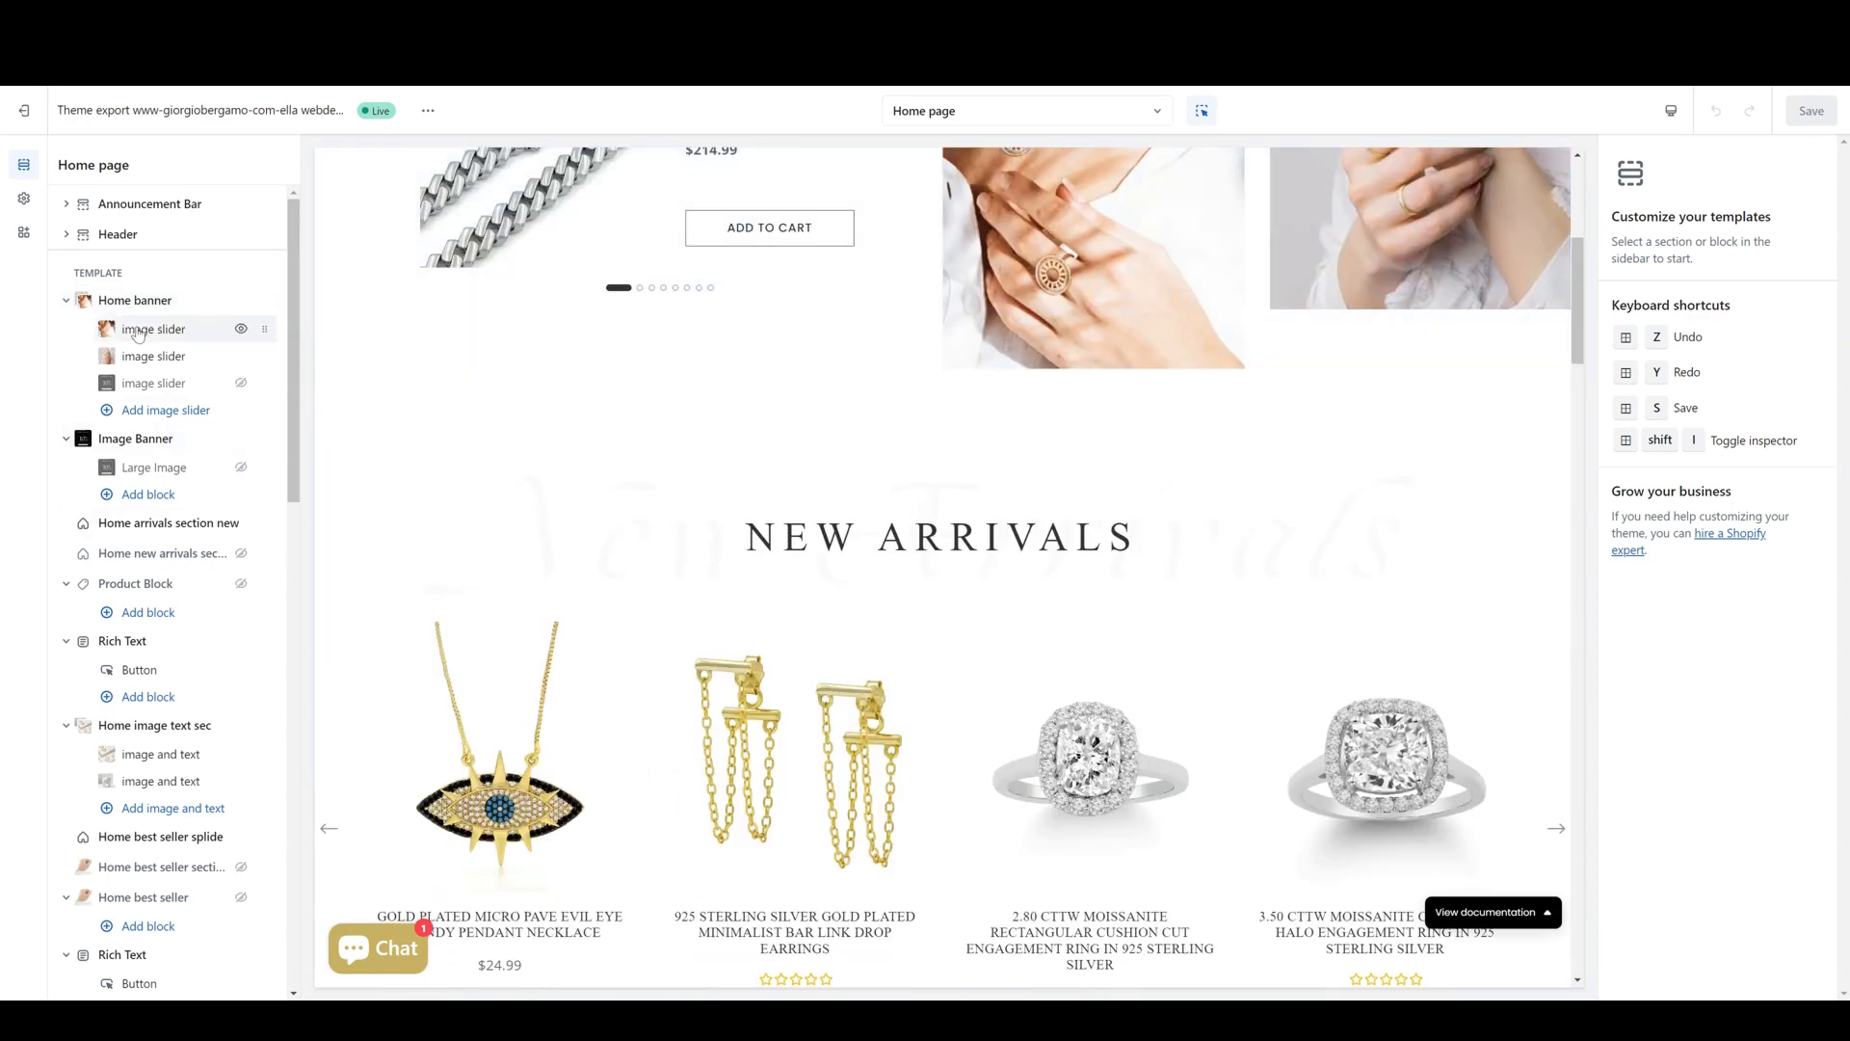
pyautogui.scroll(-10, 133, 578)
pyautogui.scroll(-1, 133, 766)
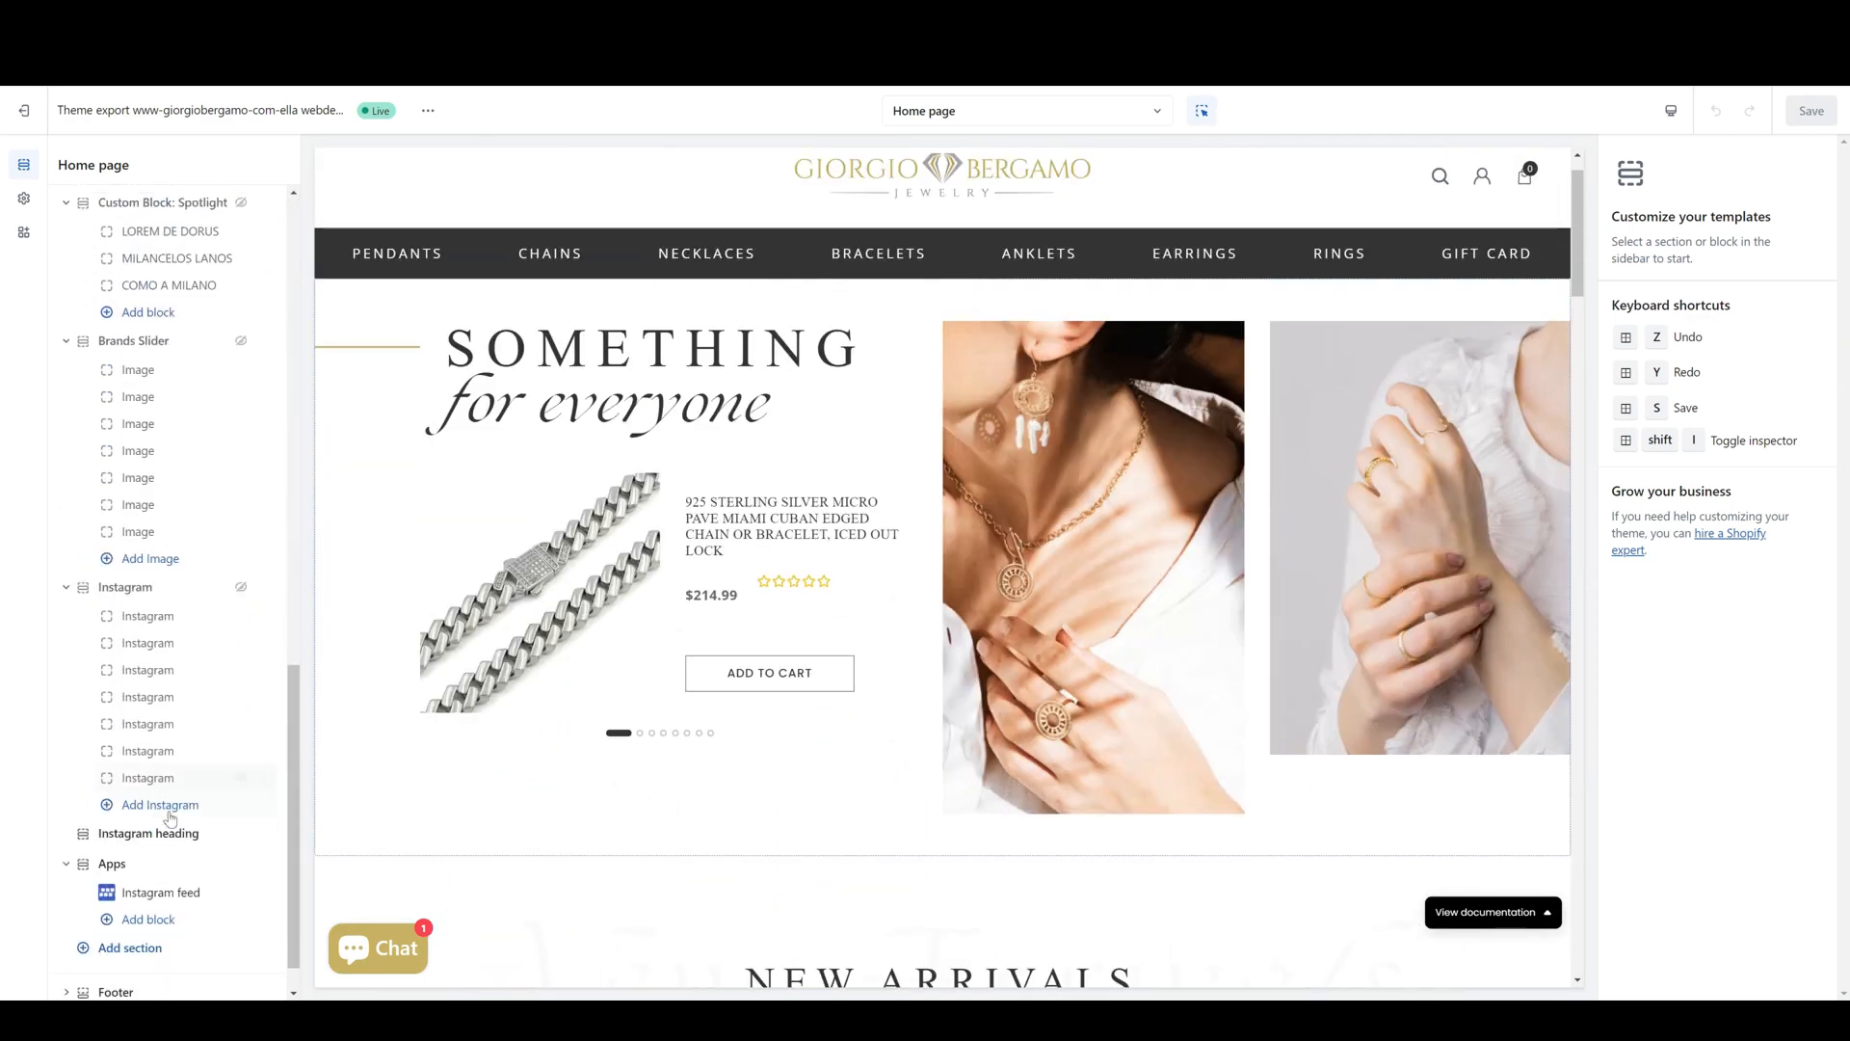
pyautogui.scroll(15, 154, 482)
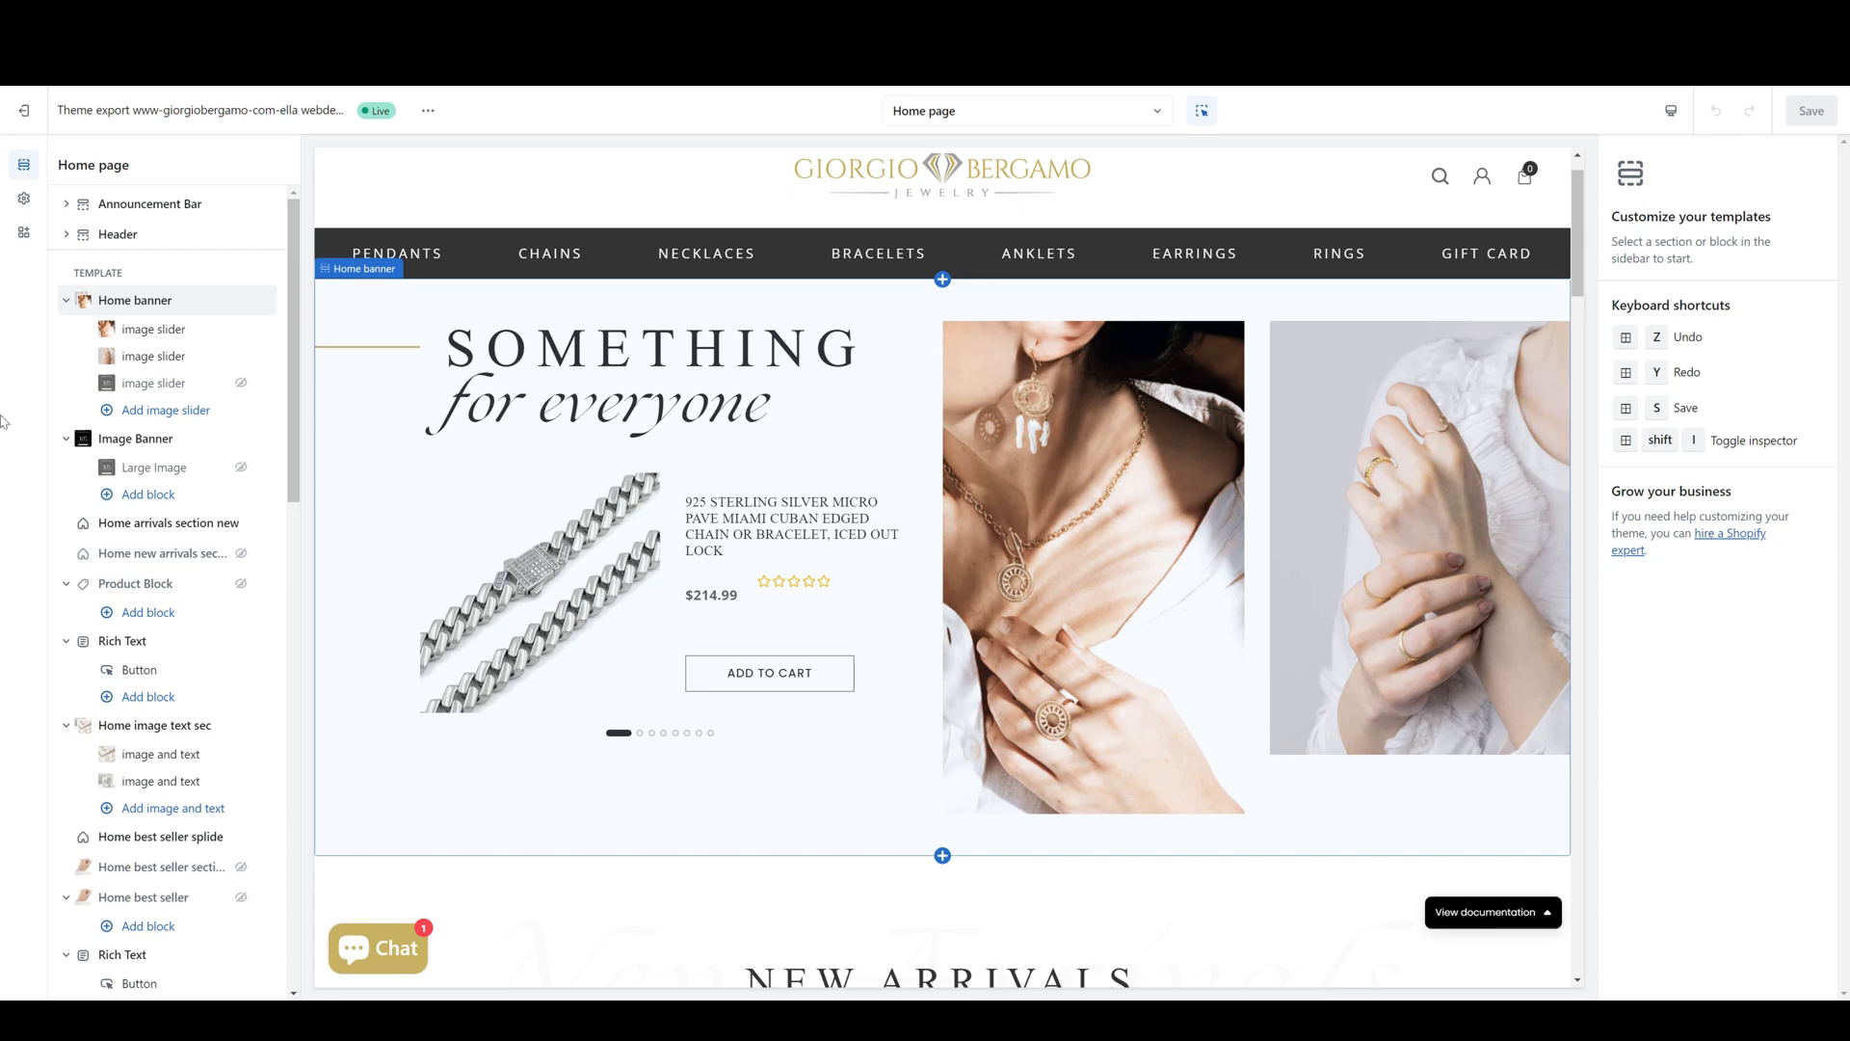
# - View the theme settings categories and the theme's app embeds
pyautogui.click(25, 200)
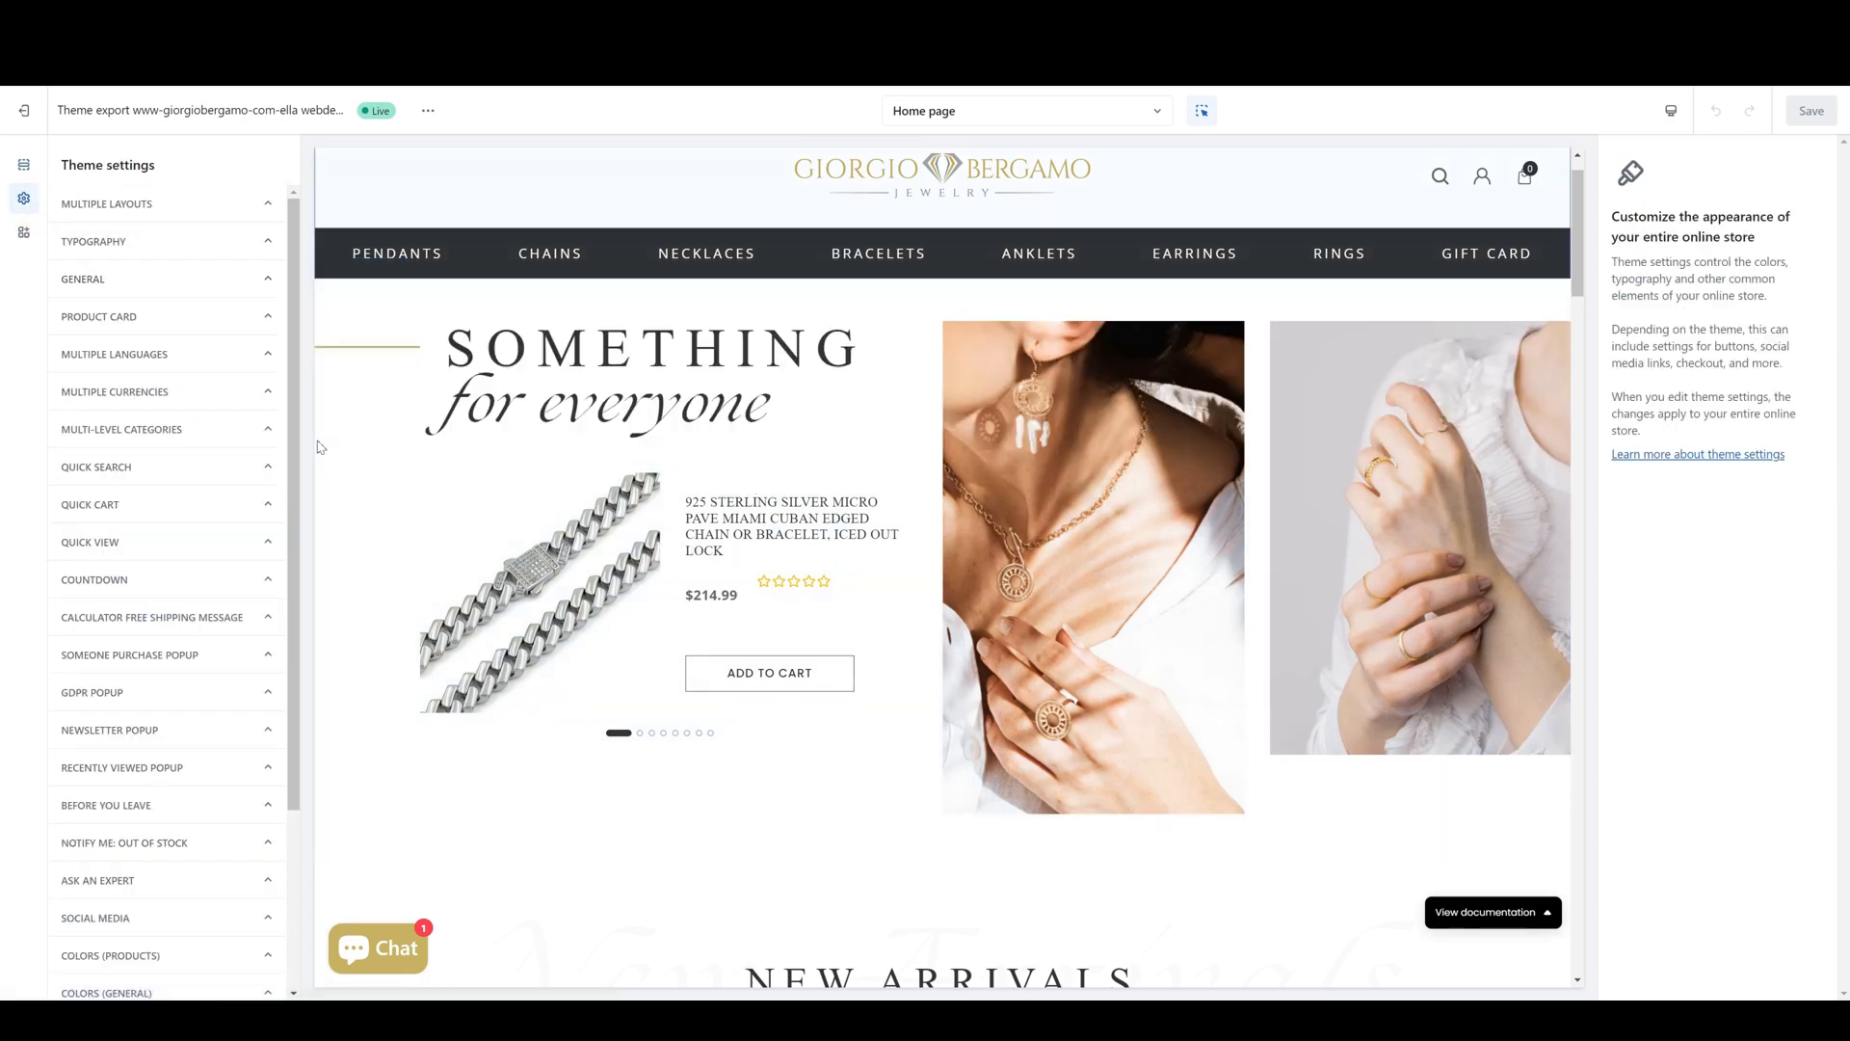
pyautogui.click(26, 234)
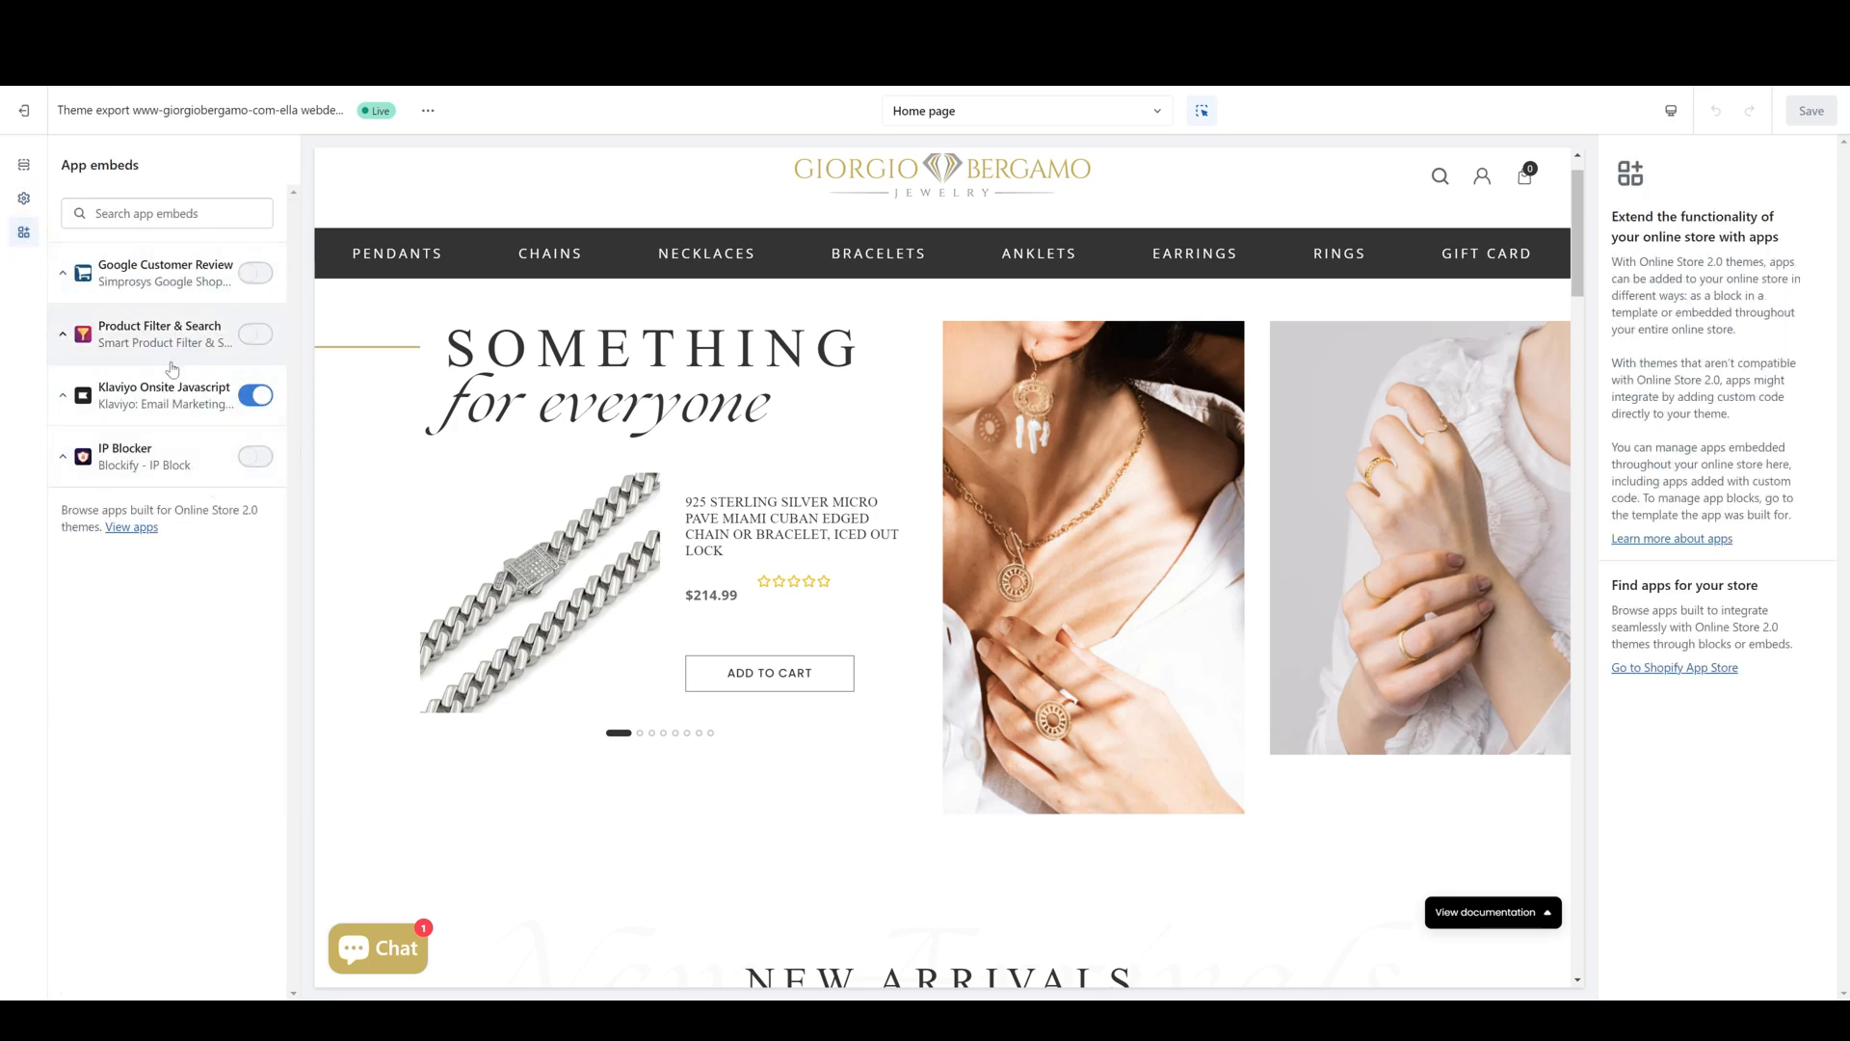
# - Return to the home page sections and select the Home image text sec section in the preview
pyautogui.click(29, 169)
pyautogui.scroll(-5, 702, 440)
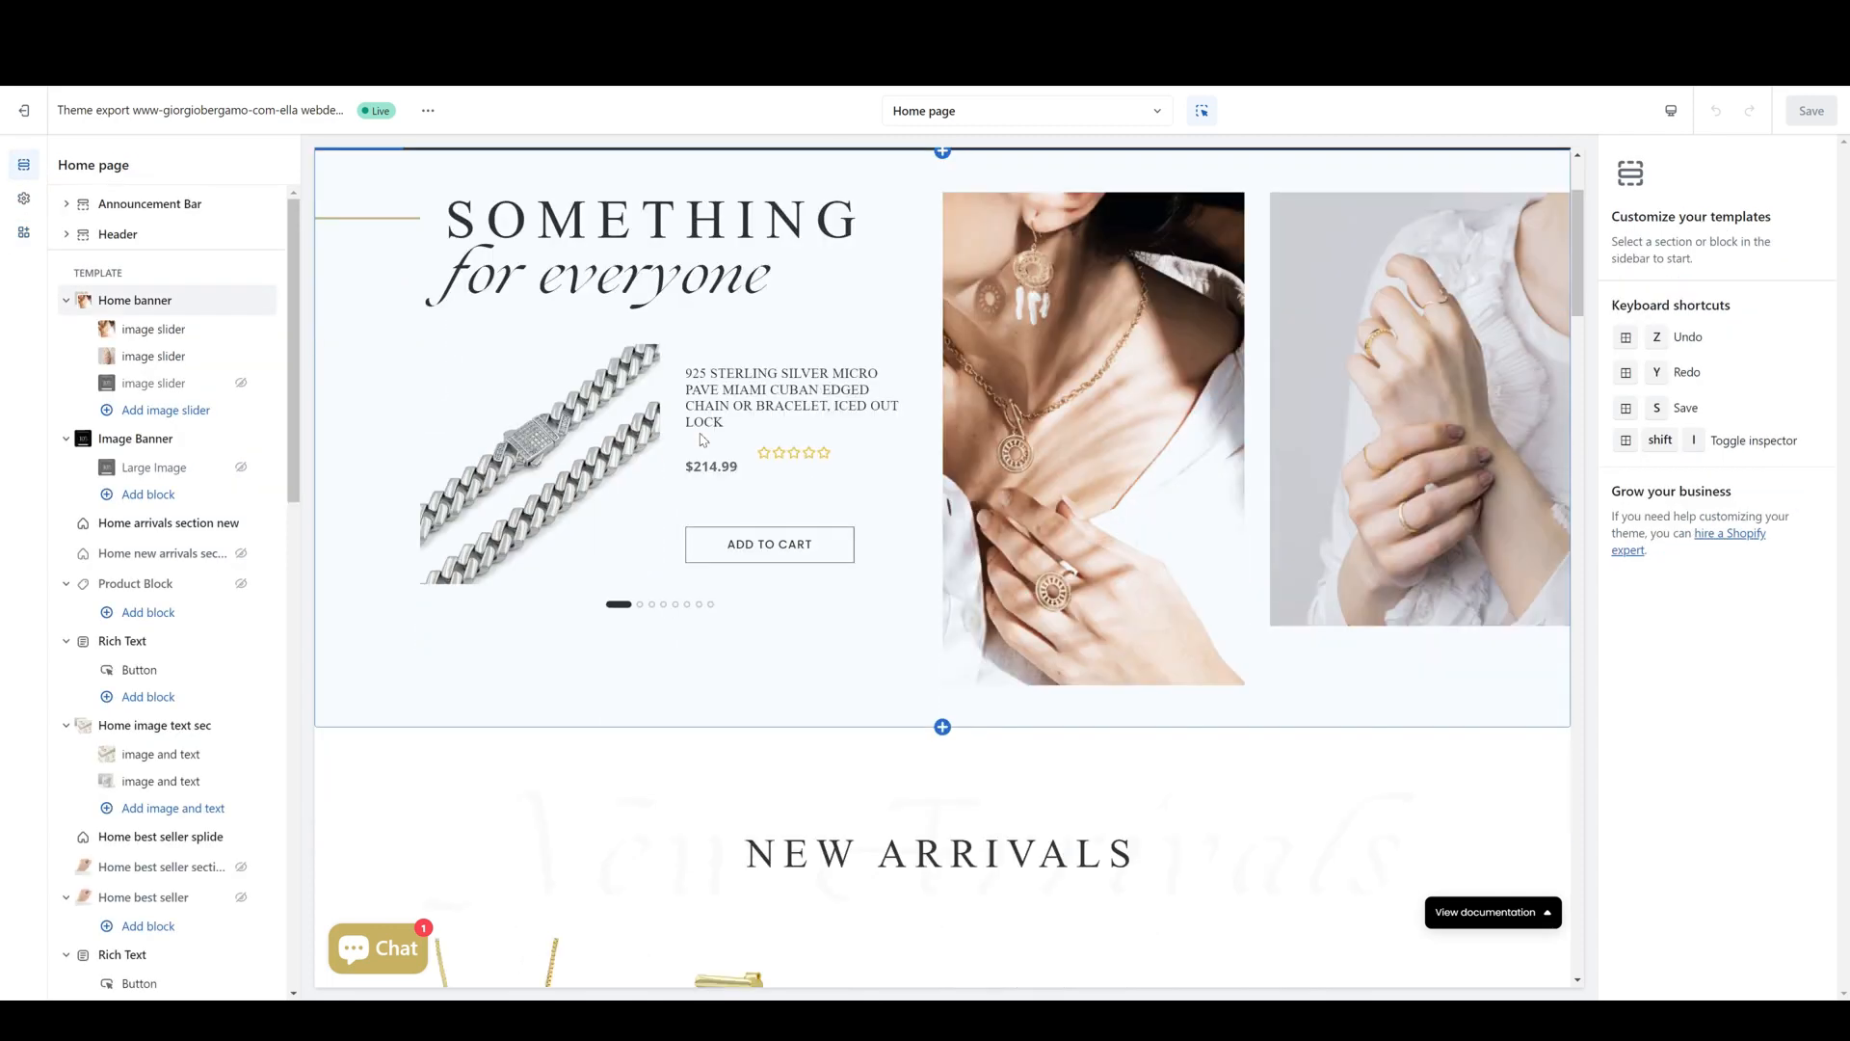
pyautogui.scroll(-3, 998, 377)
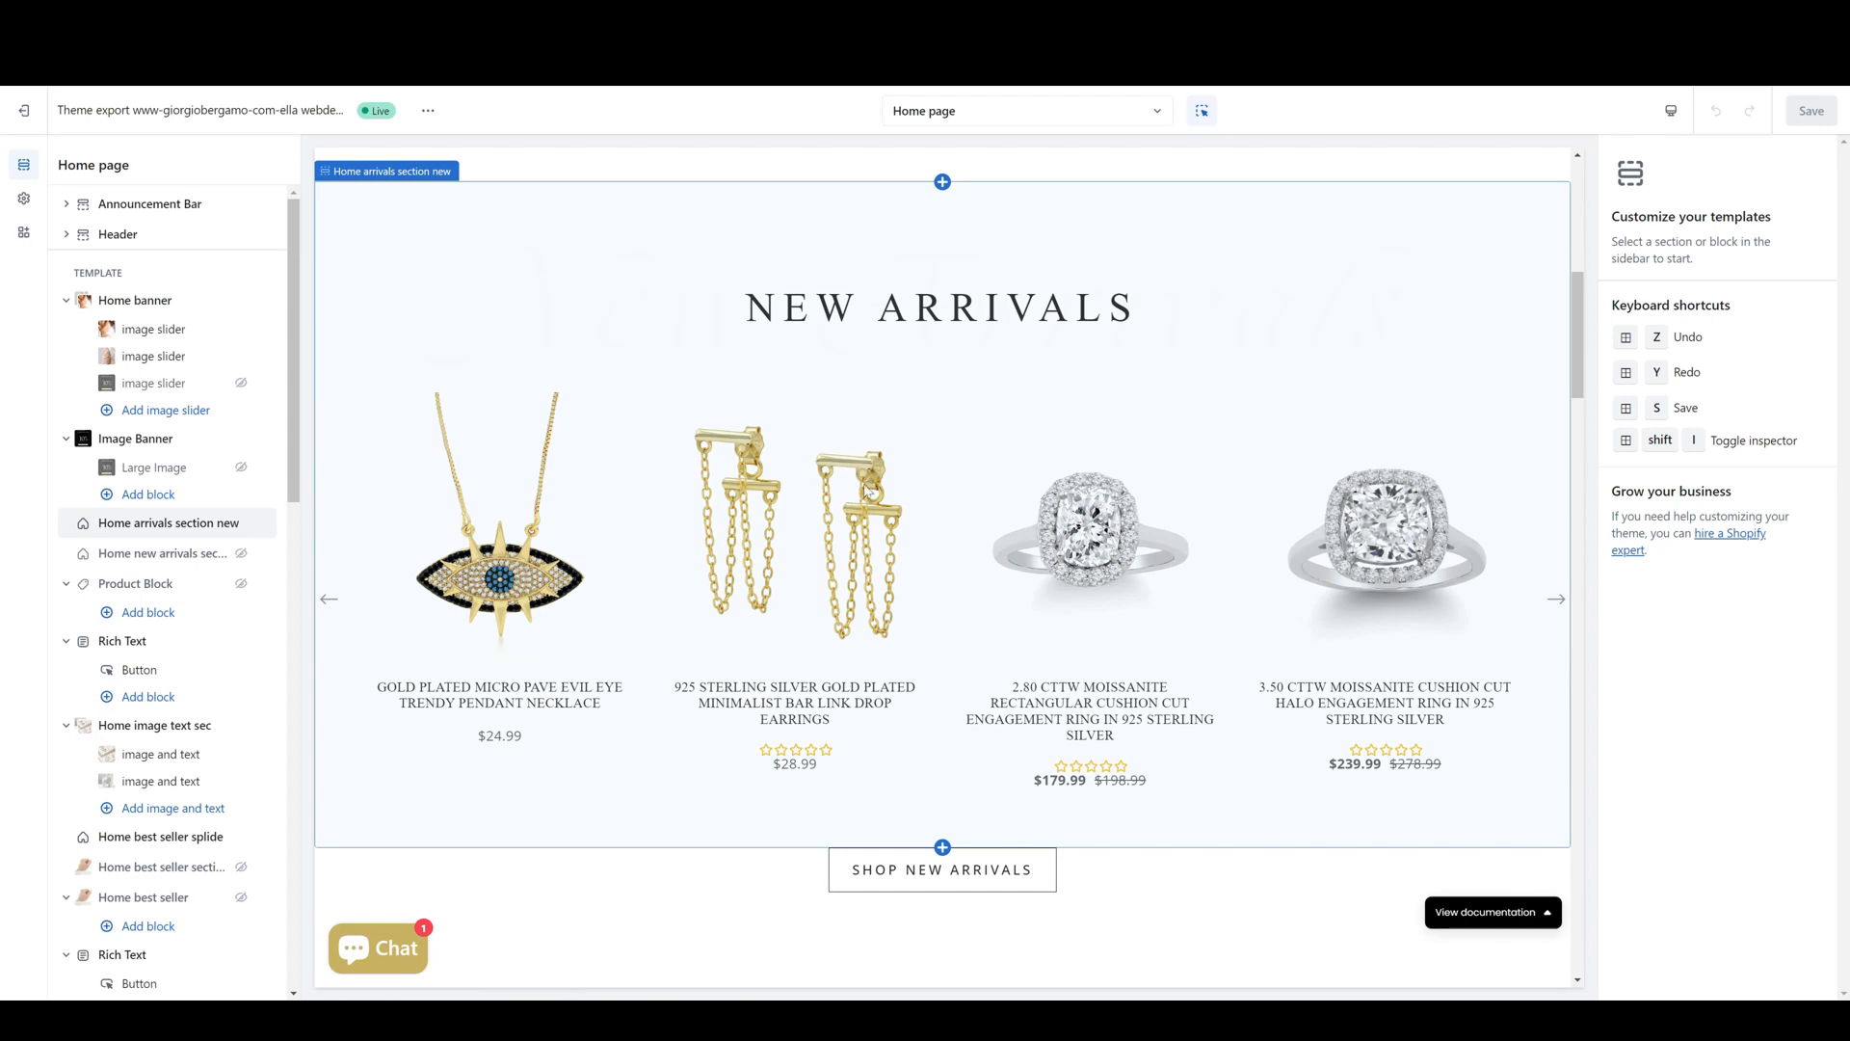
pyautogui.scroll(-6, 869, 491)
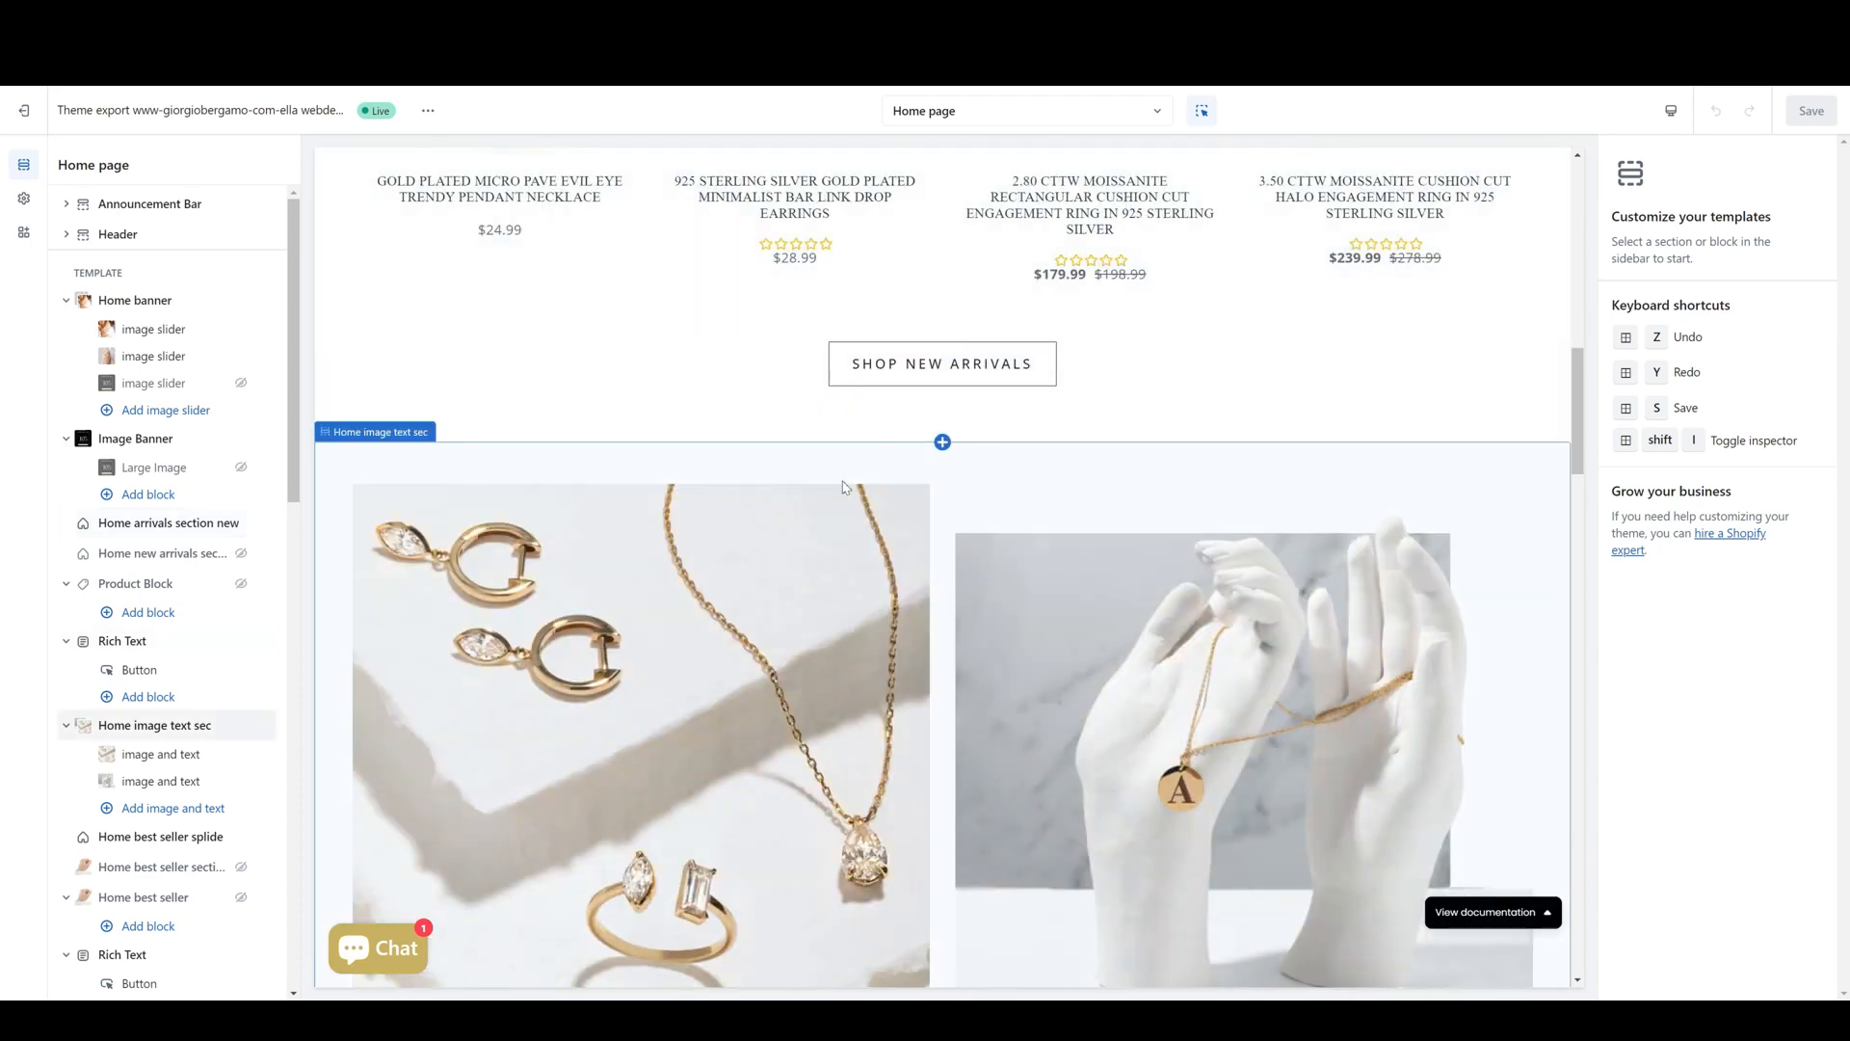
pyautogui.click(973, 516)
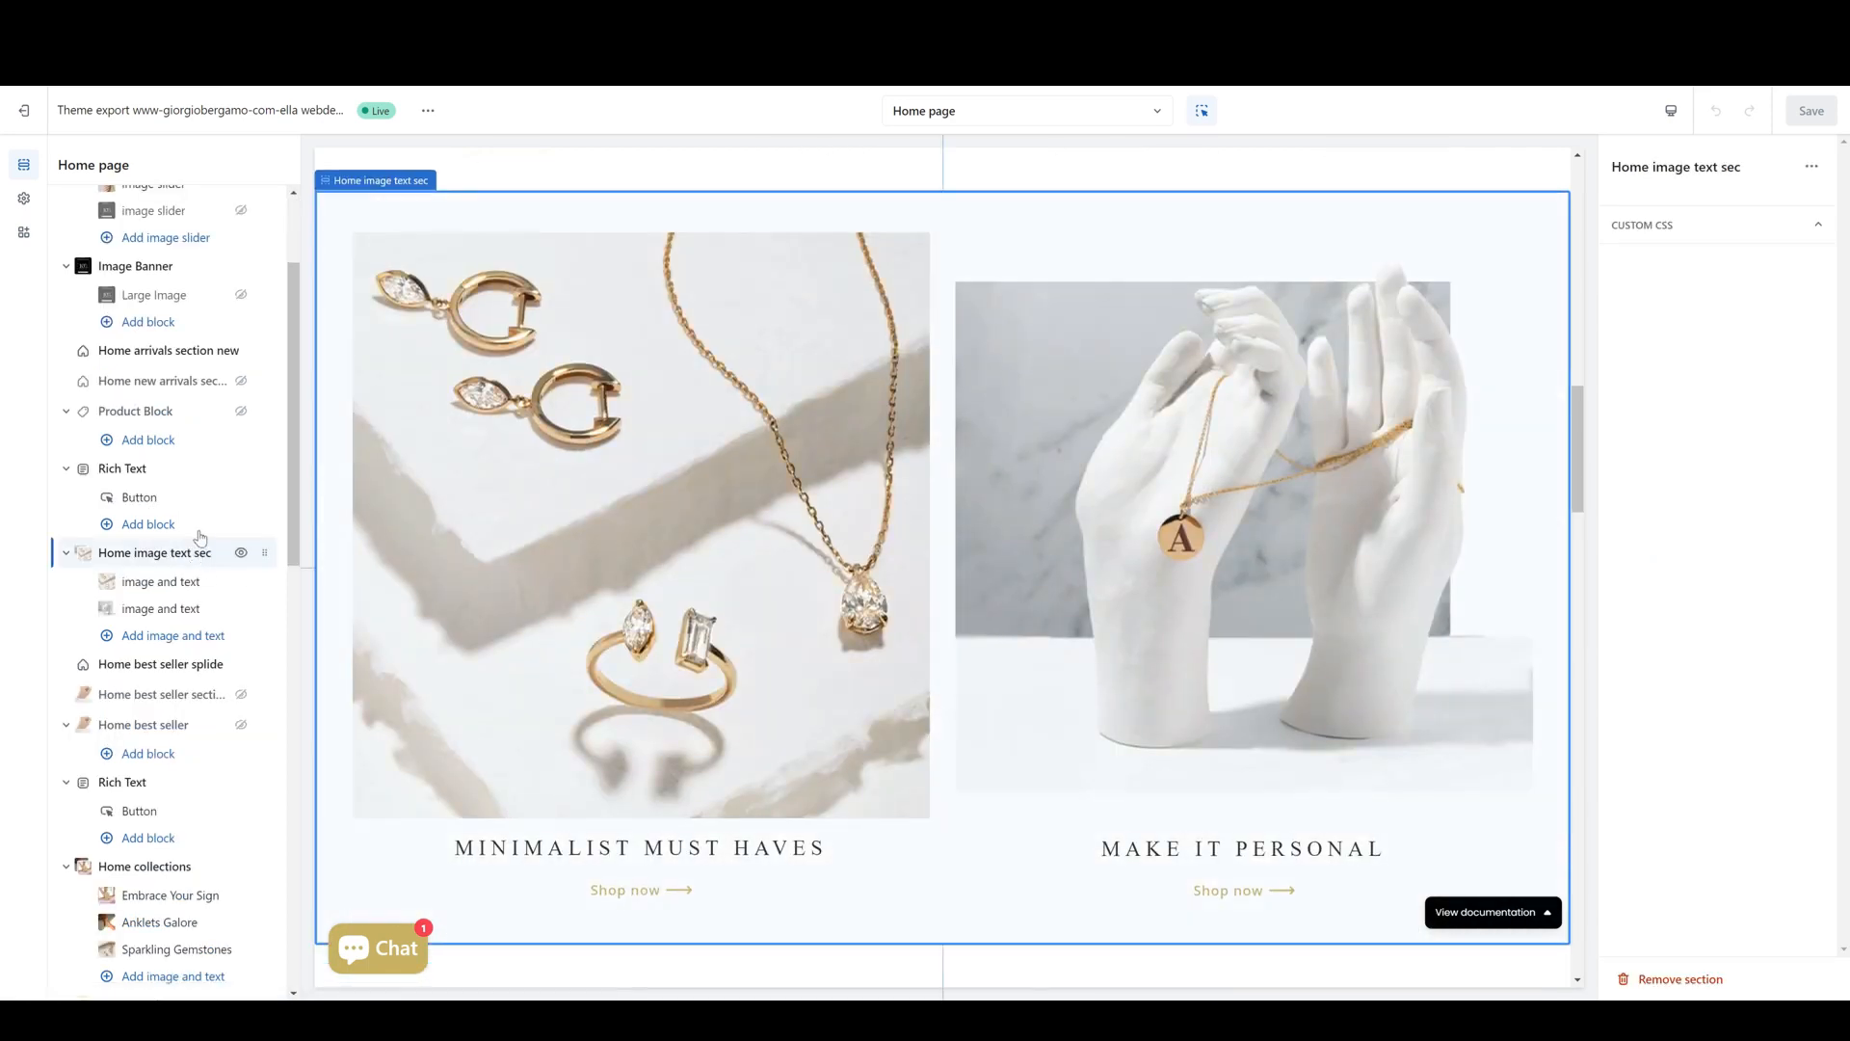
# - Compare the settings of the Home image text sec section with those of its two image and text blocks
pyautogui.scroll(3, 199, 556)
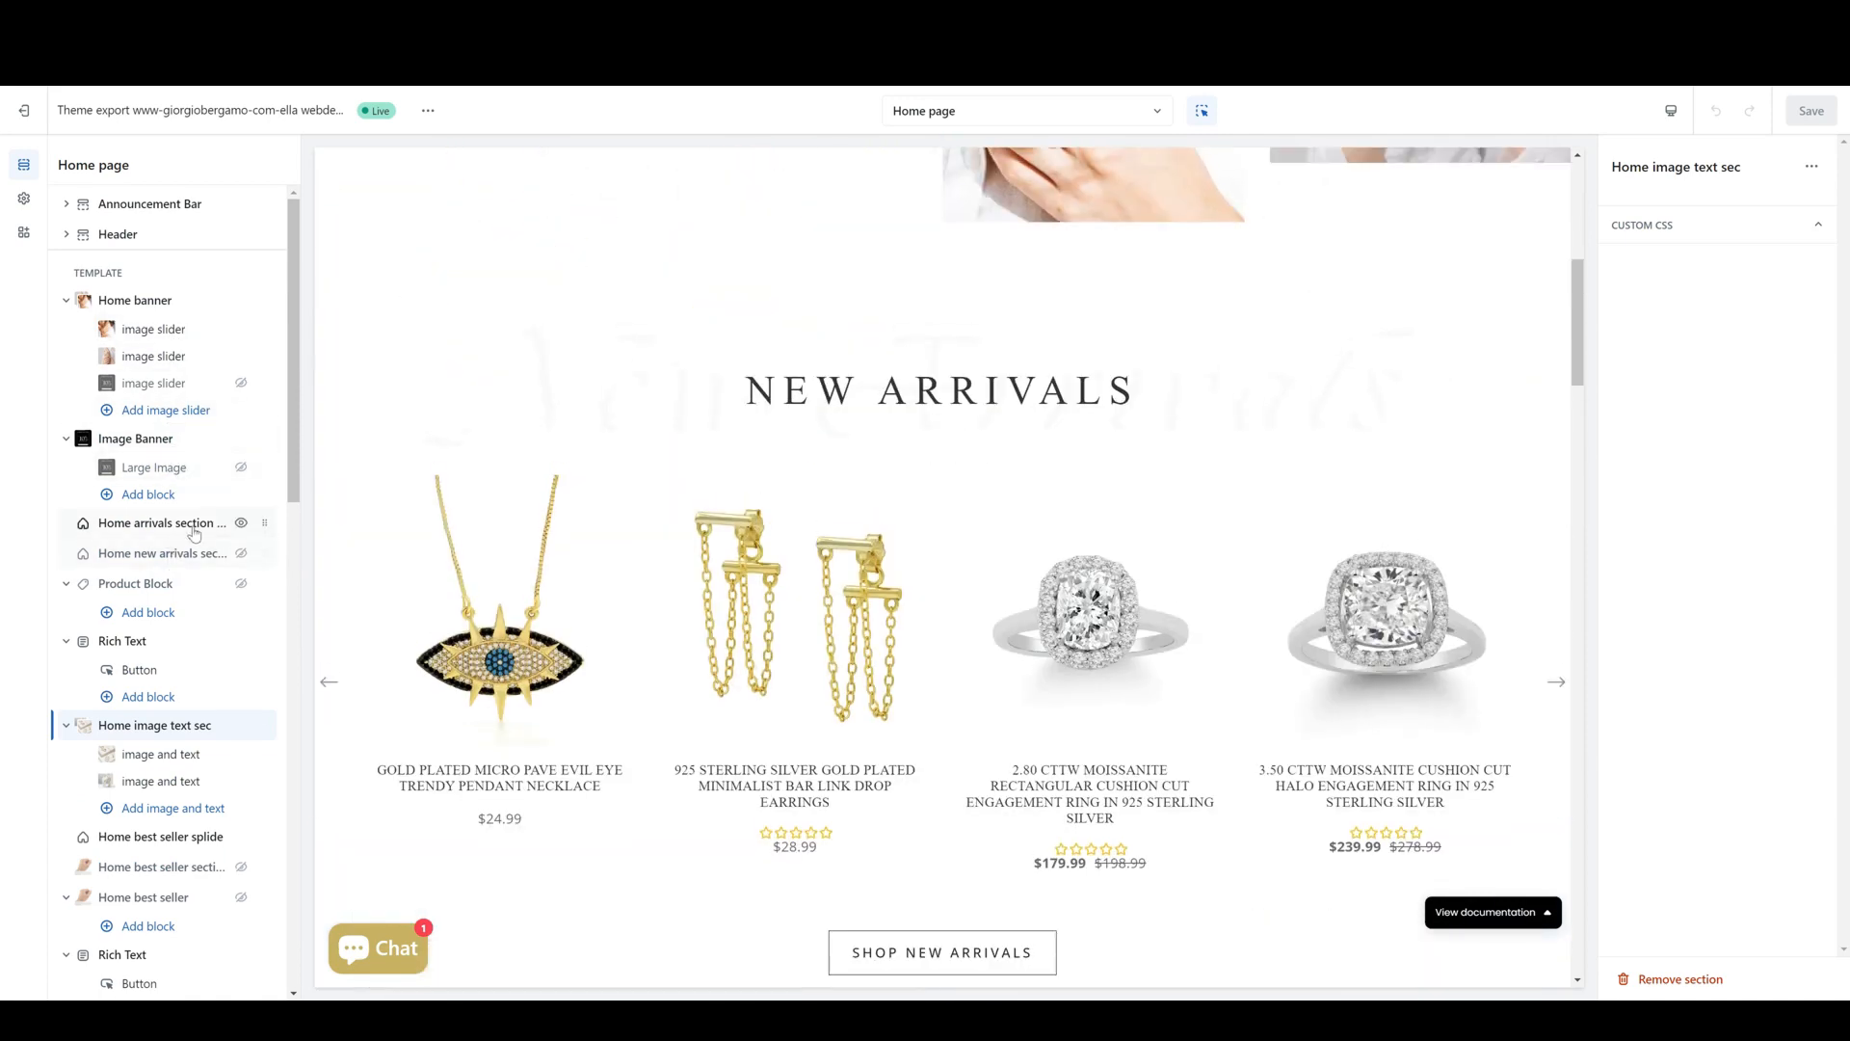
pyautogui.click(161, 758)
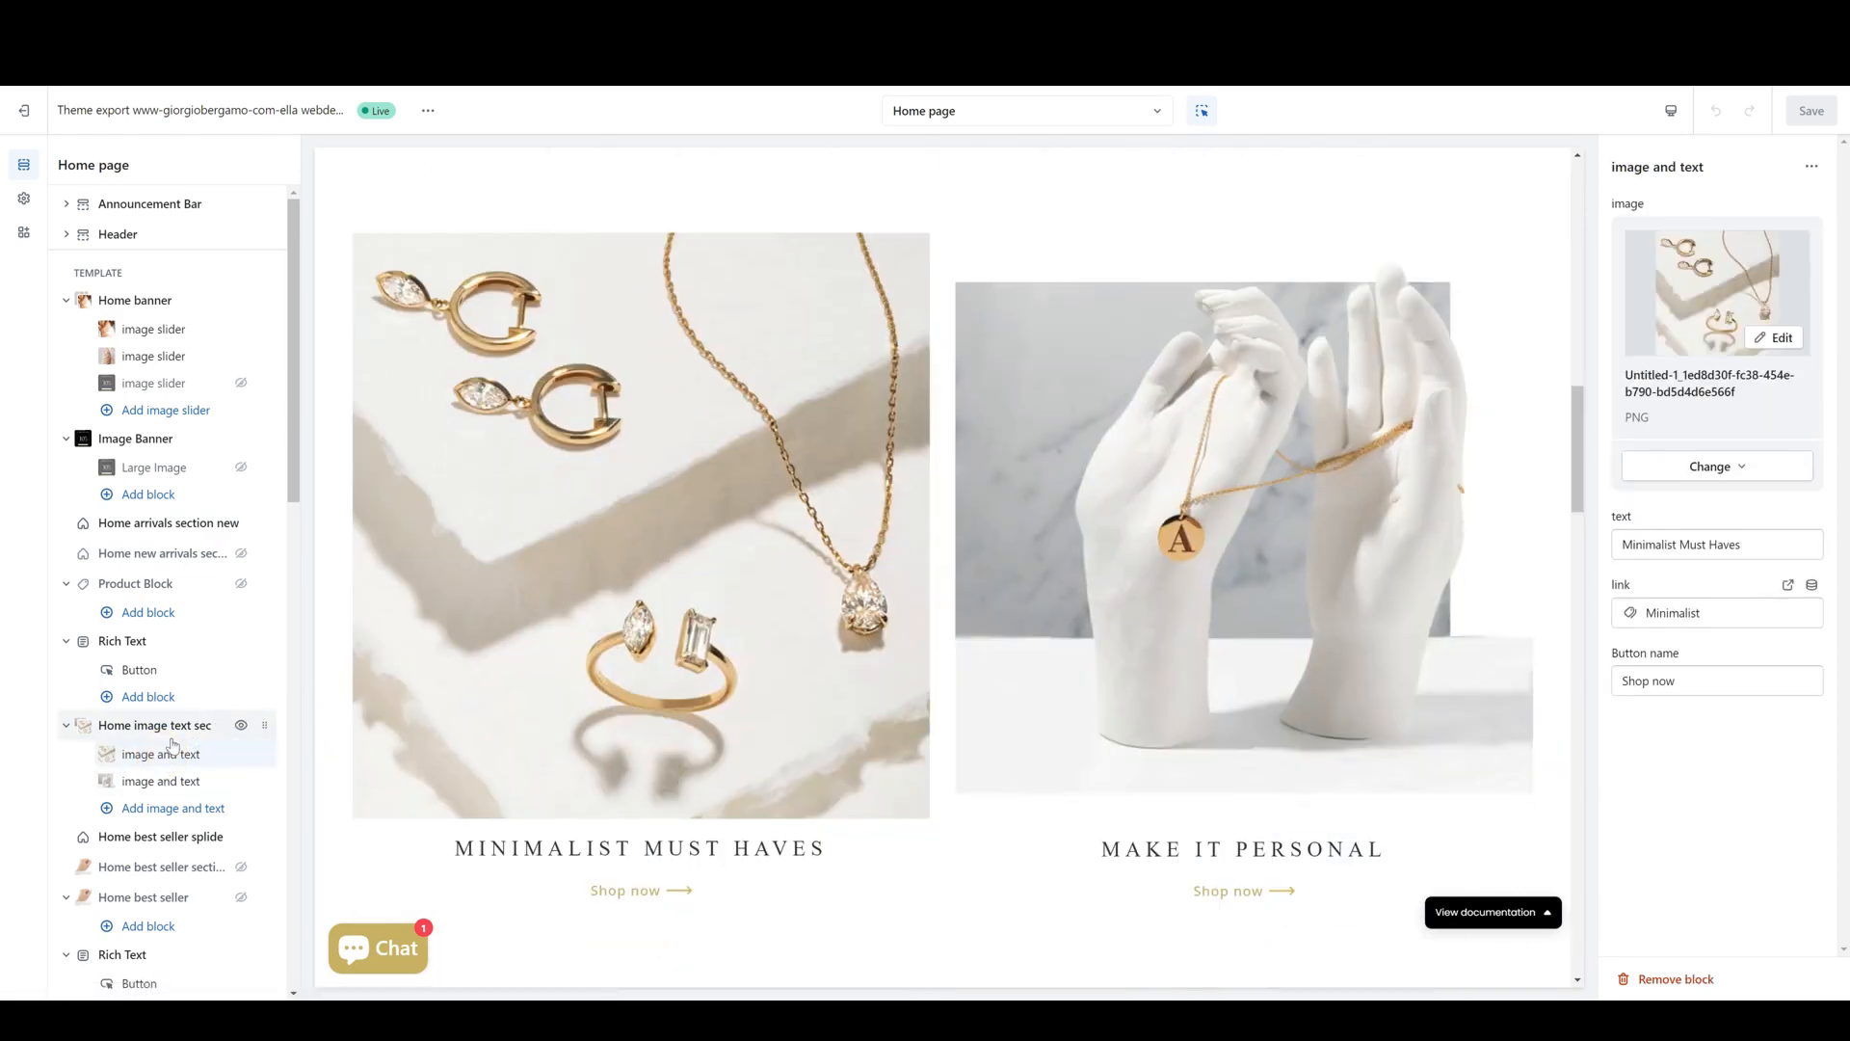
pyautogui.click(170, 737)
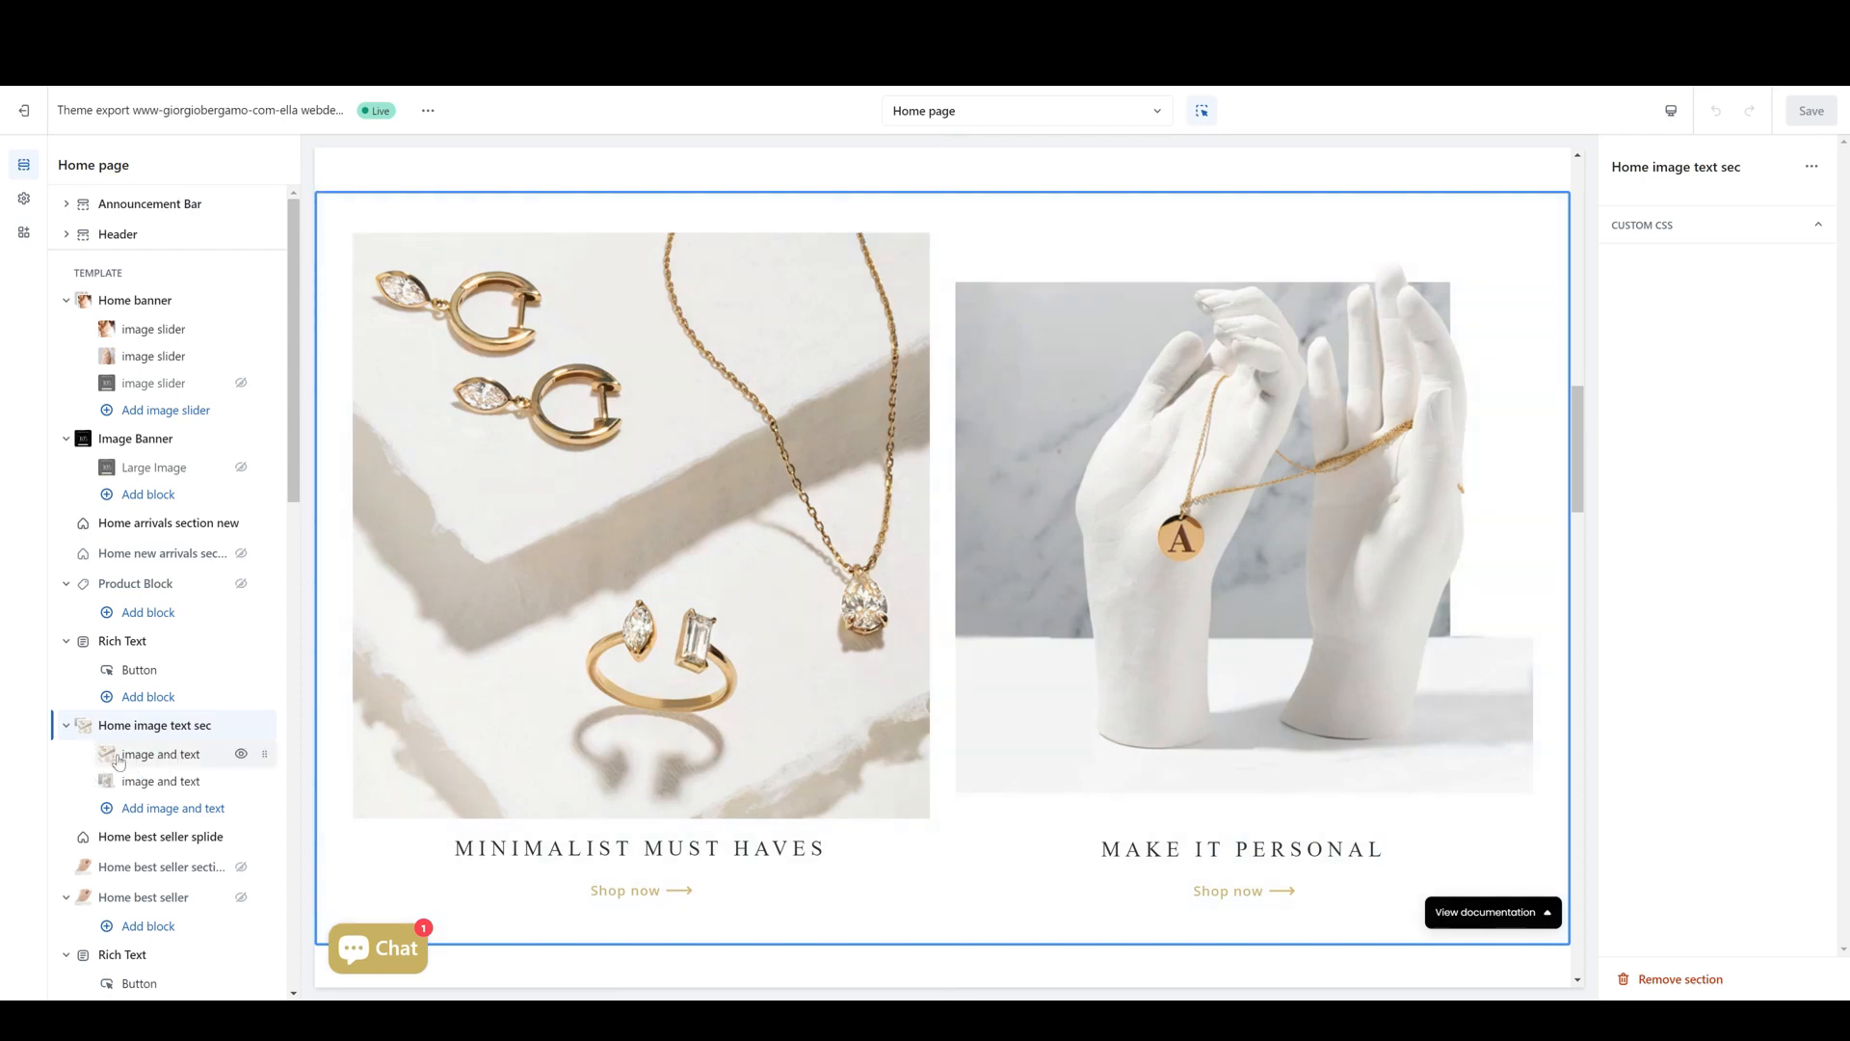
pyautogui.click(145, 754)
pyautogui.click(143, 783)
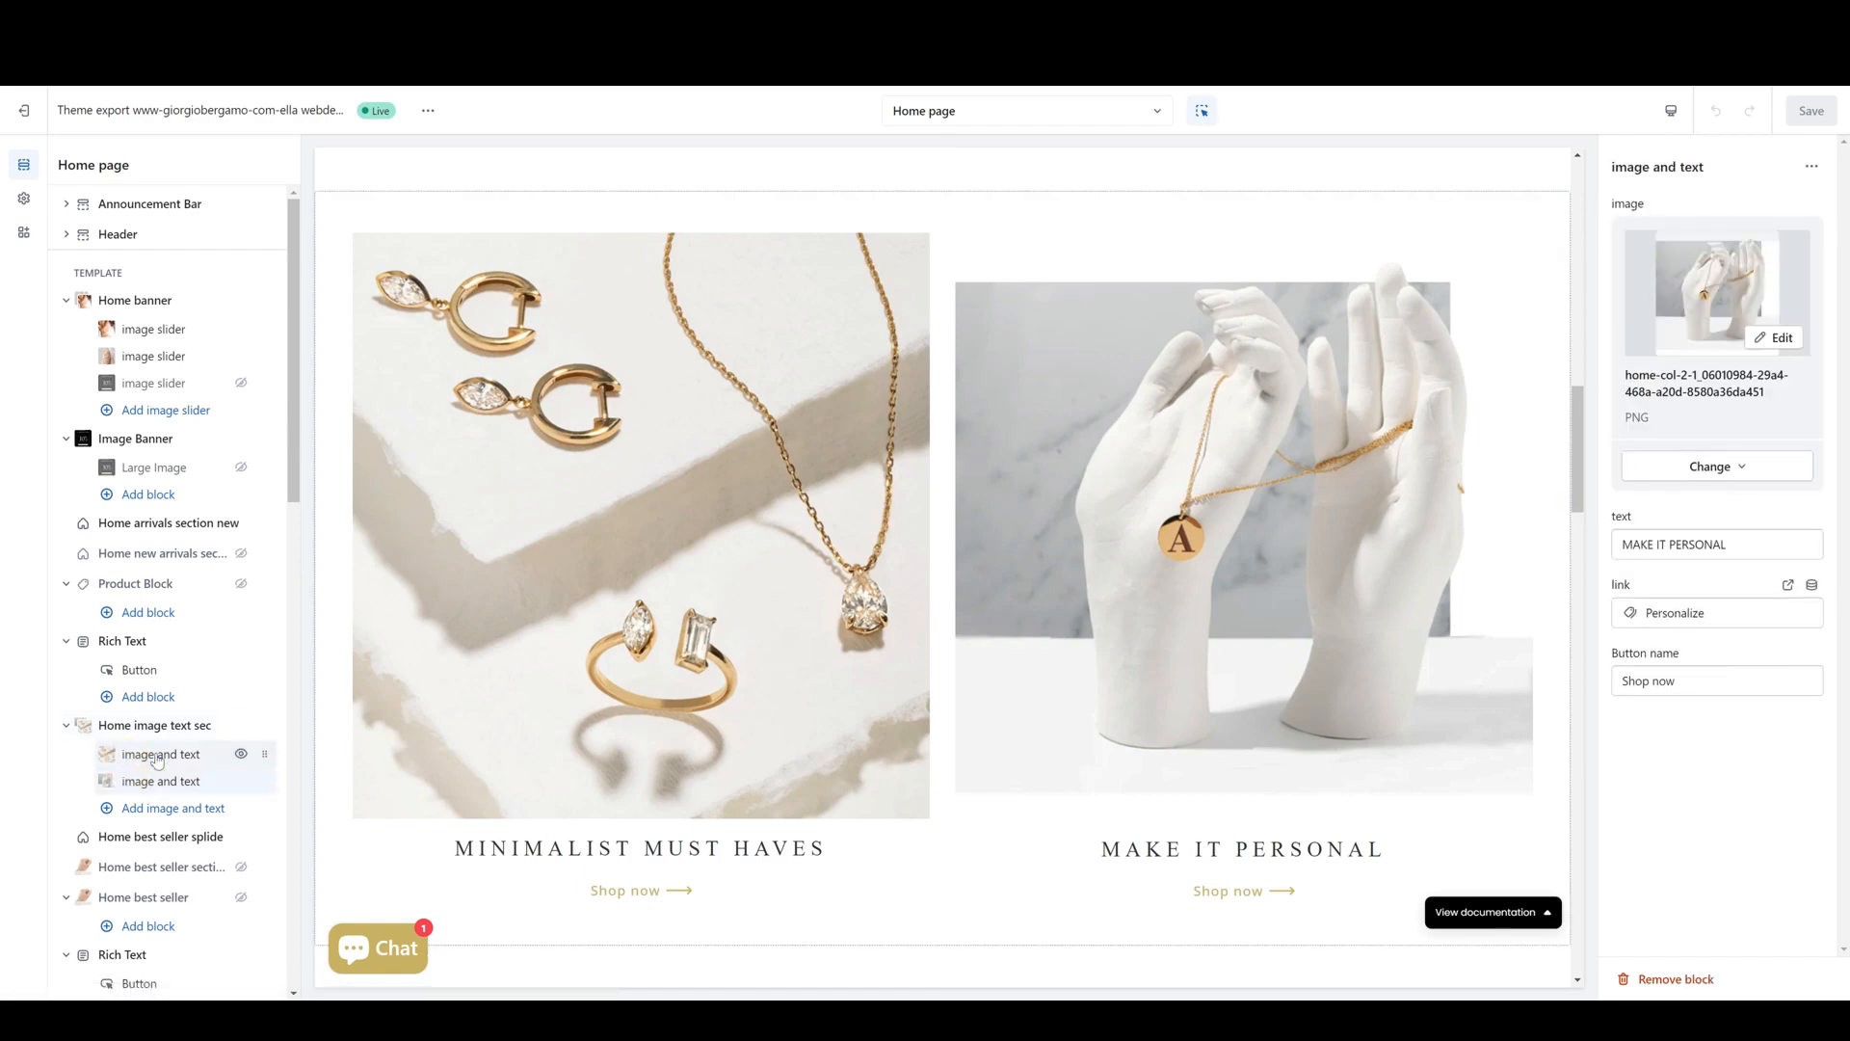
pyautogui.click(157, 761)
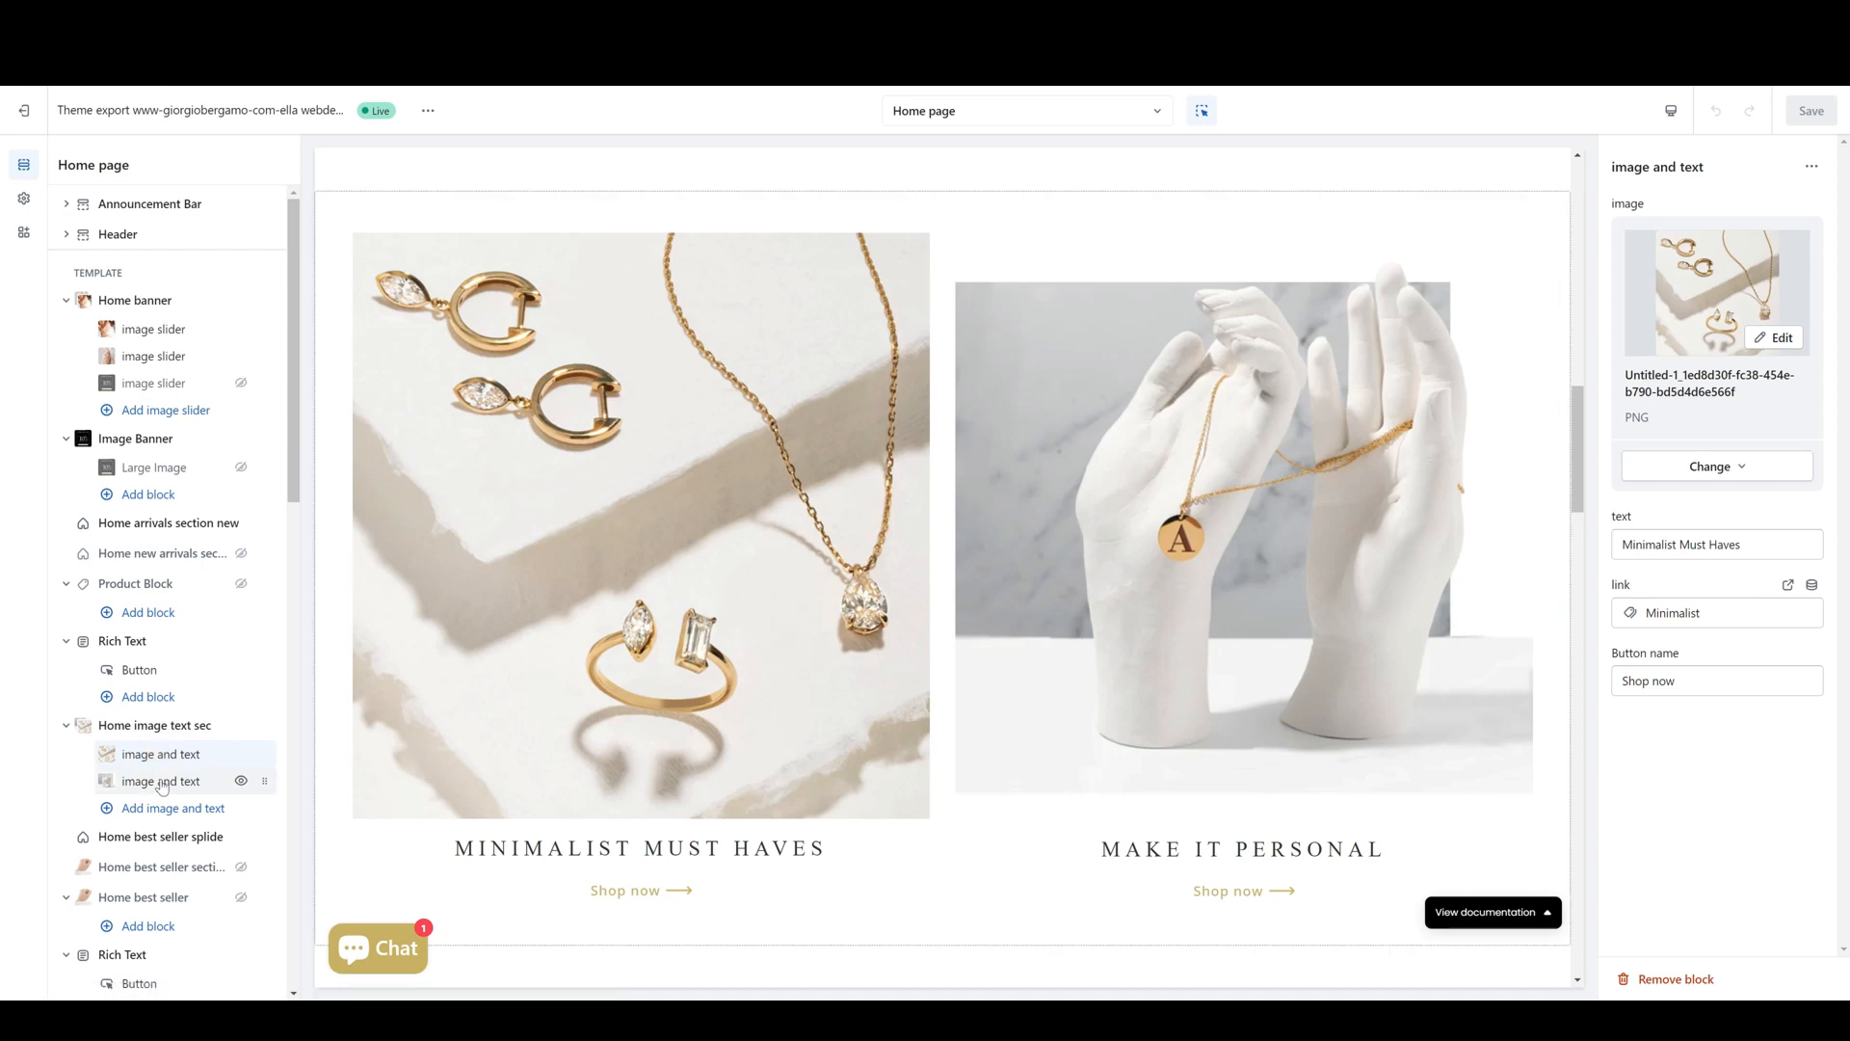
pyautogui.click(167, 771)
pyautogui.click(165, 758)
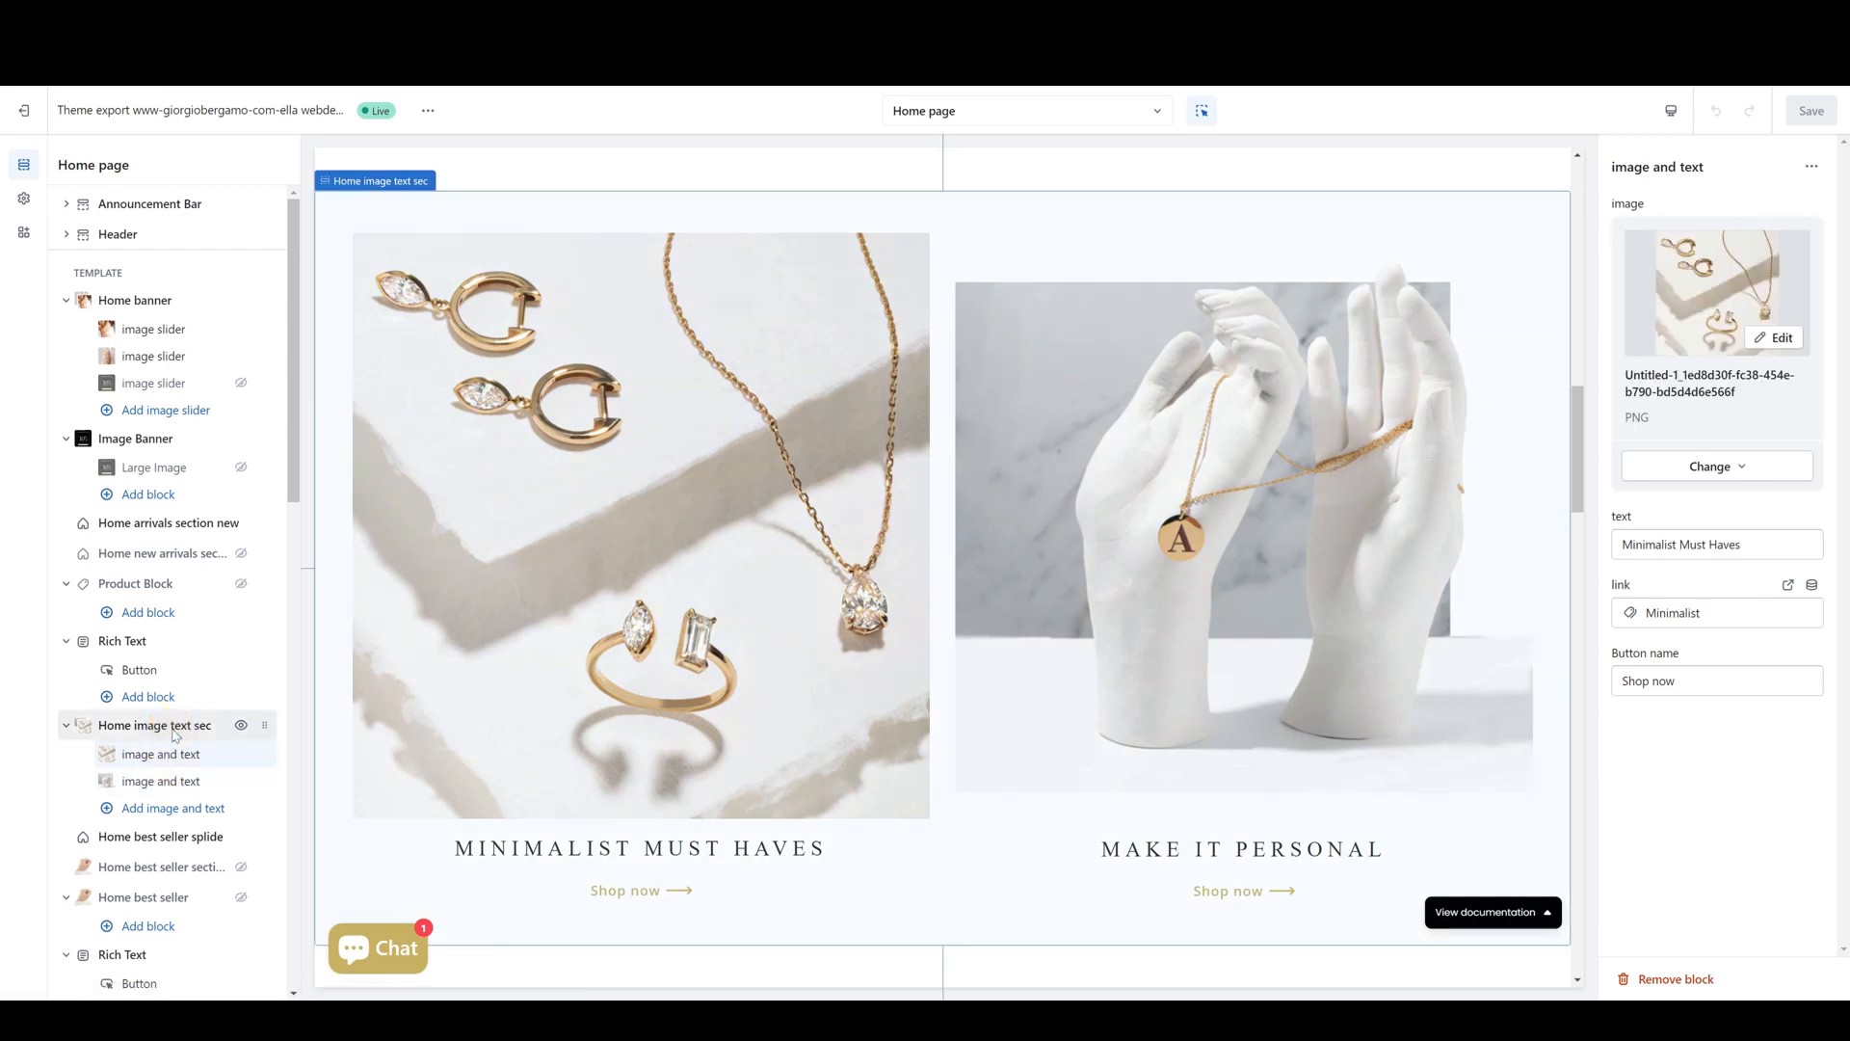
pyautogui.click(174, 736)
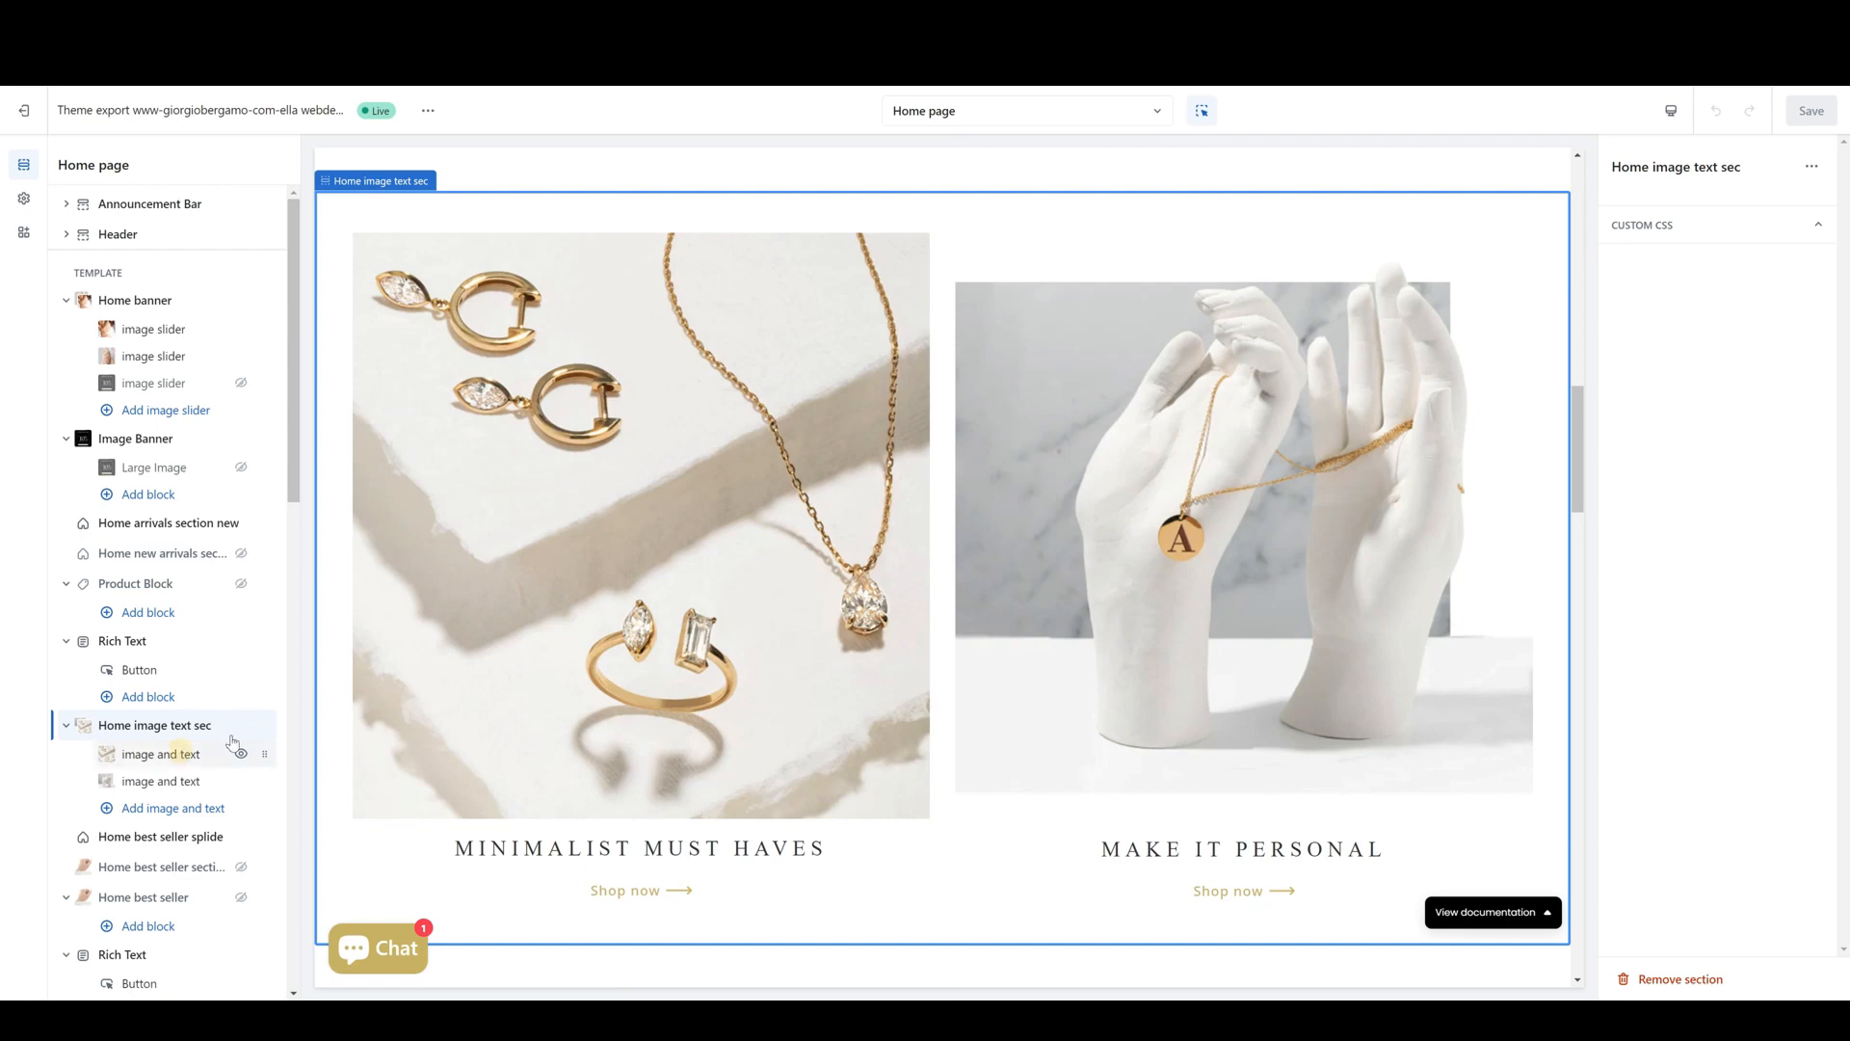
# - Open the first image and text block and highlight its text and button name for editing
pyautogui.click(183, 755)
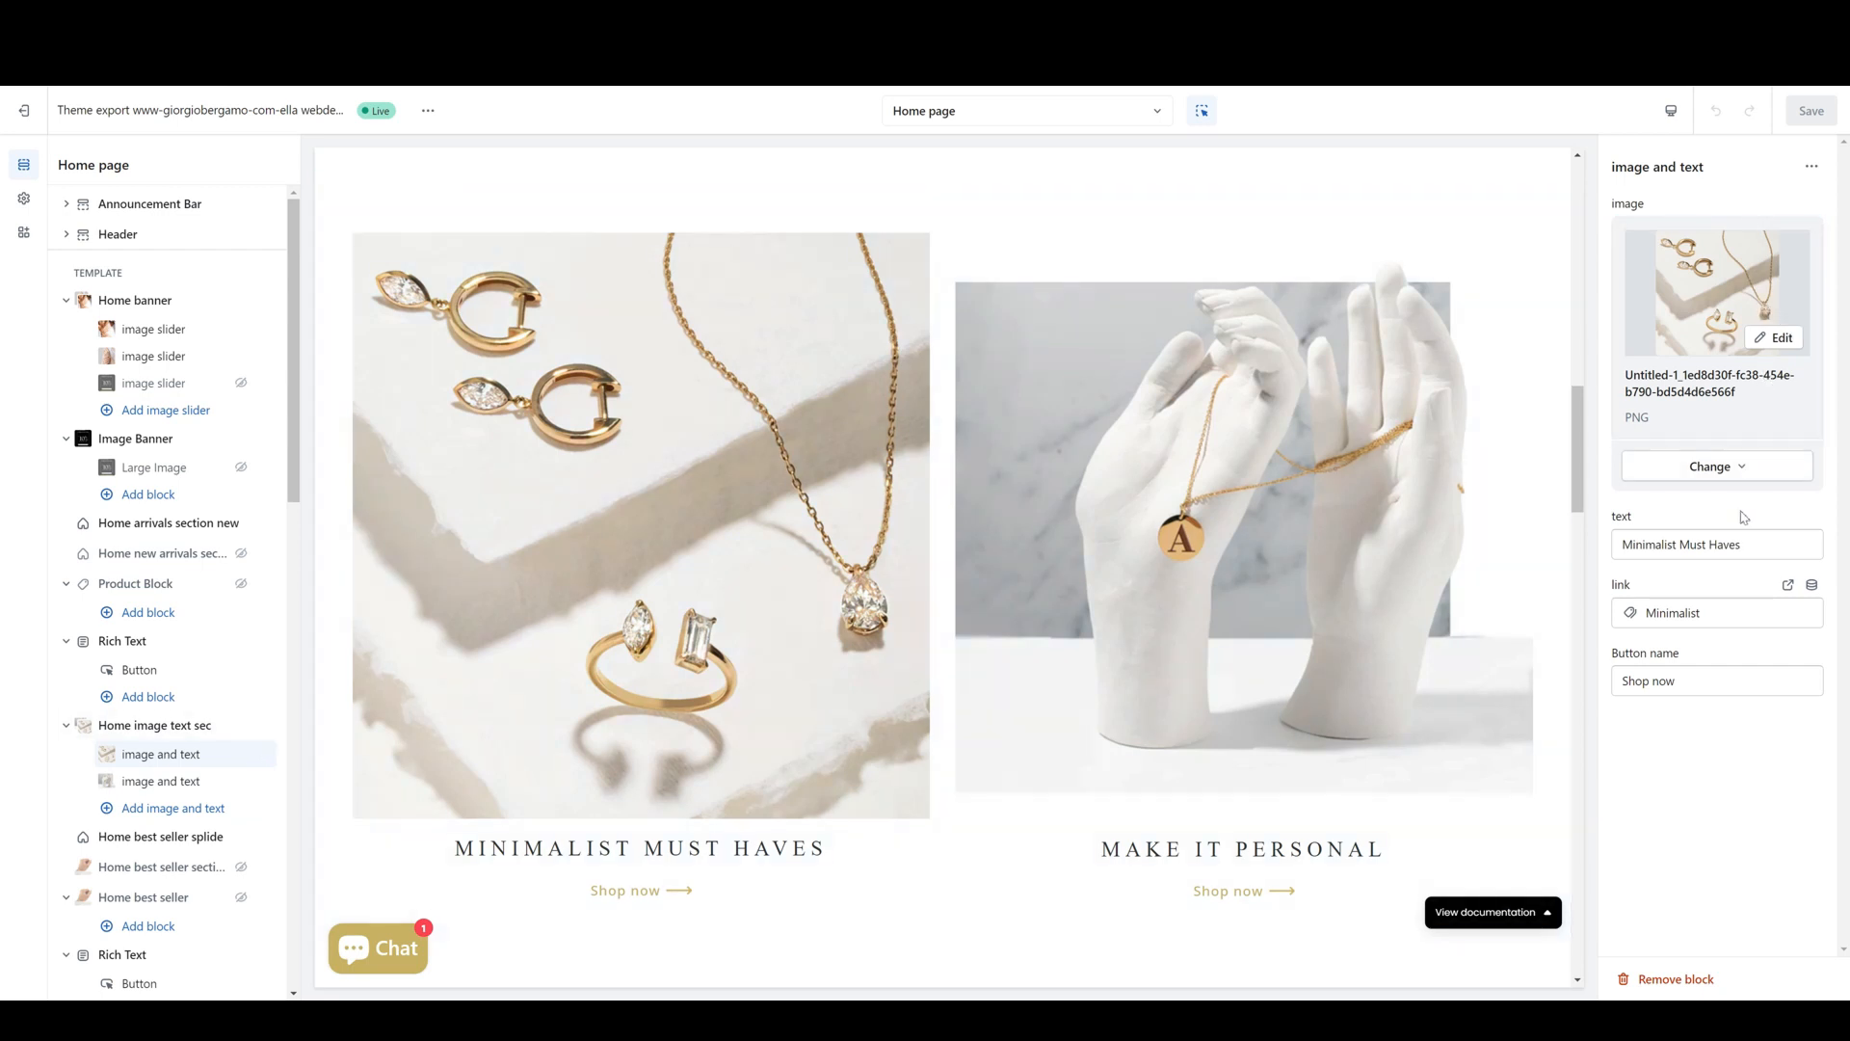
pyautogui.tripleClick(1750, 540)
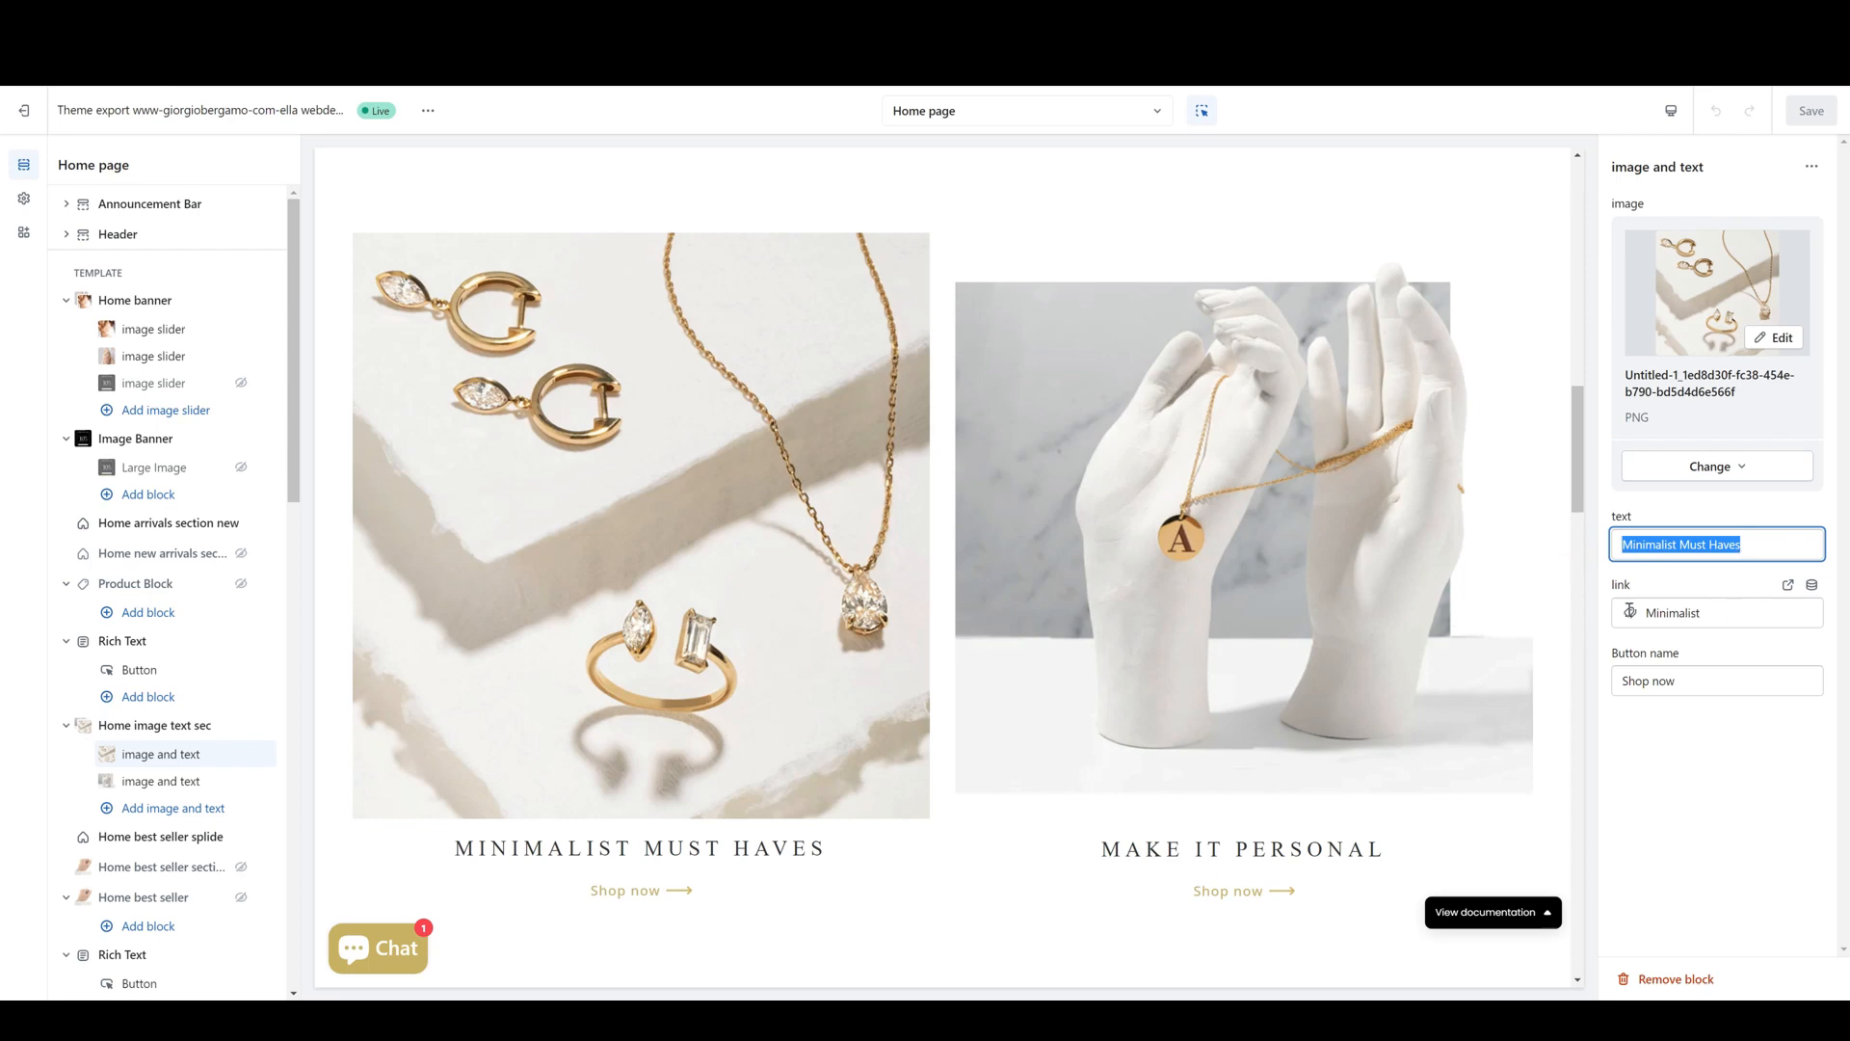
pyautogui.tripleClick(1683, 684)
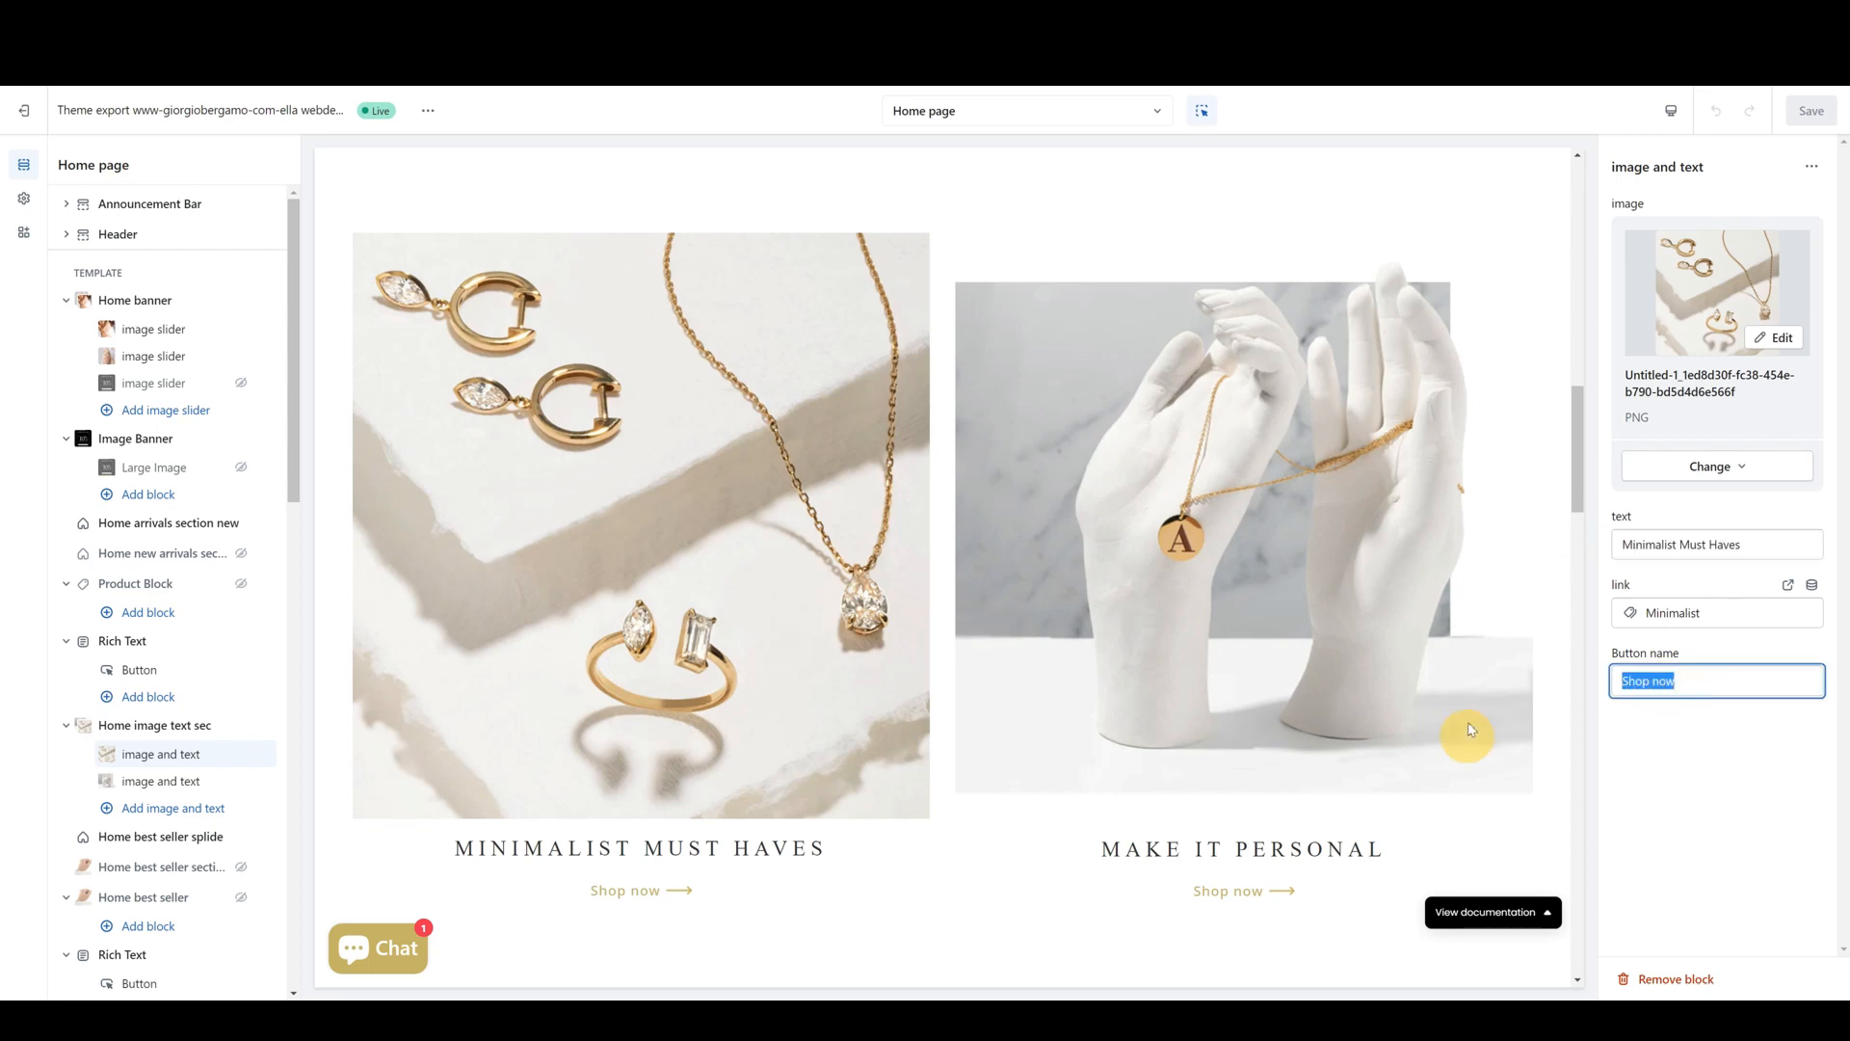
# - Open the Home arrivals section new settings and examine its Title and Big Heading fields
pyautogui.click(210, 523)
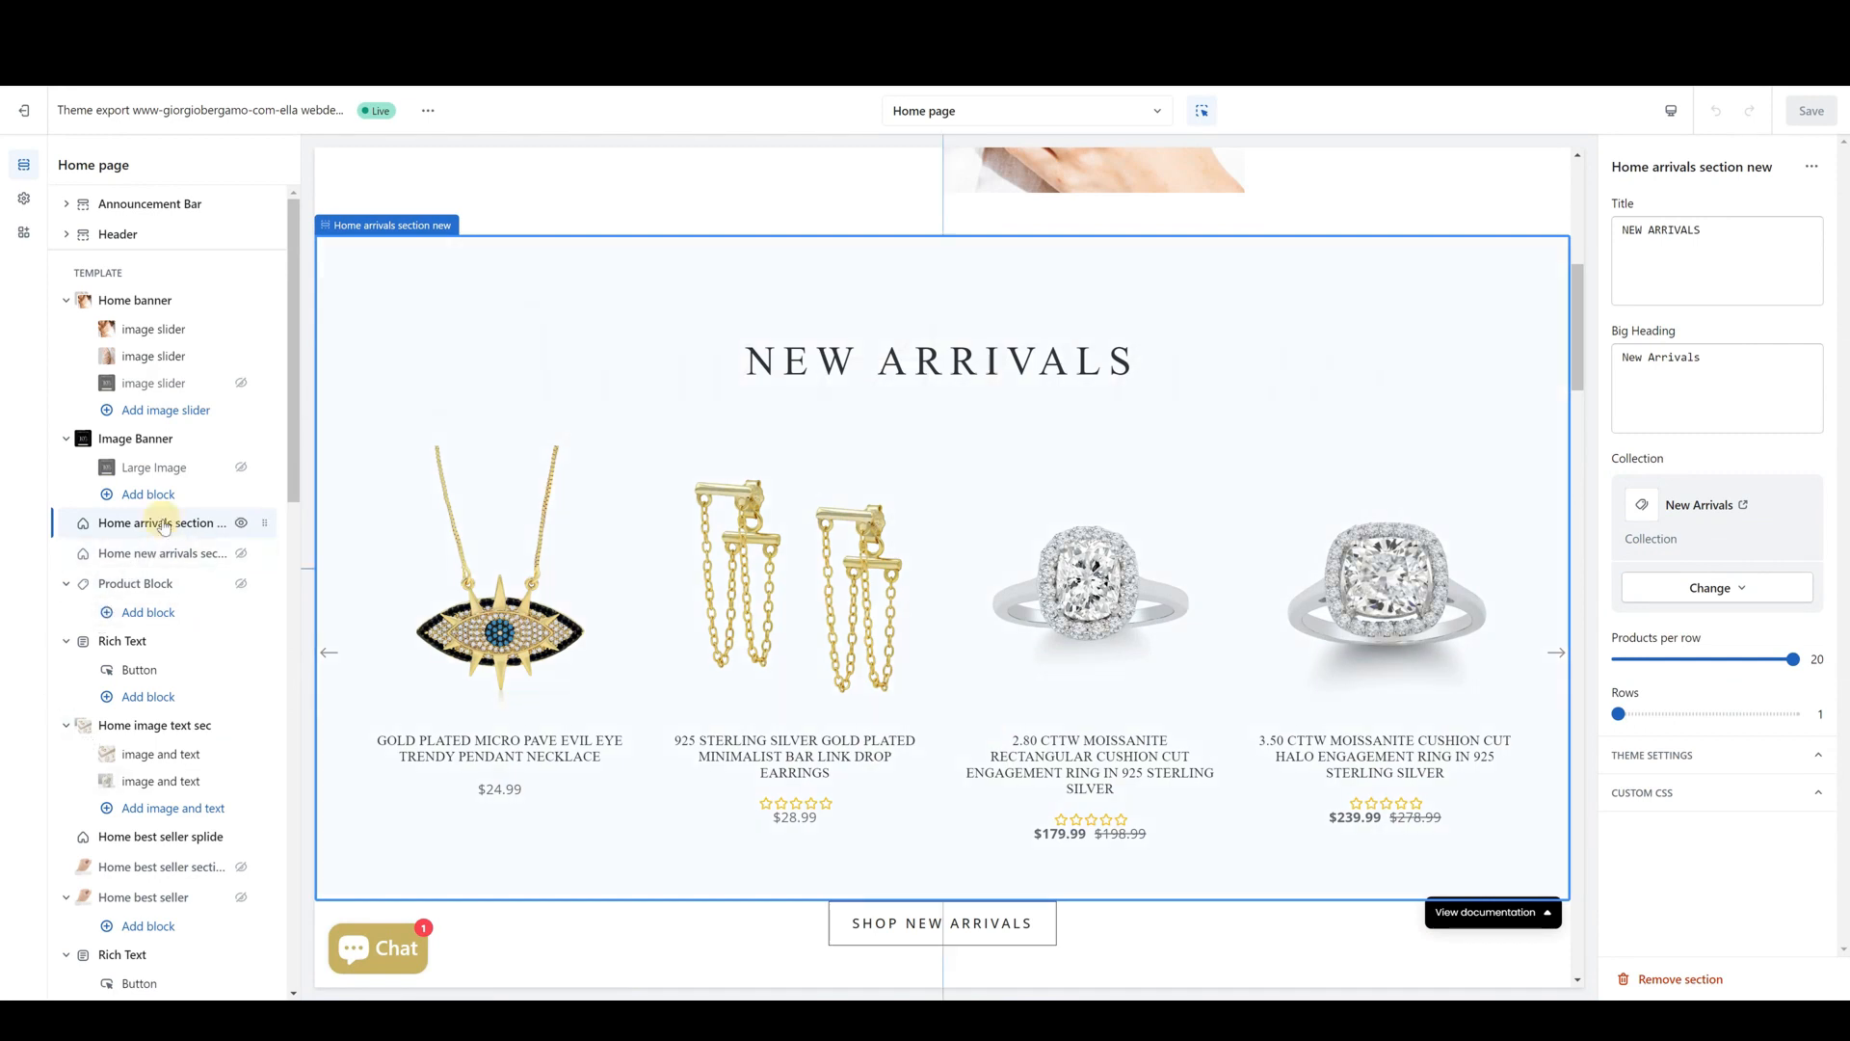
pyautogui.click(1746, 255)
pyautogui.click(1743, 412)
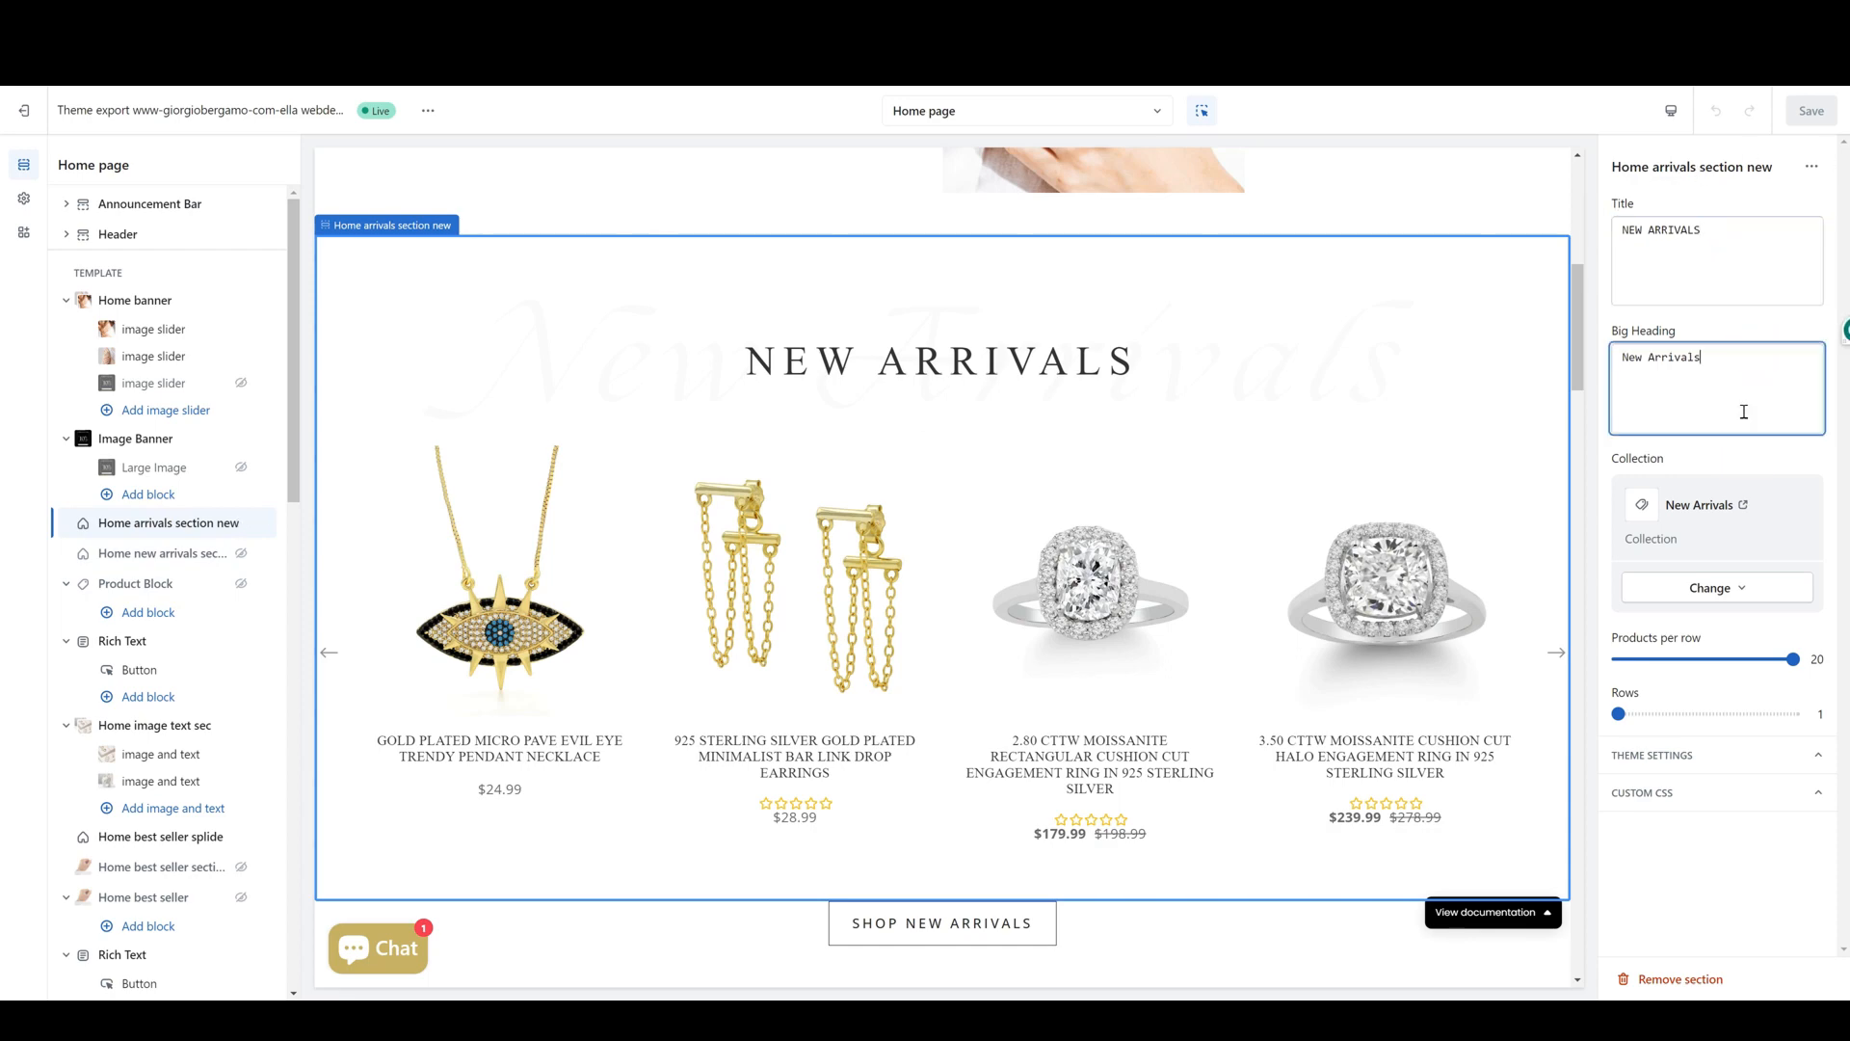
# - Select the Home best seller splide section in the preview and compare it with the New Arrivals section
pyautogui.scroll(-10, 1127, 564)
pyautogui.scroll(-3, 1041, 481)
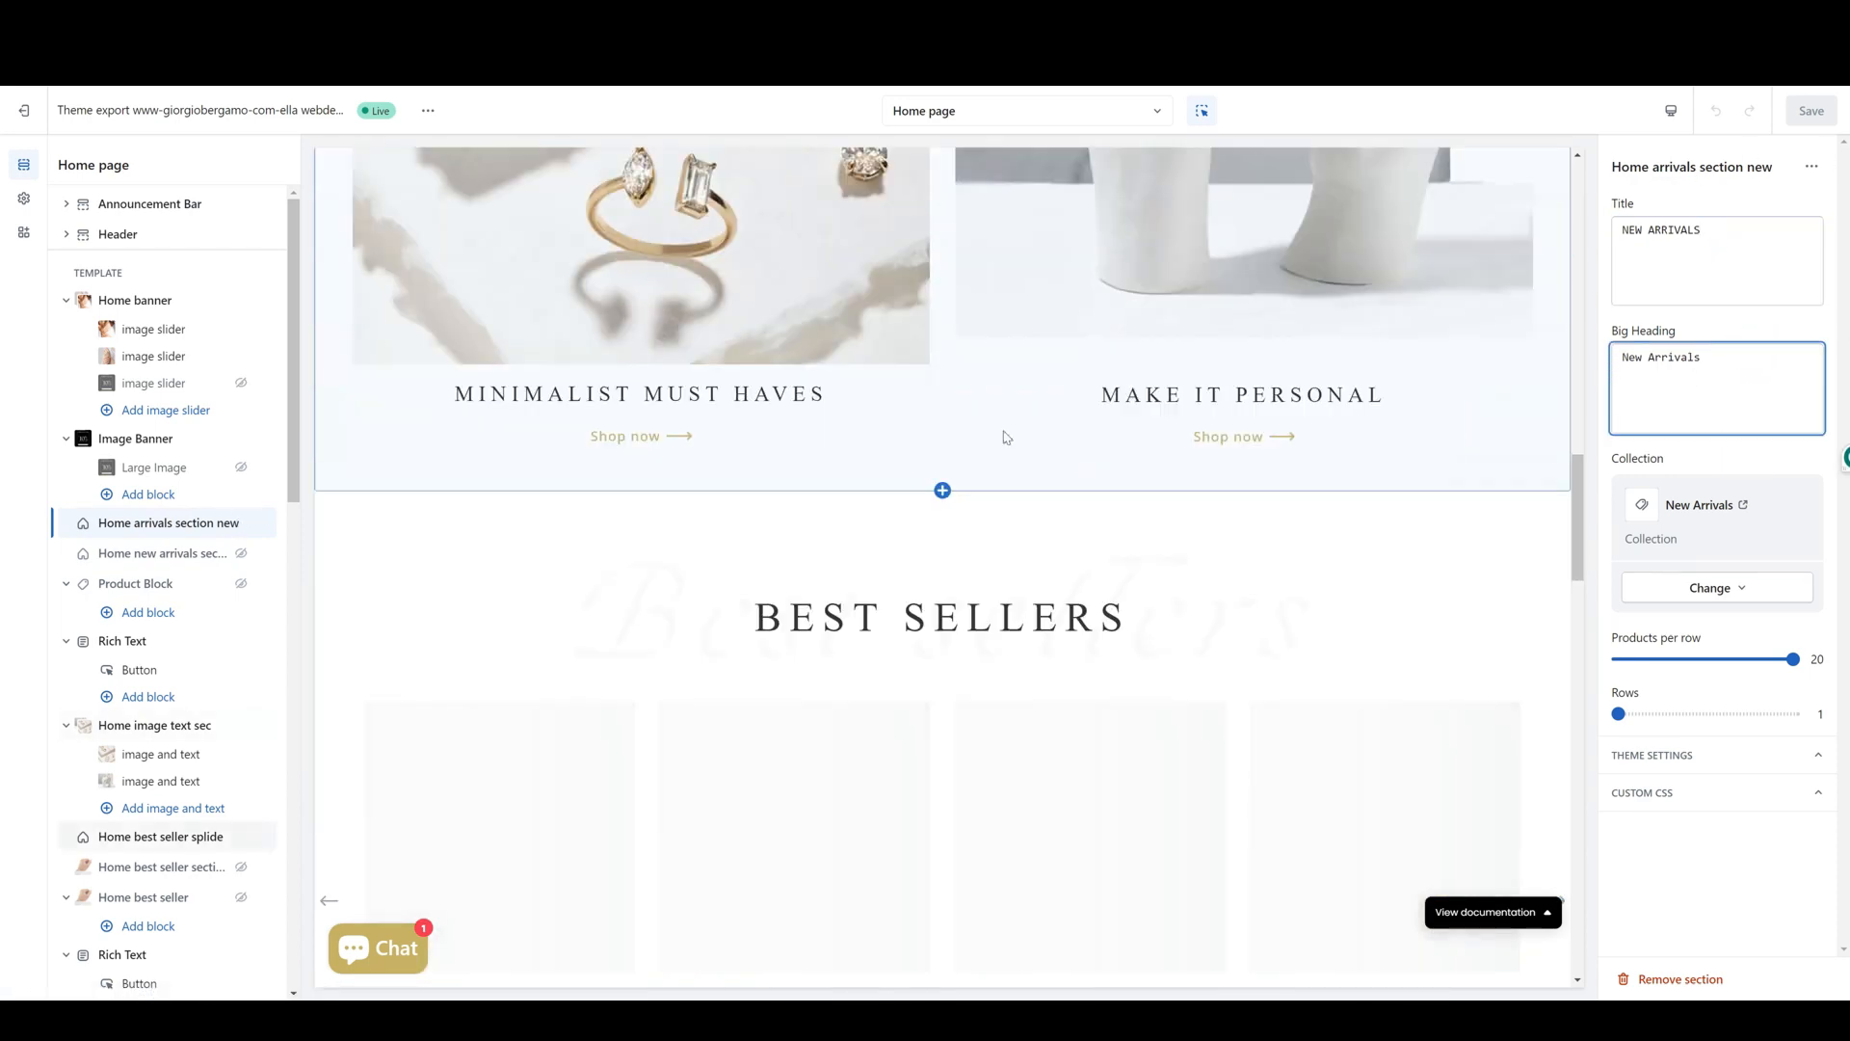
pyautogui.scroll(-3, 868, 424)
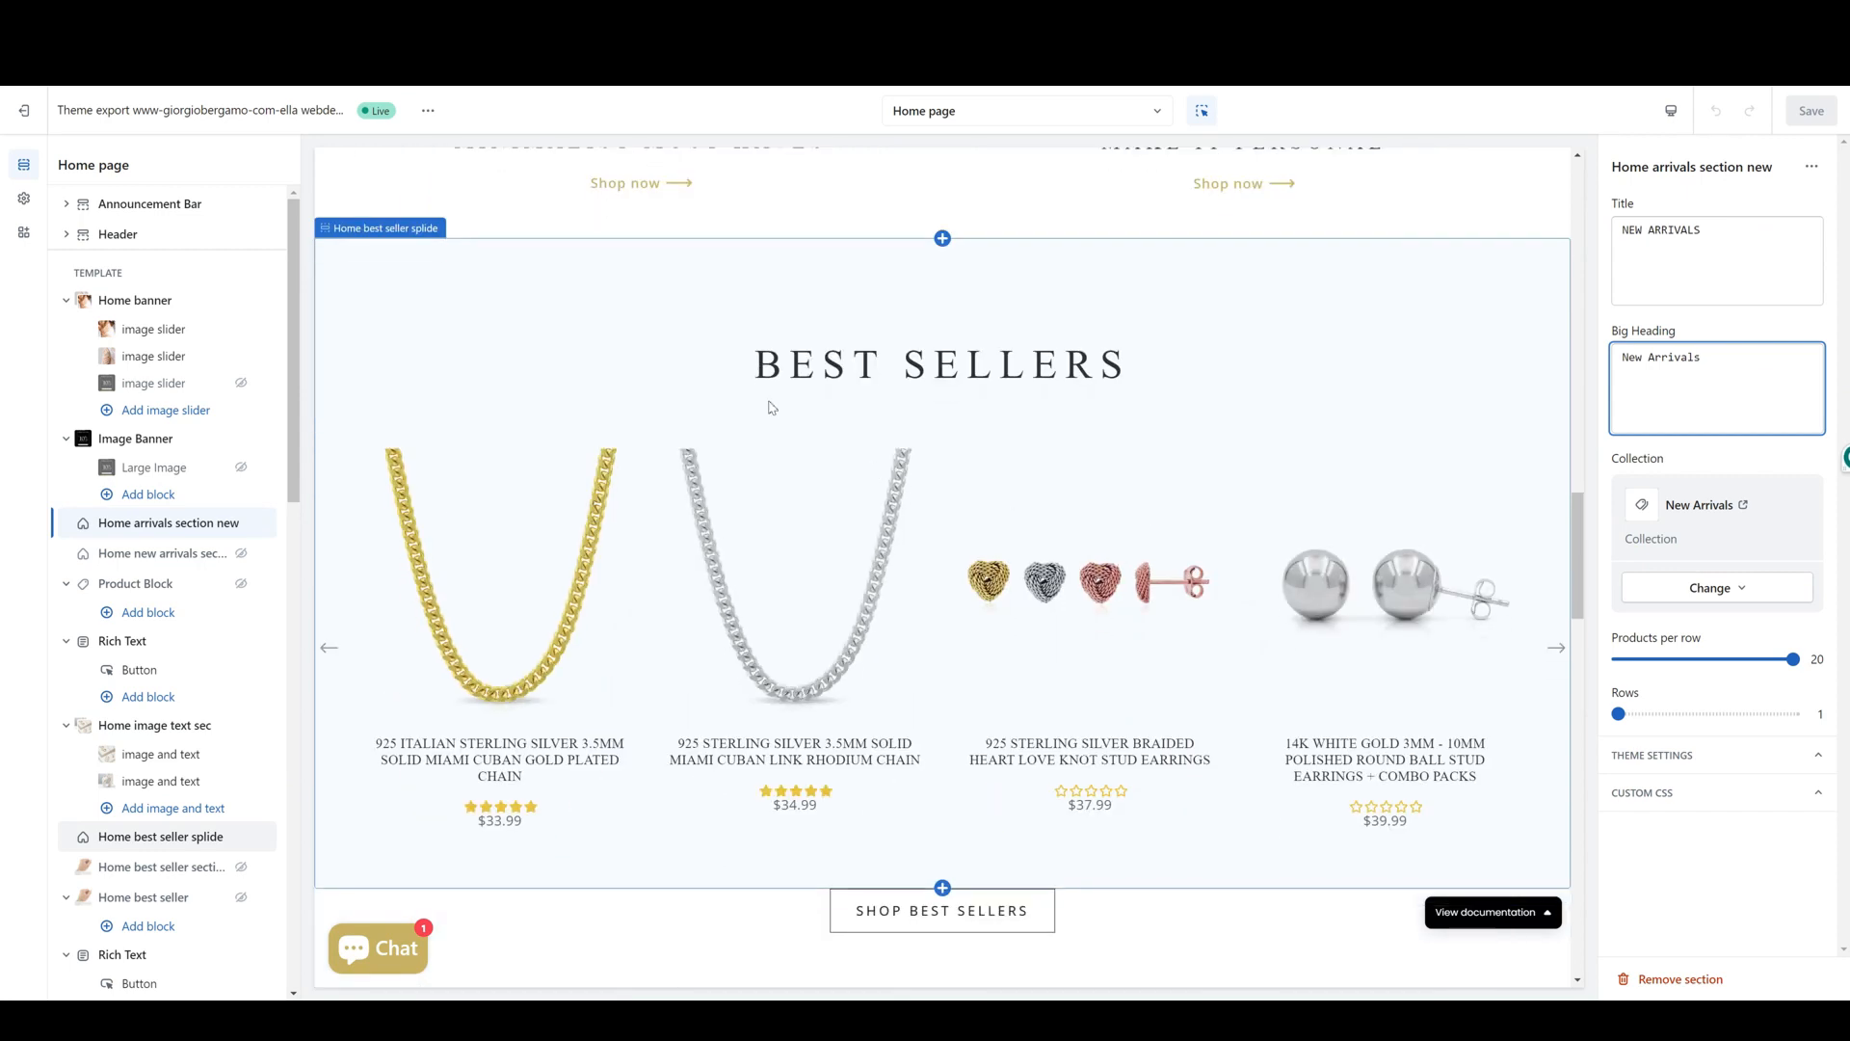
pyautogui.click(983, 335)
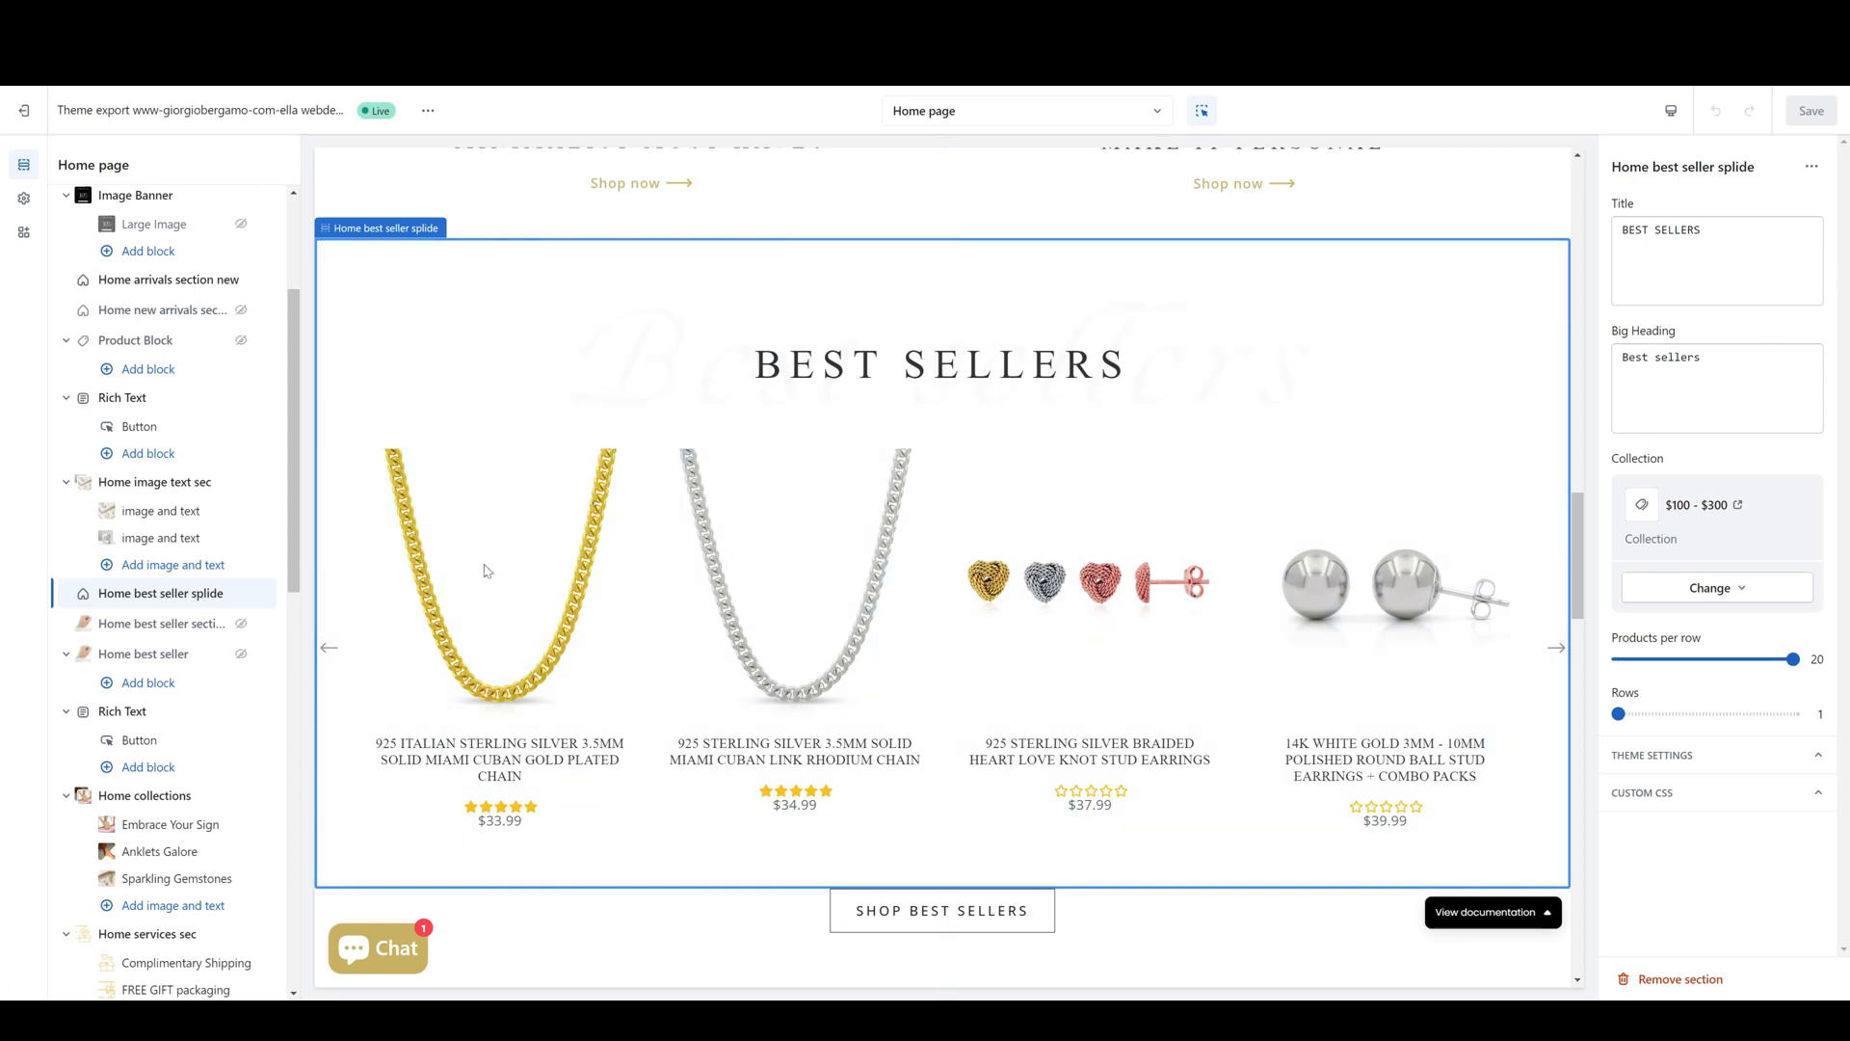
pyautogui.scroll(10, 486, 570)
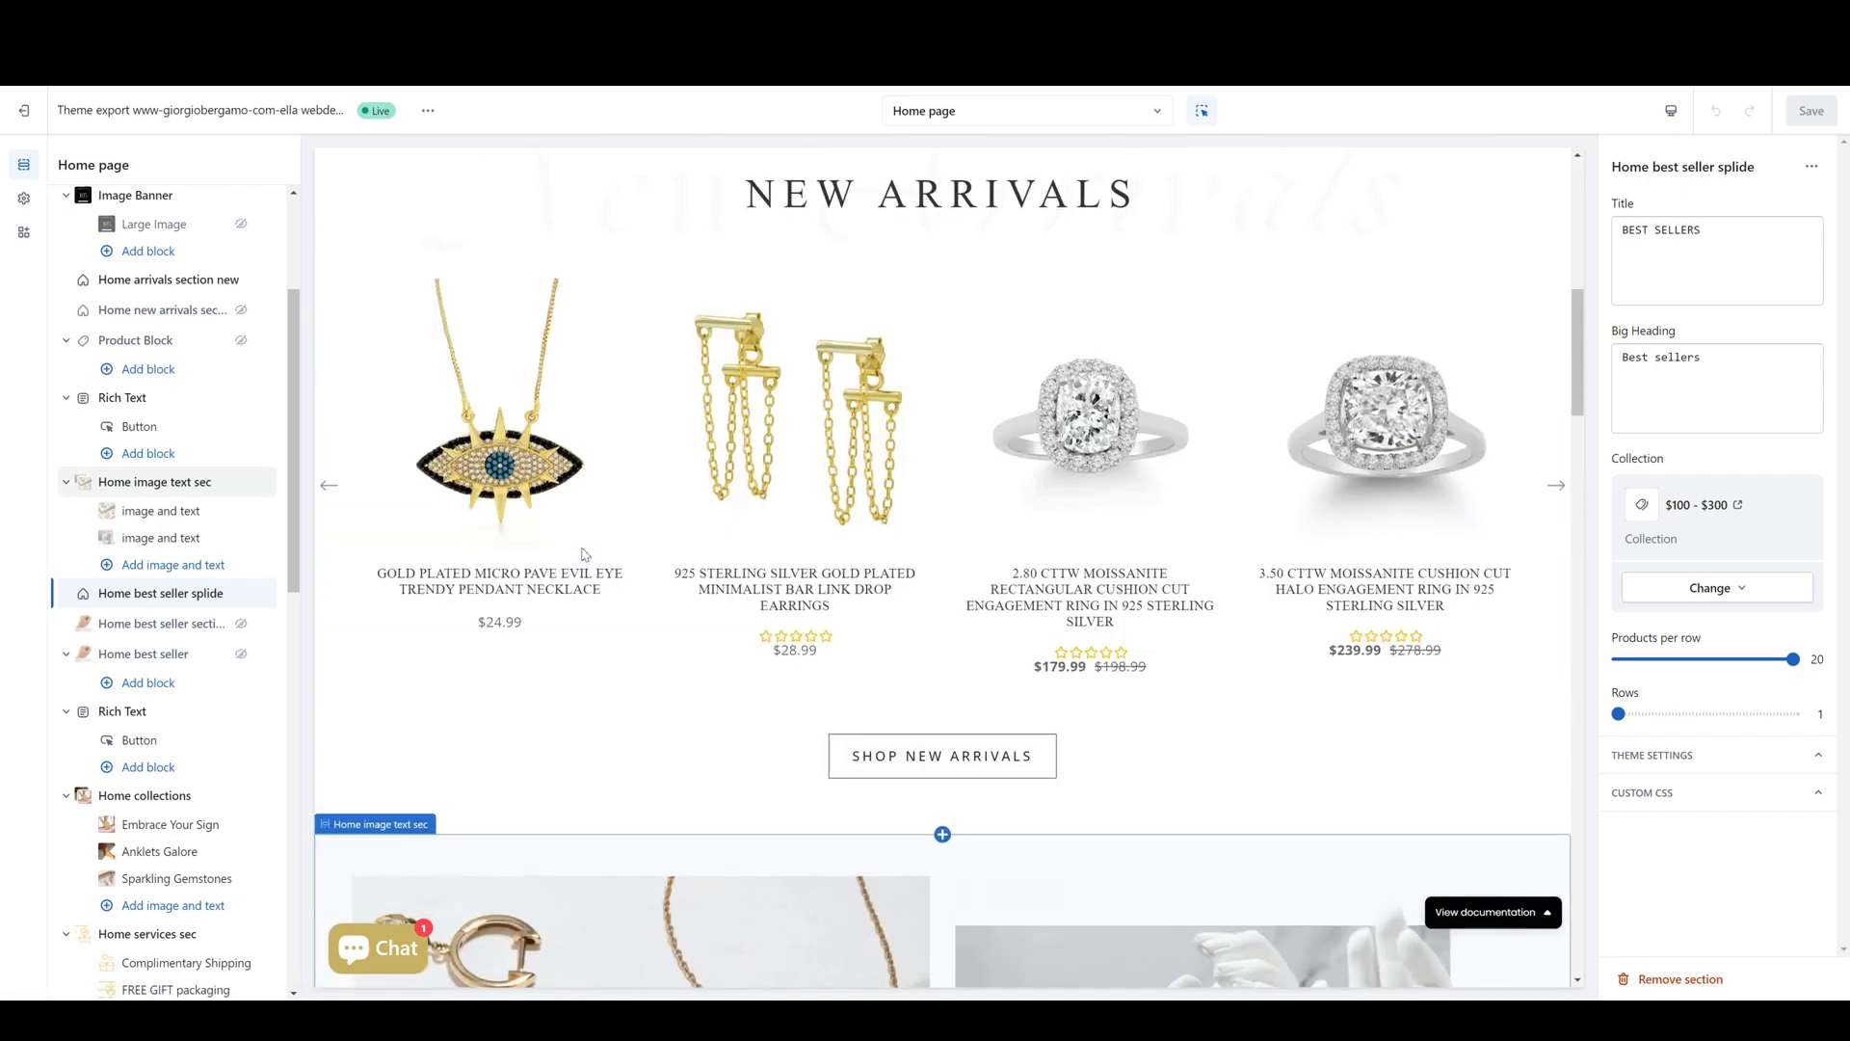
pyautogui.scroll(8, 583, 554)
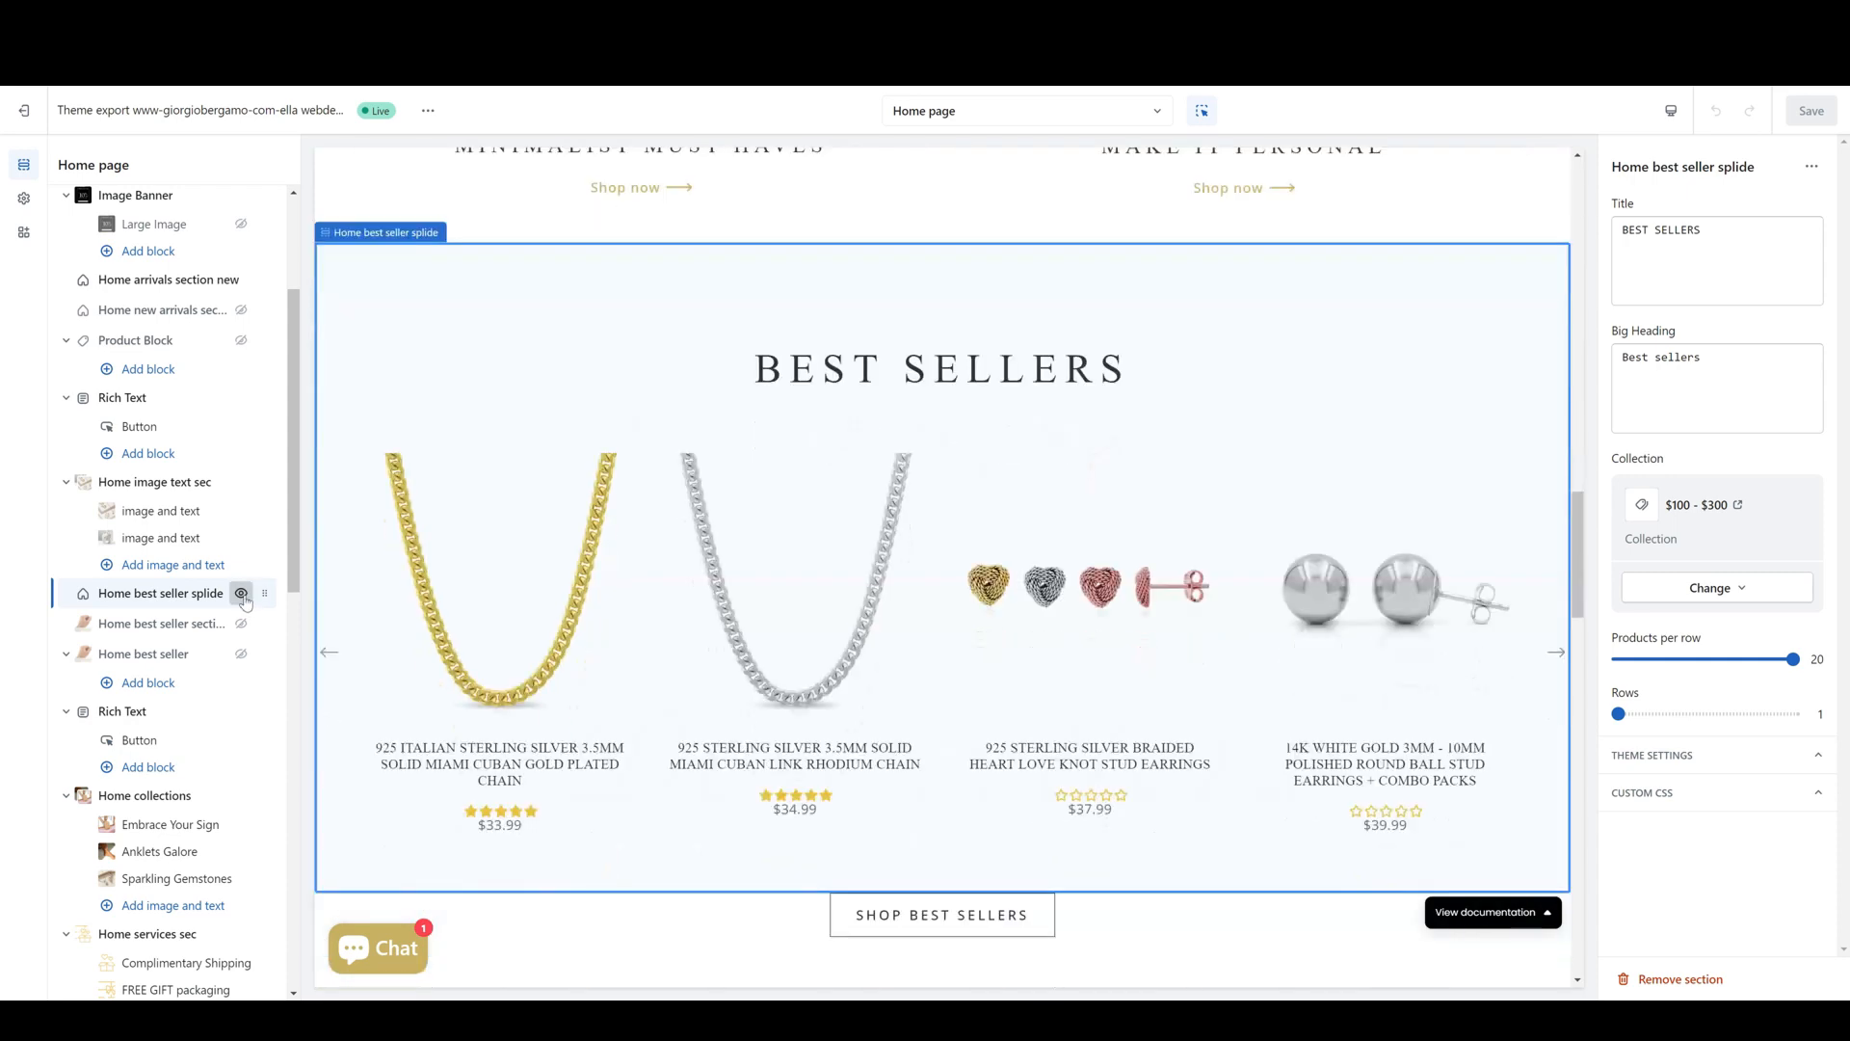
# - Hide the Home best seller splide section and show it again, trying out its visibility toggle and reorder handle
pyautogui.click(241, 593)
pyautogui.click(242, 594)
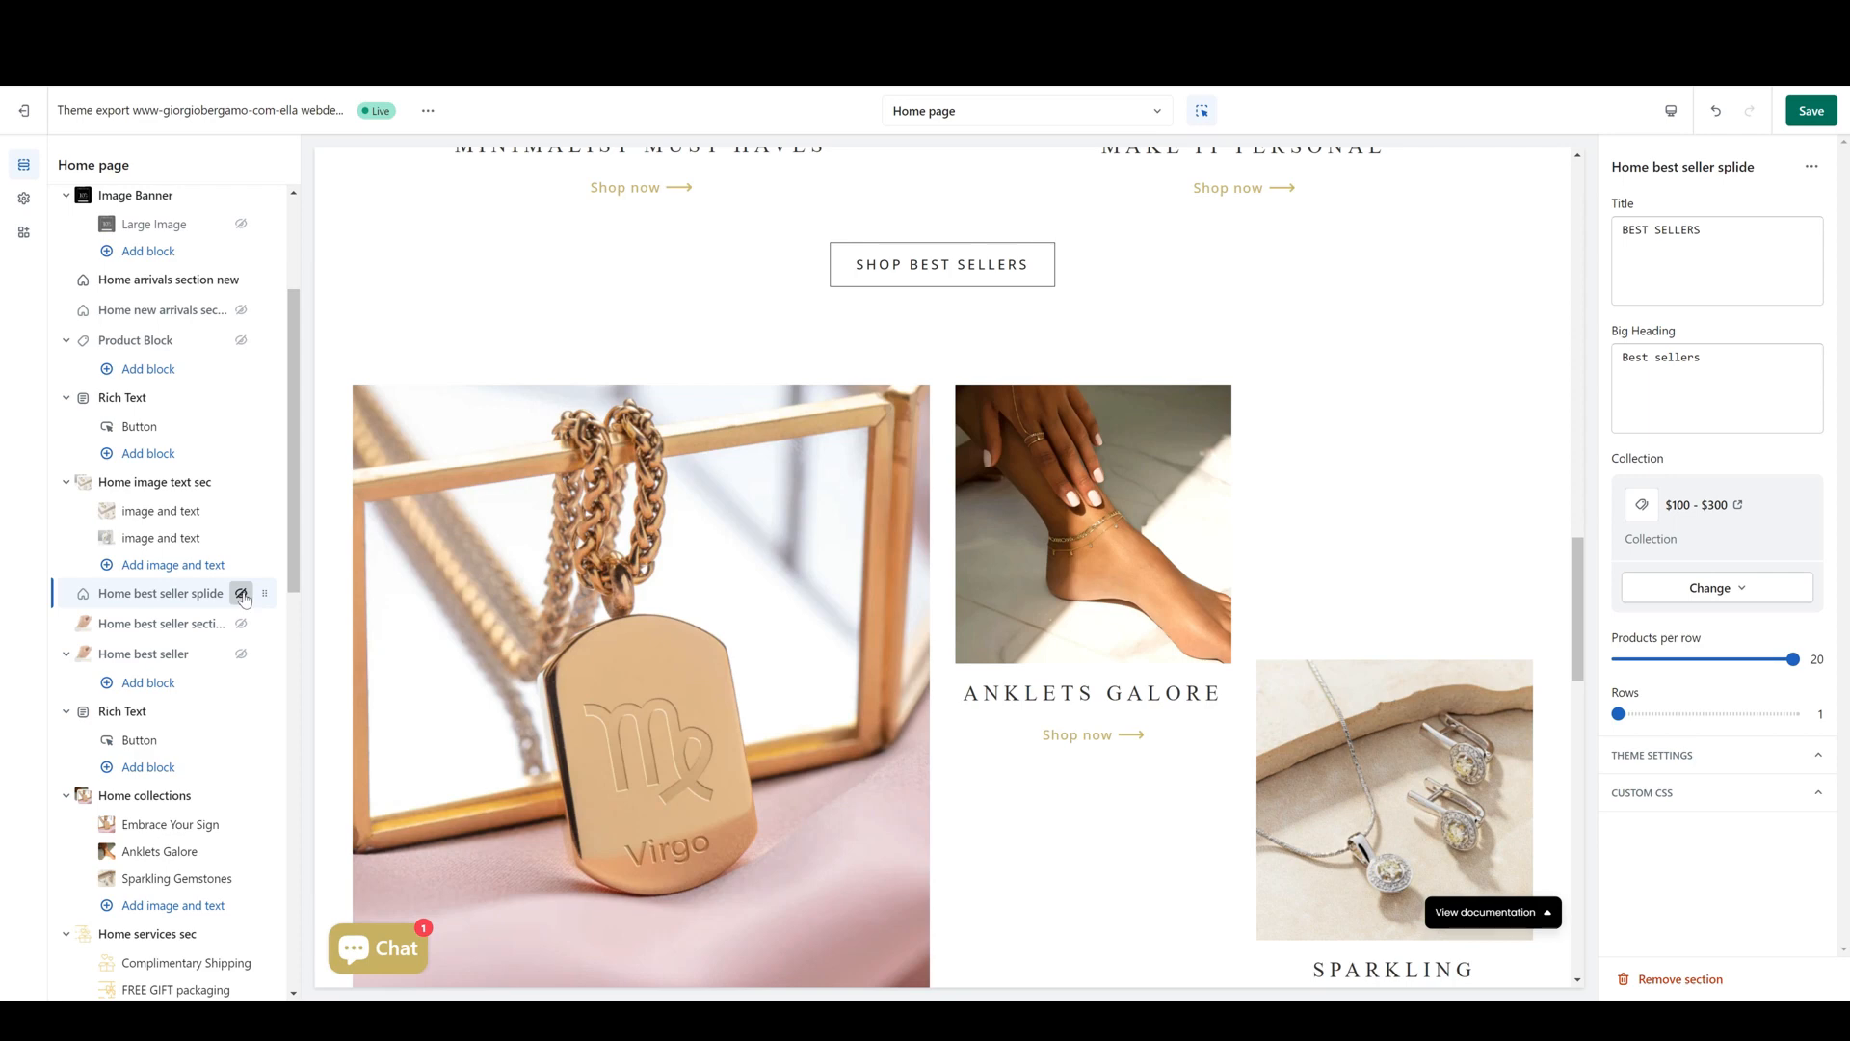
pyautogui.click(242, 595)
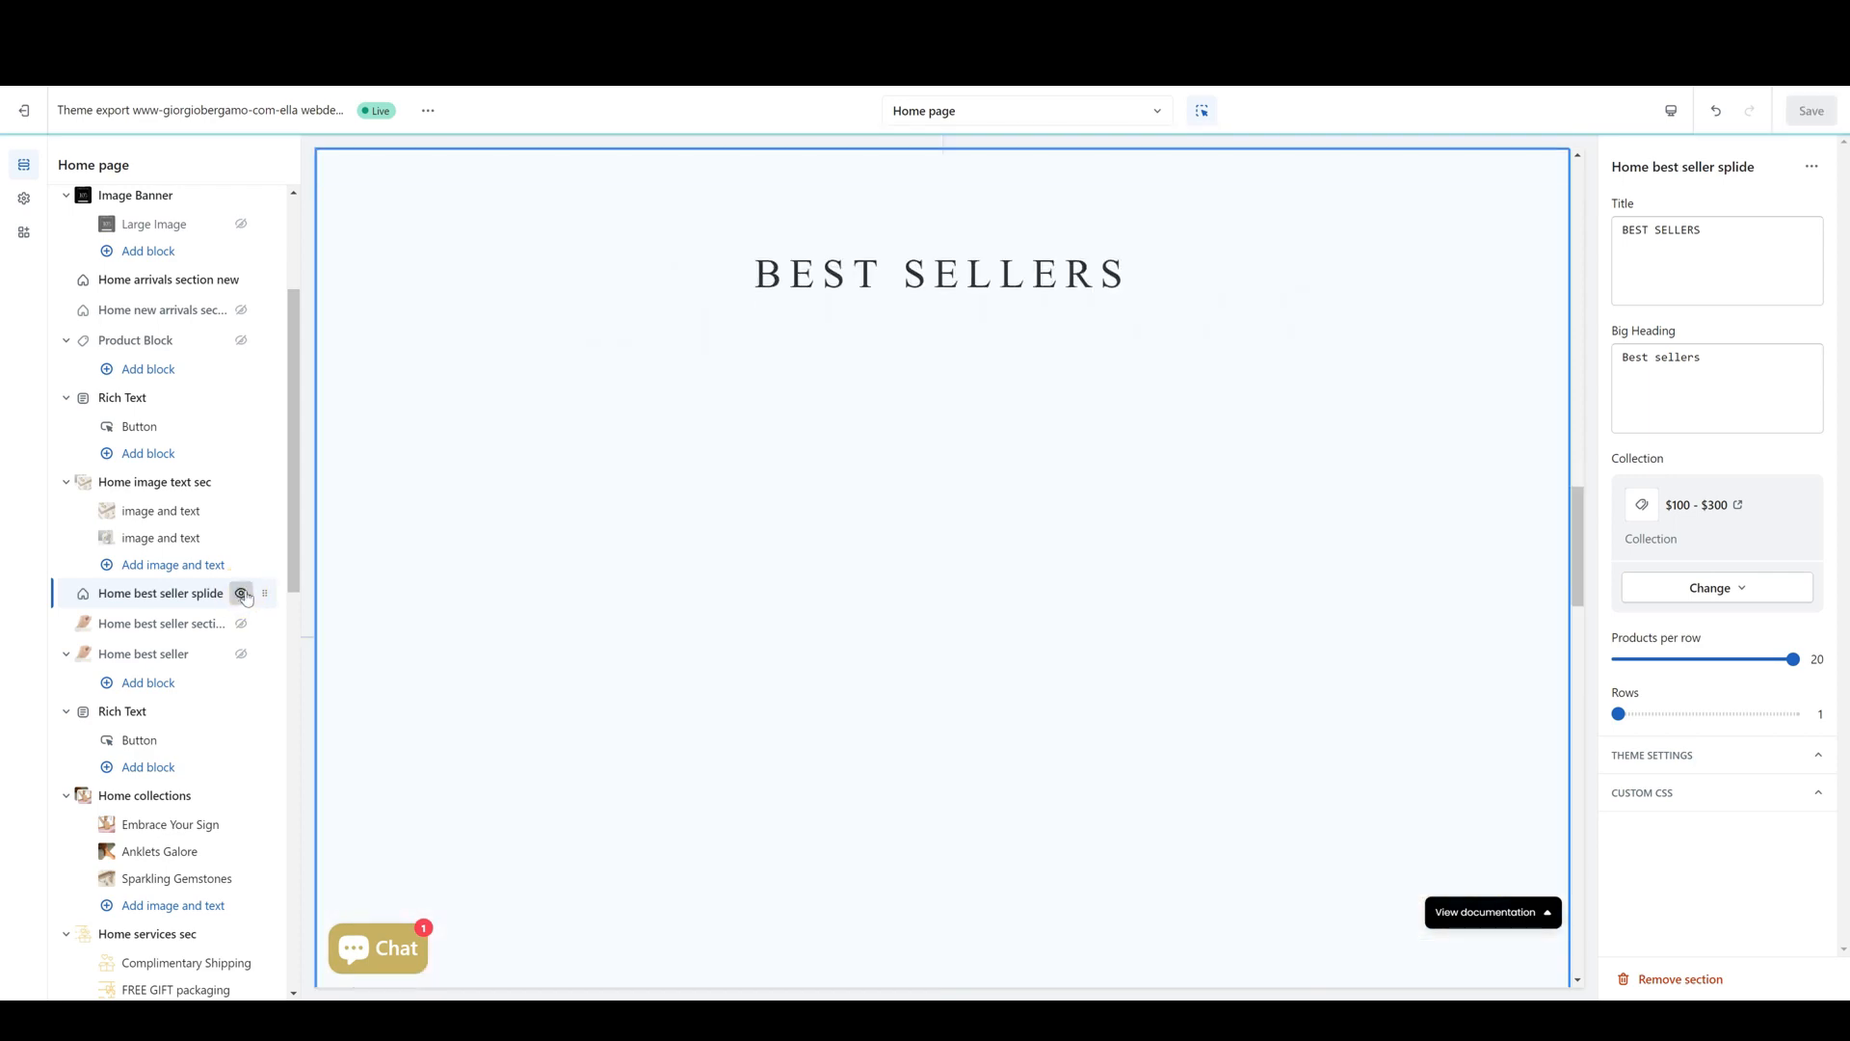
pyautogui.click(242, 594)
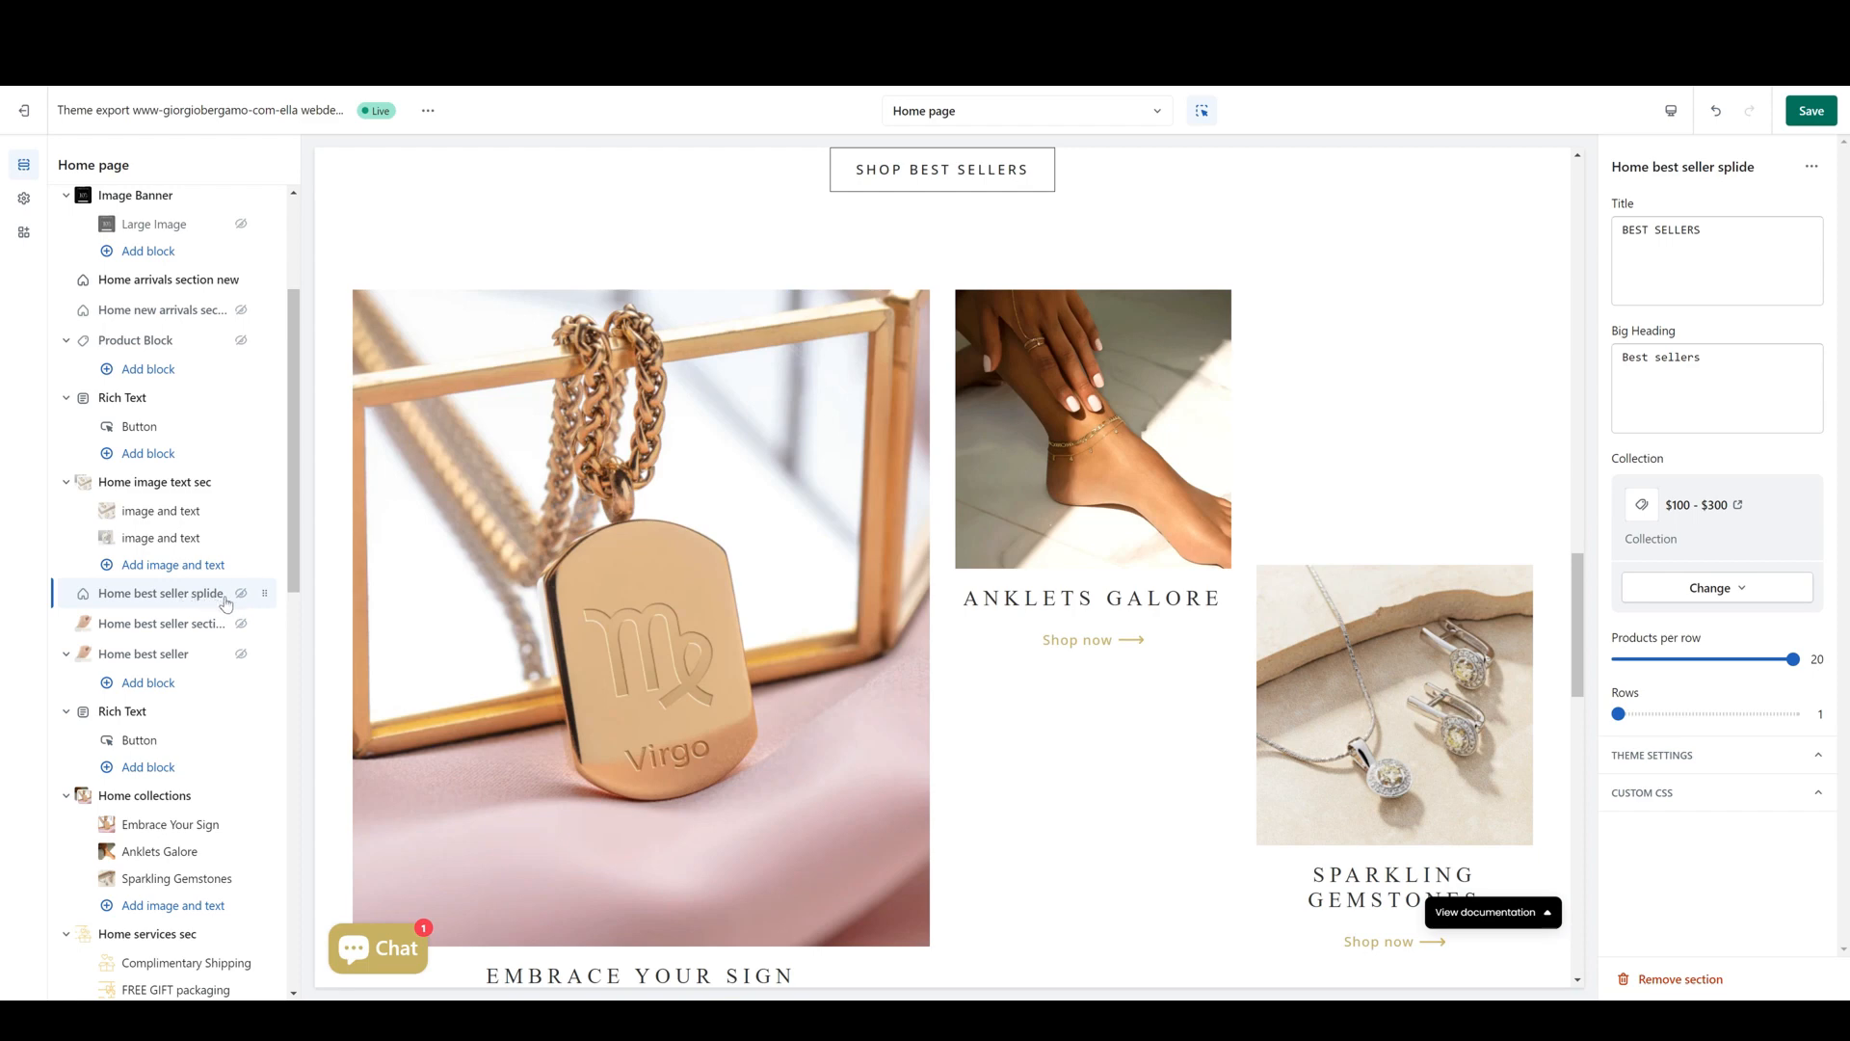
pyautogui.click(241, 594)
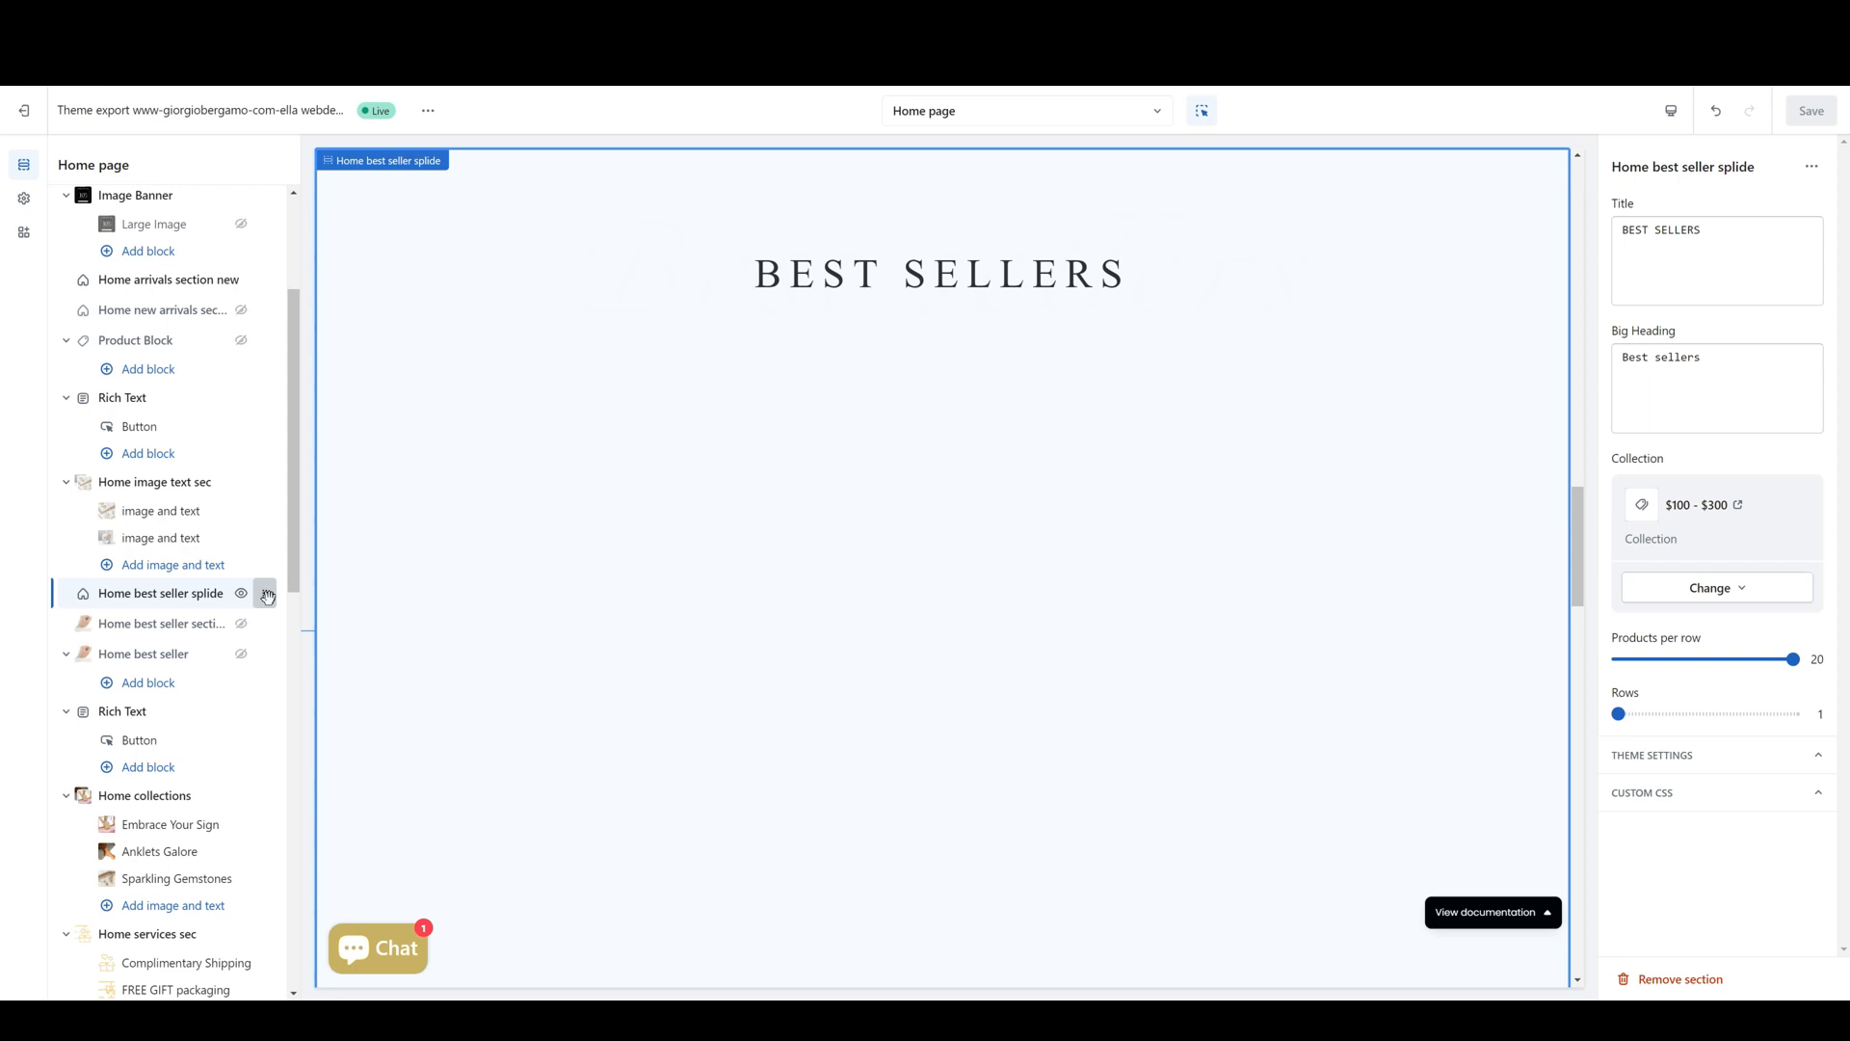
pyautogui.moveTo(266, 594)
pyautogui.mouseDown()
pyautogui.moveTo(298, 384)
pyautogui.moveTo(298, 604)
pyautogui.moveTo(289, 591)
pyautogui.mouseUp()
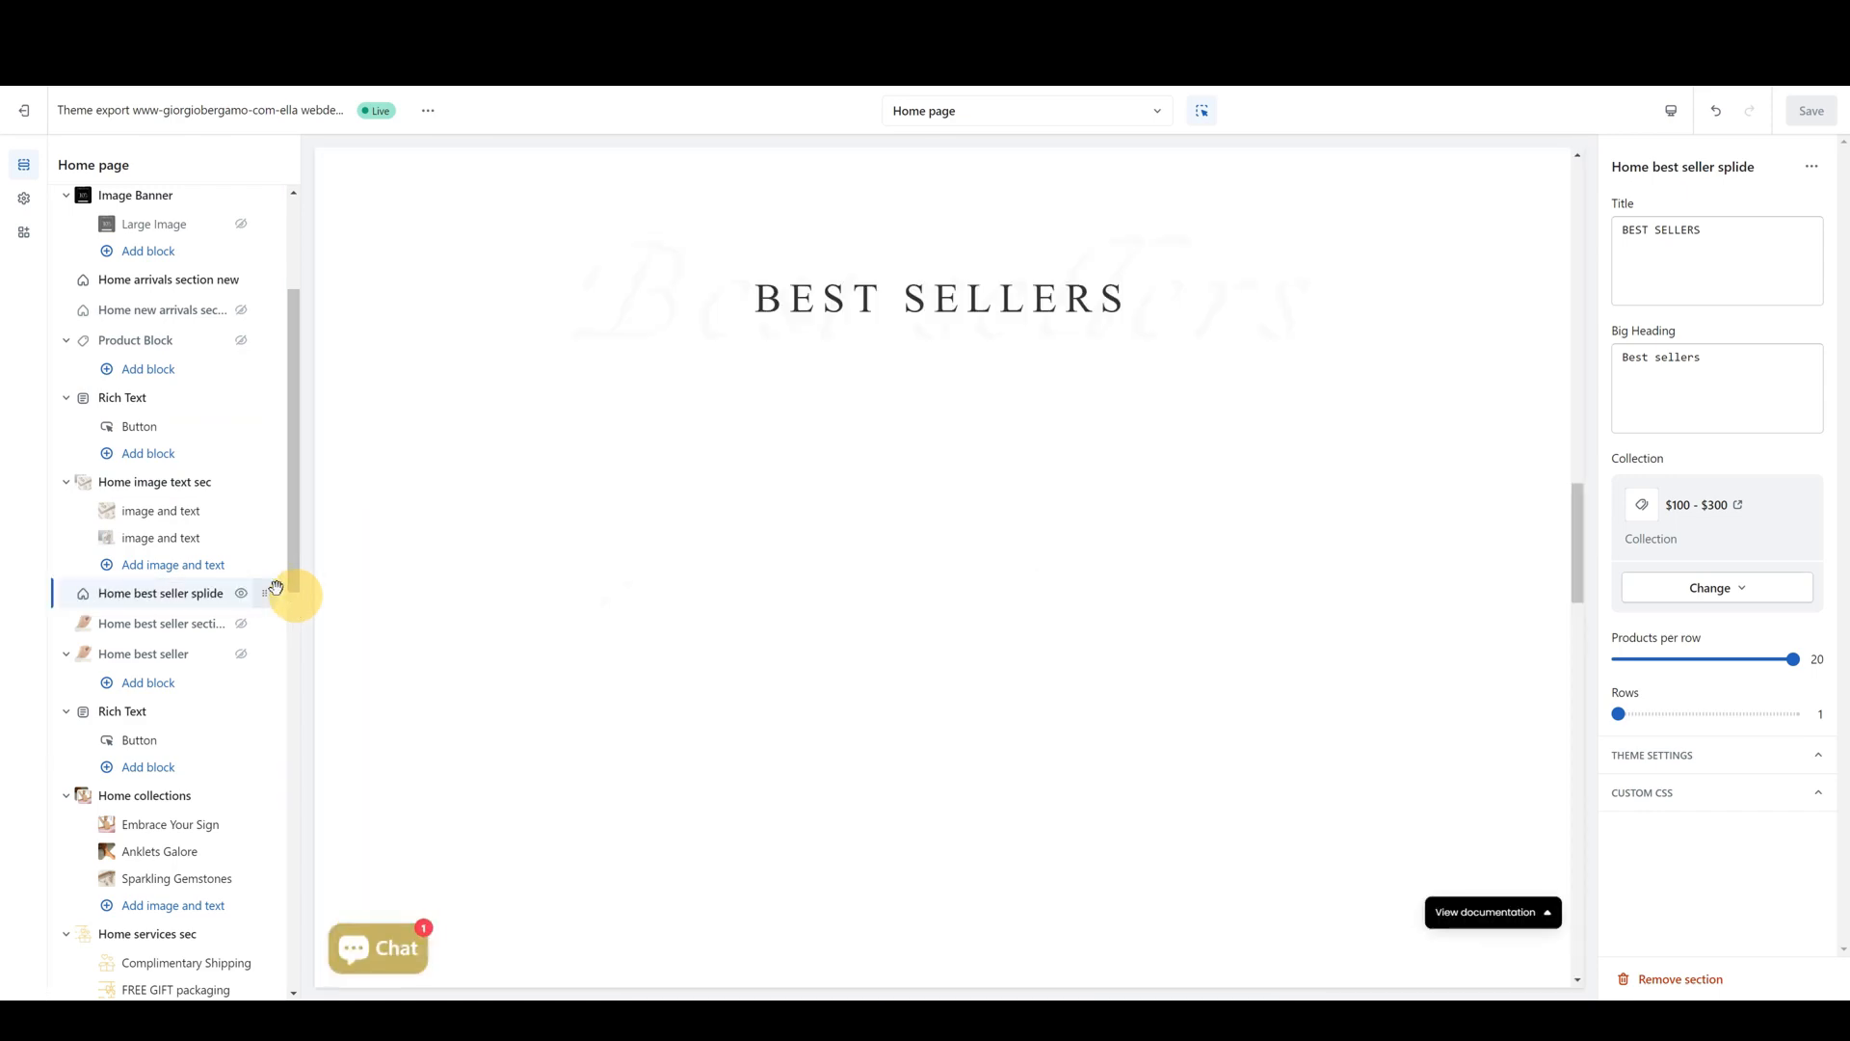
# - Browse the section types that can be added to the home page, close the list, and review the existing template sections
pyautogui.scroll(-15, 266, 599)
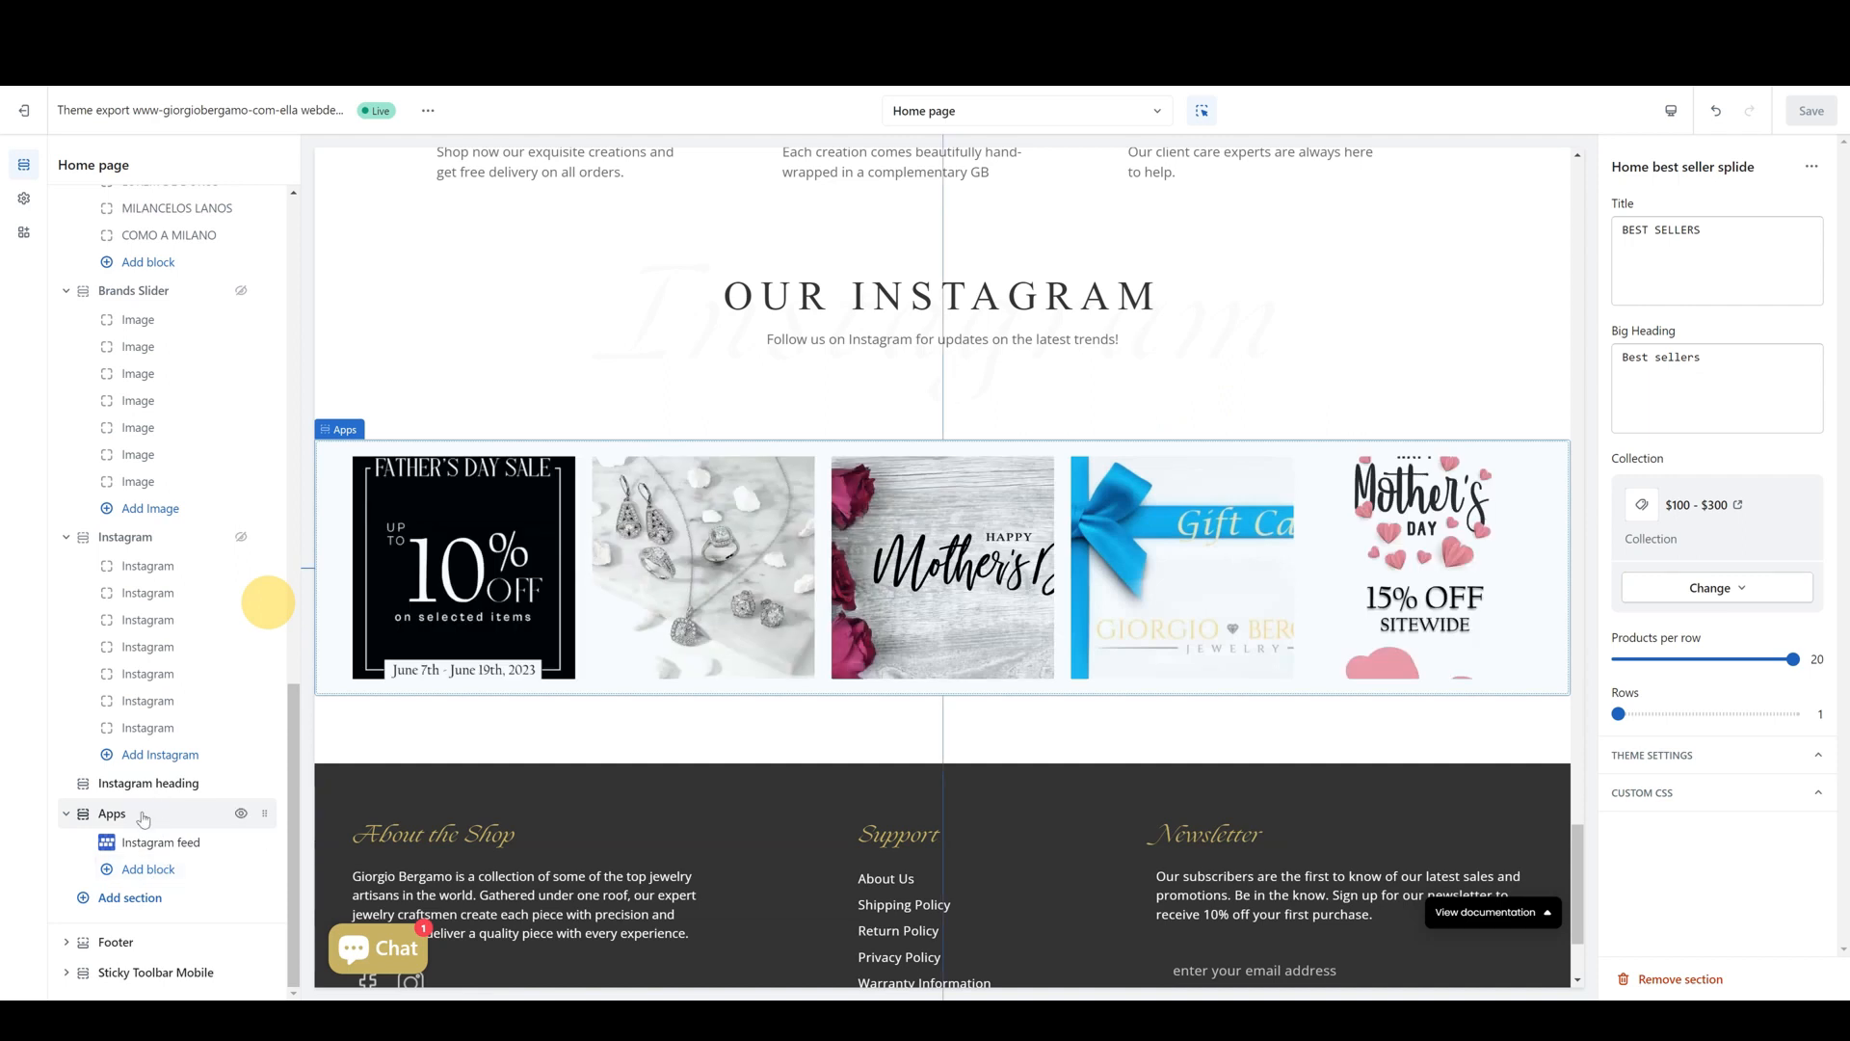
pyautogui.click(130, 897)
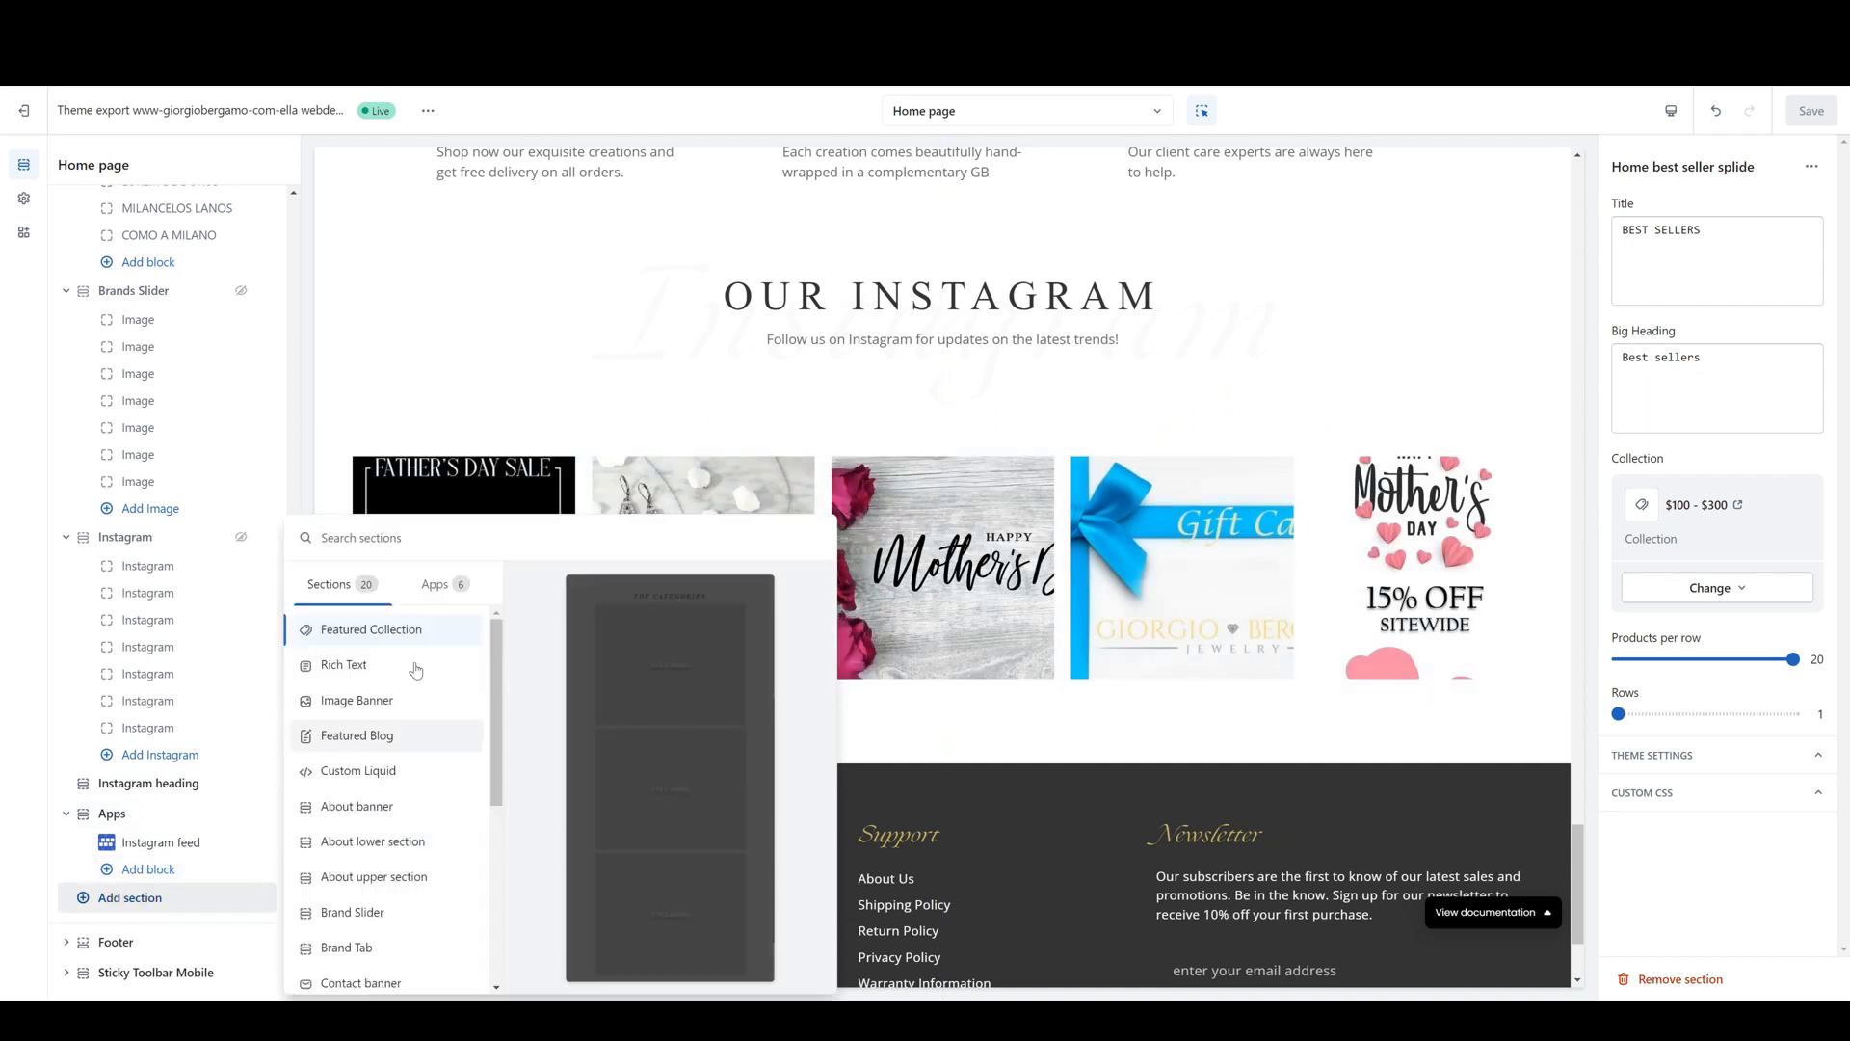
pyautogui.scroll(-2, 394, 820)
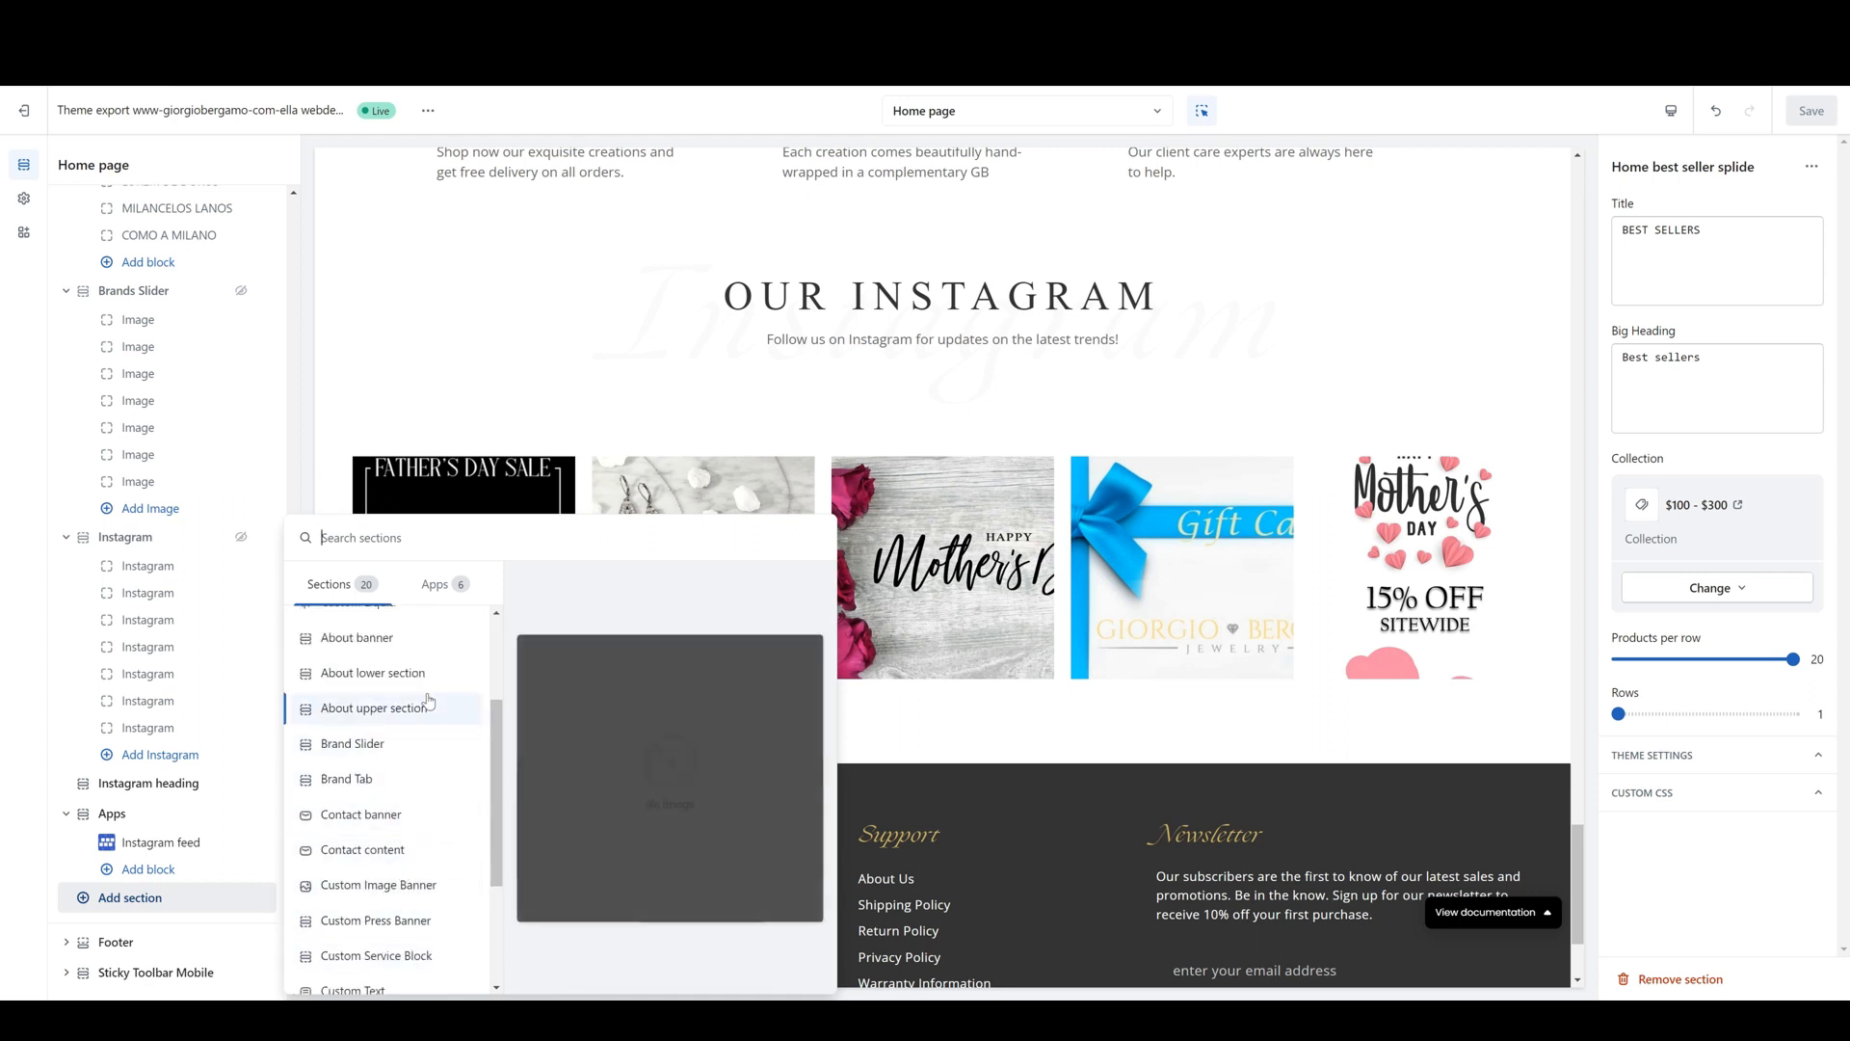
pyautogui.click(174, 906)
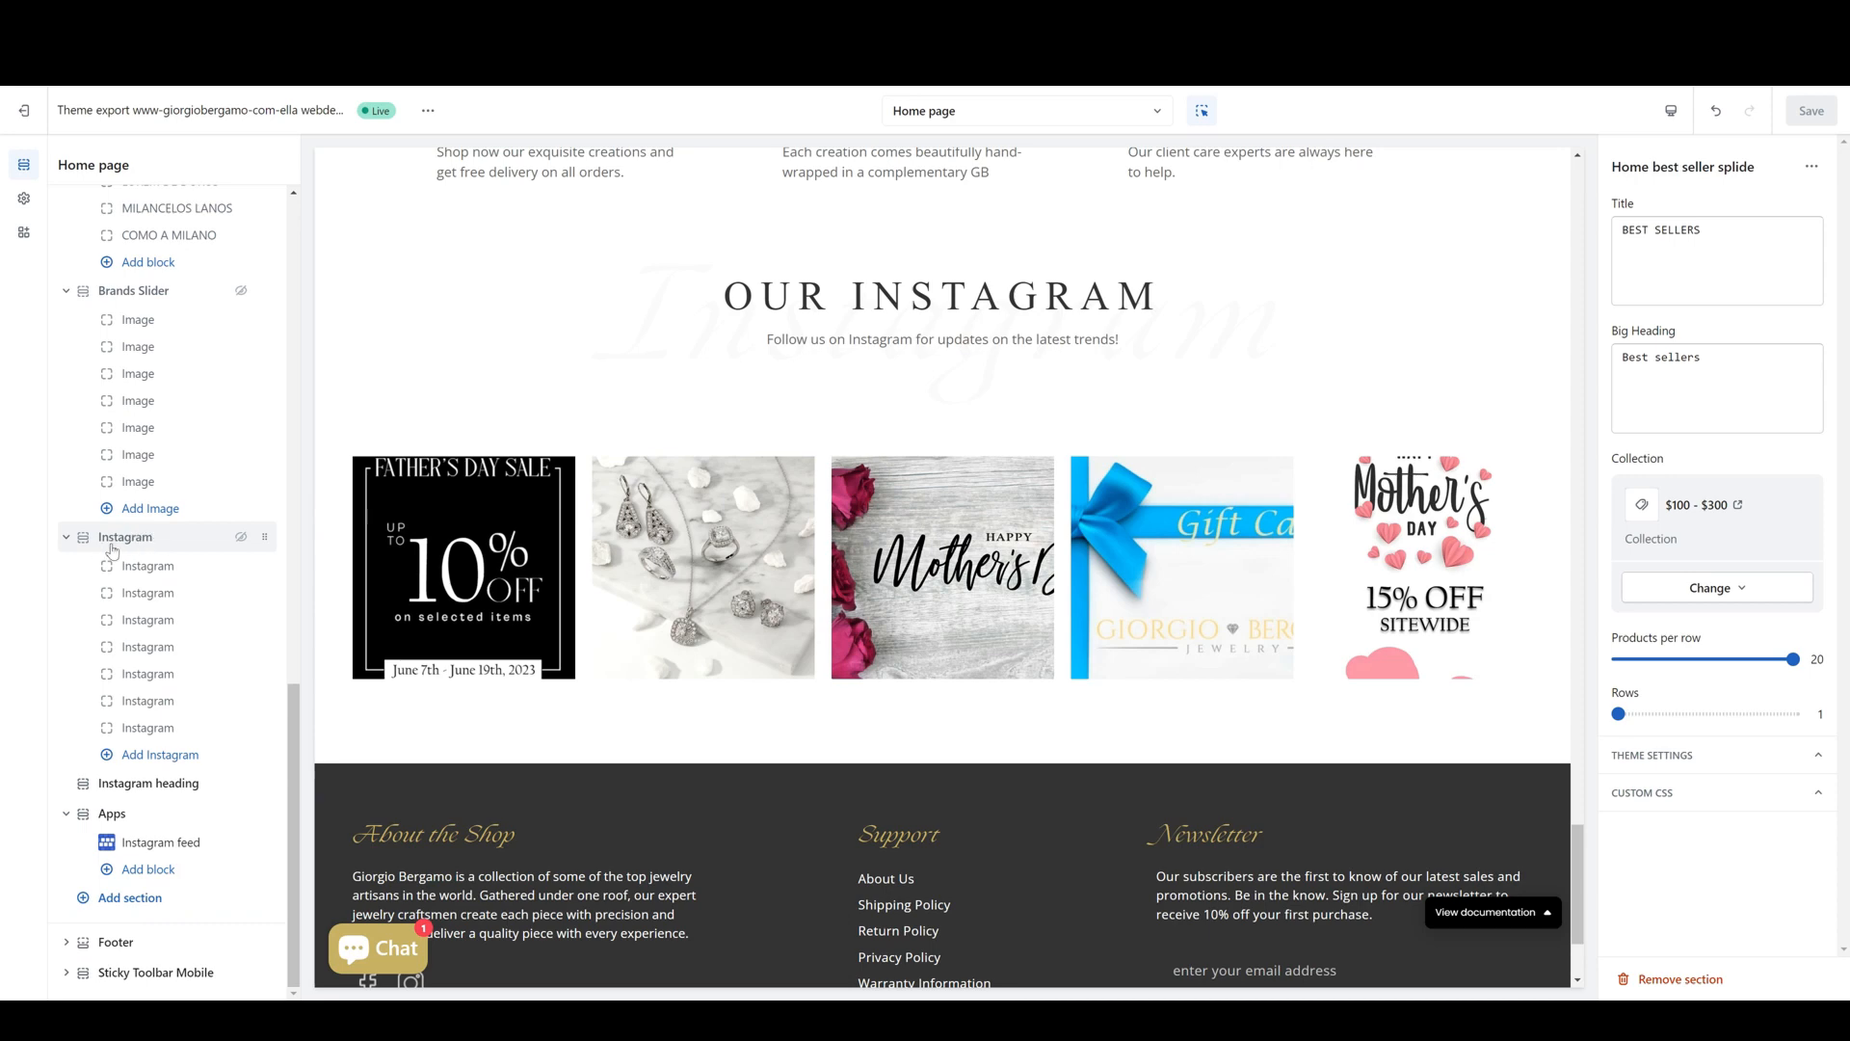
pyautogui.scroll(1, 144, 583)
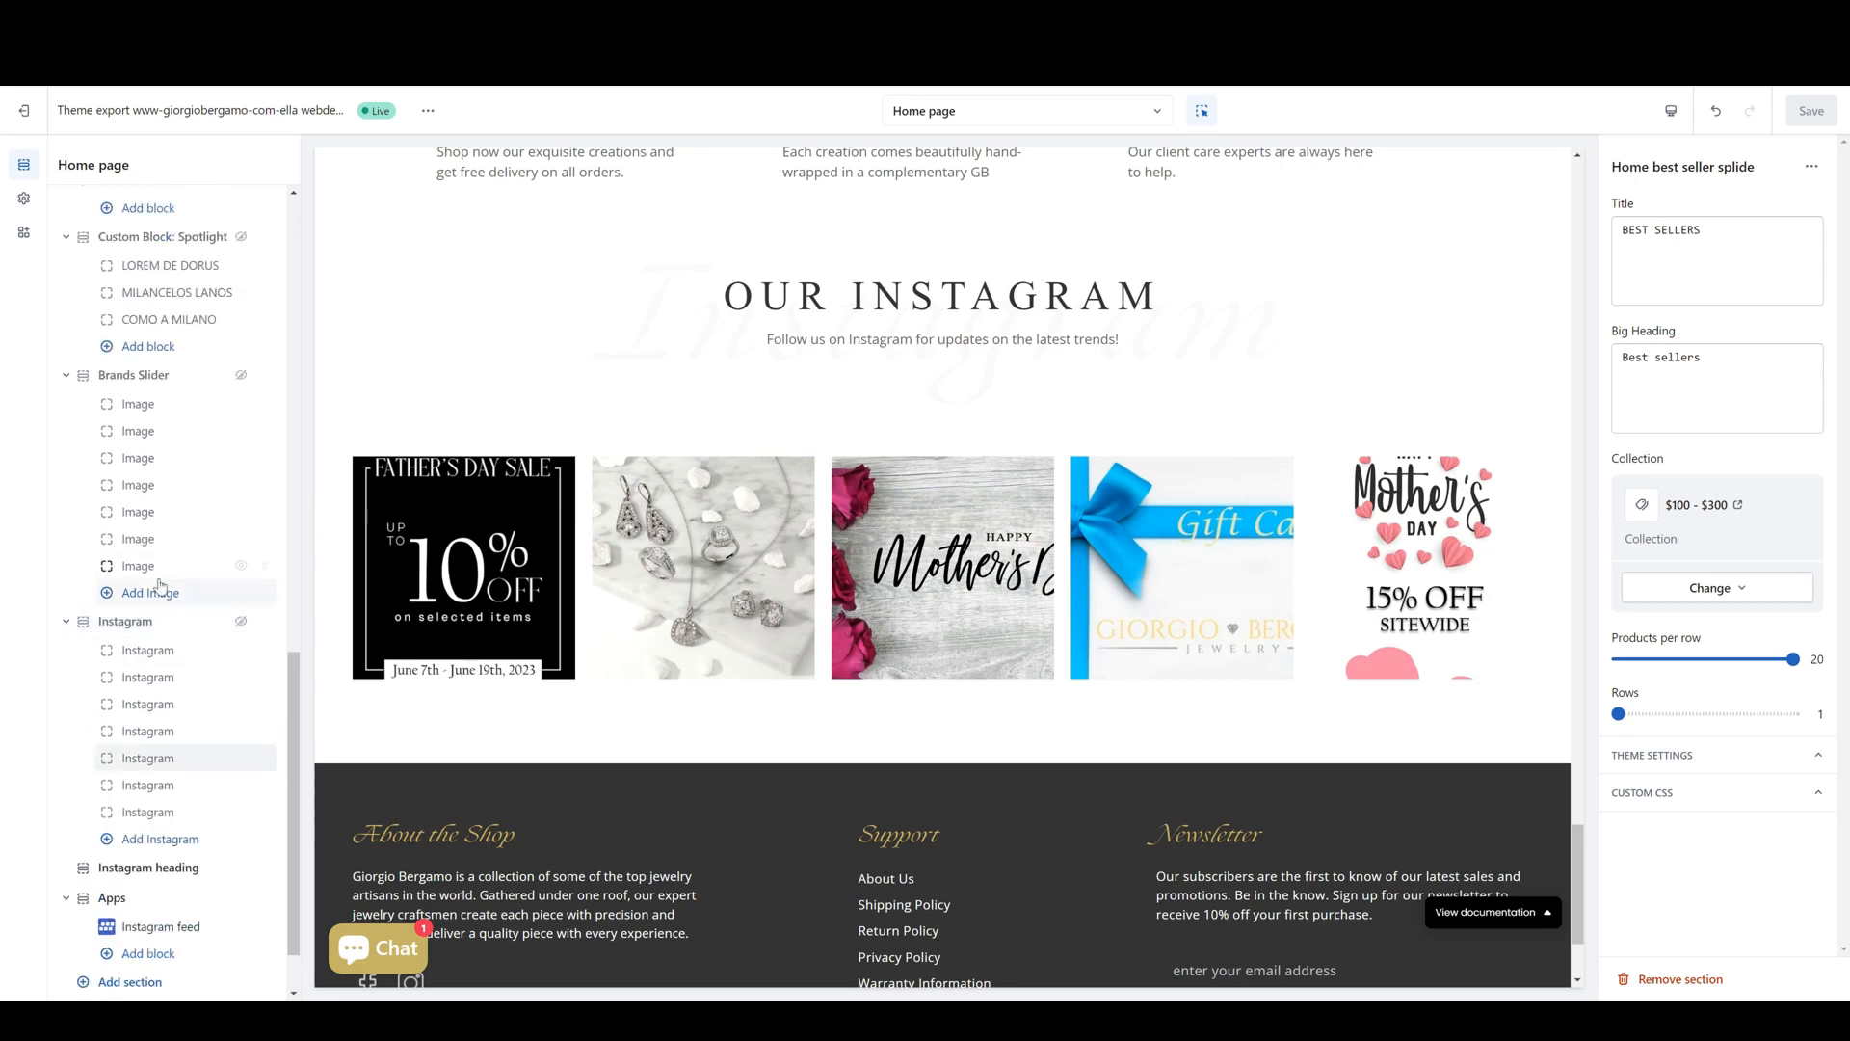
pyautogui.scroll(5, 139, 481)
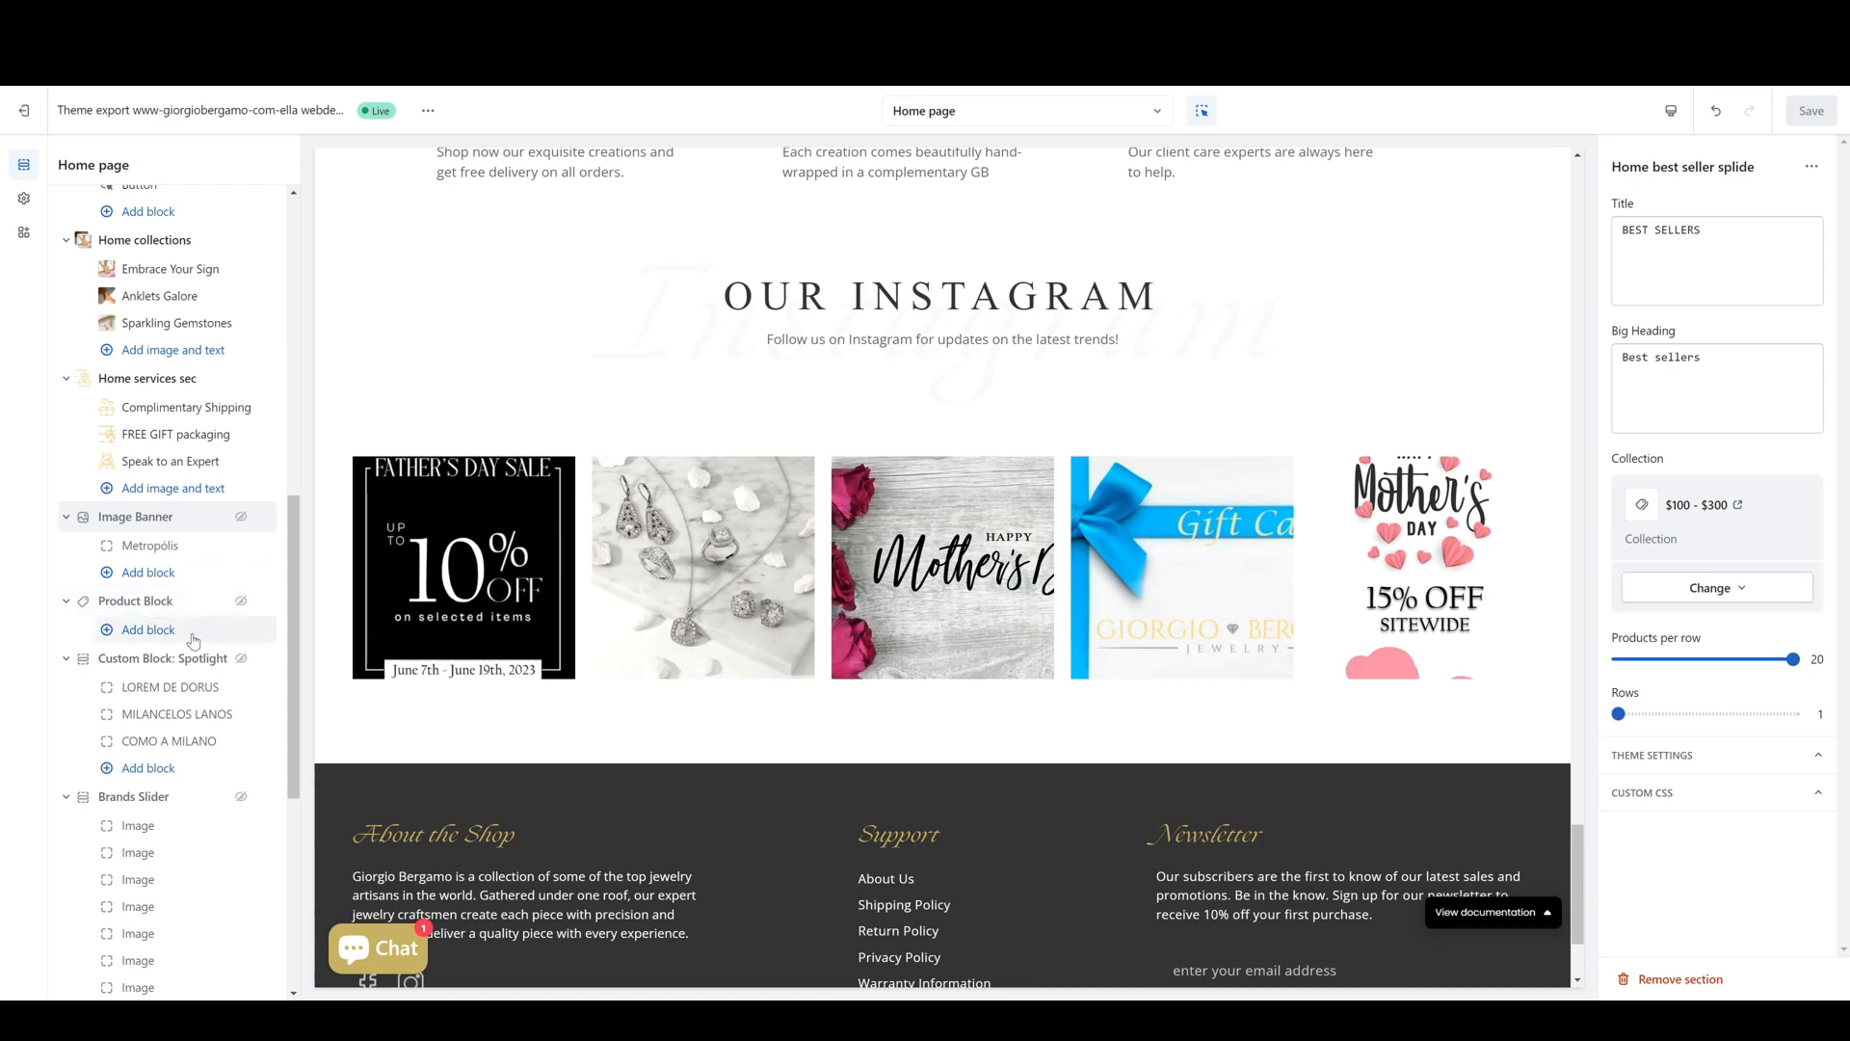
pyautogui.scroll(-5, 183, 656)
pyautogui.scroll(10, 191, 665)
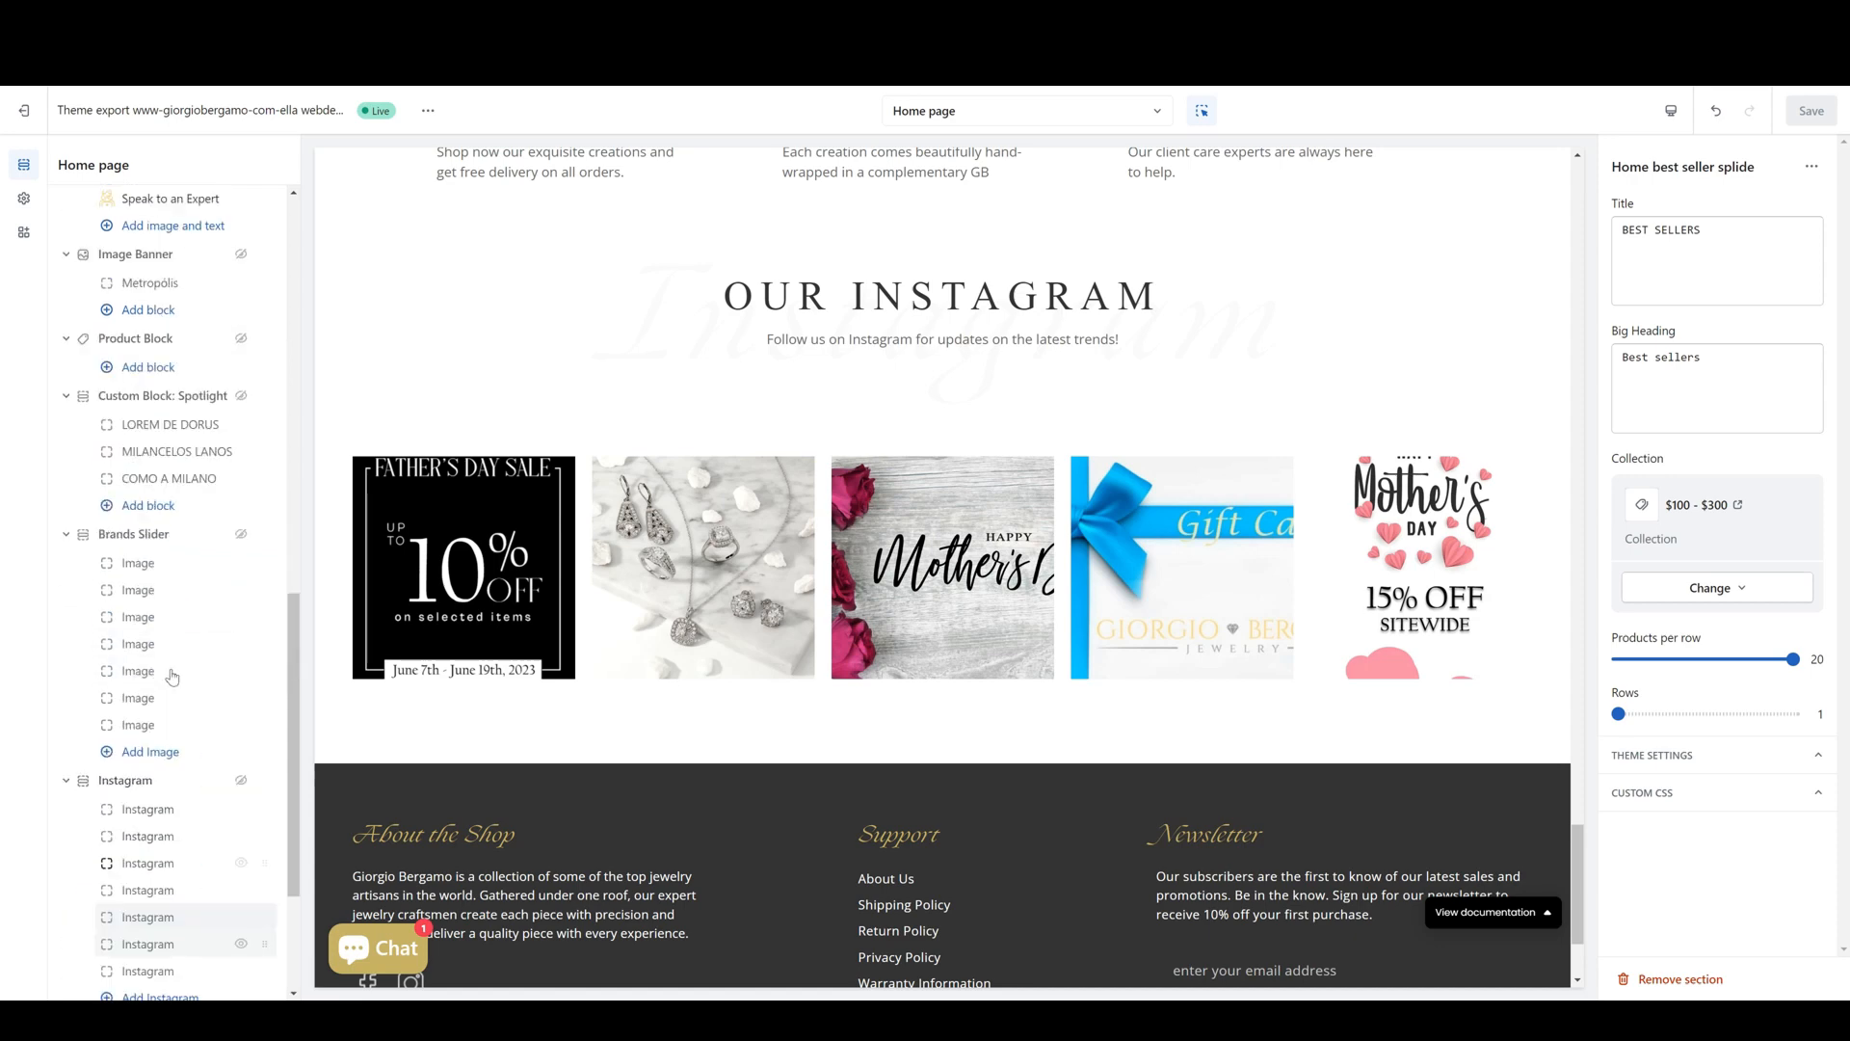
# - Open the theme settings and look through the categories from Multiple Layouts to Custom CSS
pyautogui.click(24, 198)
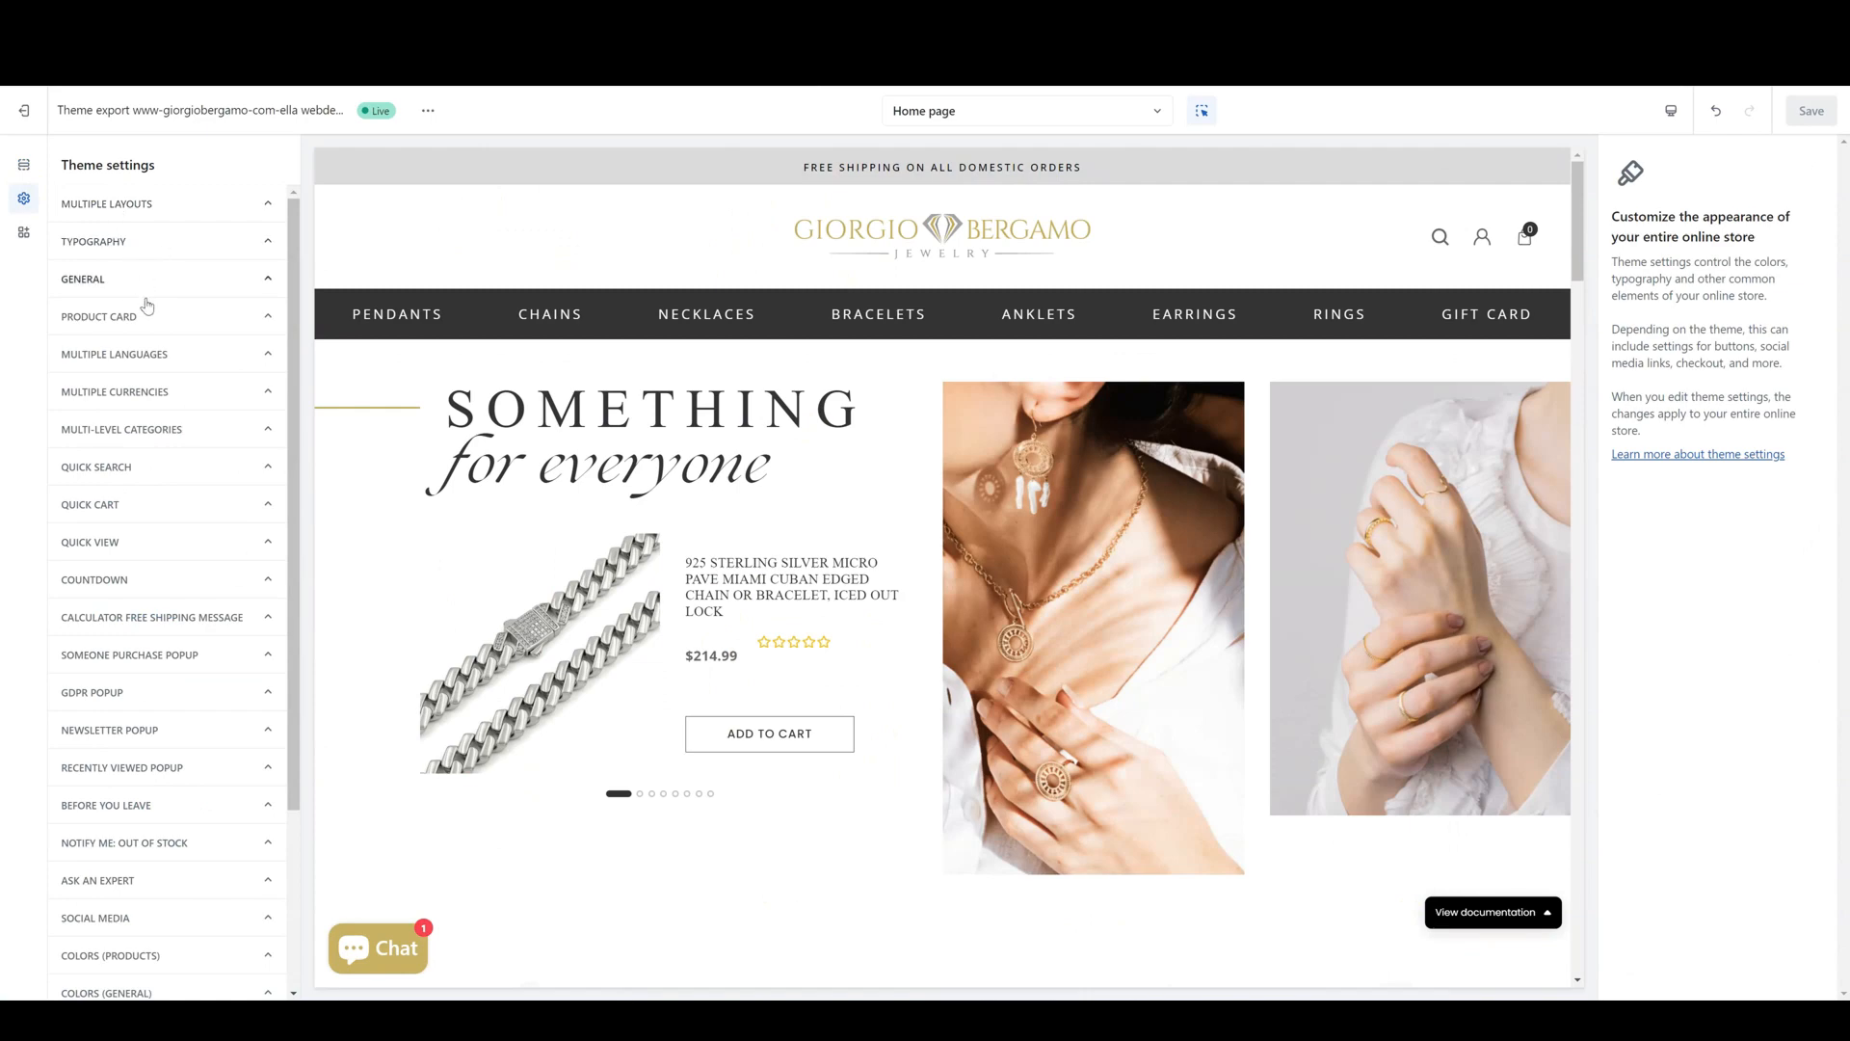
pyautogui.scroll(-3, 140, 434)
pyautogui.scroll(3, 97, 627)
pyautogui.scroll(-3, 120, 301)
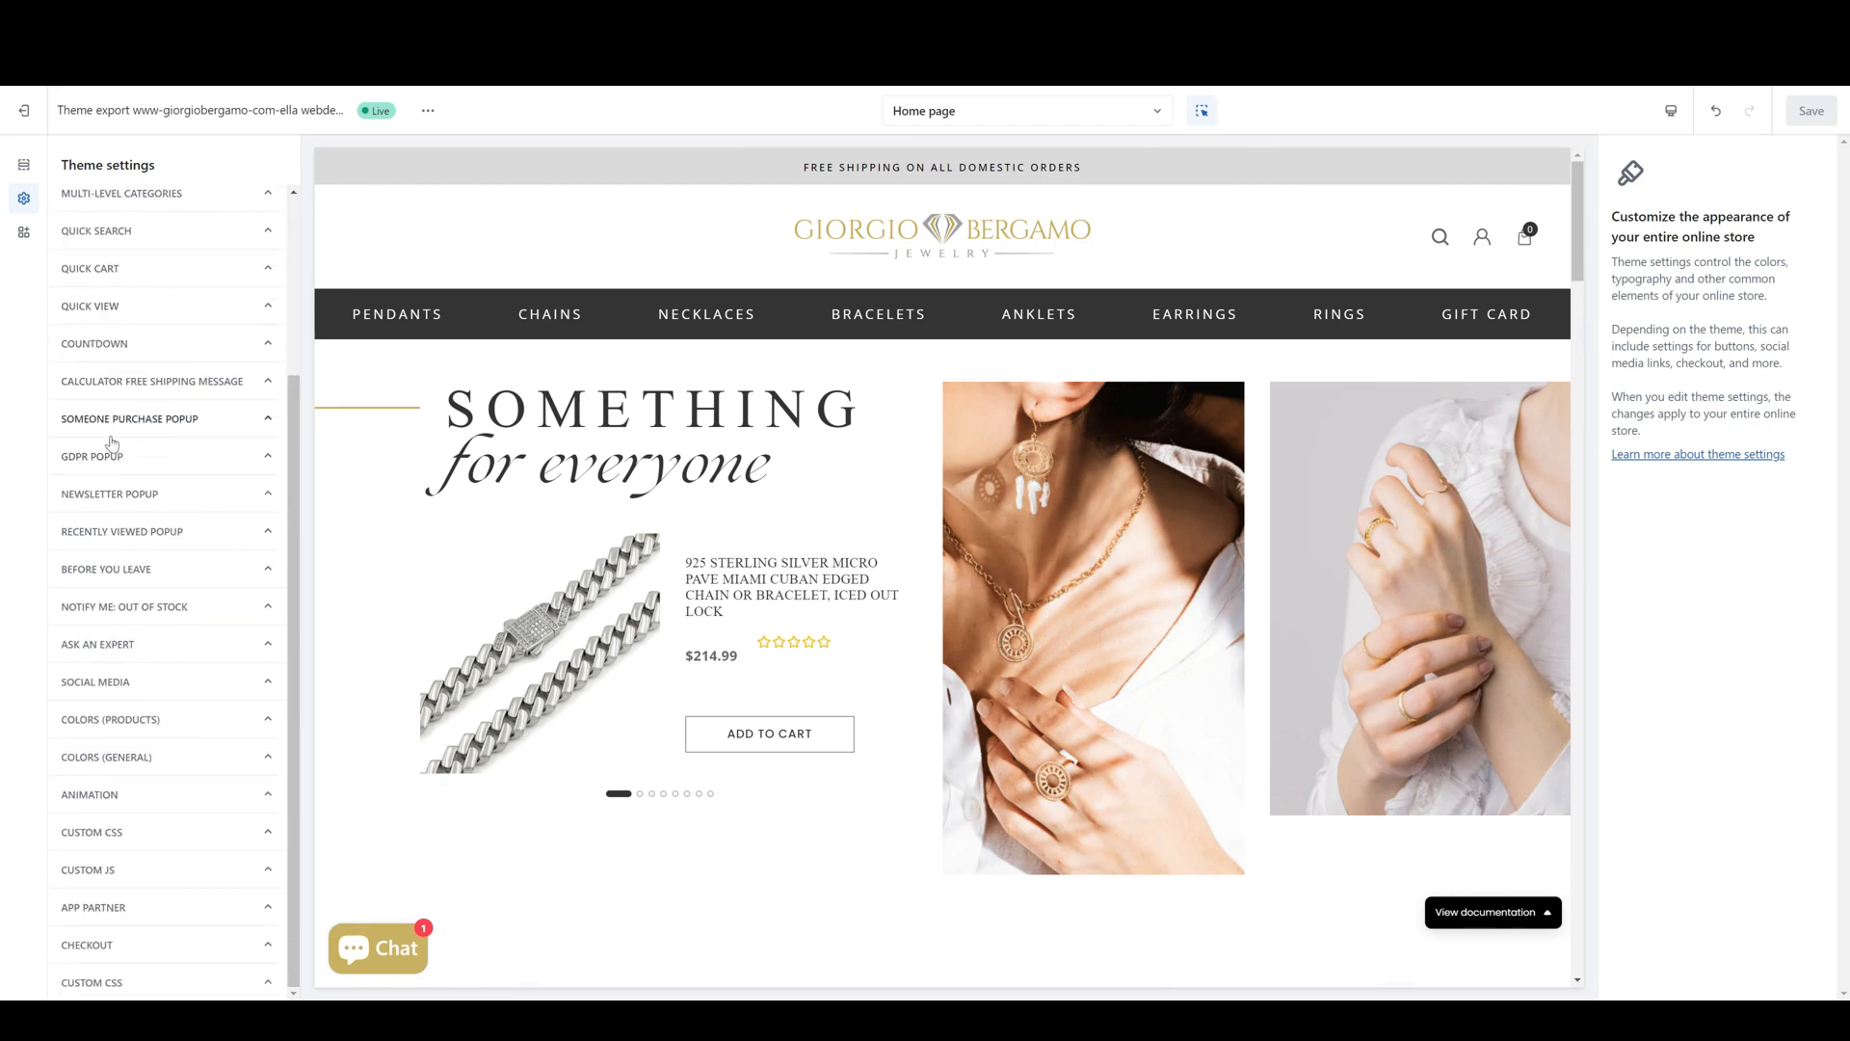
# - Expand and collapse the GDPR Popup settings, then look over the other theme setting categories from Multiple Layouts to Custom CSS
pyautogui.click(123, 456)
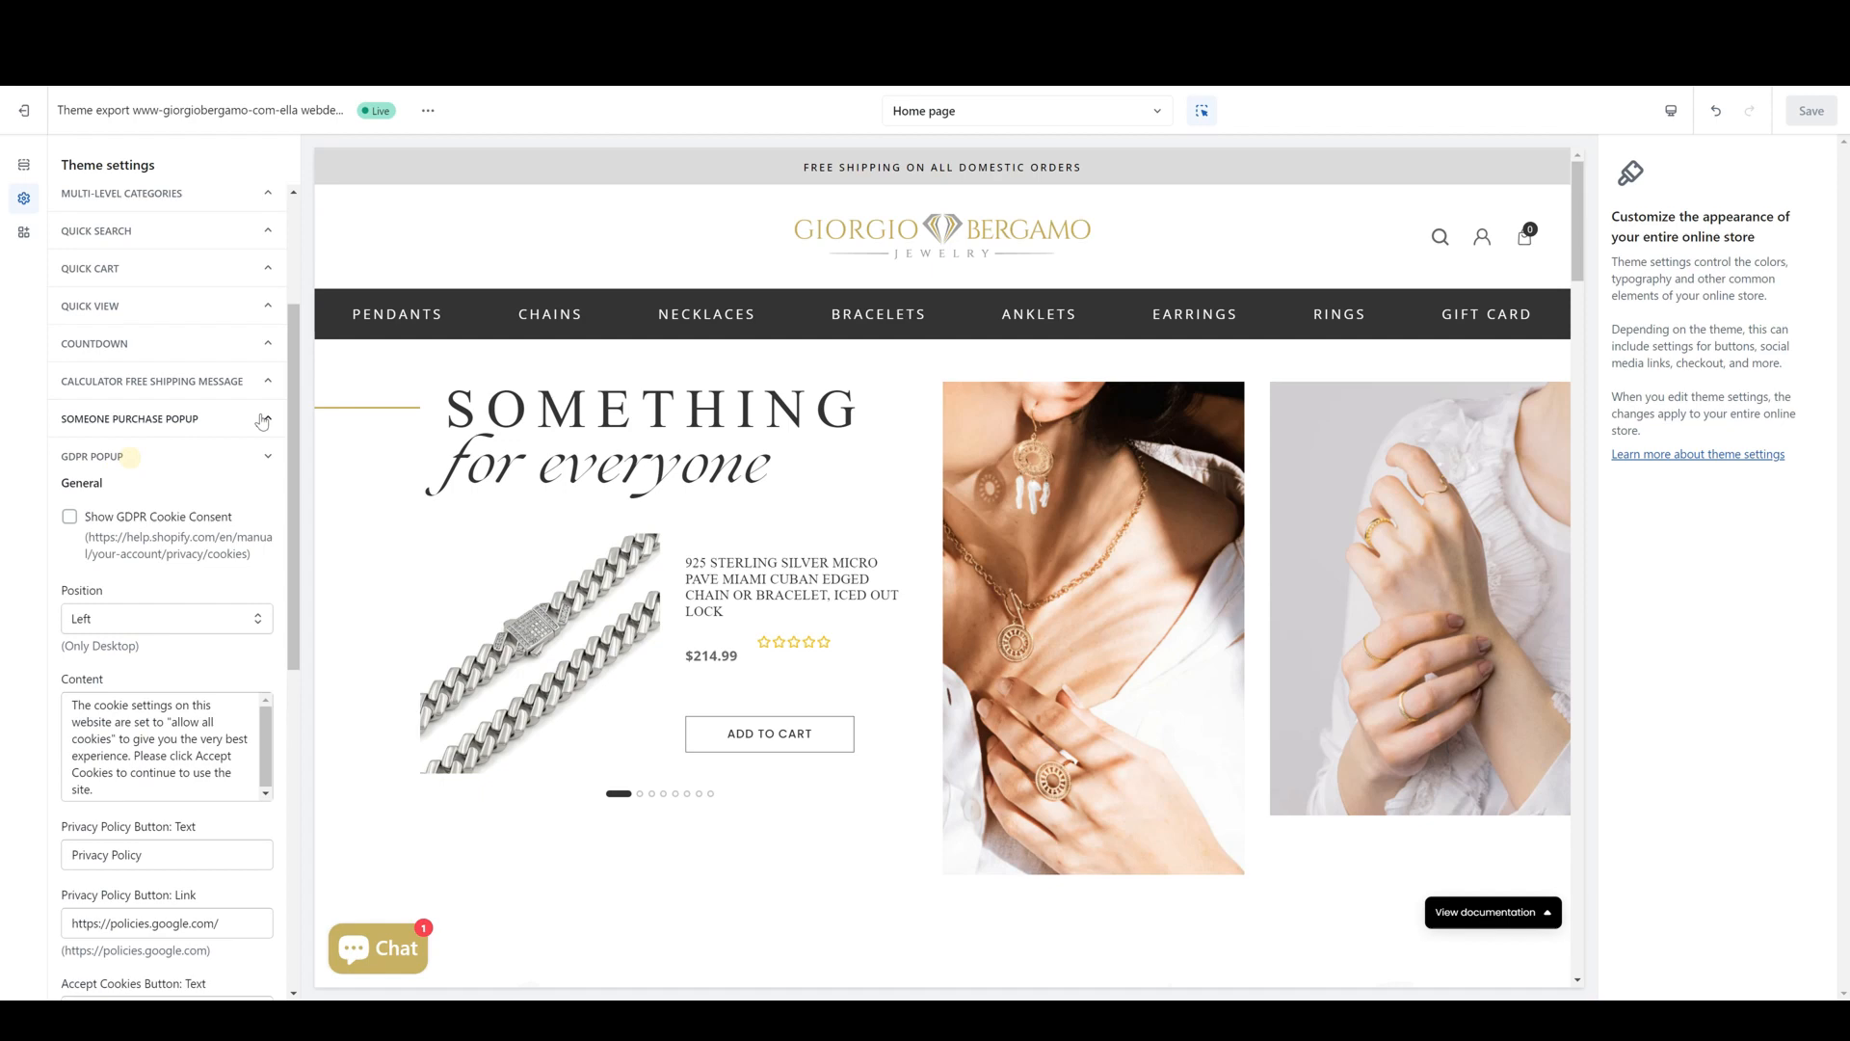
pyautogui.click(194, 455)
pyautogui.scroll(2, 188, 388)
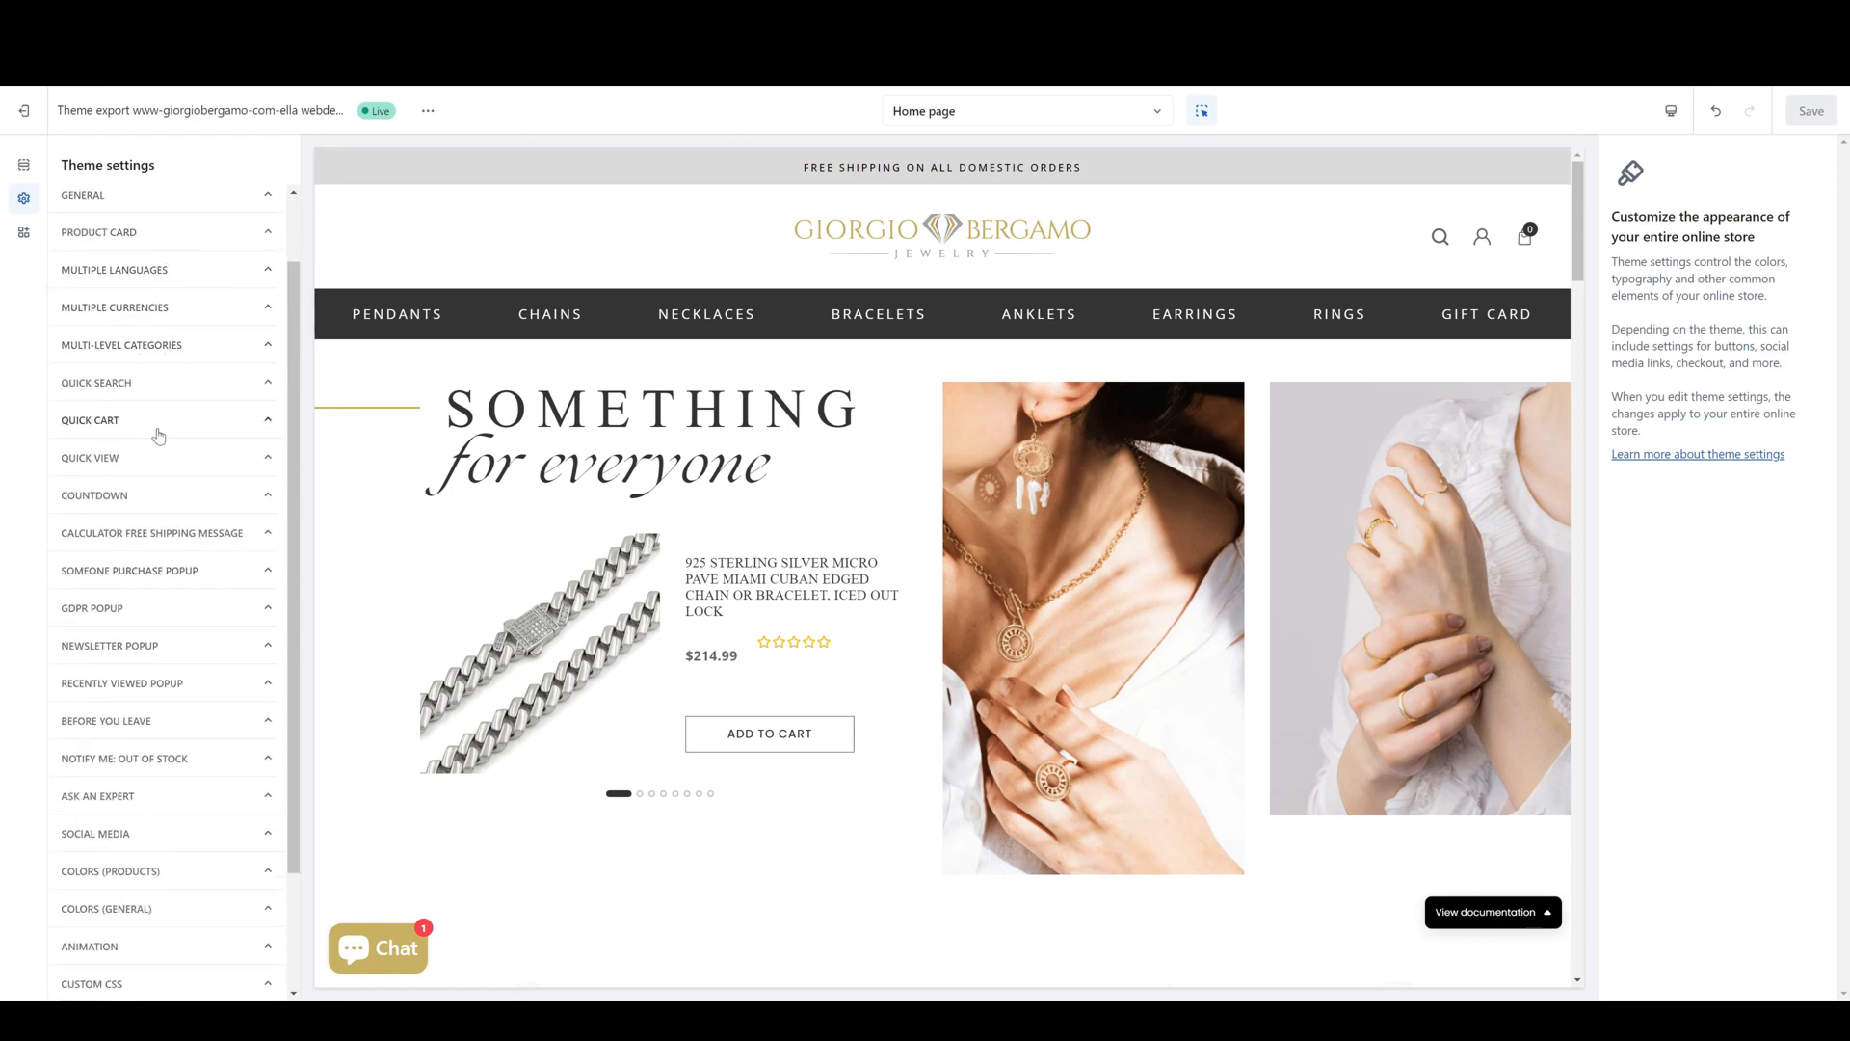
pyautogui.scroll(-2, 184, 433)
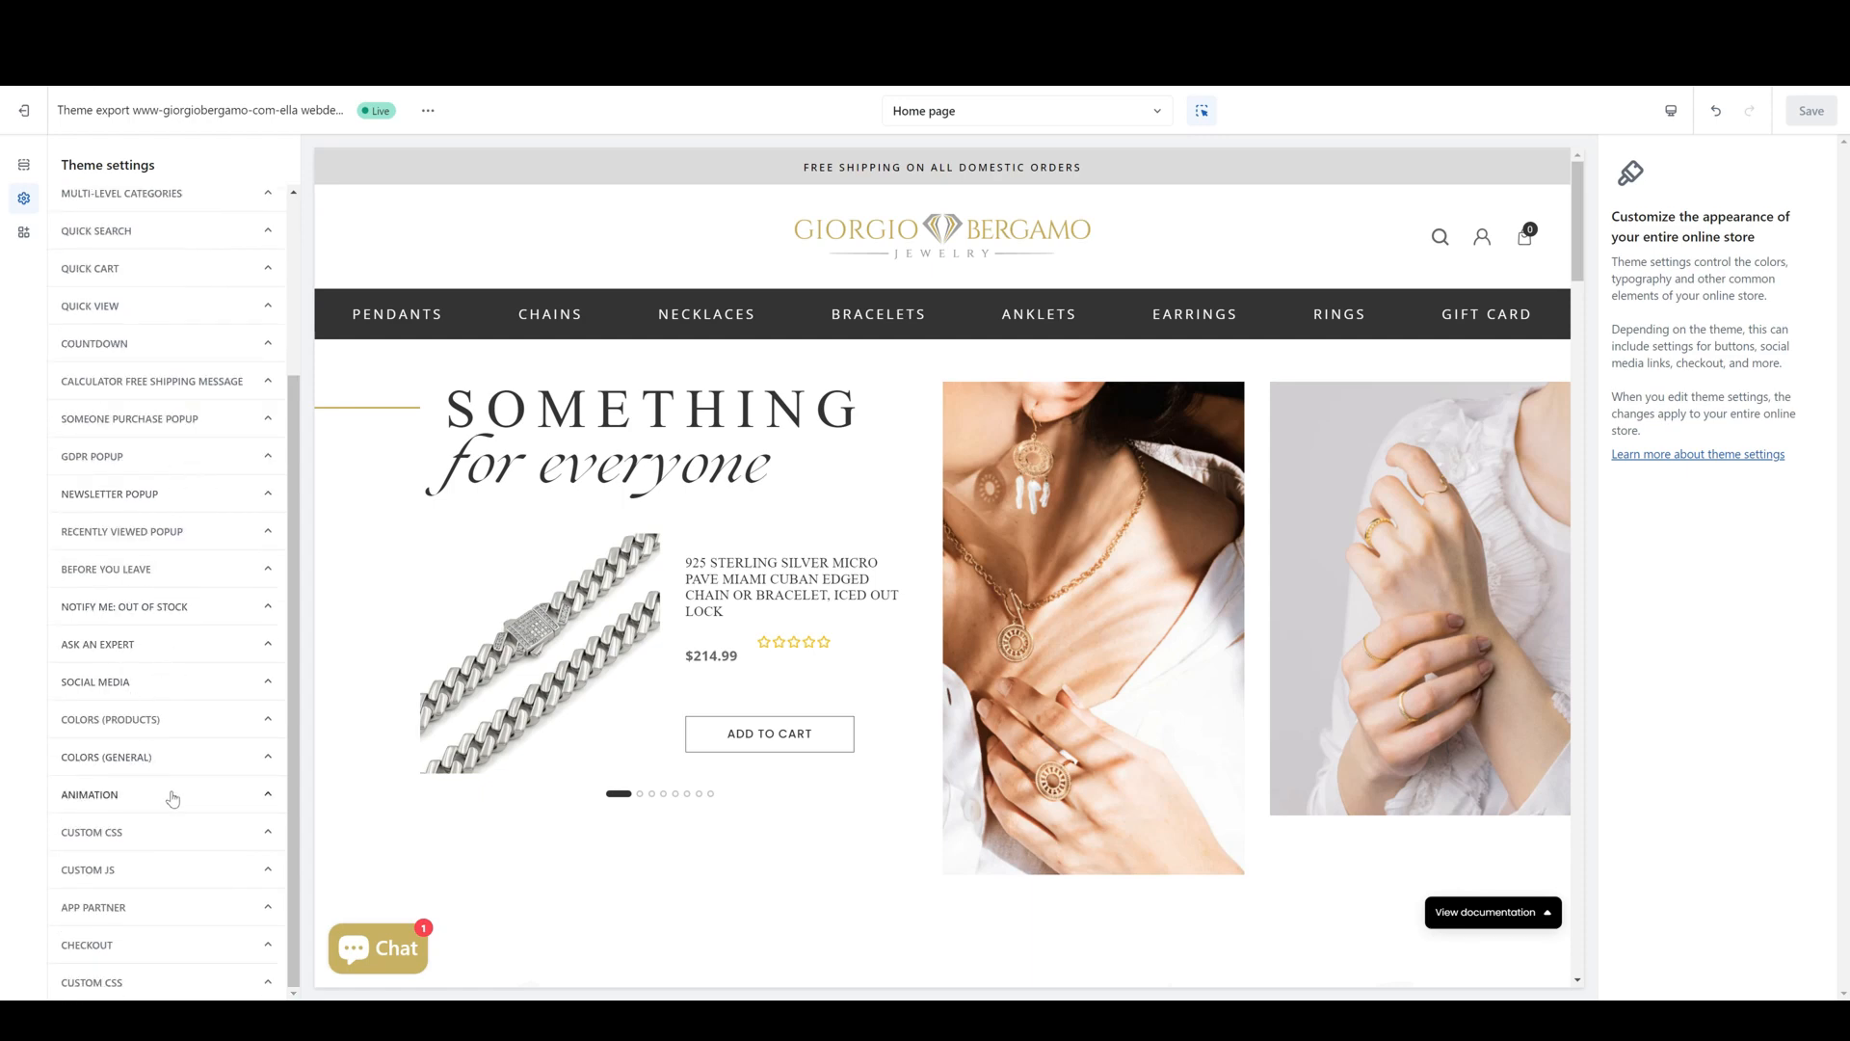
pyautogui.scroll(2, 178, 525)
pyautogui.scroll(1, 179, 511)
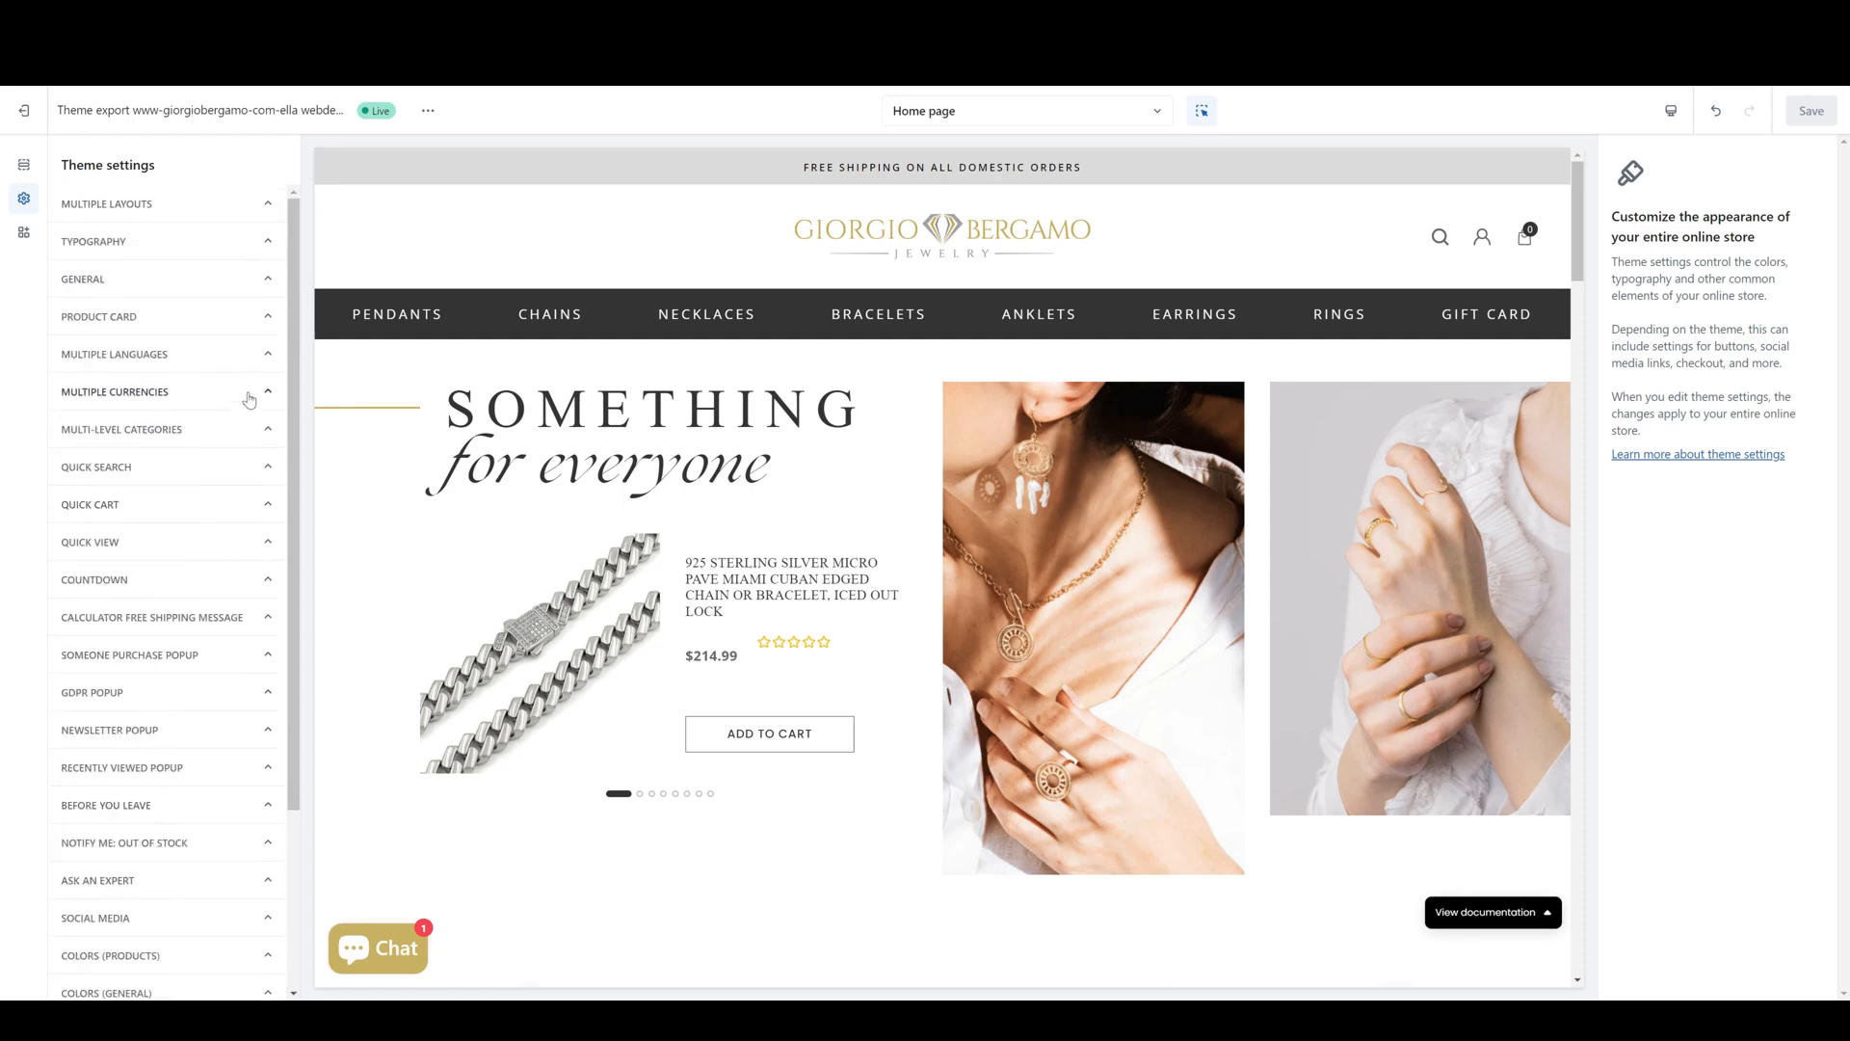
pyautogui.scroll(-3, 159, 617)
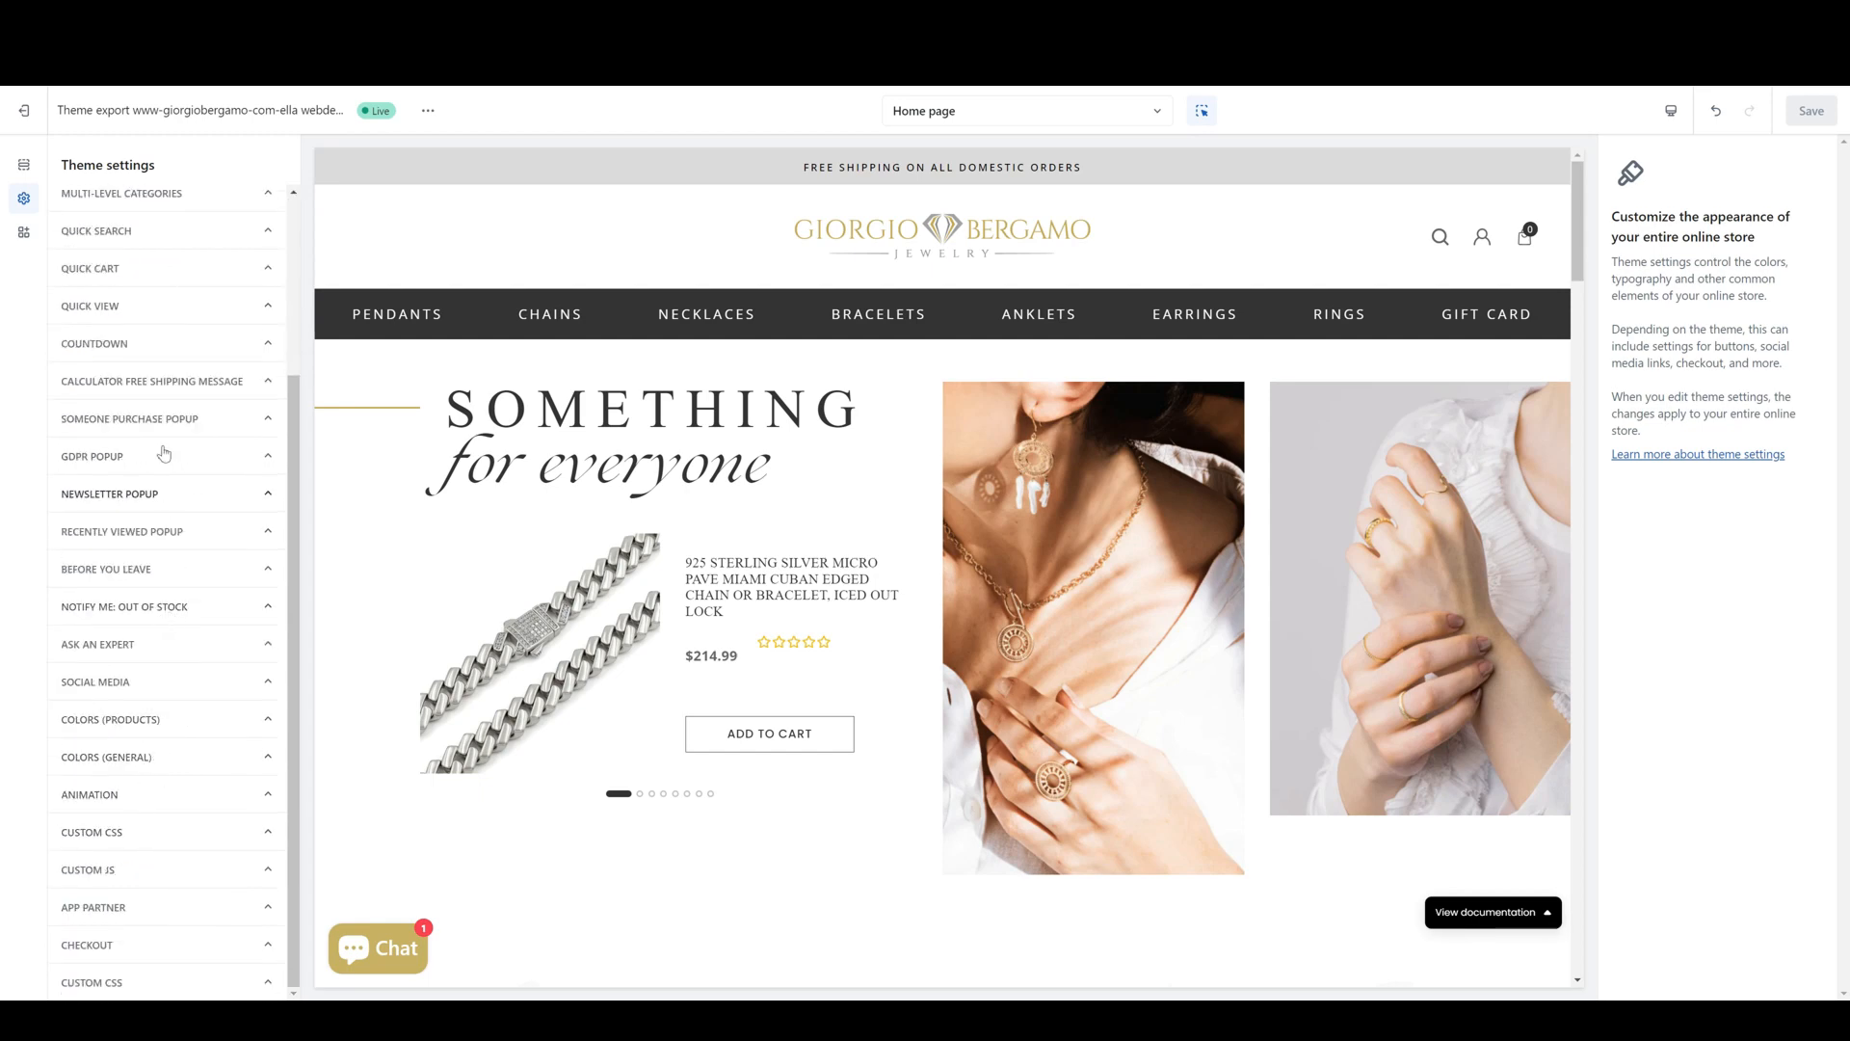
pyautogui.scroll(2, 199, 255)
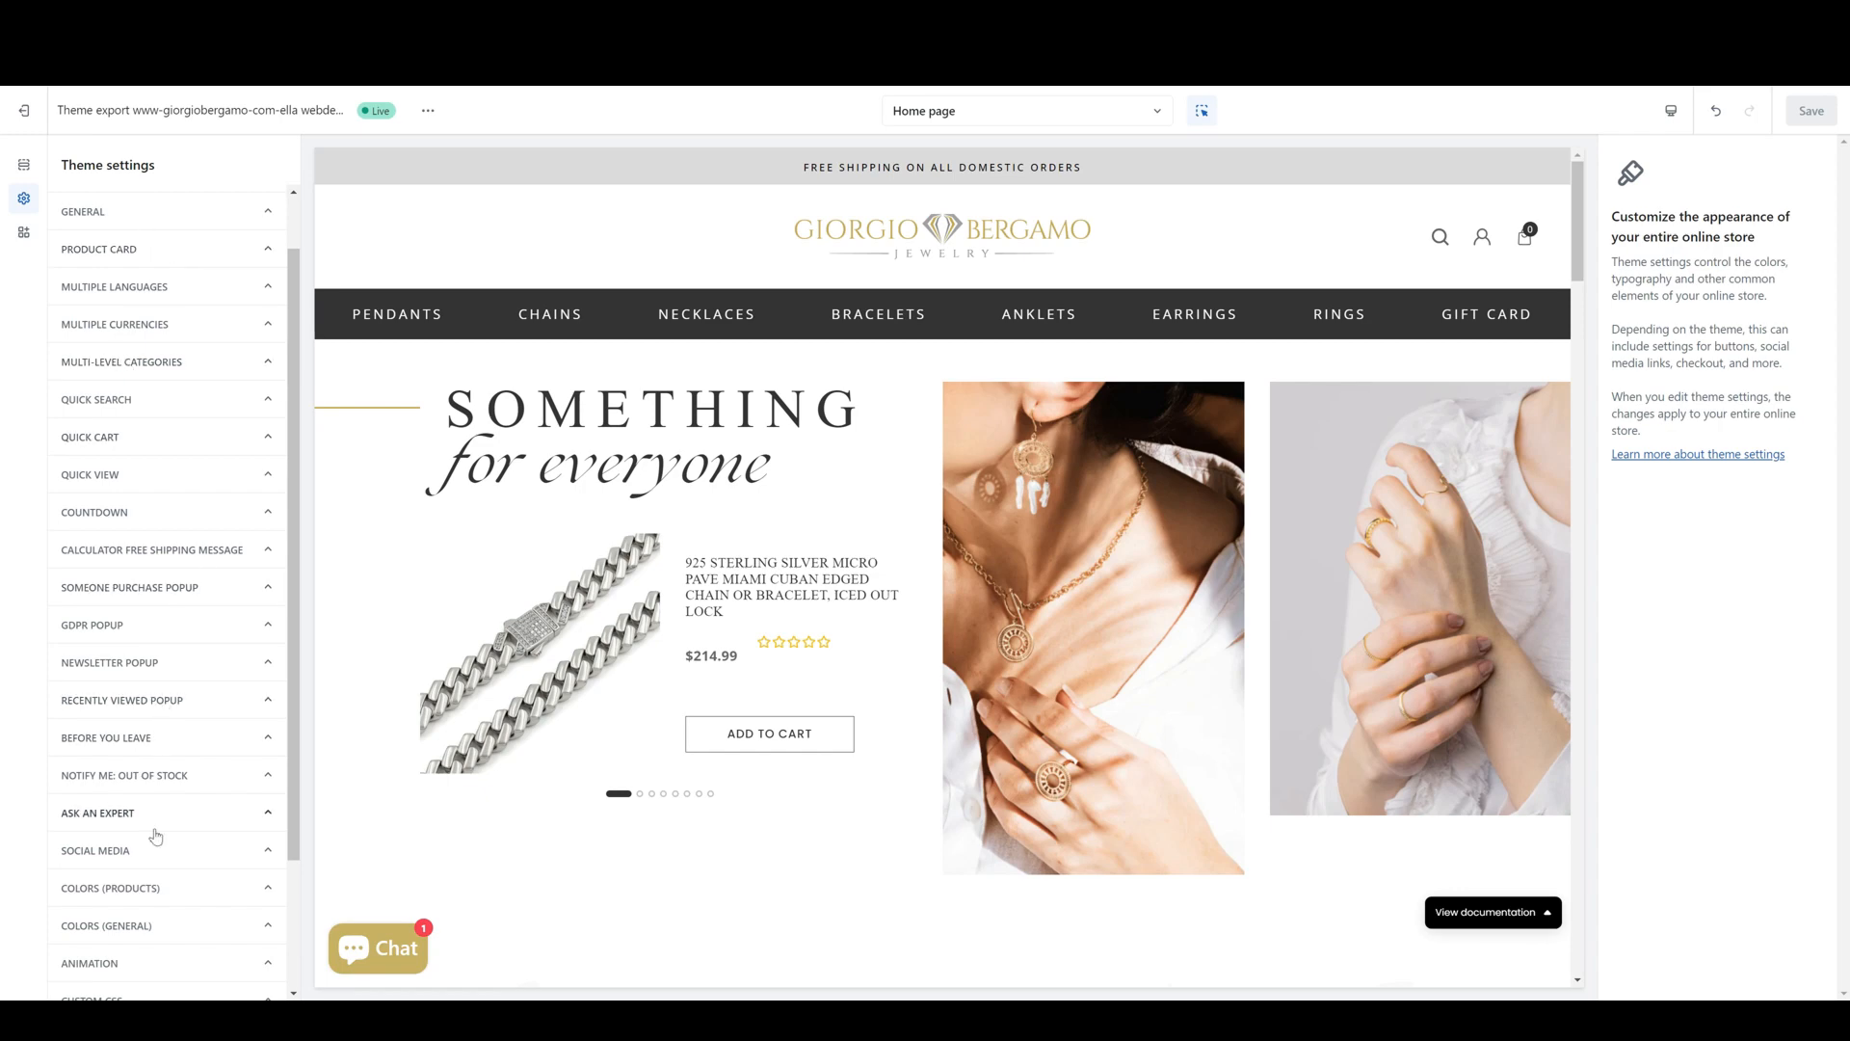
pyautogui.scroll(-2, 155, 836)
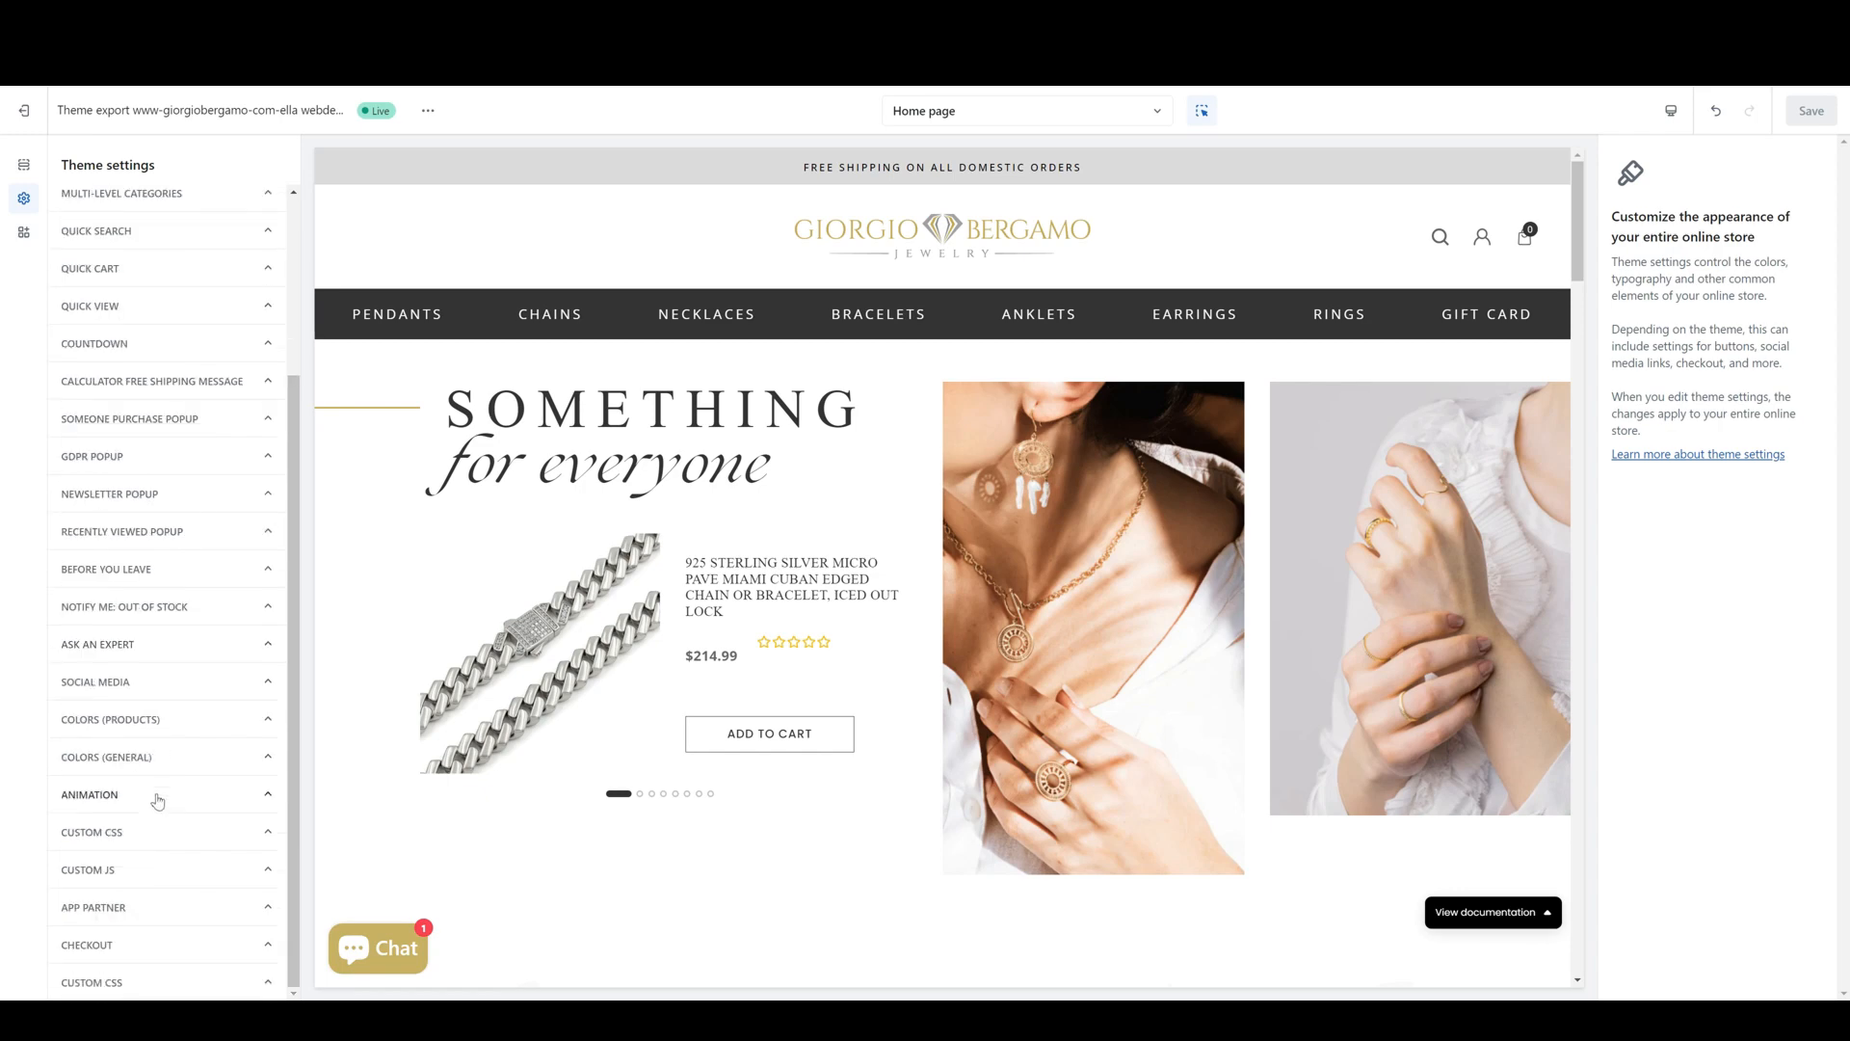
# - Expand the Ask An Expert settings and look through its options
pyautogui.click(143, 645)
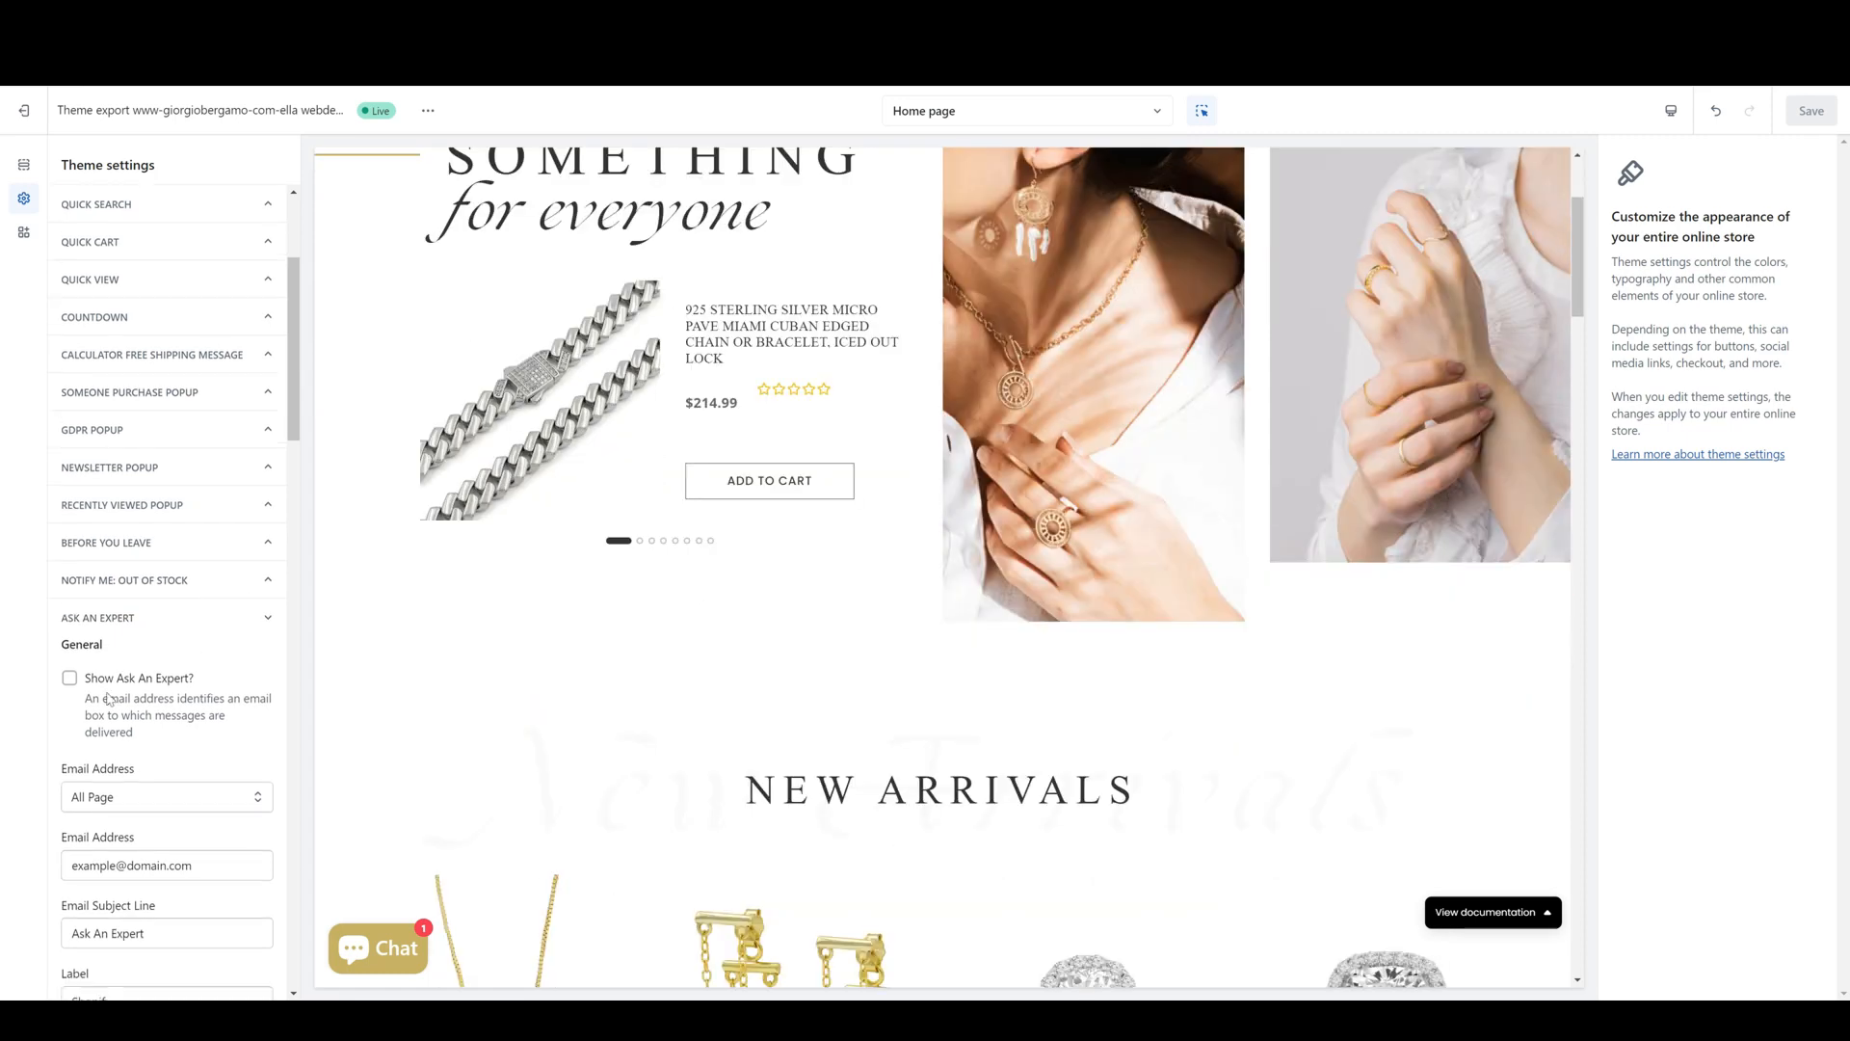
pyautogui.scroll(-7, 144, 674)
pyautogui.scroll(9, 115, 700)
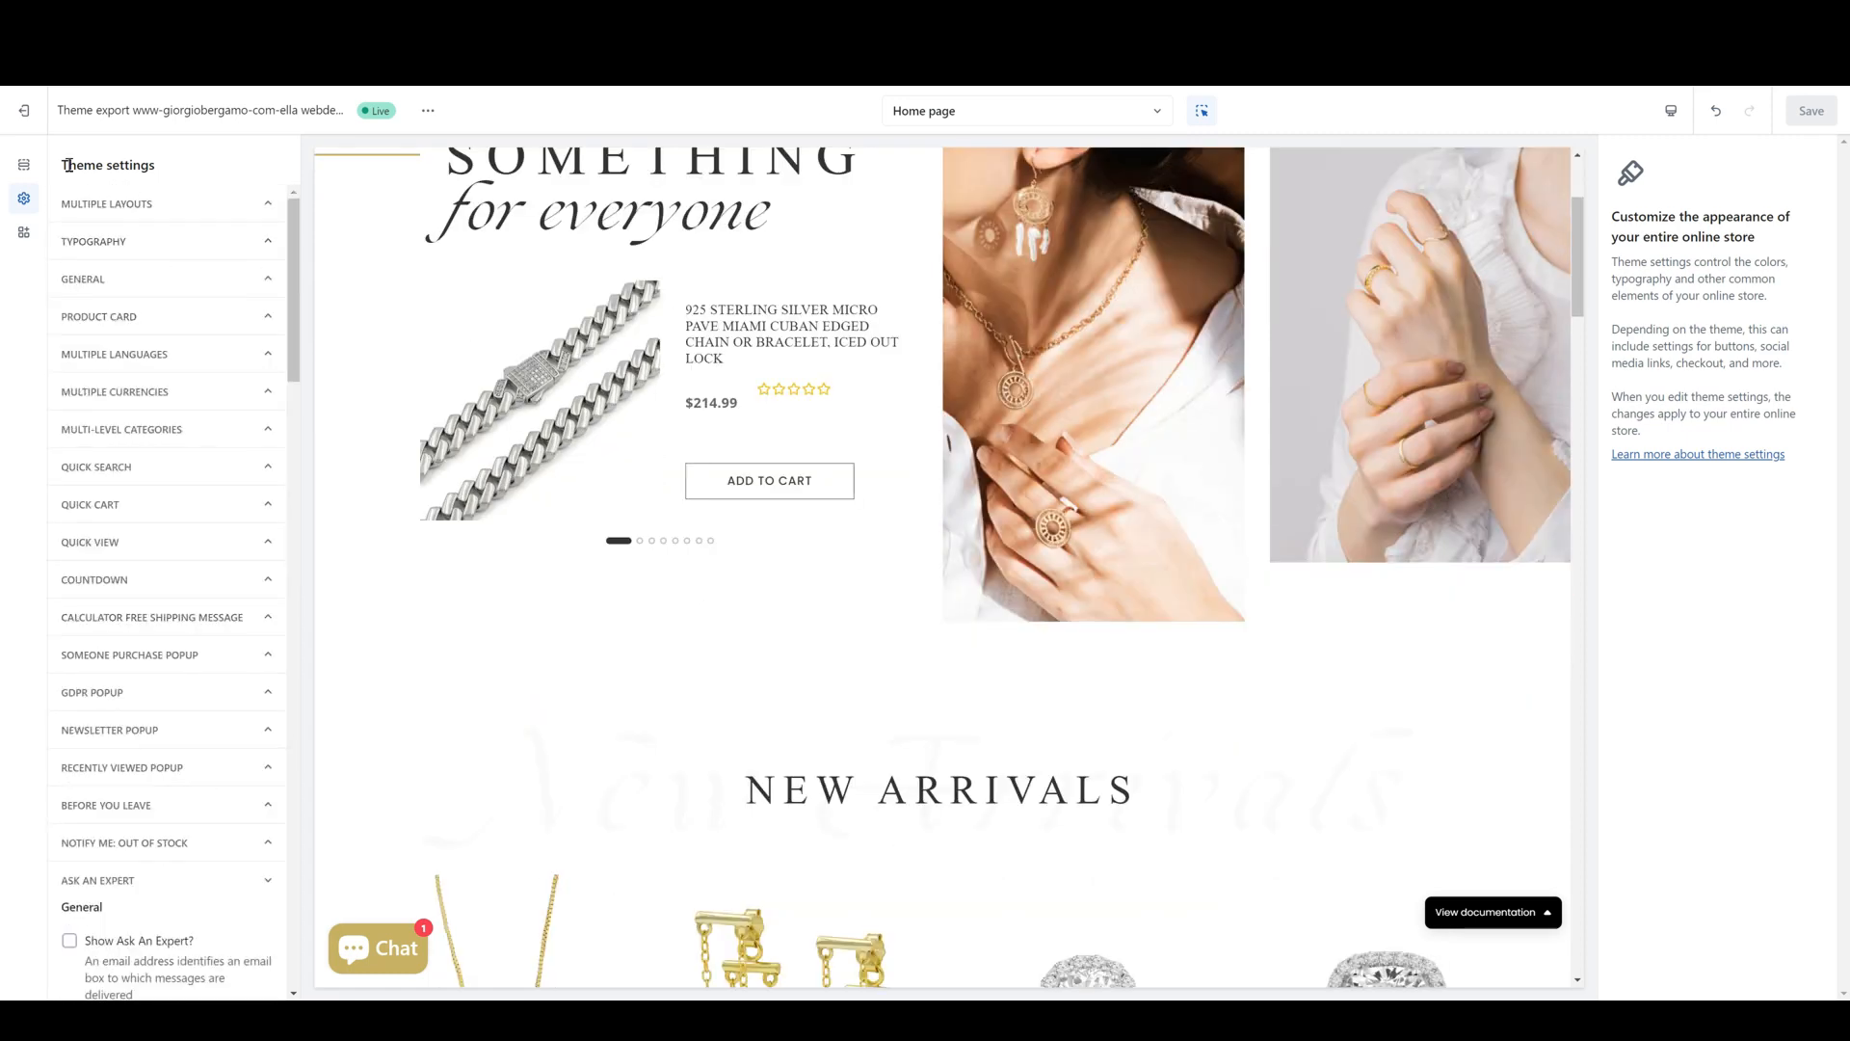
# - Return to the home page sections and inspect Home best seller splide, Home collections and its Embrace Your Sign block
pyautogui.click(24, 164)
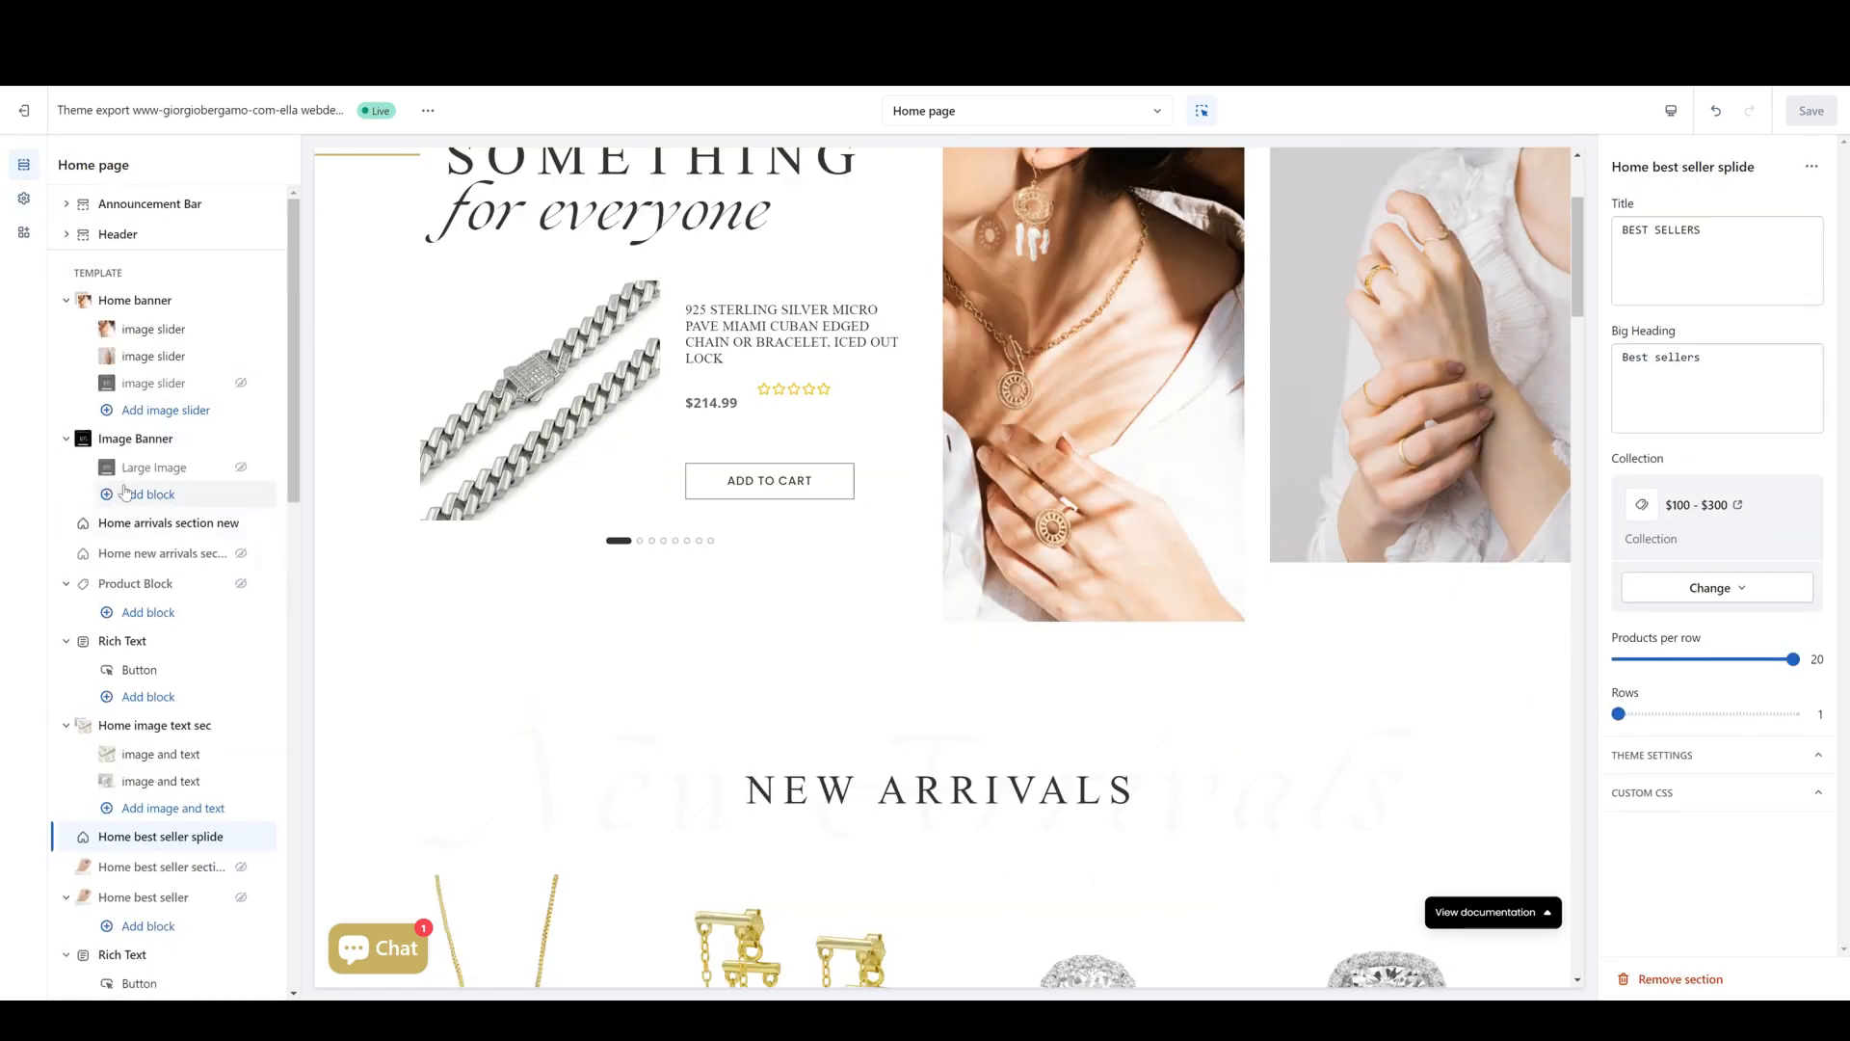
pyautogui.click(121, 836)
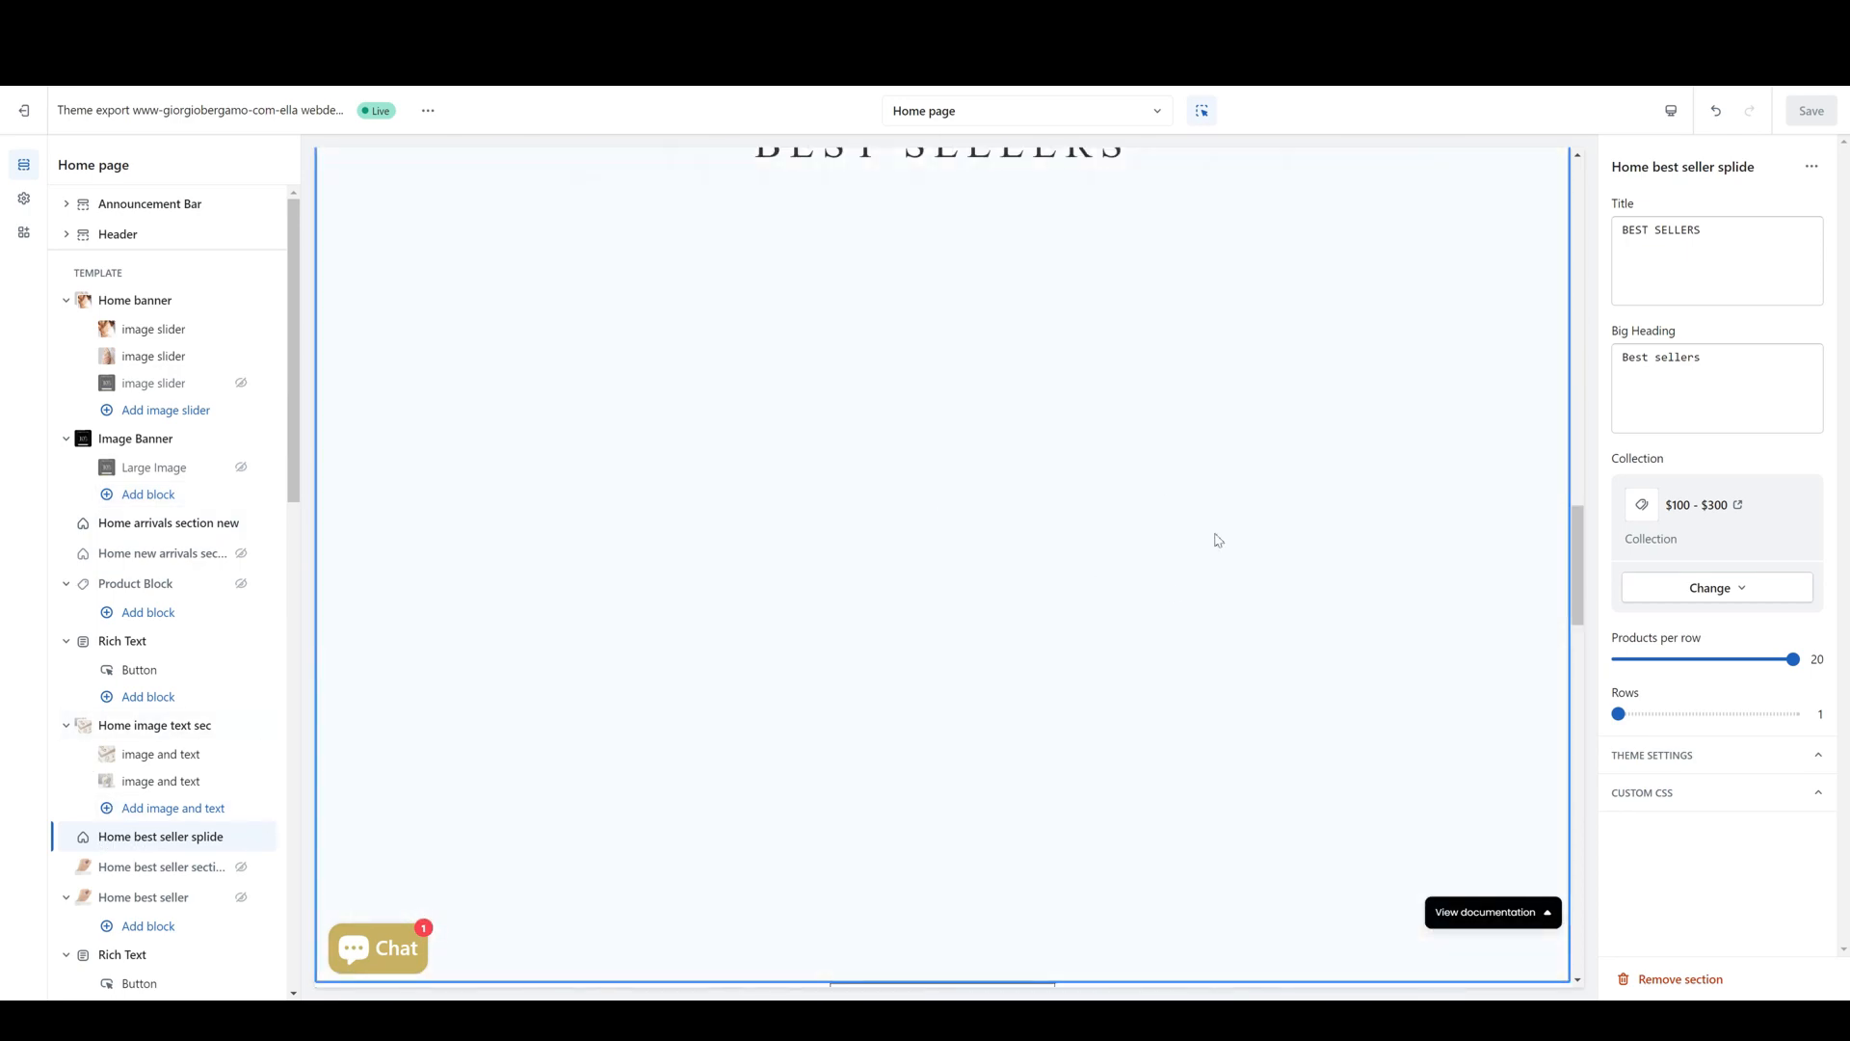
pyautogui.scroll(-7, 1108, 675)
pyautogui.click(1169, 650)
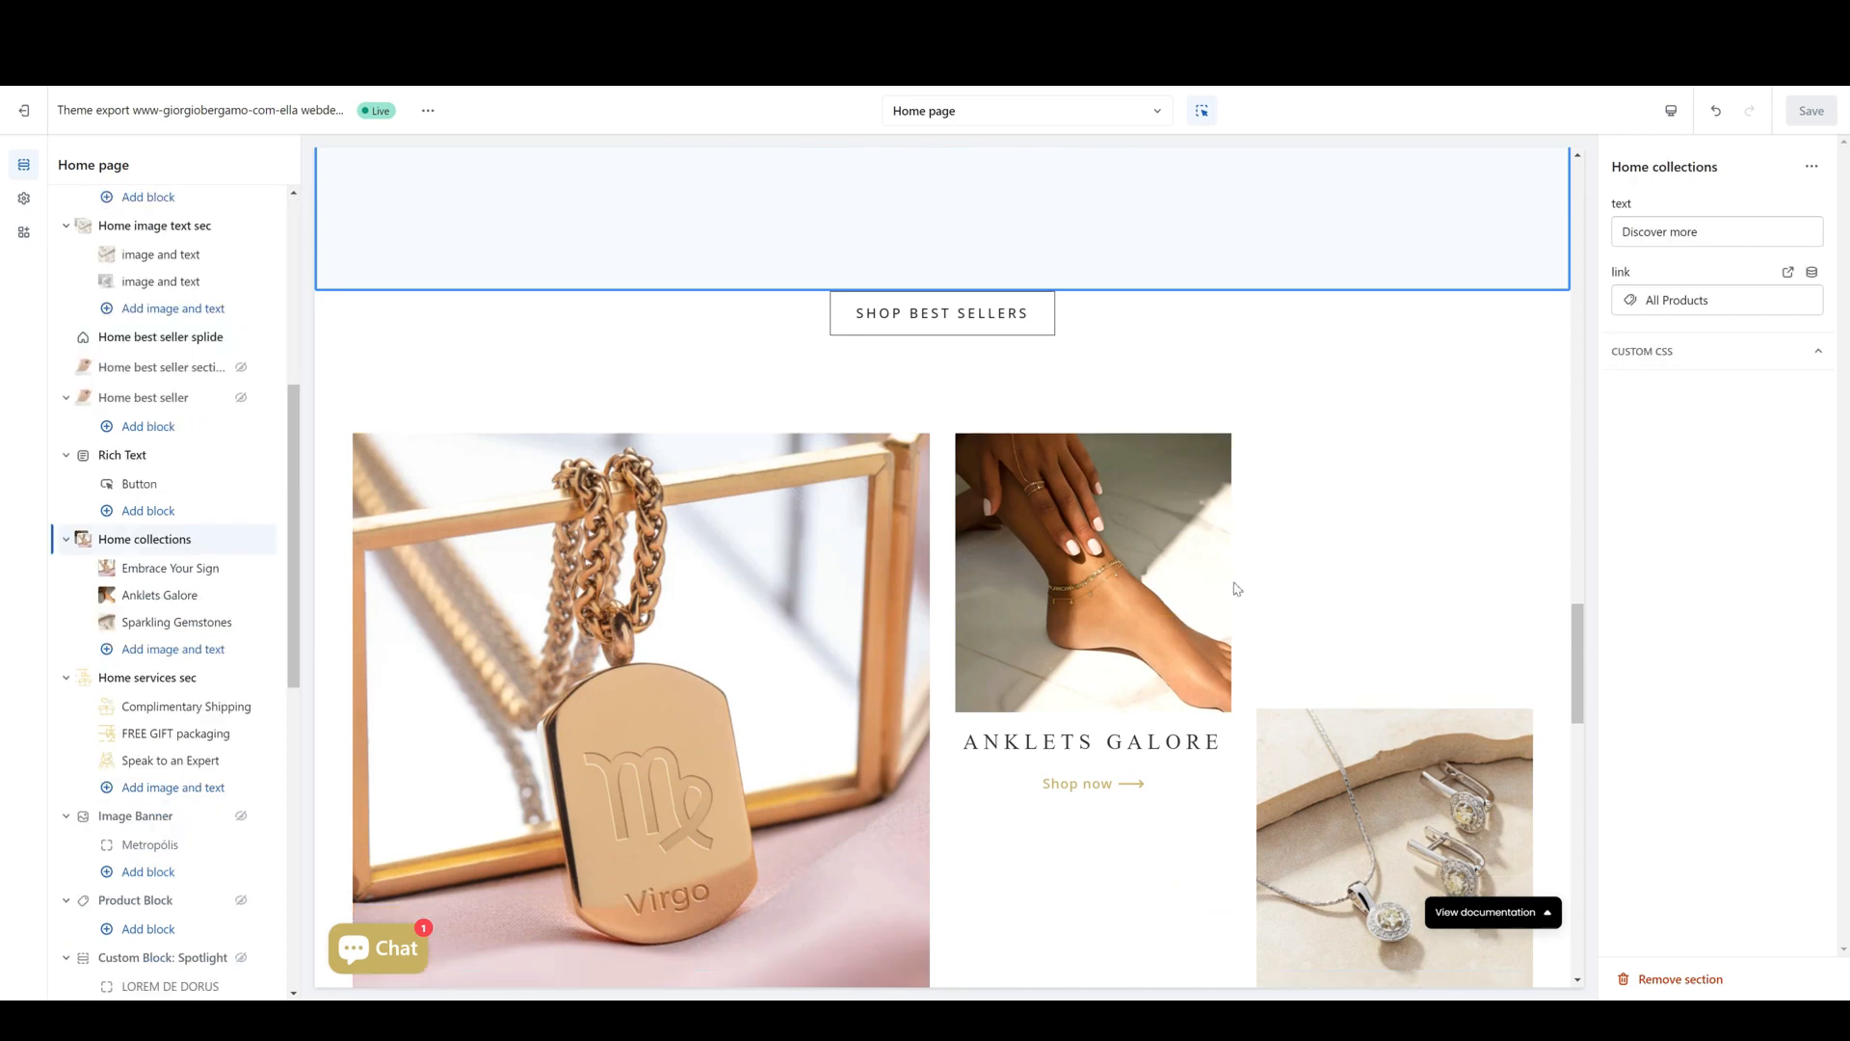
pyautogui.click(185, 573)
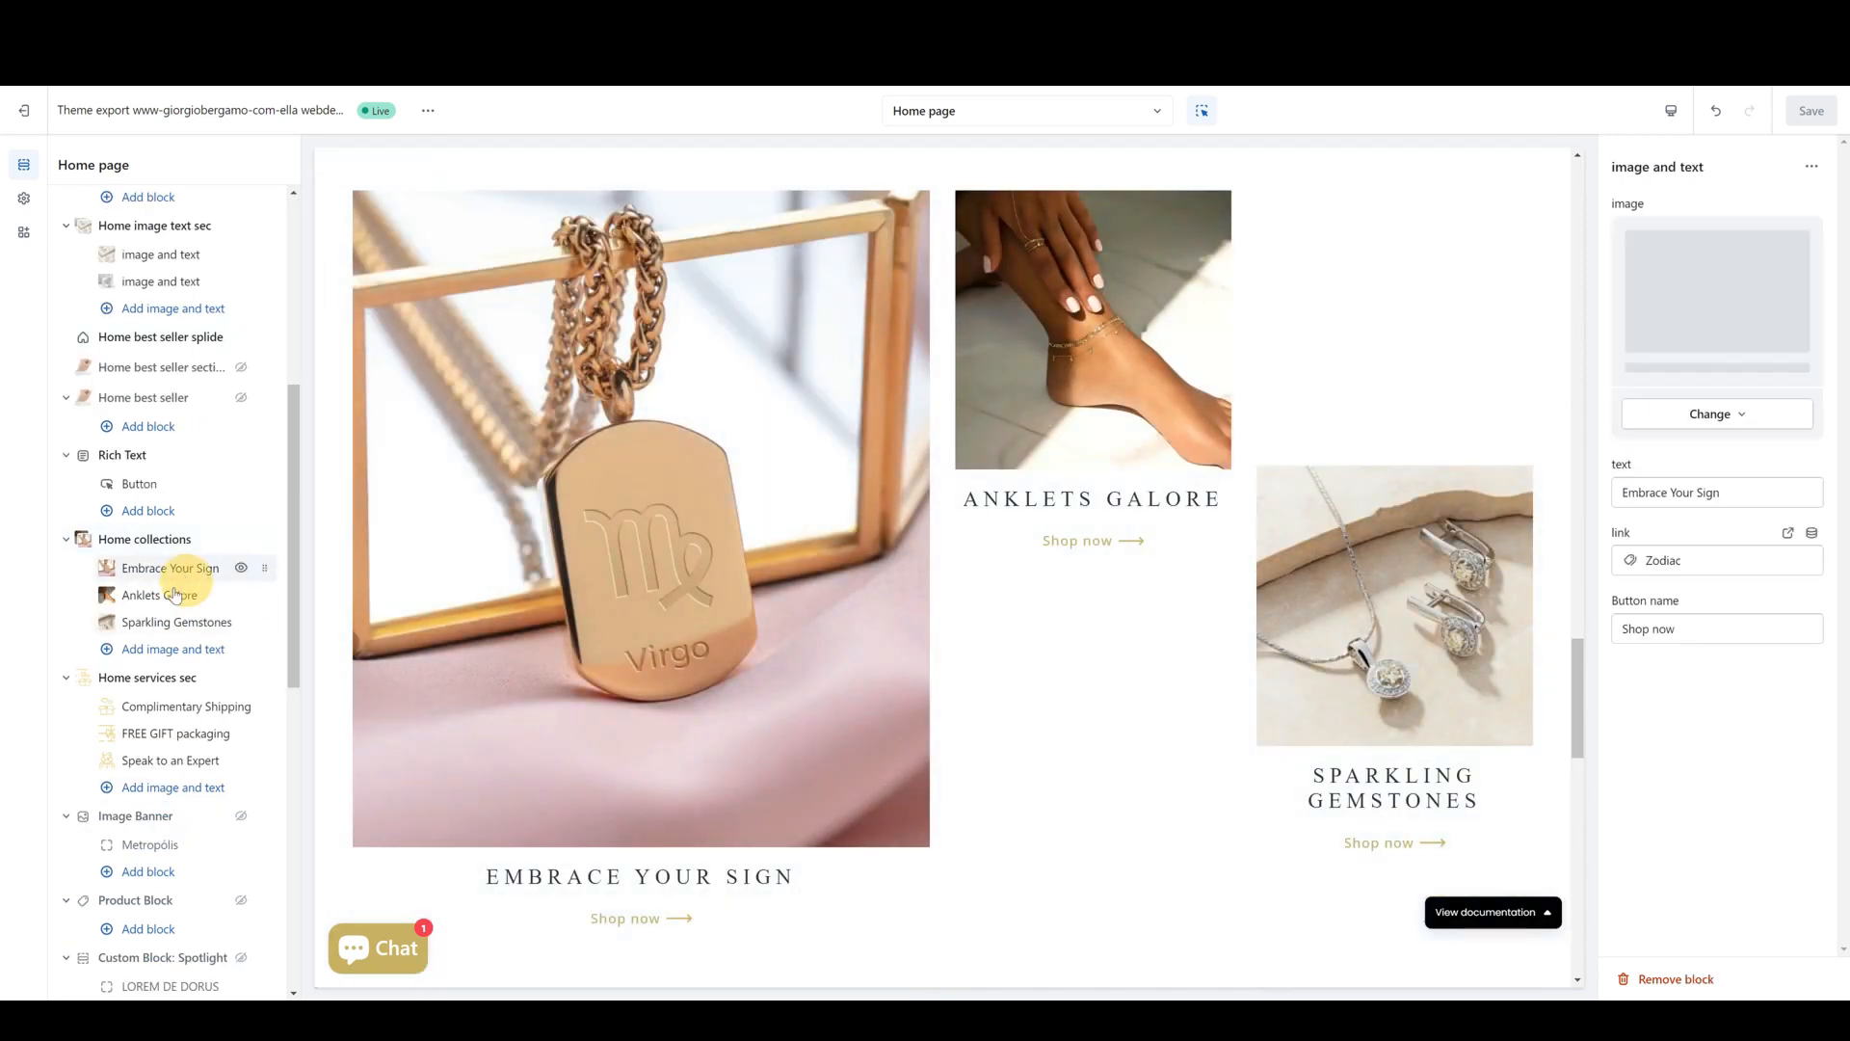
# - Open the Gold collection under Necklaces from the storefront menu in the preview and dismiss the newsletter popup and link prompt
pyautogui.scroll(20, 1218, 483)
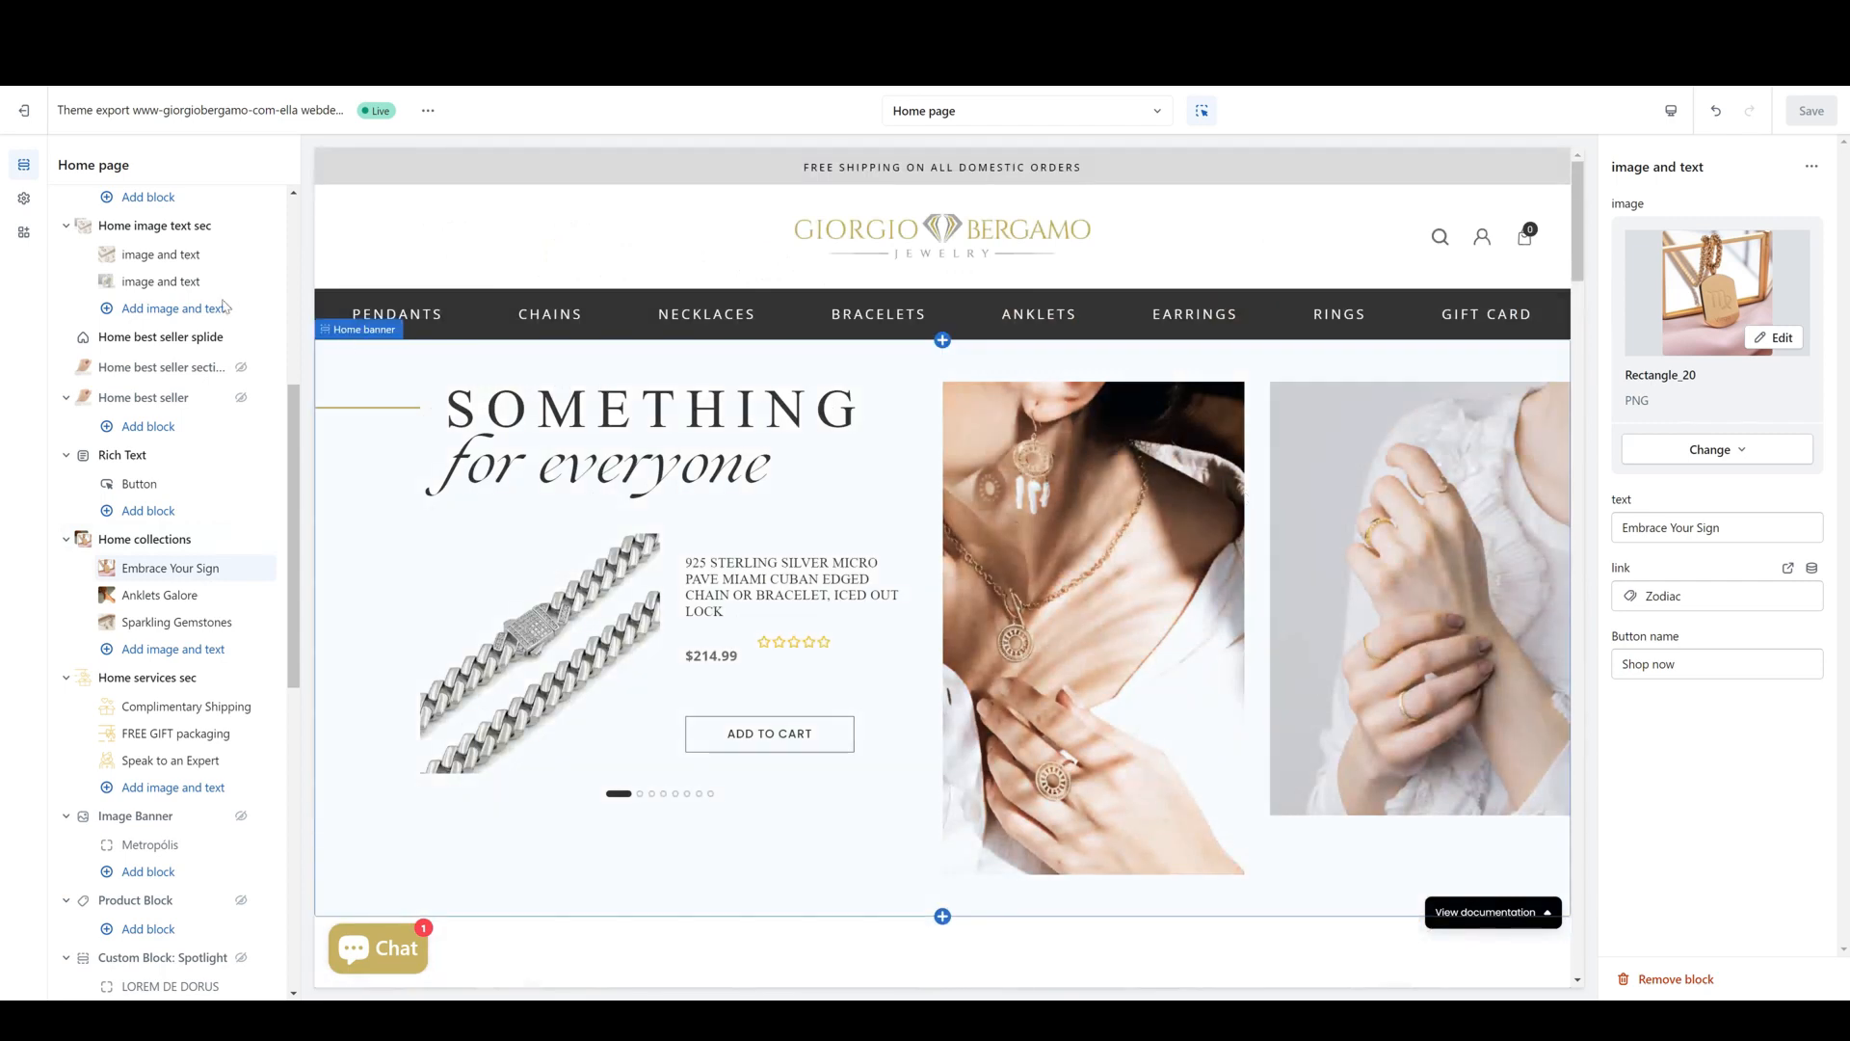
pyautogui.moveTo(706, 316)
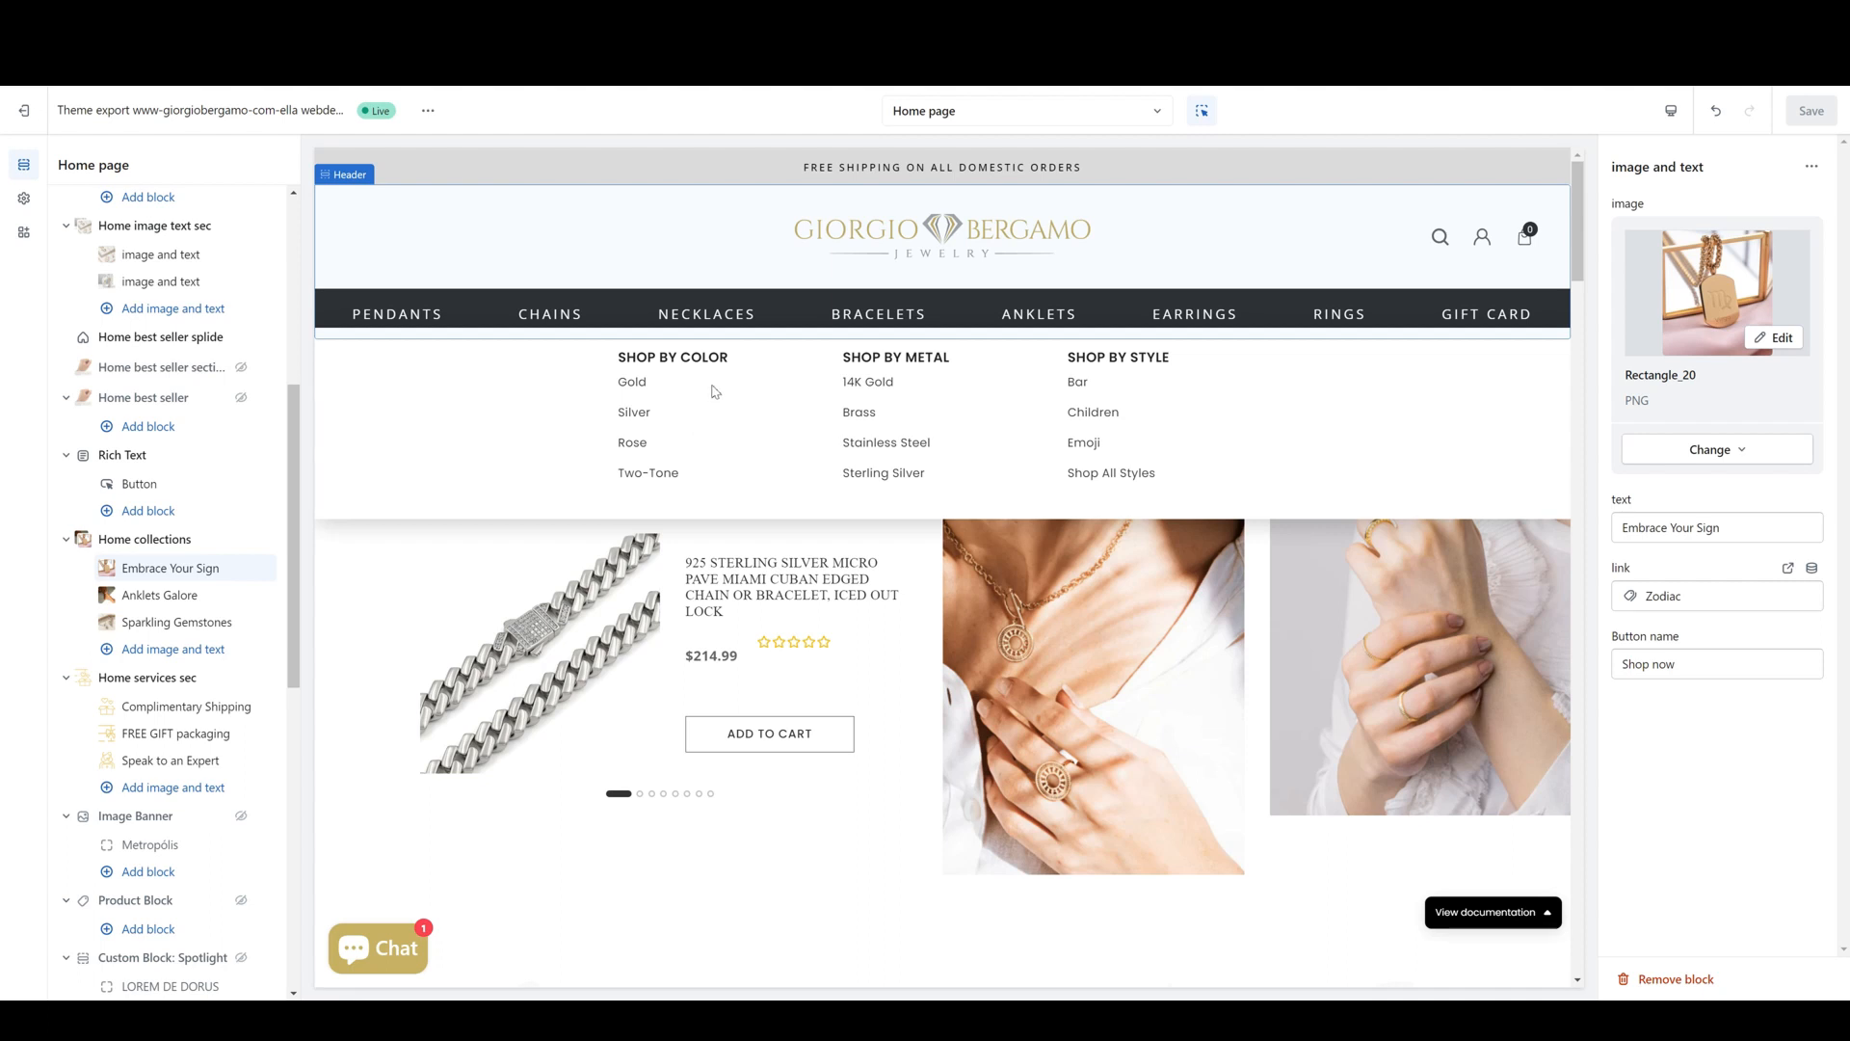
pyautogui.click(632, 385)
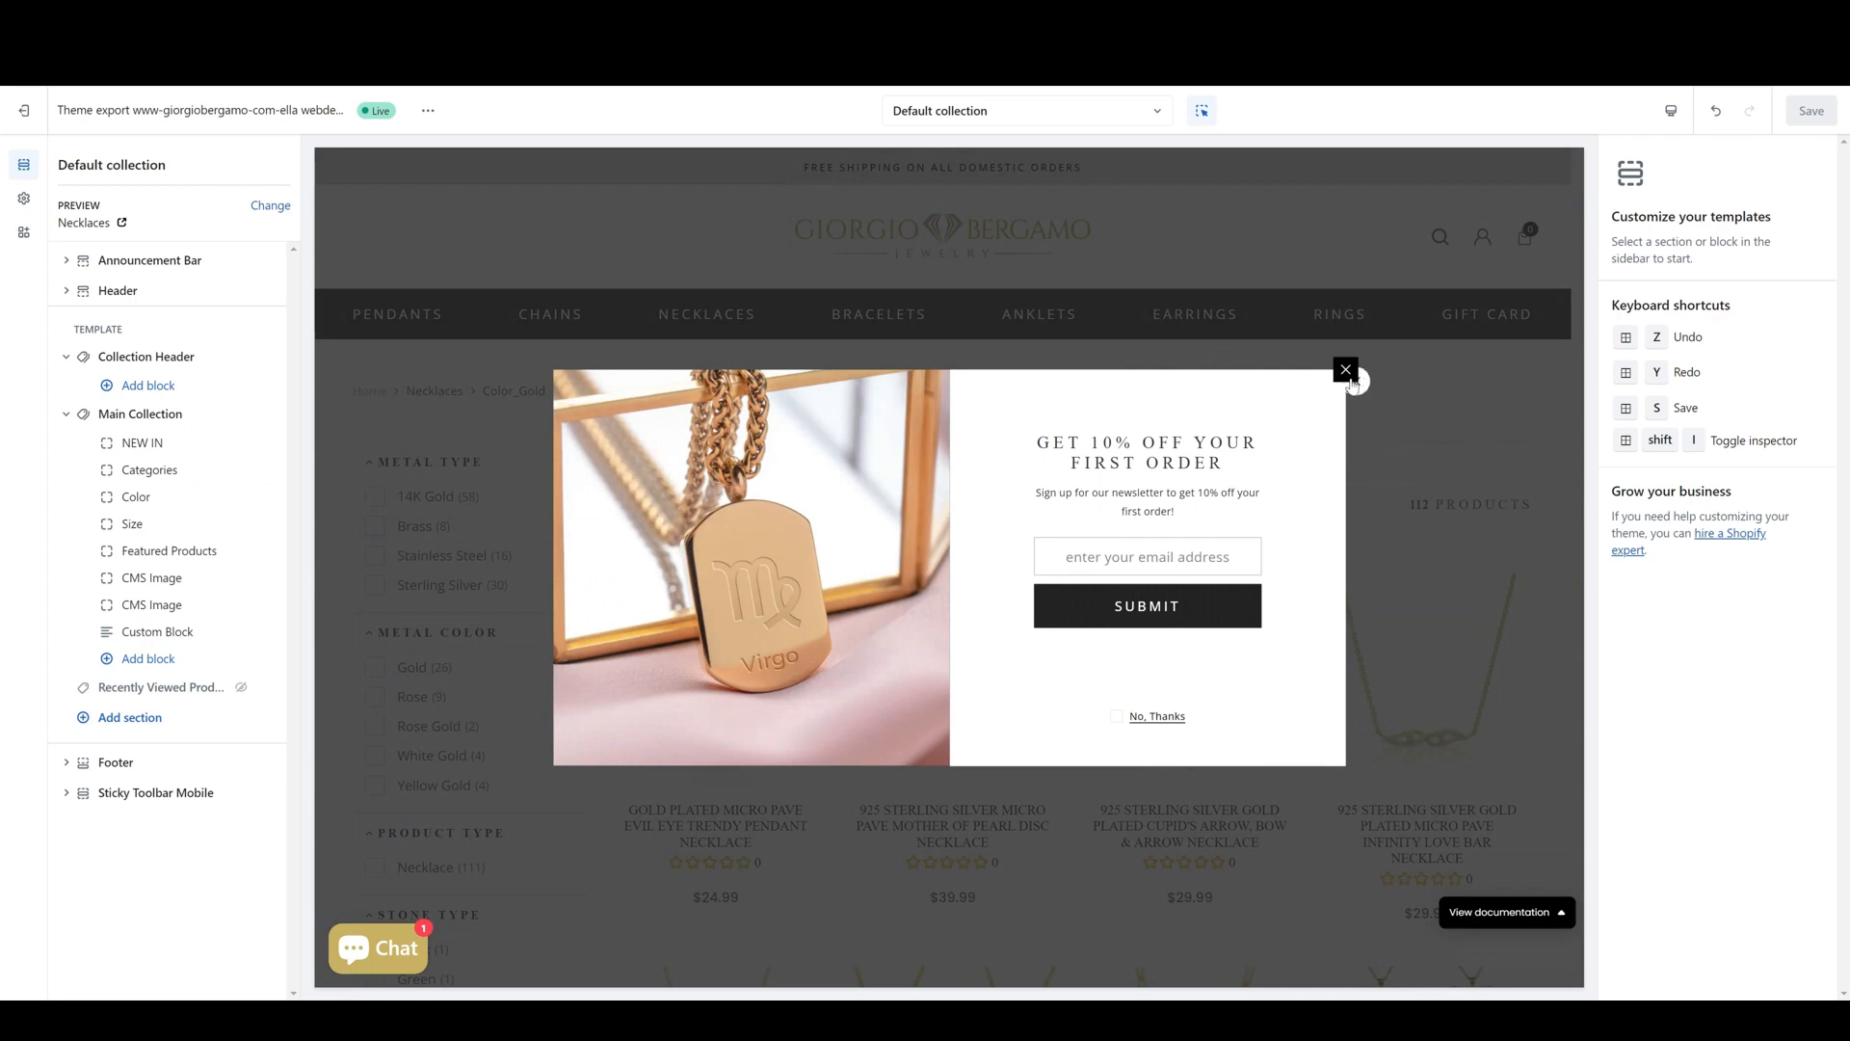
pyautogui.click(1353, 382)
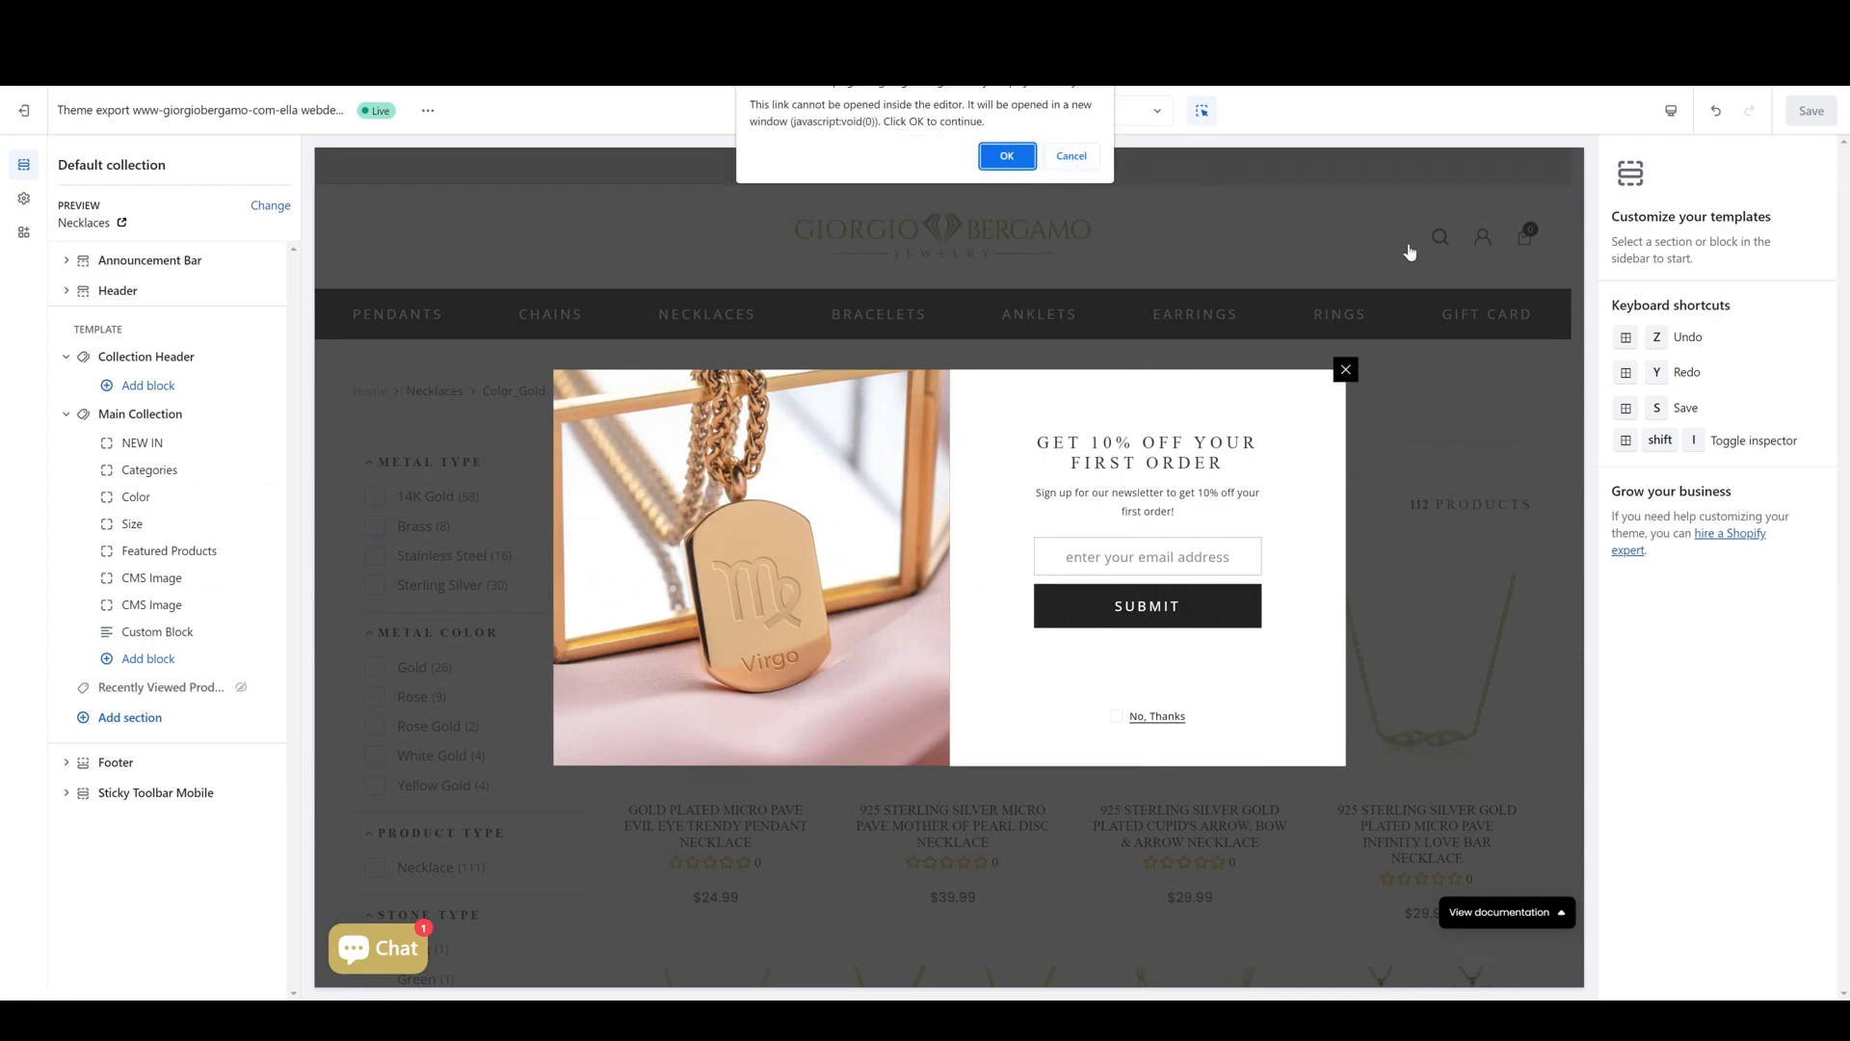
pyautogui.click(1072, 155)
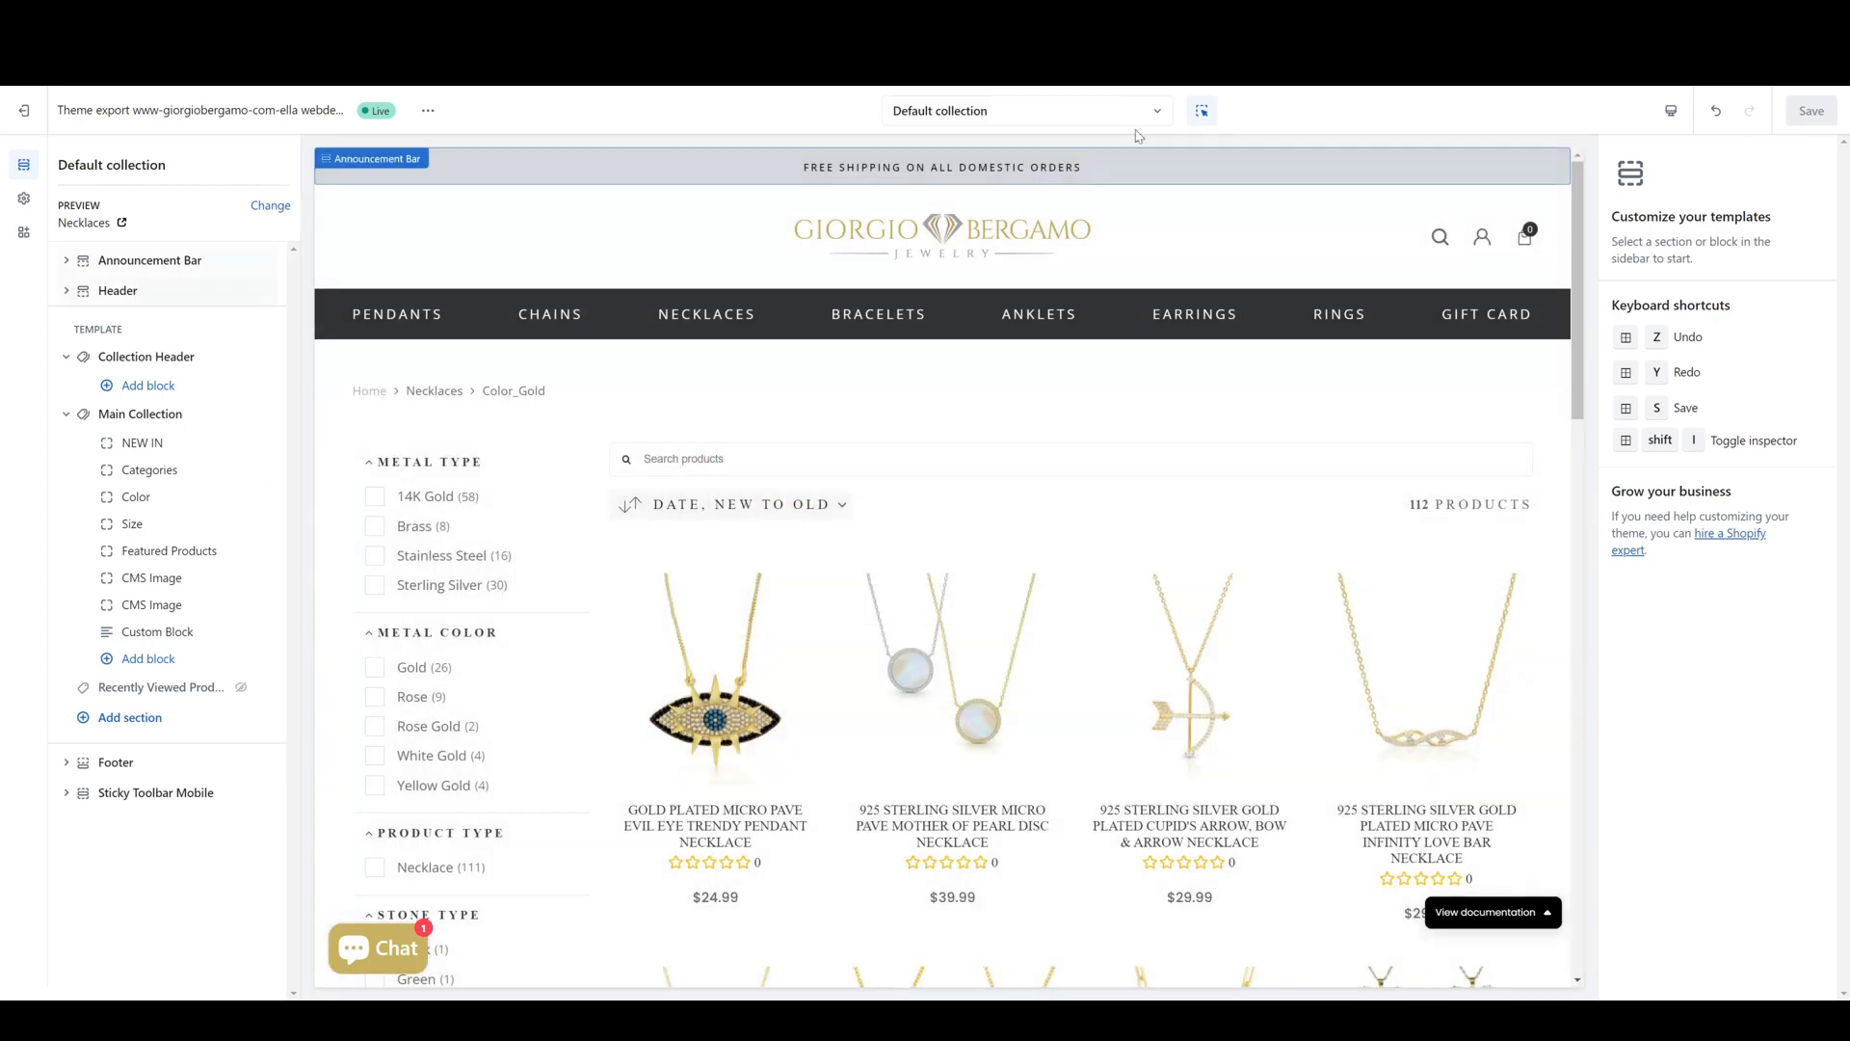
# - Switch the editor to the Default product template and look through its sections and blocks
pyautogui.click(1076, 119)
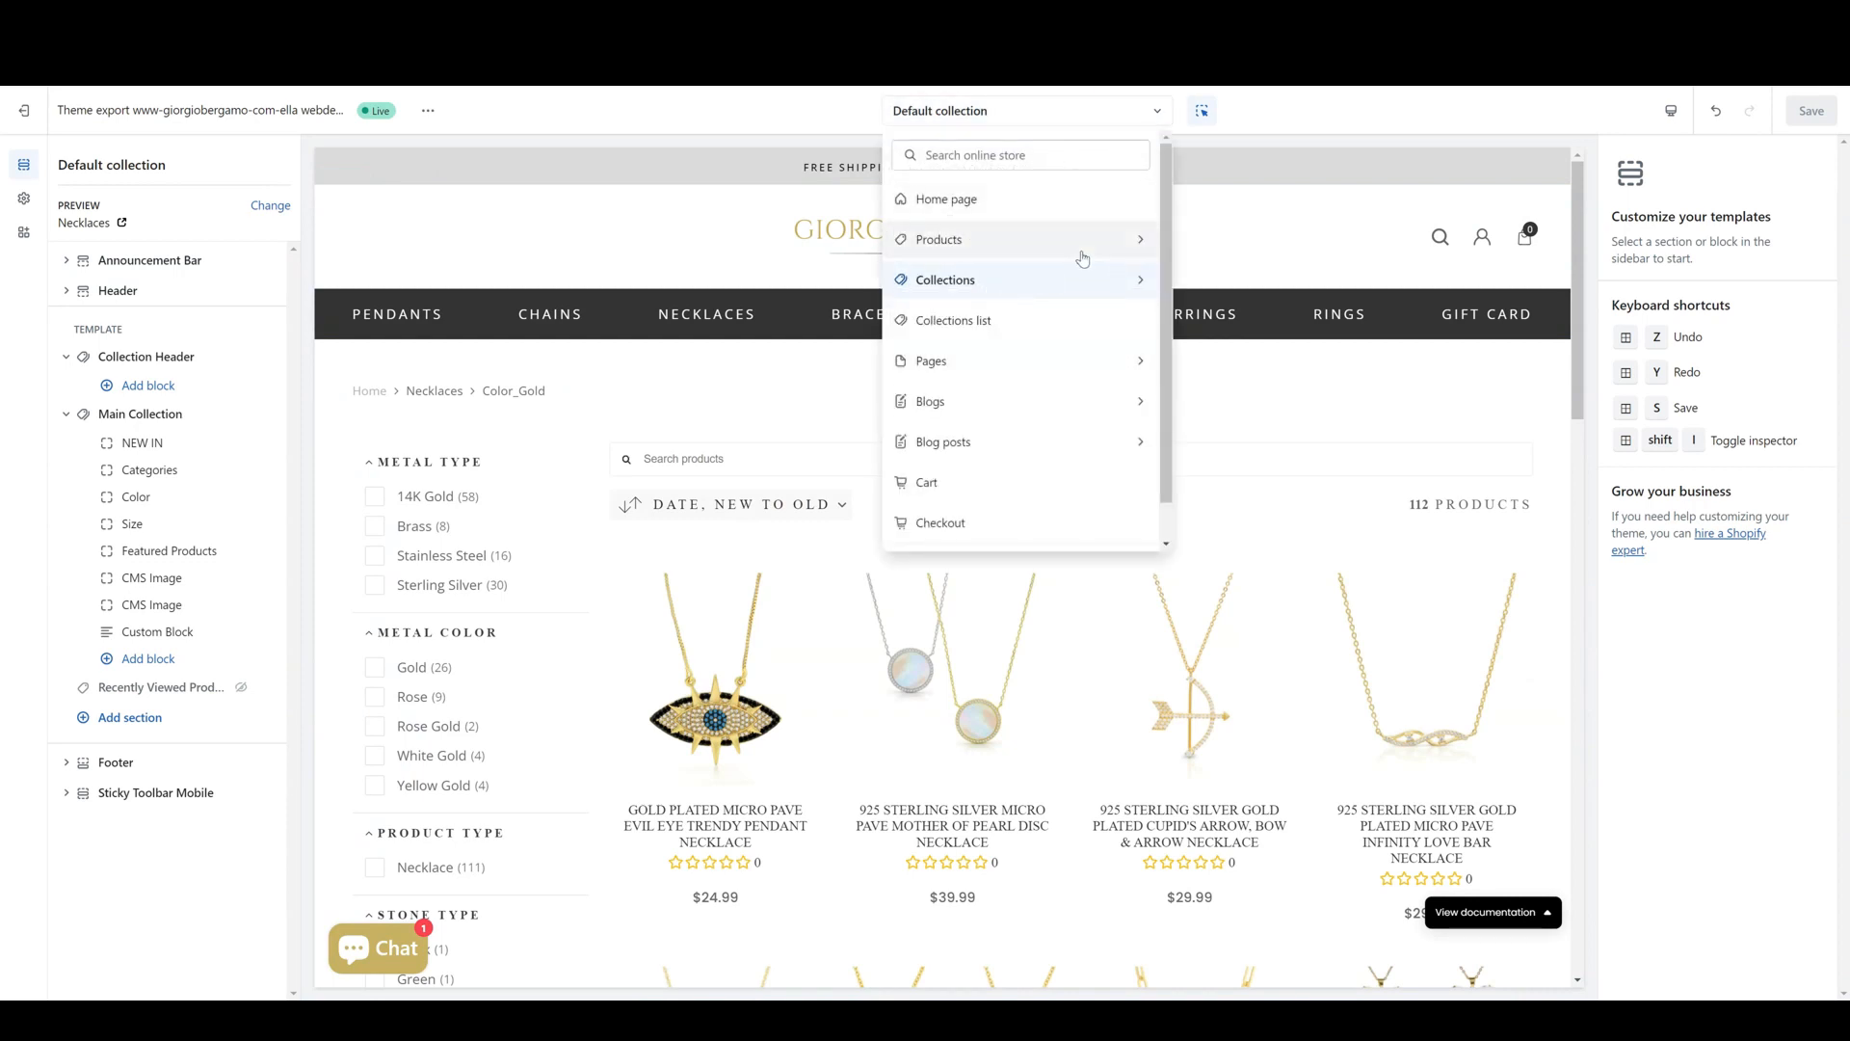
pyautogui.click(992, 245)
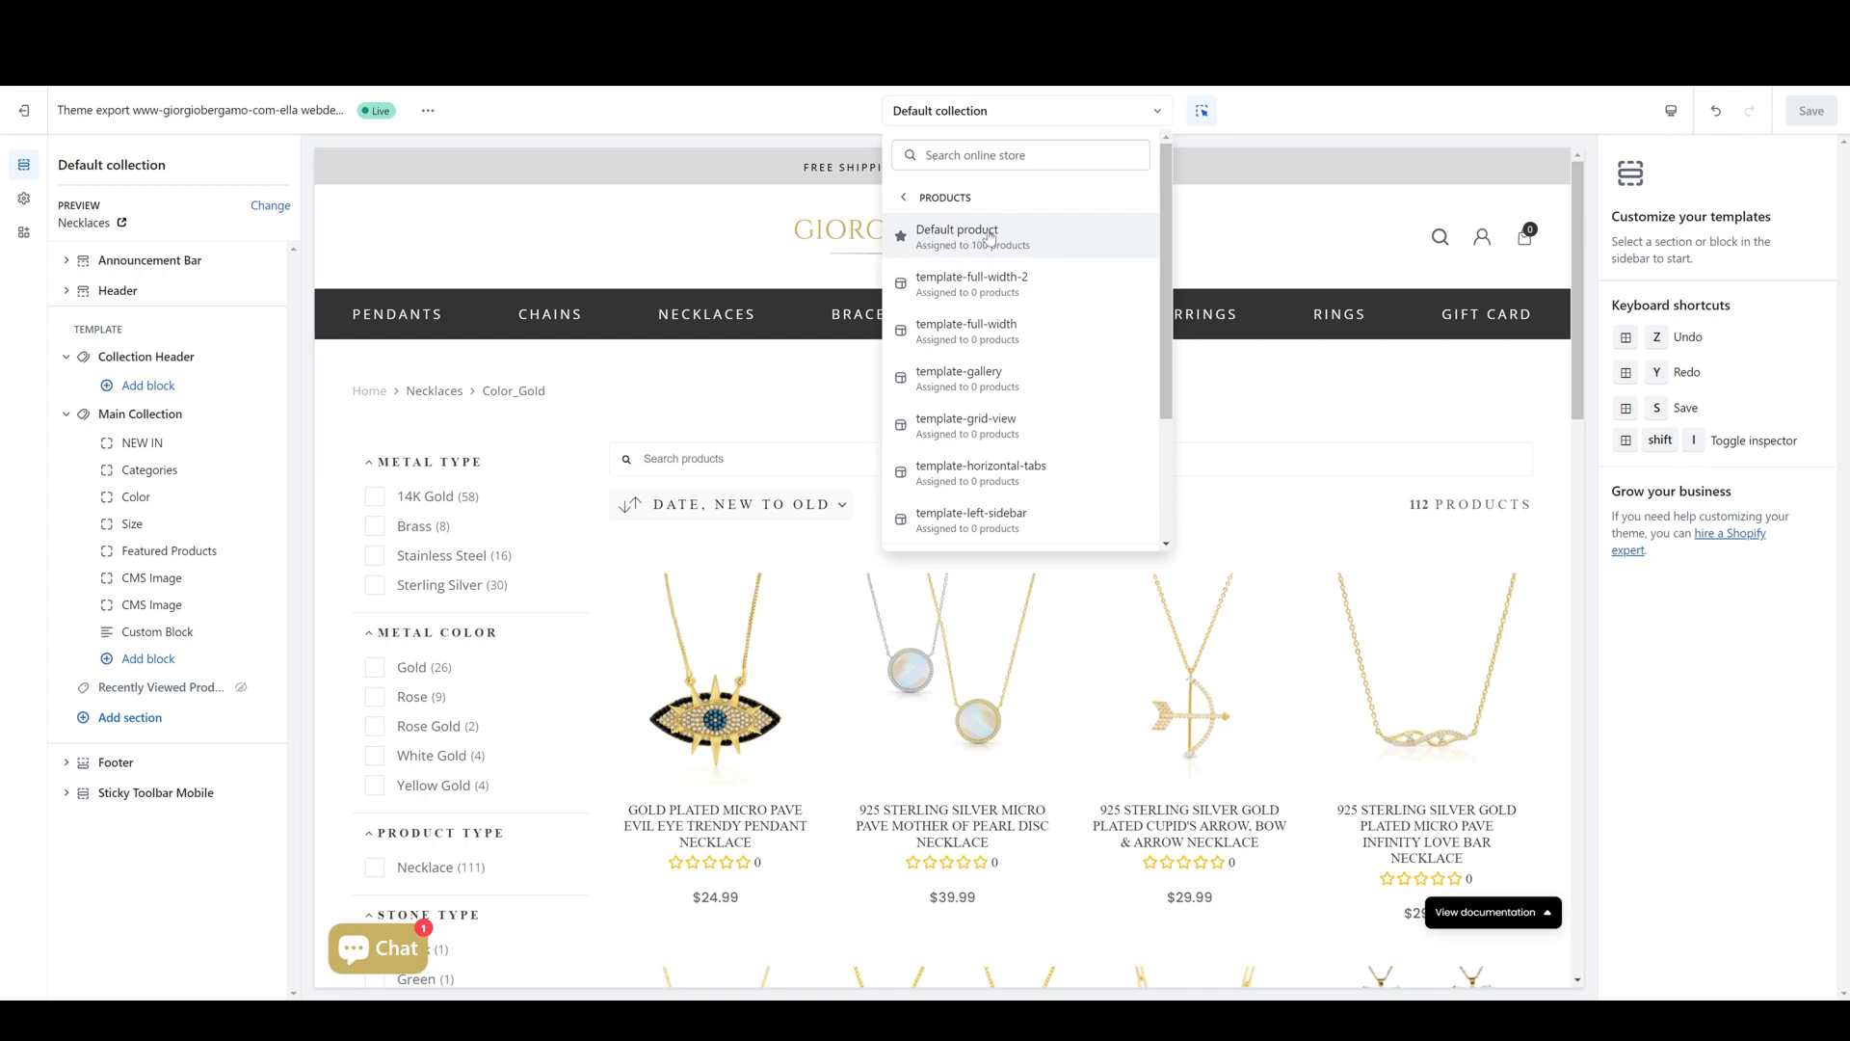
pyautogui.click(1044, 242)
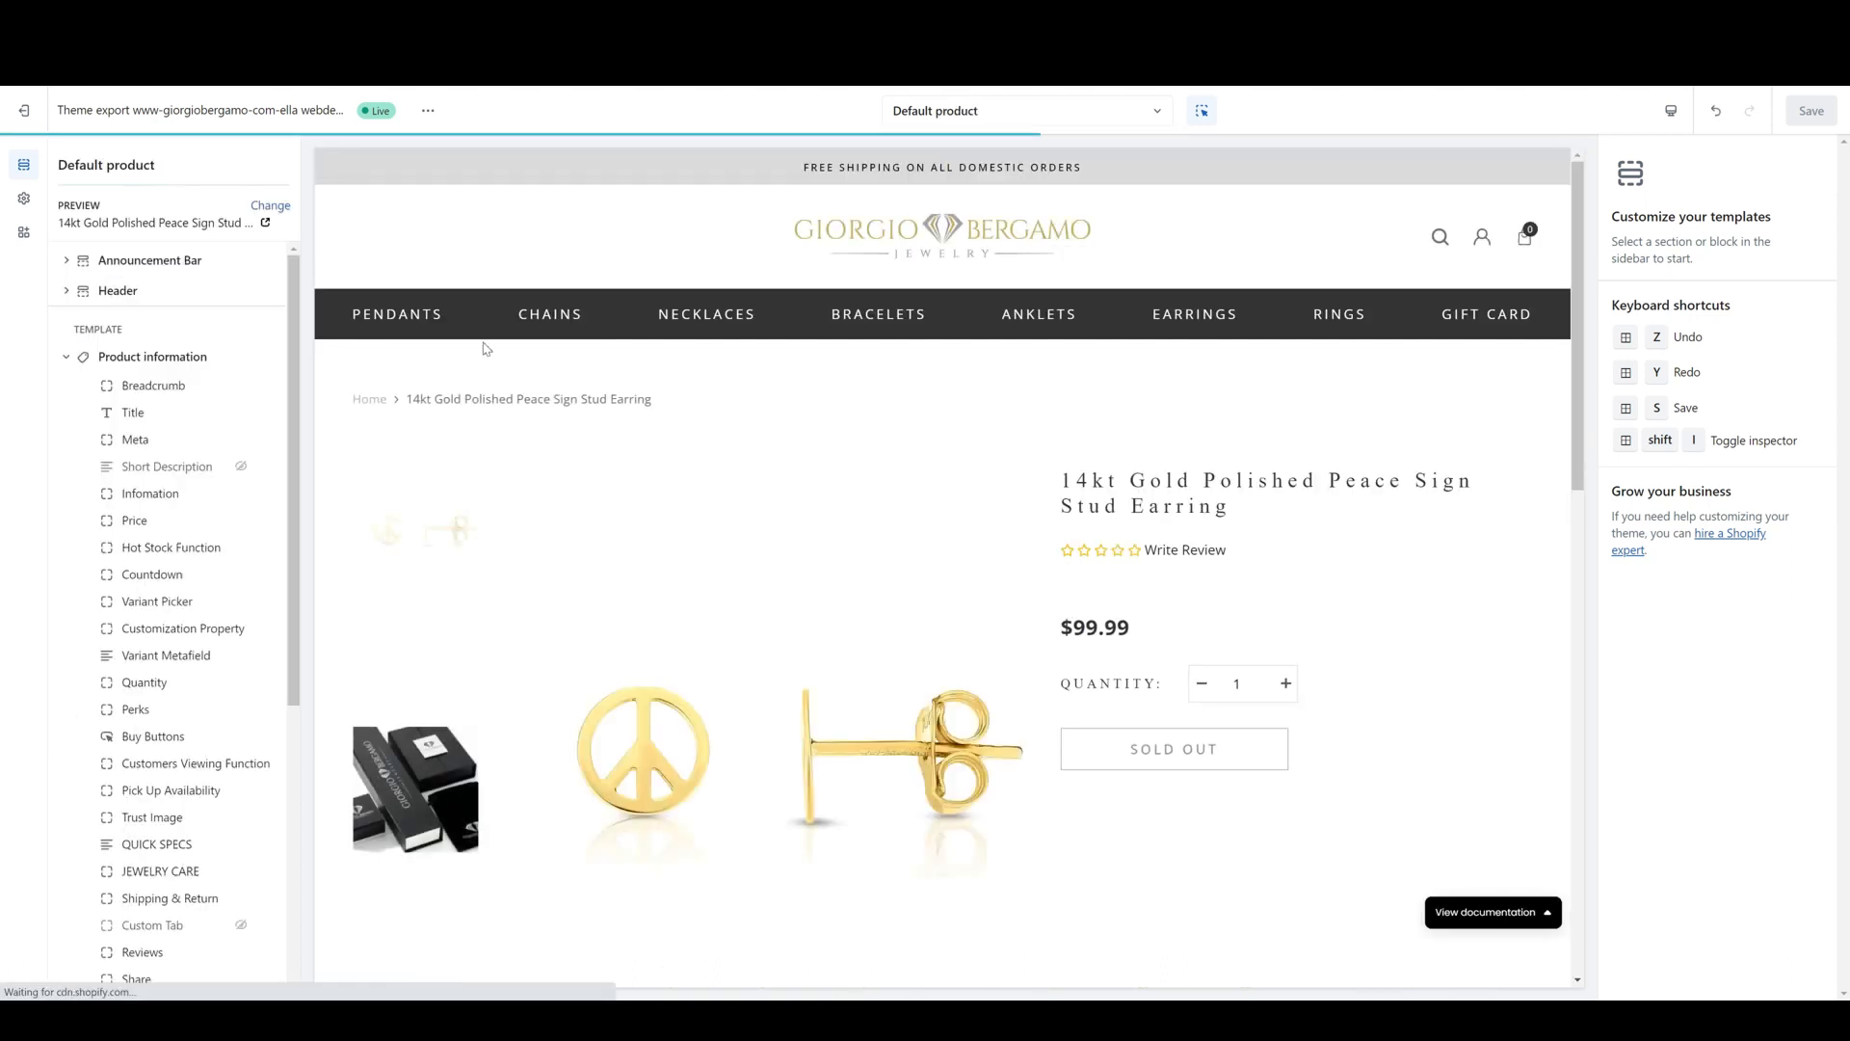
pyautogui.scroll(-3, 203, 450)
pyautogui.scroll(-2, 203, 450)
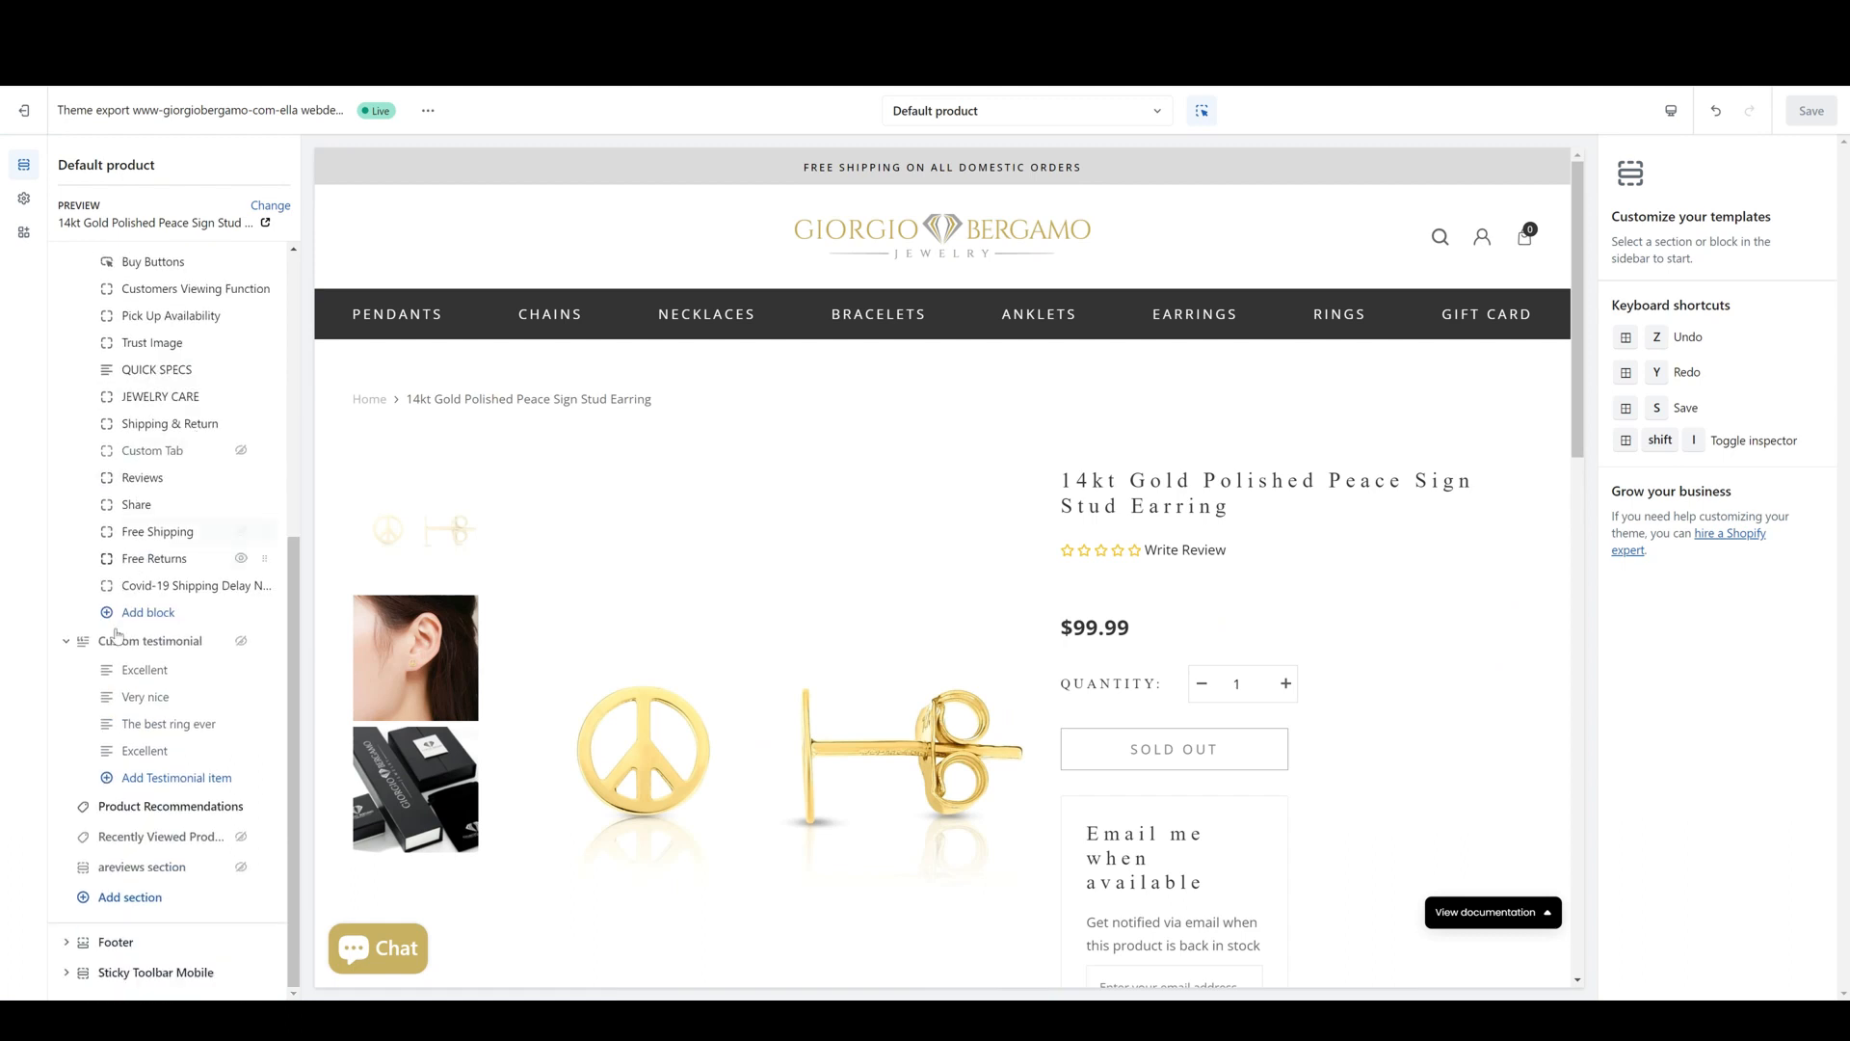
pyautogui.scroll(6, 203, 450)
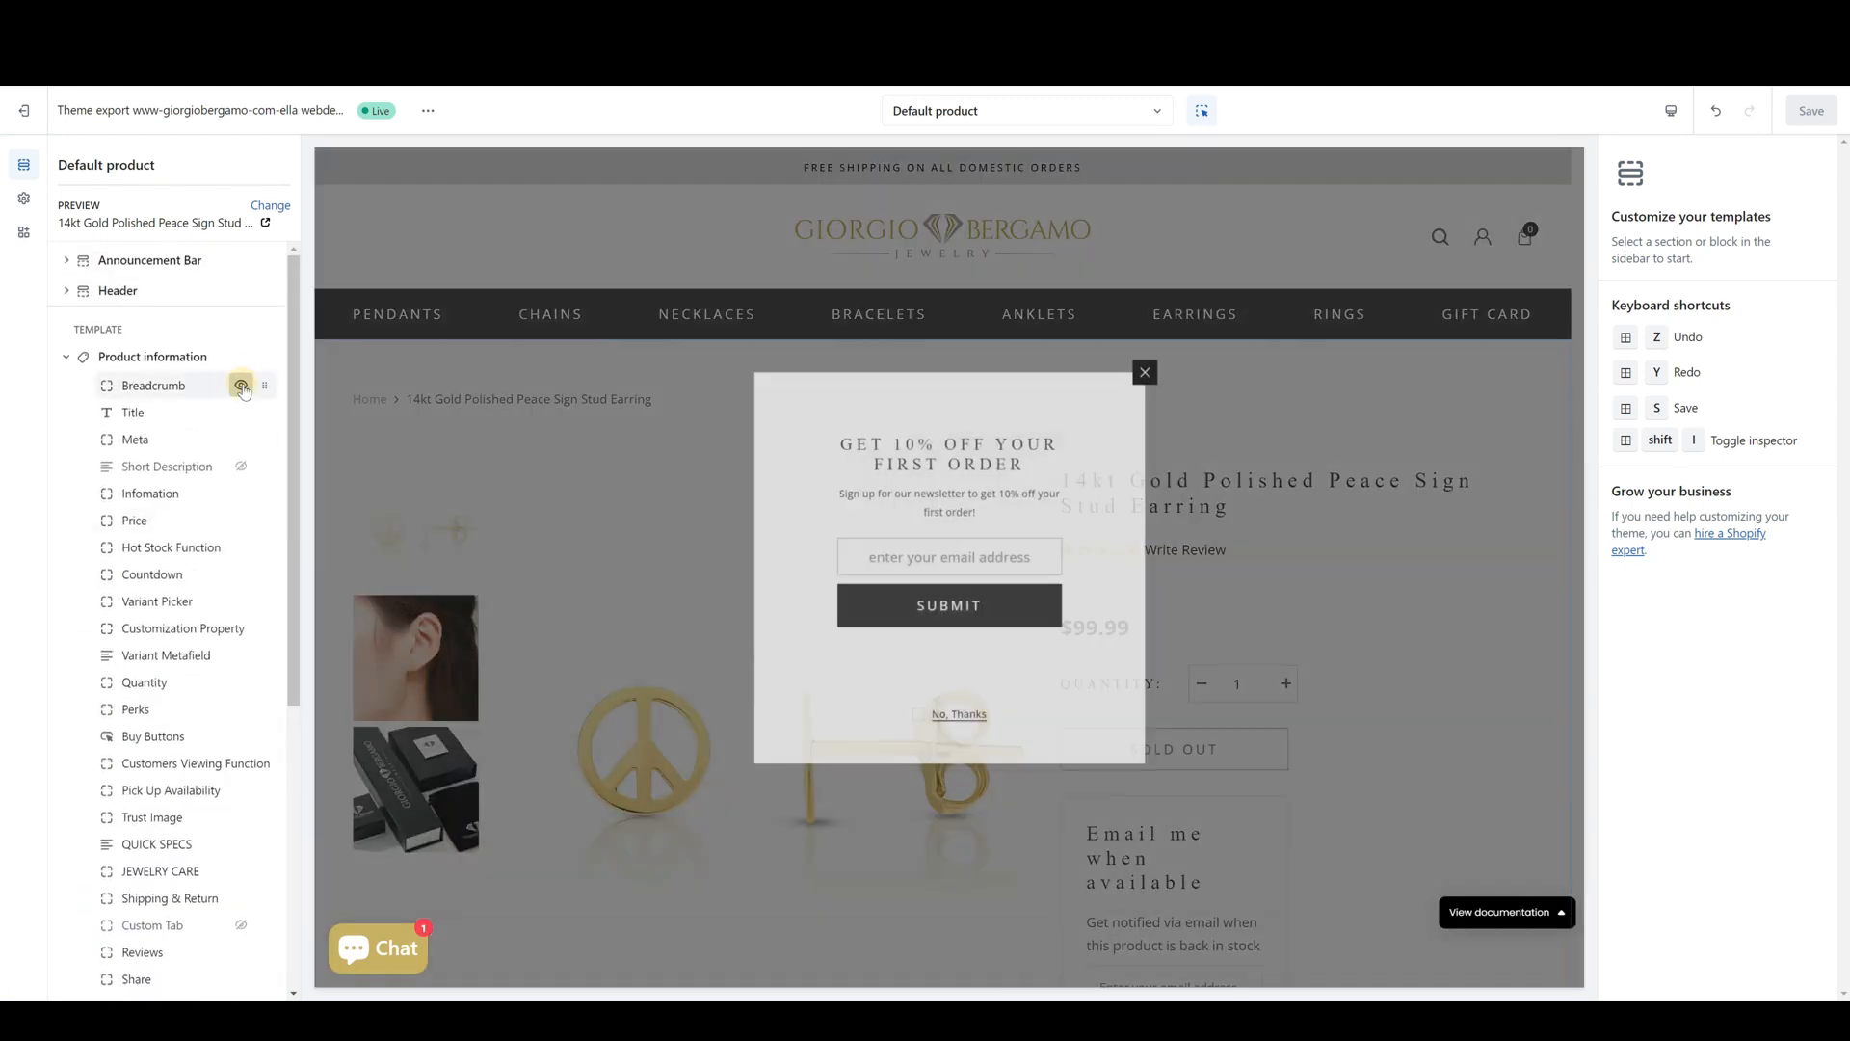
# - Hide the Breadcrumb block and move the Title block below Meta in the Product information section
pyautogui.click(240, 385)
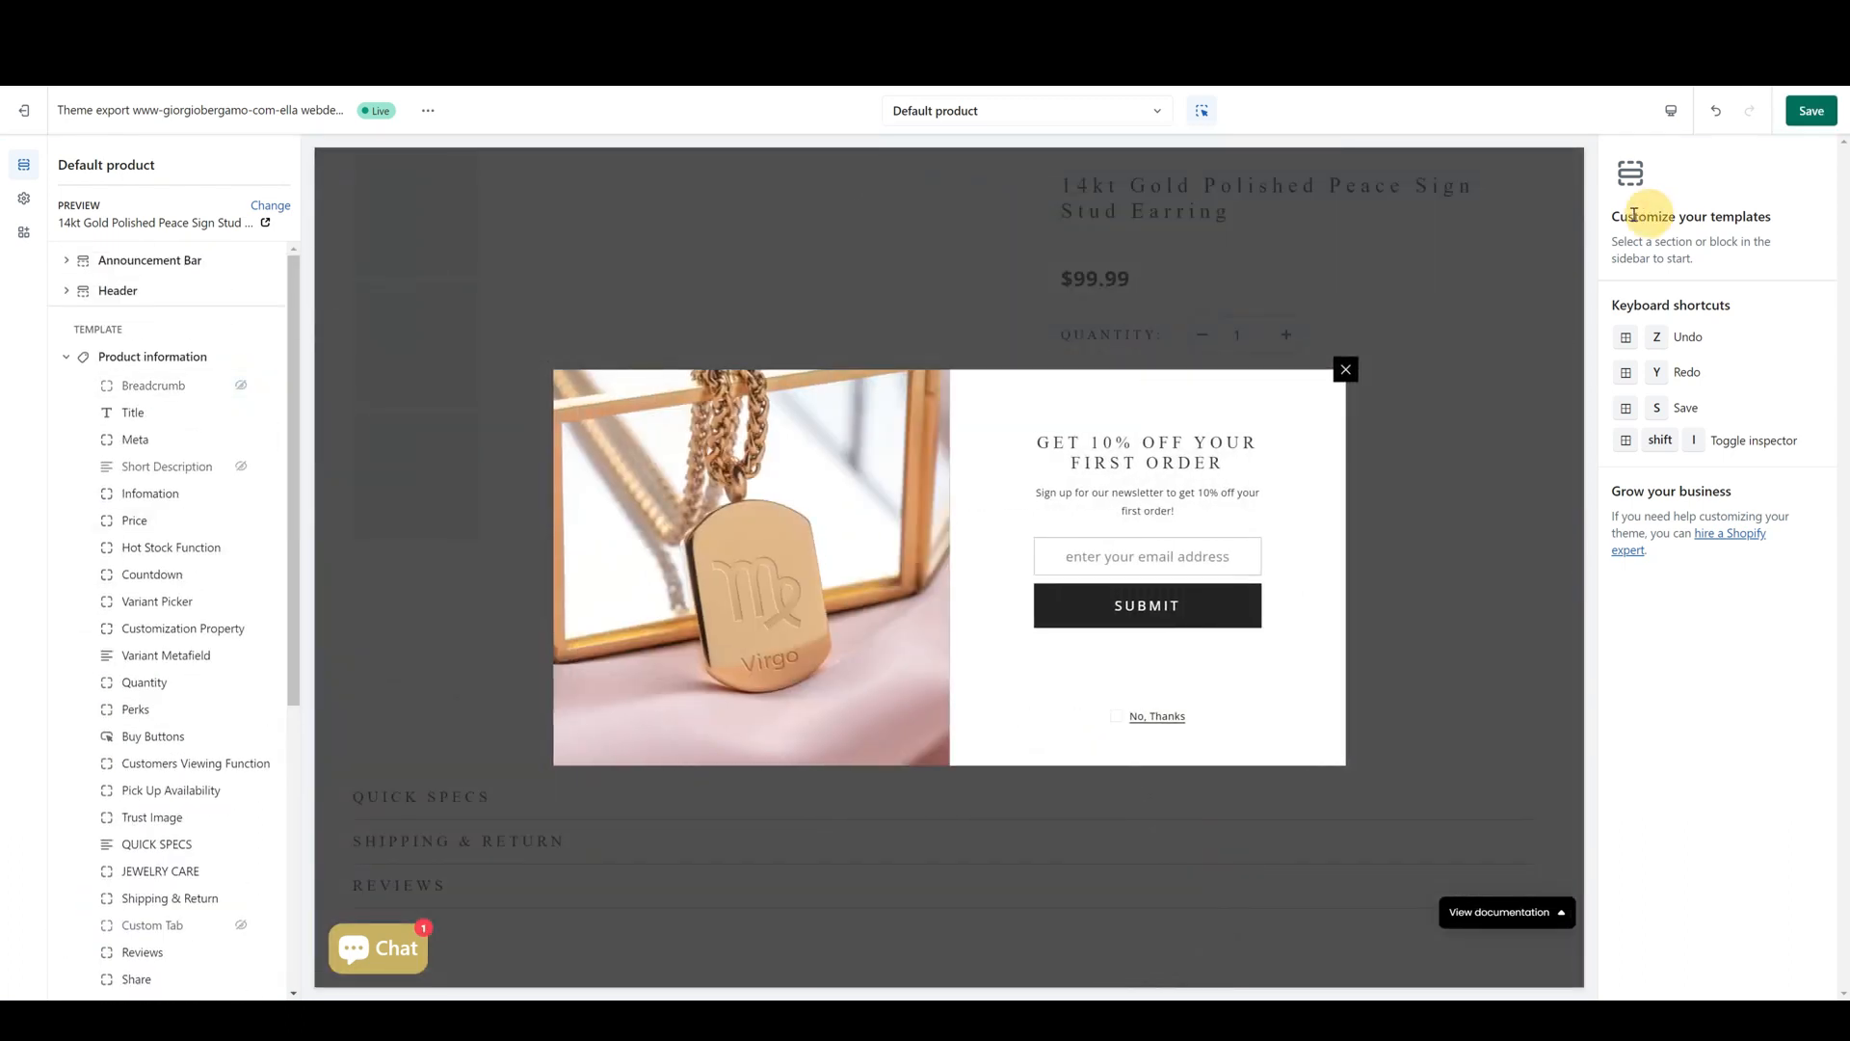
pyautogui.click(1433, 251)
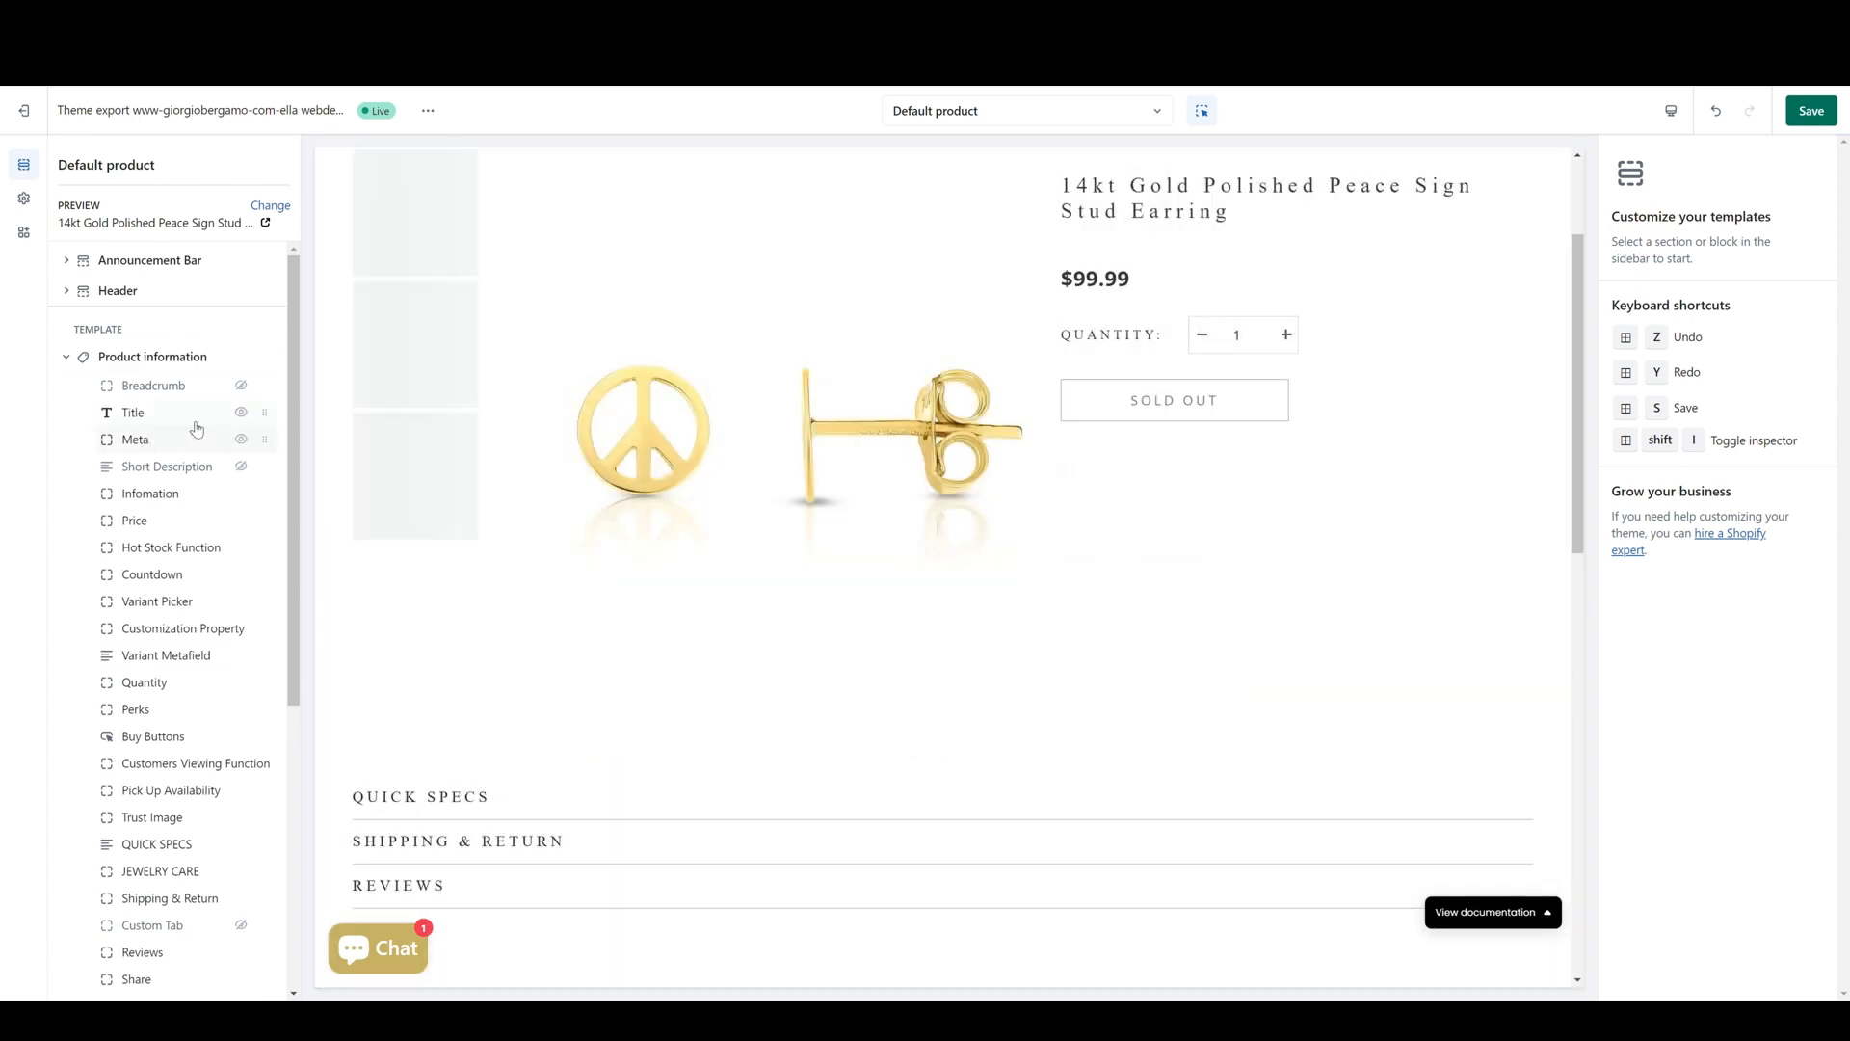
pyautogui.moveTo(260, 412); pyautogui.dragTo(179, 507)
pyautogui.scroll(-3, 179, 508)
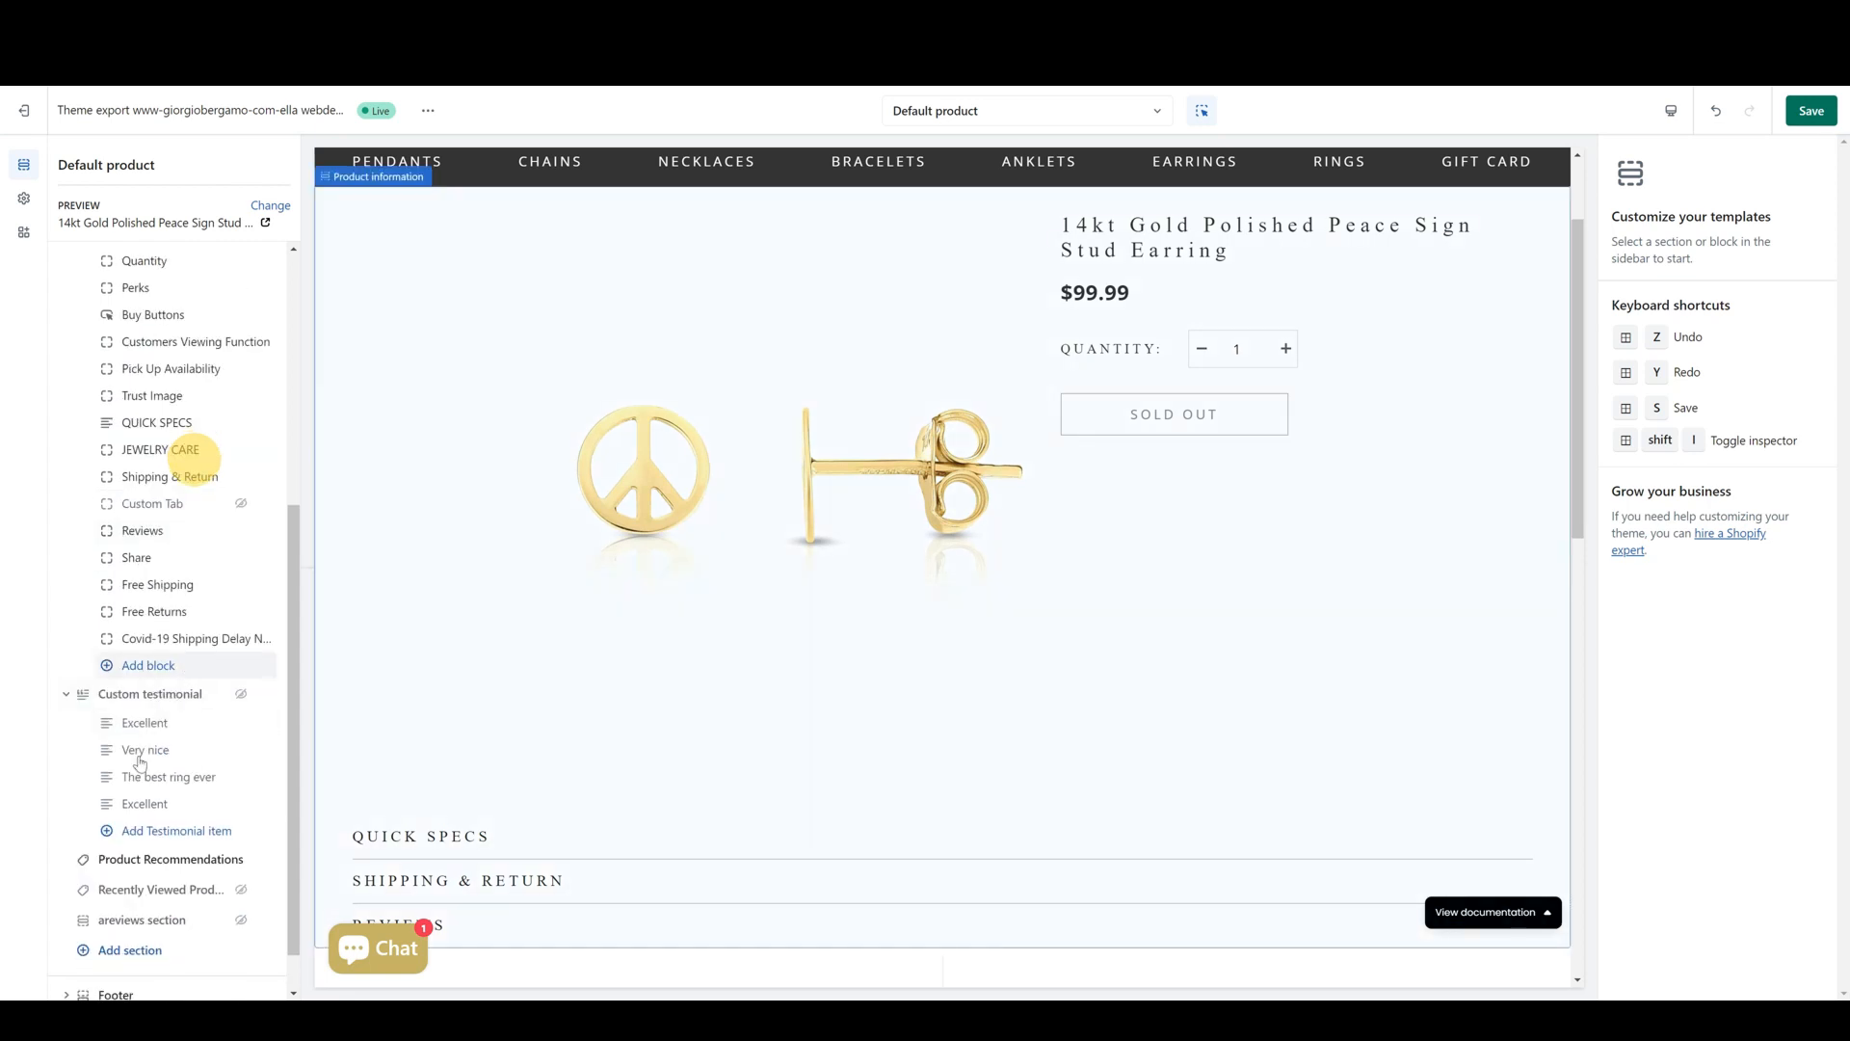
pyautogui.scroll(-1, 186, 667)
pyautogui.scroll(6, 145, 482)
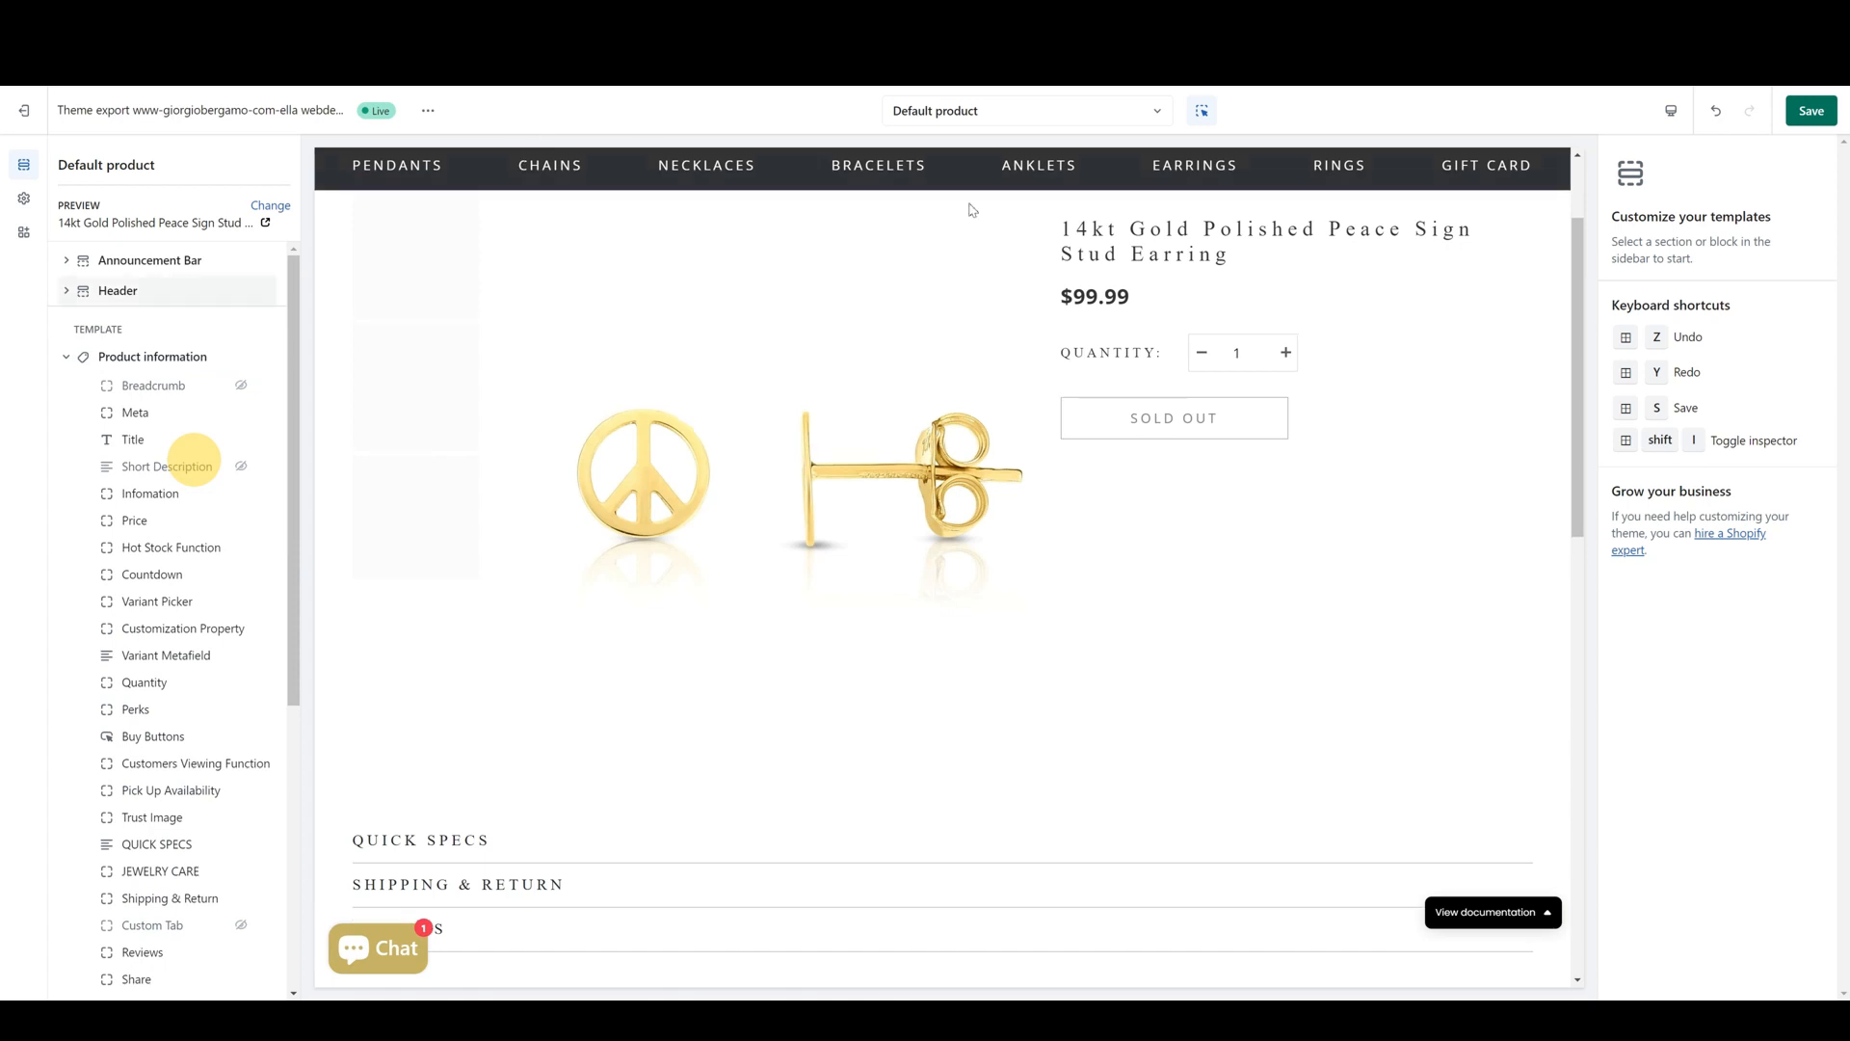
# - Return to the home page through the header logo in the preview and dismiss the newsletter popup
pyautogui.click(957, 227)
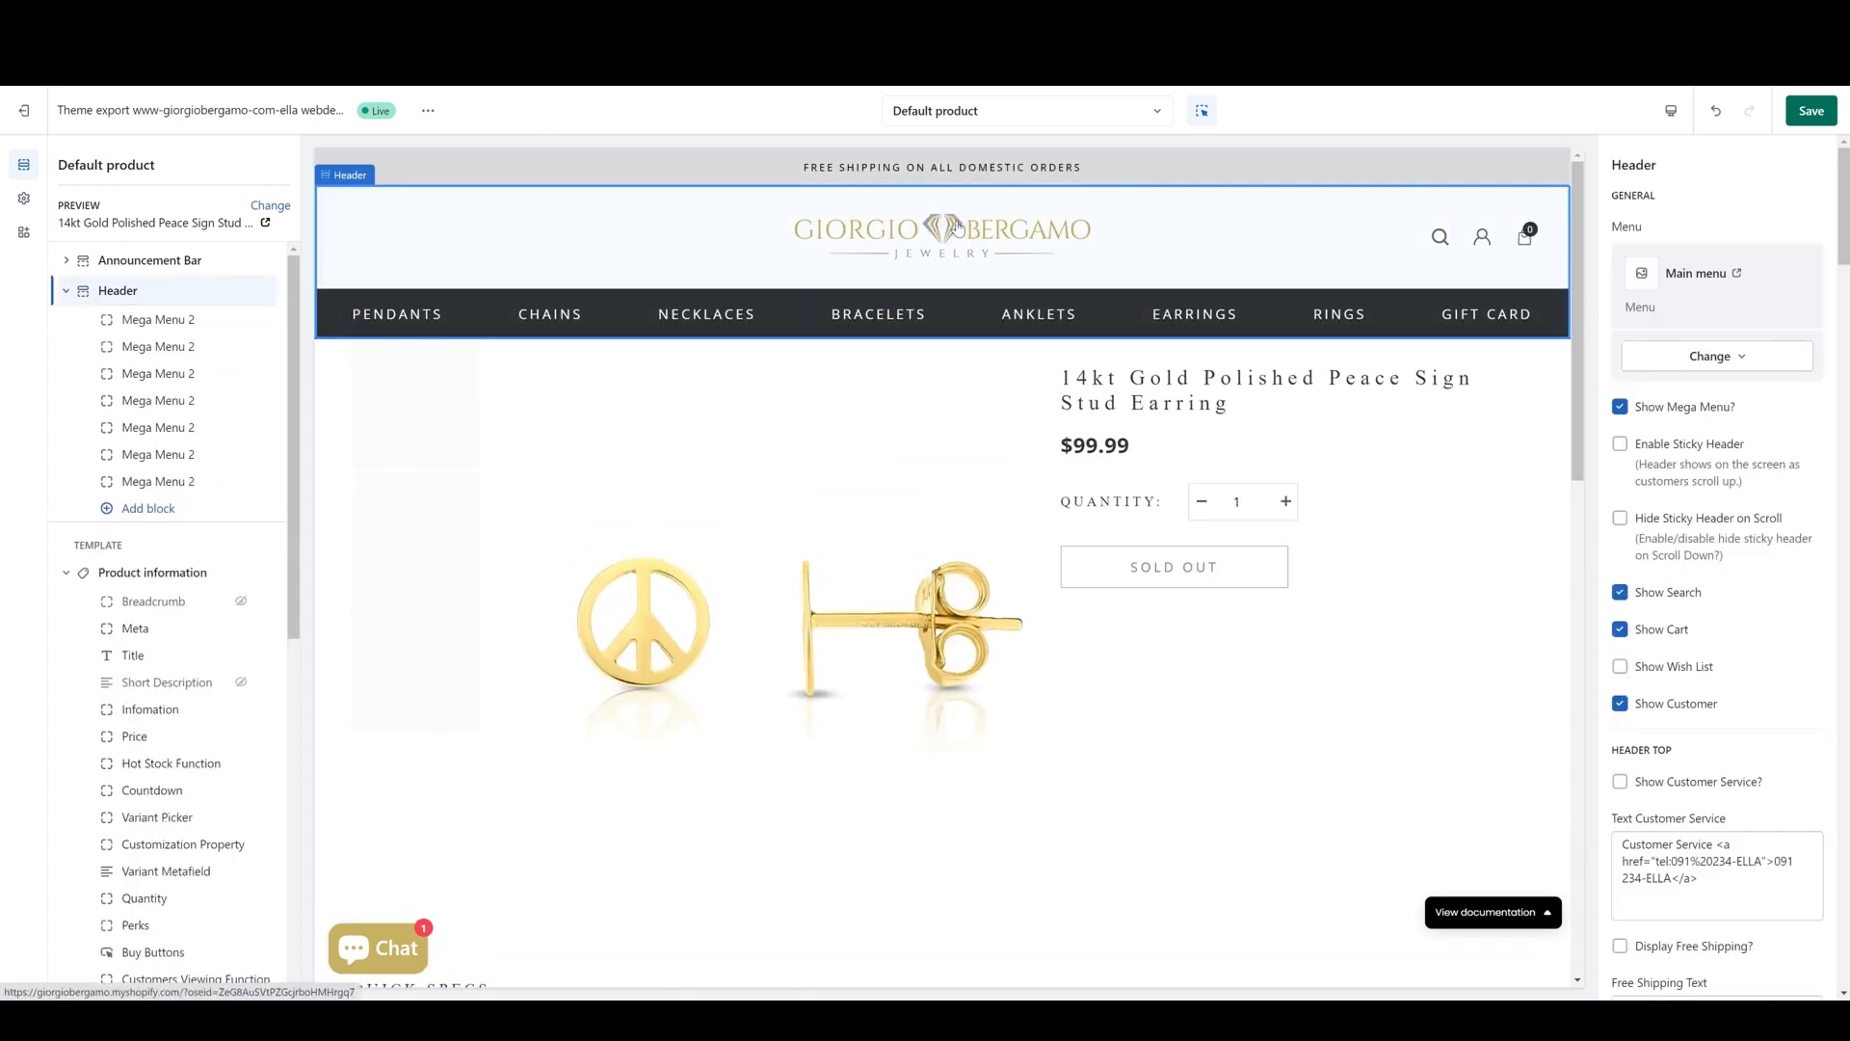
pyautogui.click(968, 229)
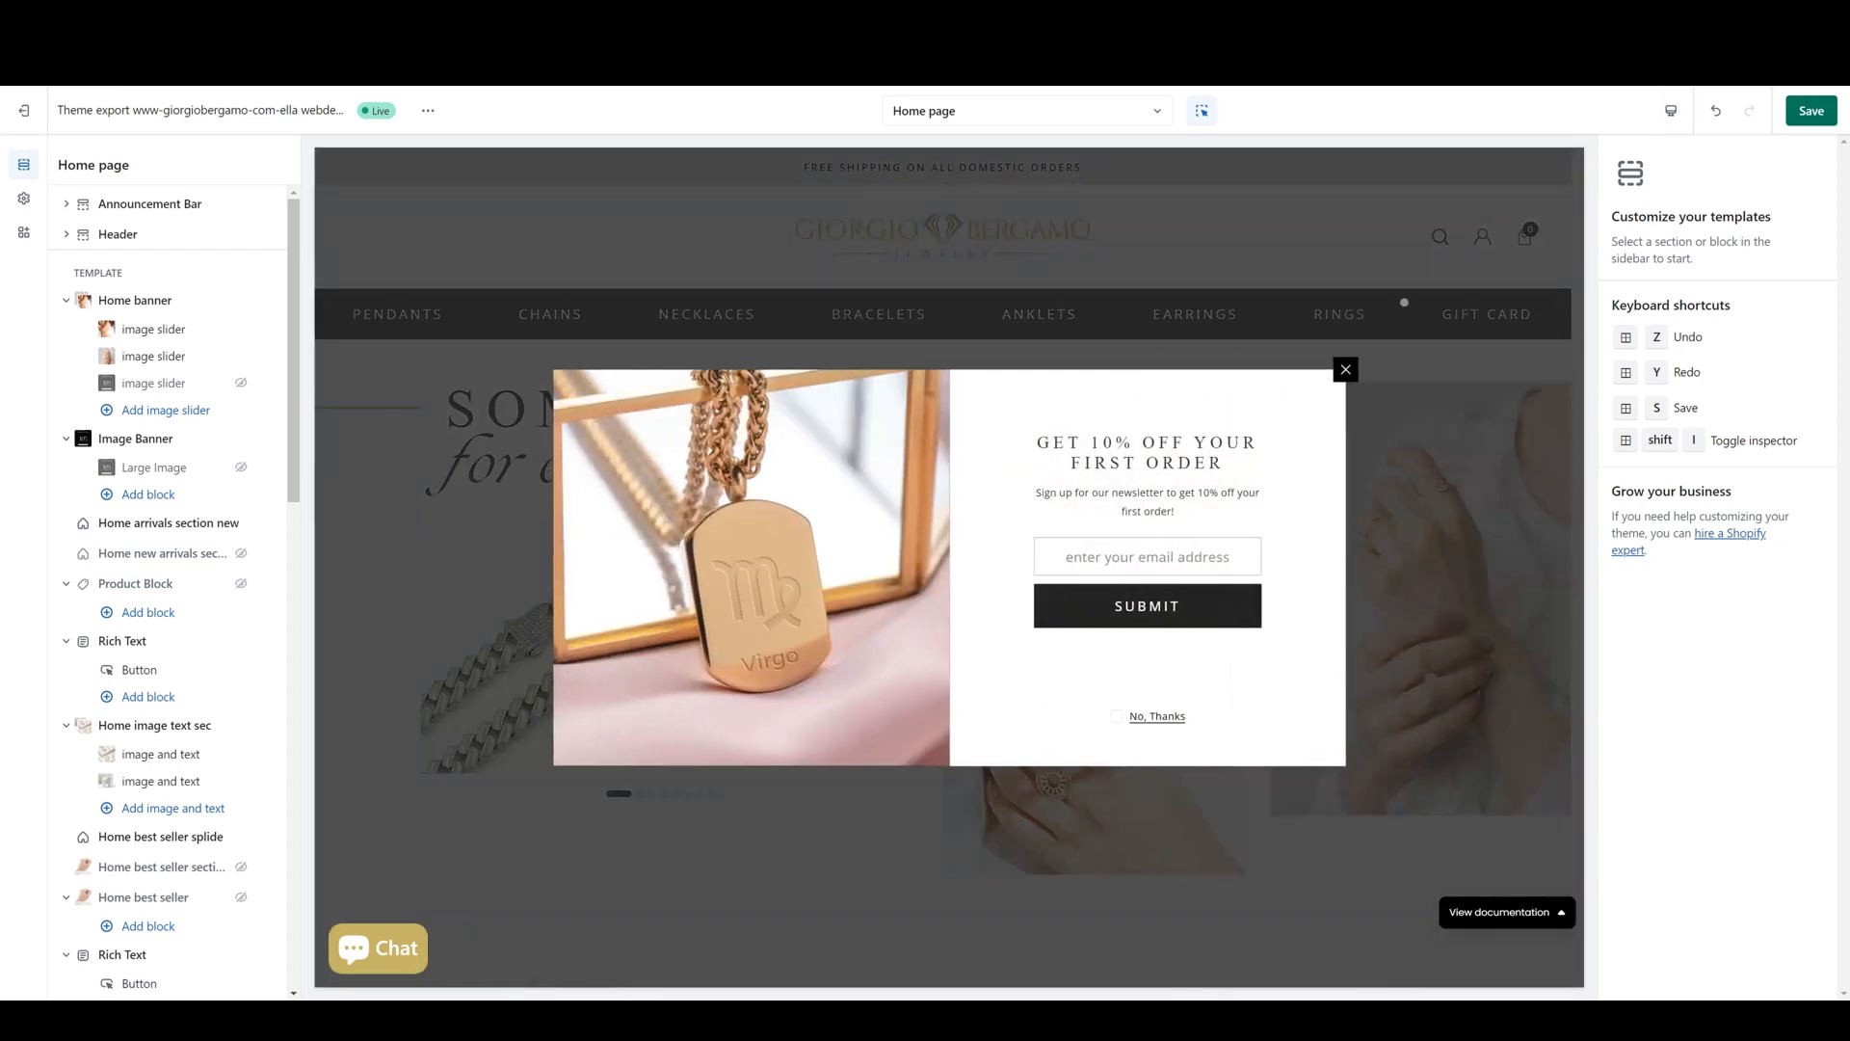
pyautogui.click(1488, 269)
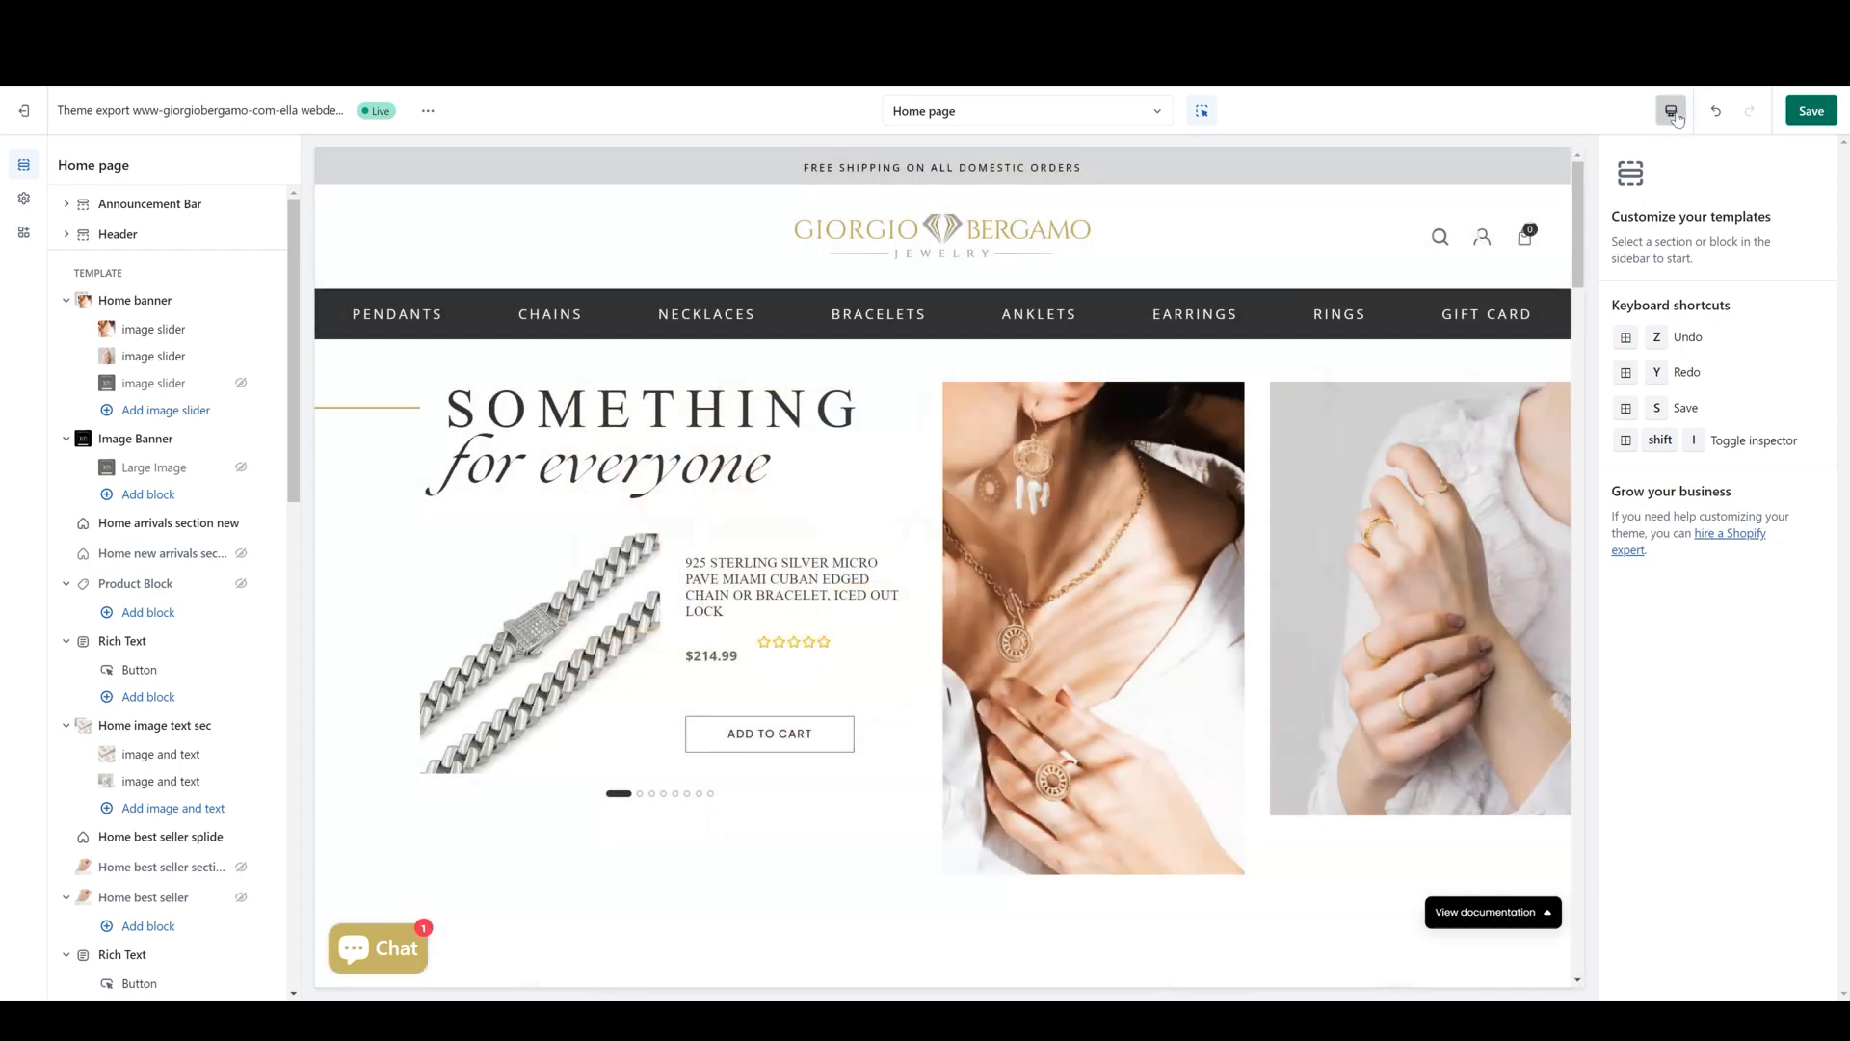
# - Preview the home page in Mobile view and in Fullscreen, then return to the Mobile view
pyautogui.click(1672, 111)
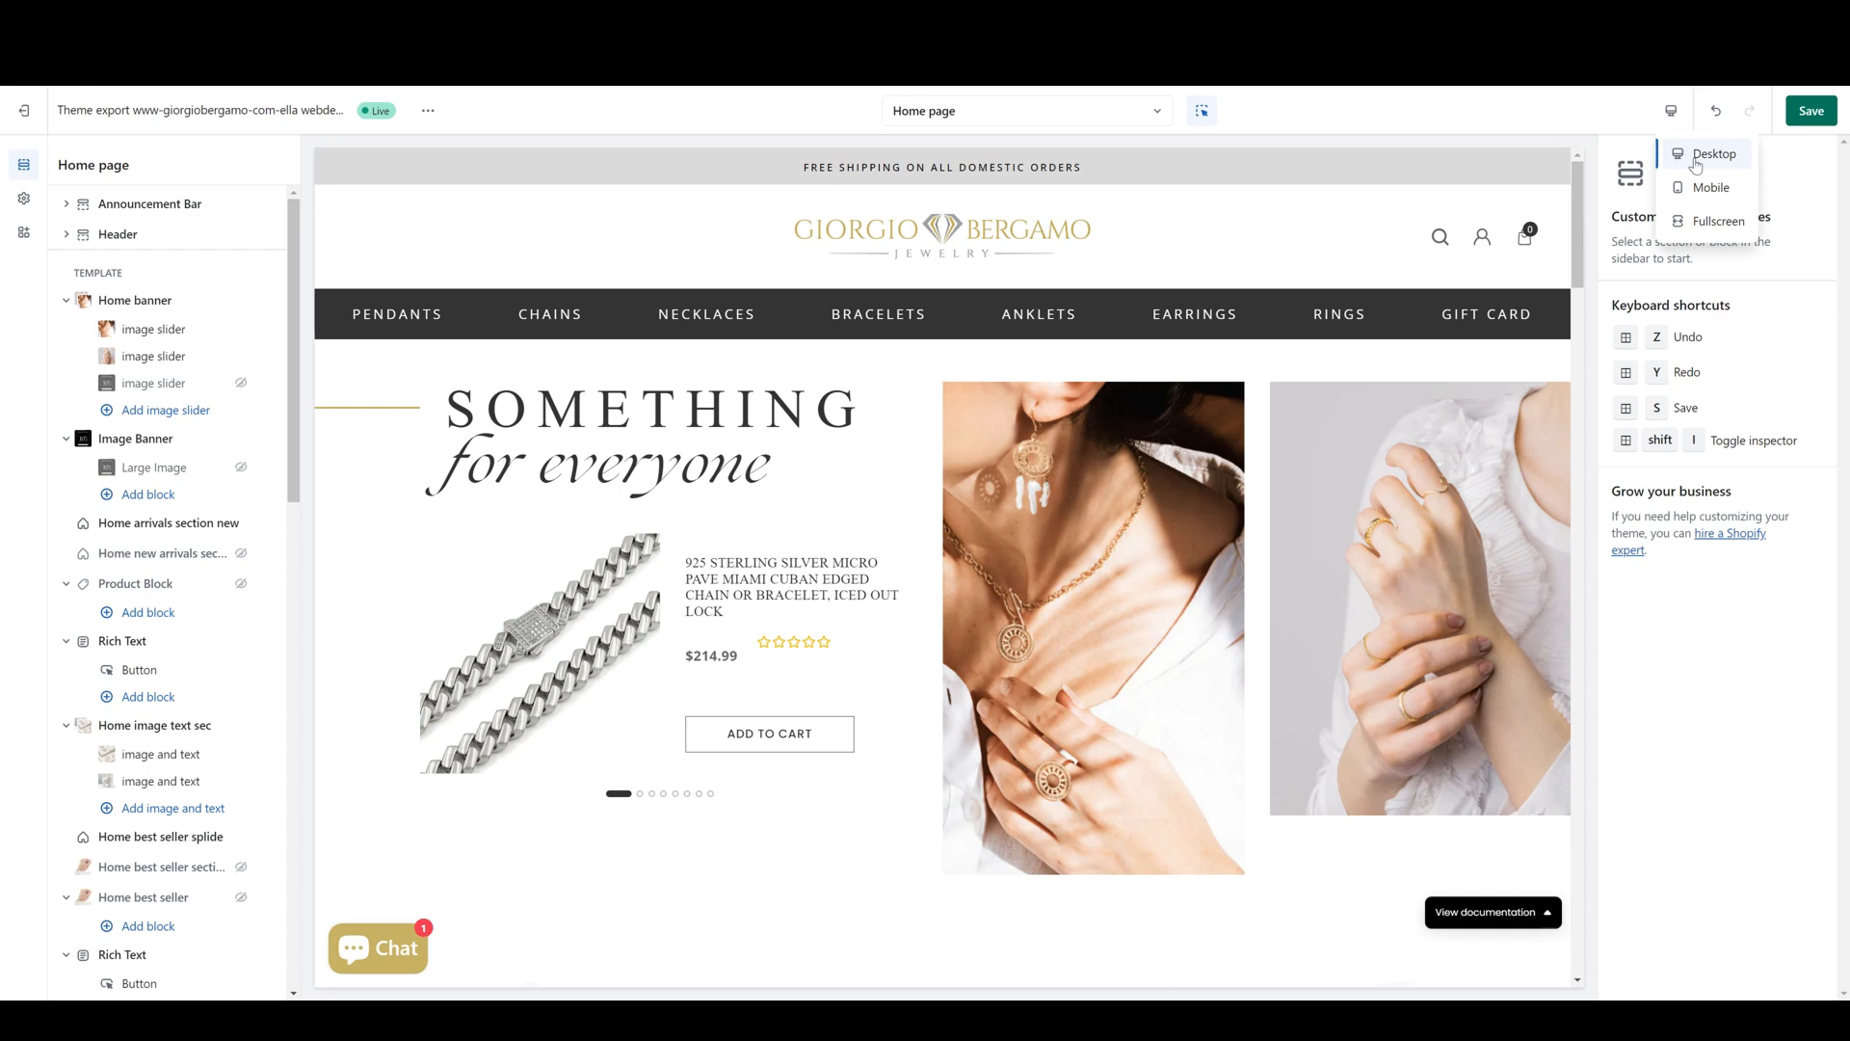
pyautogui.click(1699, 190)
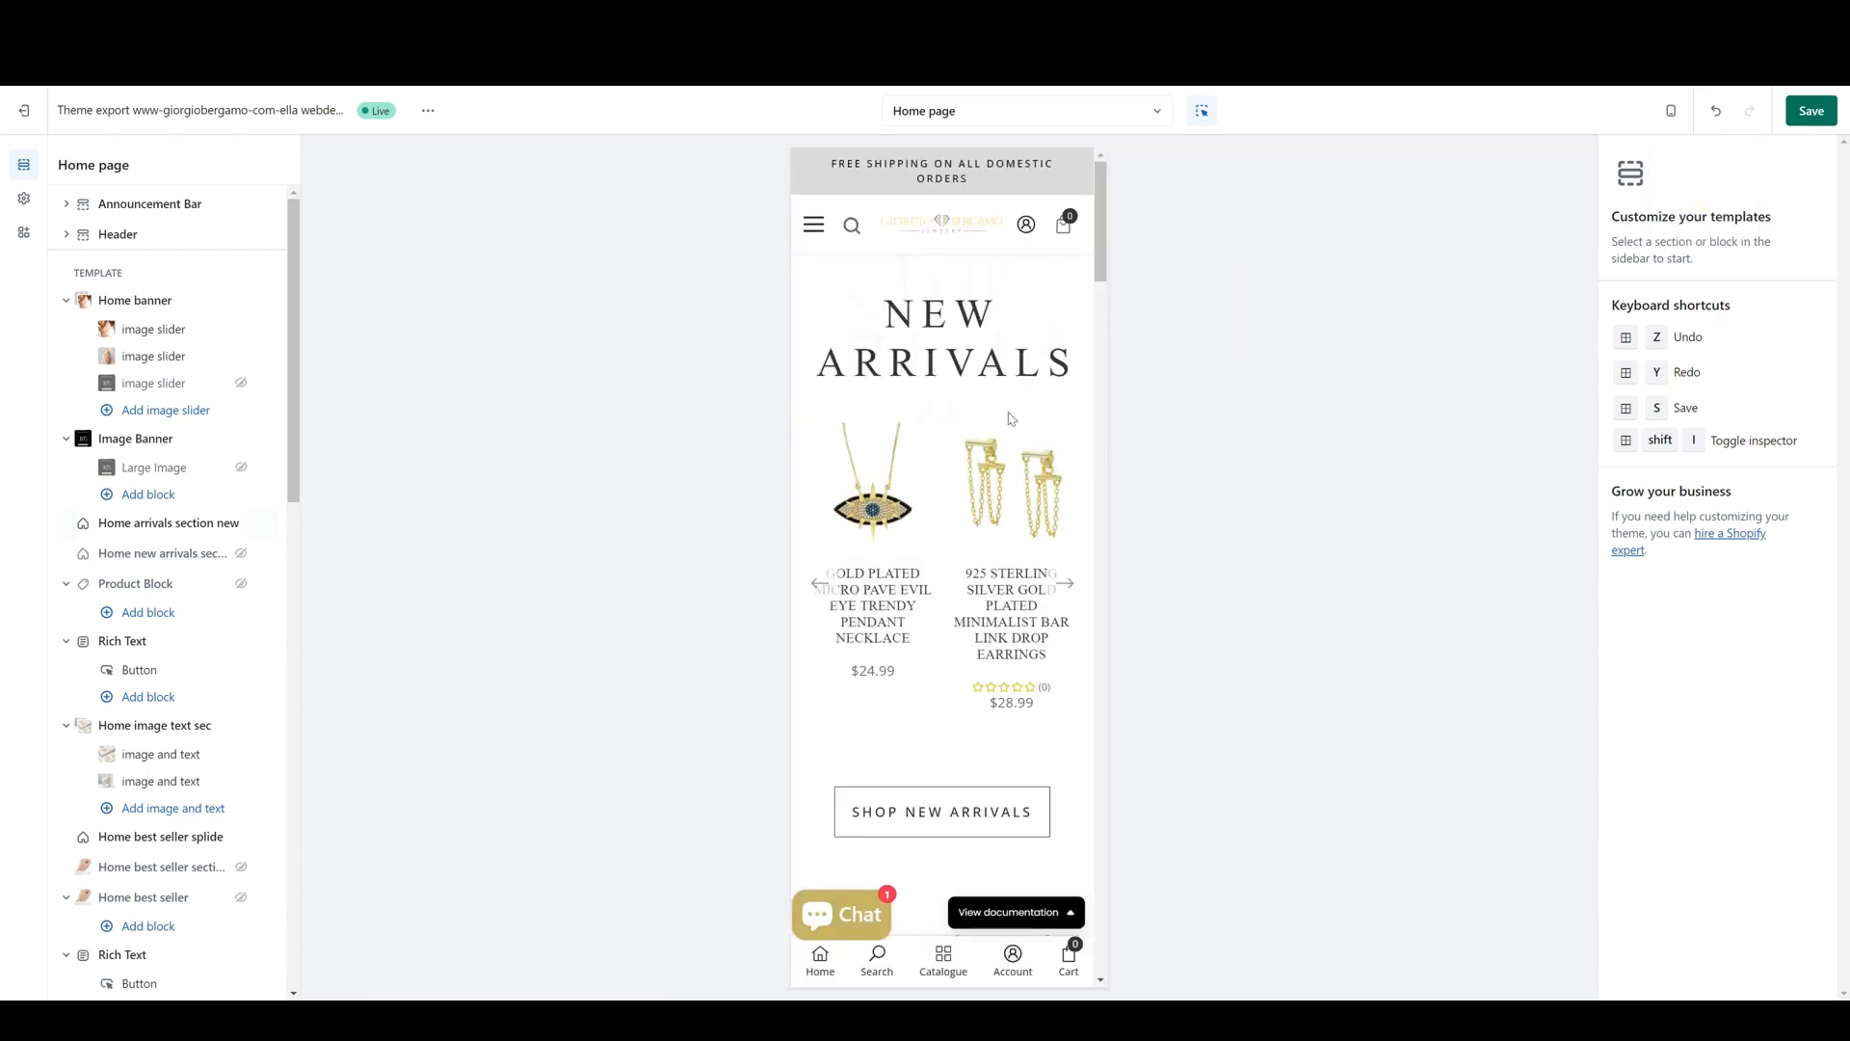
pyautogui.click(1675, 111)
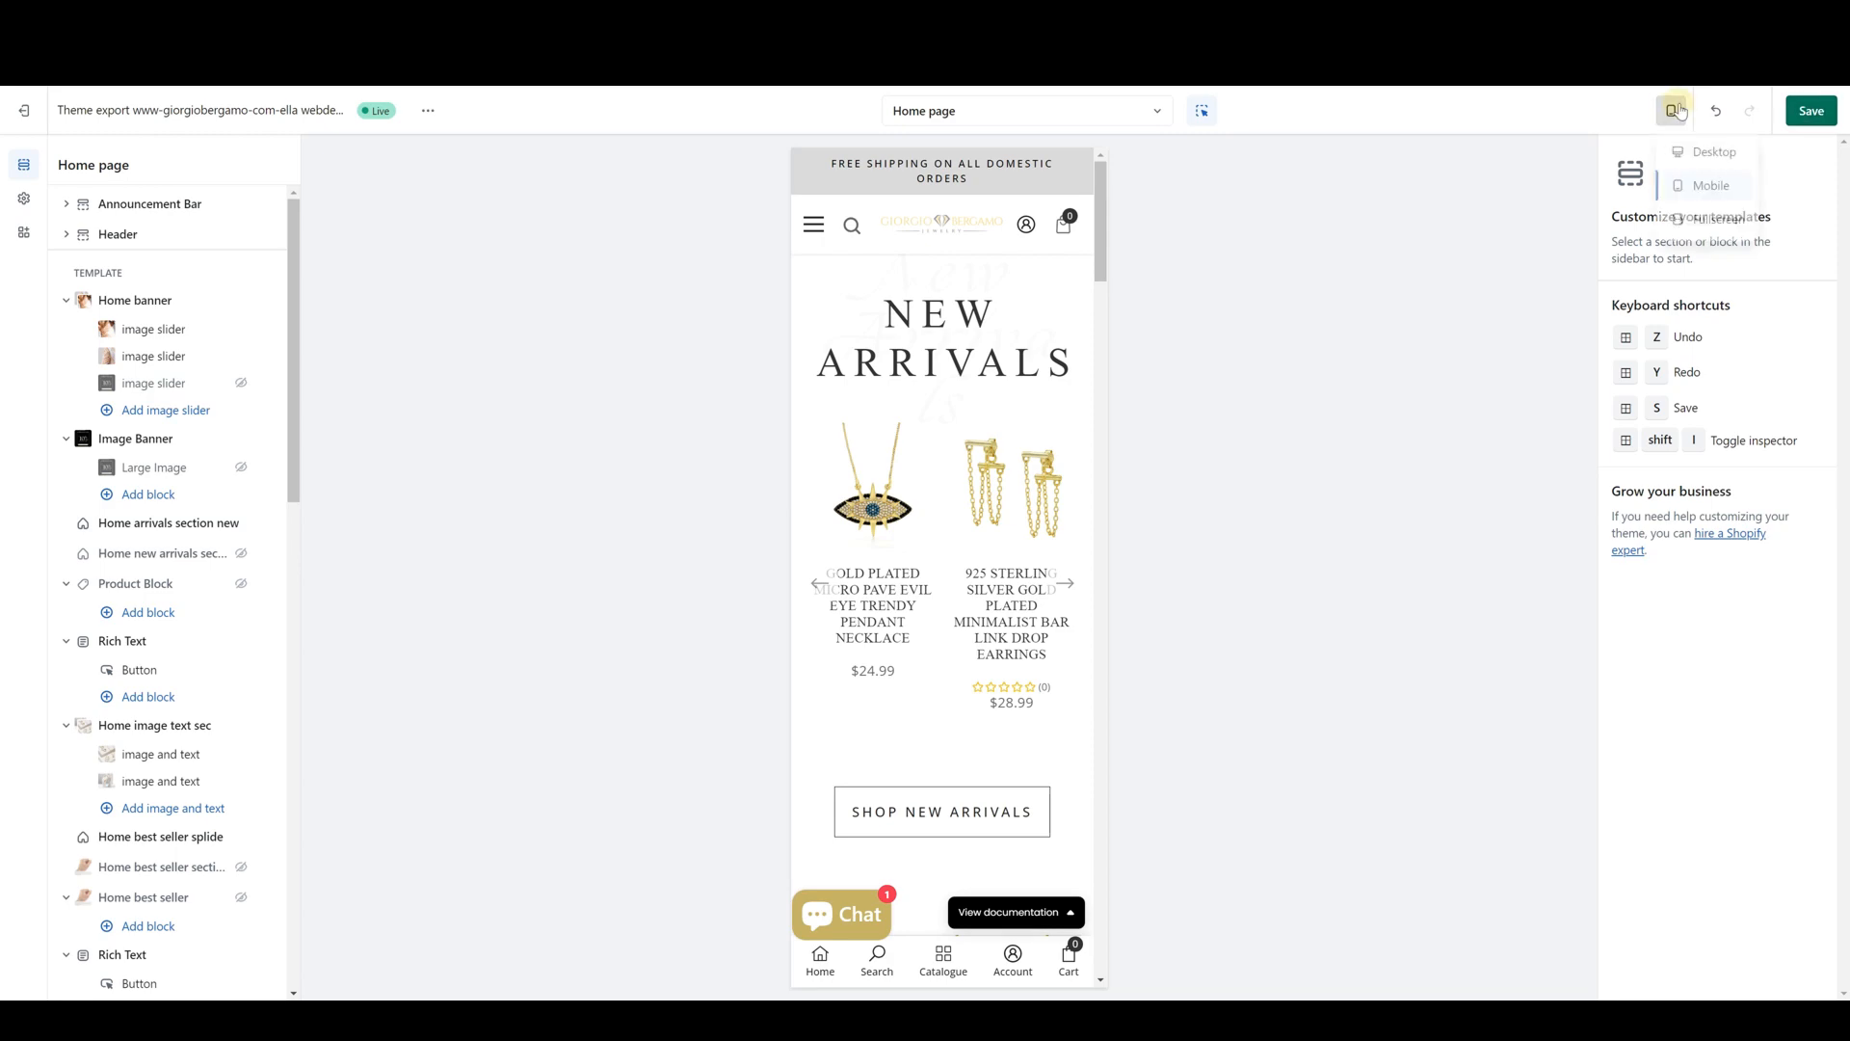
pyautogui.click(1696, 235)
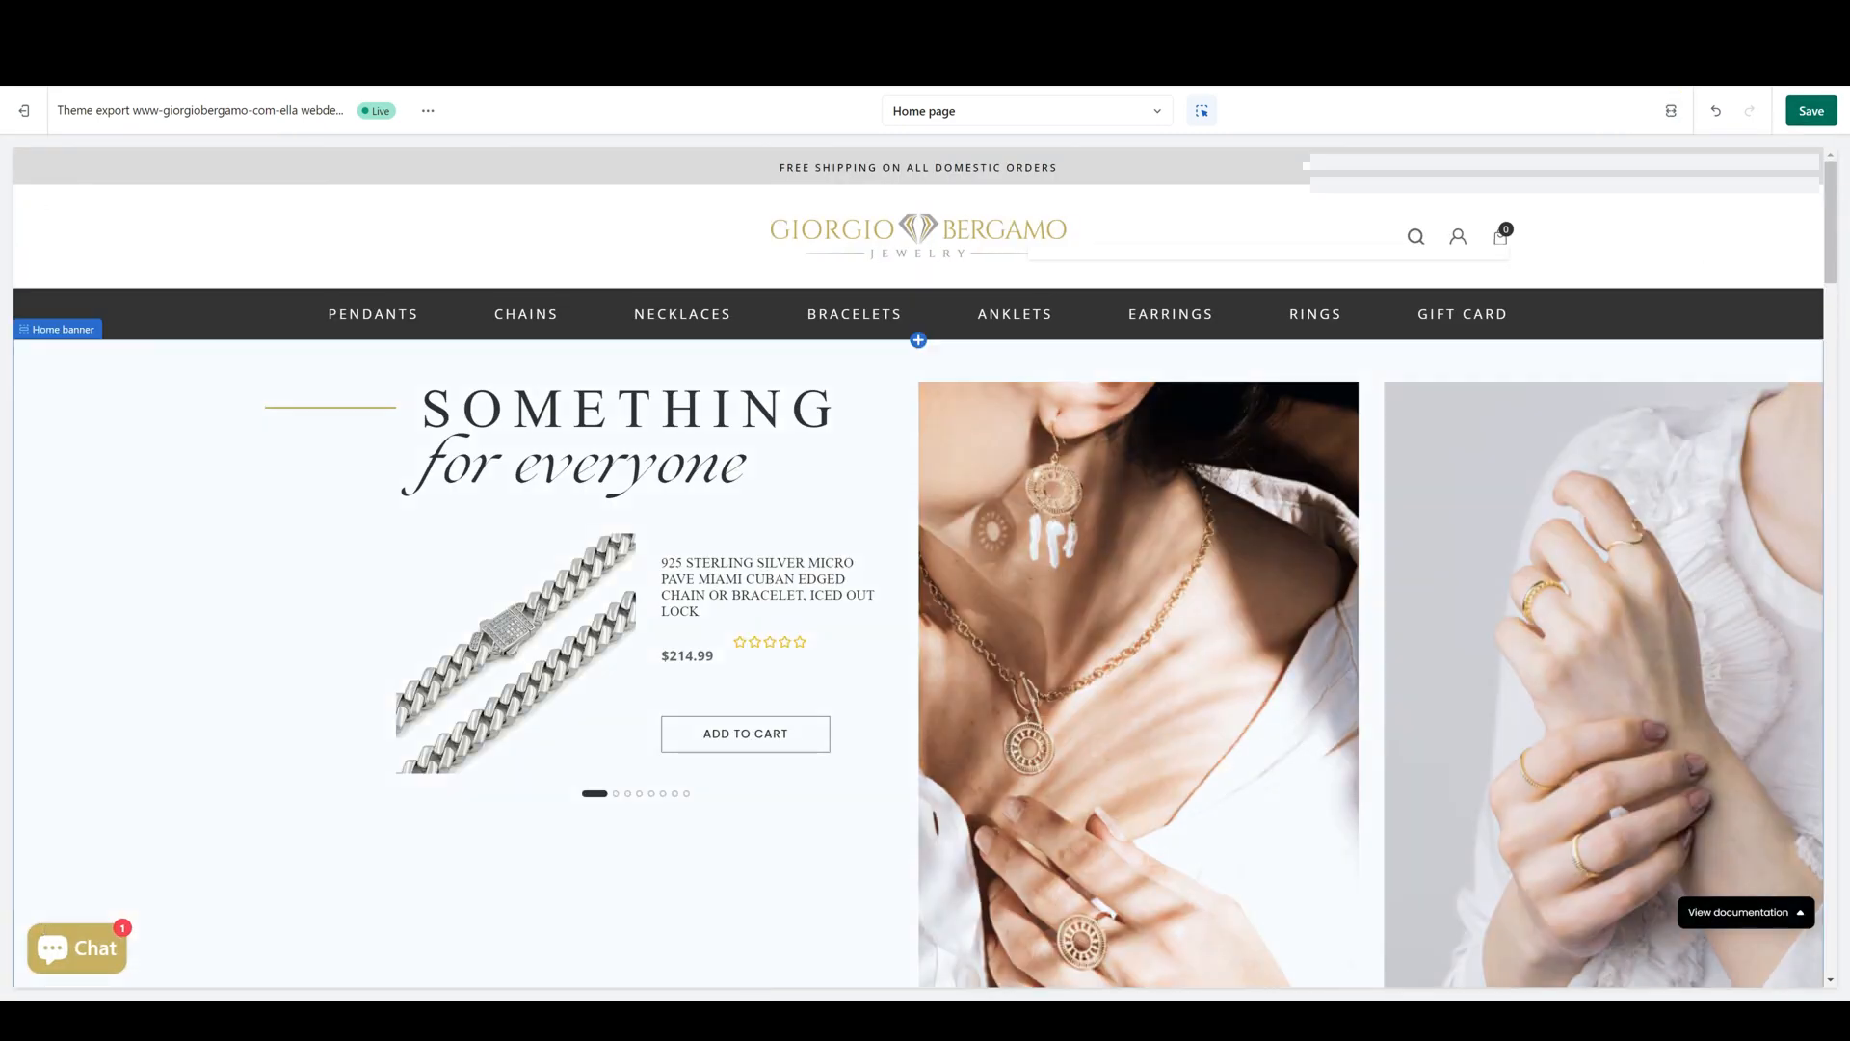
pyautogui.click(1672, 112)
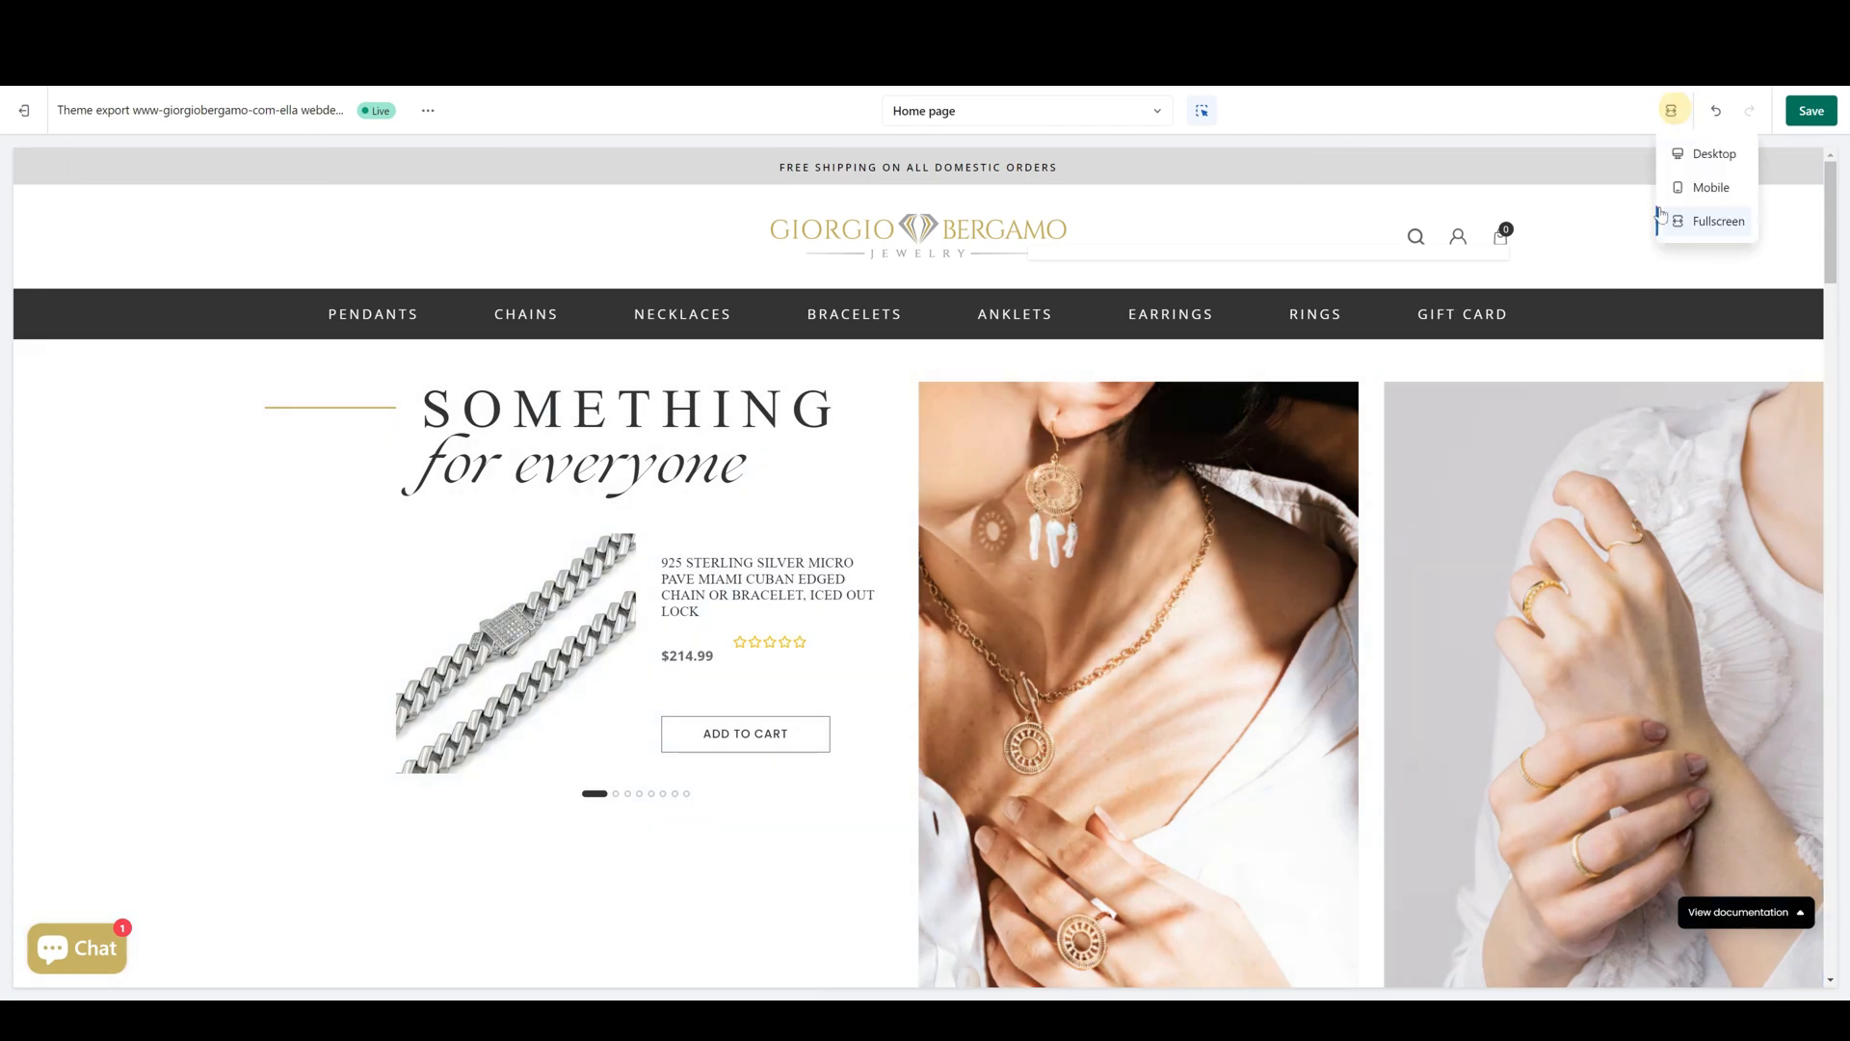
pyautogui.click(1695, 191)
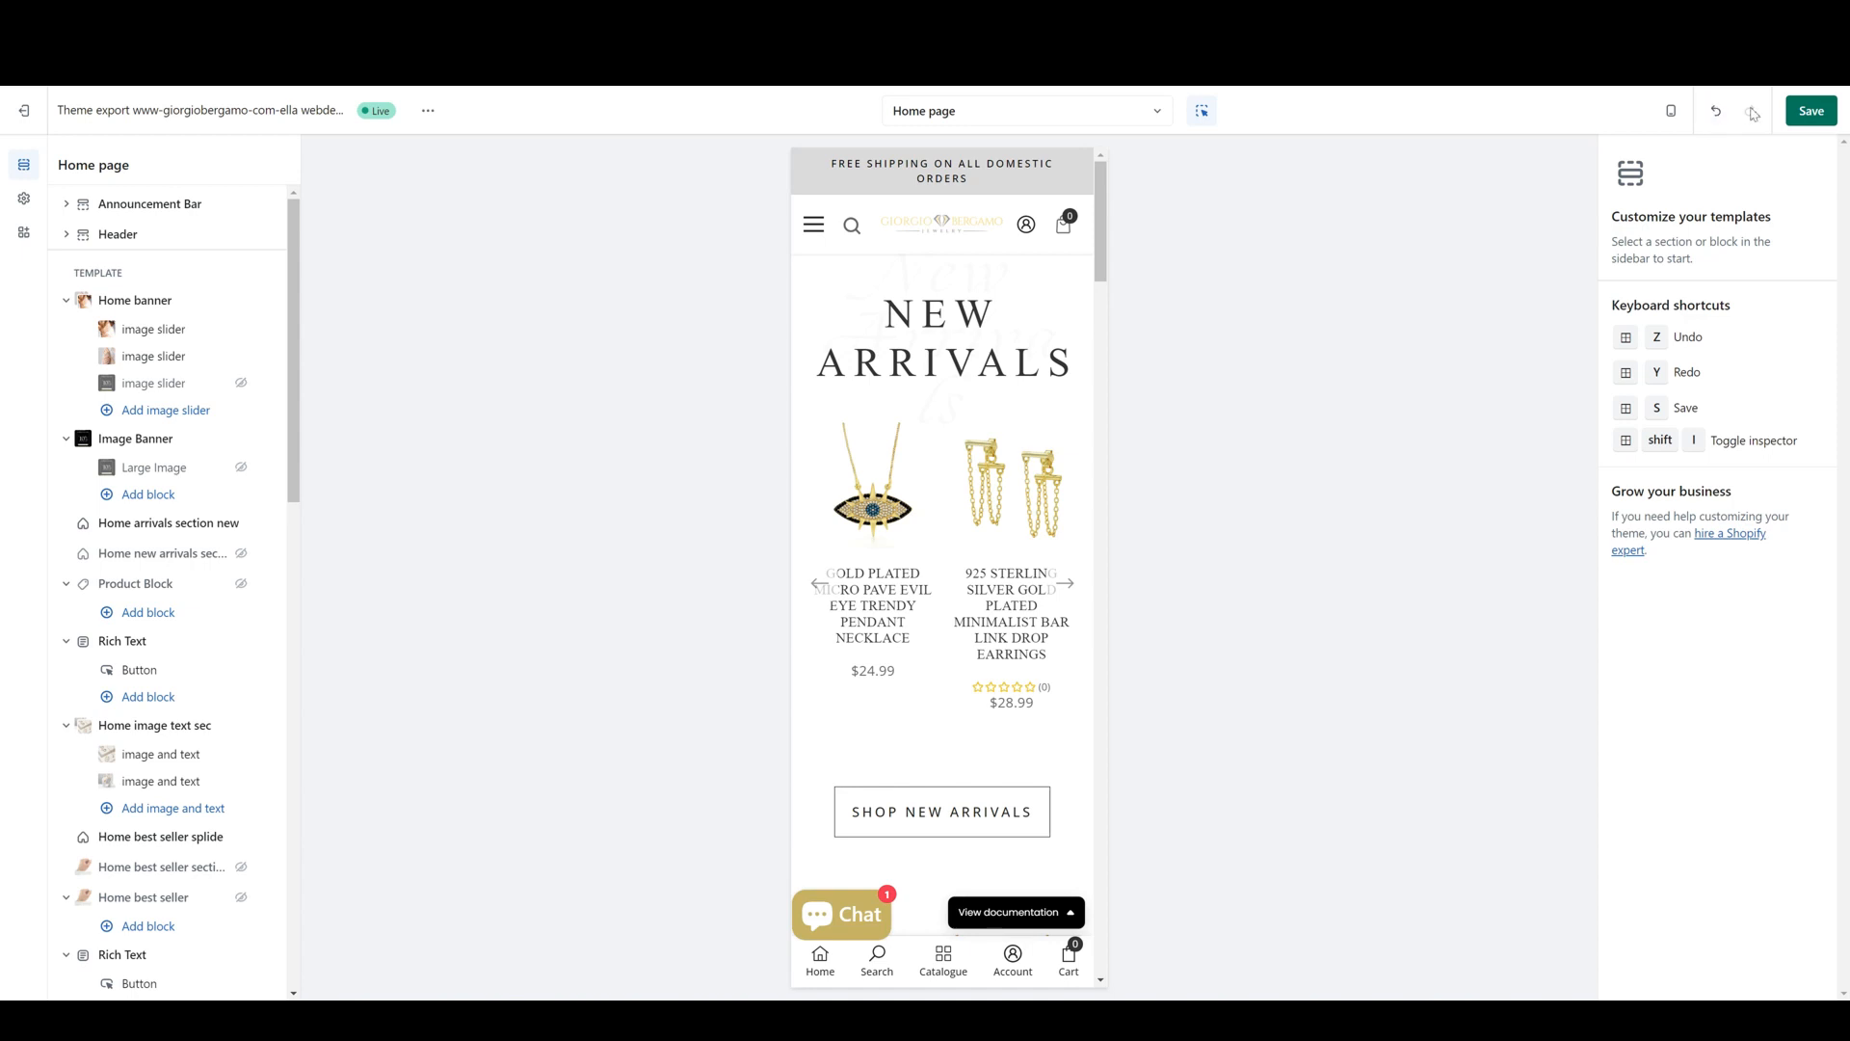
# - Look at the live theme's extra actions, then go through the theme settings to the app embeds
pyautogui.click(428, 111)
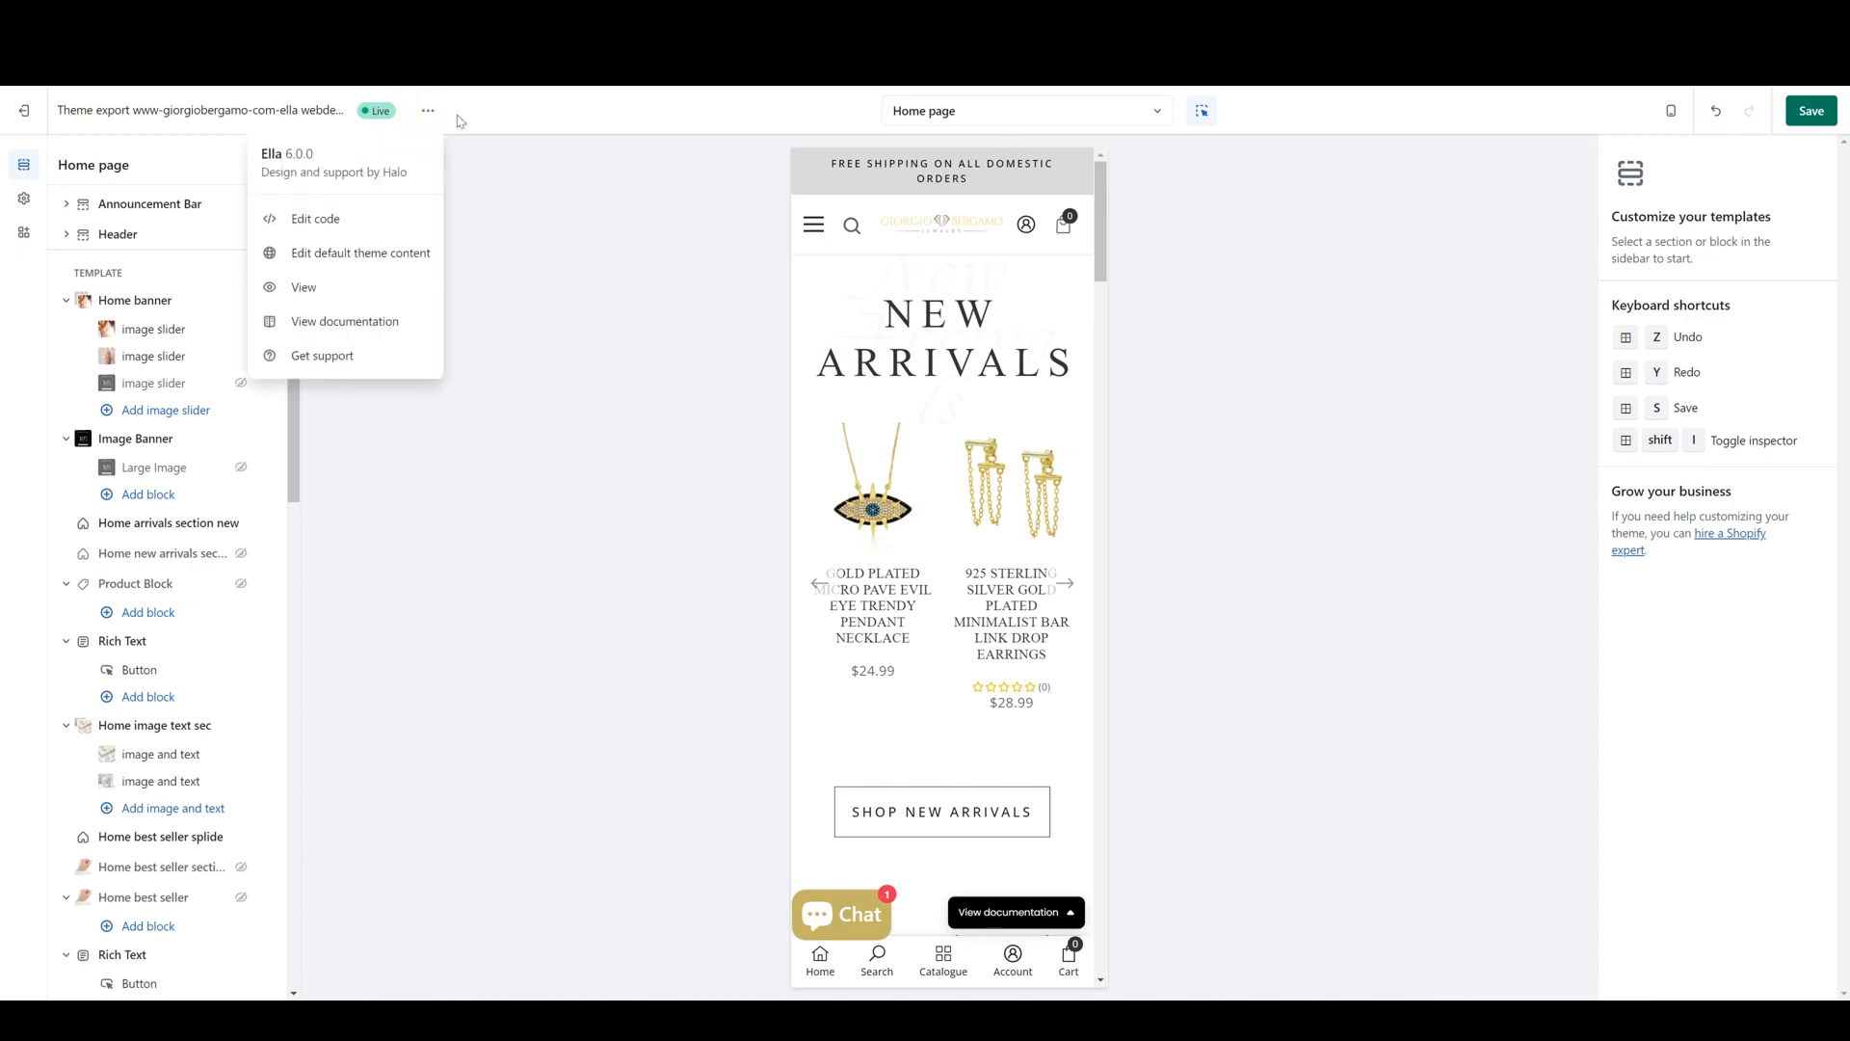
pyautogui.click(538, 321)
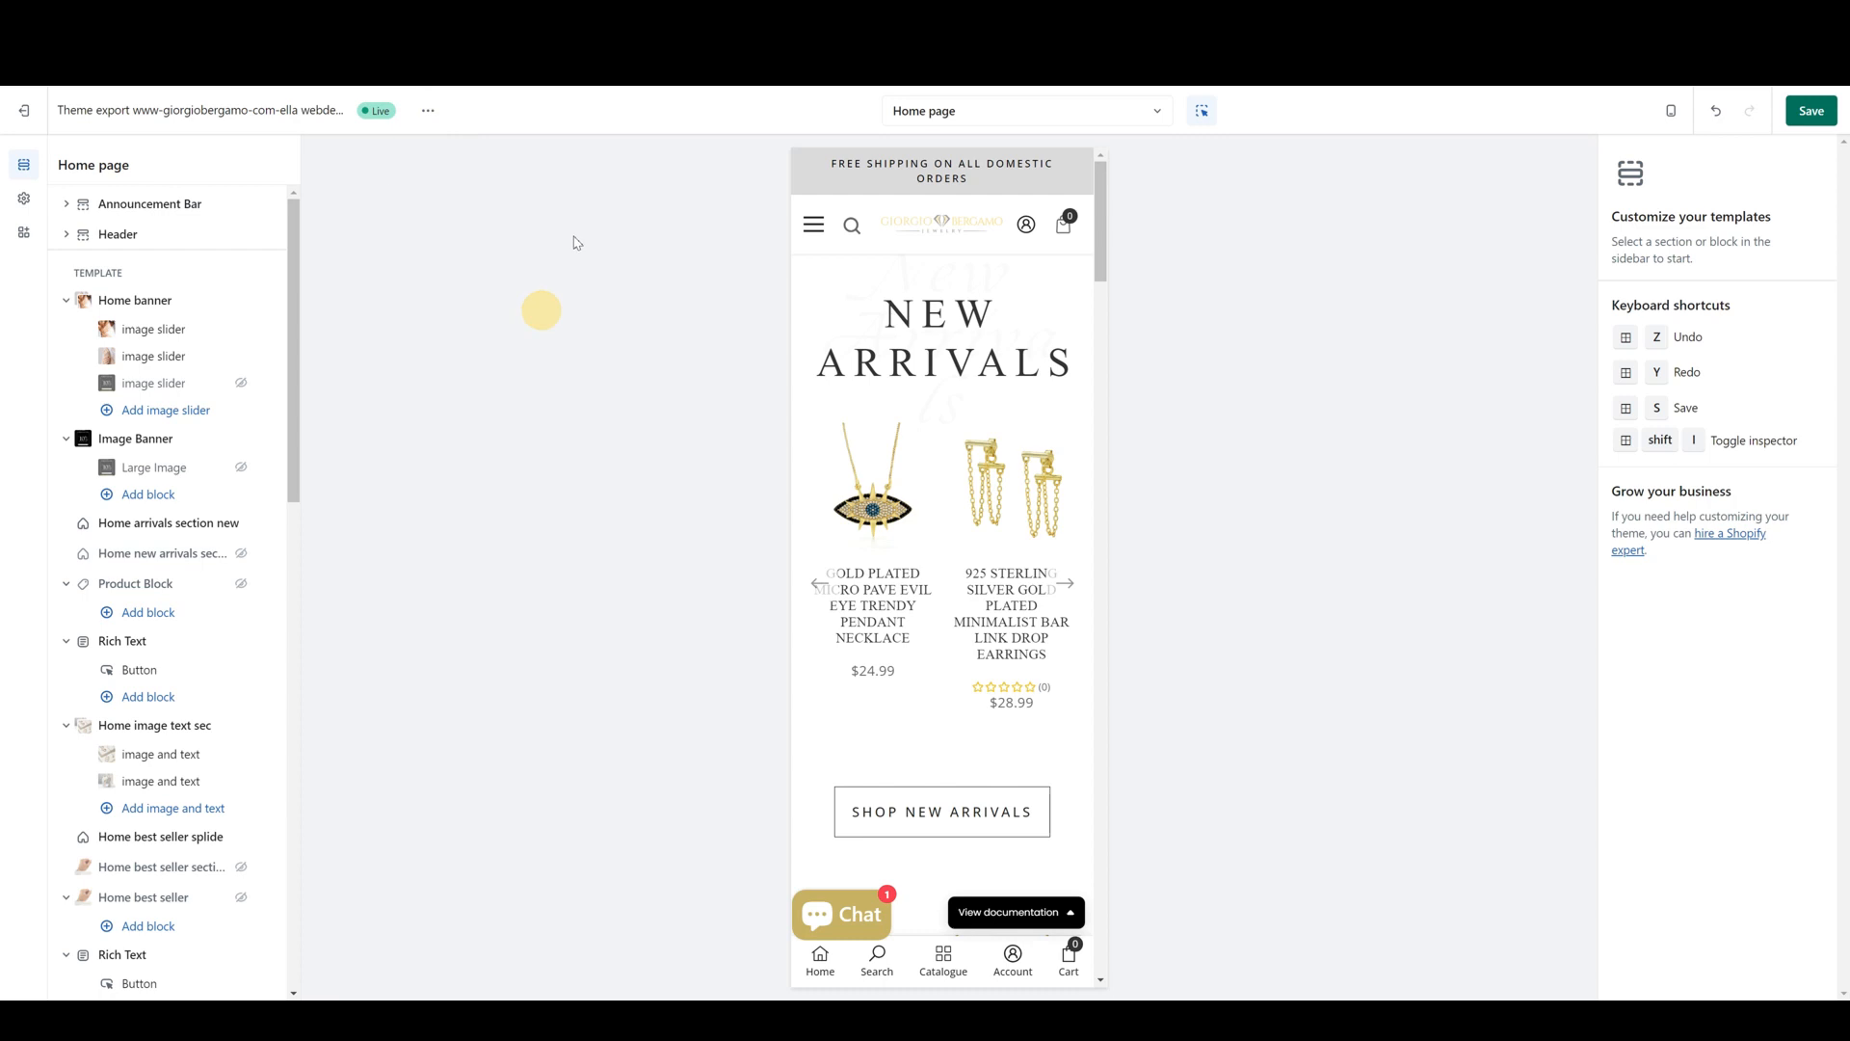
pyautogui.click(24, 197)
pyautogui.click(24, 232)
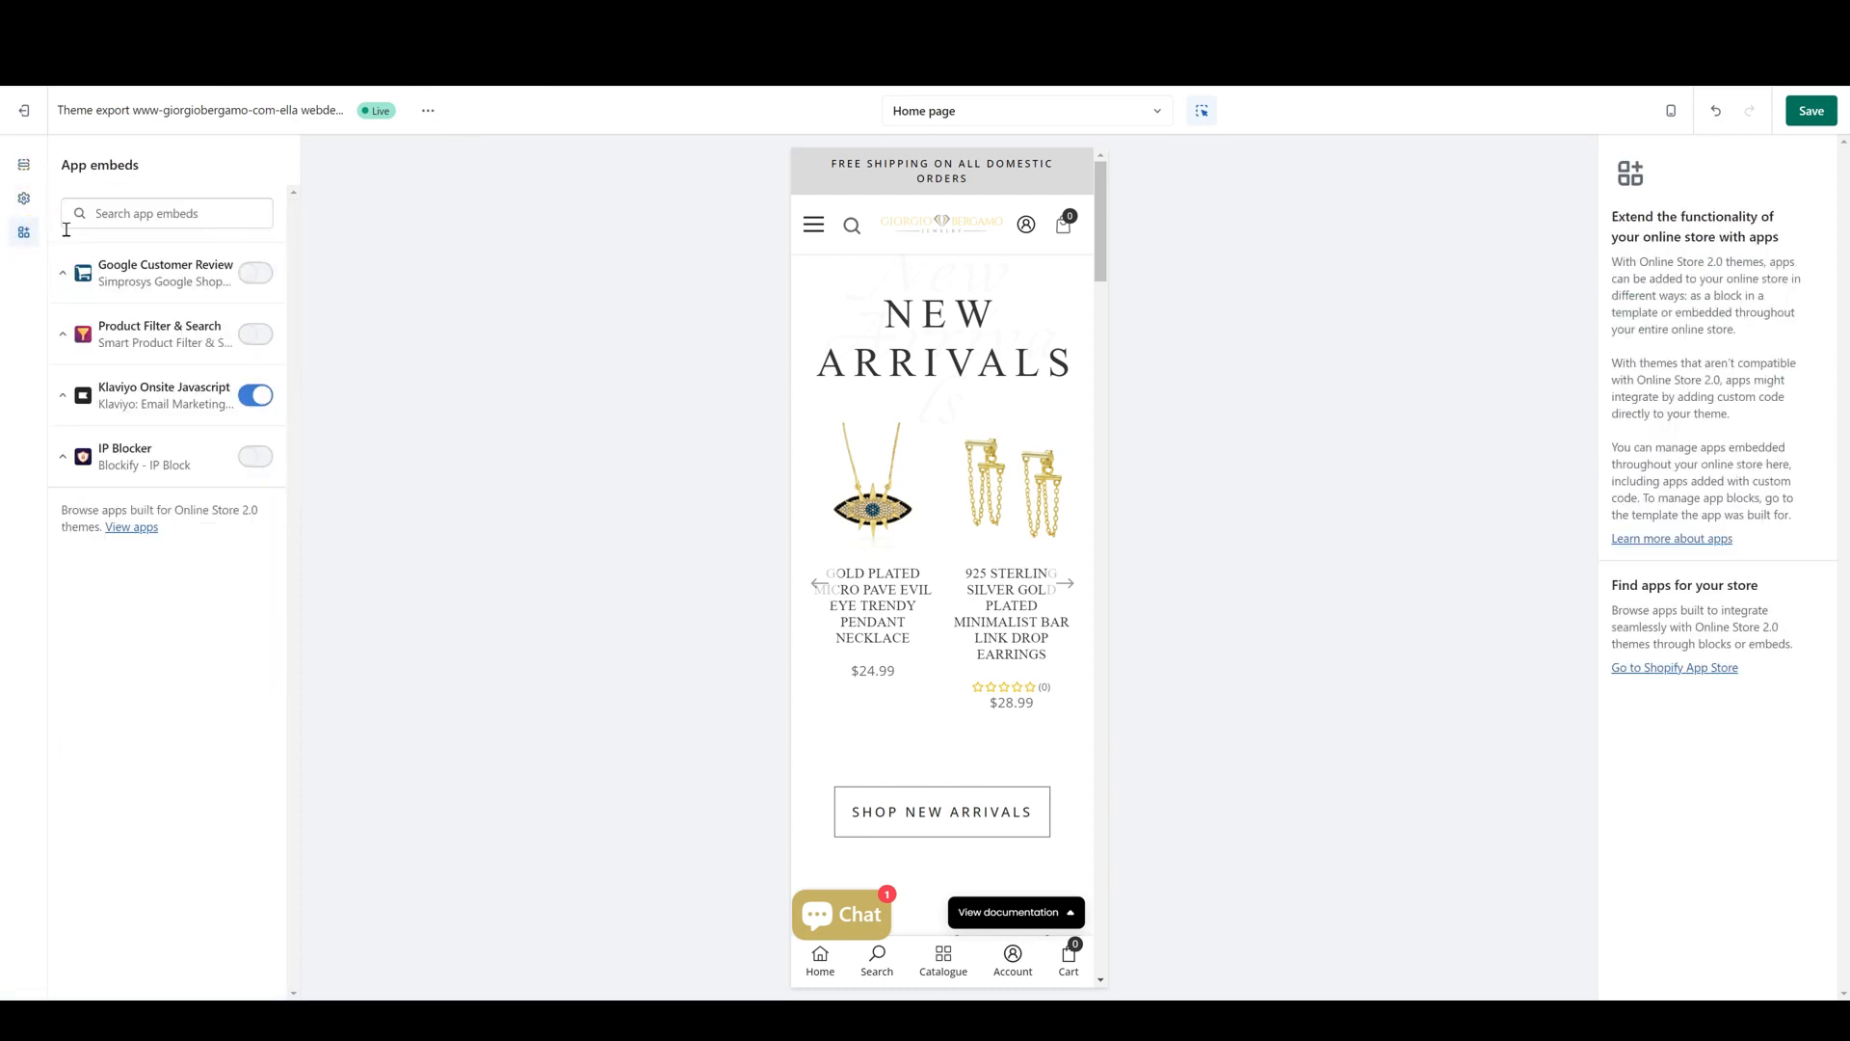
# - Choose to edit the theme's code and leave the theme editor, discarding the unsaved changes
pyautogui.click(428, 110)
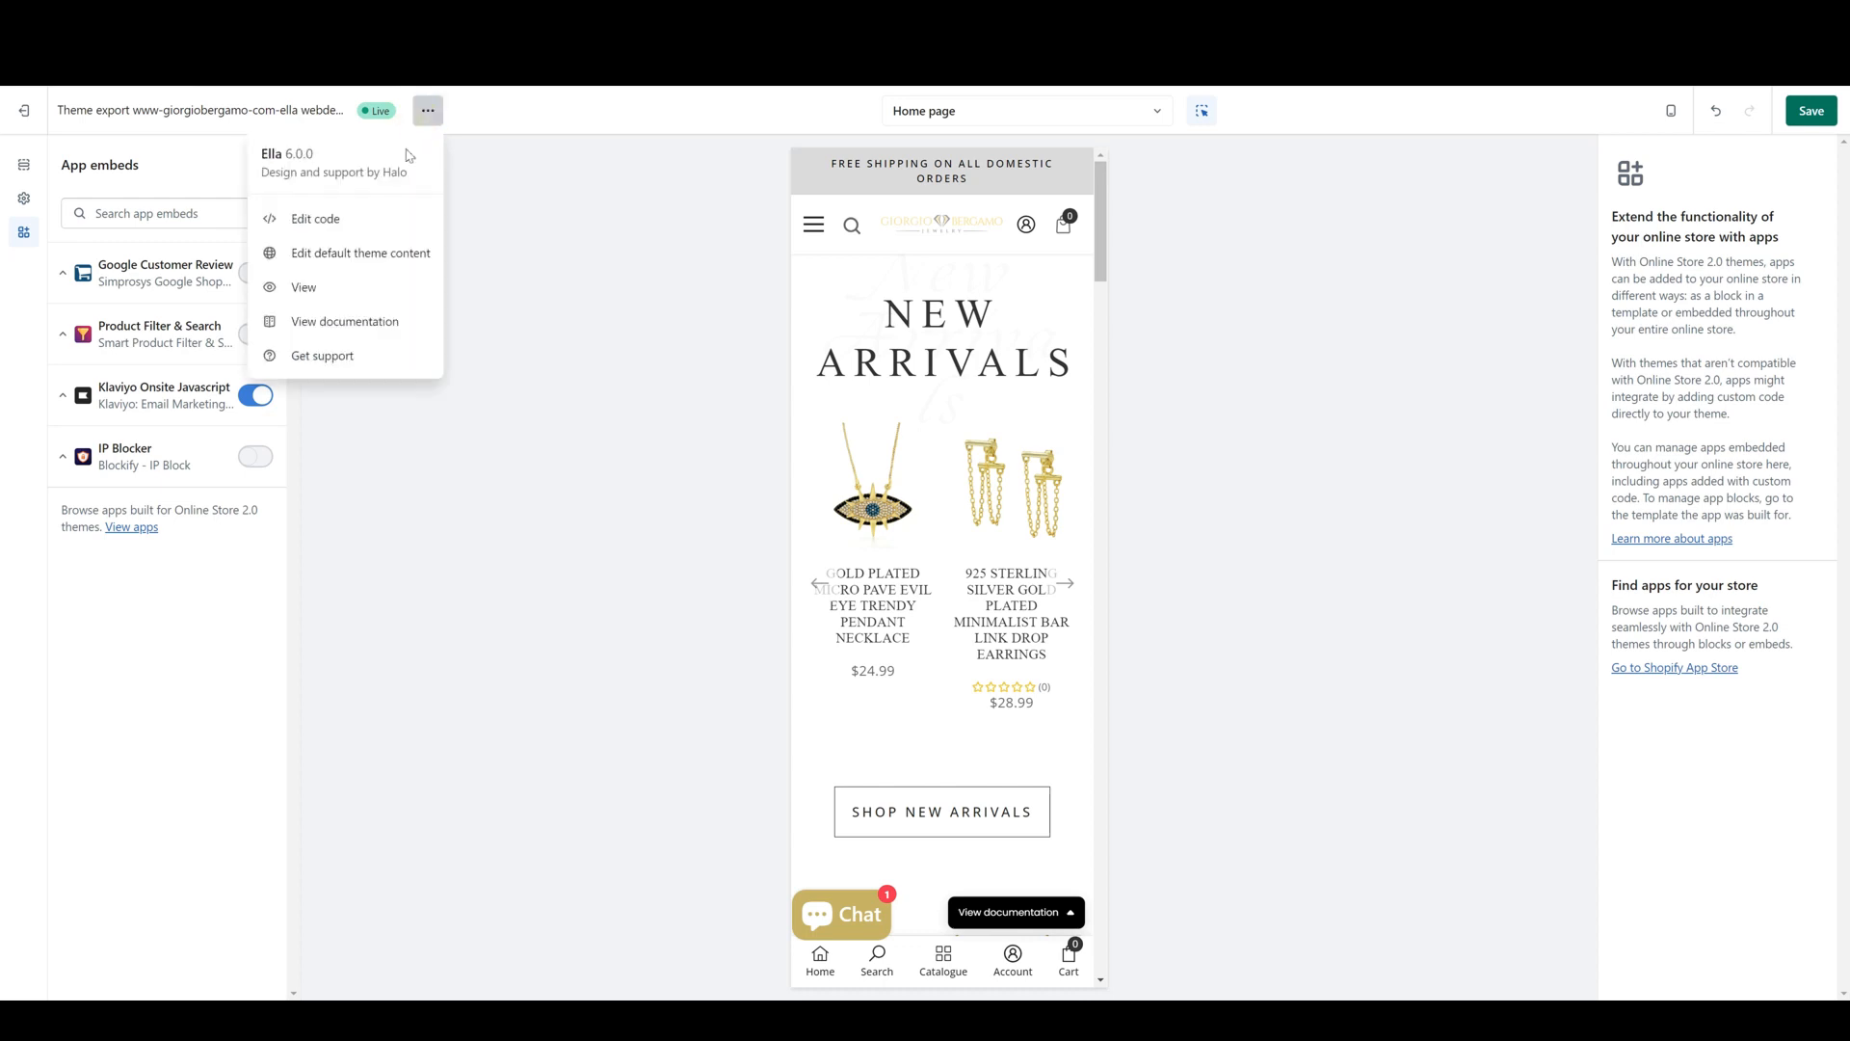
pyautogui.click(352, 222)
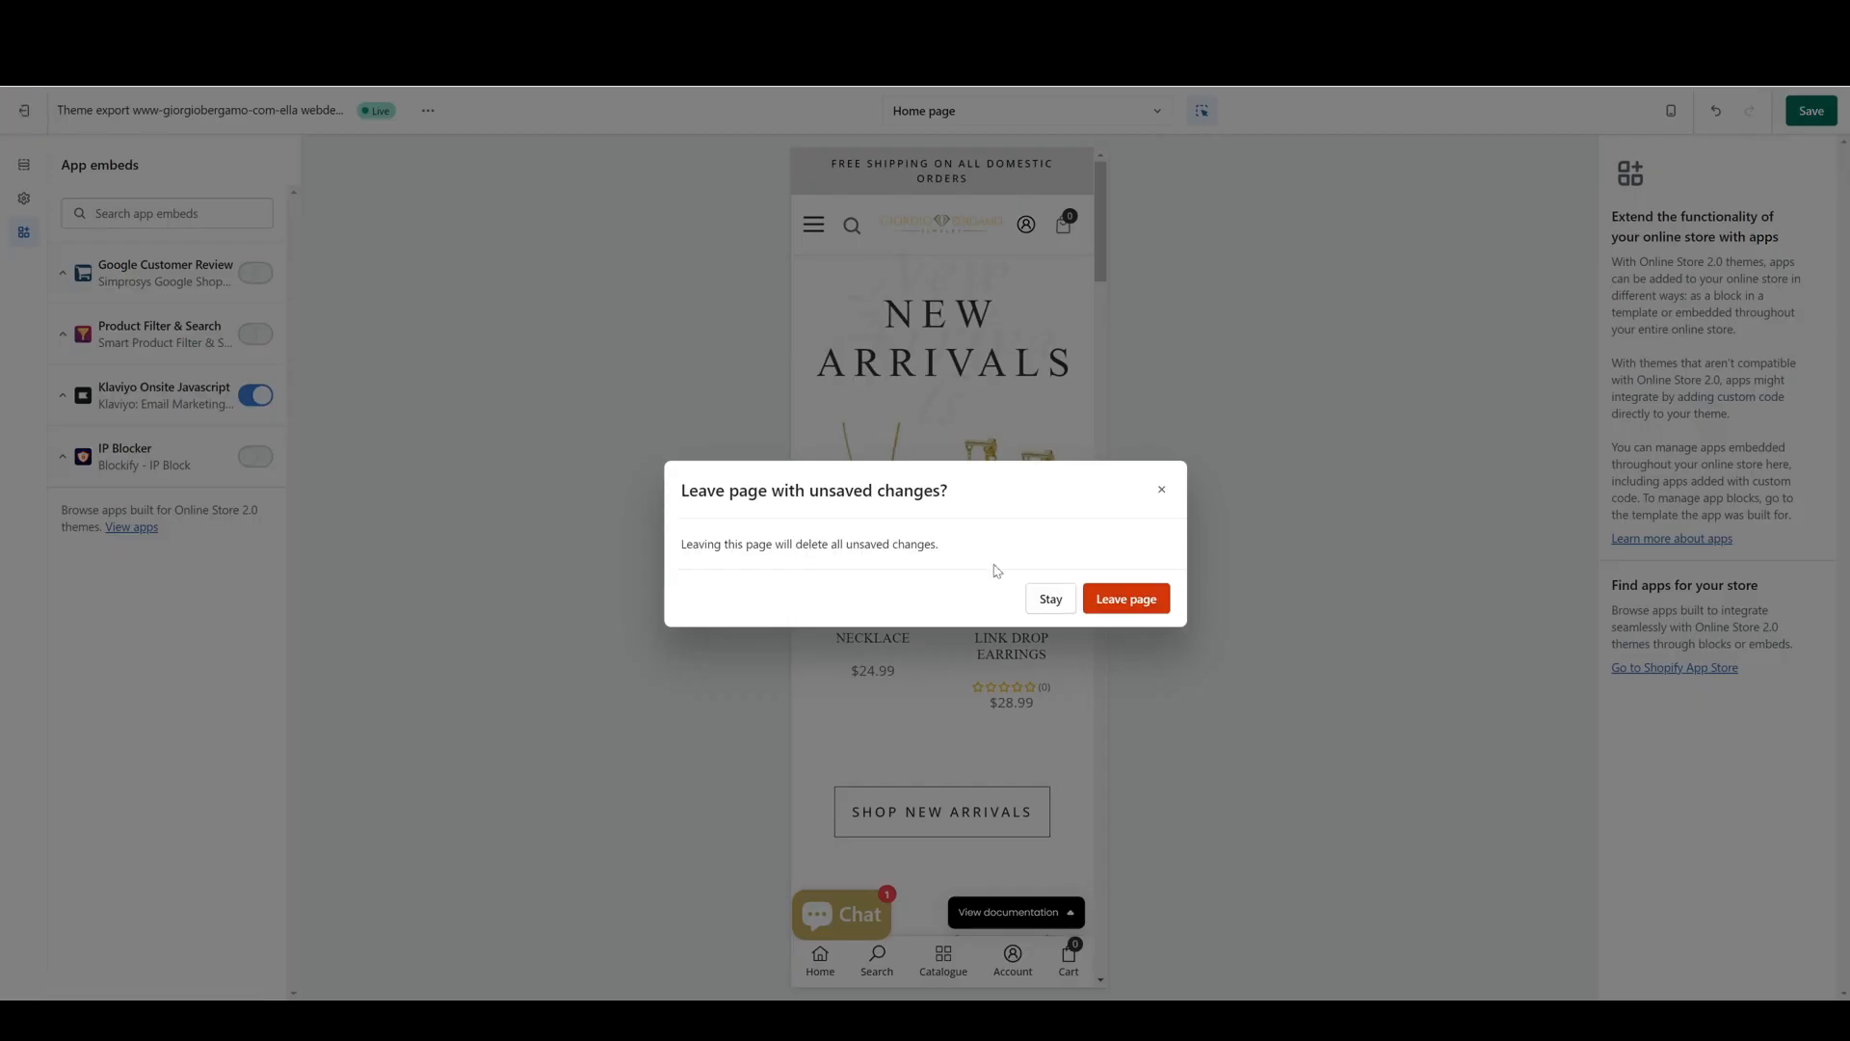
pyautogui.click(1099, 599)
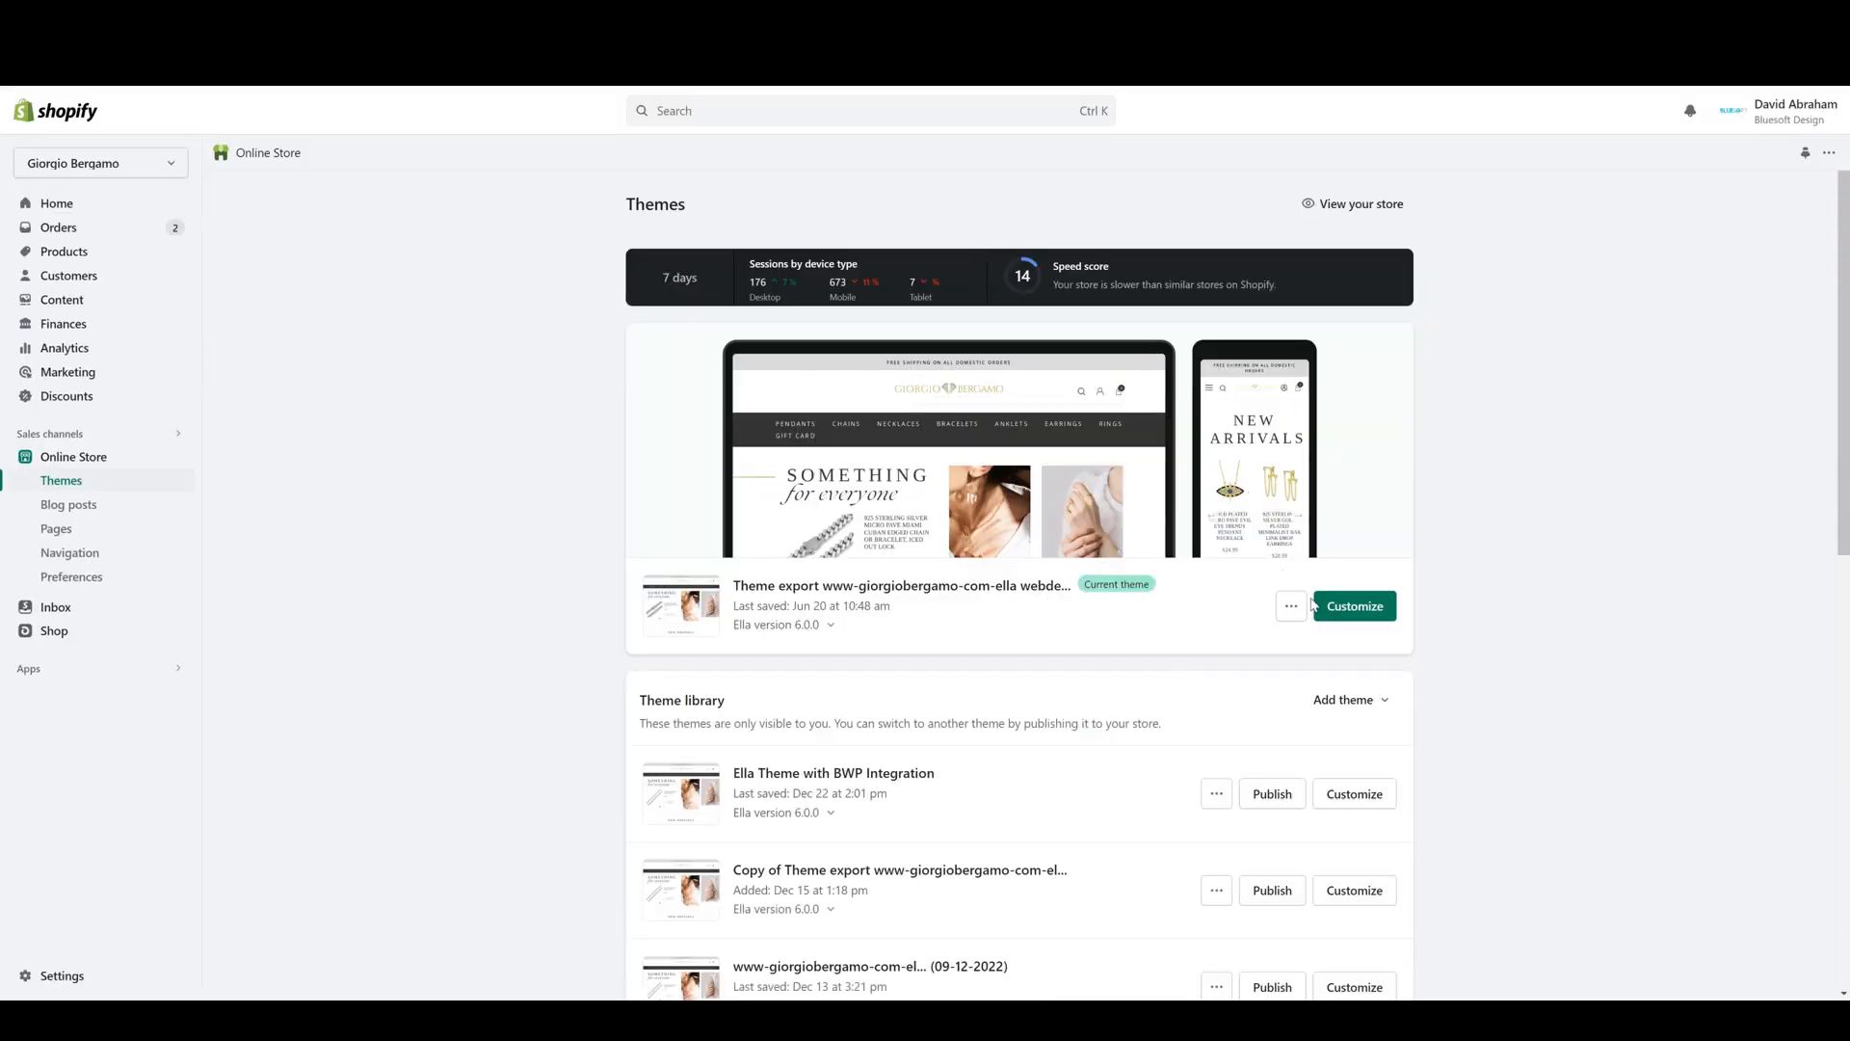
# - Review the current theme's available actions and look through the theme library
pyautogui.click(1291, 605)
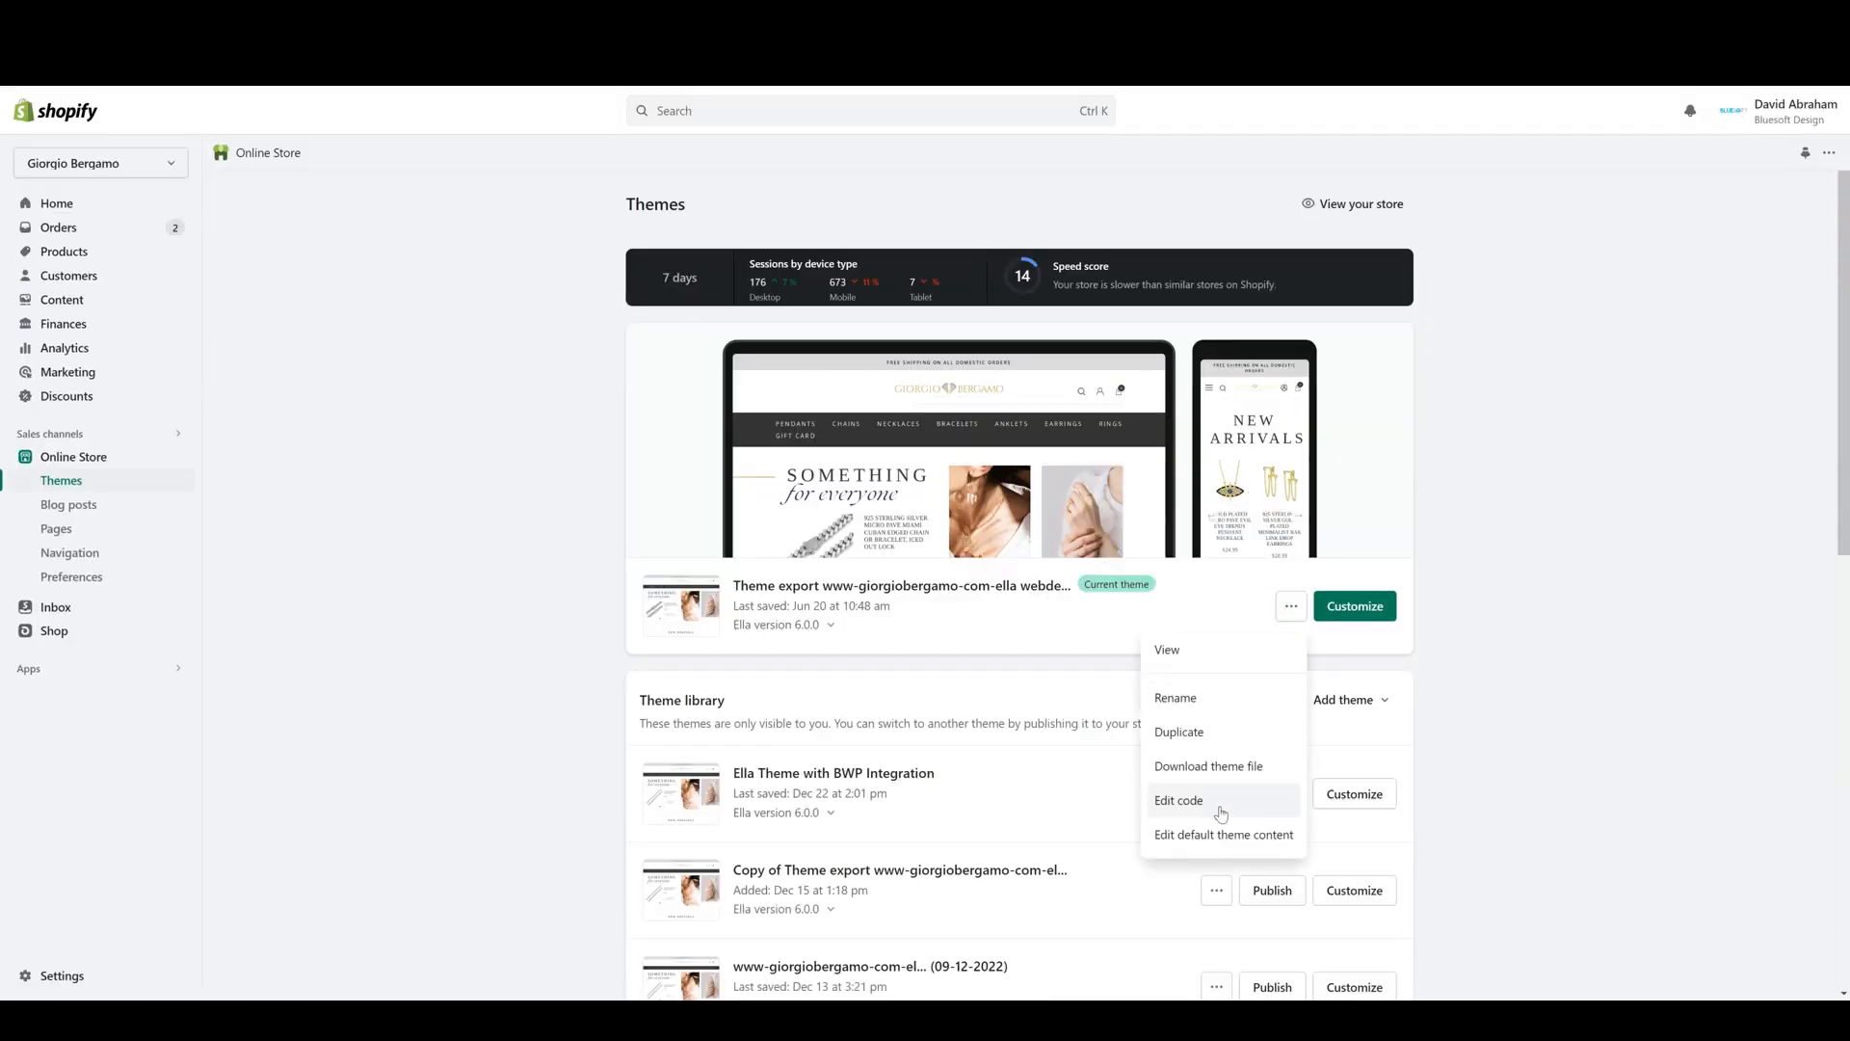
pyautogui.click(1638, 476)
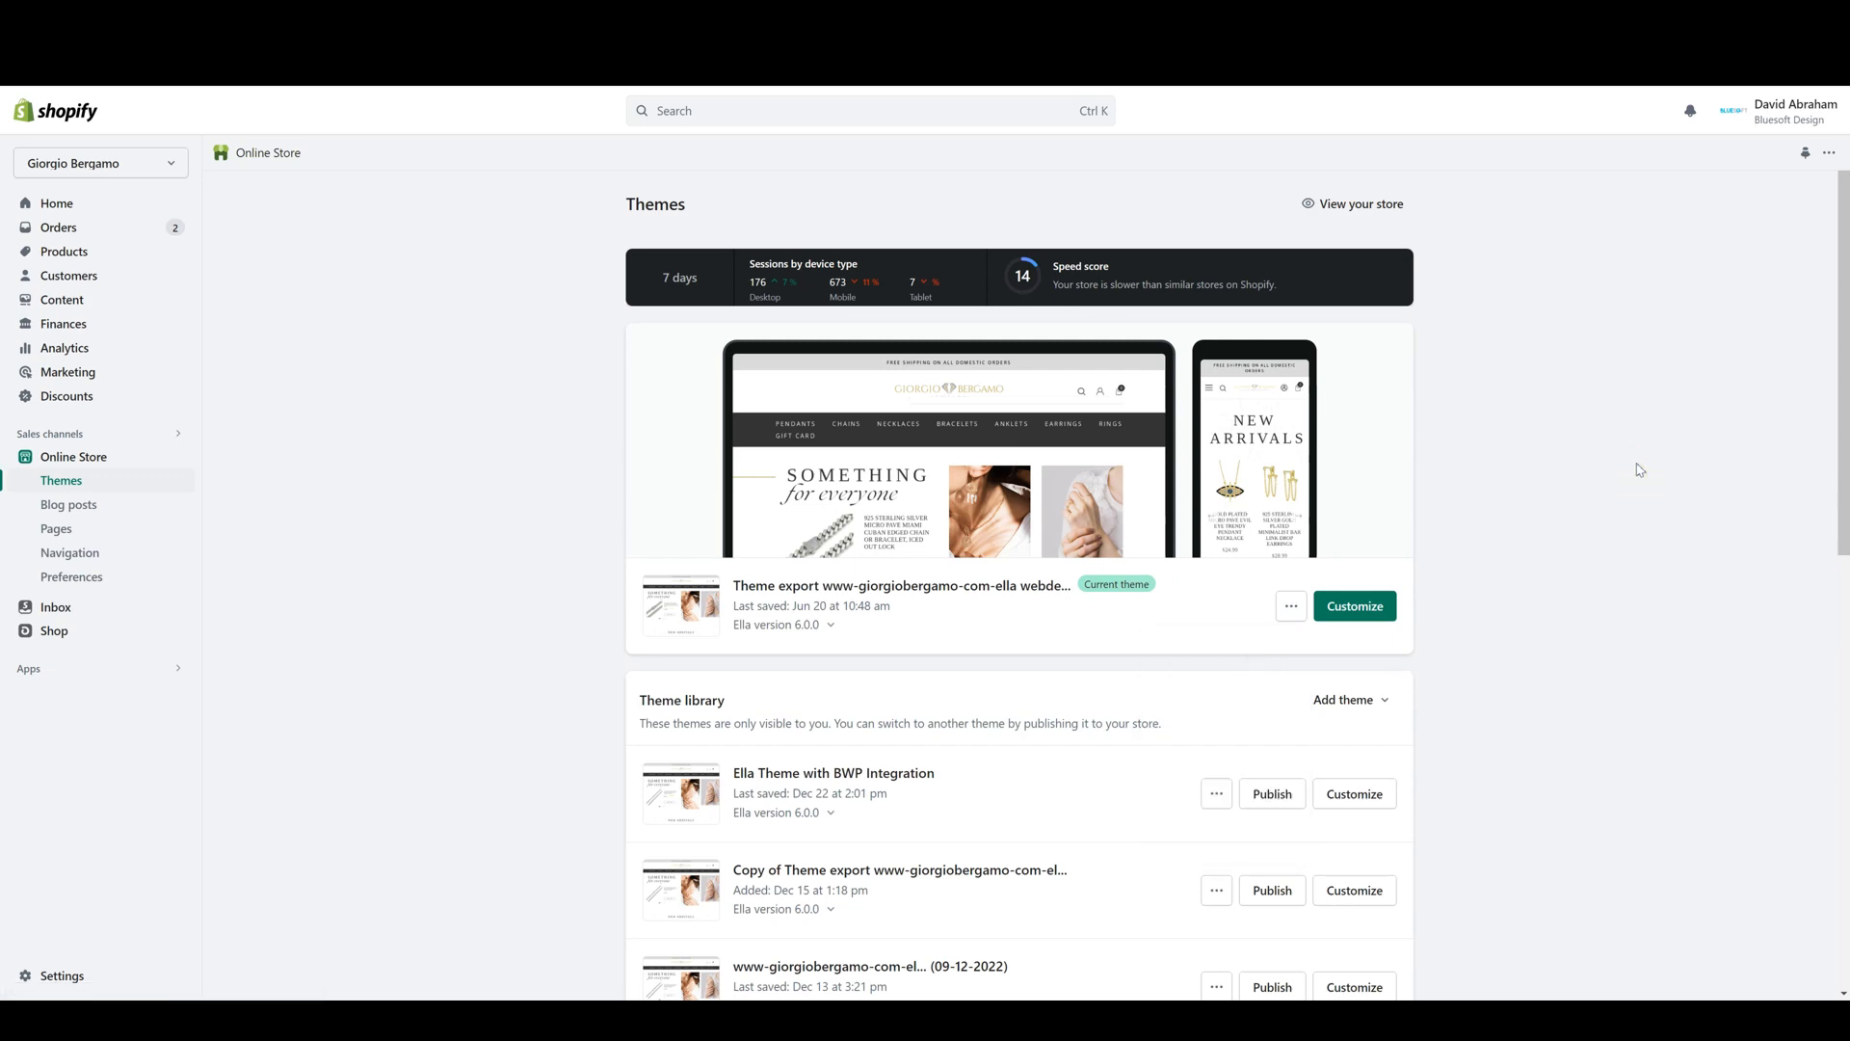
pyautogui.scroll(-8, 1614, 492)
pyautogui.scroll(6, 1599, 499)
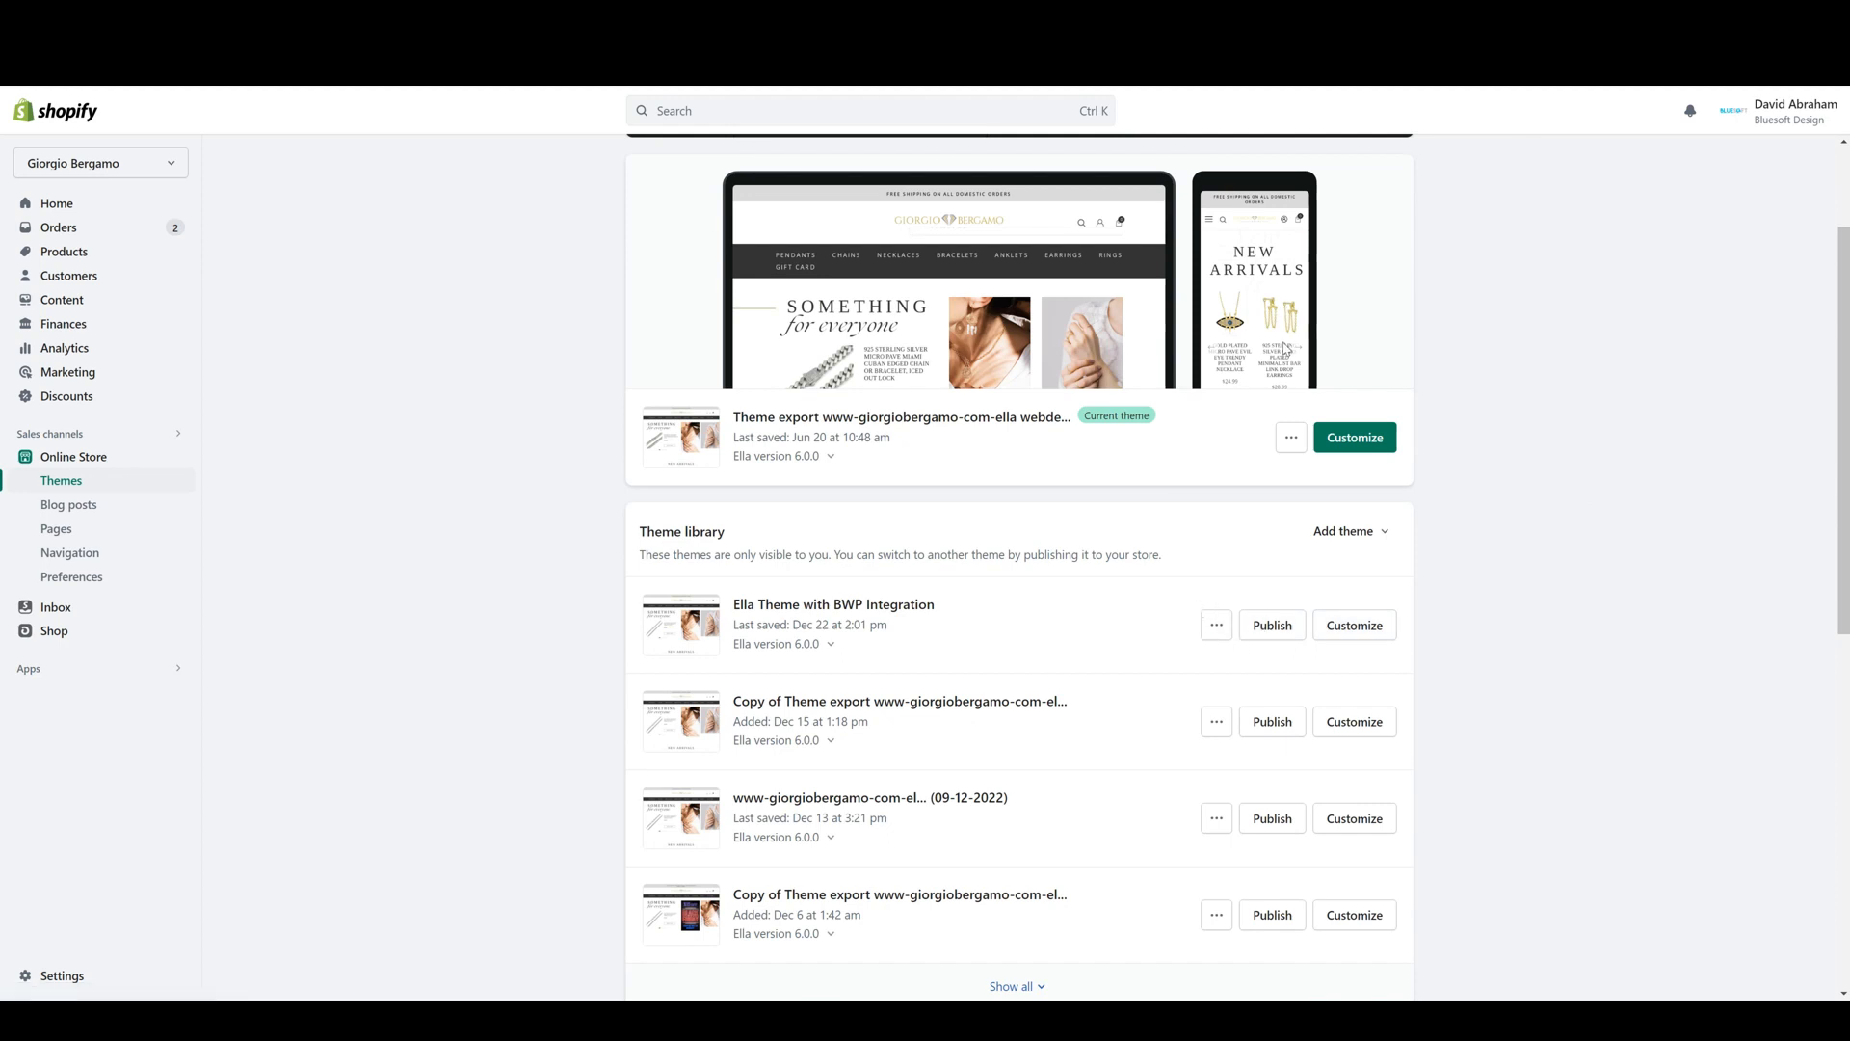
pyautogui.scroll(3, 1284, 349)
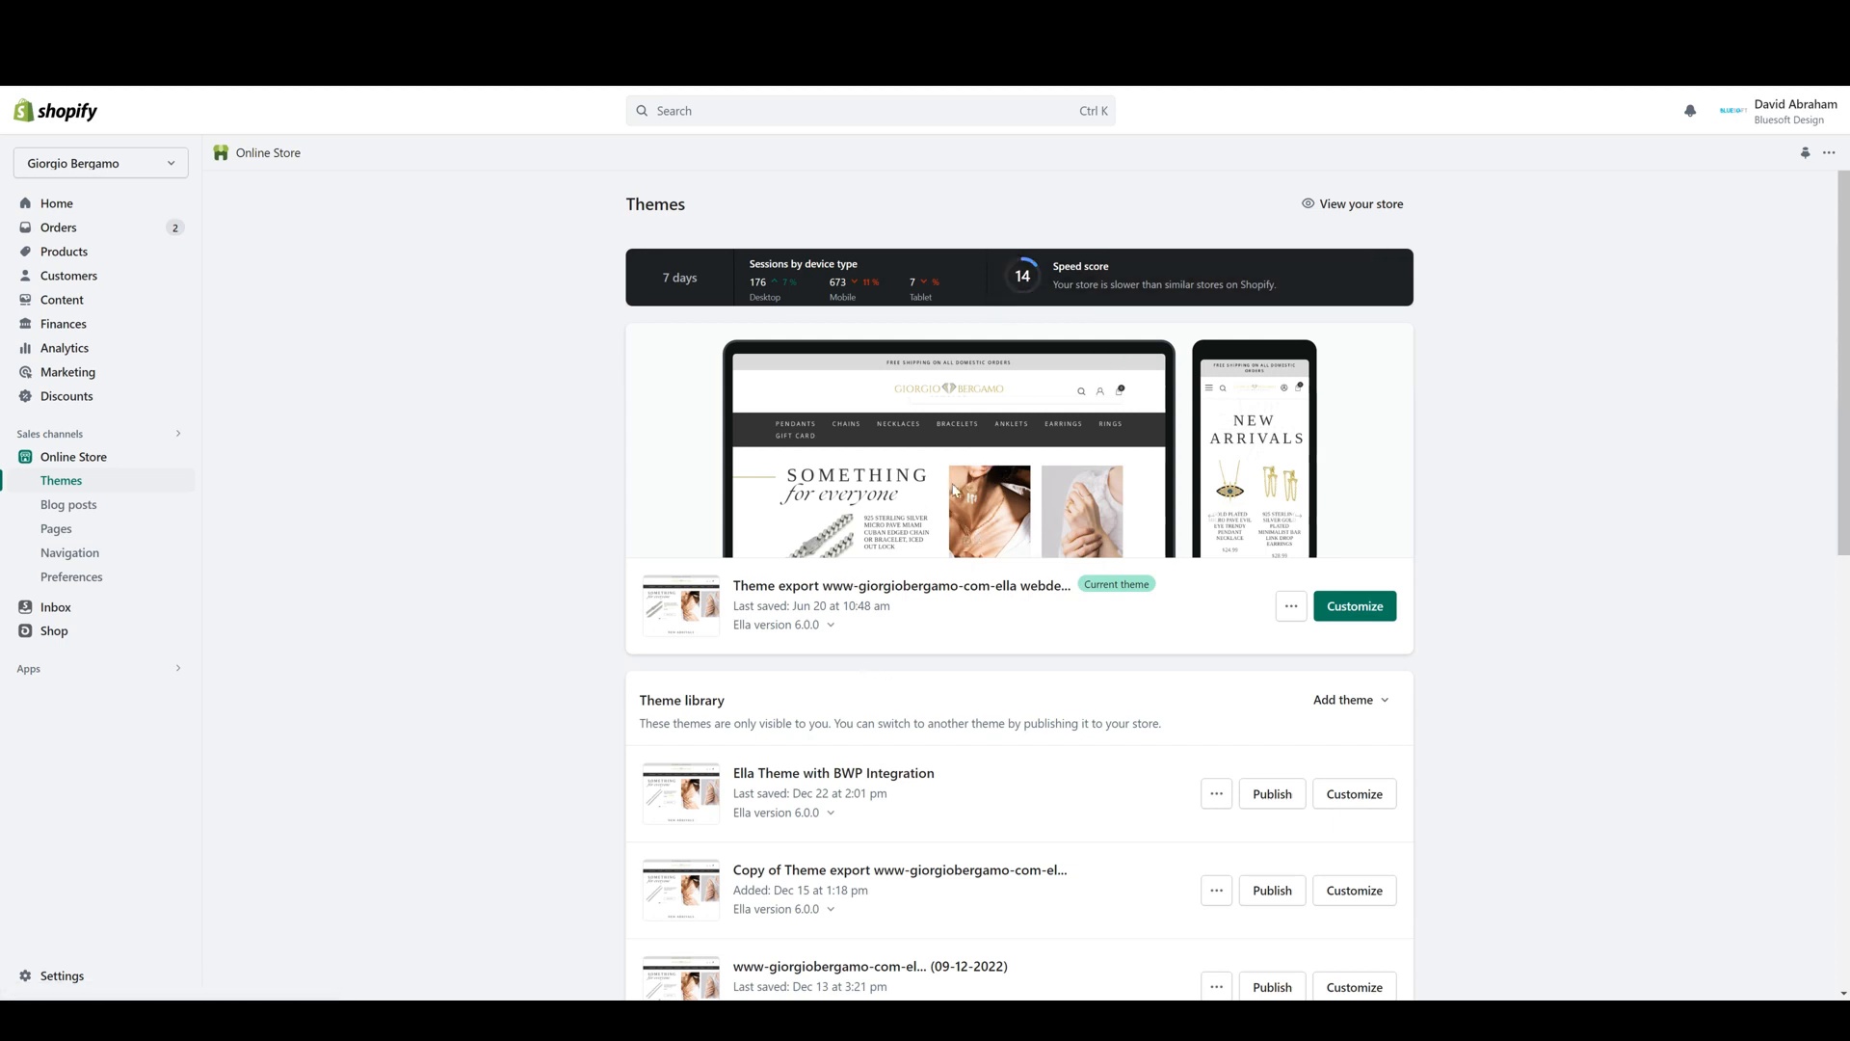
# - Open Ella Theme with BWP Integration for customization, view its home page in Desktop preview, and exit the editor
pyautogui.scroll(-1, 899, 695)
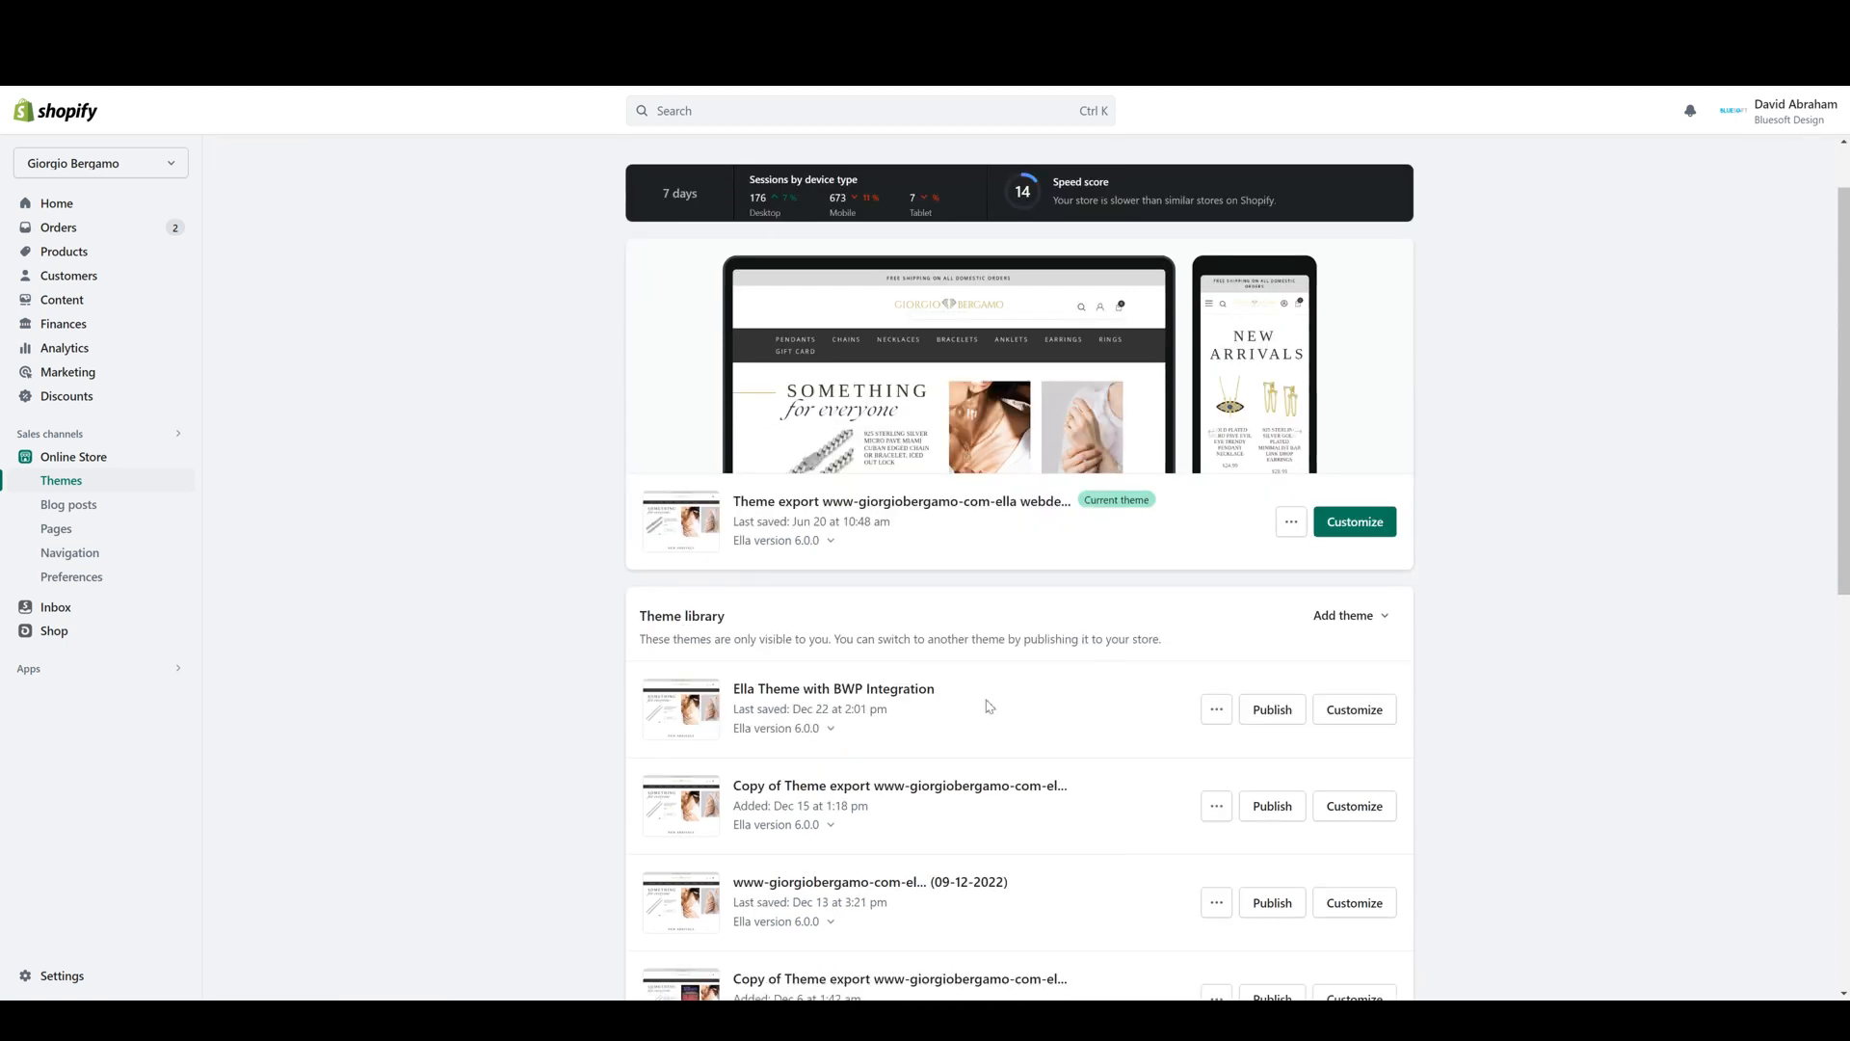
pyautogui.click(1390, 712)
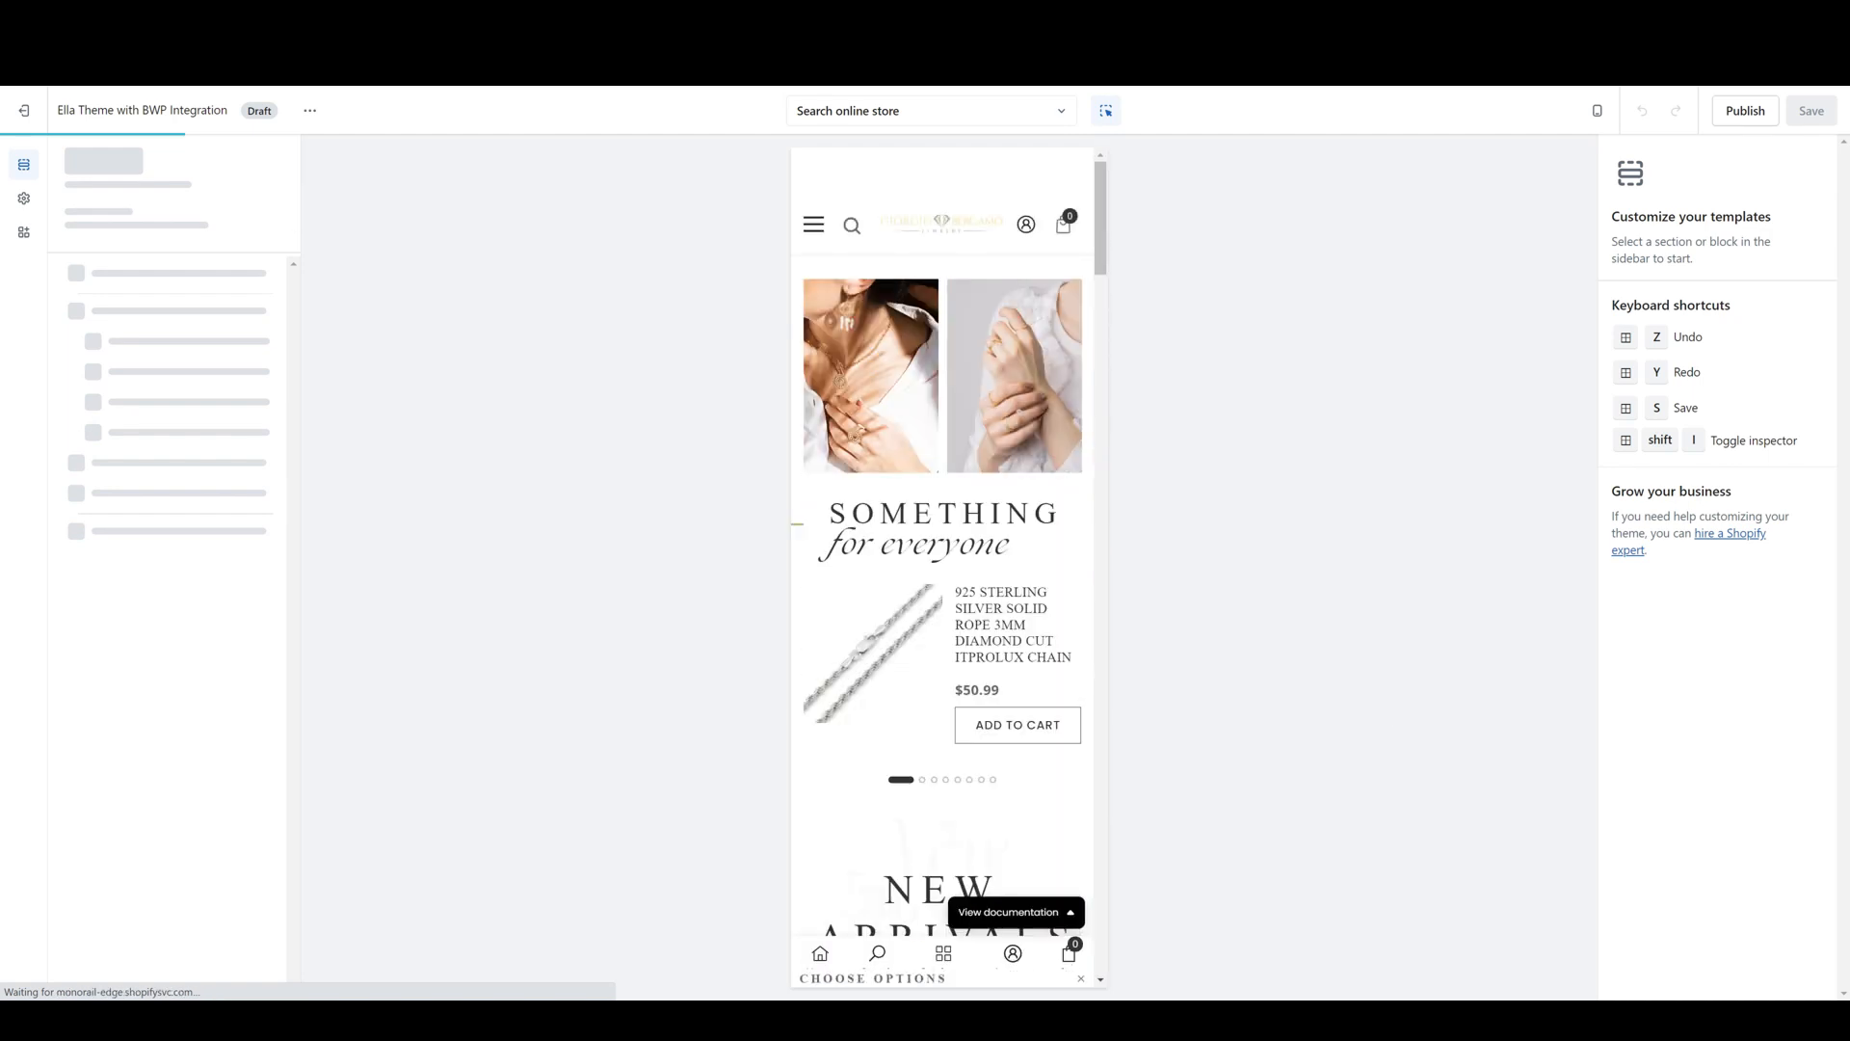
pyautogui.click(1596, 112)
pyautogui.click(1640, 153)
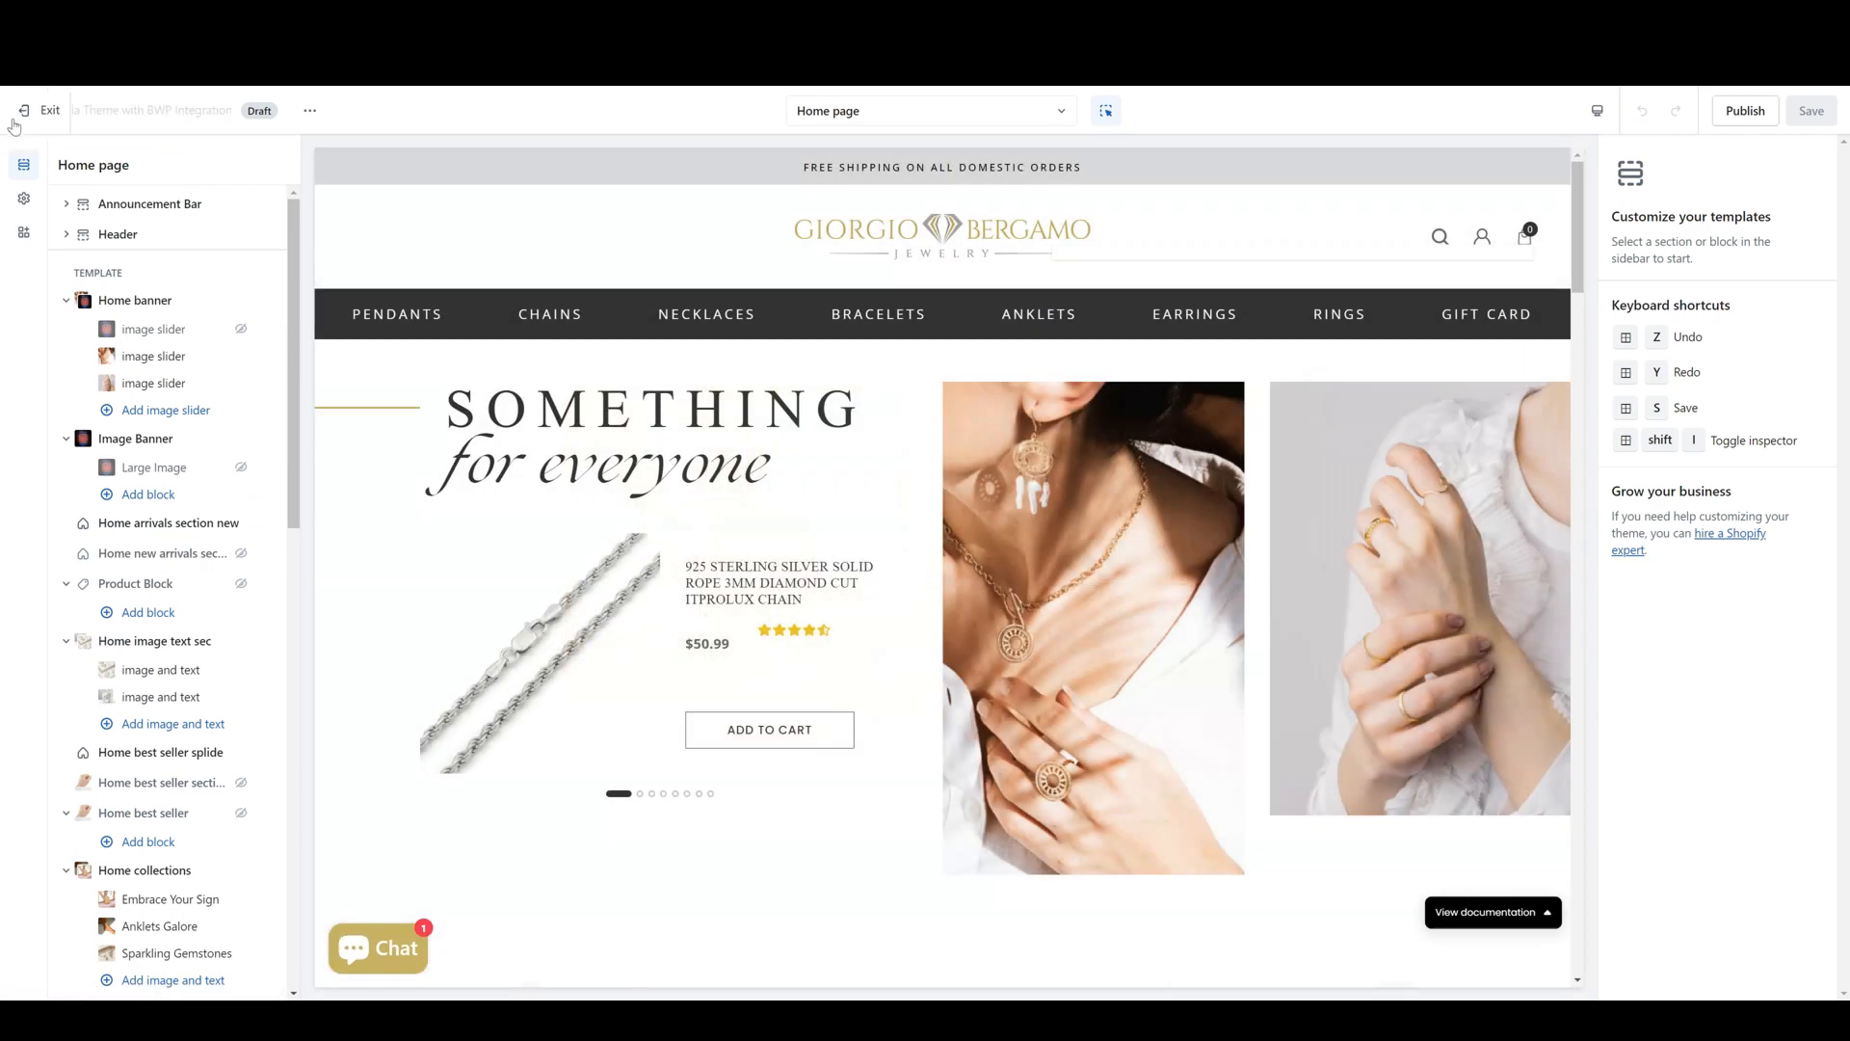
pyautogui.click(19, 114)
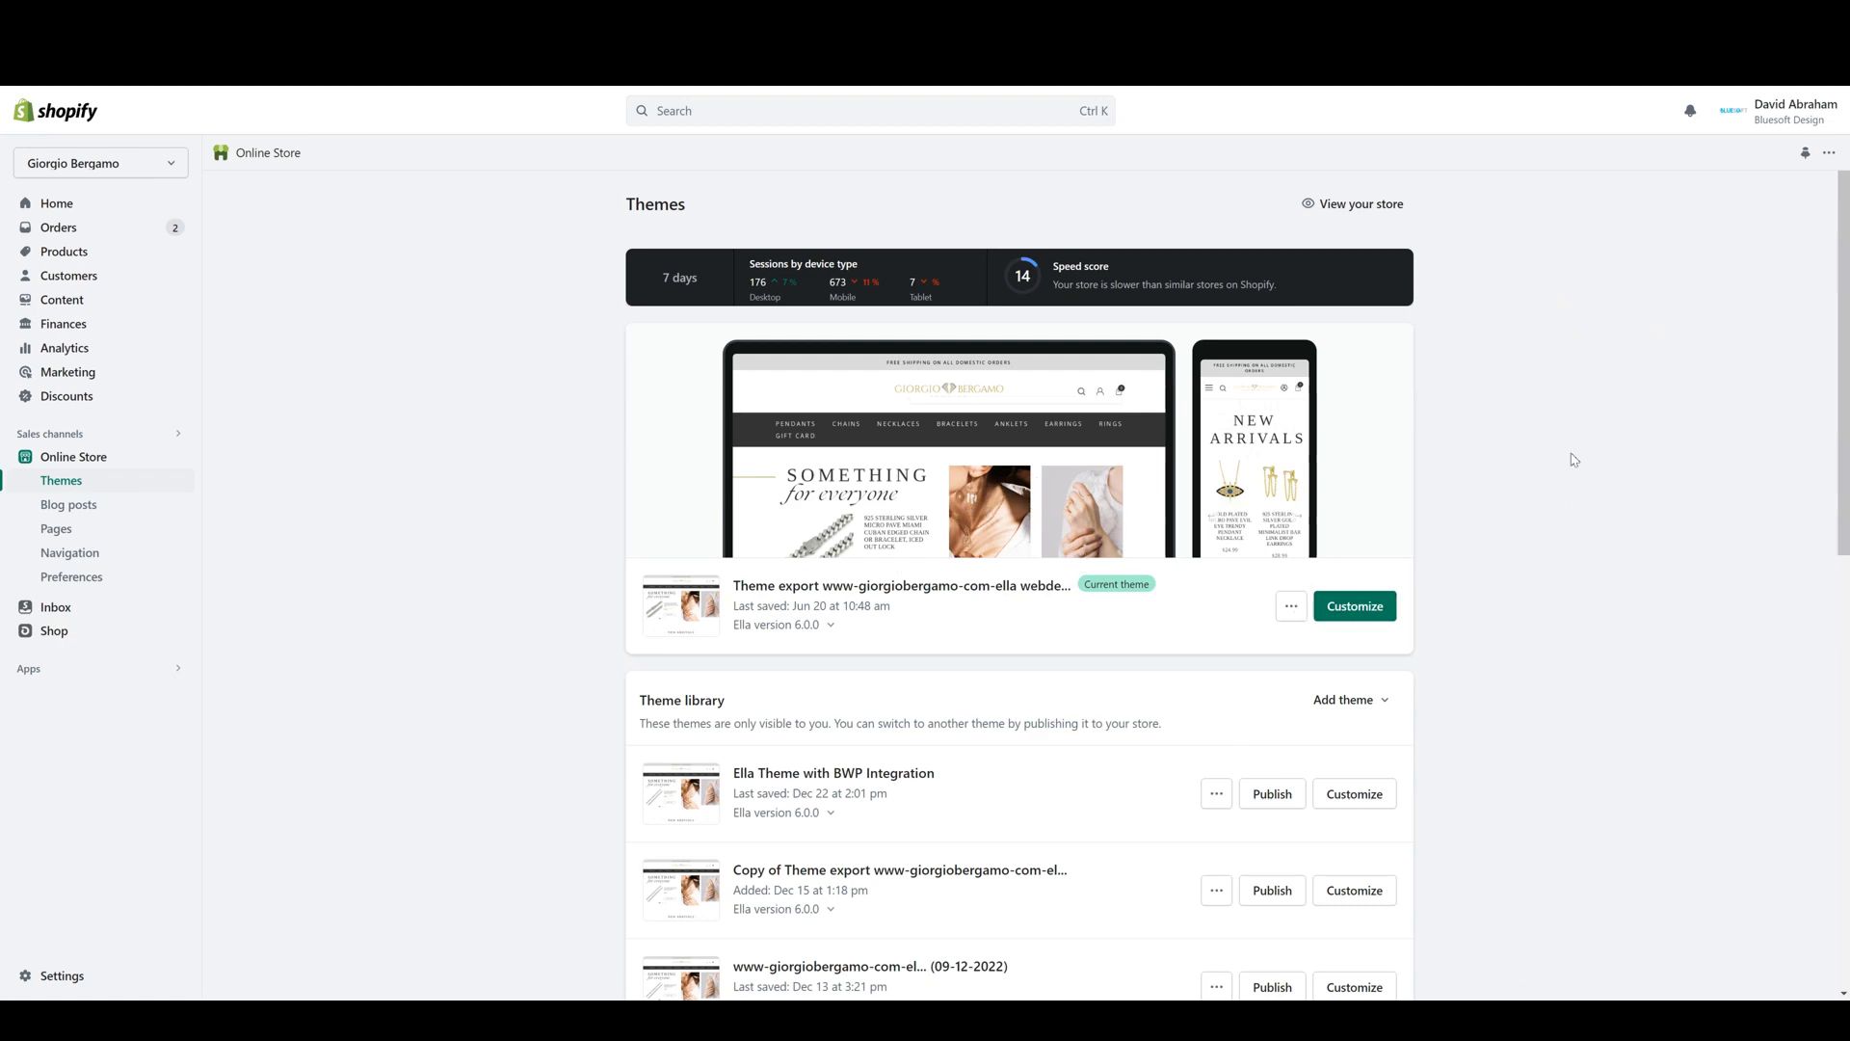
# - Look over the theme library, then start a new blog post from the Online Store's blog posts
pyautogui.scroll(-2, 1025, 590)
pyautogui.scroll(-3, 1024, 591)
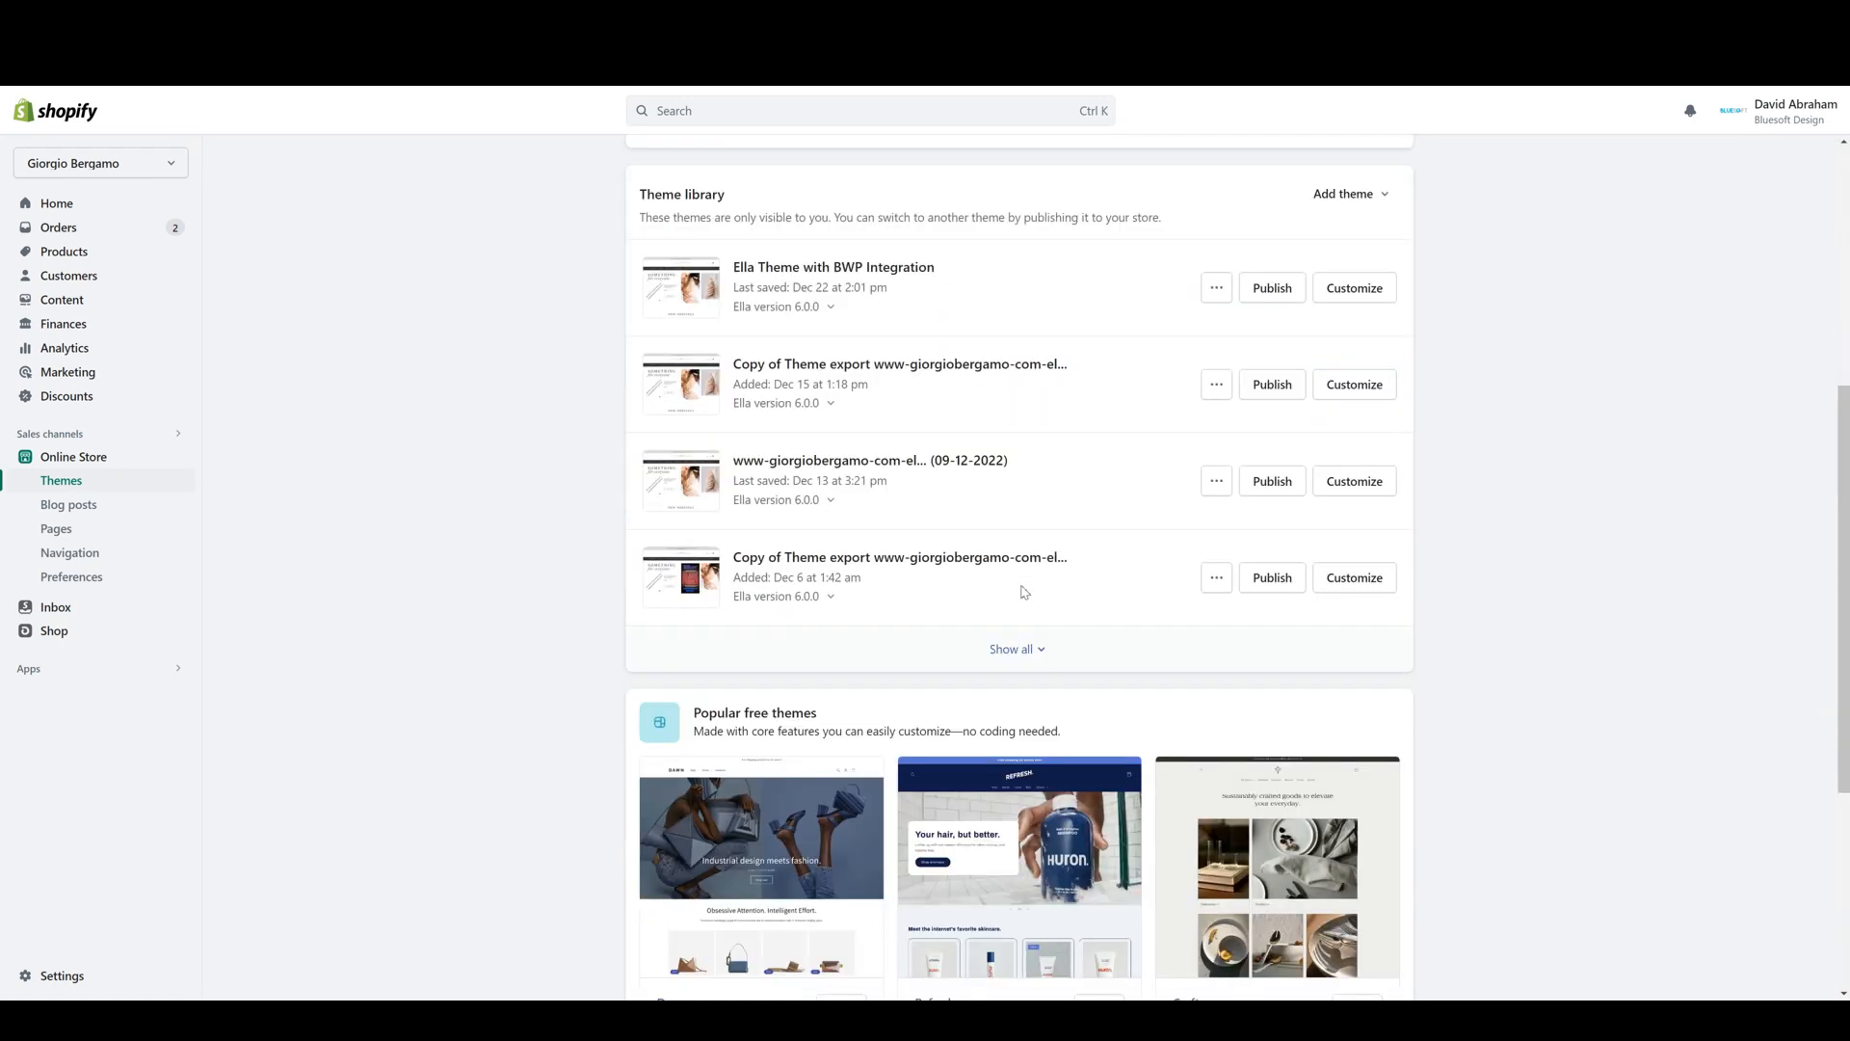
pyautogui.scroll(3, 1025, 591)
pyautogui.scroll(2, 1024, 592)
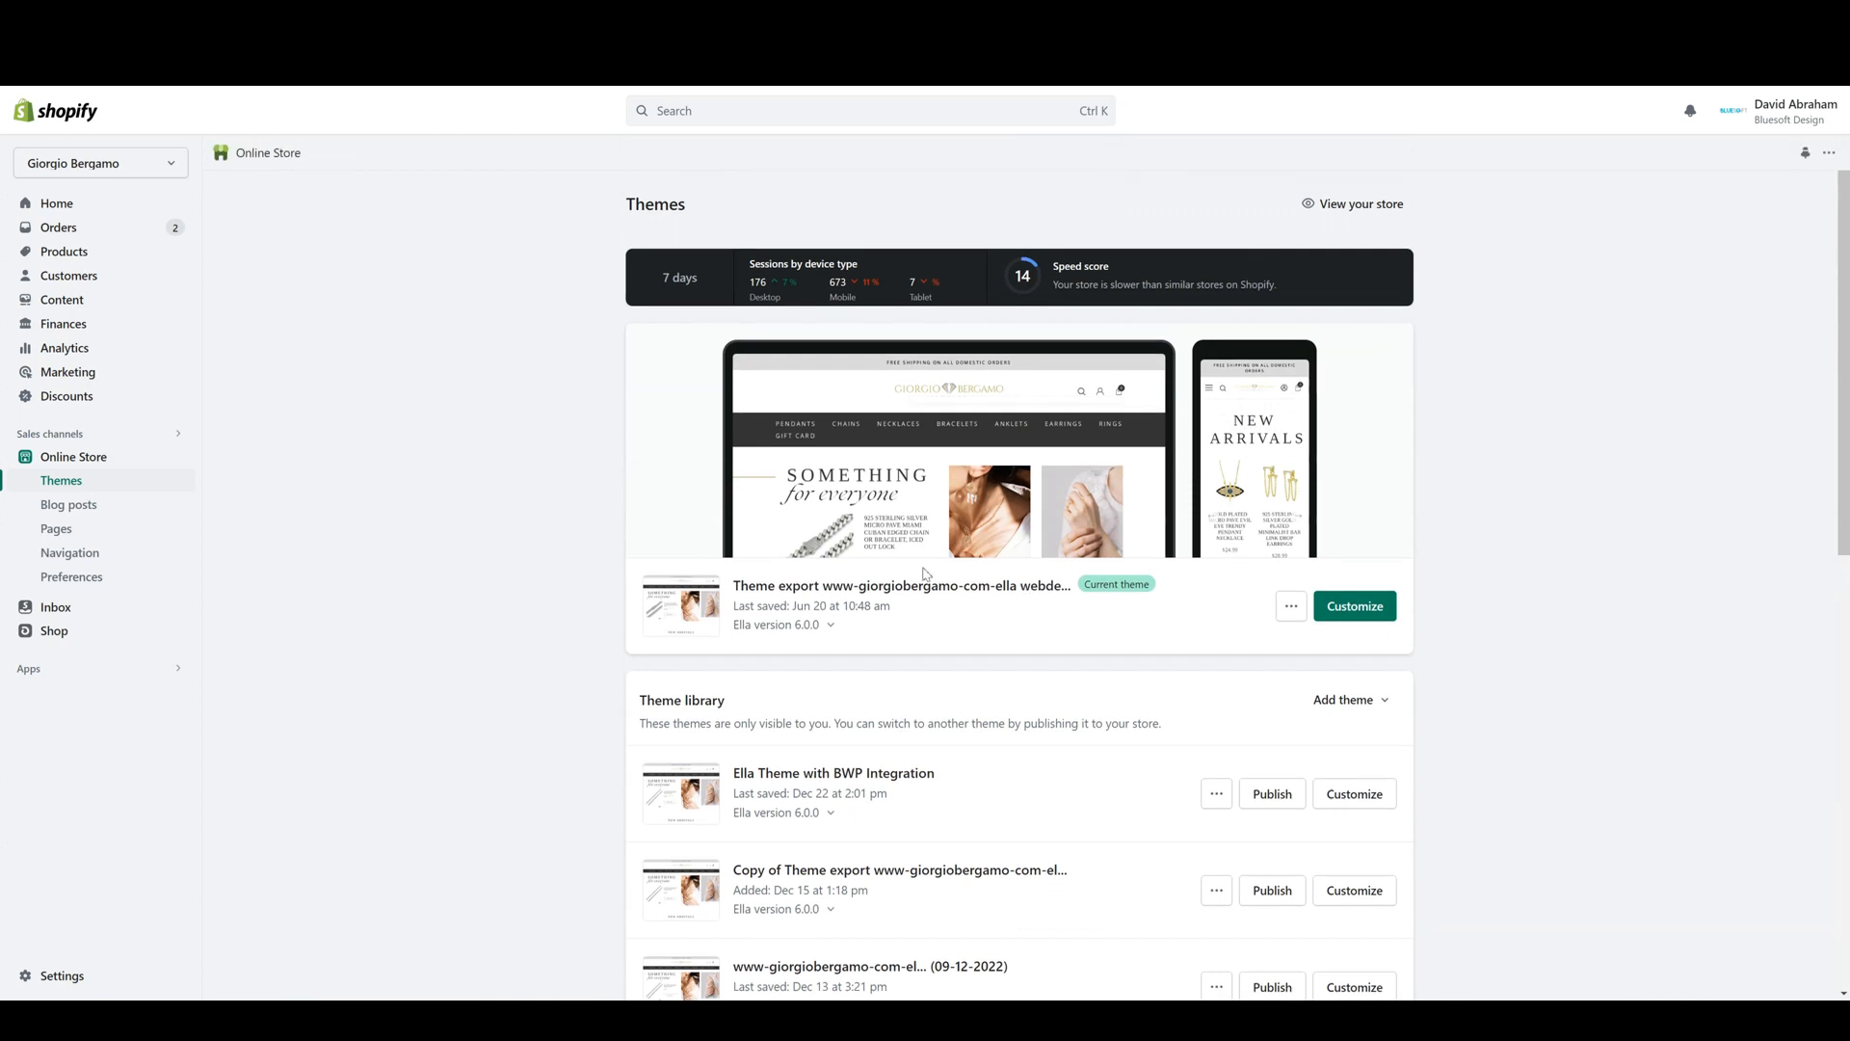
pyautogui.click(116, 501)
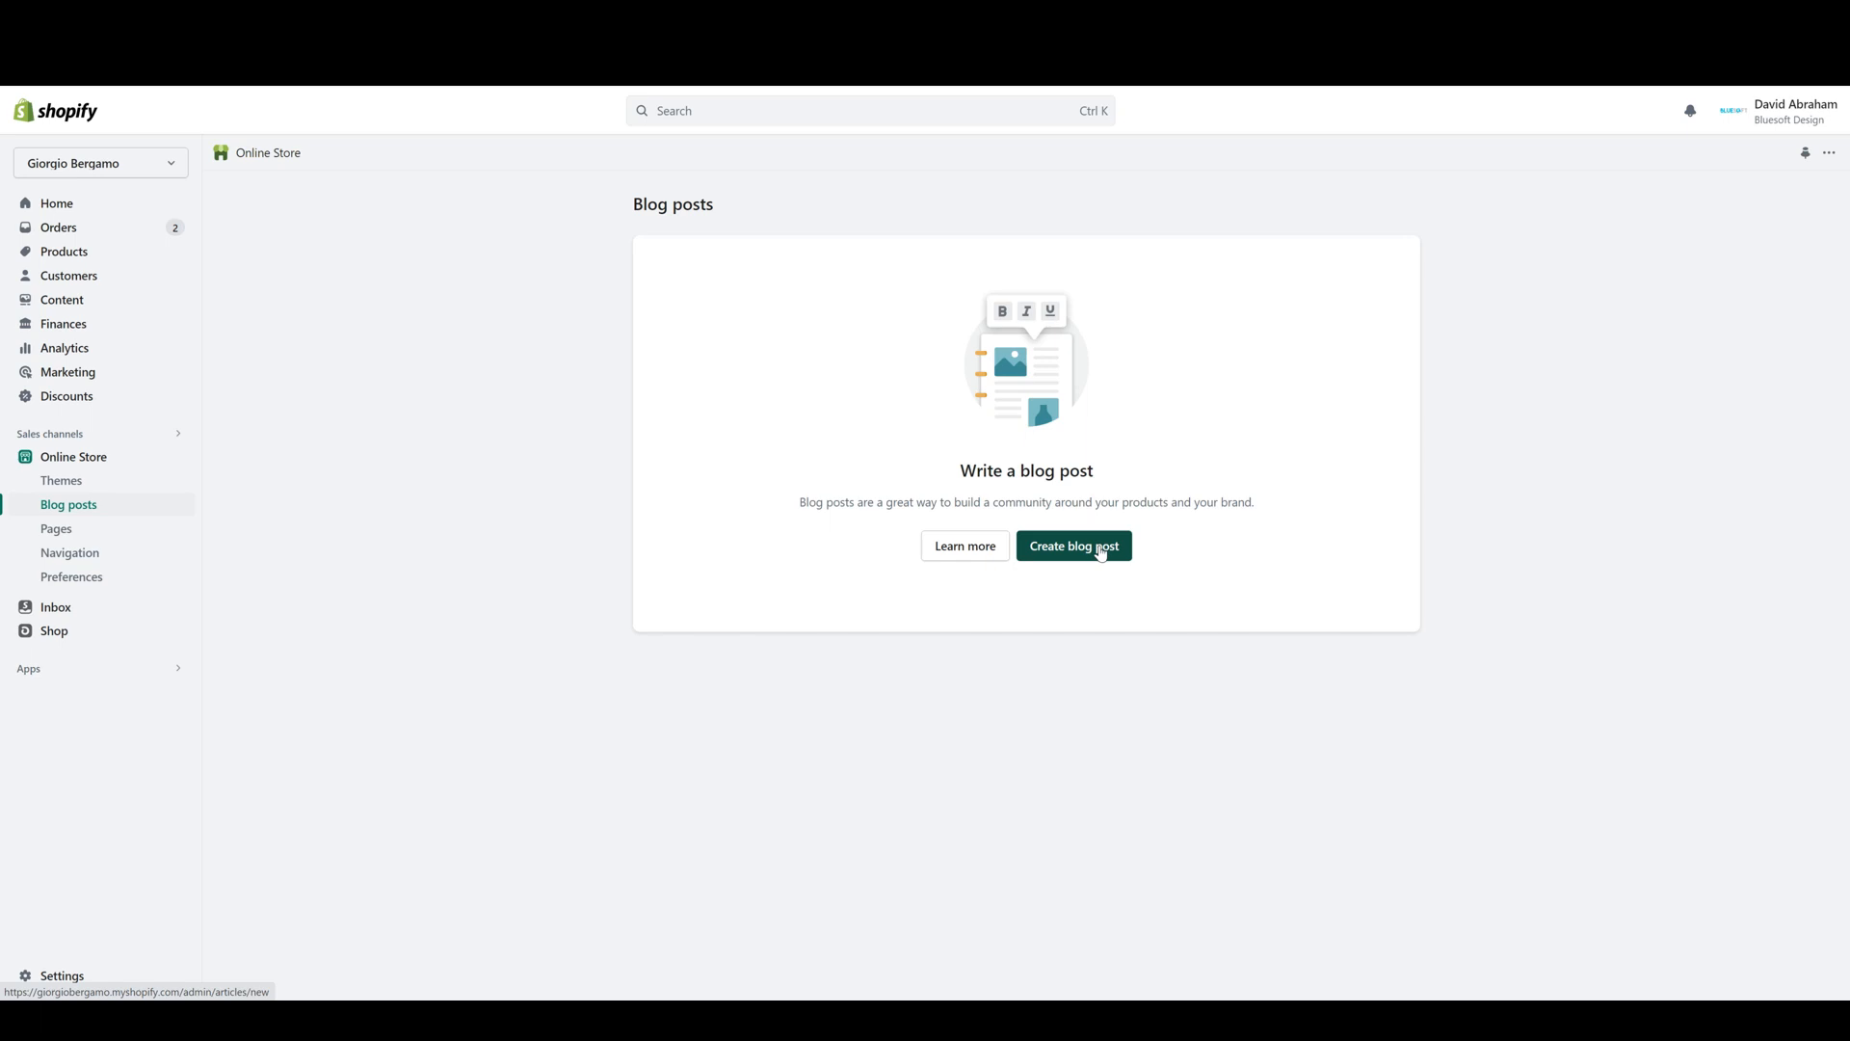
pyautogui.click(1100, 559)
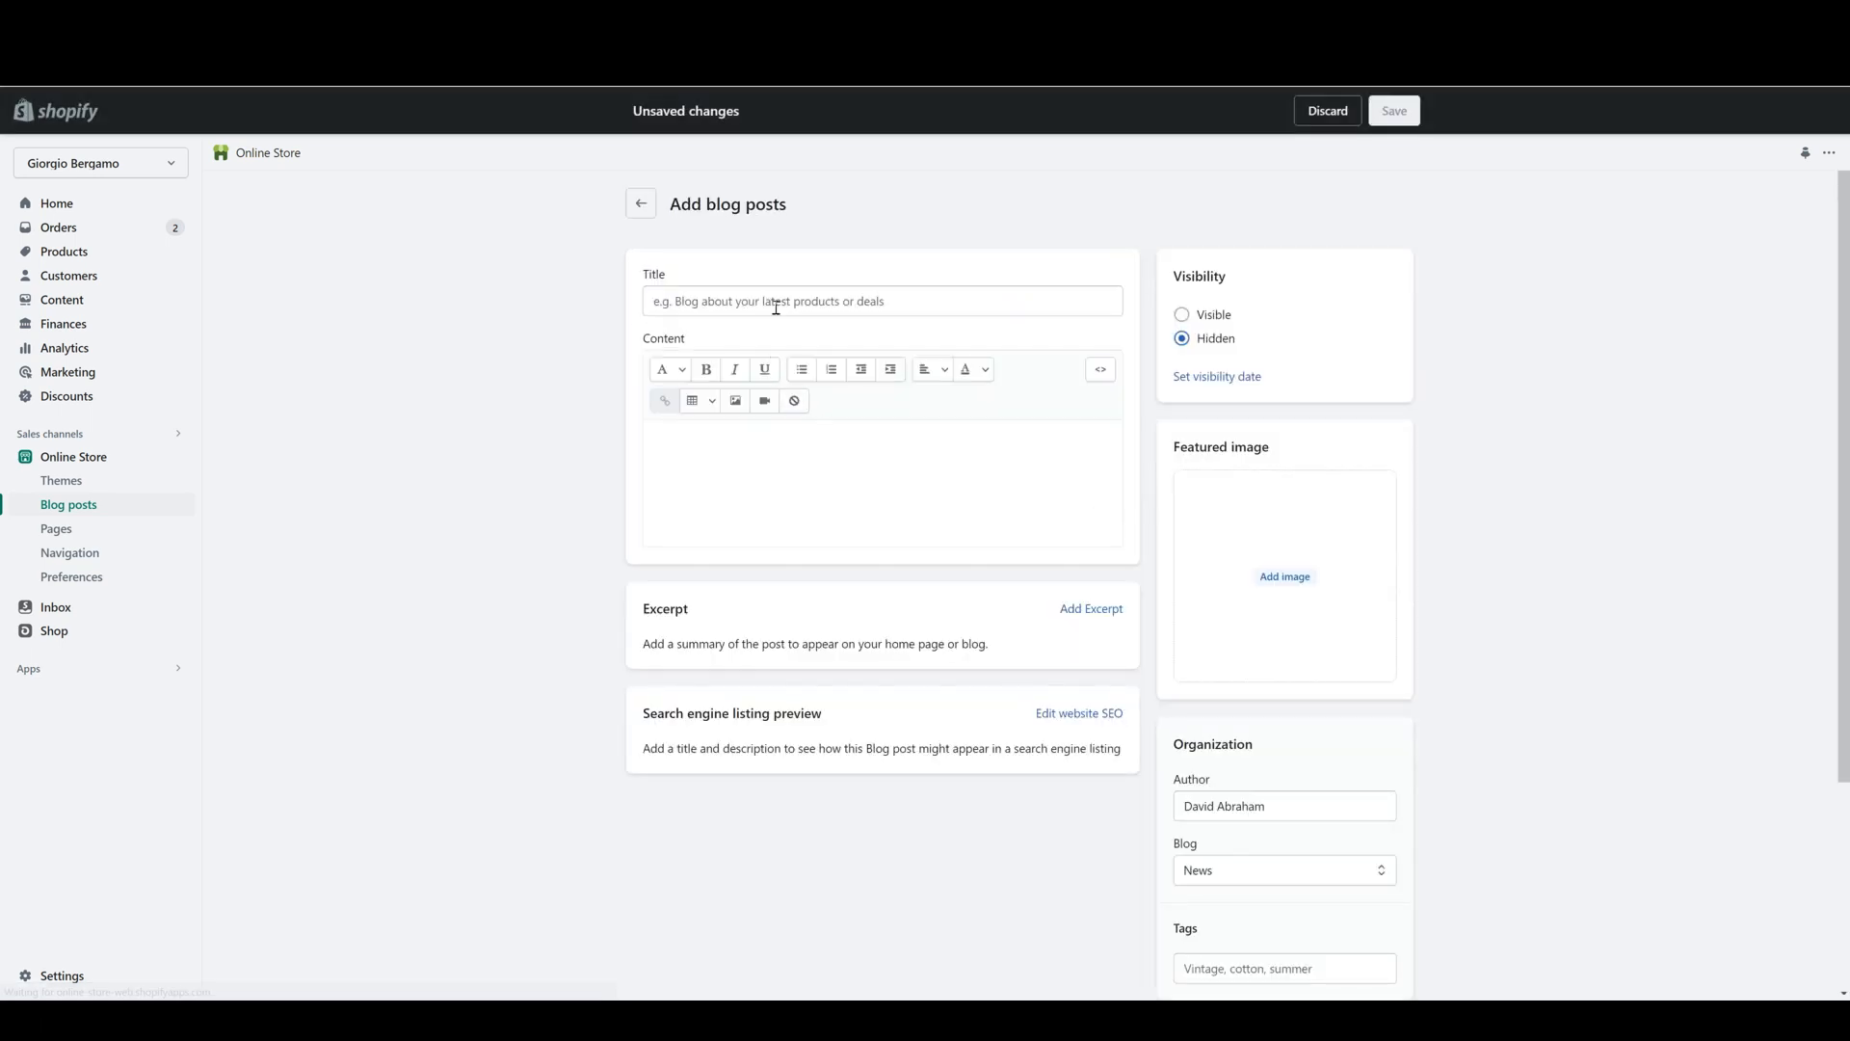
# - Go through the blog post's title and content fields and add an excerpt area to the post
pyautogui.click(766, 301)
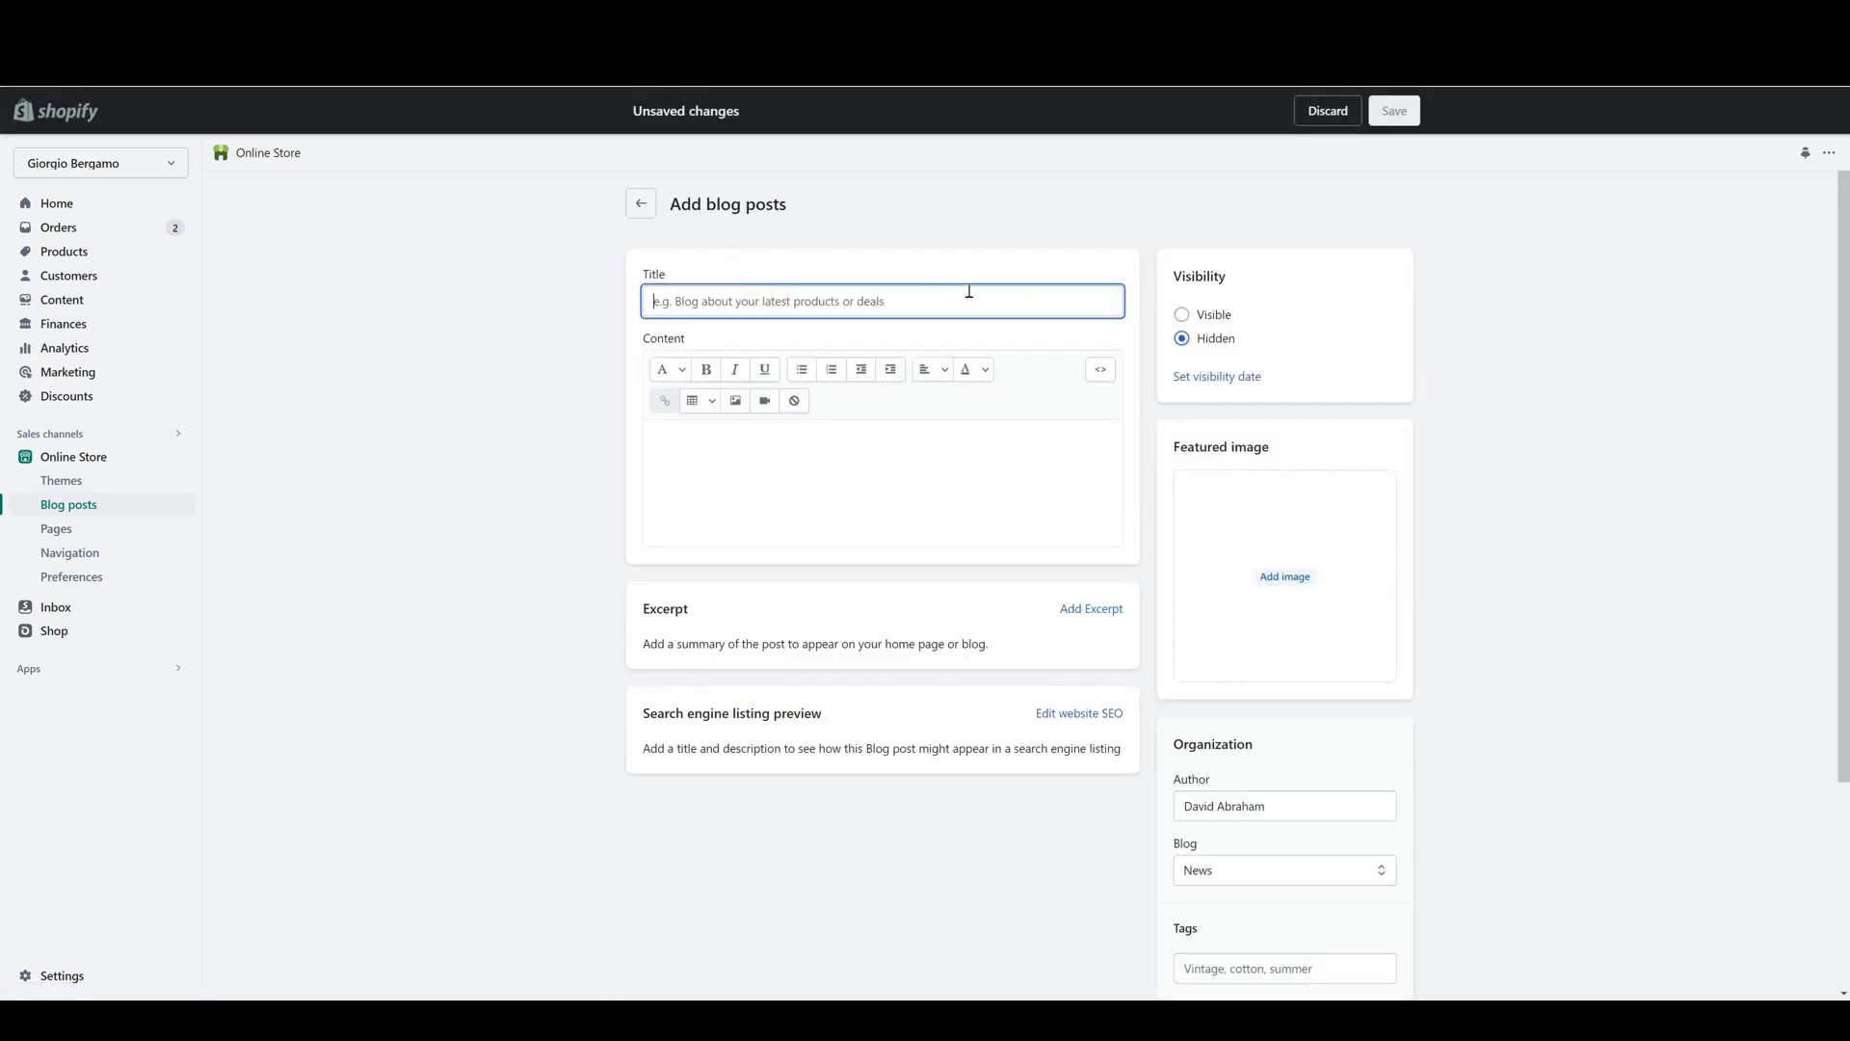
pyautogui.click(973, 470)
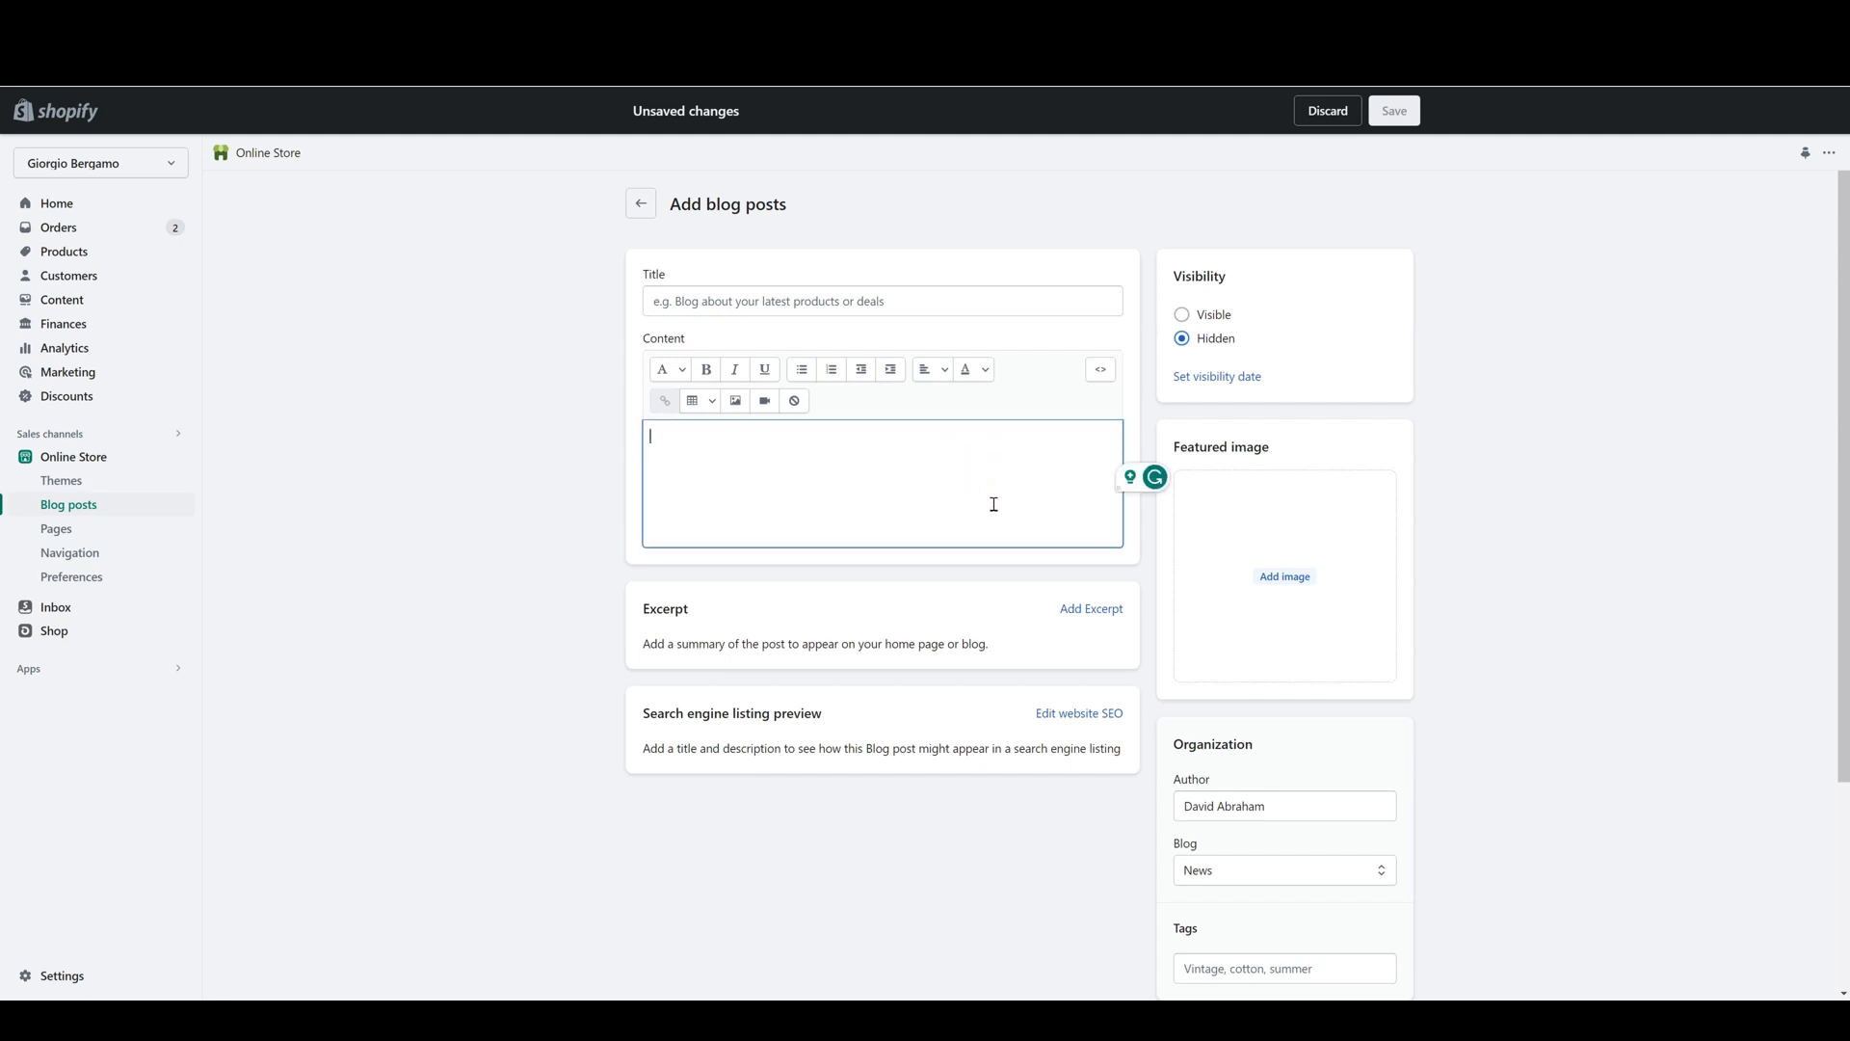
pyautogui.click(1110, 609)
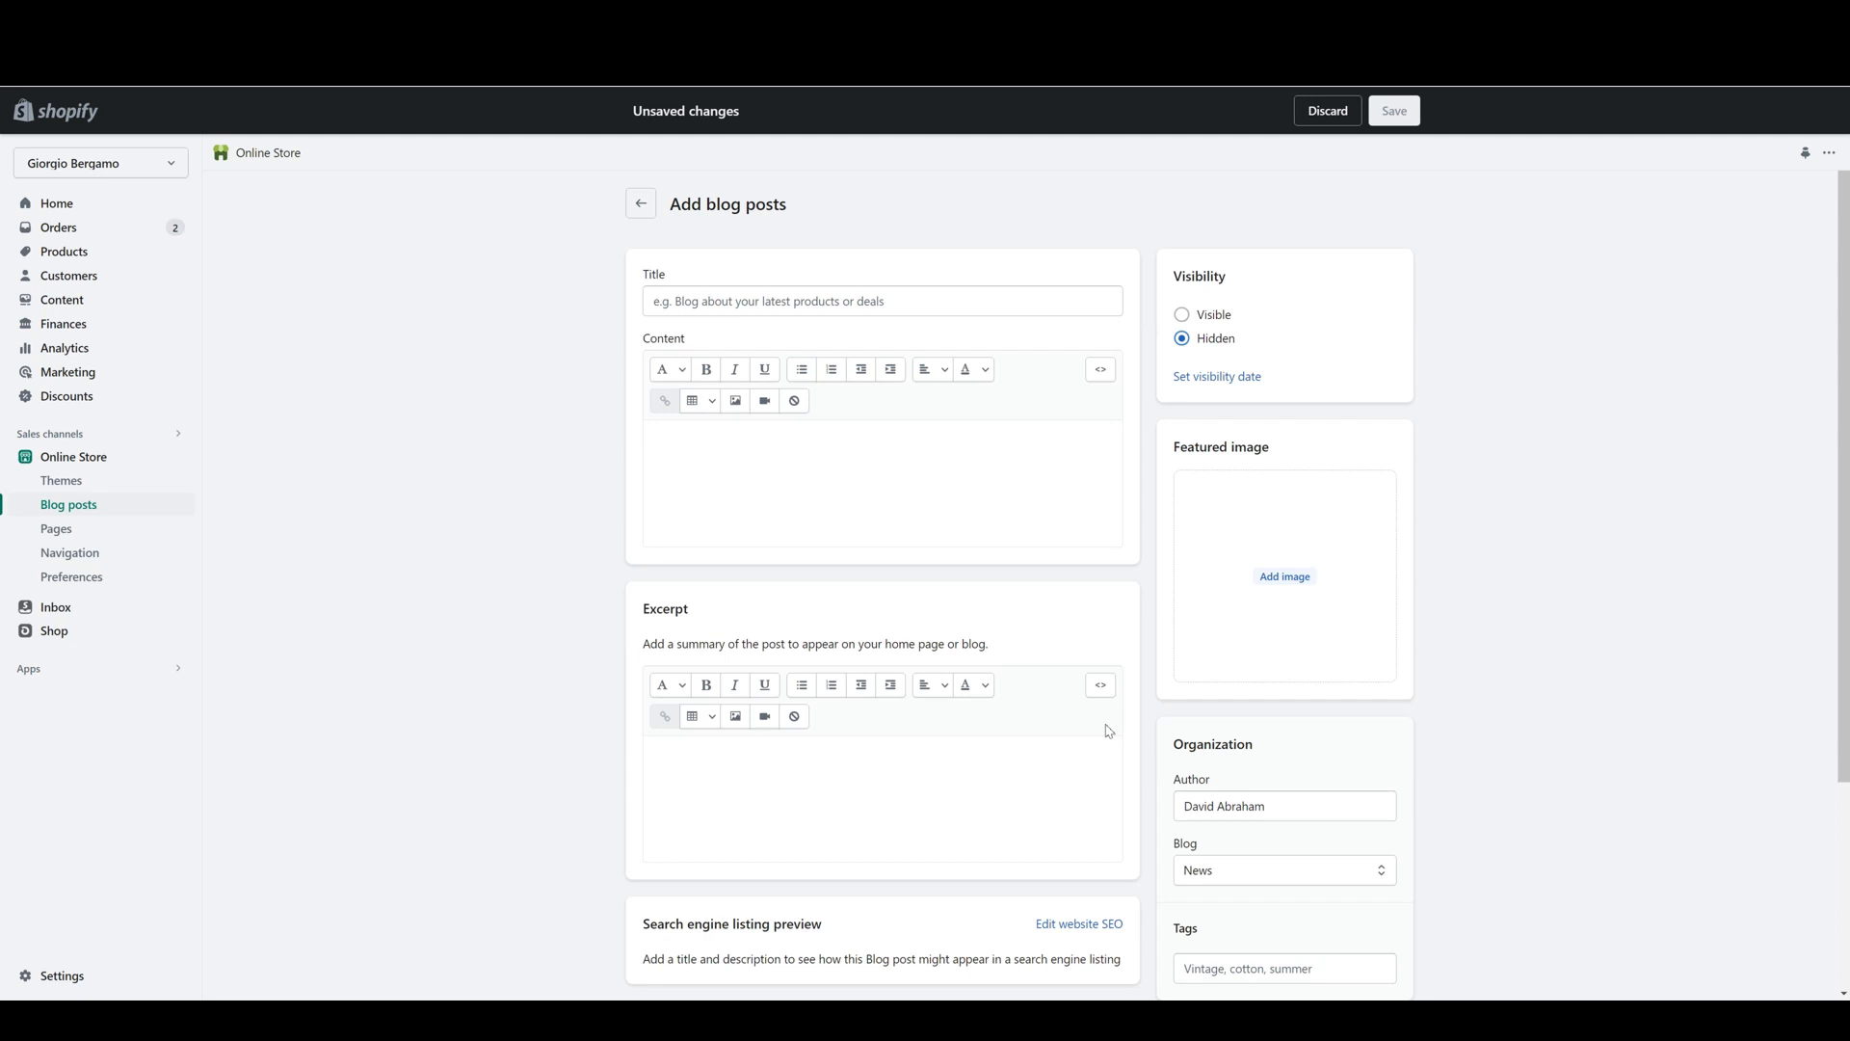
pyautogui.click(1042, 780)
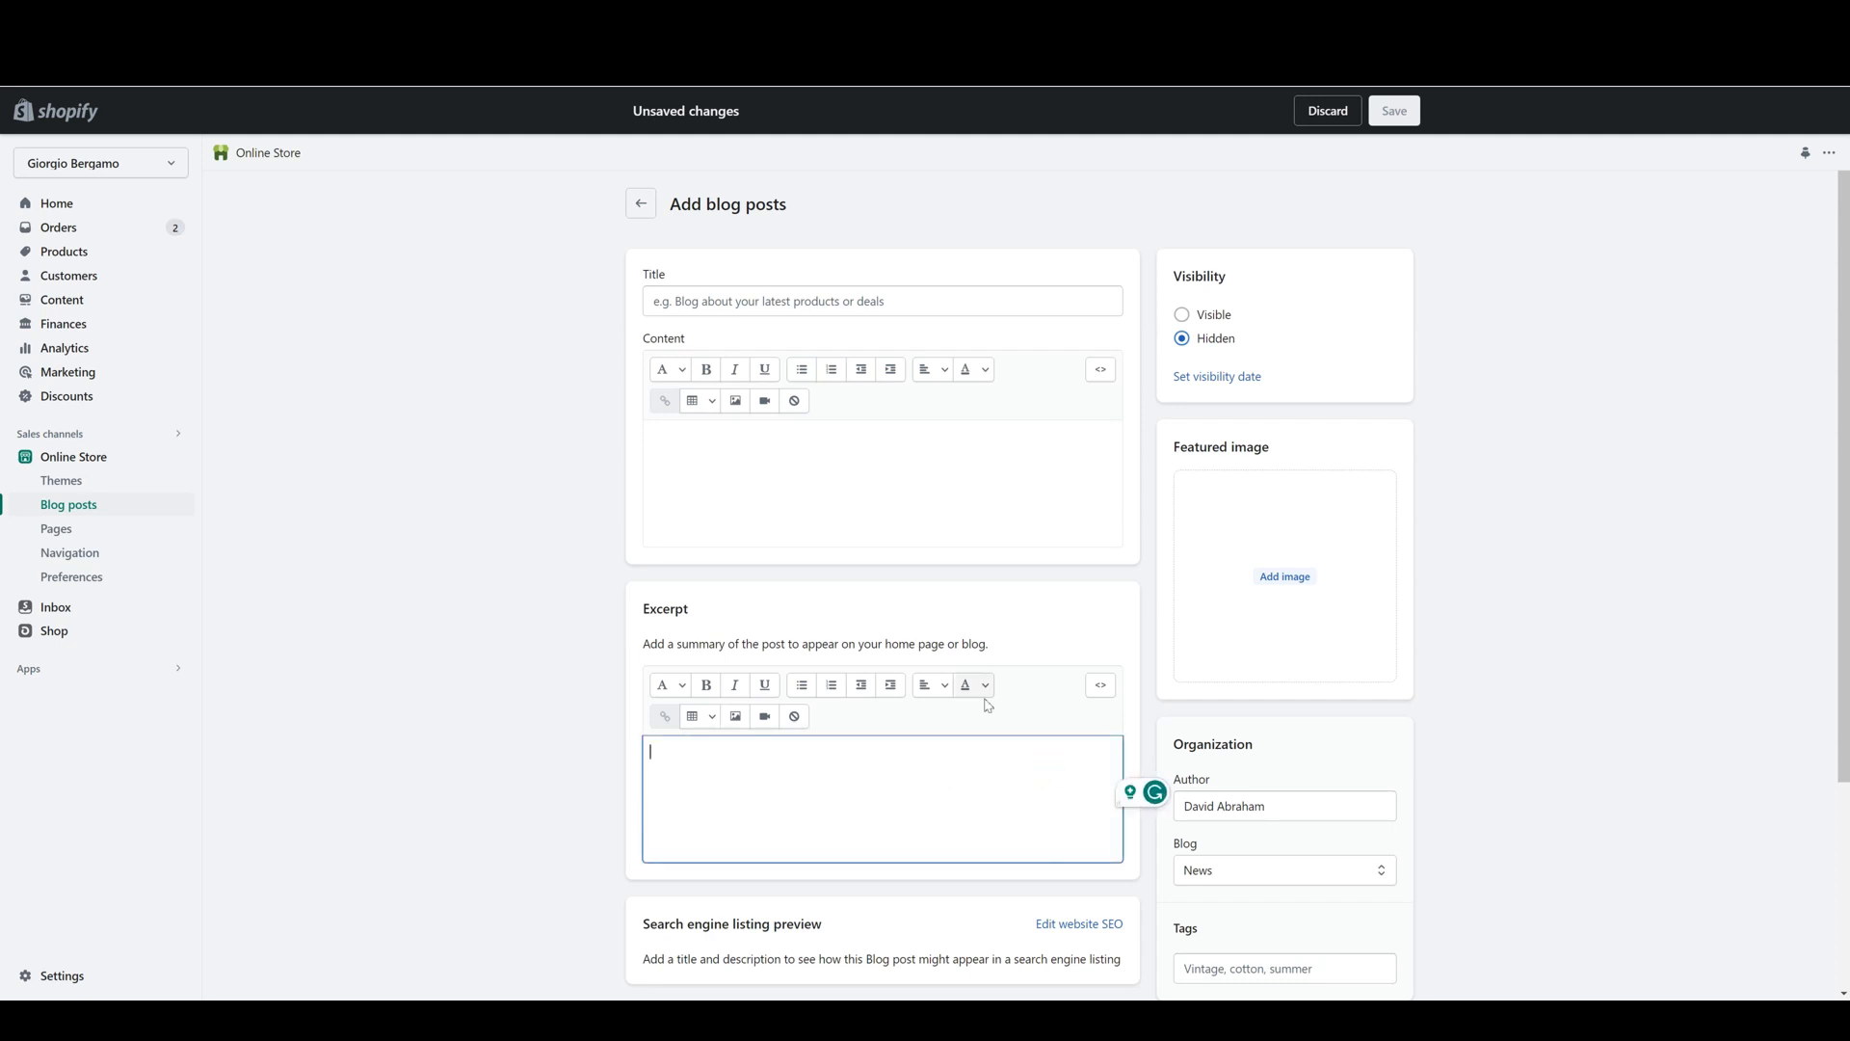
# - Keep the blog post hidden and add a visibility date of 7/13/2023 at 4:30 PM
pyautogui.click(1231, 315)
pyautogui.click(1225, 338)
pyautogui.click(1219, 377)
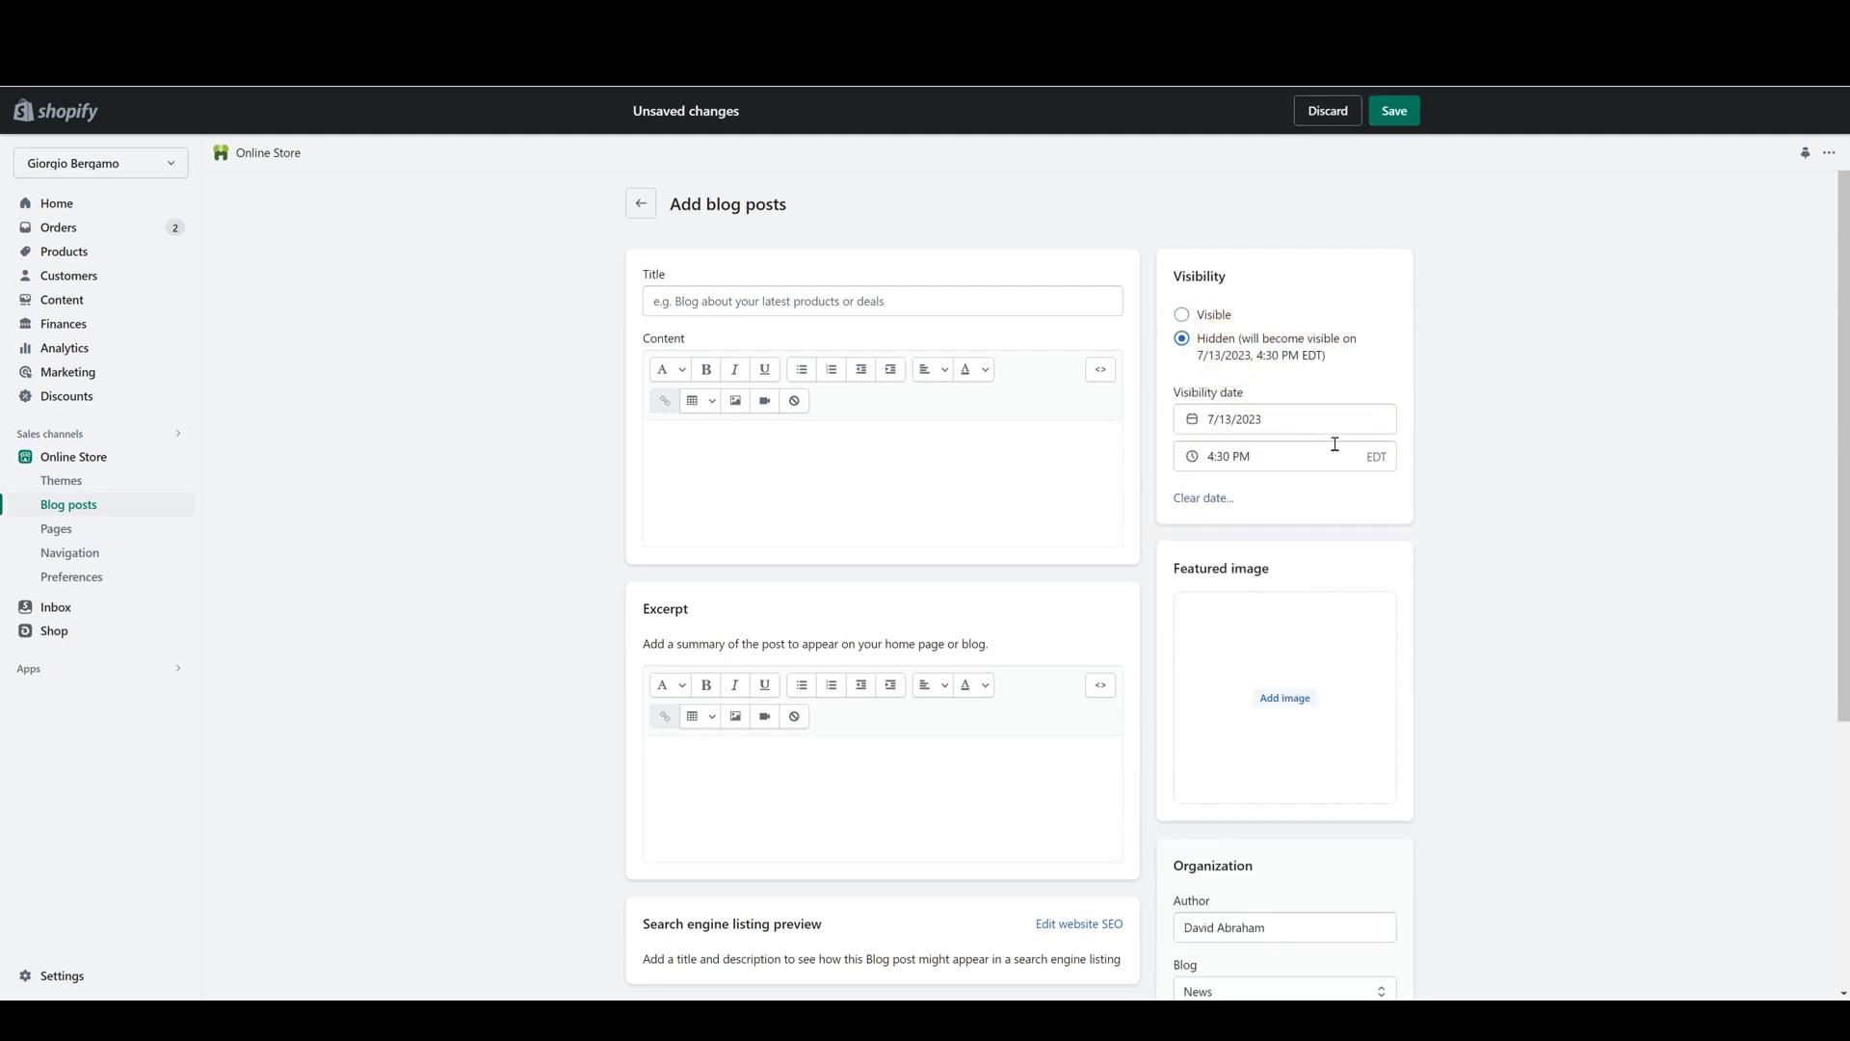
# - Examine the blog post's featured image, author, blog, tags and theme template options without changing them
pyautogui.scroll(-3, 1420, 442)
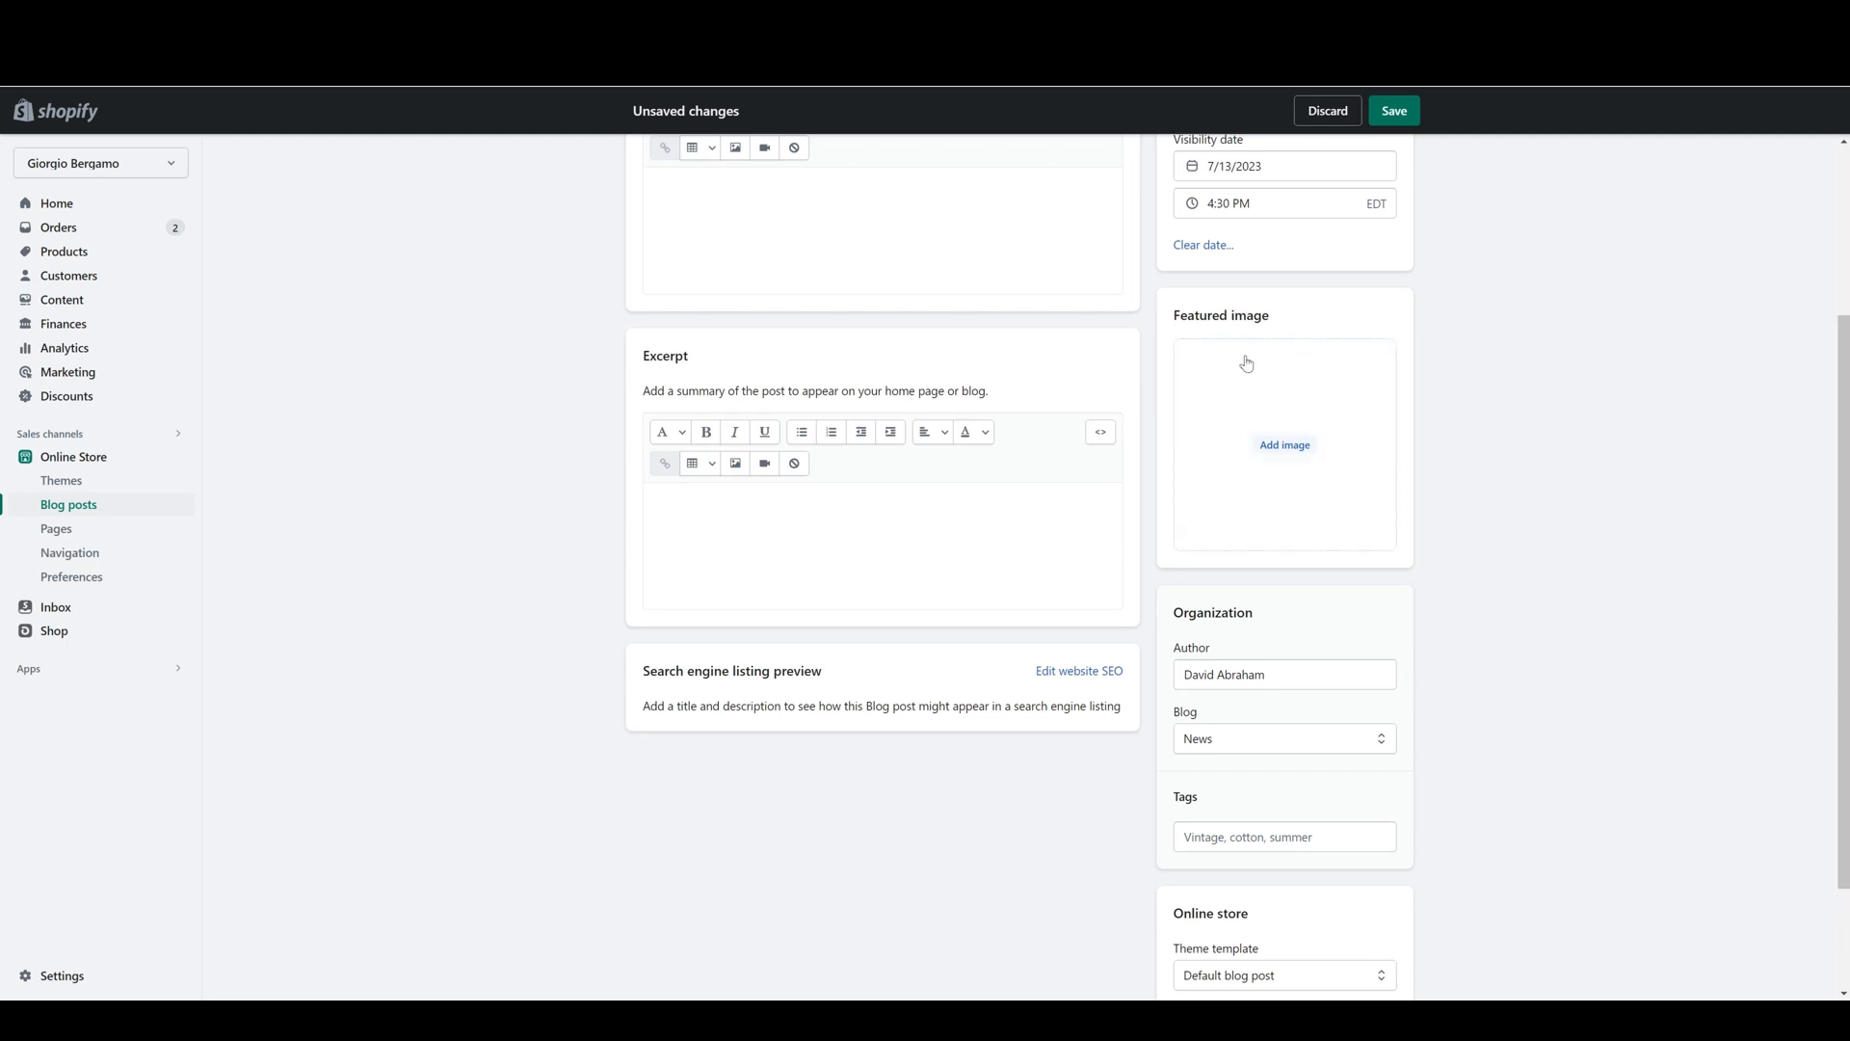
pyautogui.scroll(-2, 1331, 538)
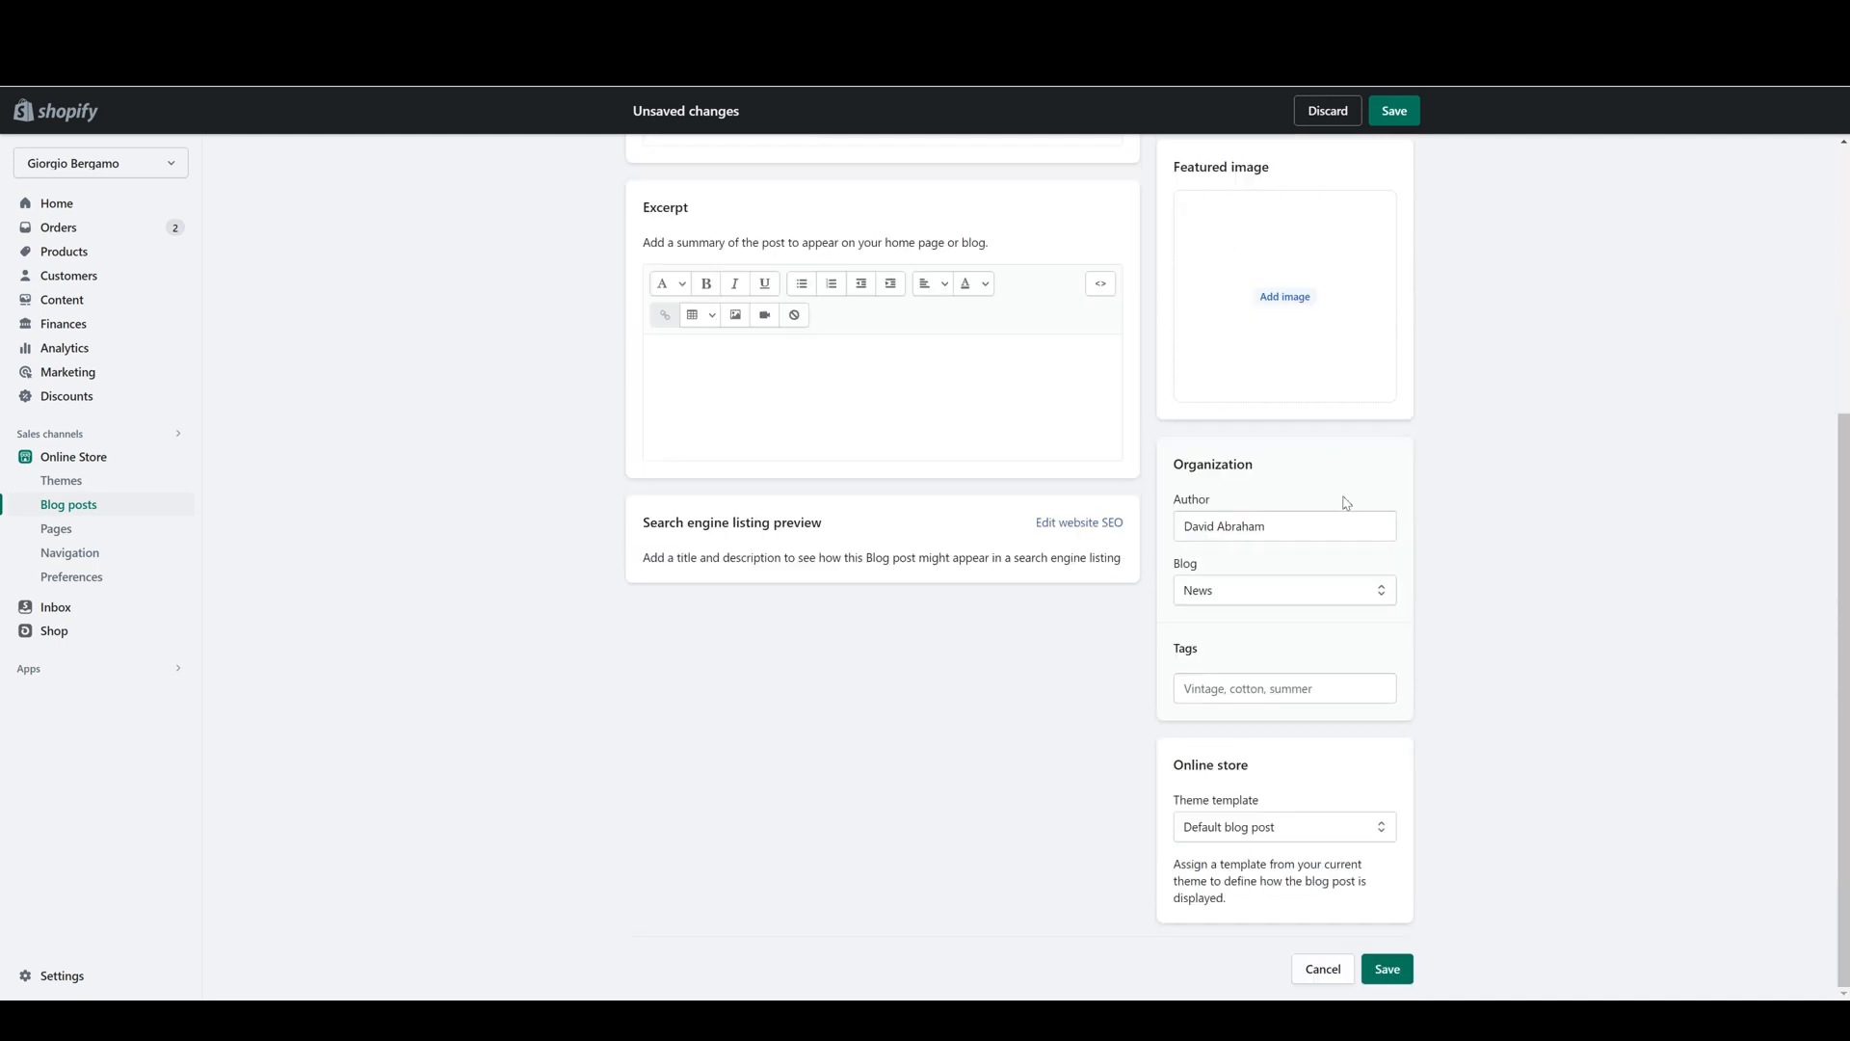
pyautogui.click(1289, 522)
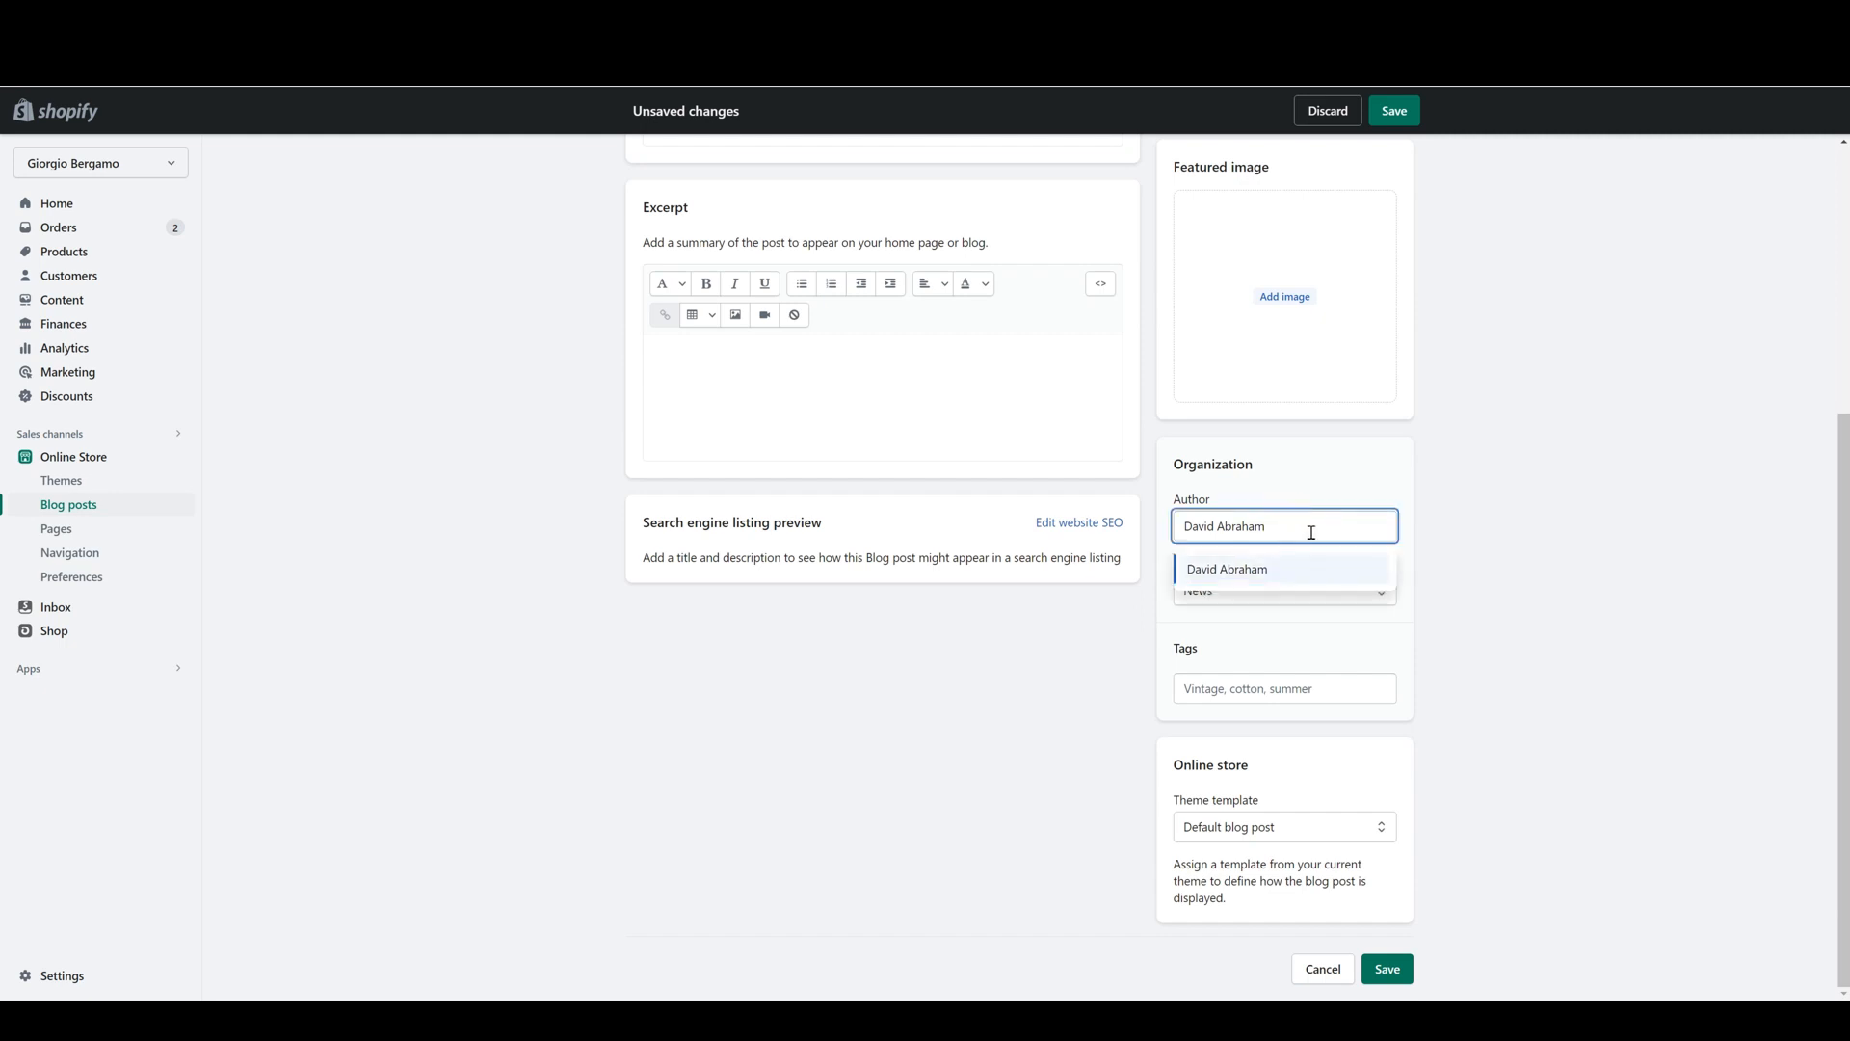
pyautogui.click(1487, 506)
pyautogui.click(1265, 592)
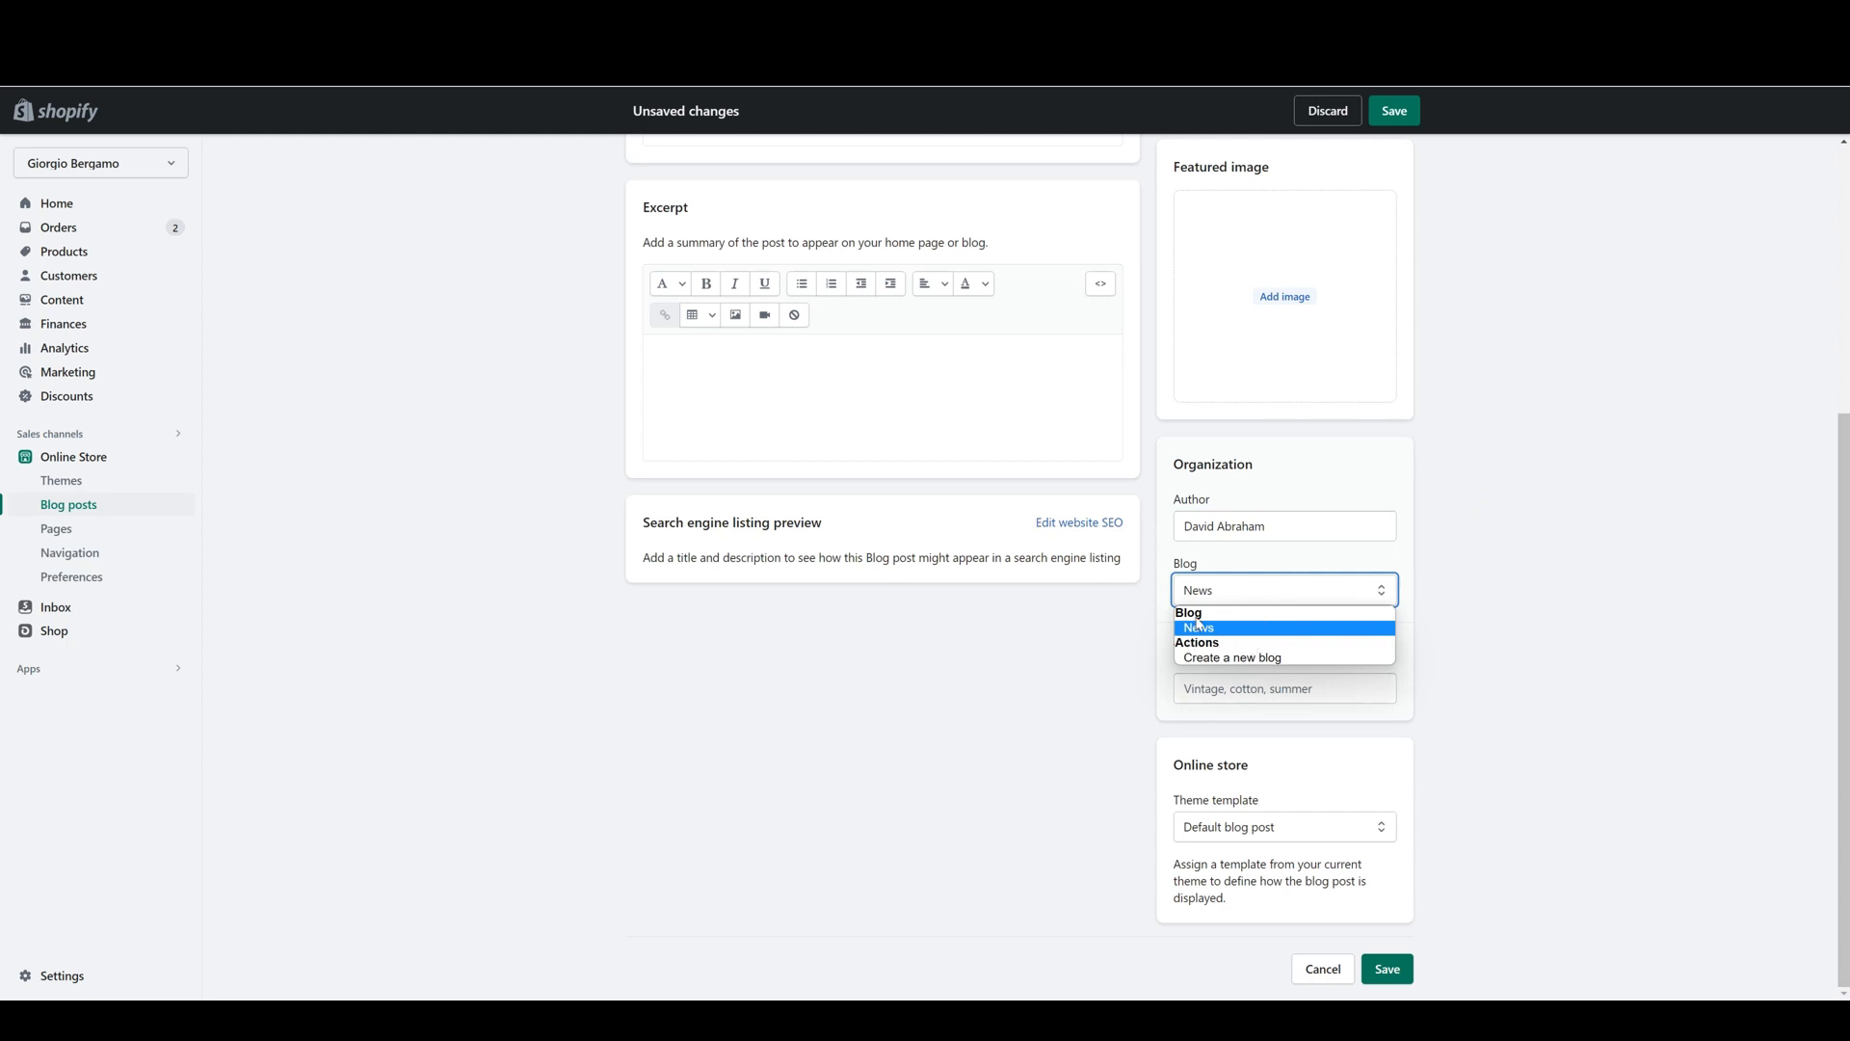
pyautogui.click(1518, 497)
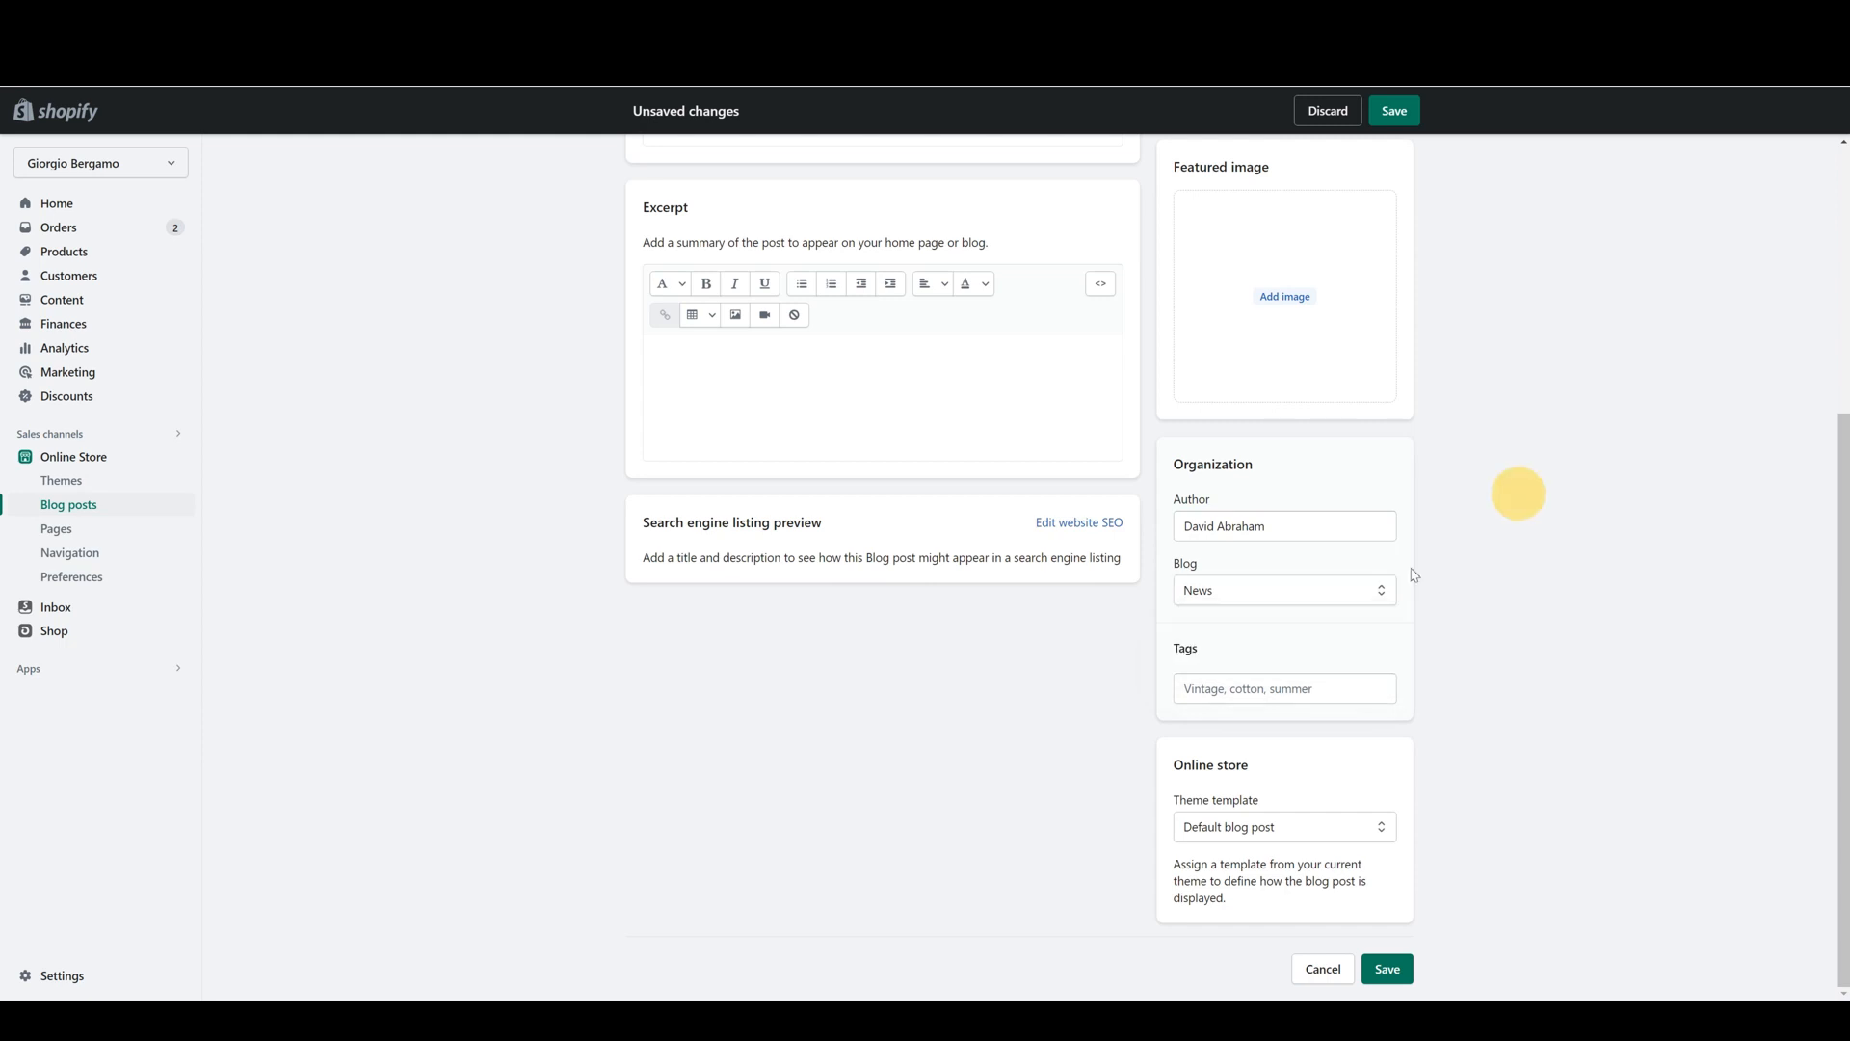
pyautogui.click(1285, 679)
pyautogui.click(1303, 807)
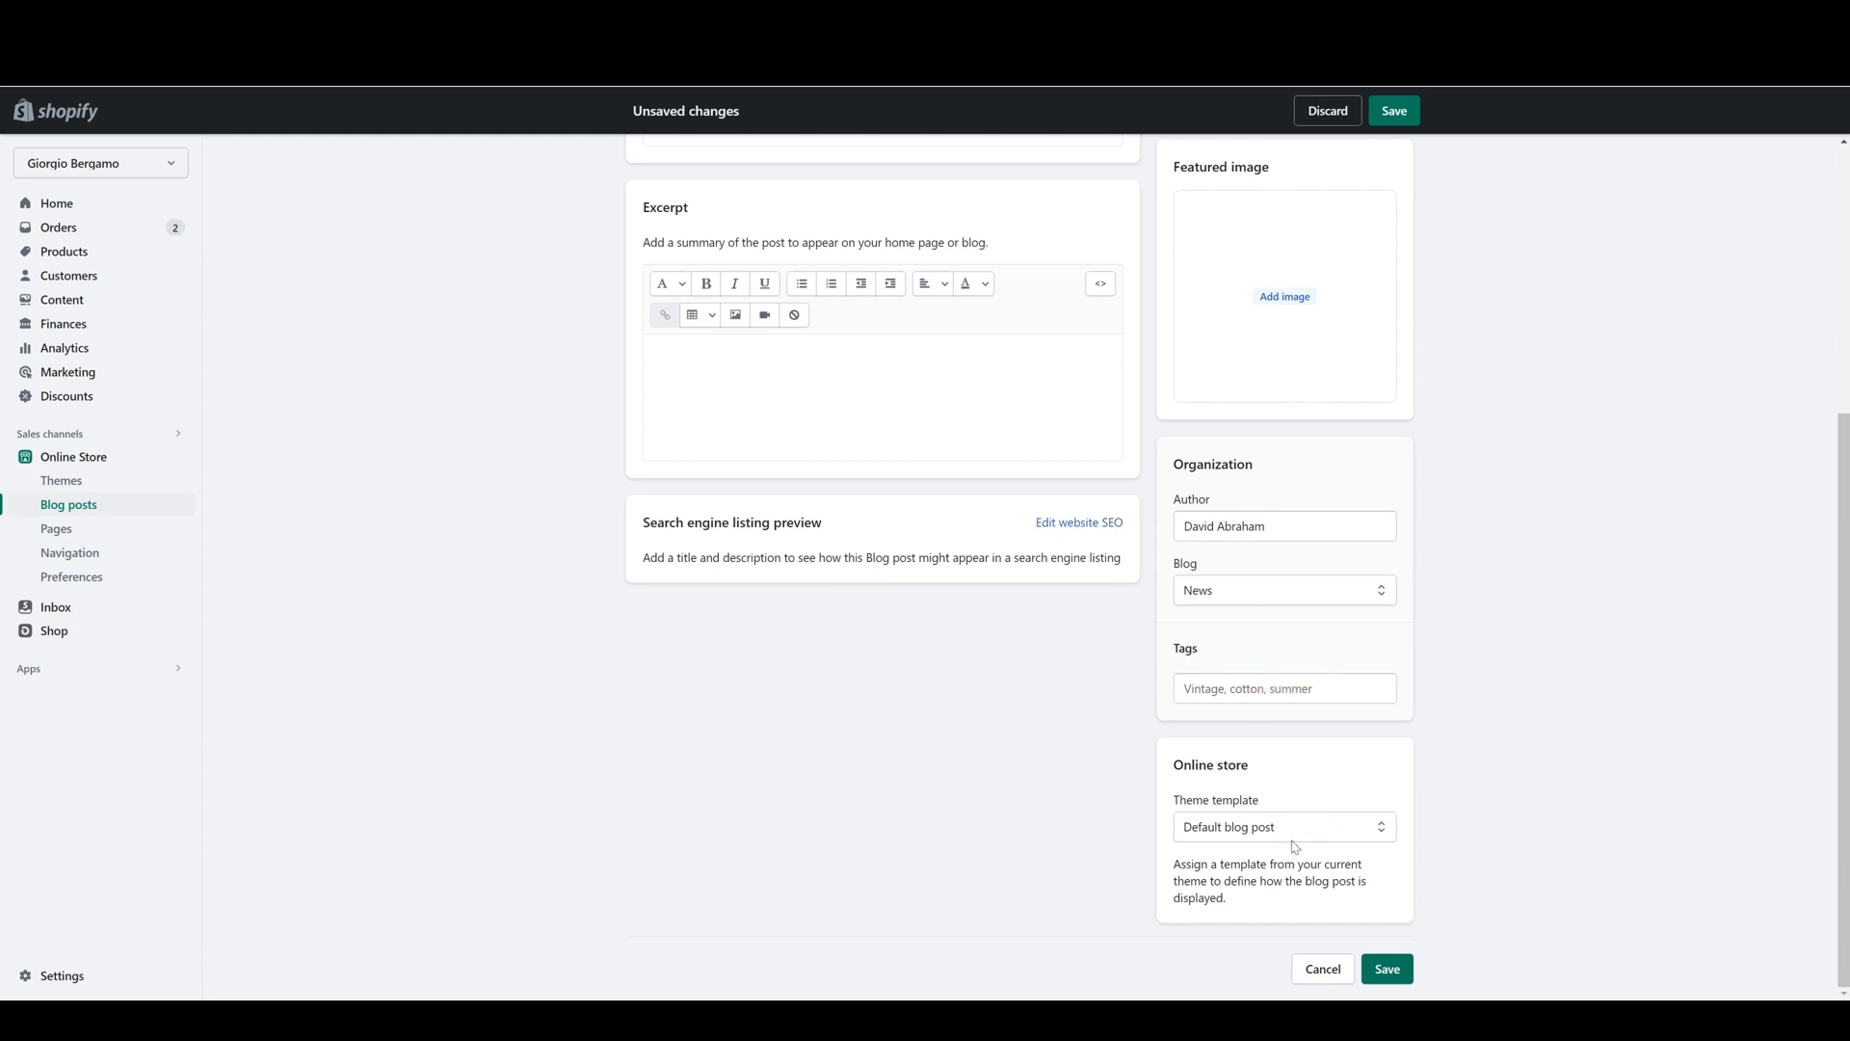
# - Check the blog post's theme template options, then leave the new post without saving its changes
pyautogui.click(1296, 827)
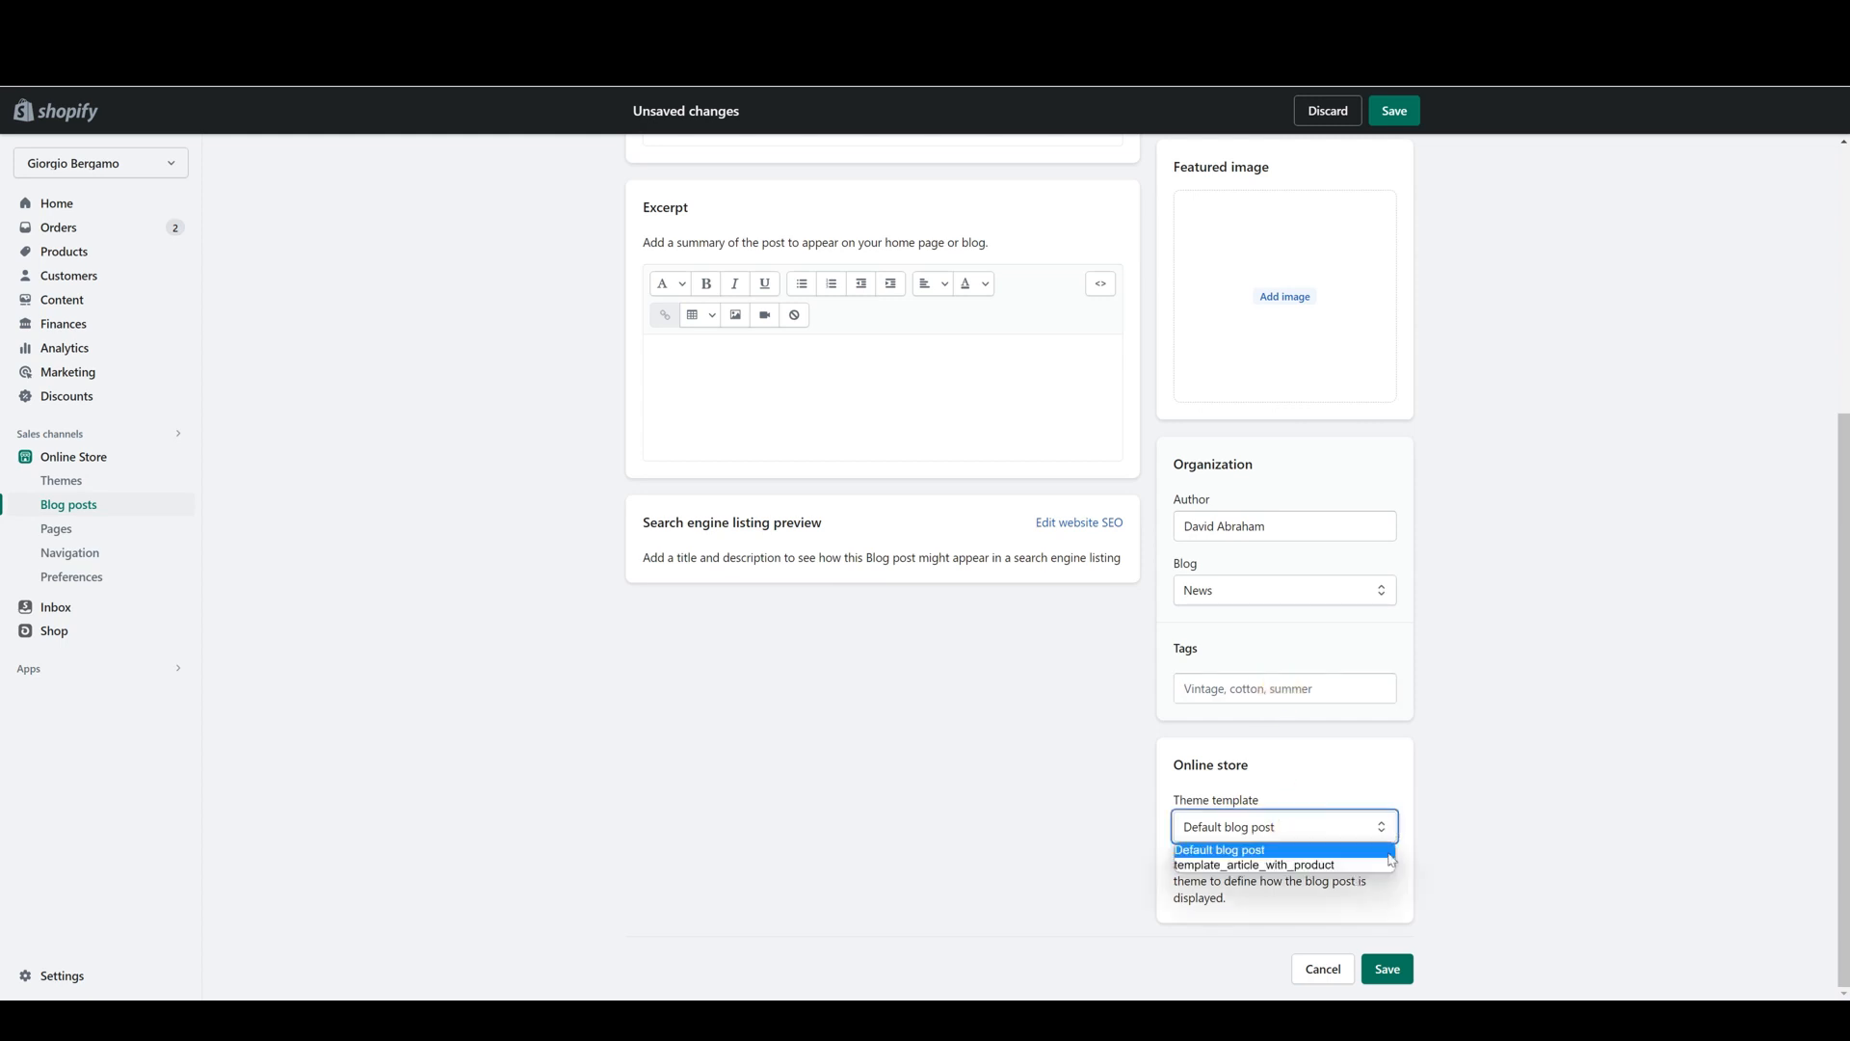
pyautogui.click(1446, 827)
pyautogui.scroll(5, 1035, 751)
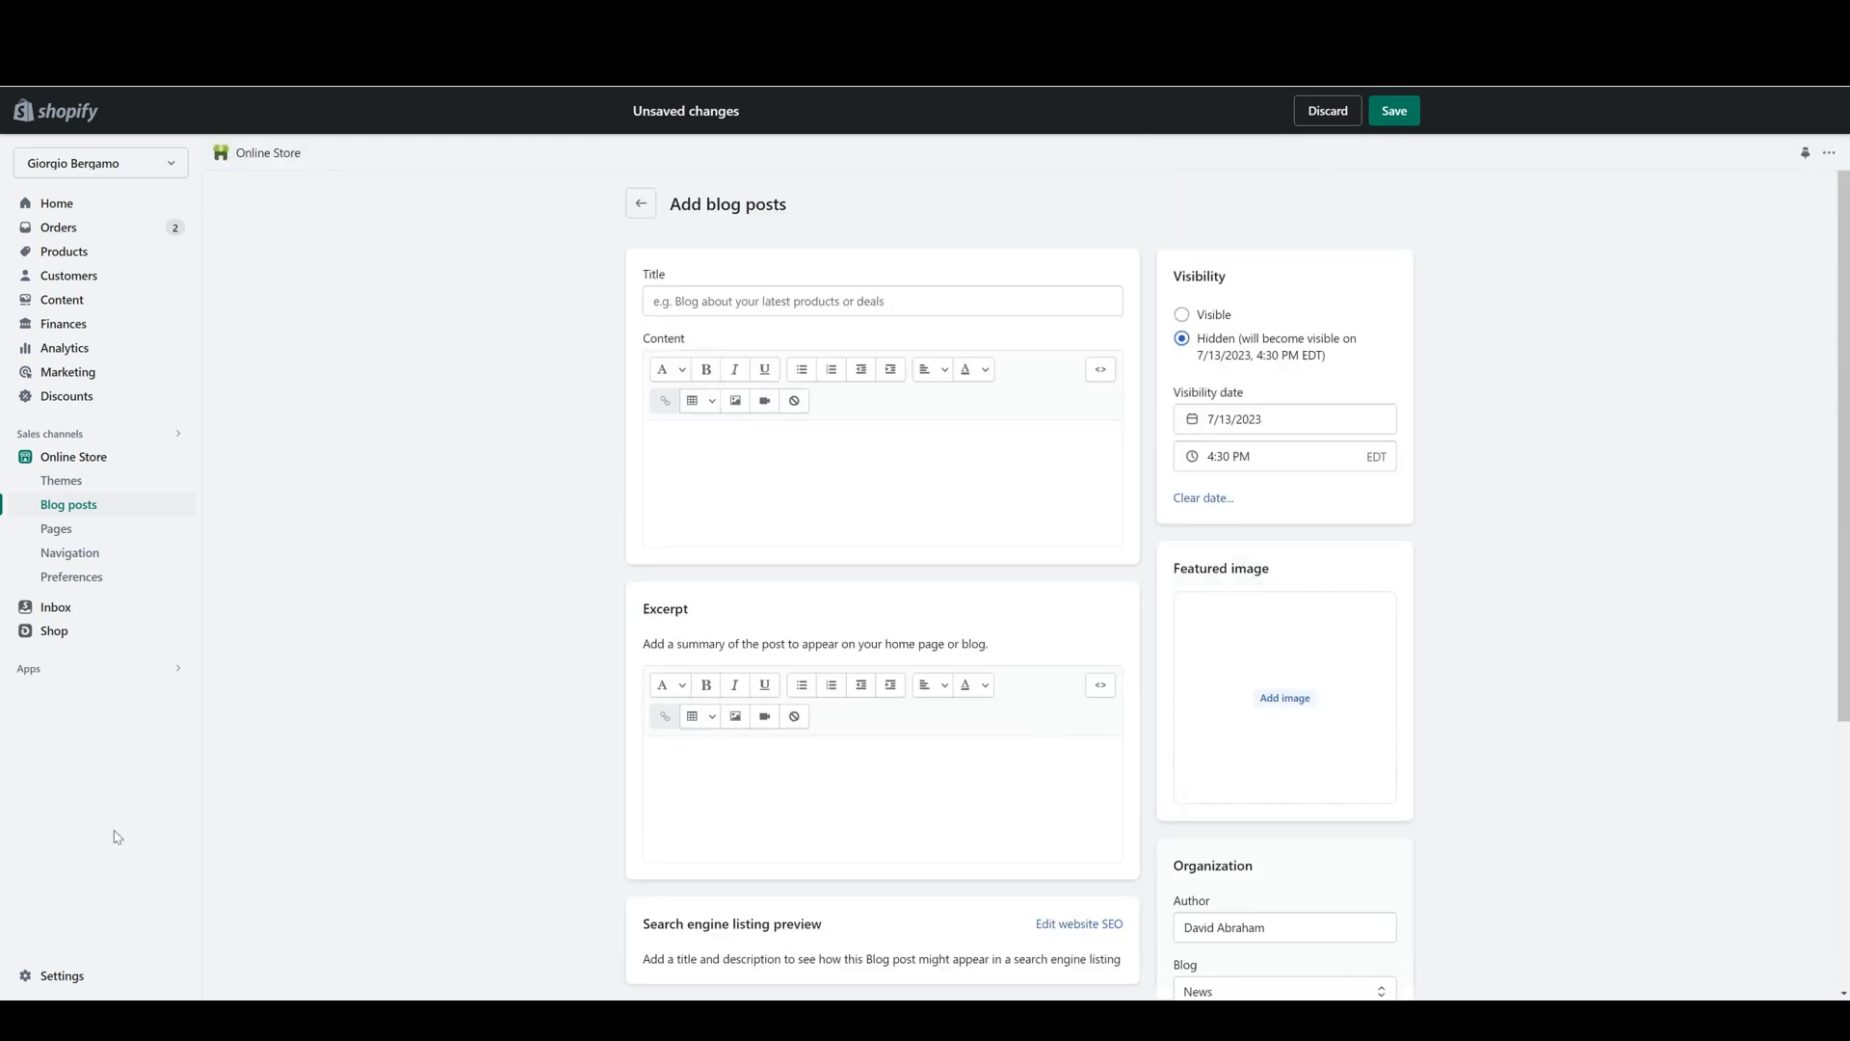
pyautogui.click(641, 204)
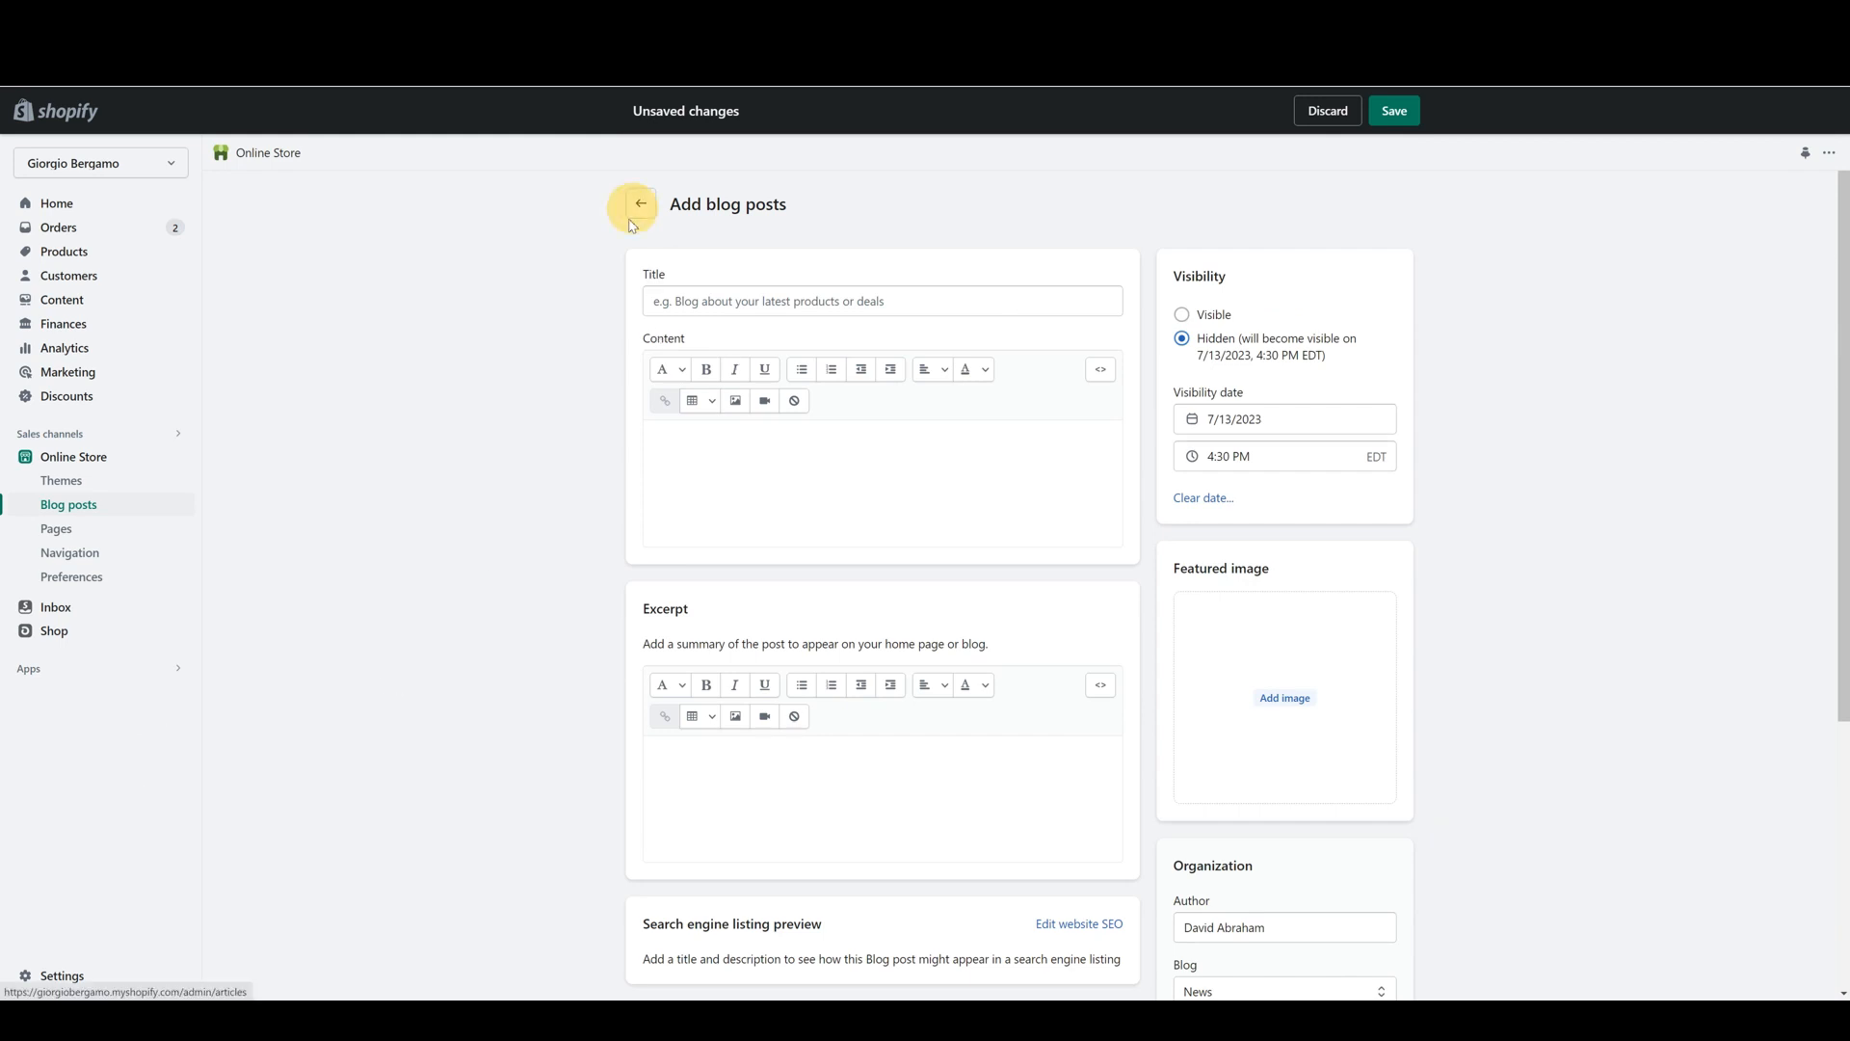
pyautogui.click(1034, 588)
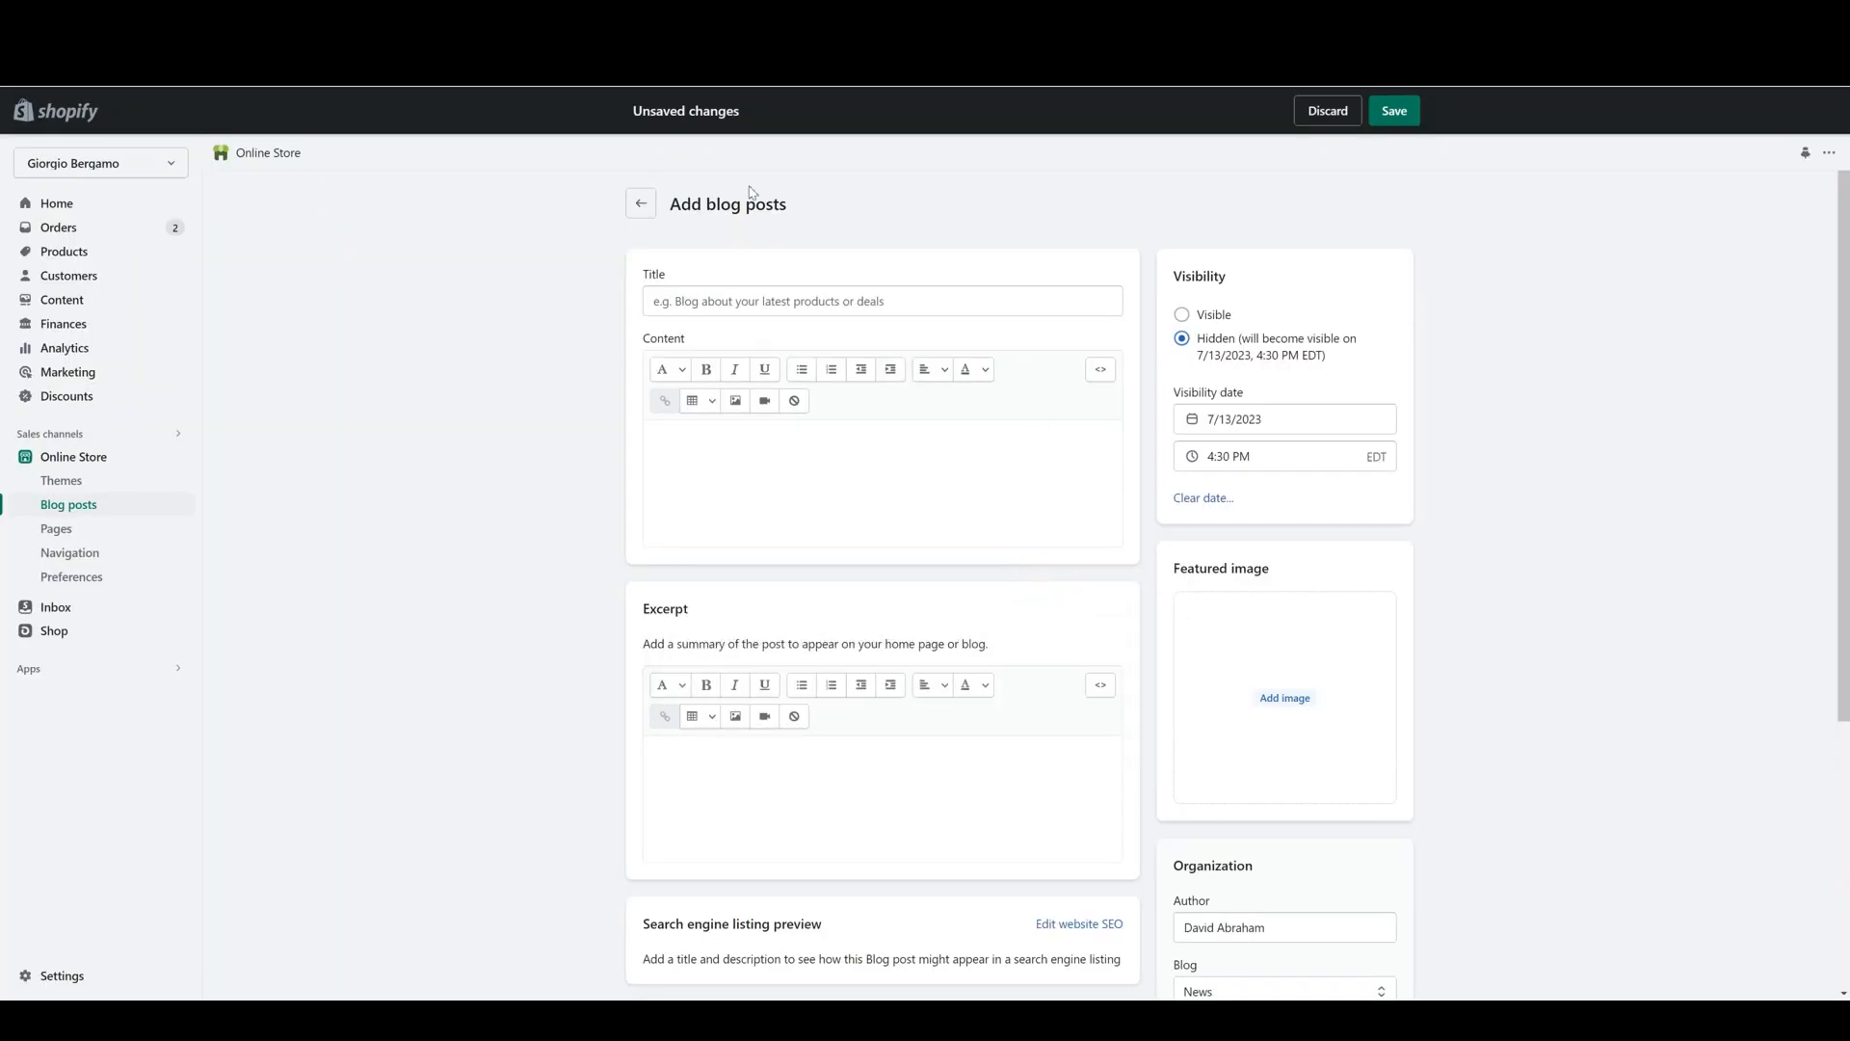
pyautogui.click(641, 203)
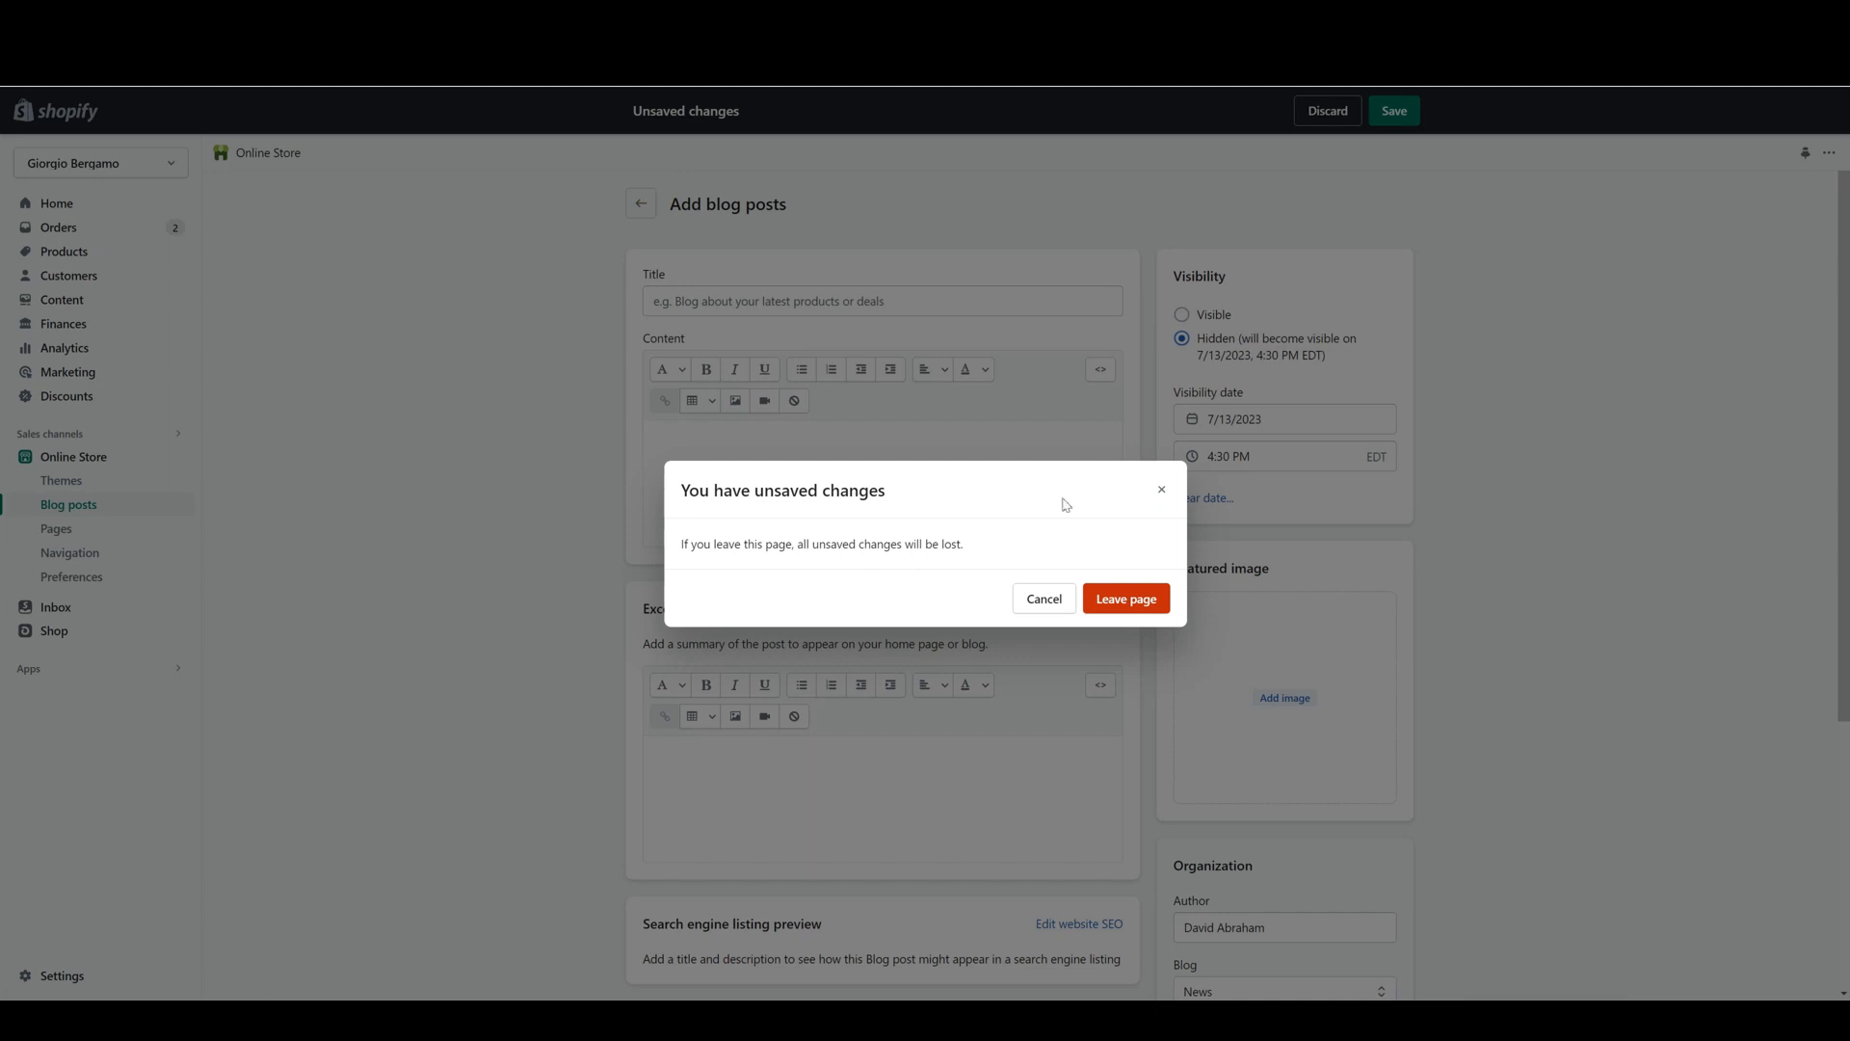
pyautogui.click(1091, 594)
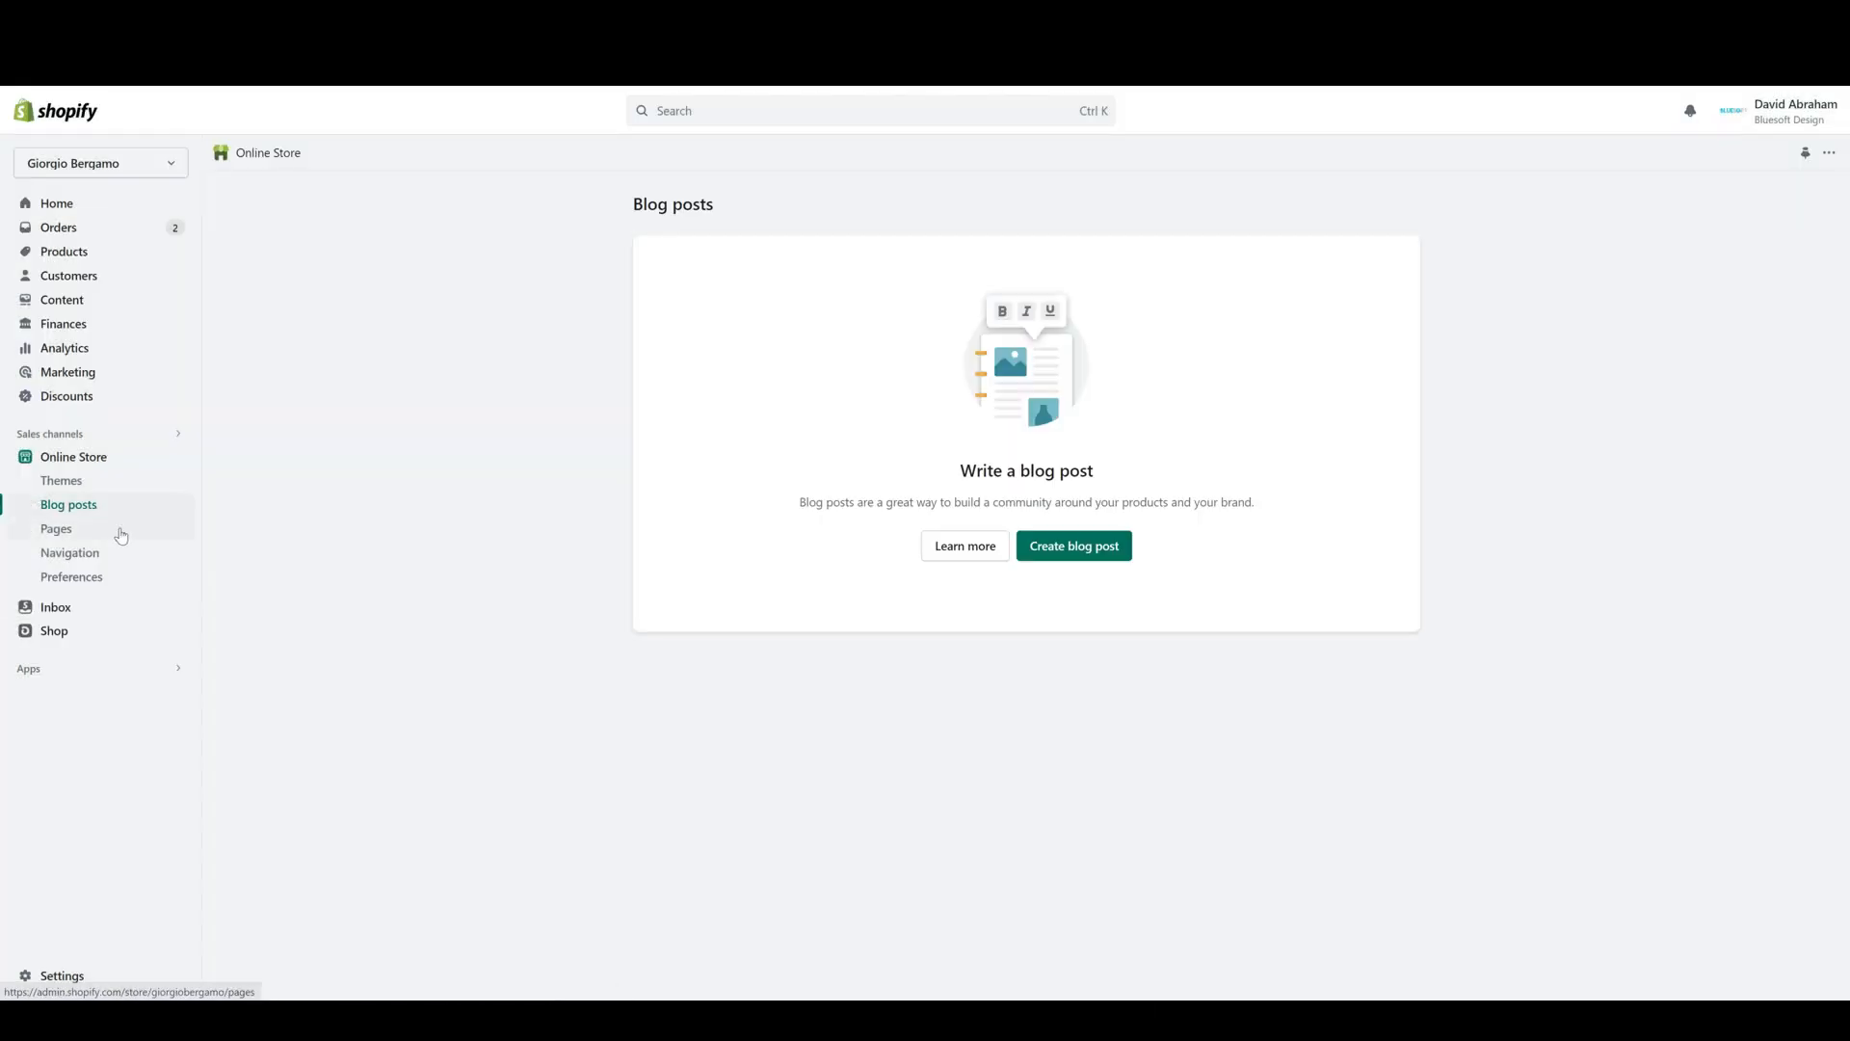
# - Open the About us page from the store's pages and go through its title and content fields
pyautogui.click(76, 537)
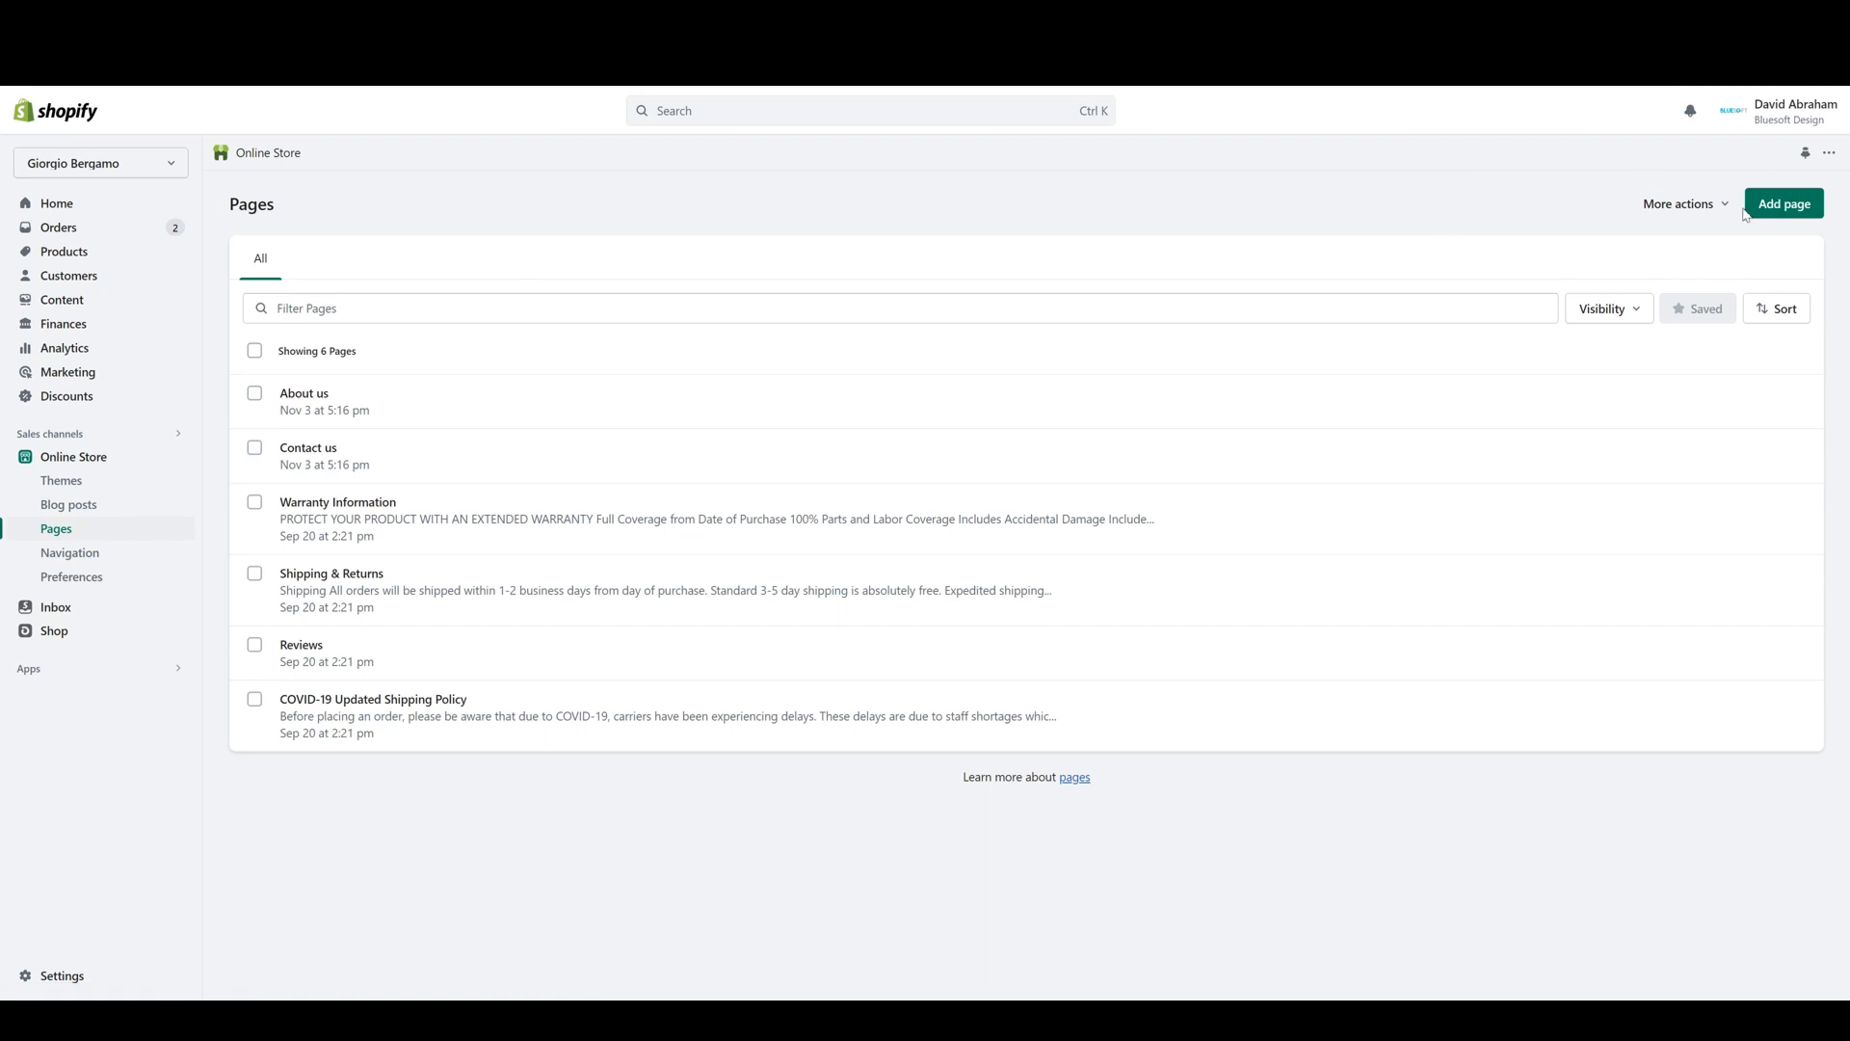
pyautogui.click(675, 413)
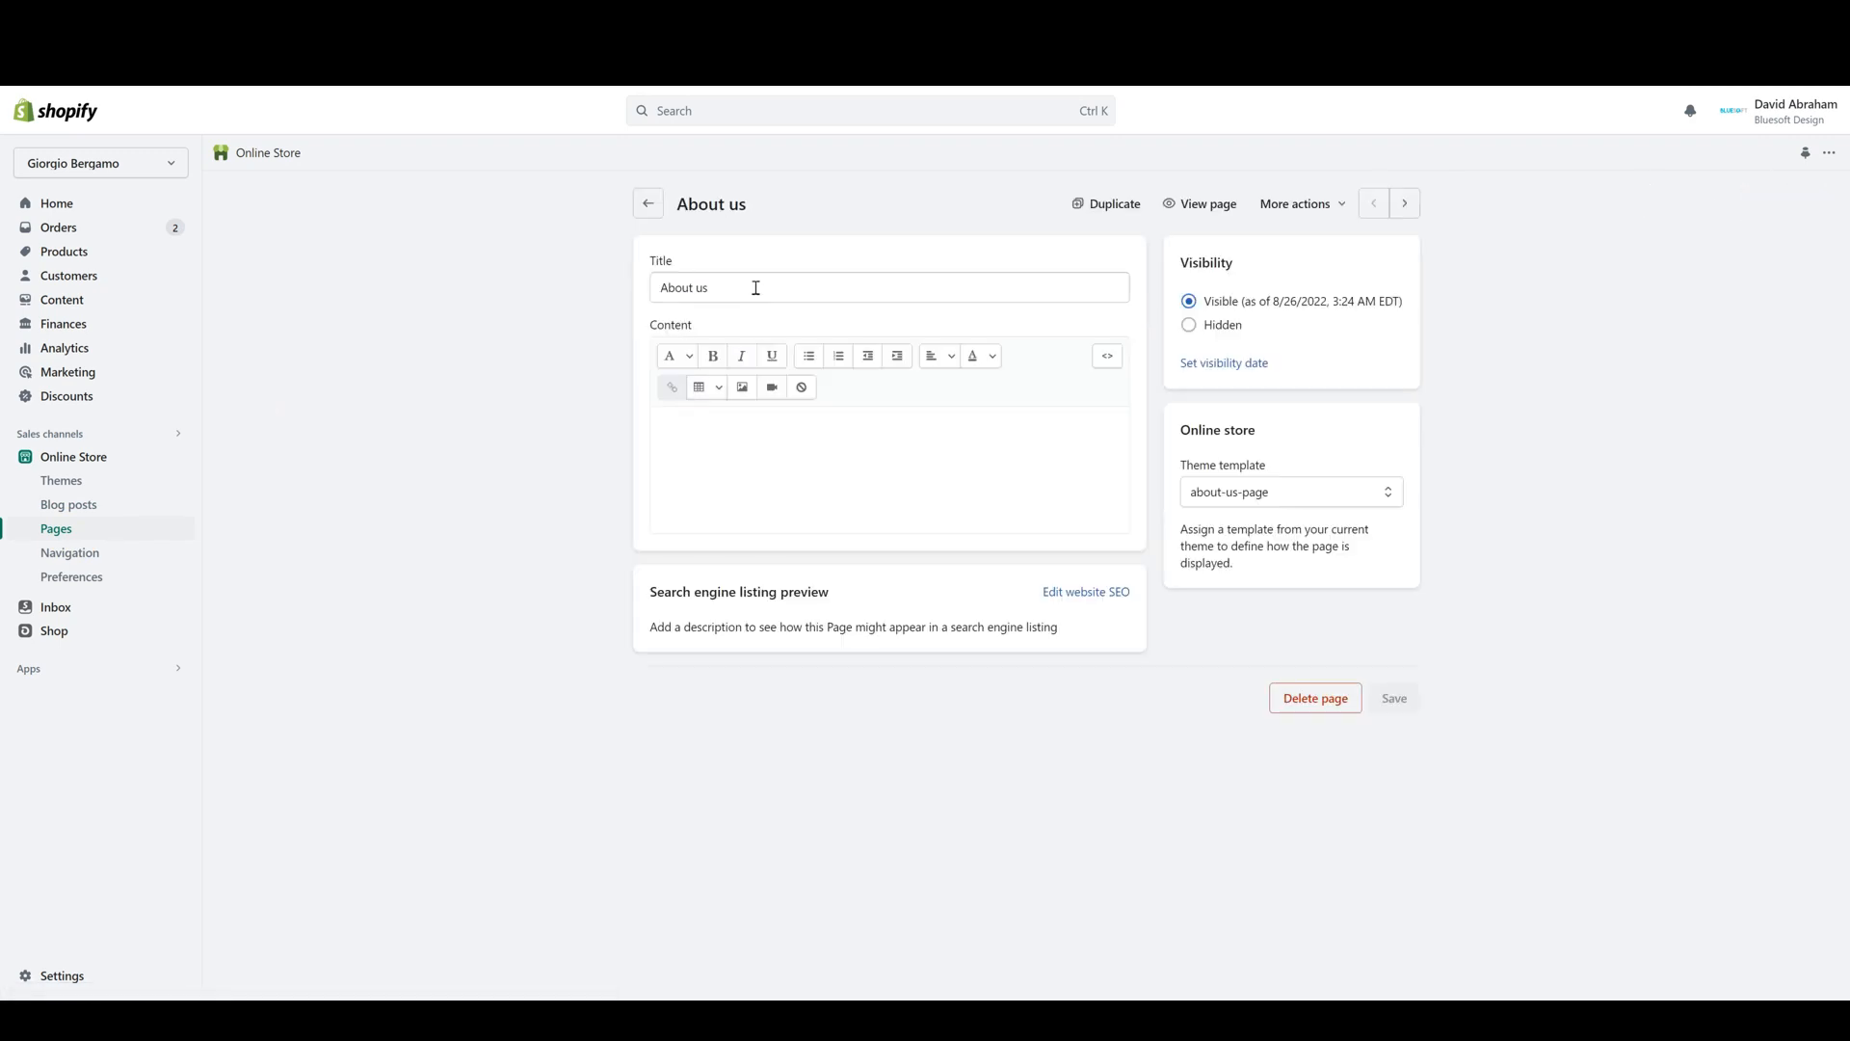
pyautogui.click(755, 288)
pyautogui.click(823, 452)
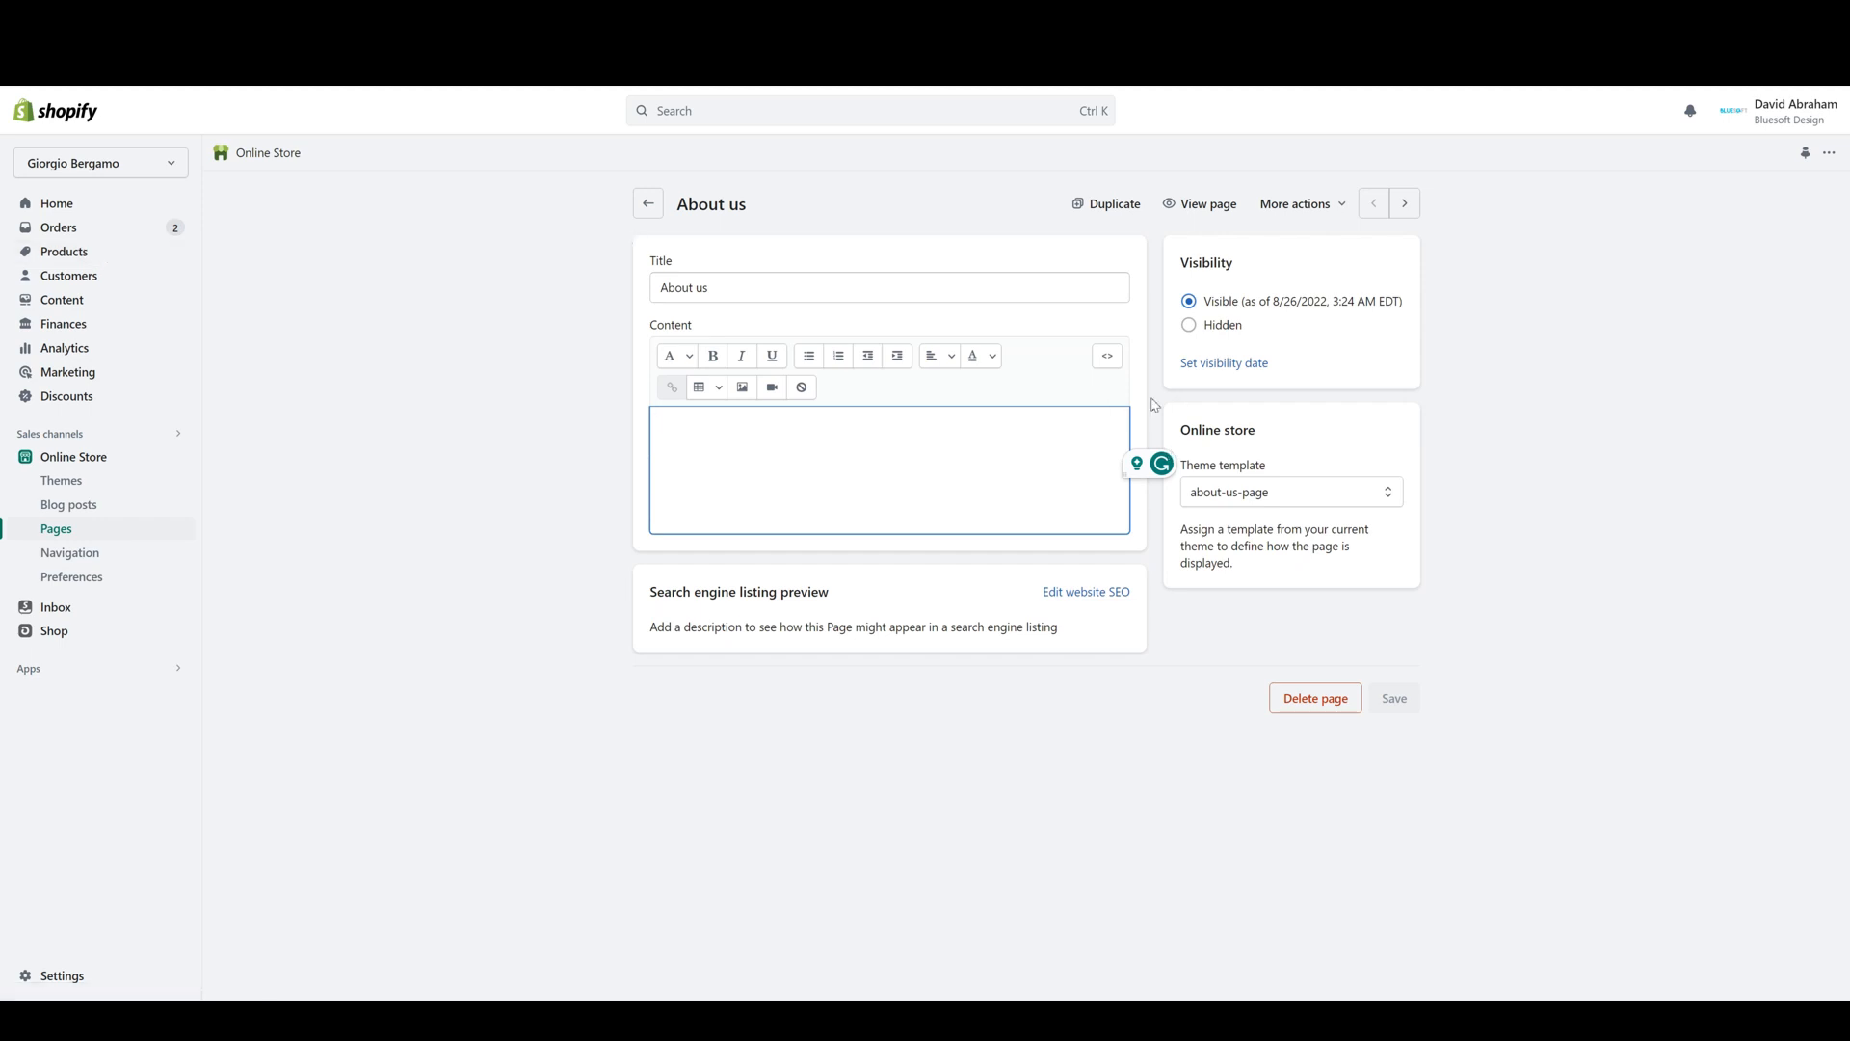
# - Examine the About us page's search engine listing fields and URL handle, then return to the pages list
pyautogui.click(1114, 598)
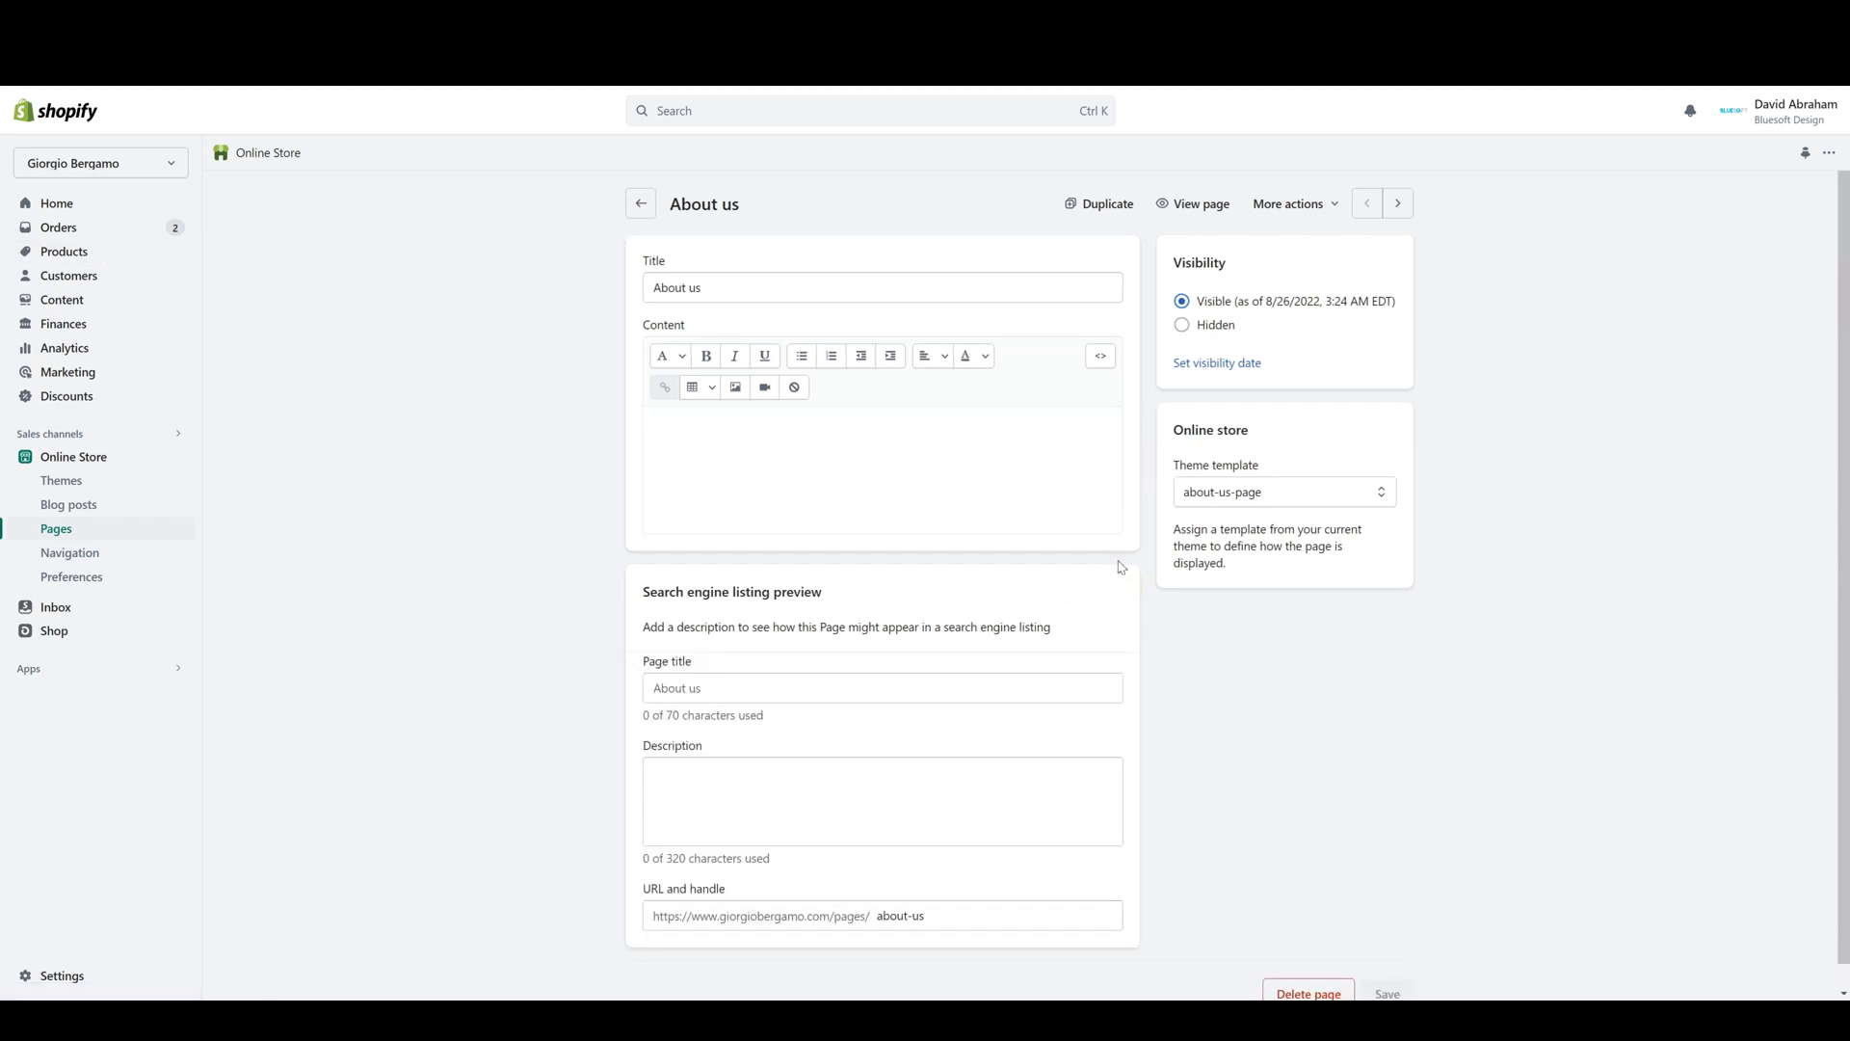
pyautogui.scroll(-1, 874, 632)
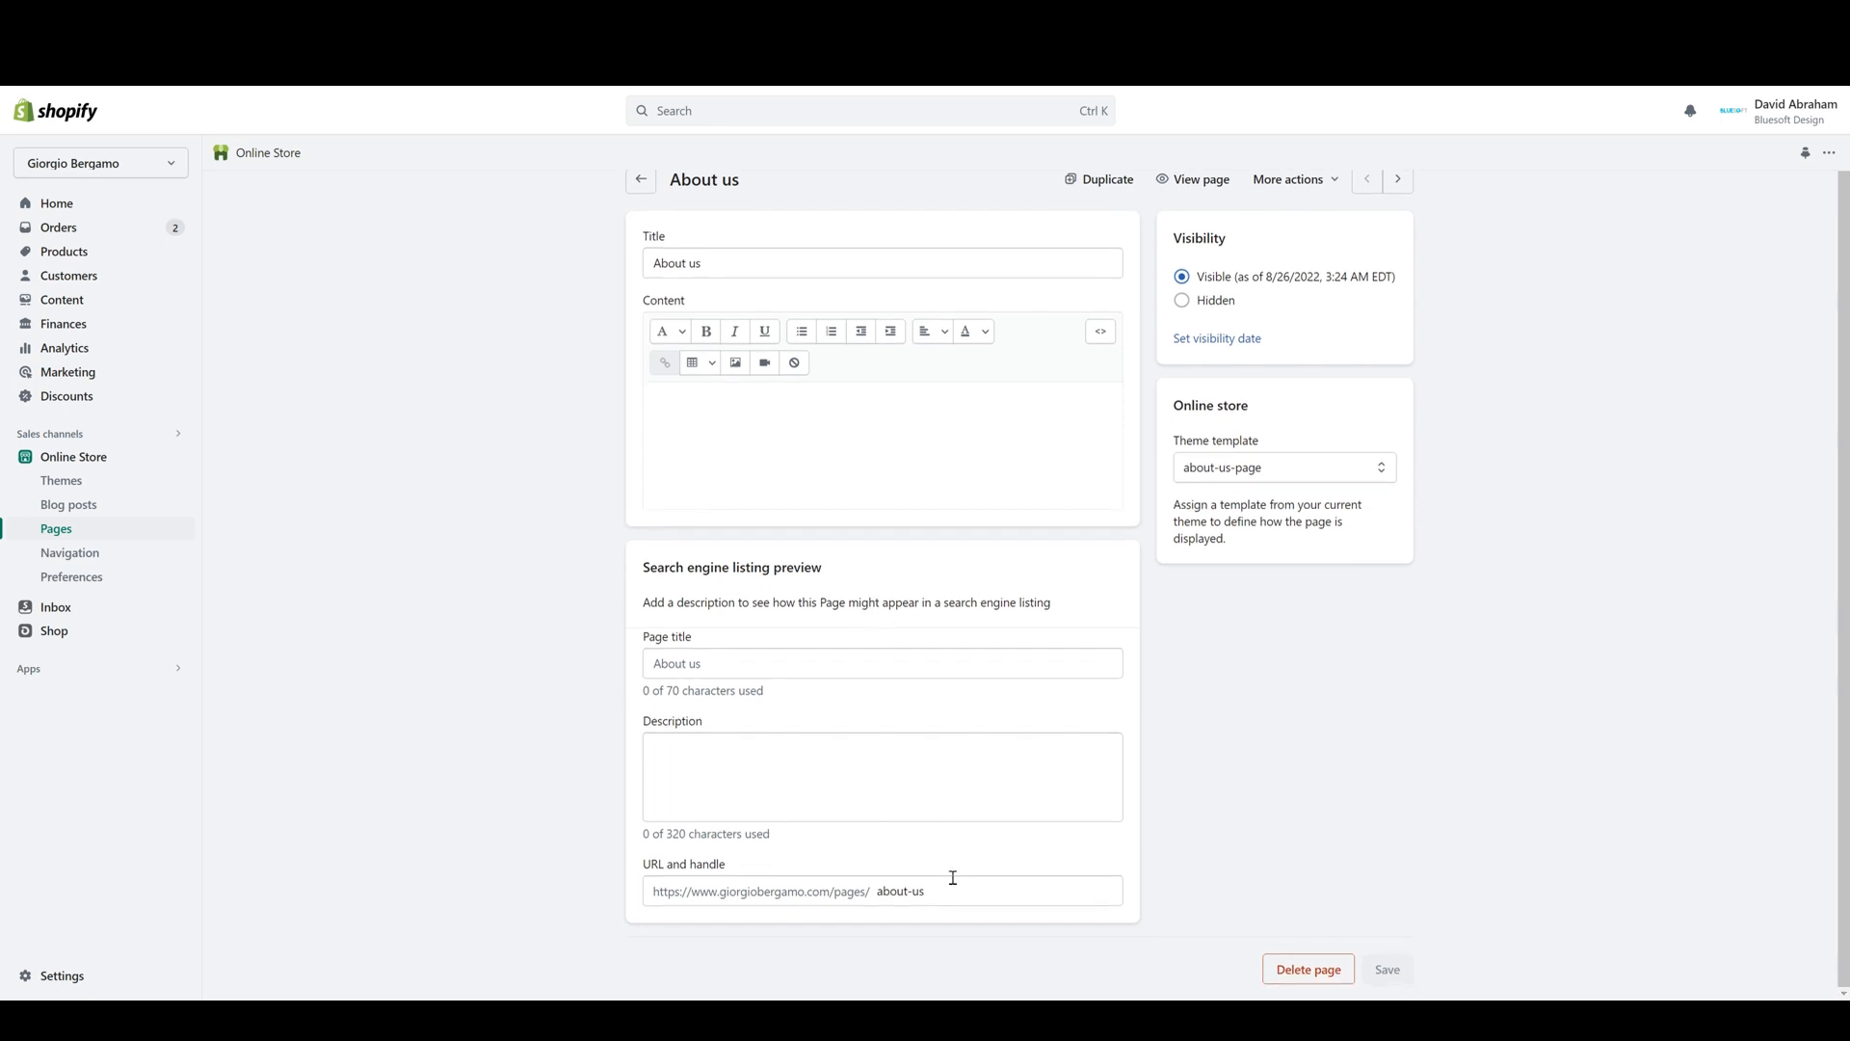
pyautogui.moveTo(939, 893); pyautogui.dragTo(651, 897)
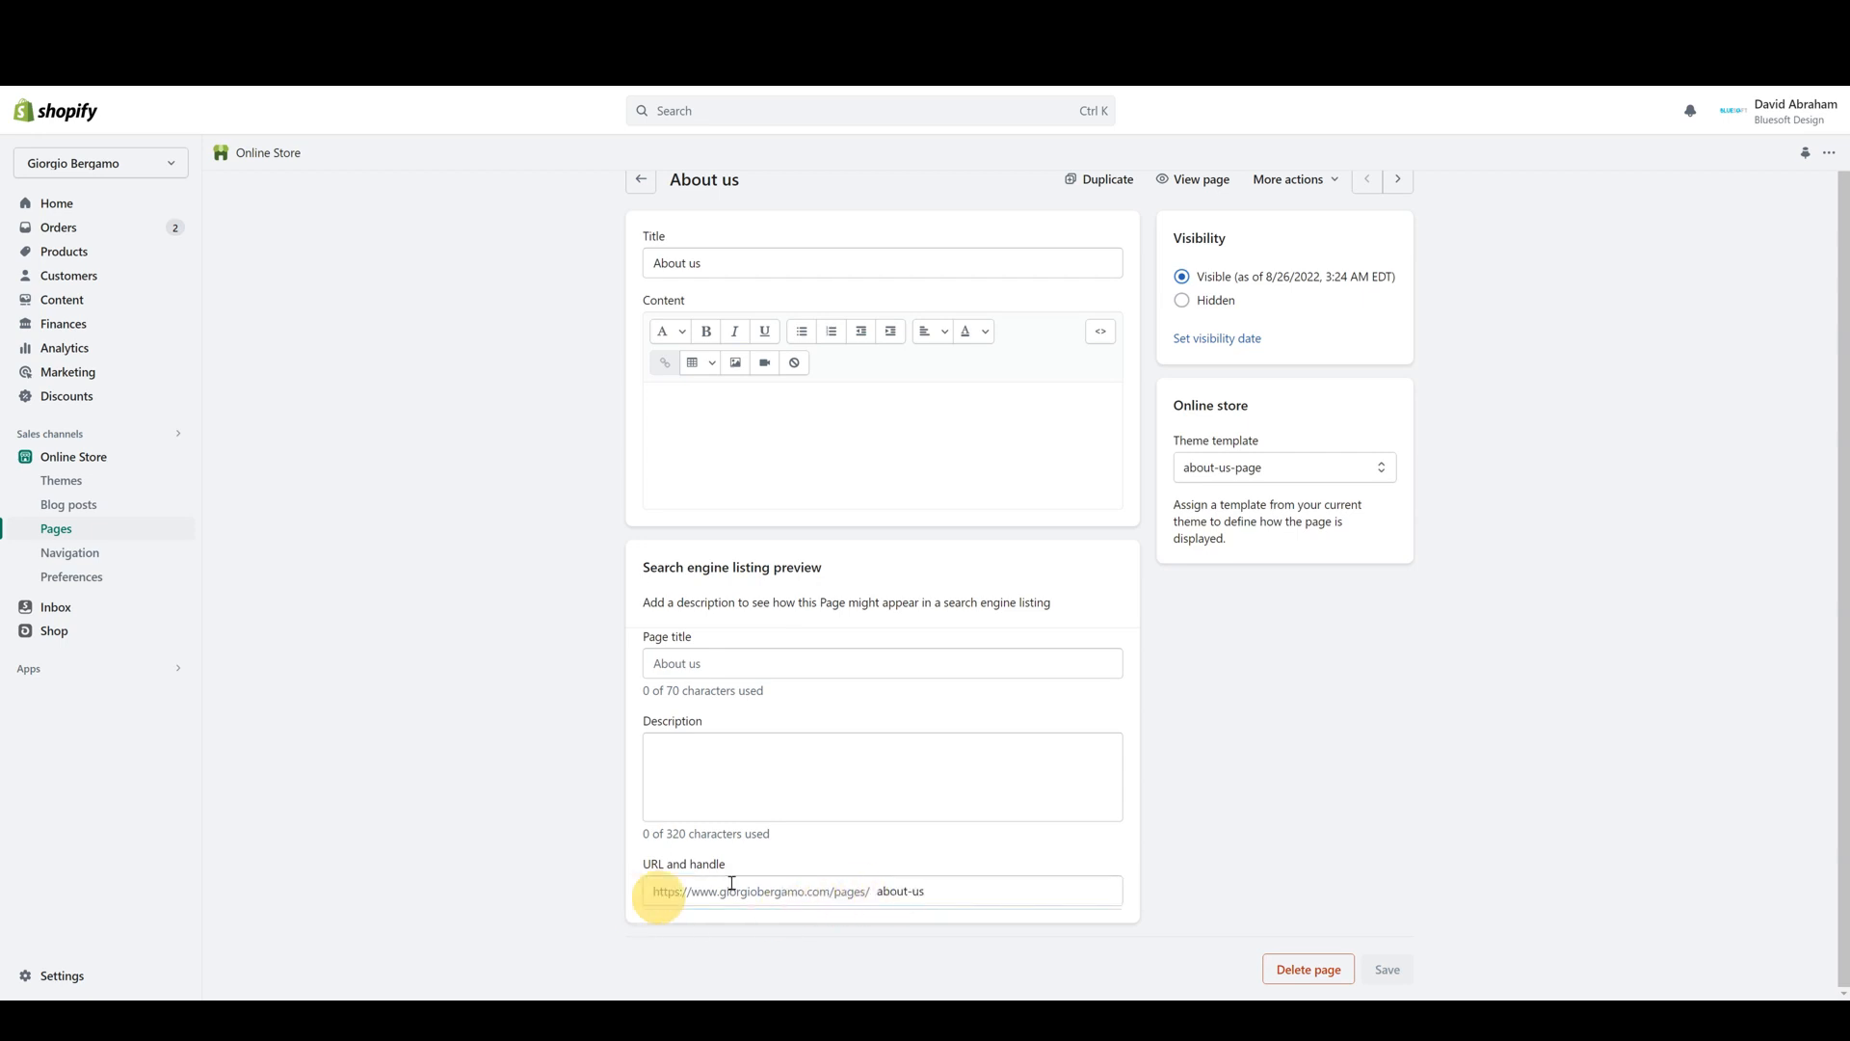
pyautogui.moveTo(881, 890); pyautogui.dragTo(941, 886)
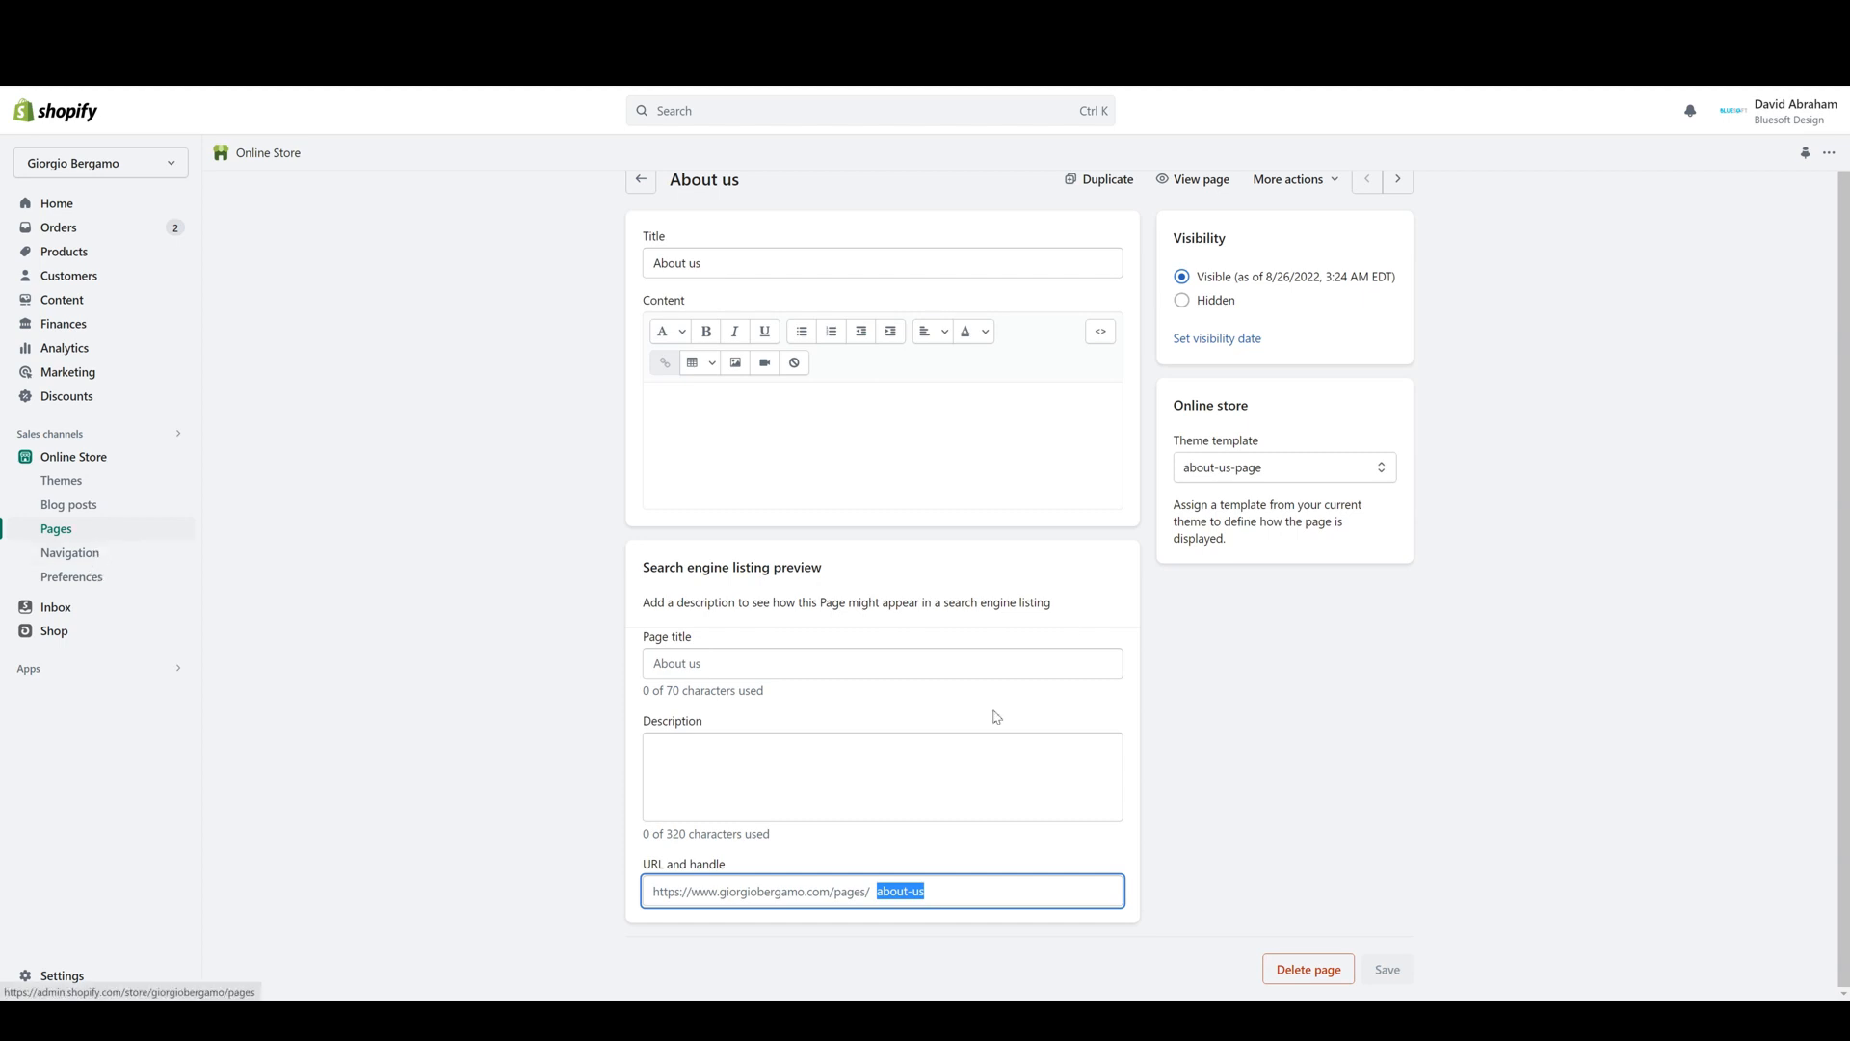
pyautogui.click(635, 183)
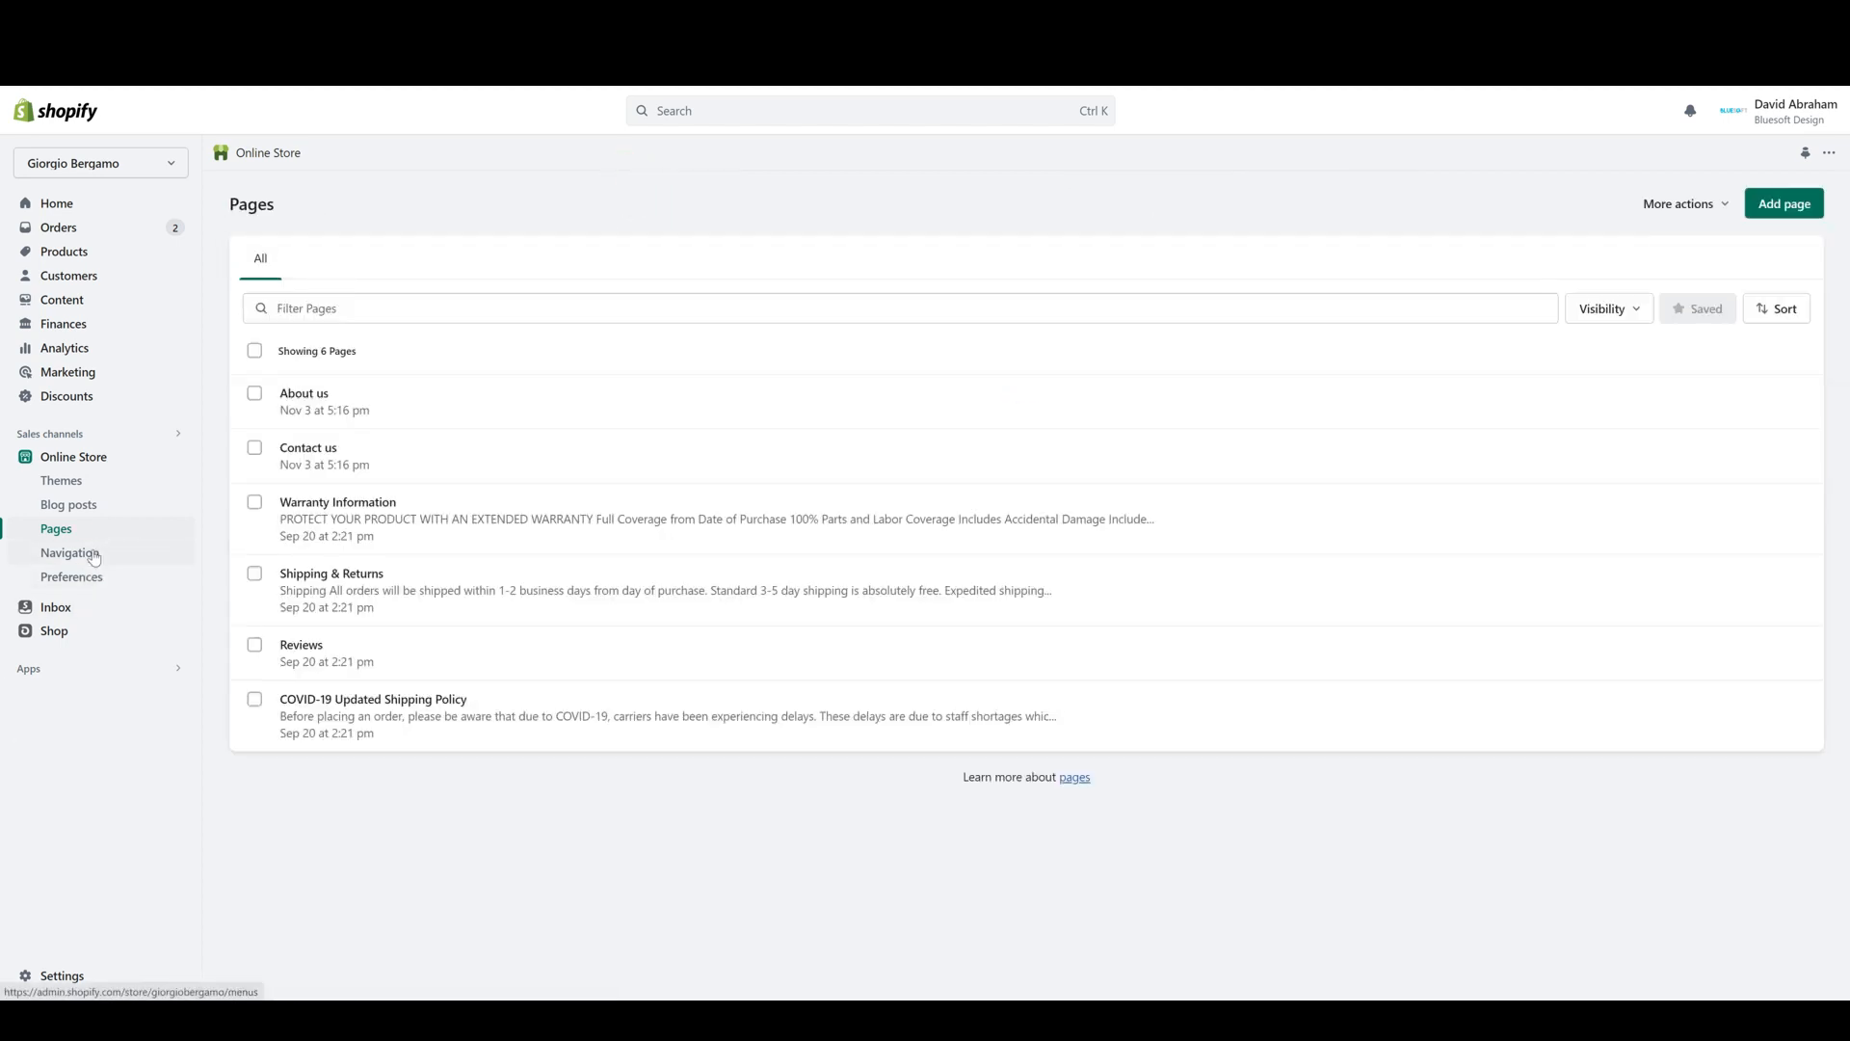
# - Look over the store's navigation menus and view the live storefront's header and footer menus, then return to the admin
pyautogui.click(93, 557)
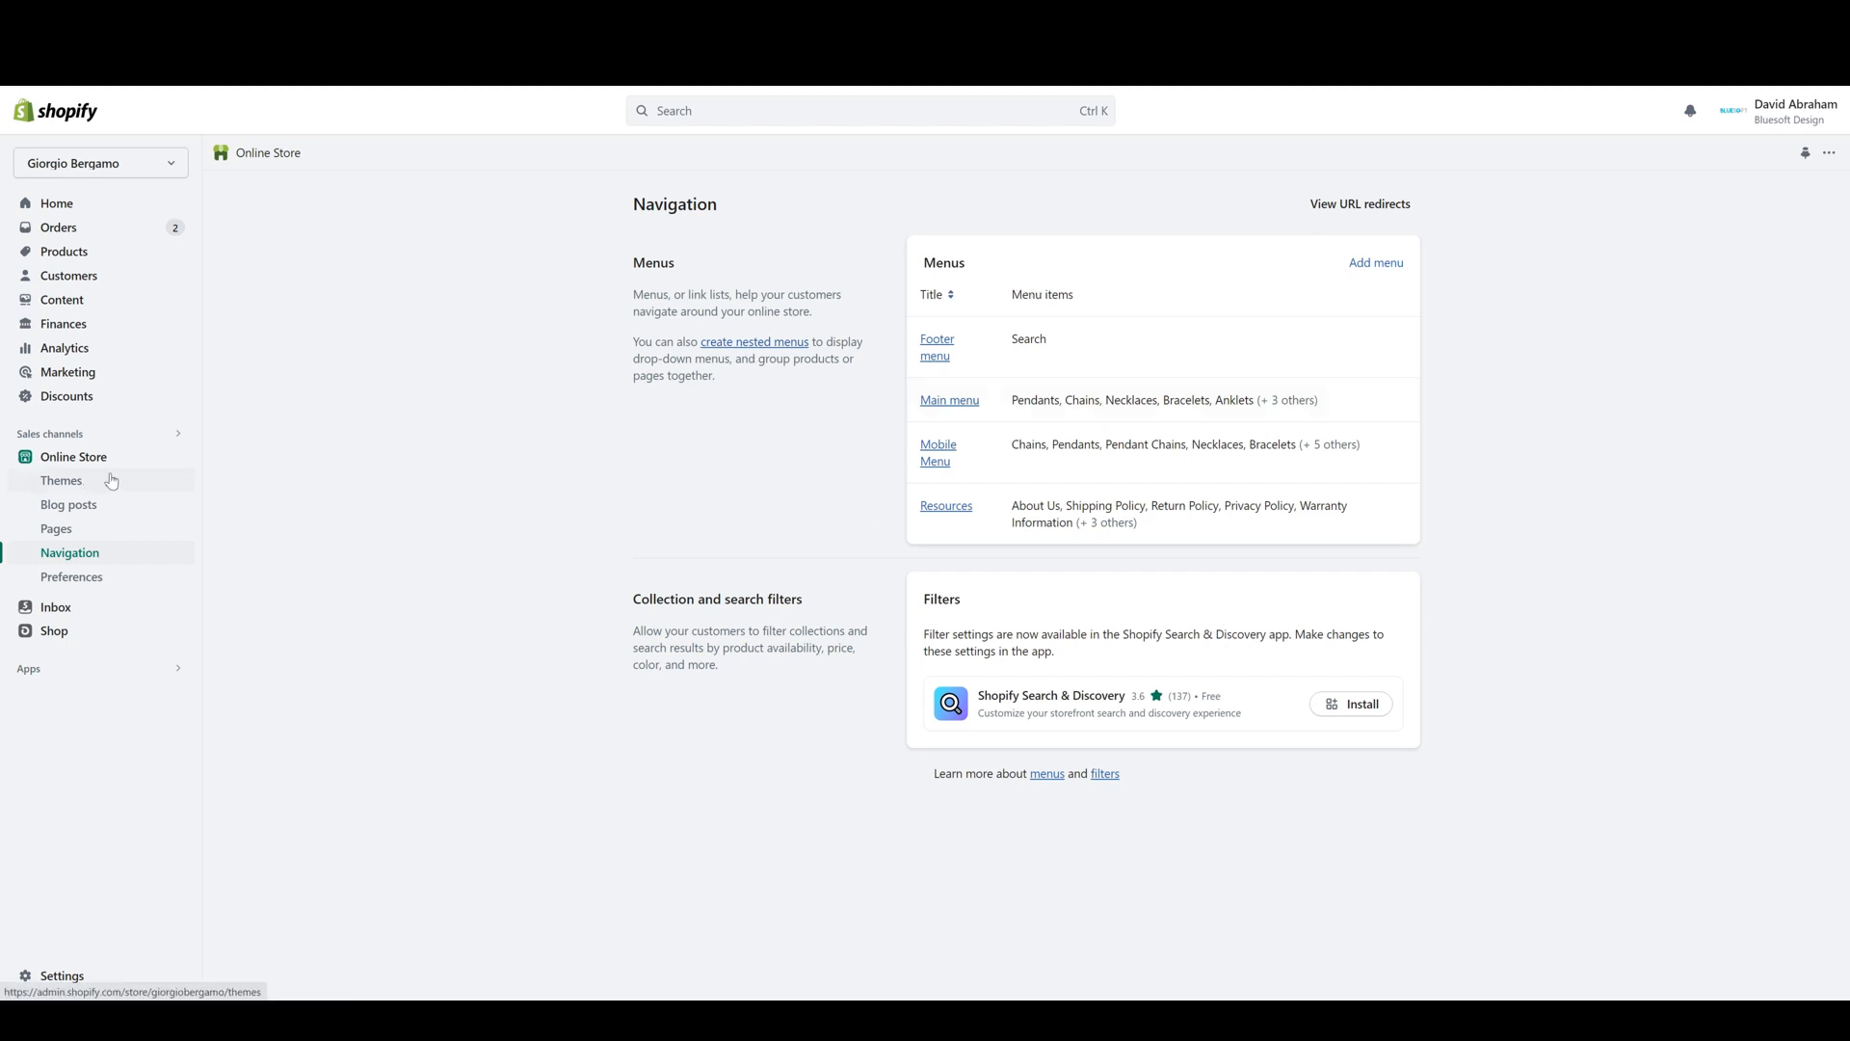
pyautogui.click(177, 459)
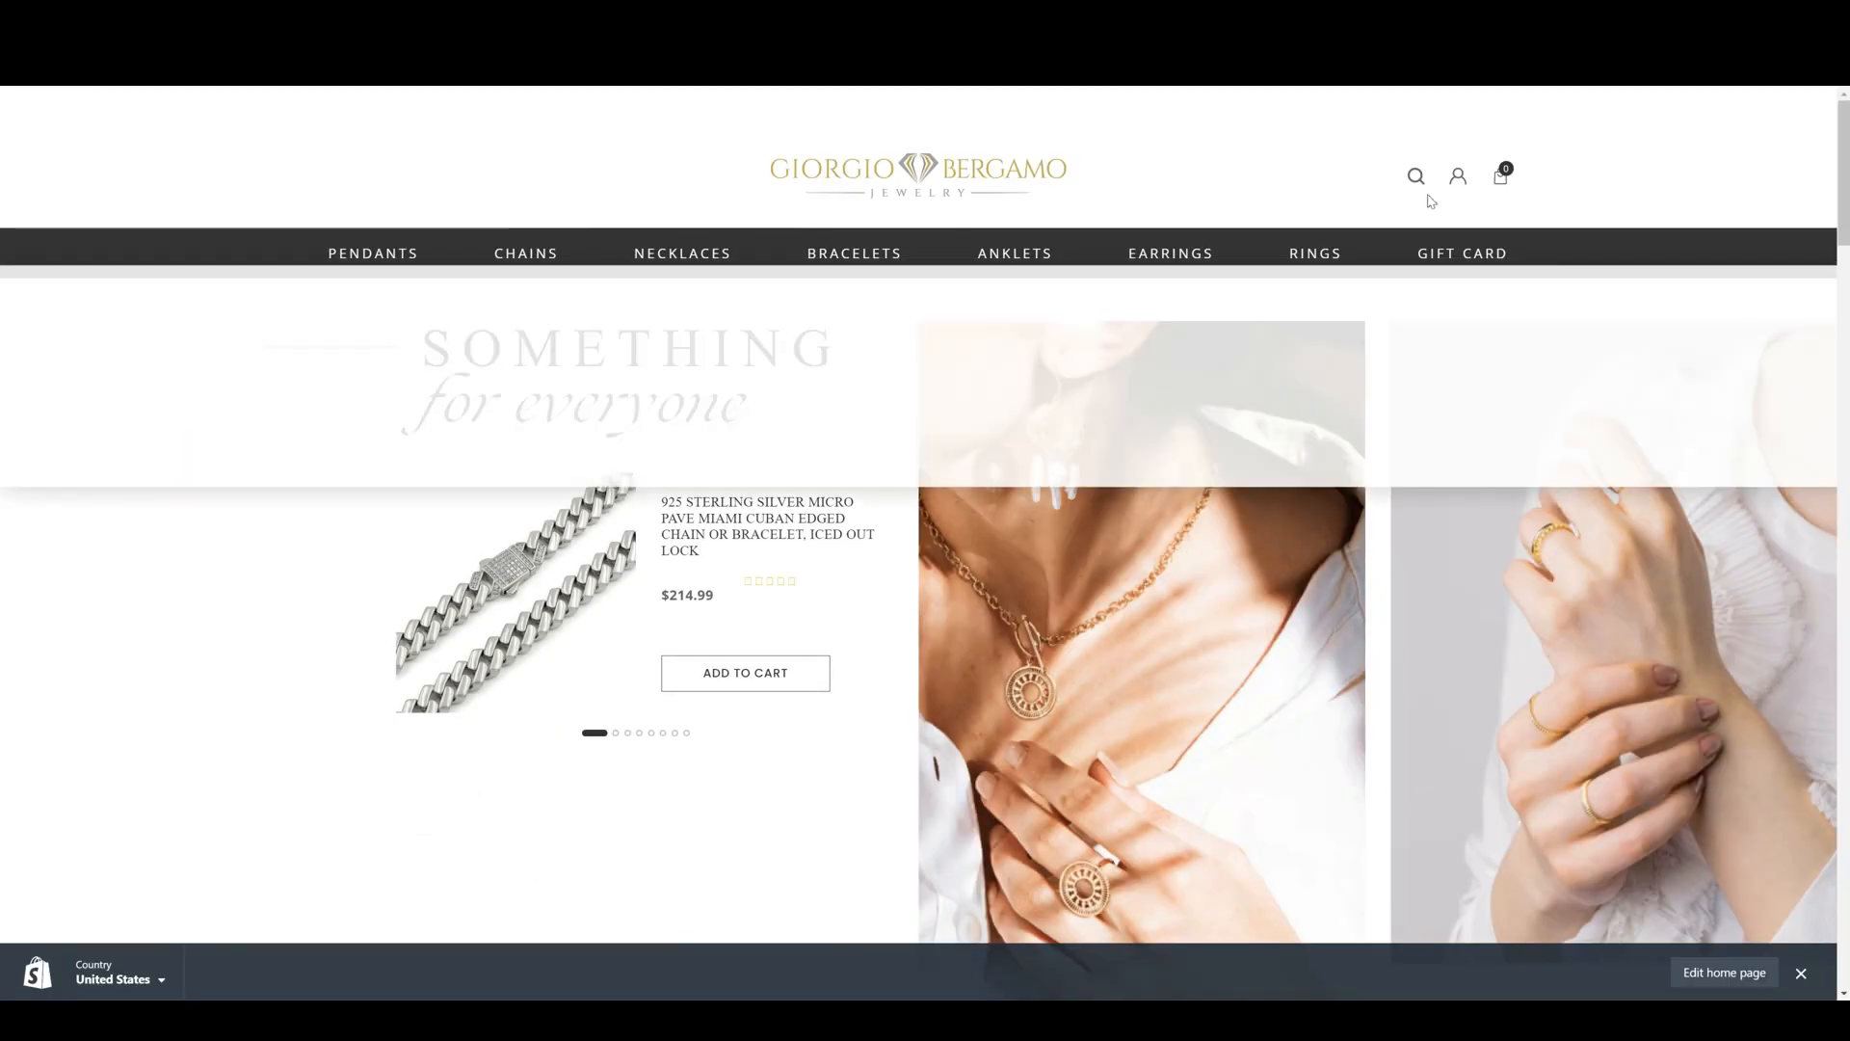
pyautogui.scroll(-15, 1458, 225)
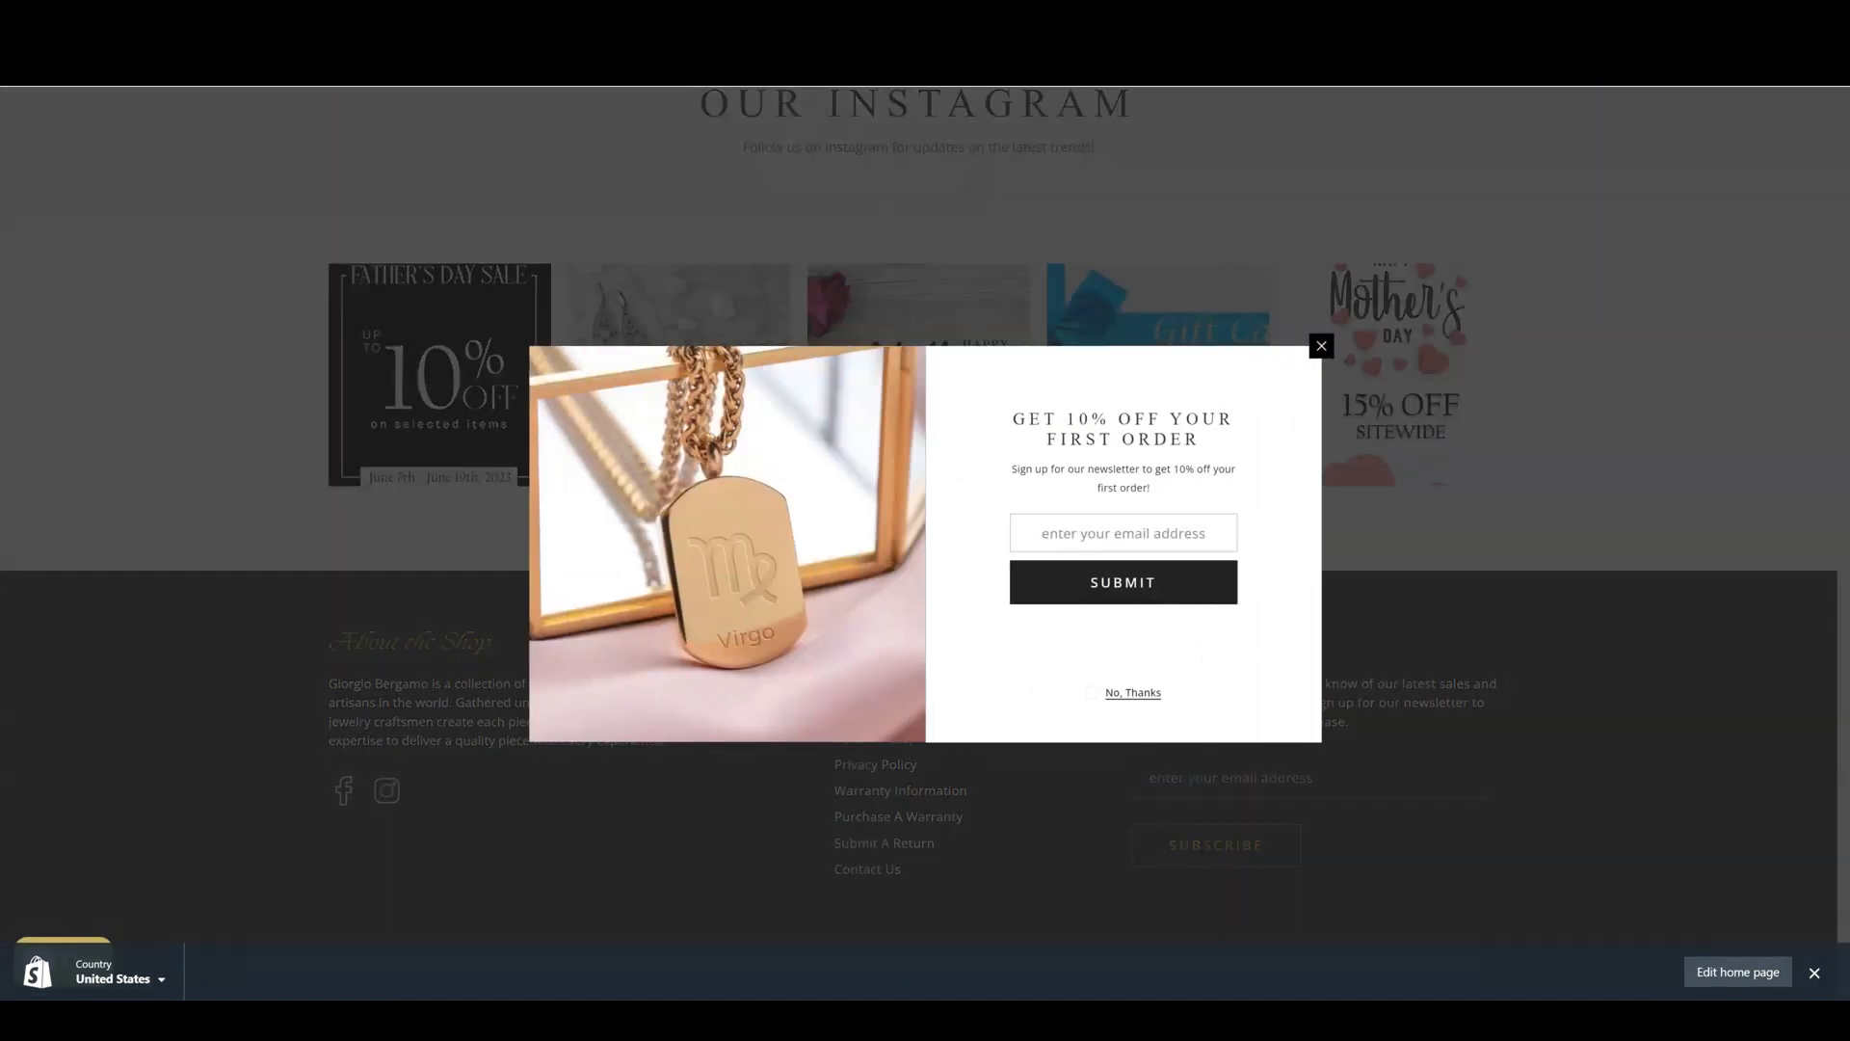
pyautogui.click(1530, 233)
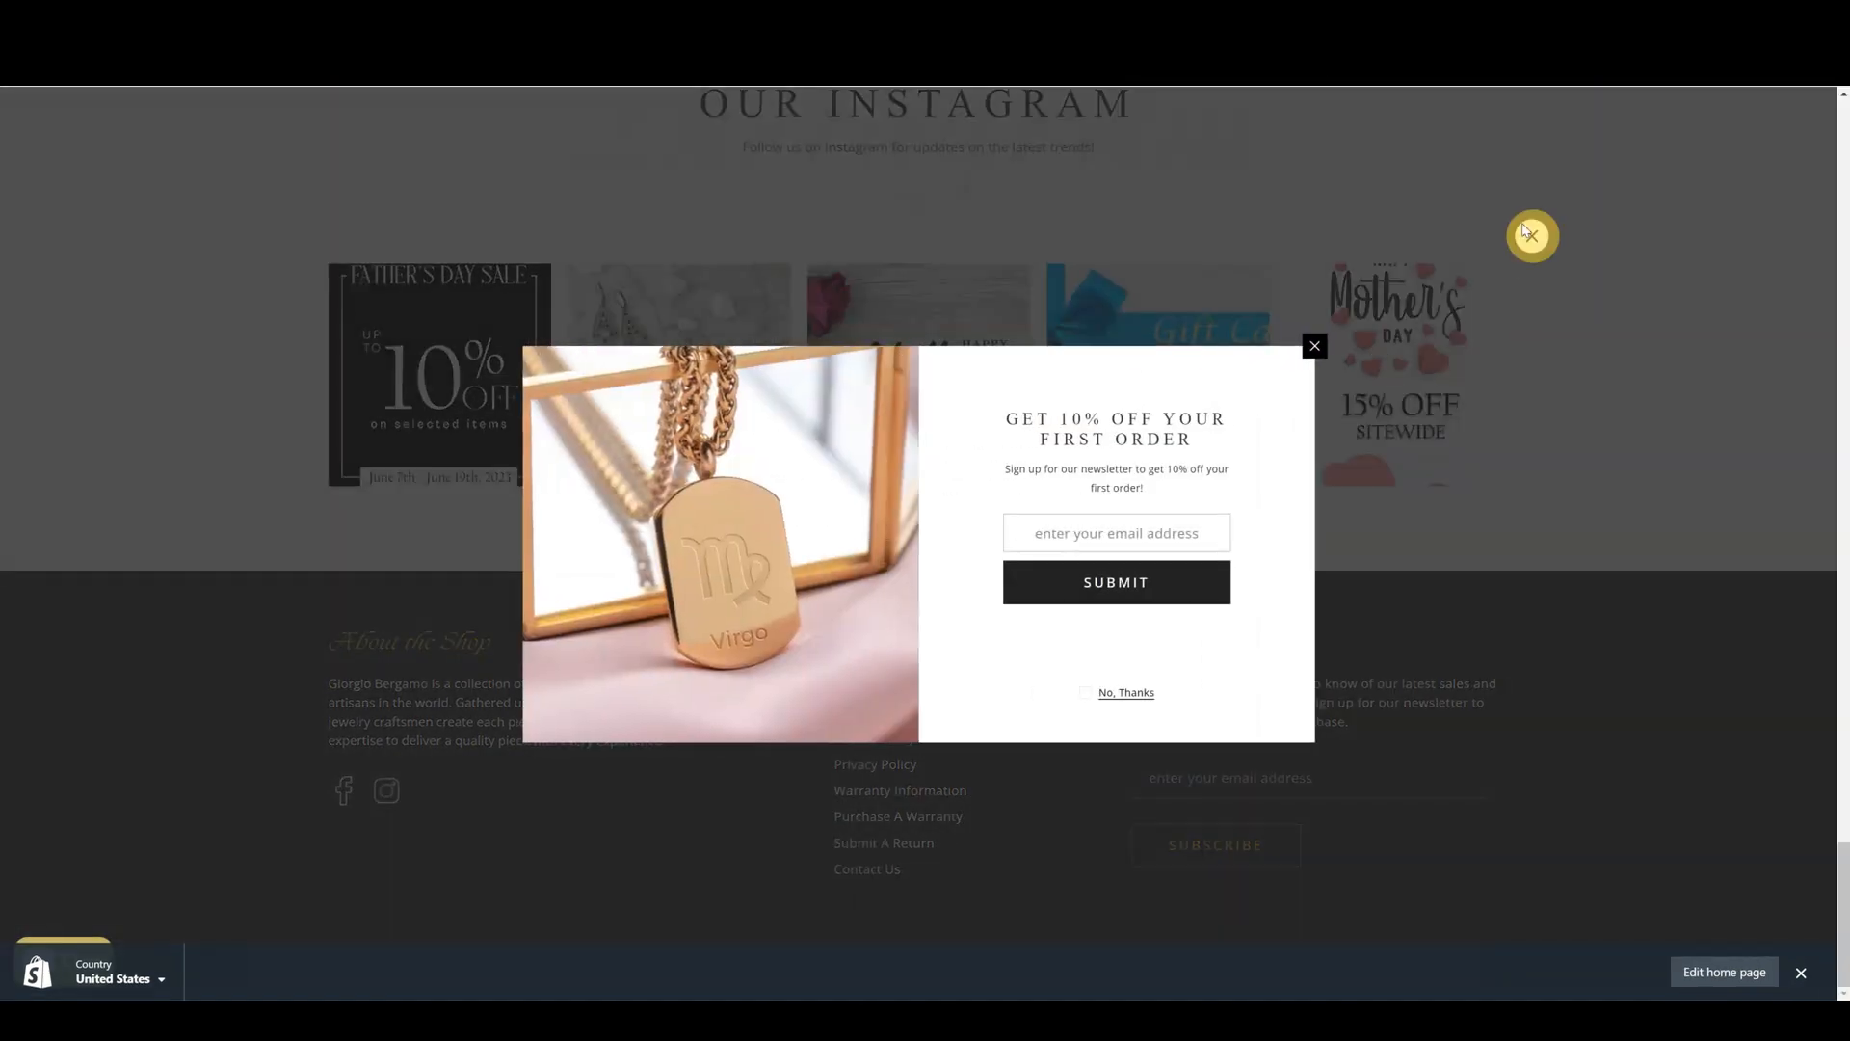
pyautogui.hotkey('ctrl', 'shift', 'Tab')
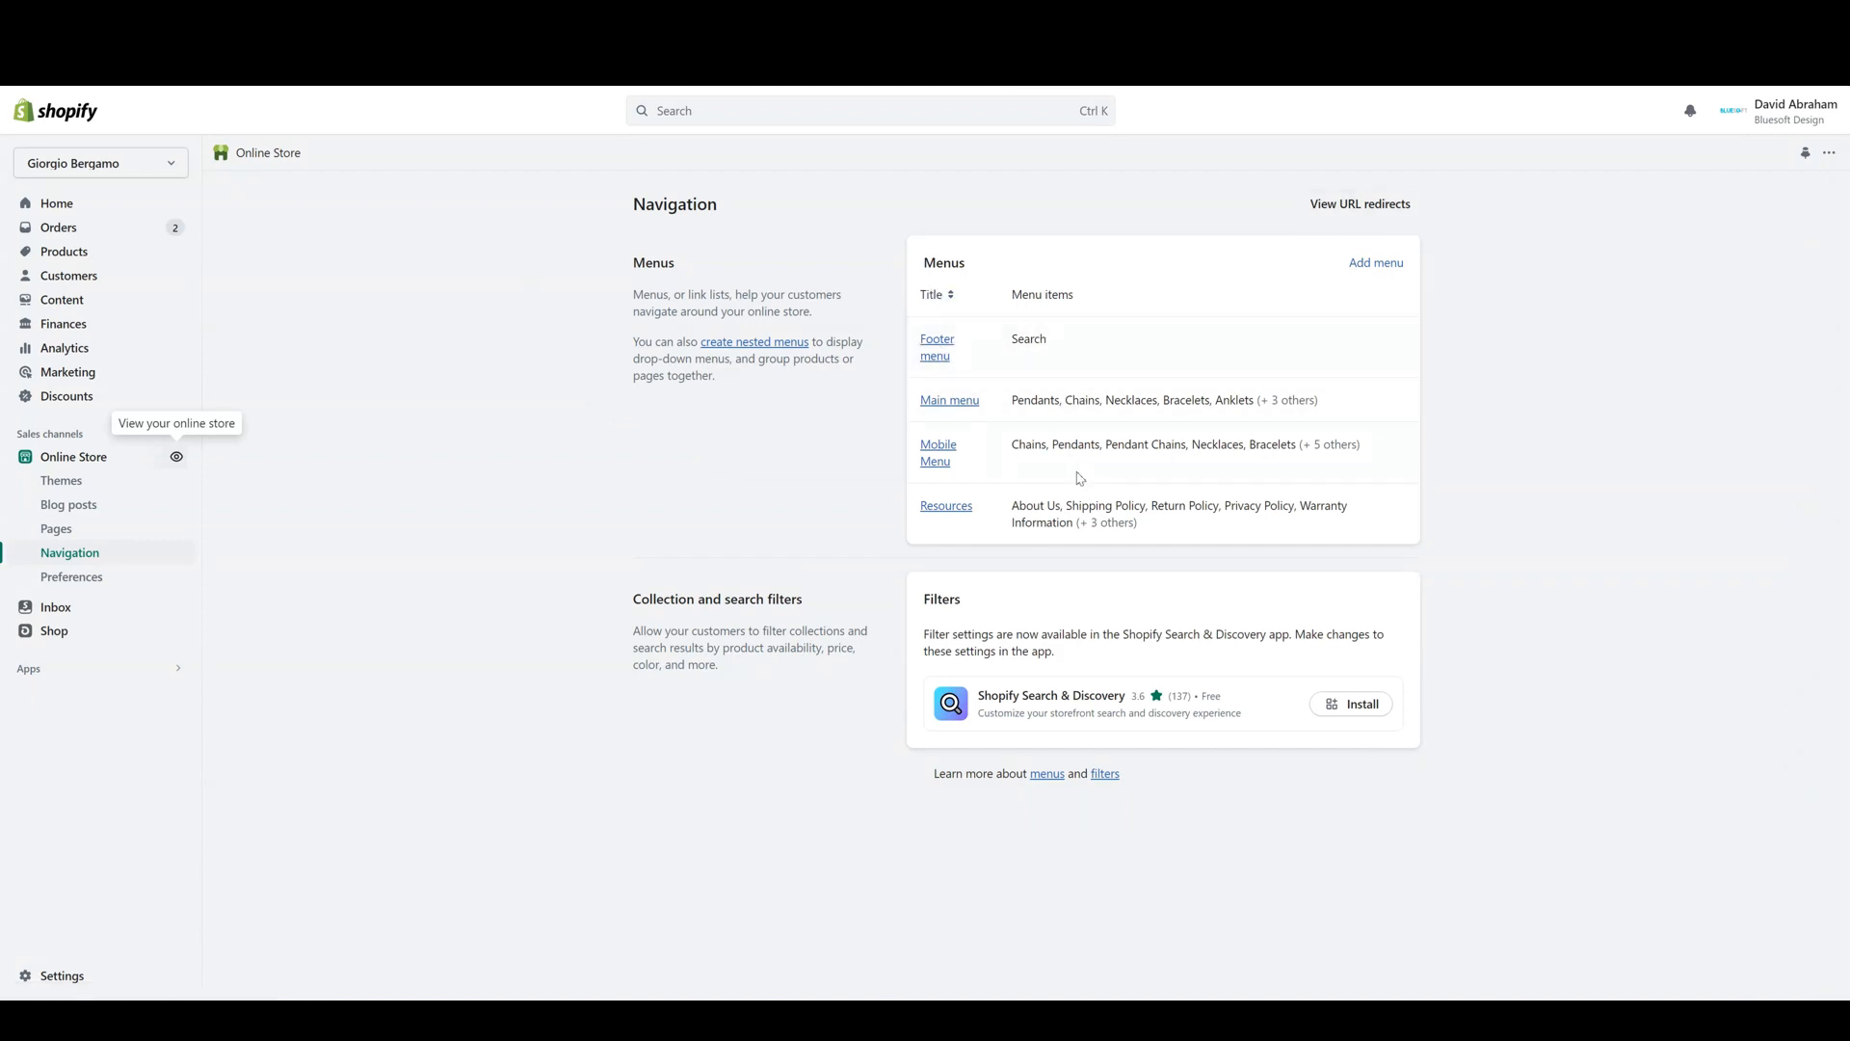
# - Start a new navigation menu titled "New Menu"
pyautogui.click(1376, 263)
pyautogui.click(723, 292)
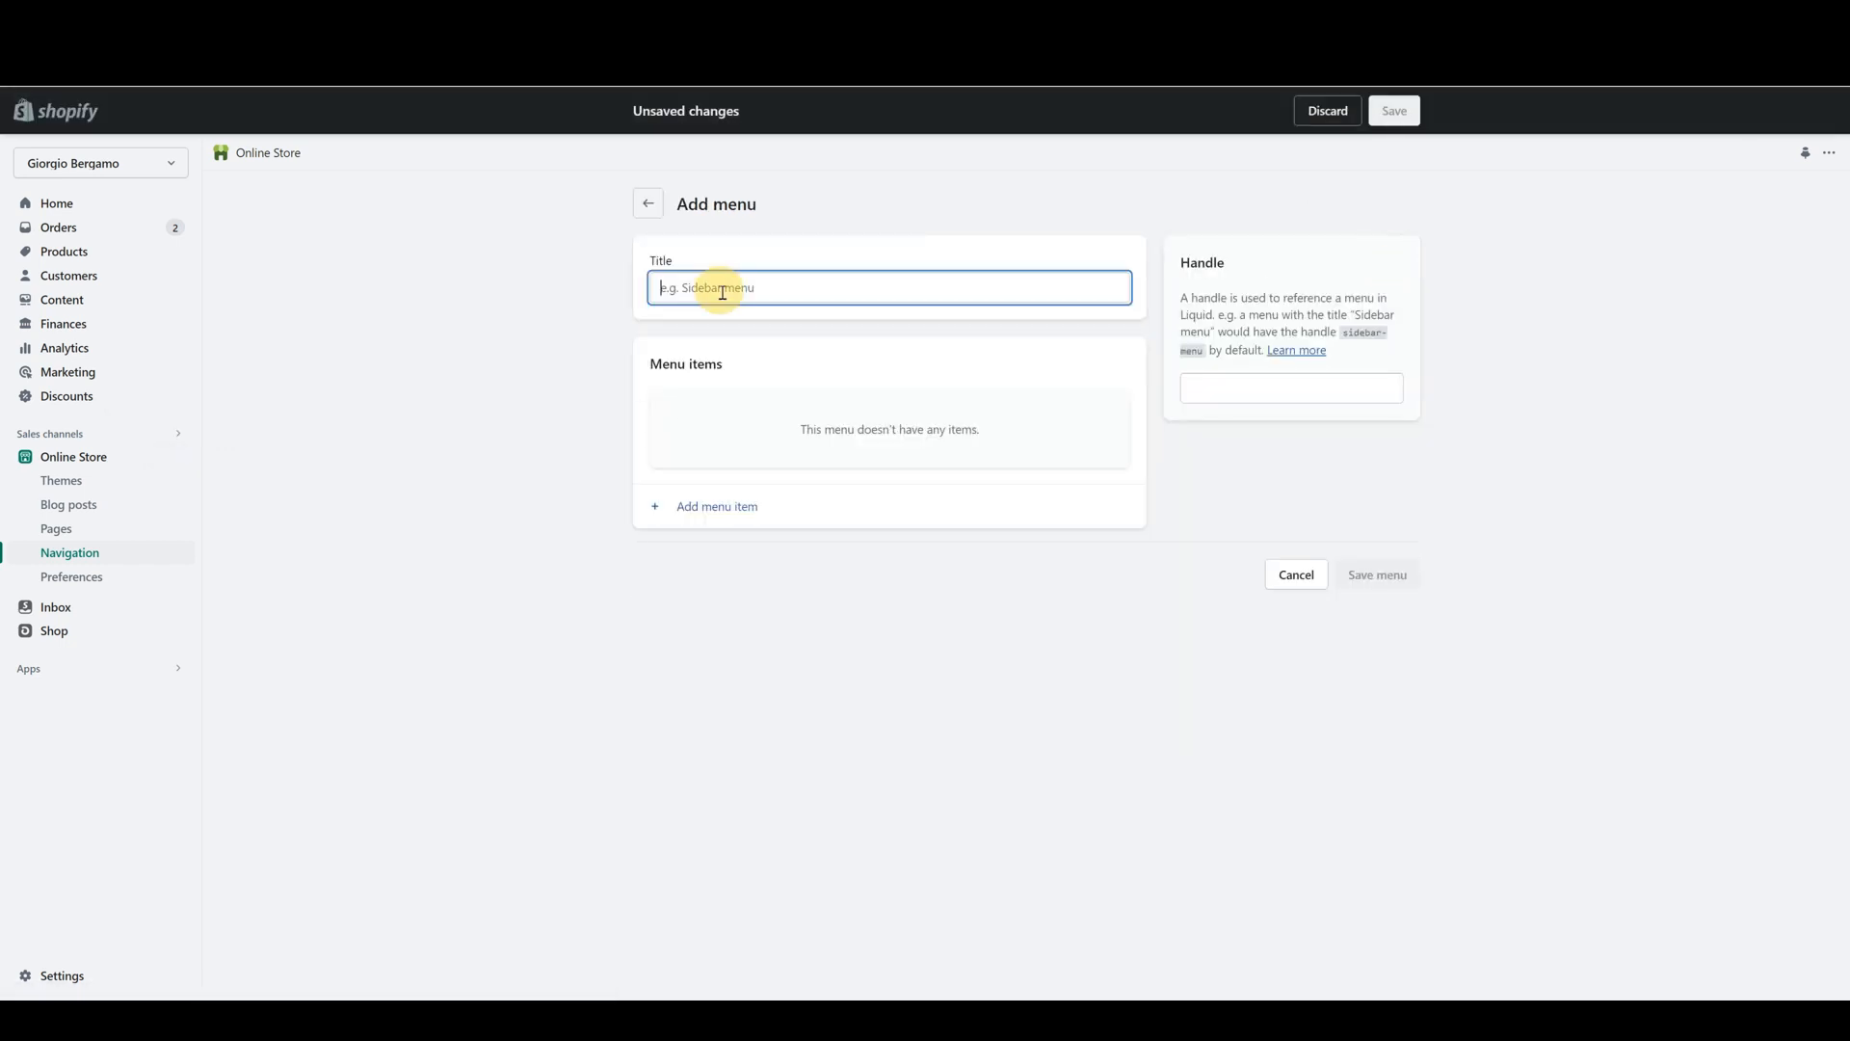
pyautogui.write('New Menu')
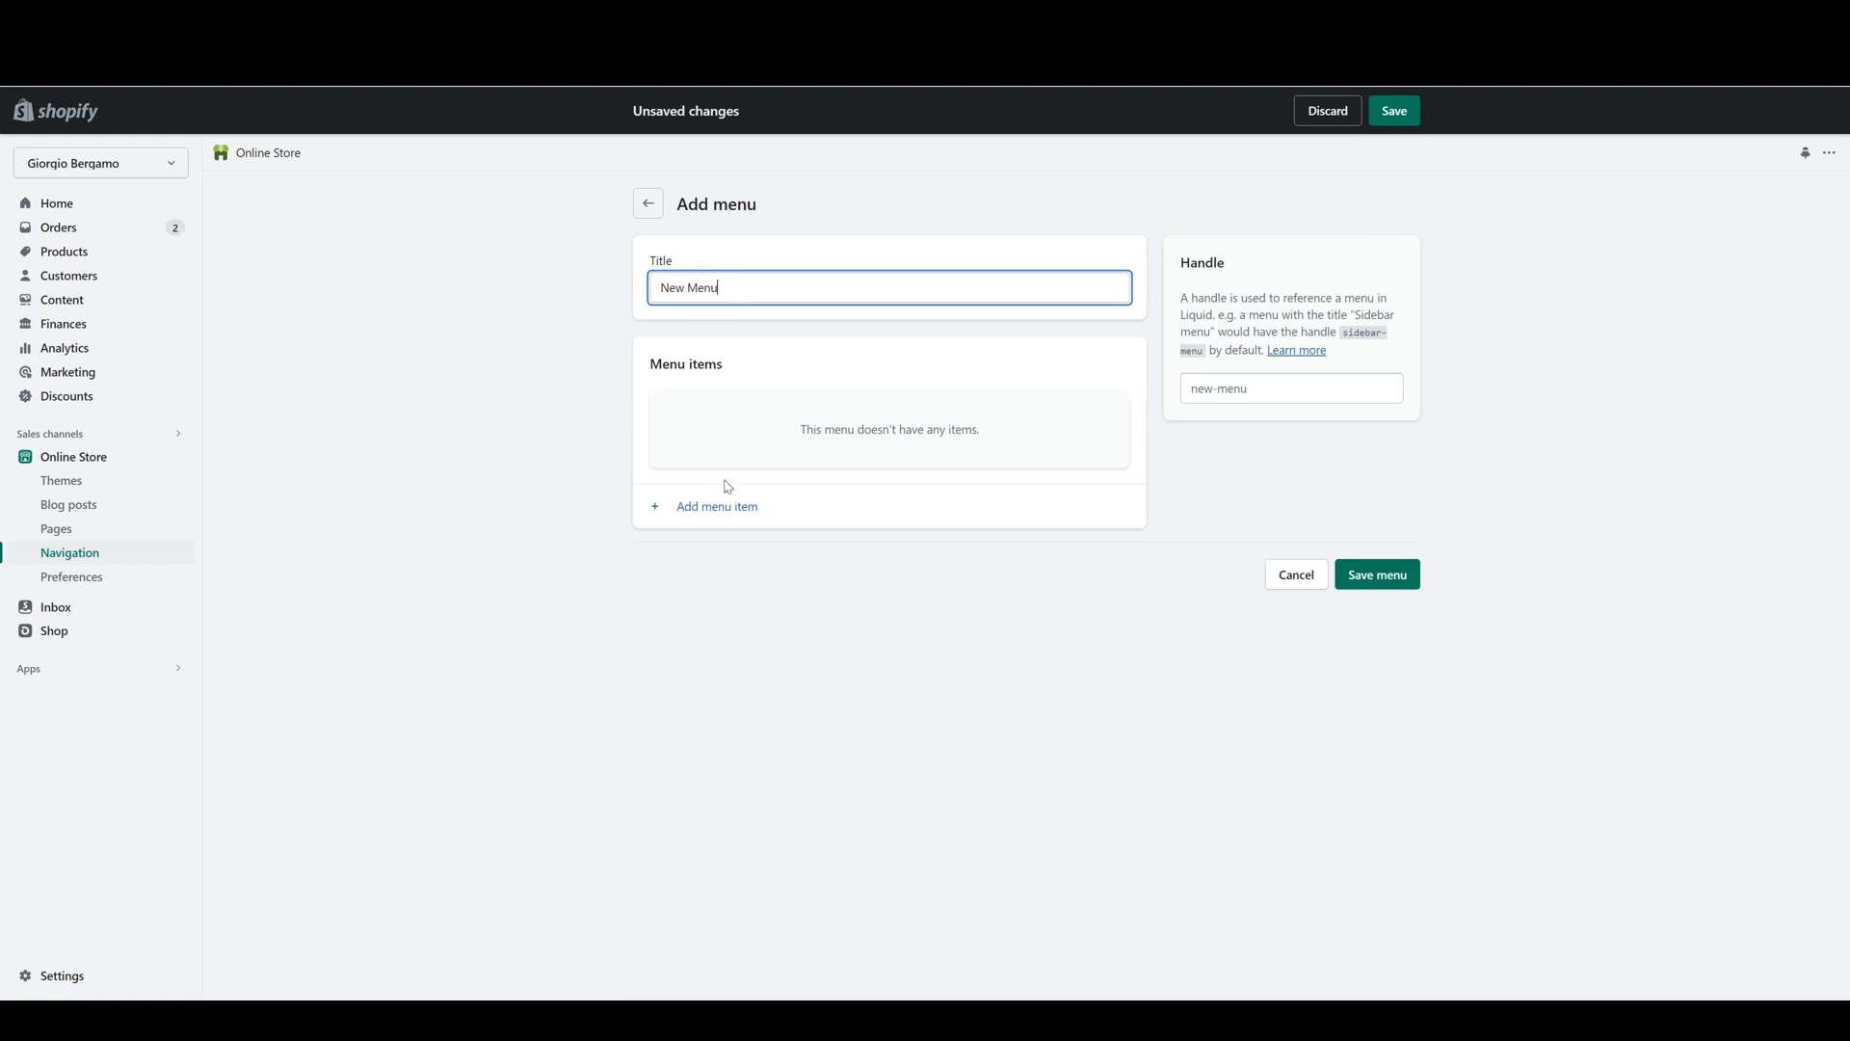
# - Browse the available link types and add a menu item linked to the 10K Gold collection
pyautogui.click(723, 504)
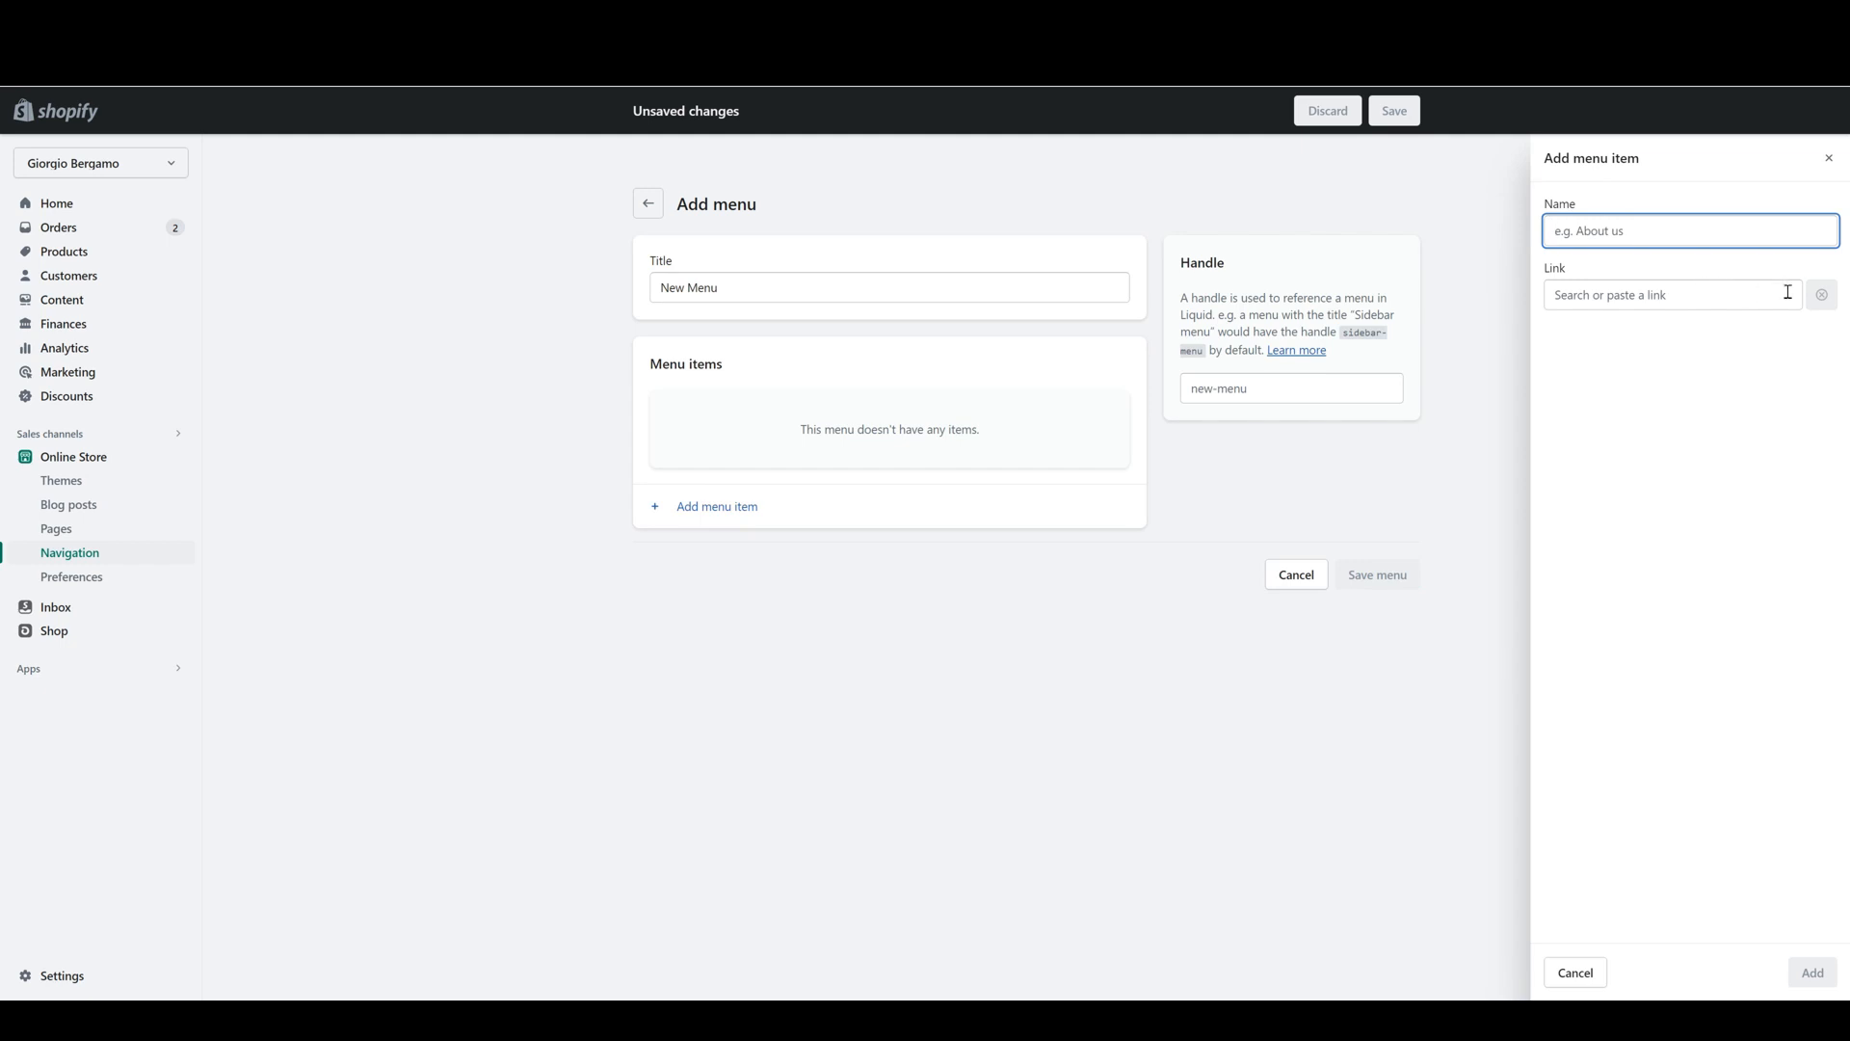
pyautogui.click(1653, 294)
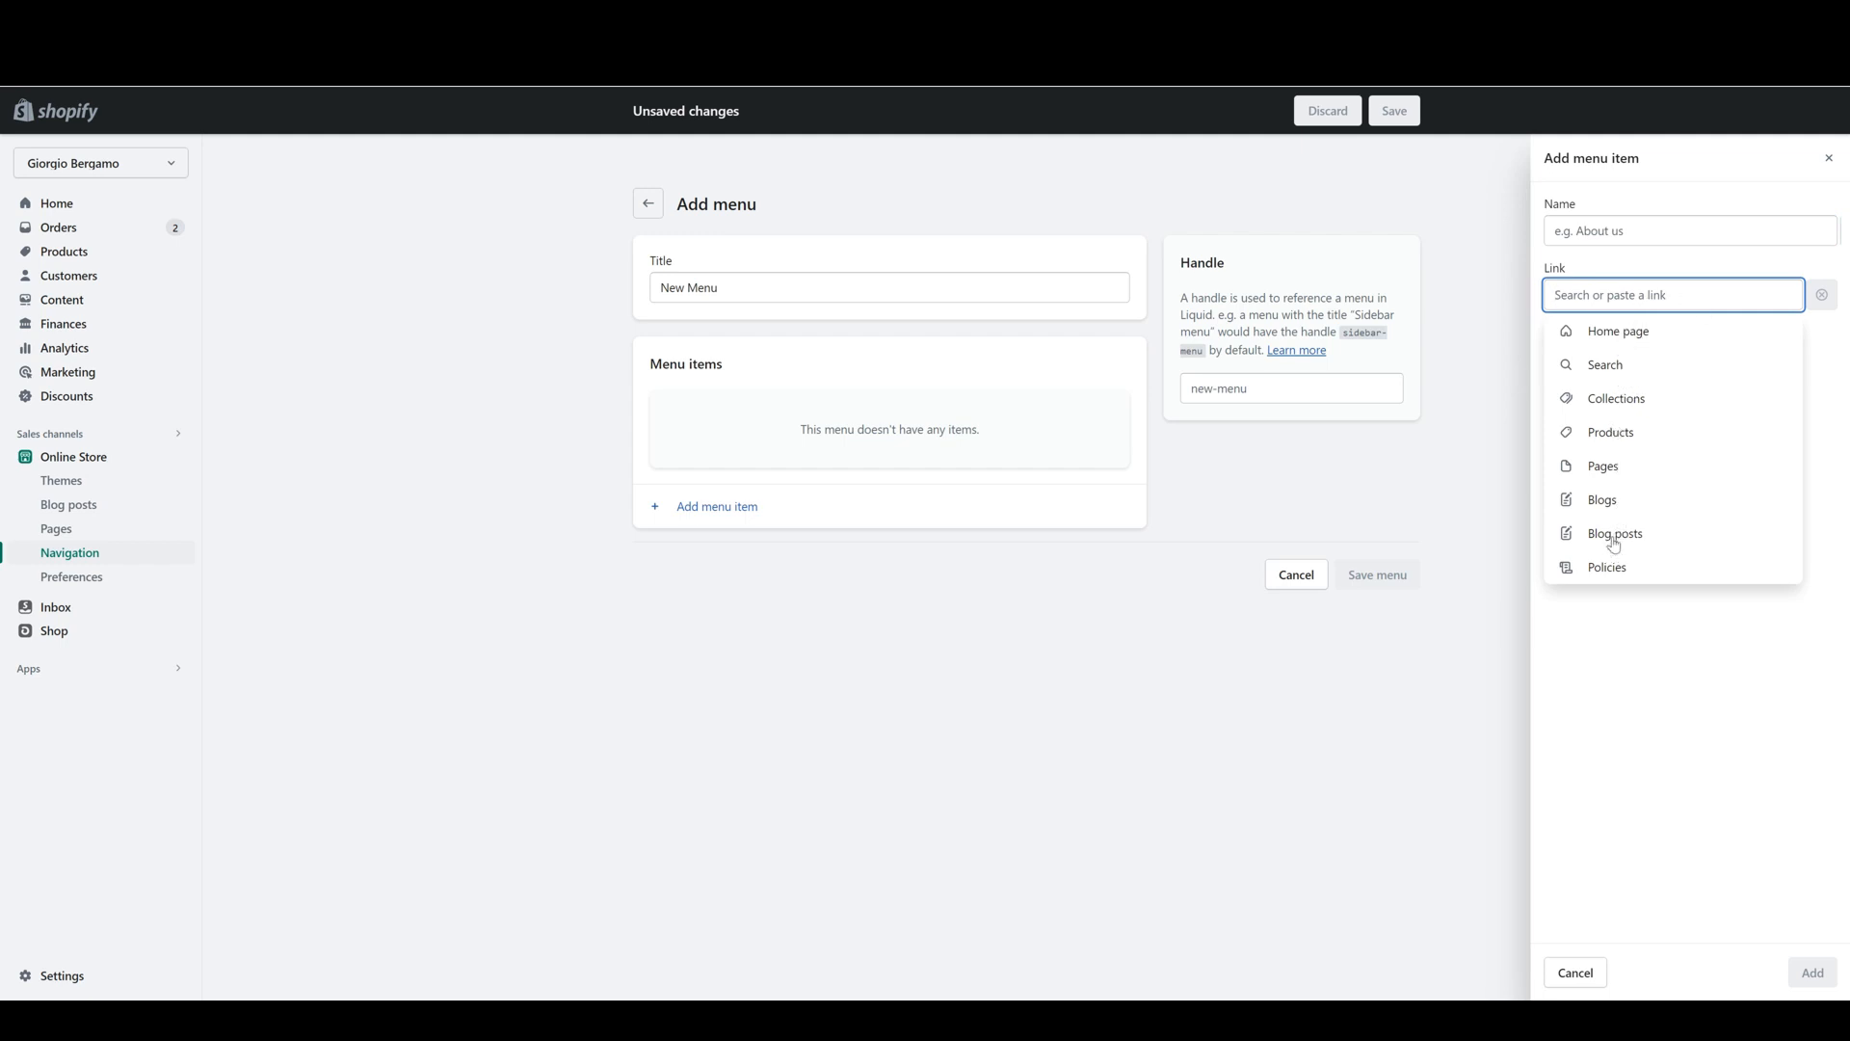
pyautogui.click(1617, 433)
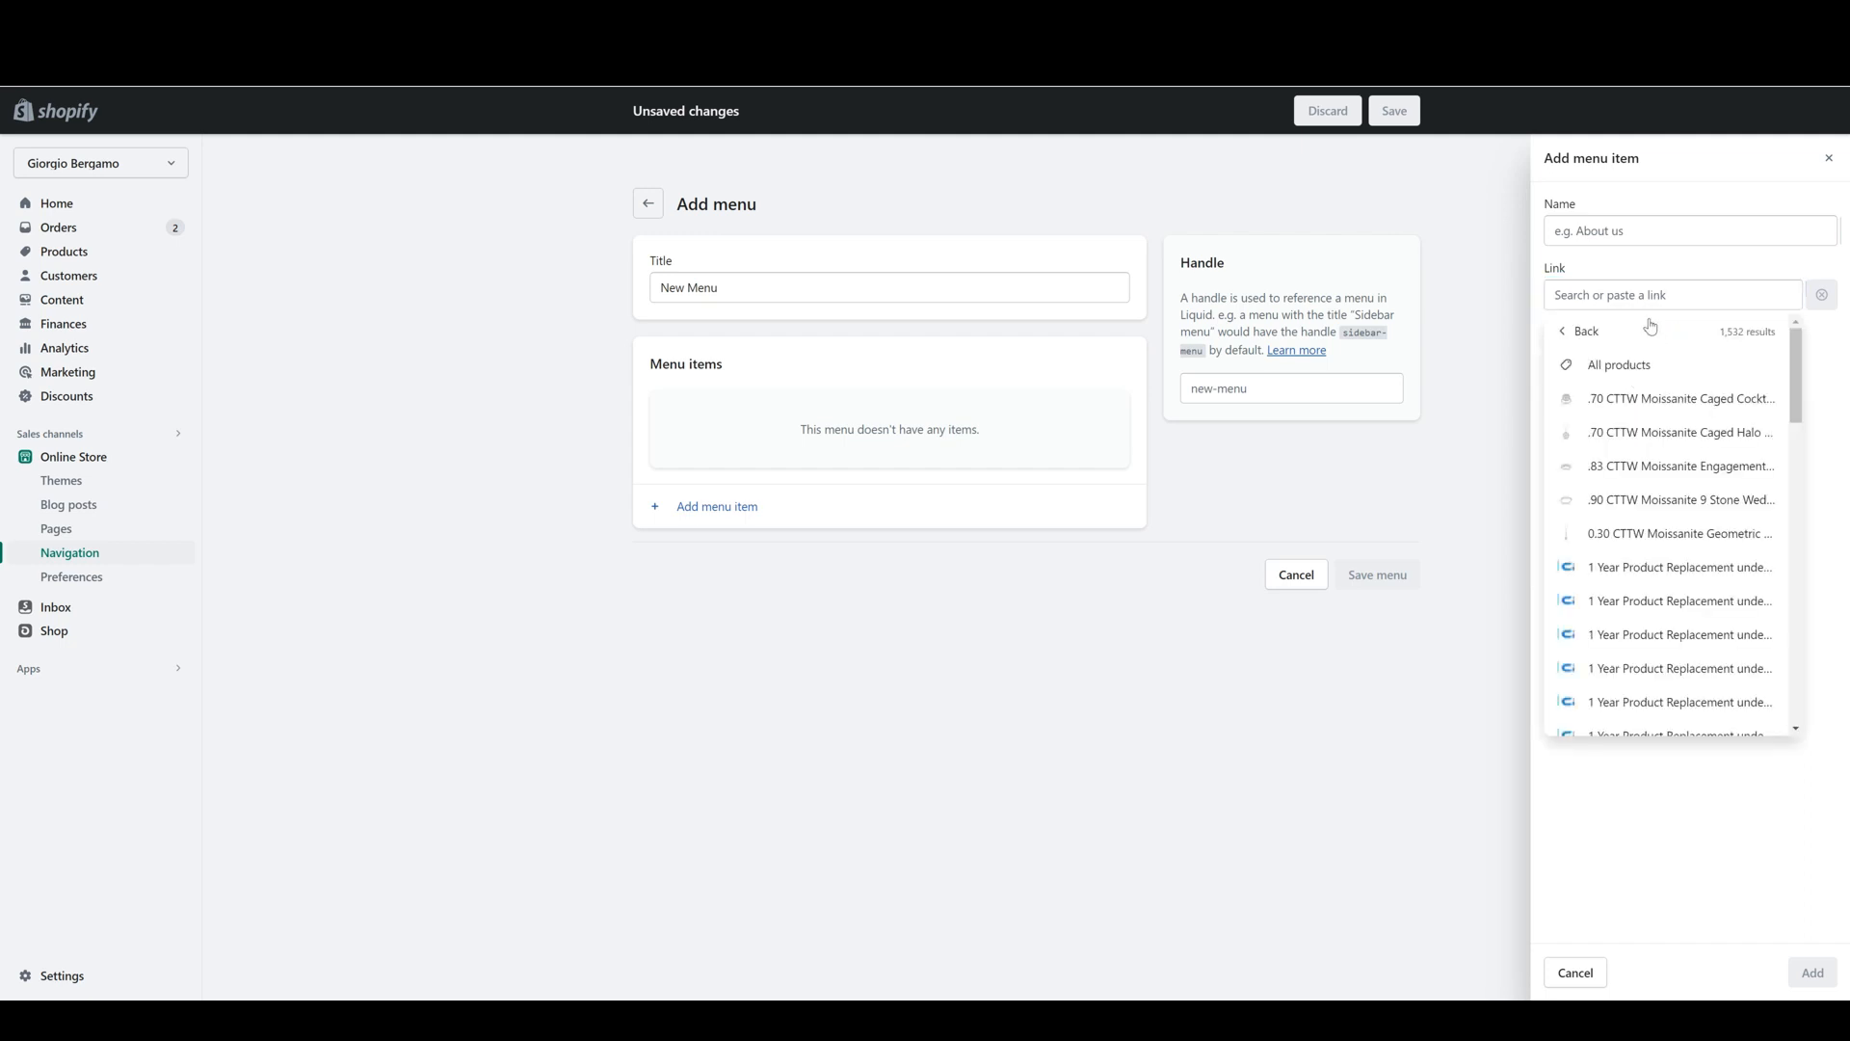
pyautogui.click(1644, 287)
pyautogui.click(1636, 236)
pyautogui.click(1640, 286)
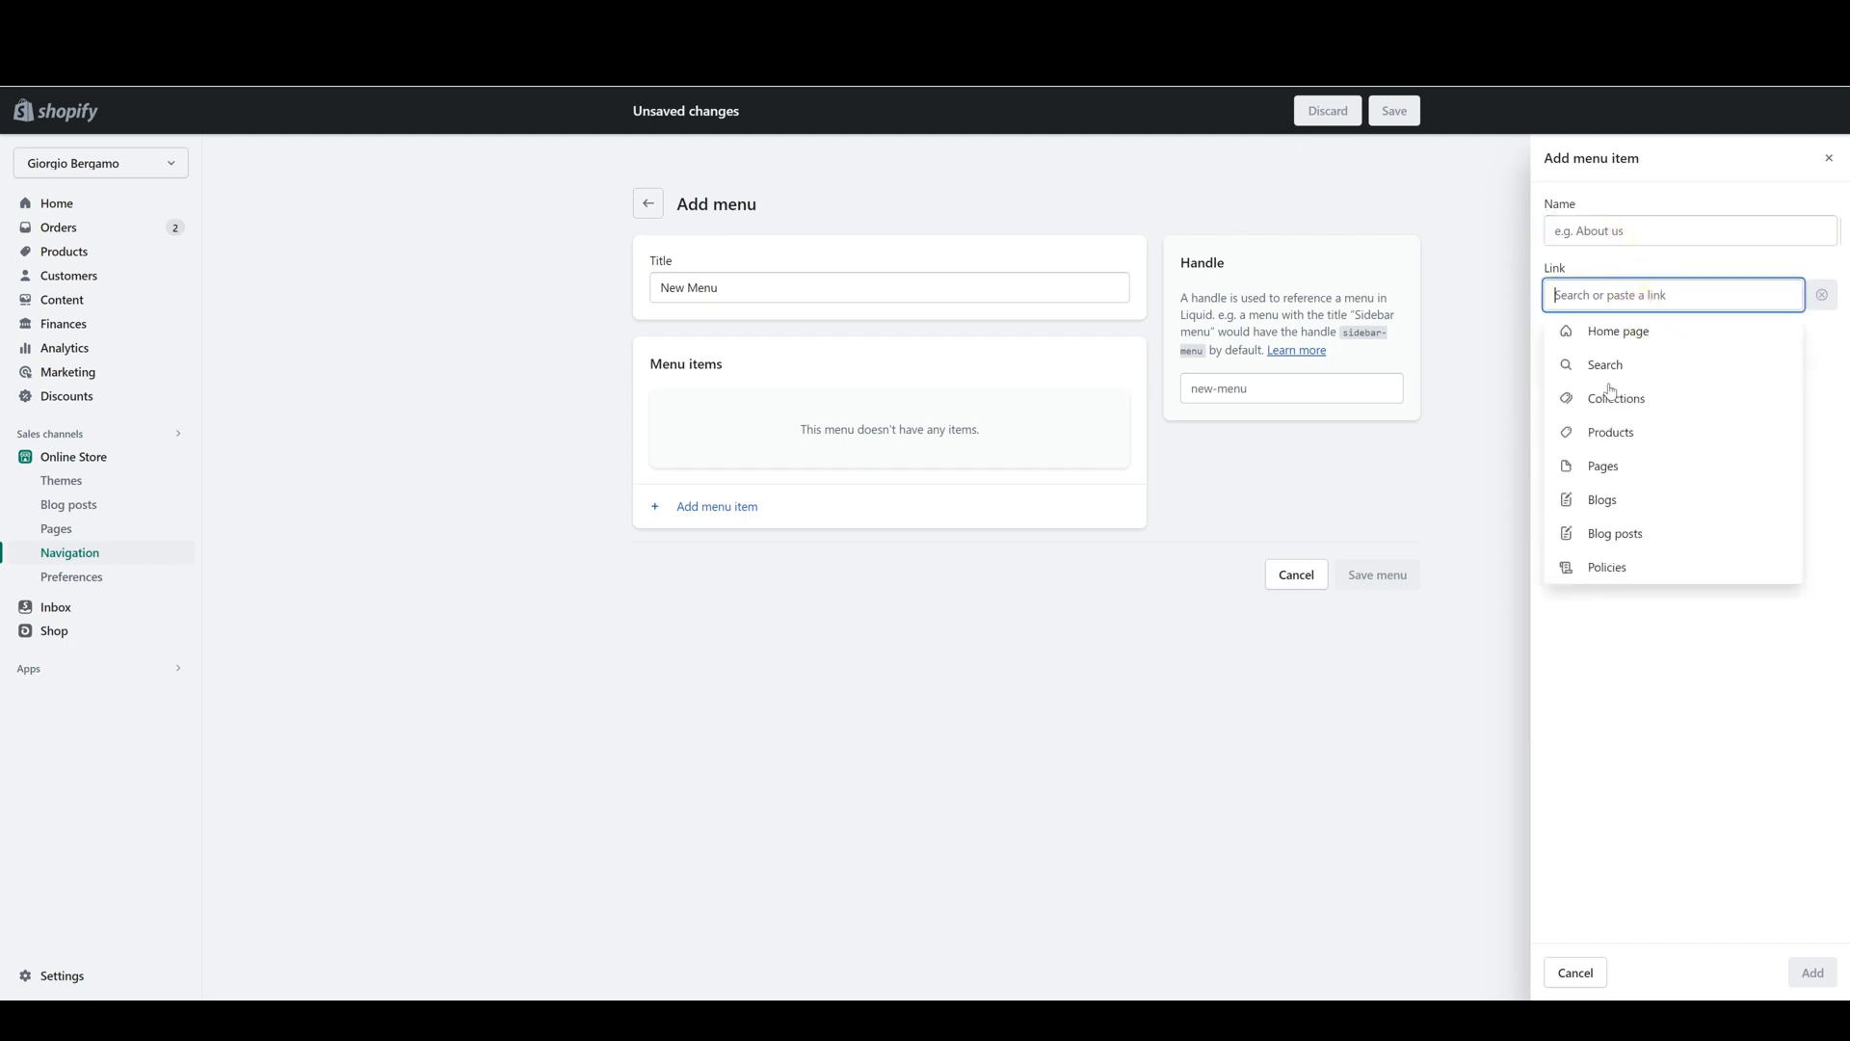
pyautogui.click(1610, 393)
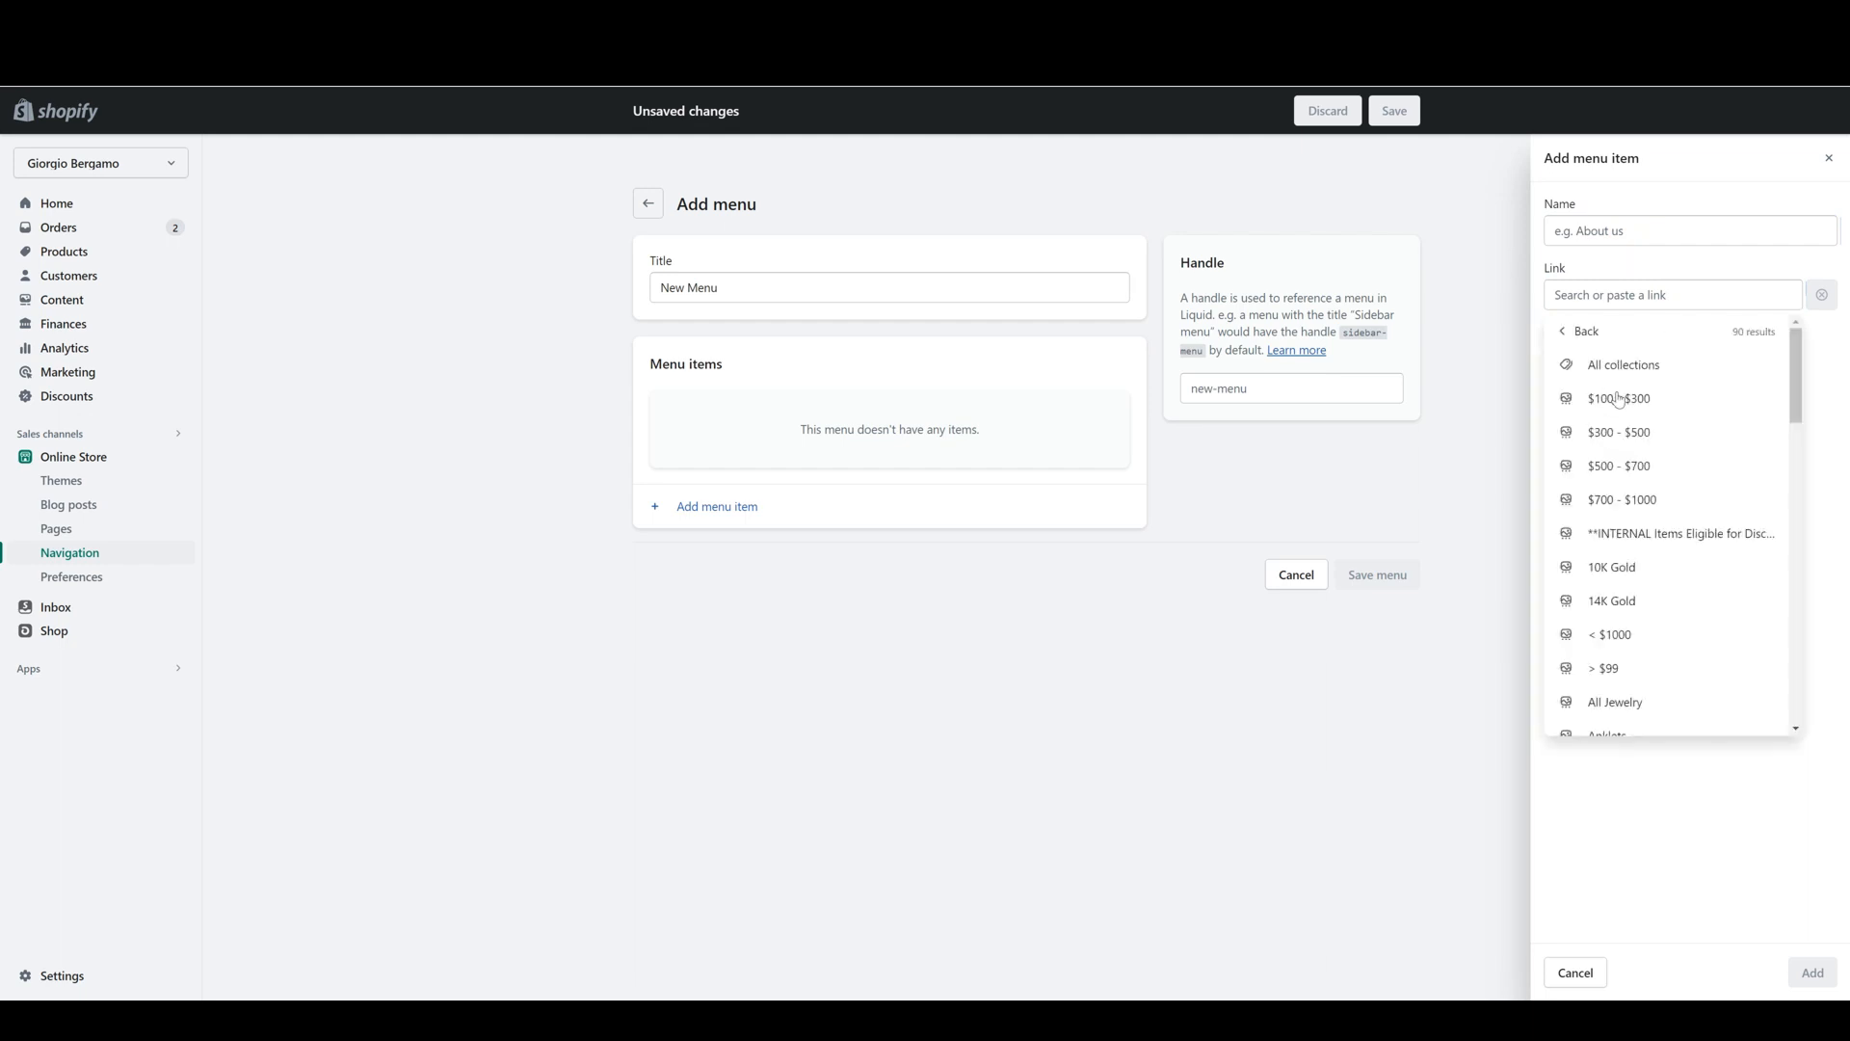
pyautogui.click(1621, 568)
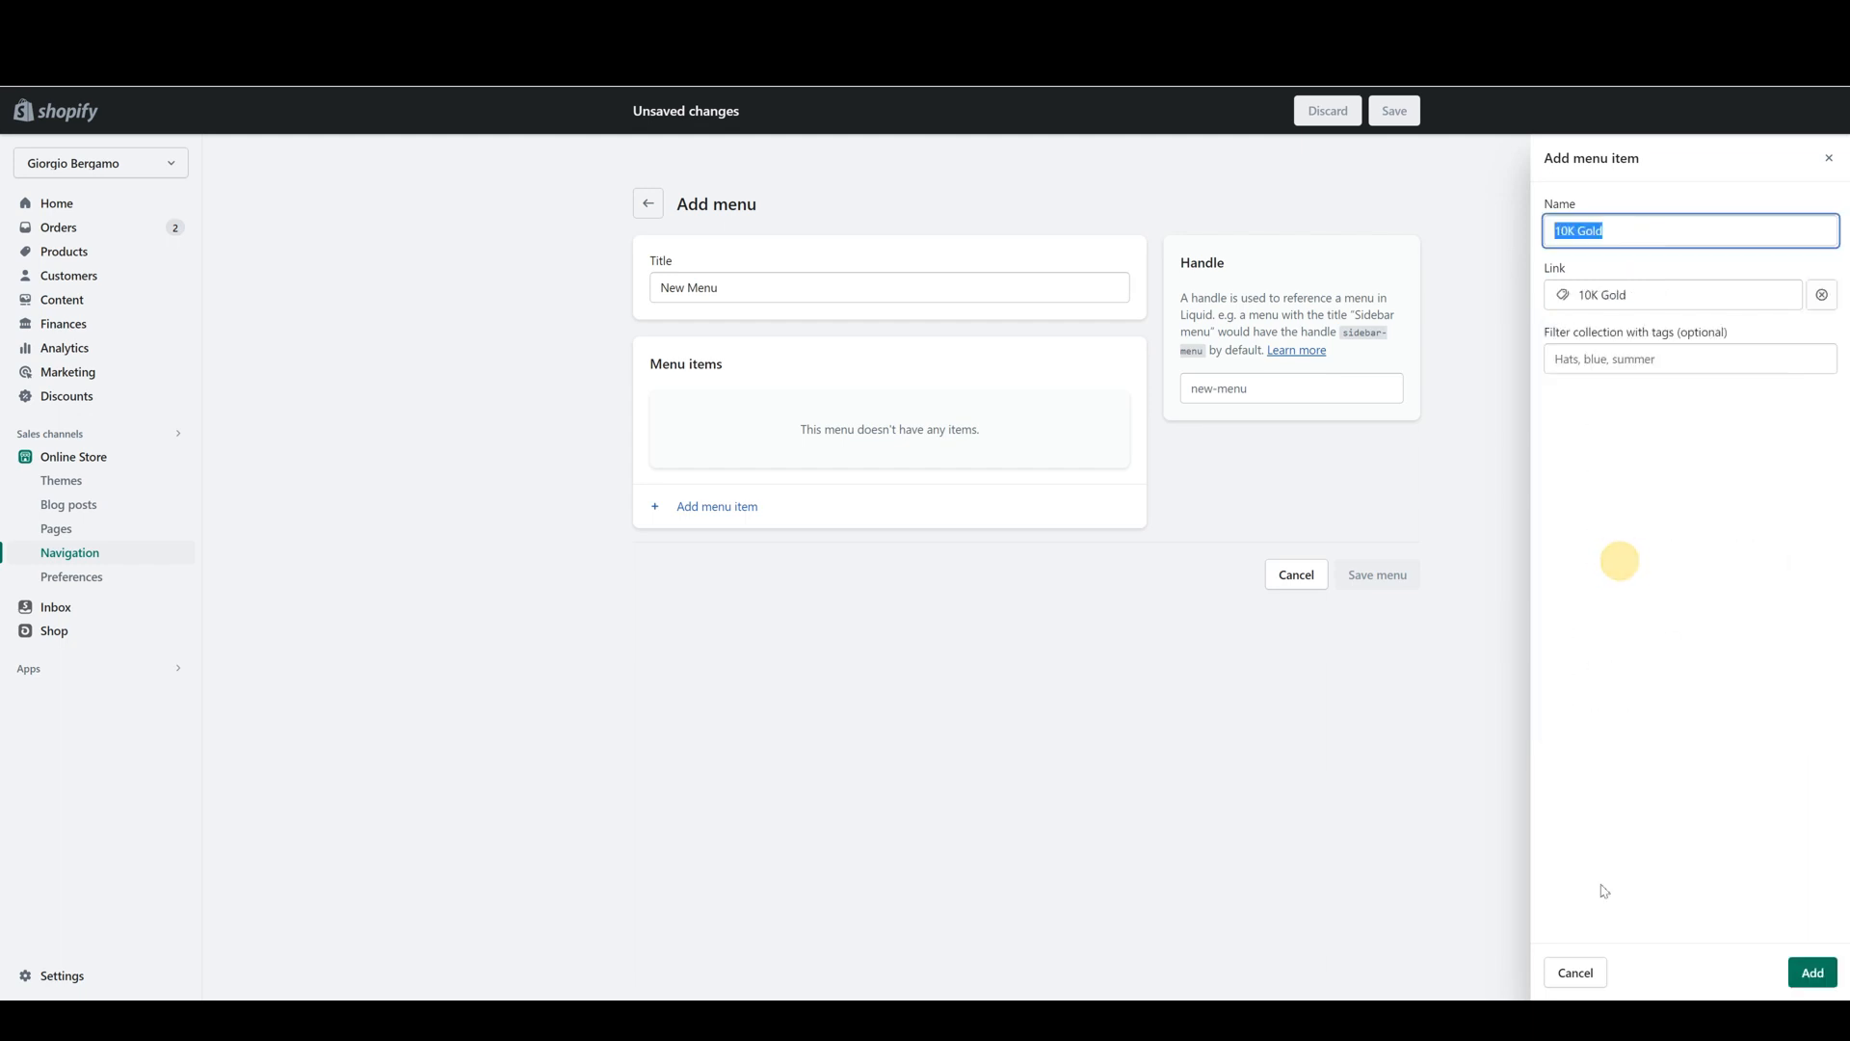
pyautogui.click(1813, 973)
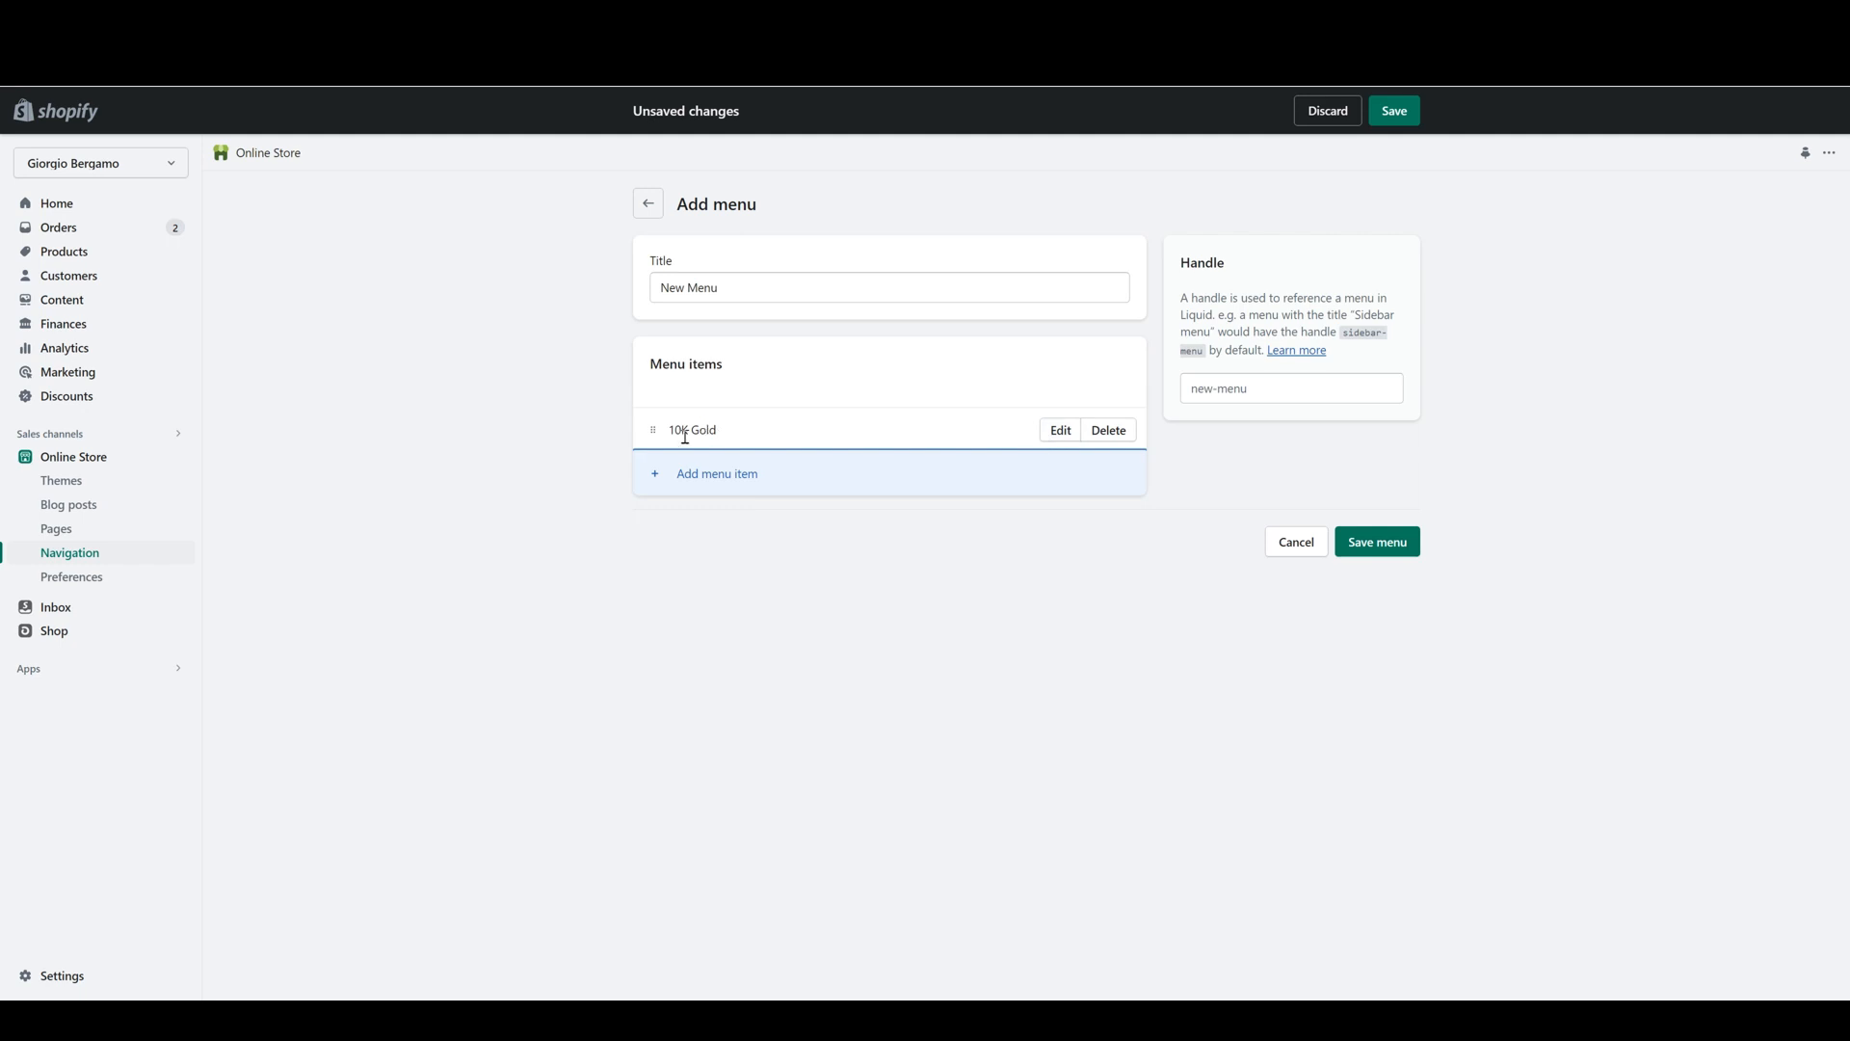
# - Look at the edit options of the 10K Gold menu item and close them without changes
pyautogui.click(1052, 429)
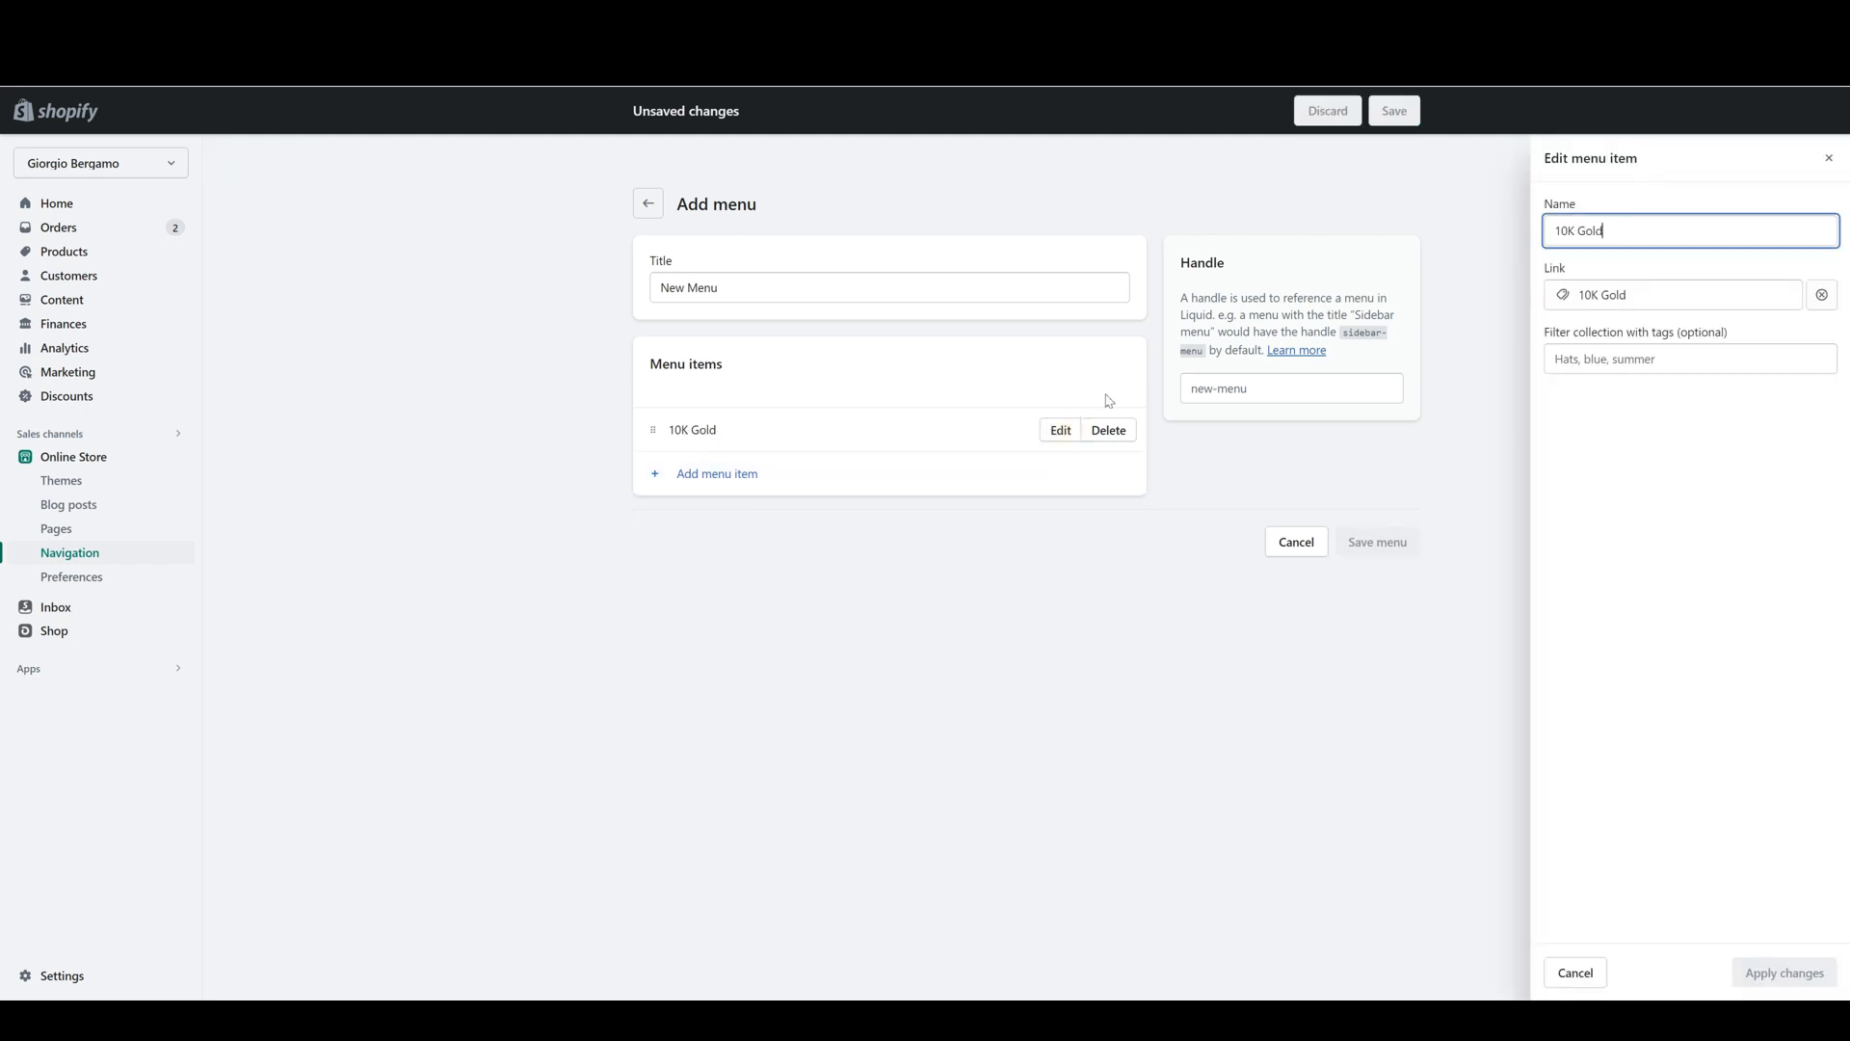
pyautogui.moveTo(1655, 230); pyautogui.dragTo(1520, 239)
pyautogui.click(1826, 159)
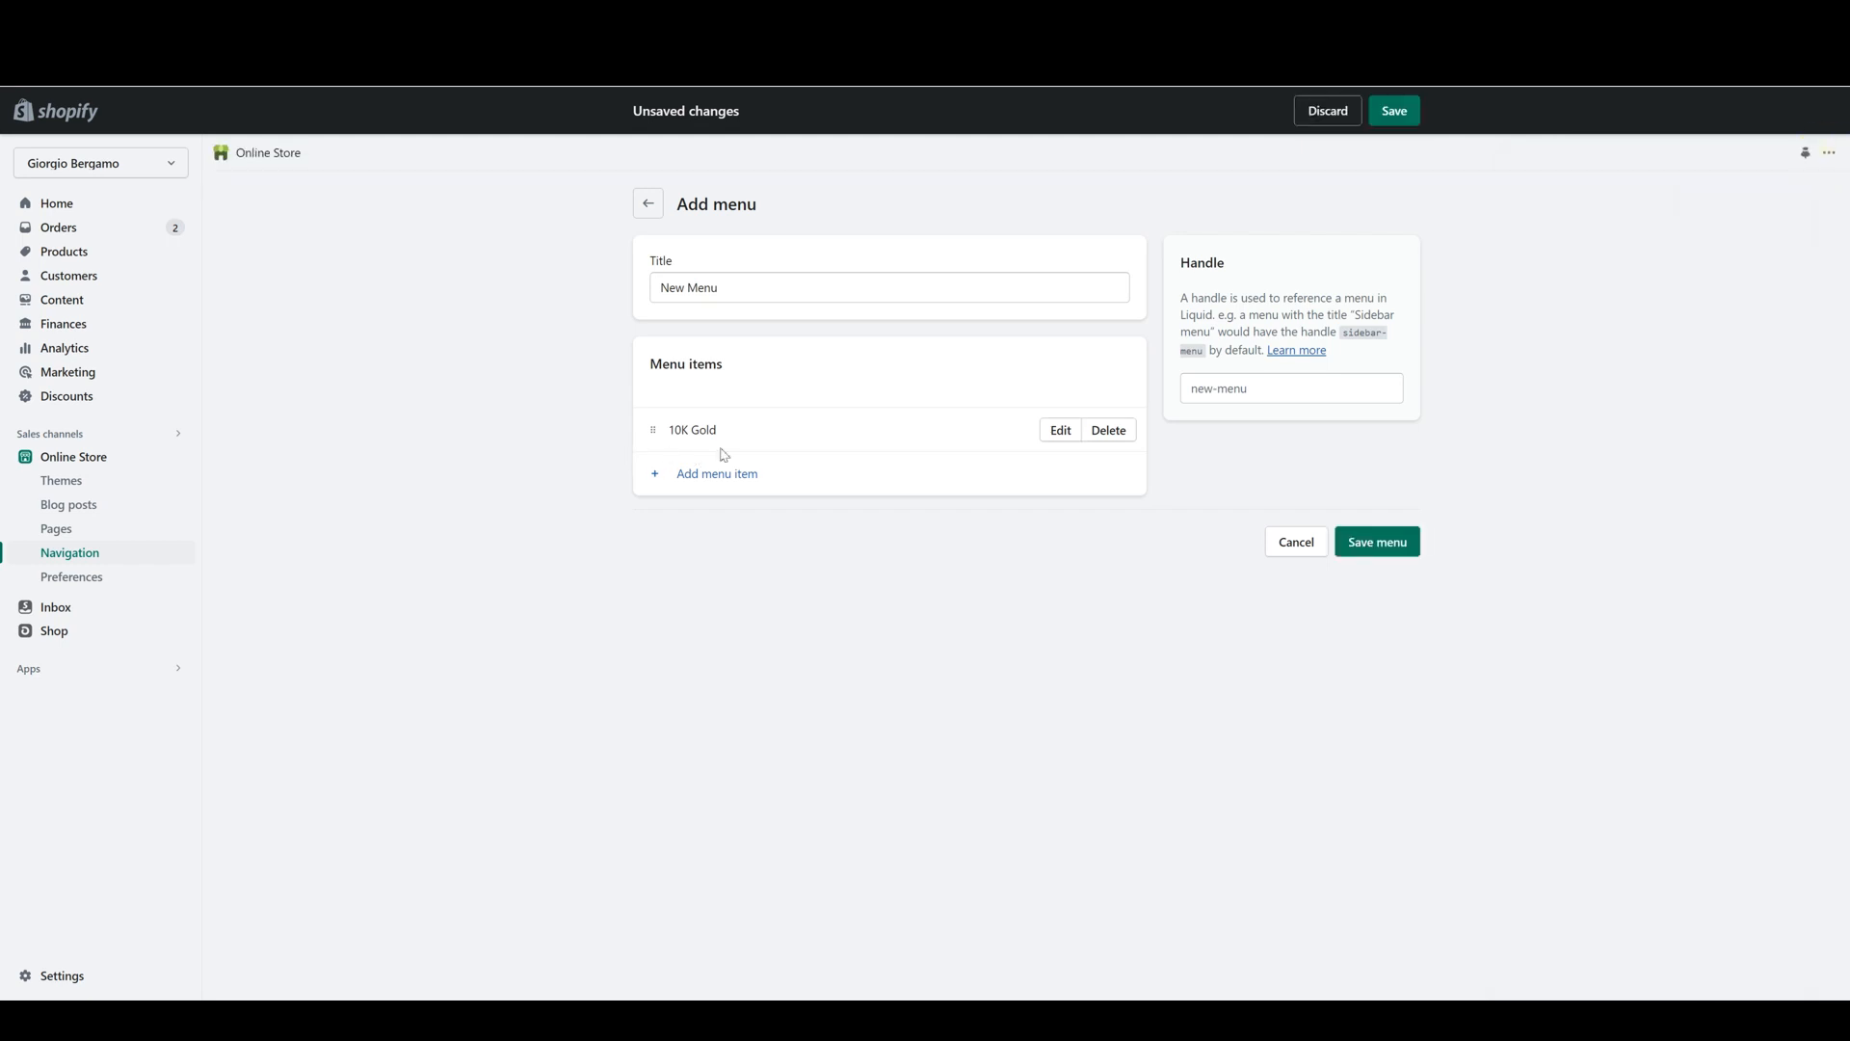
# - Add a menu item linked to the "$100 - $300" collection and nest it under 10K Gold
pyautogui.click(725, 472)
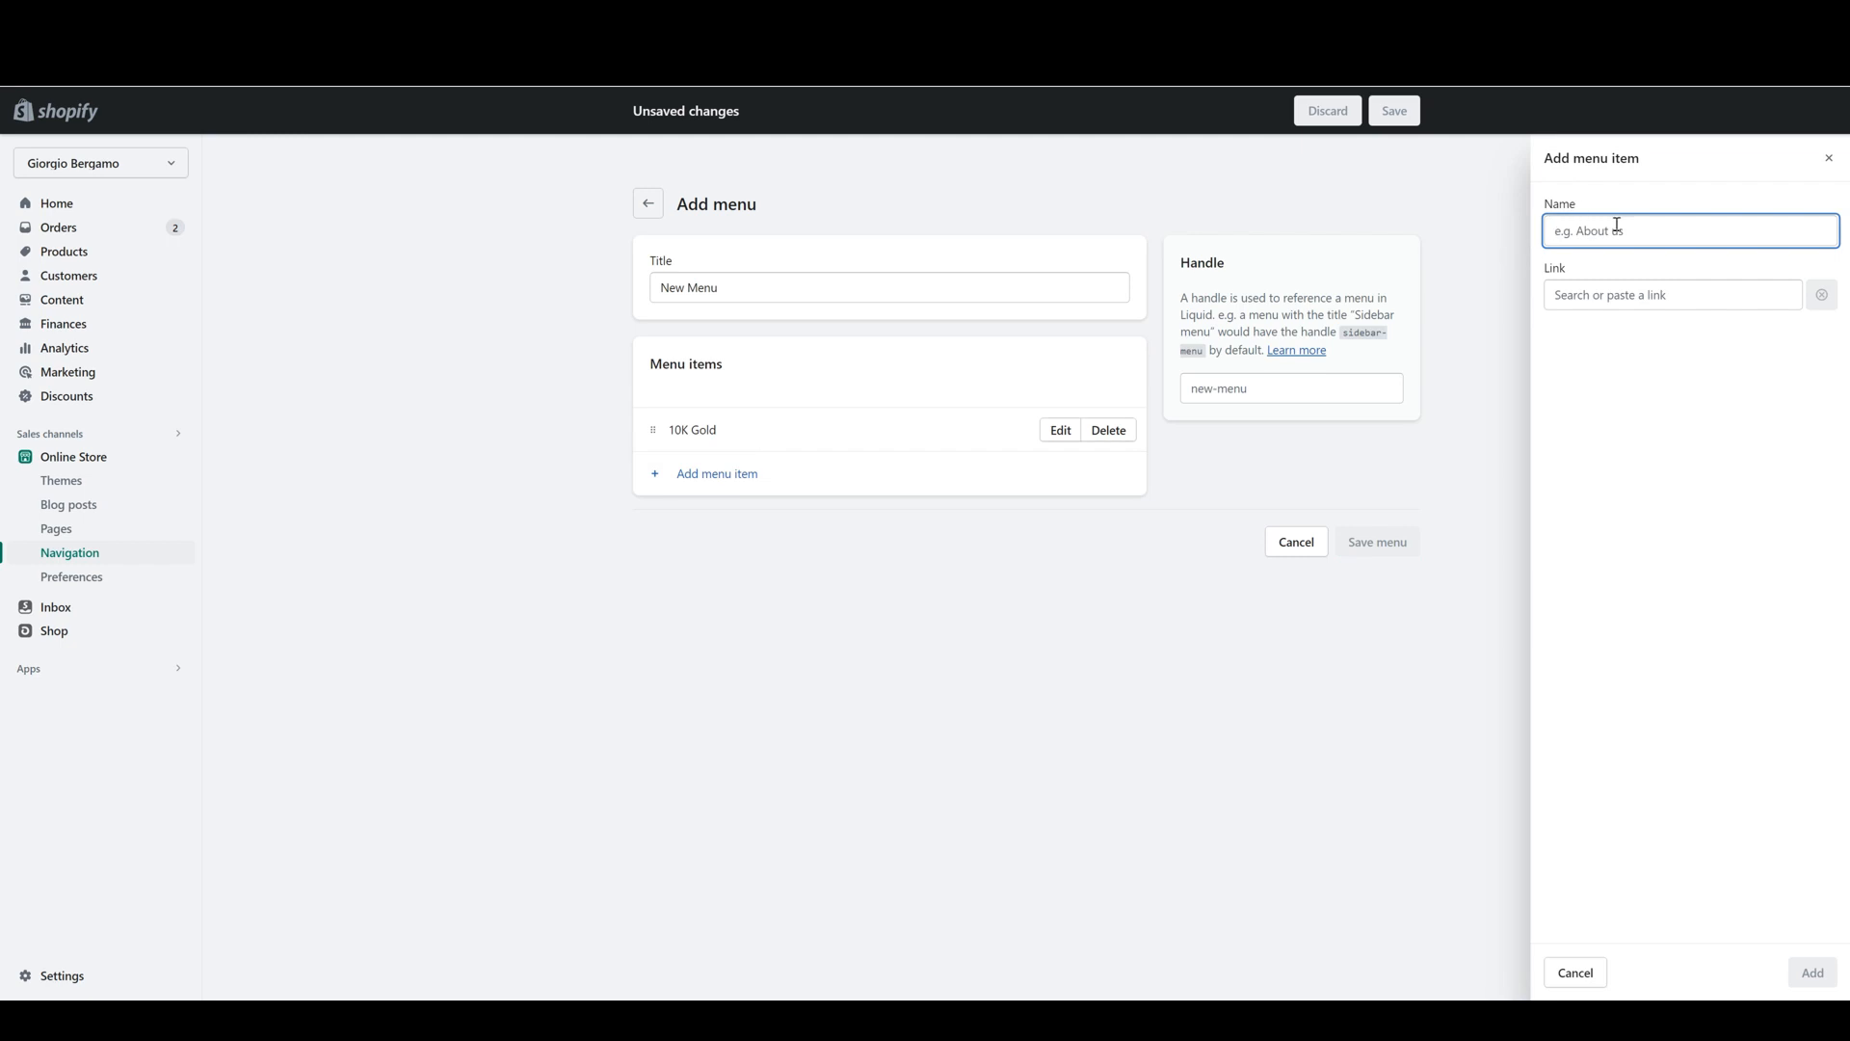
pyautogui.click(1657, 294)
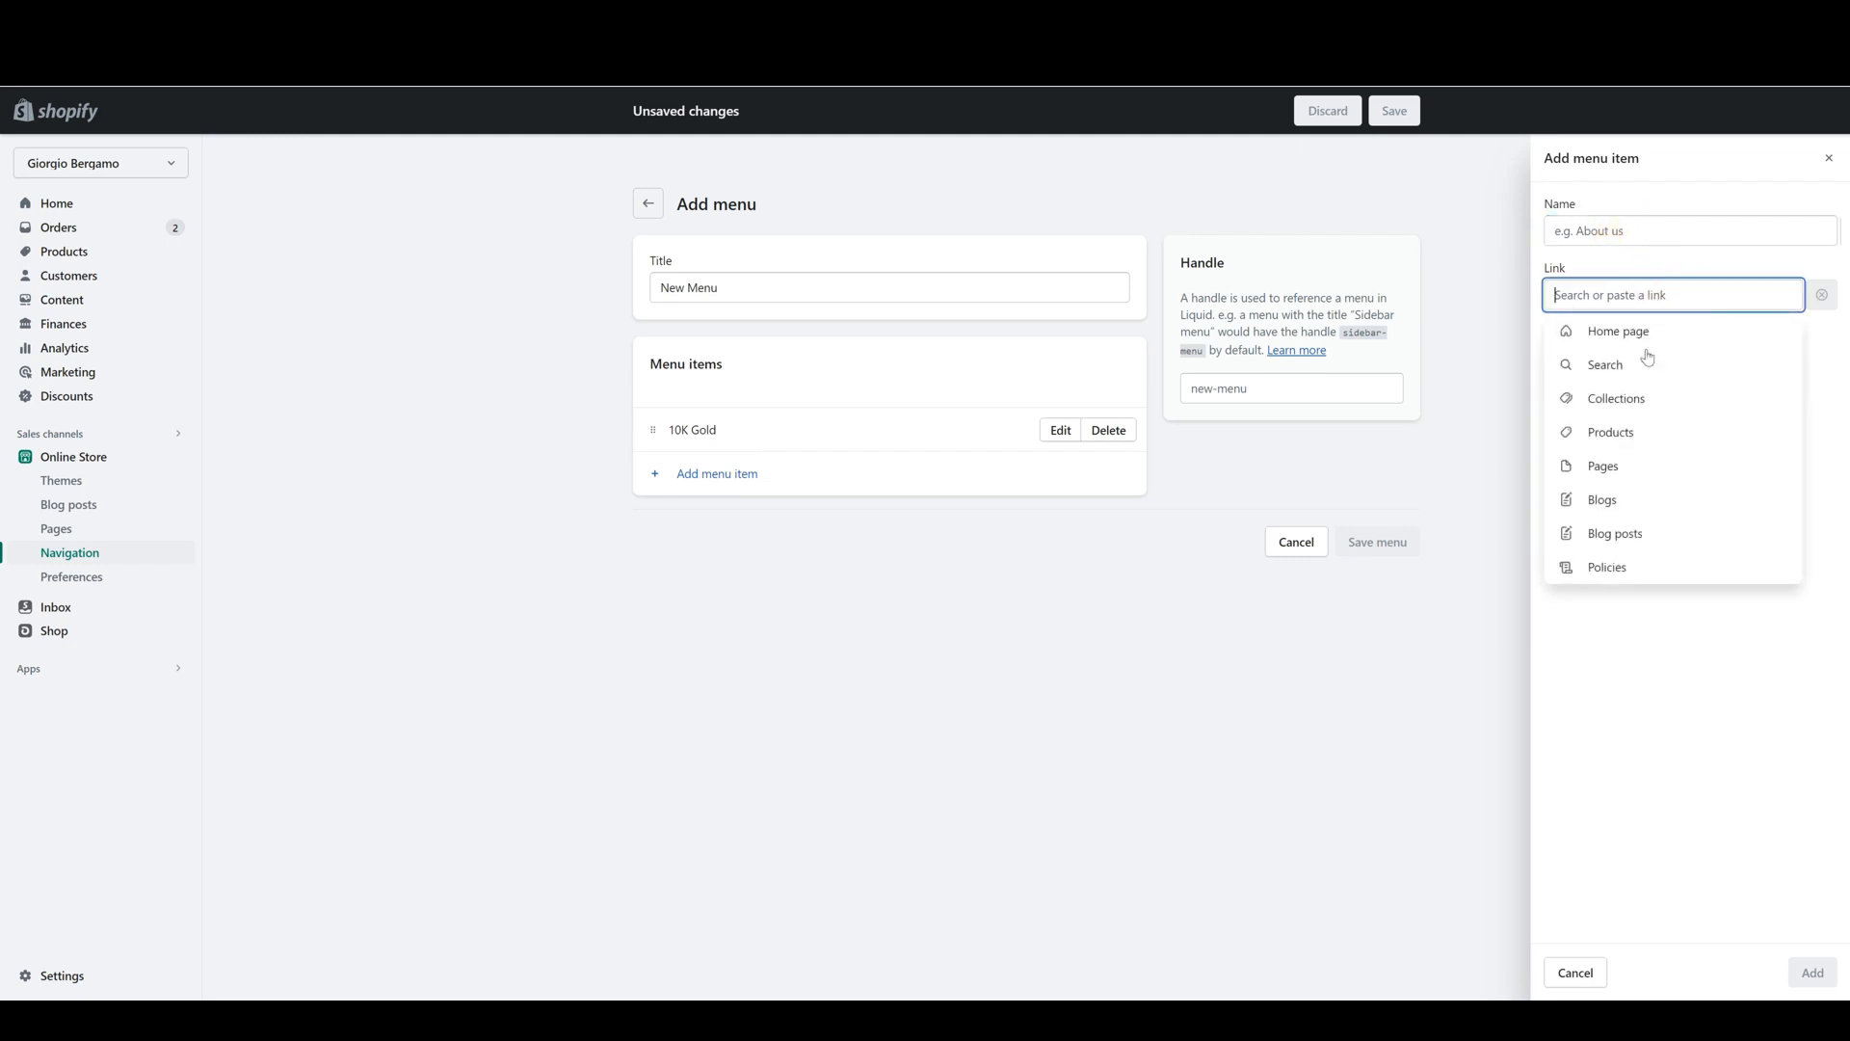
pyautogui.click(1623, 400)
pyautogui.click(1609, 398)
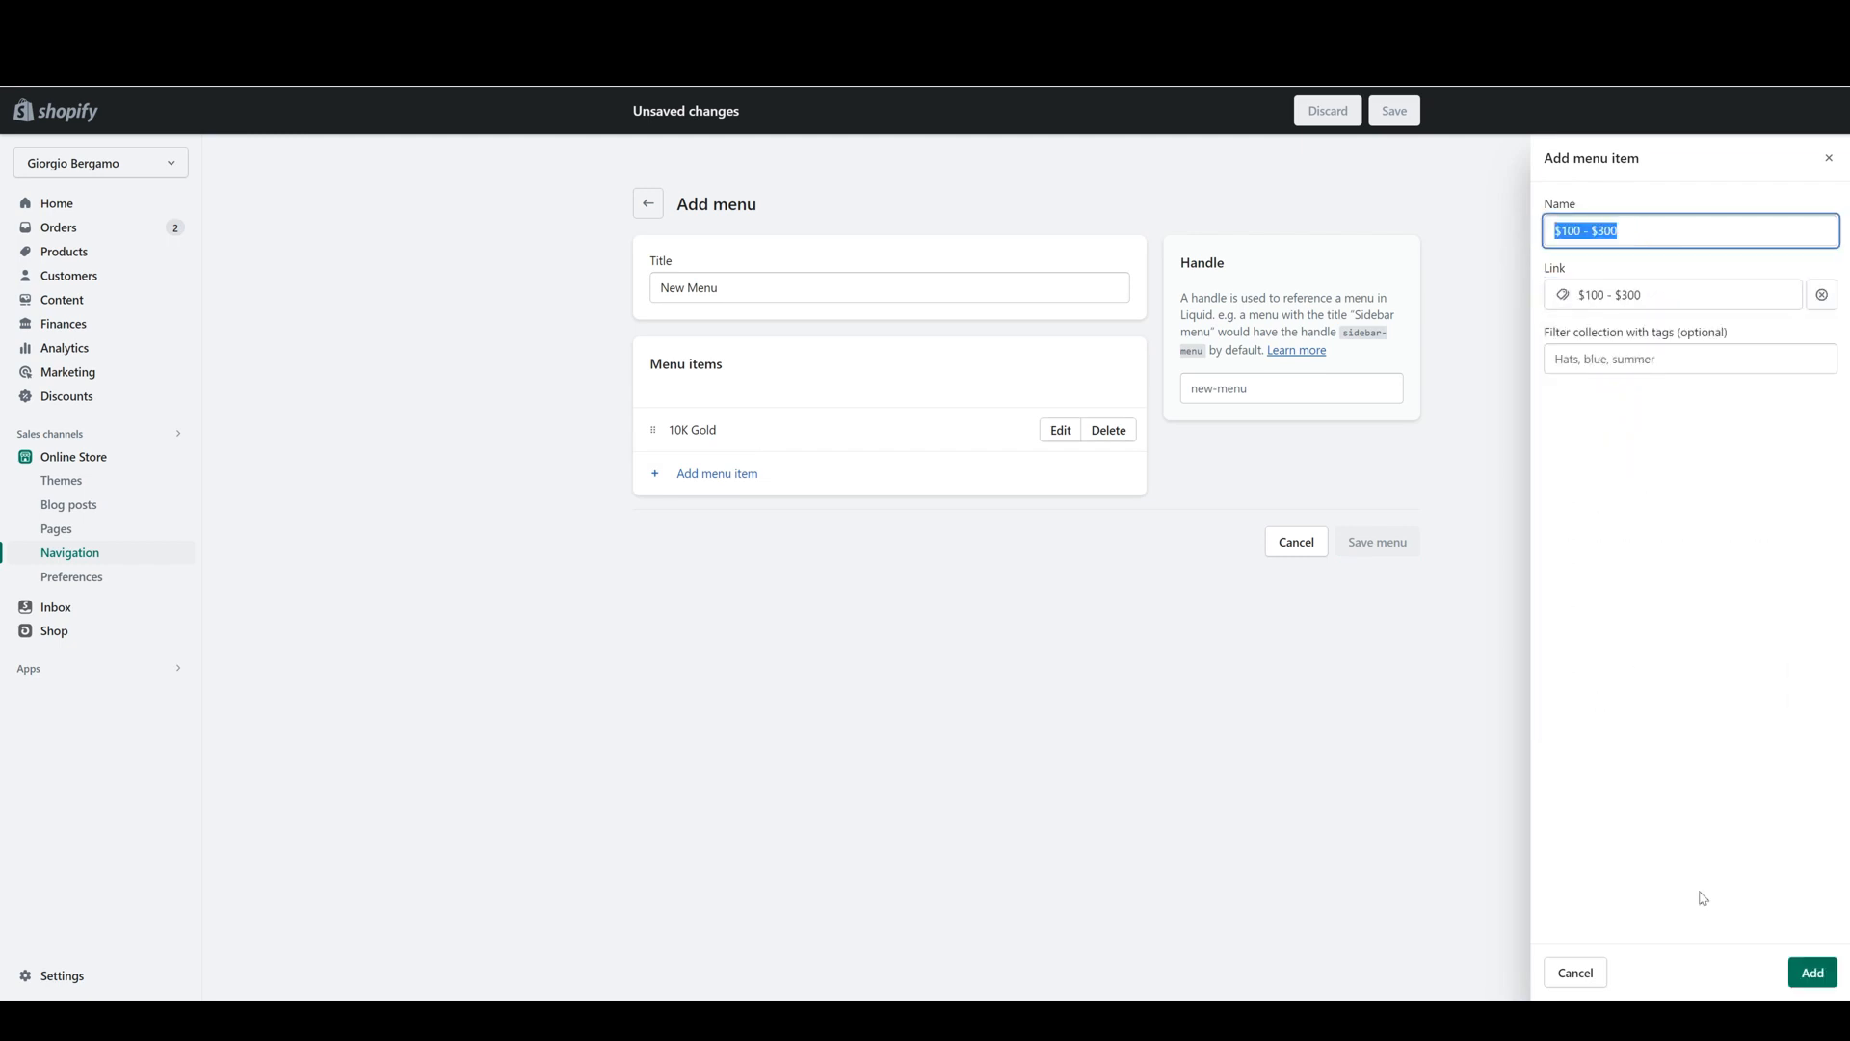
pyautogui.click(1801, 974)
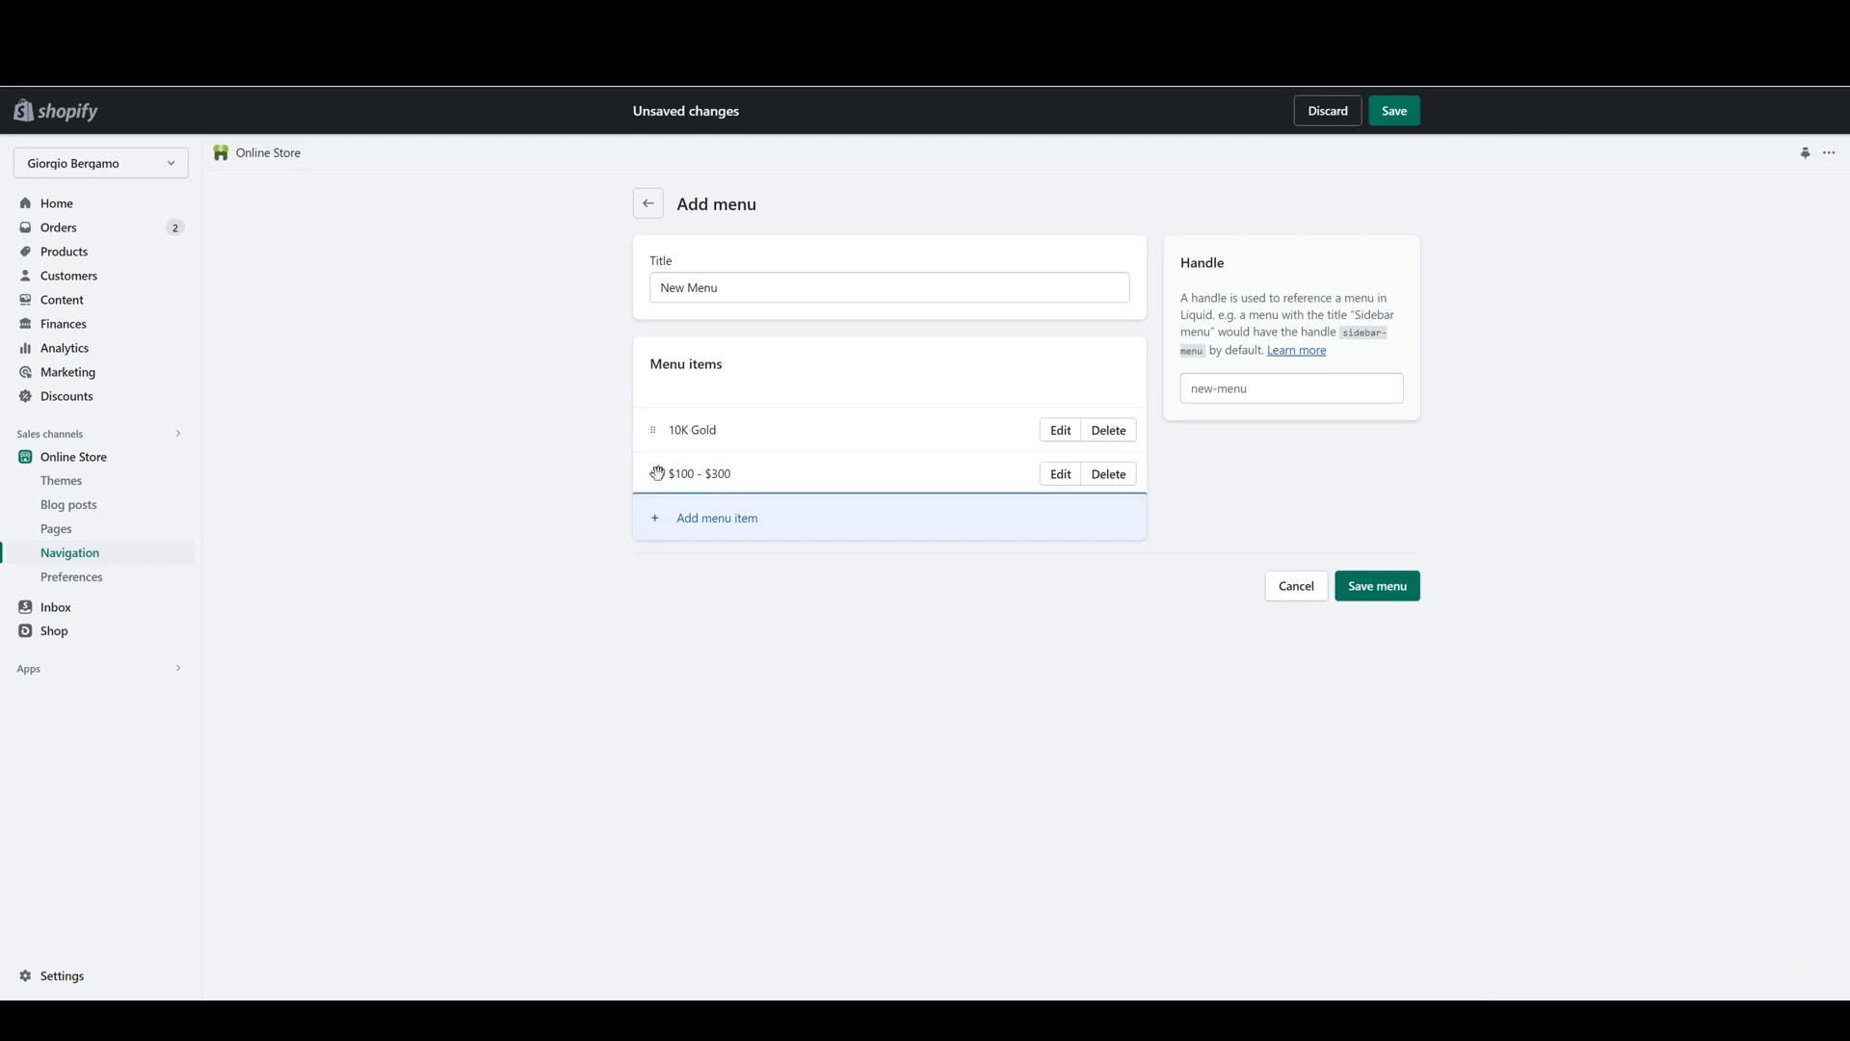
pyautogui.moveTo(651, 479)
pyautogui.mouseDown()
pyautogui.moveTo(672, 481)
pyautogui.moveTo(649, 479)
pyautogui.moveTo(682, 454)
pyautogui.moveTo(655, 474)
pyautogui.moveTo(674, 472)
pyautogui.mouseUp()
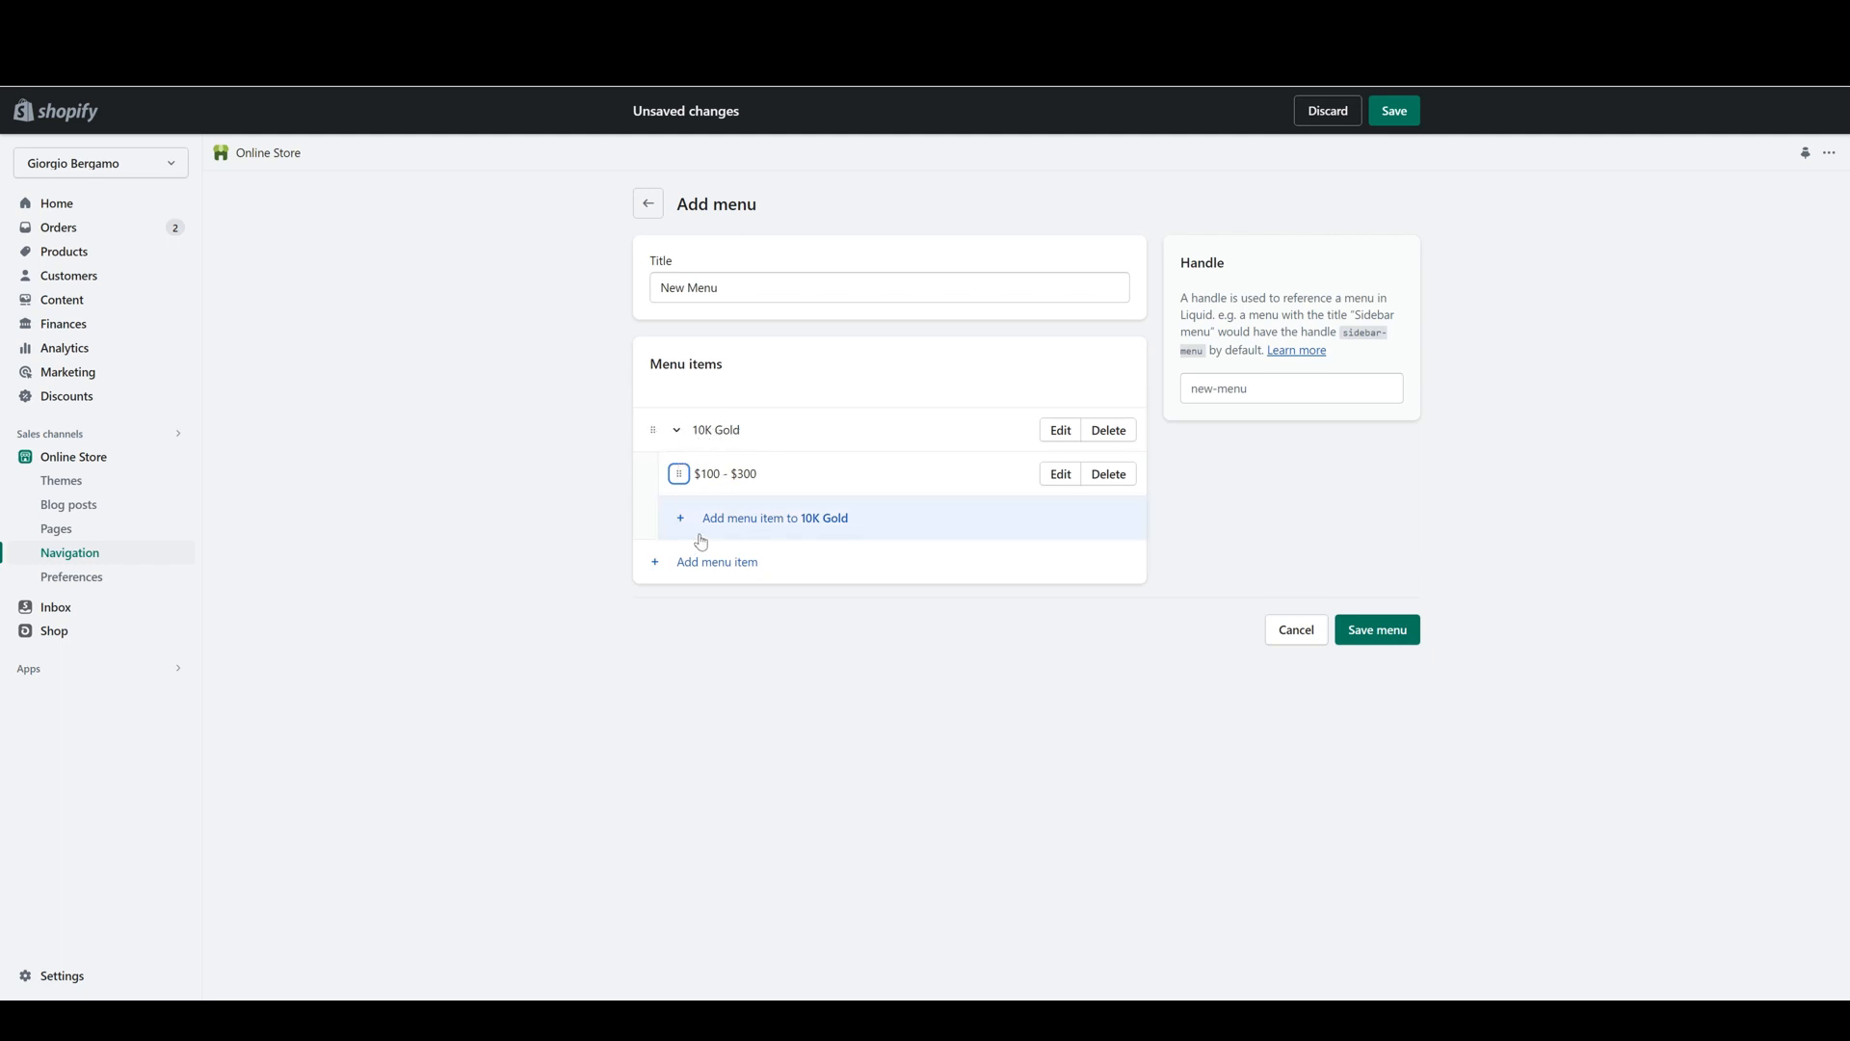
# - Add a second "$100 - $300" collection item under 10K Gold and move it out to the top level of the menu
pyautogui.click(730, 519)
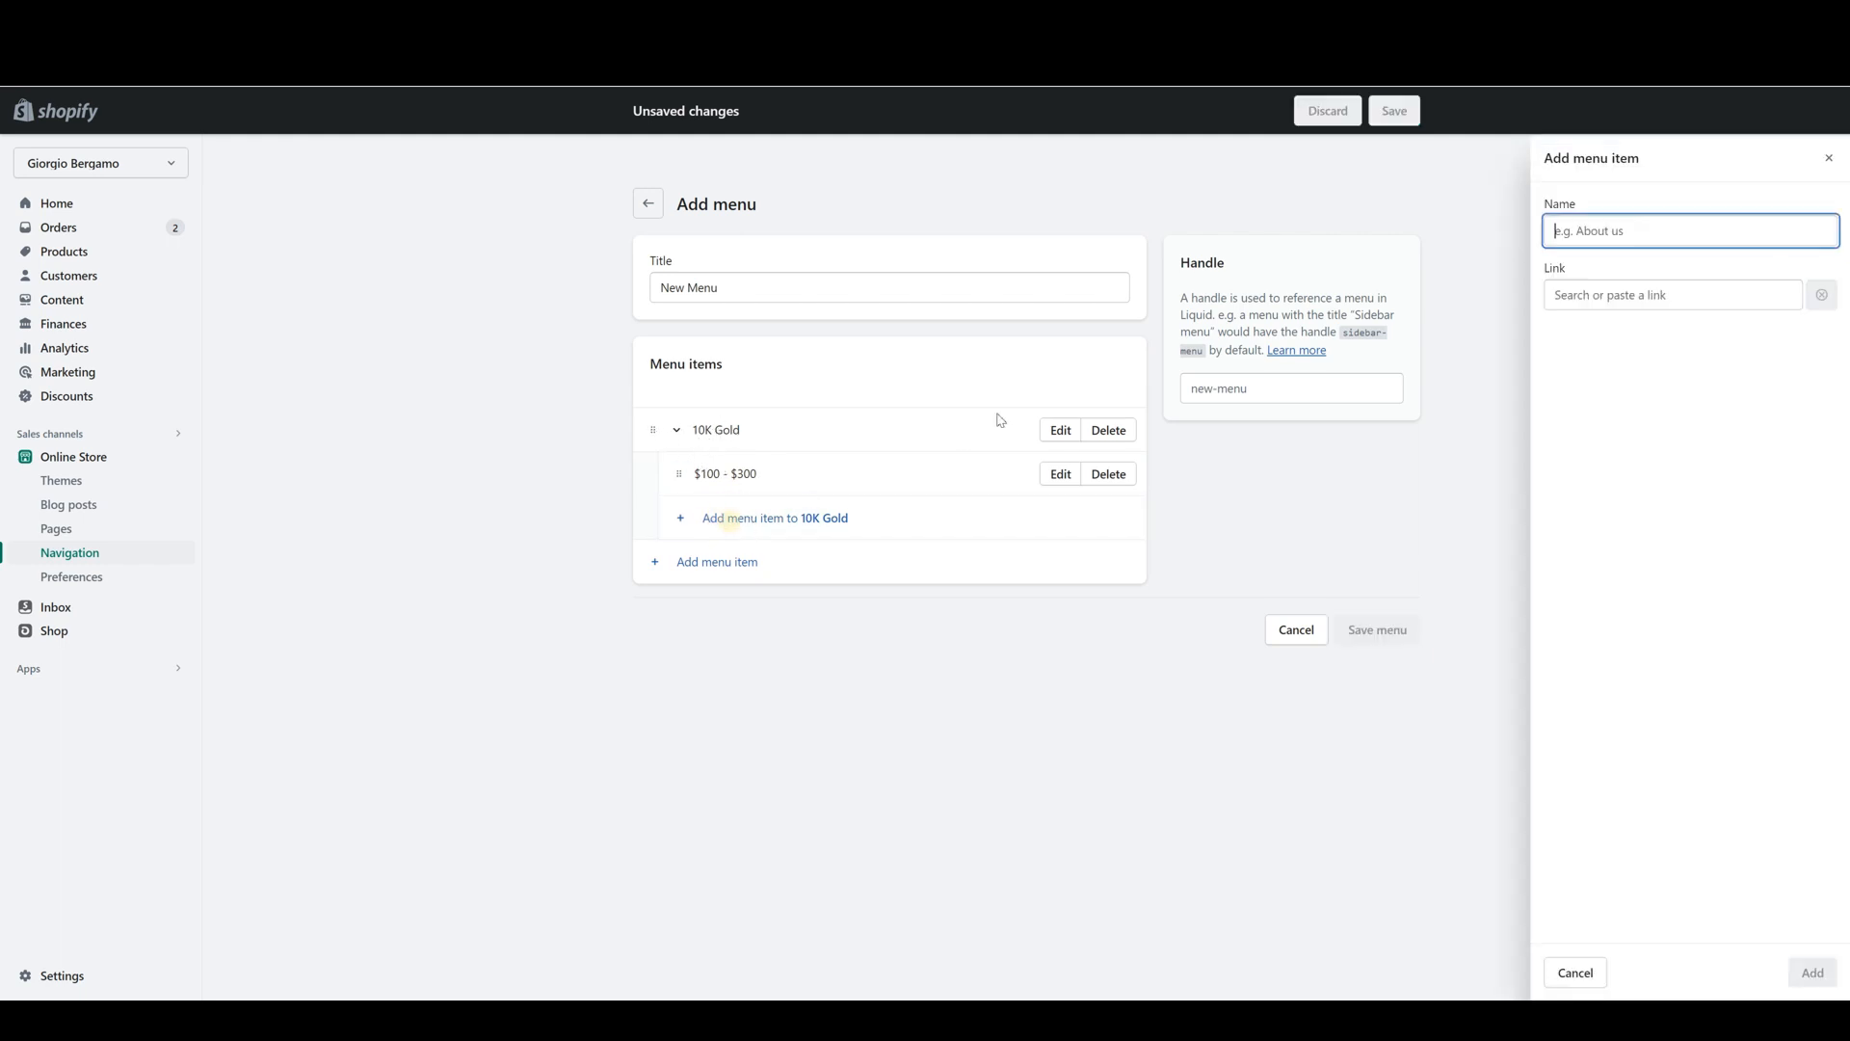
pyautogui.click(1622, 294)
pyautogui.click(1626, 398)
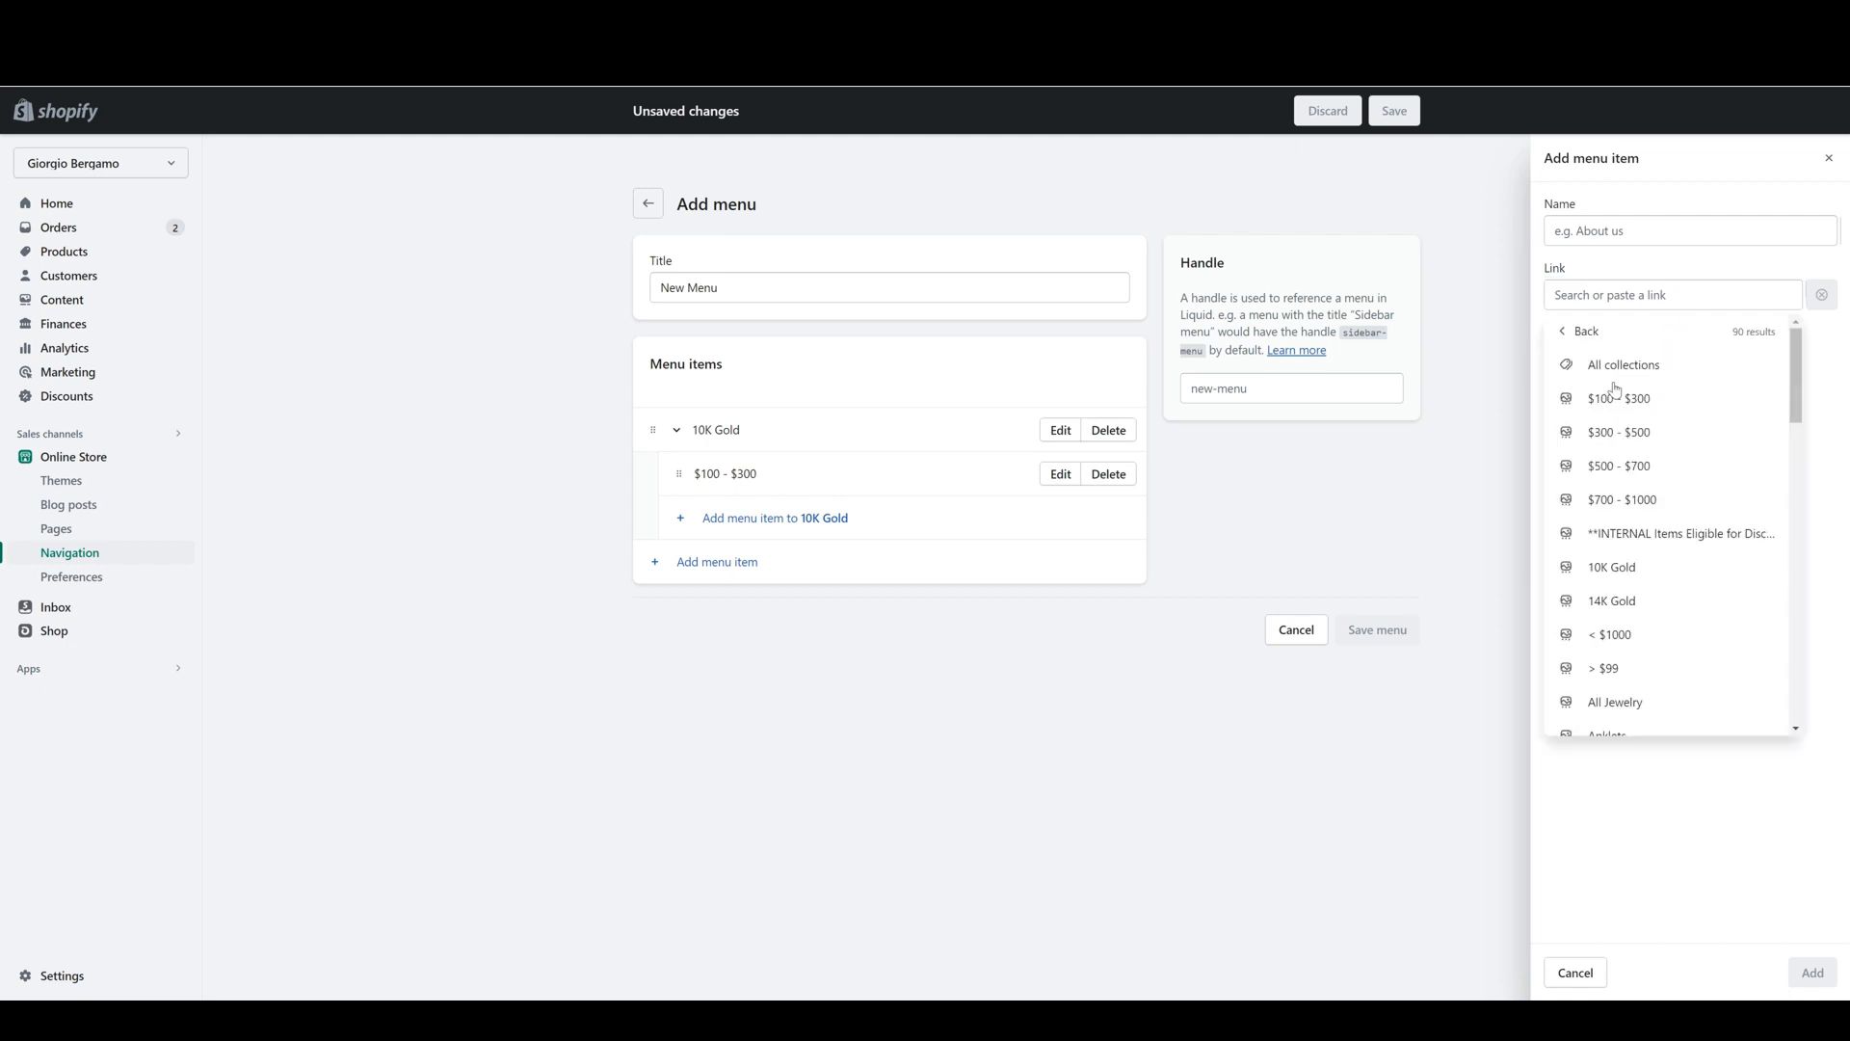
pyautogui.click(1618, 397)
pyautogui.click(1813, 973)
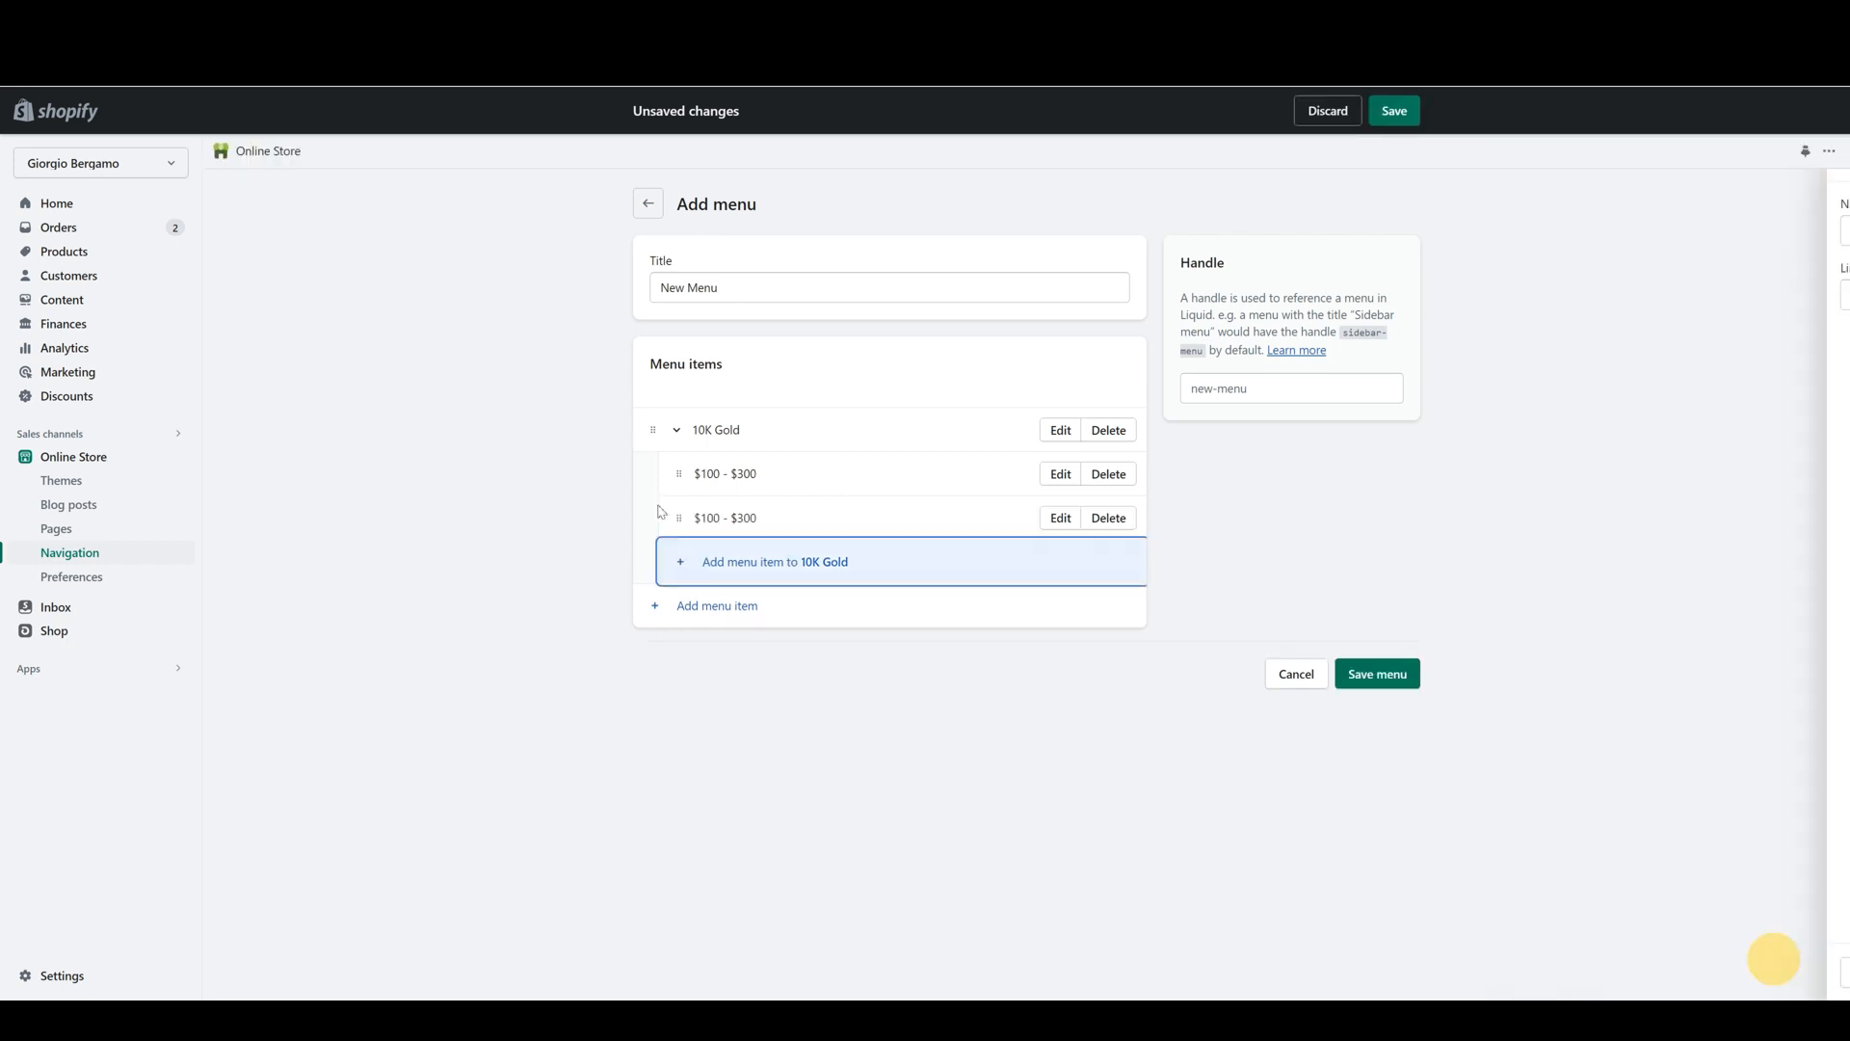
pyautogui.moveTo(678, 518)
pyautogui.mouseDown()
pyautogui.moveTo(715, 521)
pyautogui.moveTo(682, 534)
pyautogui.moveTo(673, 519)
pyautogui.moveTo(665, 552)
pyautogui.moveTo(685, 529)
pyautogui.mouseUp()
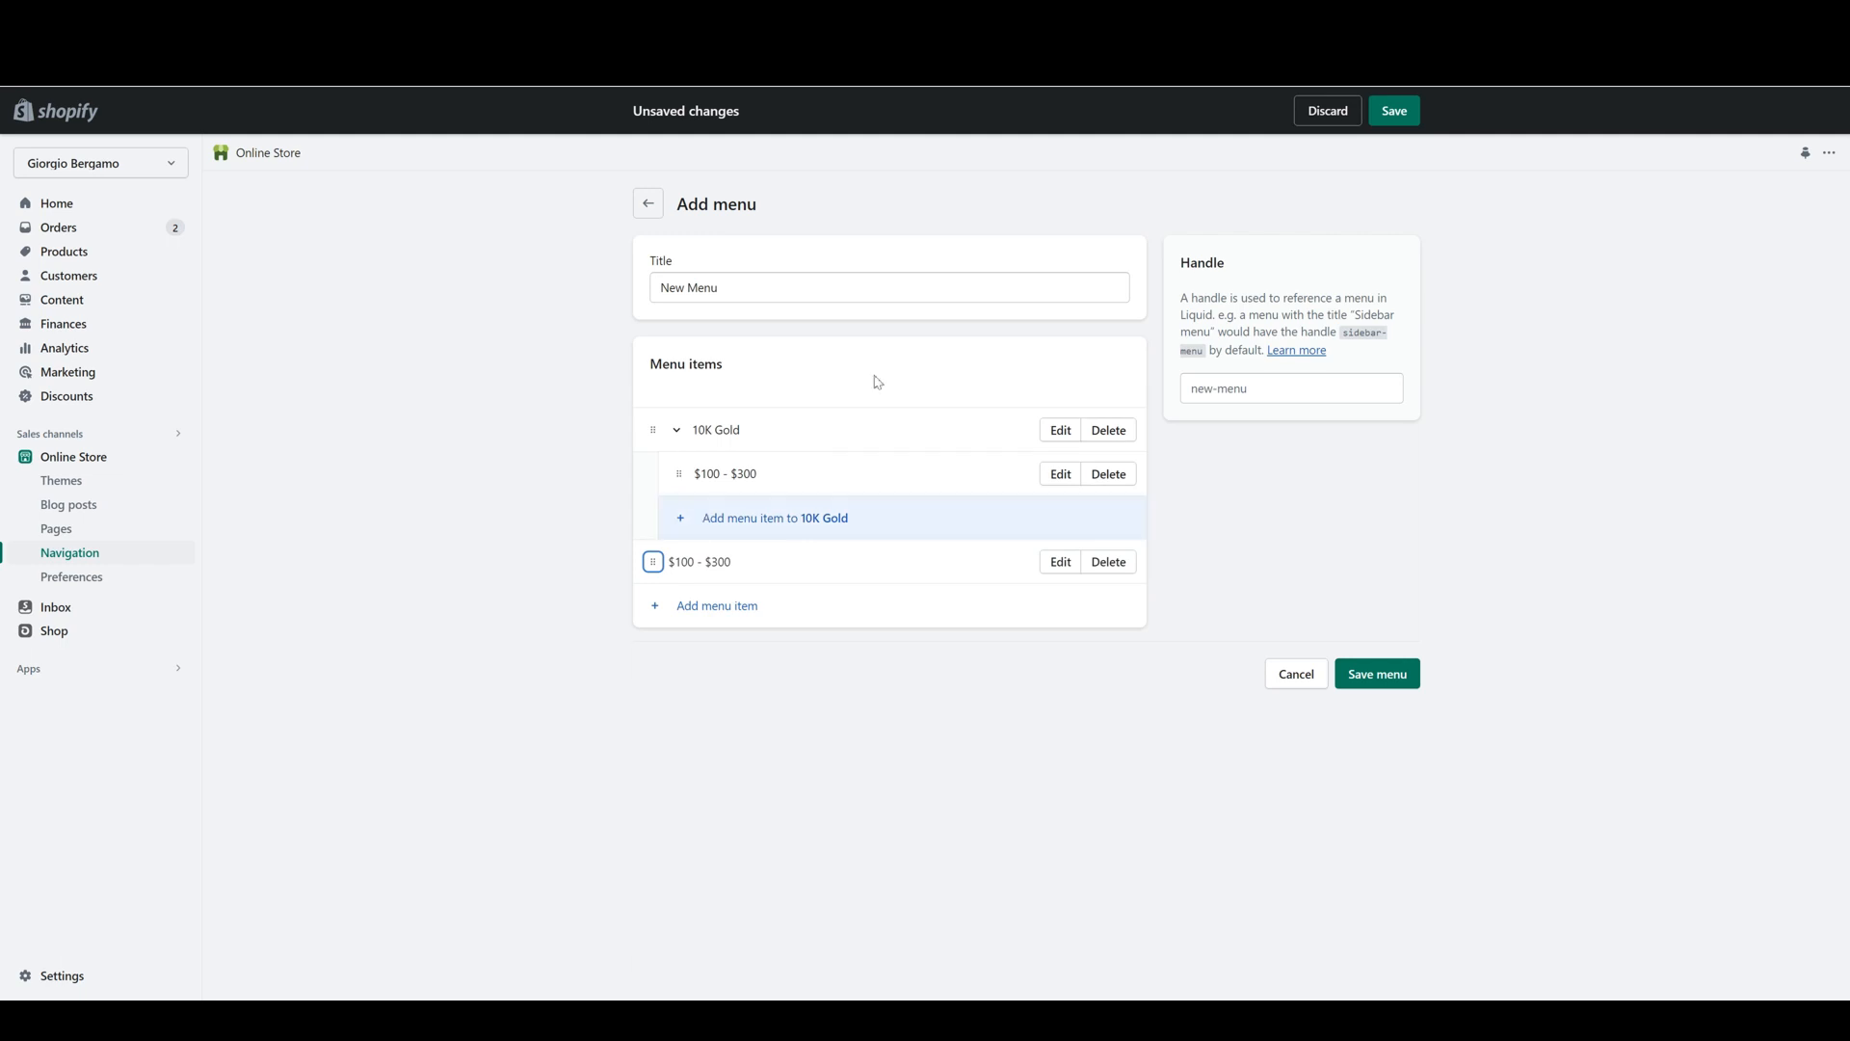
# - Delete the 10K Gold and "$100 - $300" menu items and leave the new menu without saving it
pyautogui.click(1115, 439)
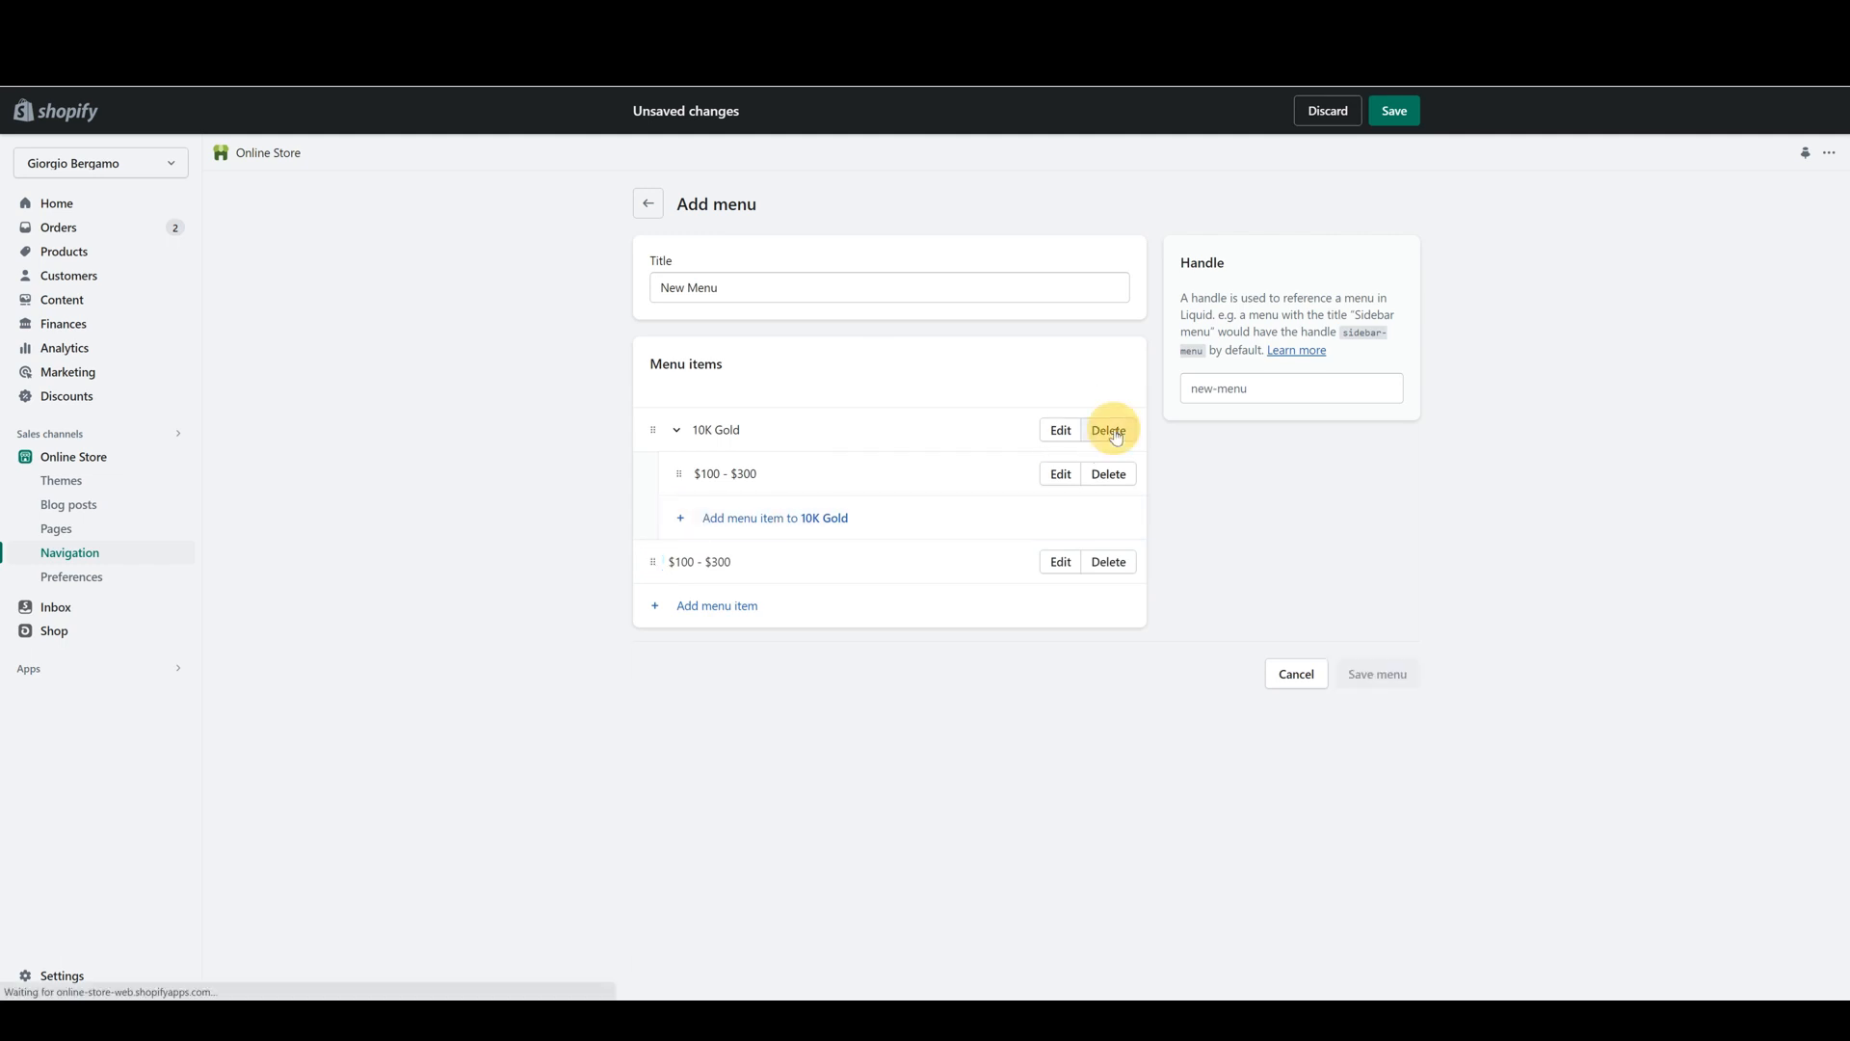
pyautogui.click(1137, 596)
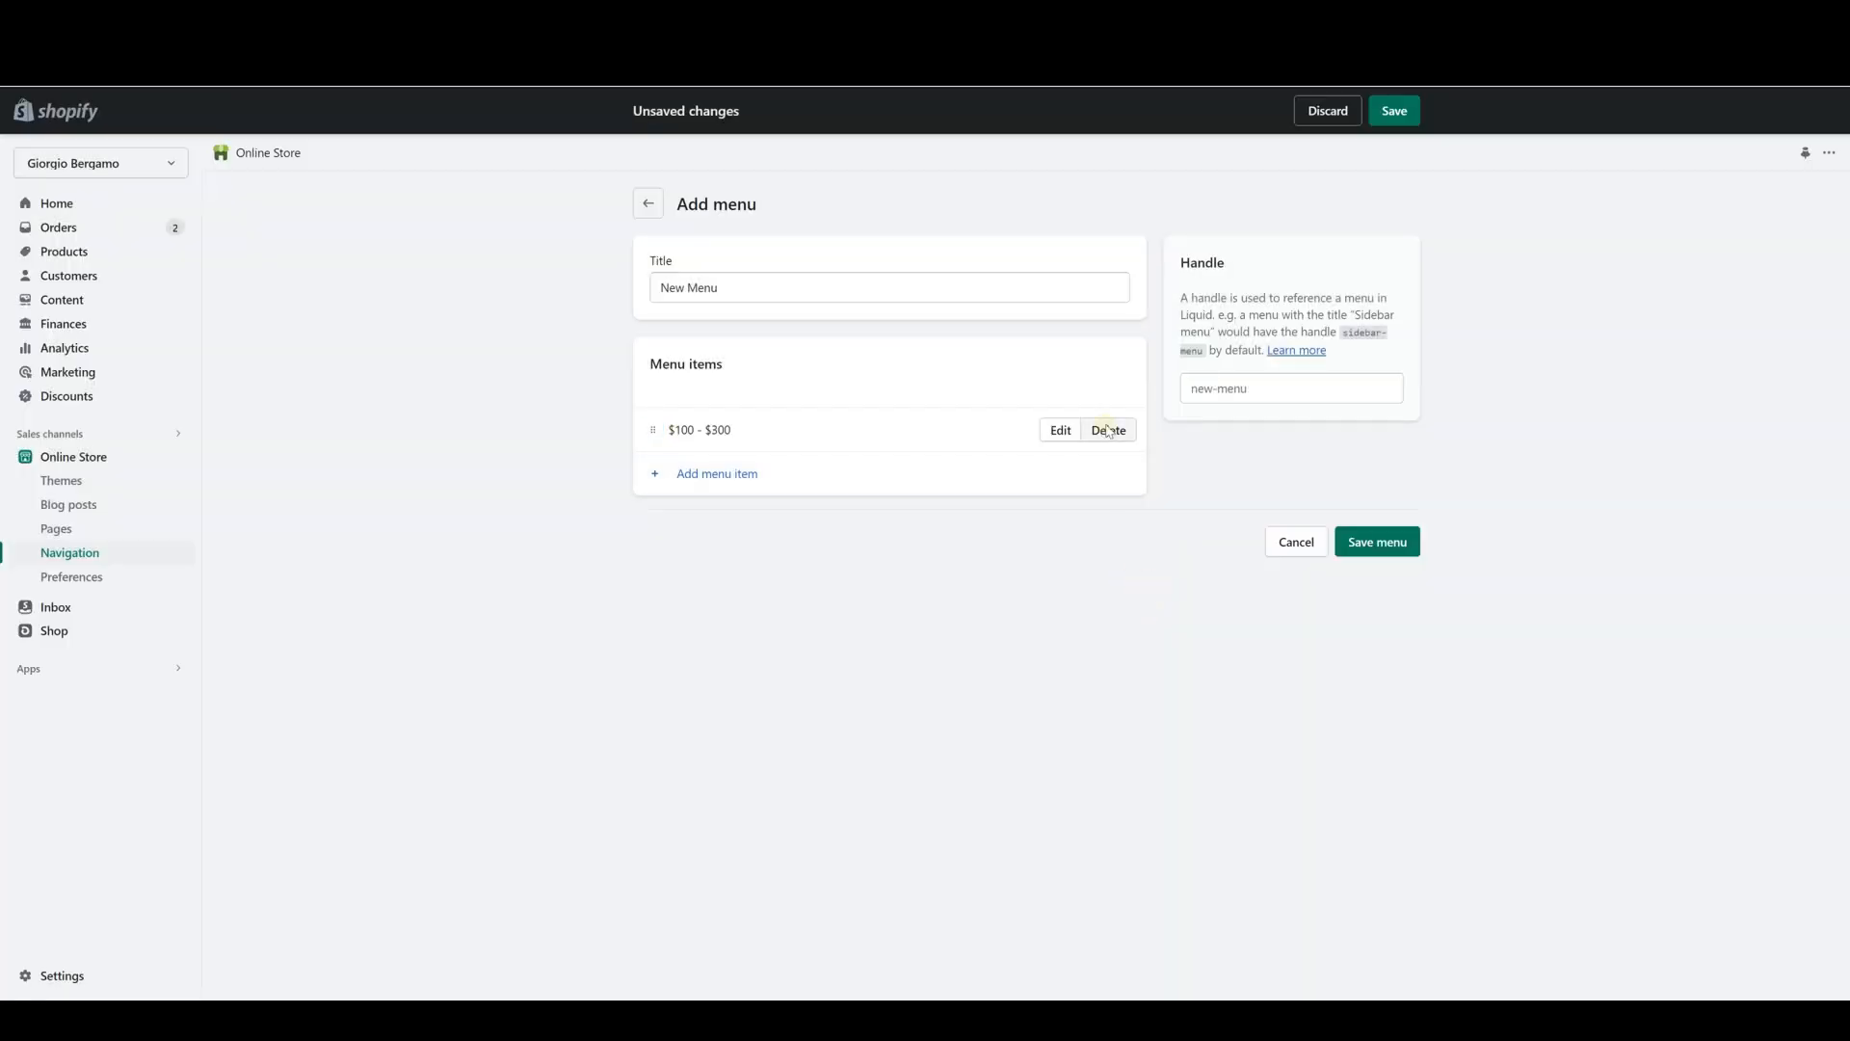
pyautogui.click(1106, 430)
pyautogui.click(1155, 601)
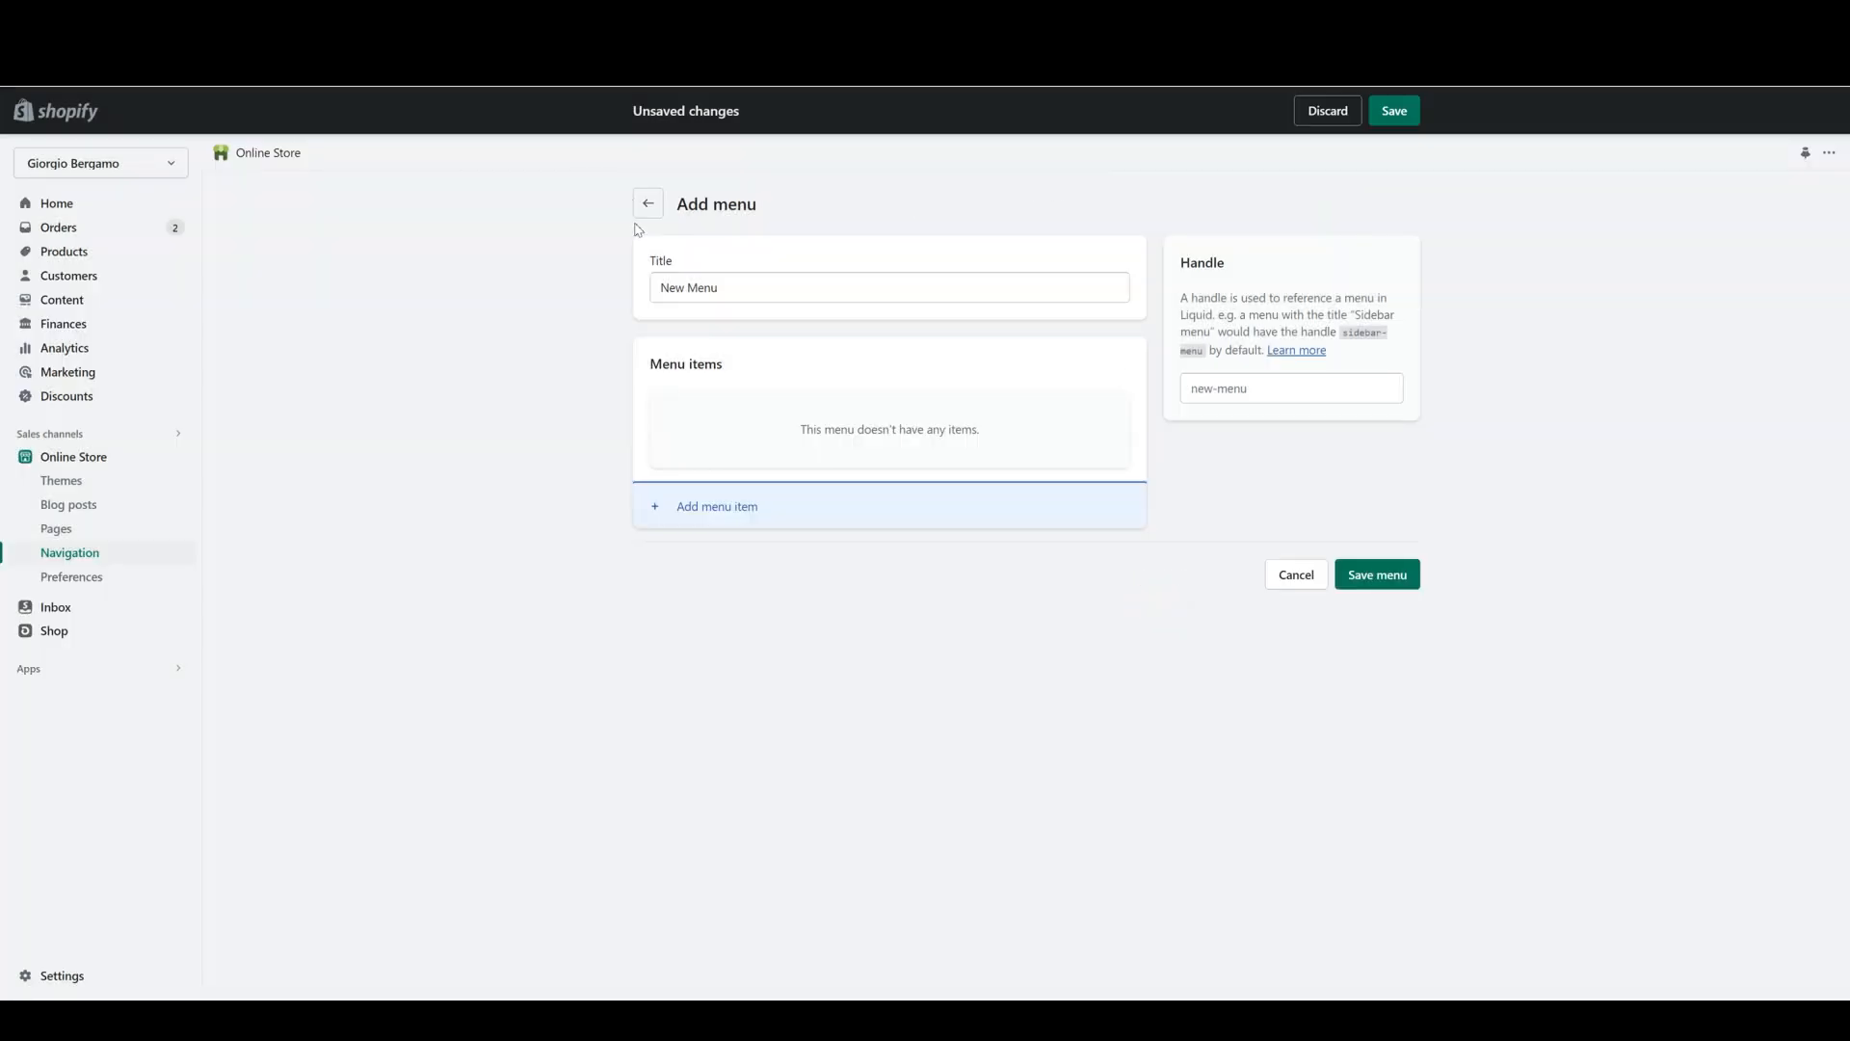
pyautogui.click(647, 202)
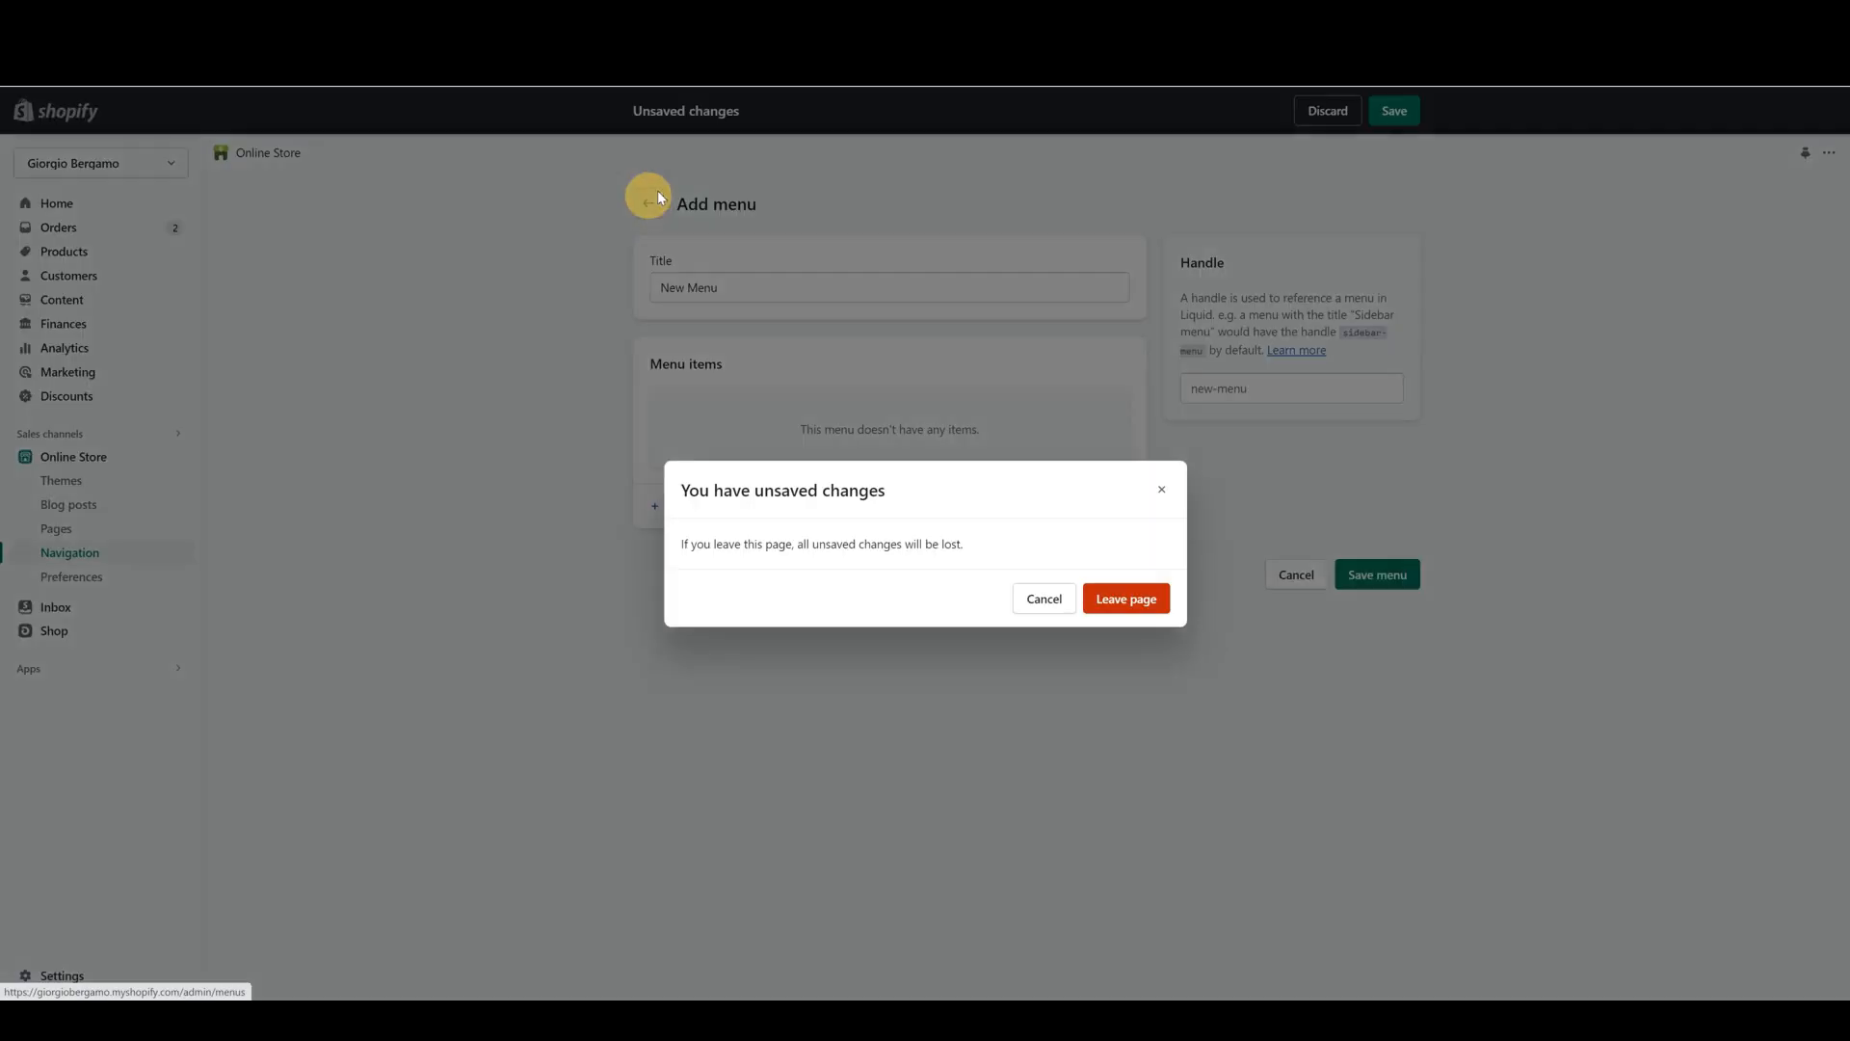
pyautogui.click(1134, 590)
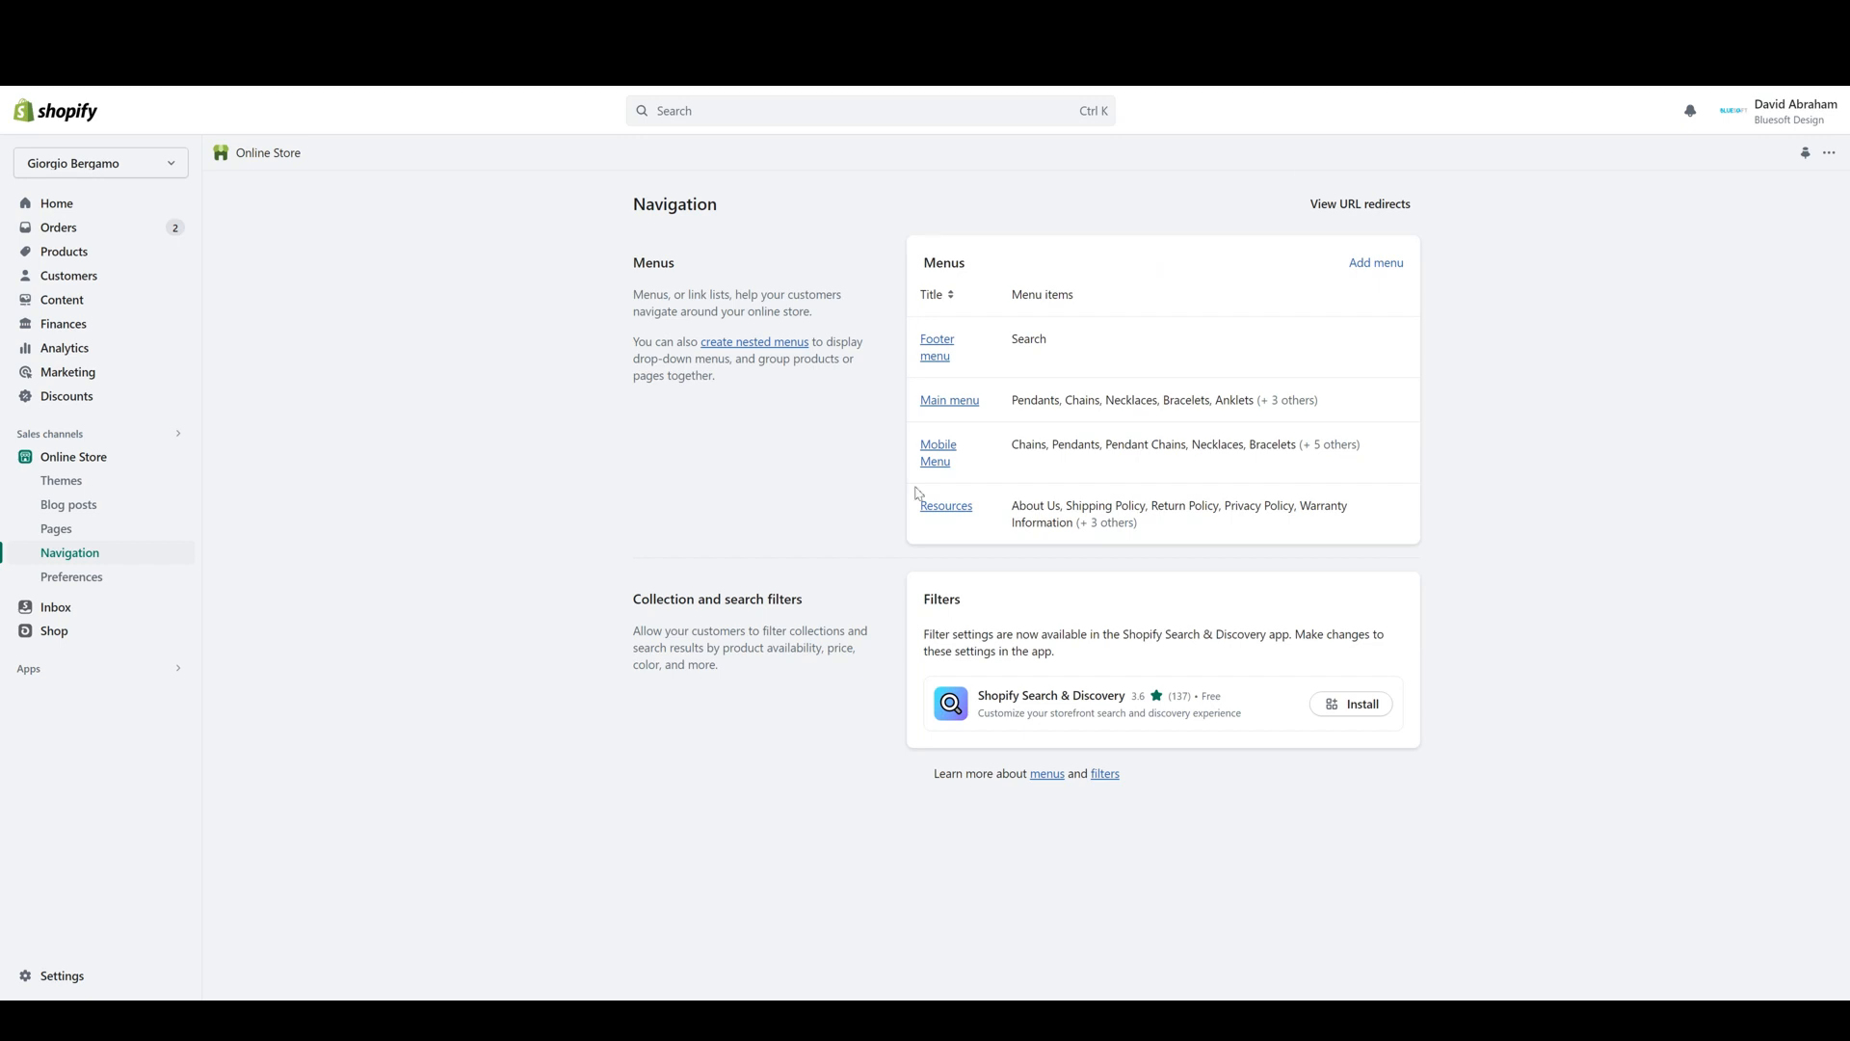
# - View the store's URL redirects and open the redirect from /collections to examine its source path
pyautogui.click(1388, 209)
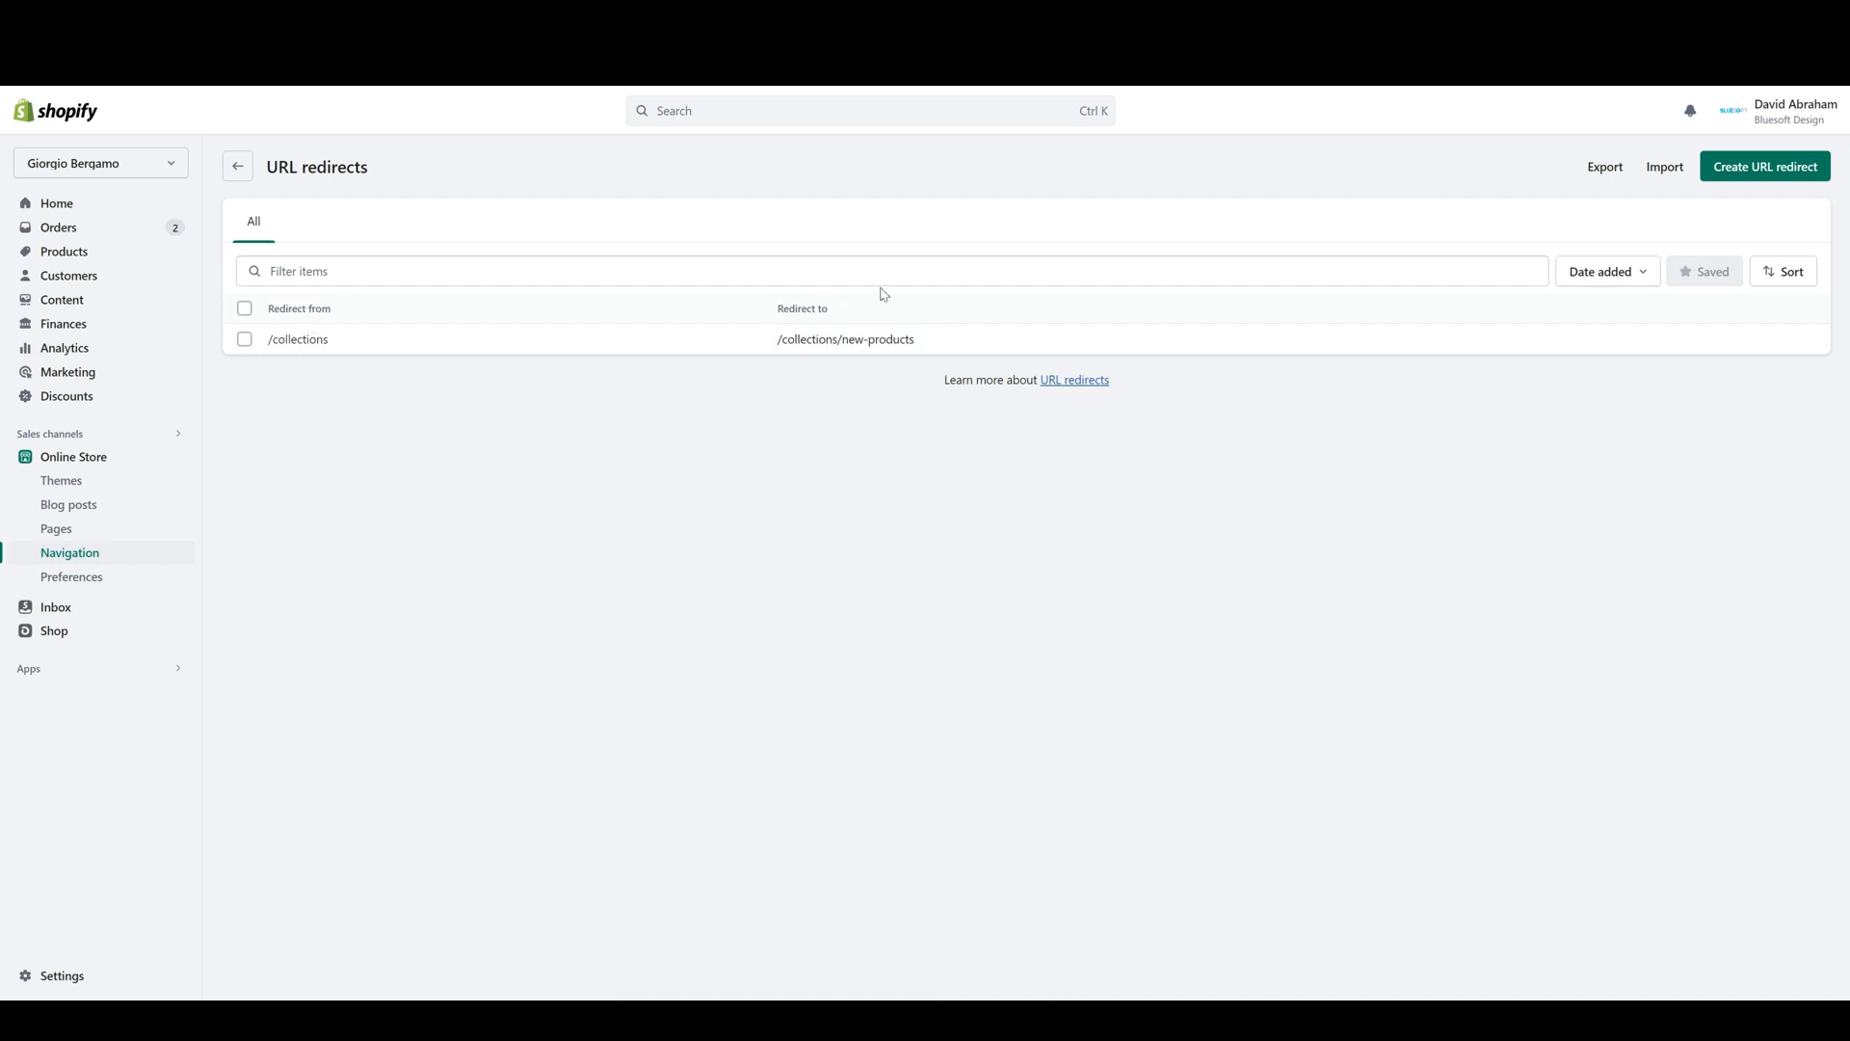
pyautogui.click(704, 341)
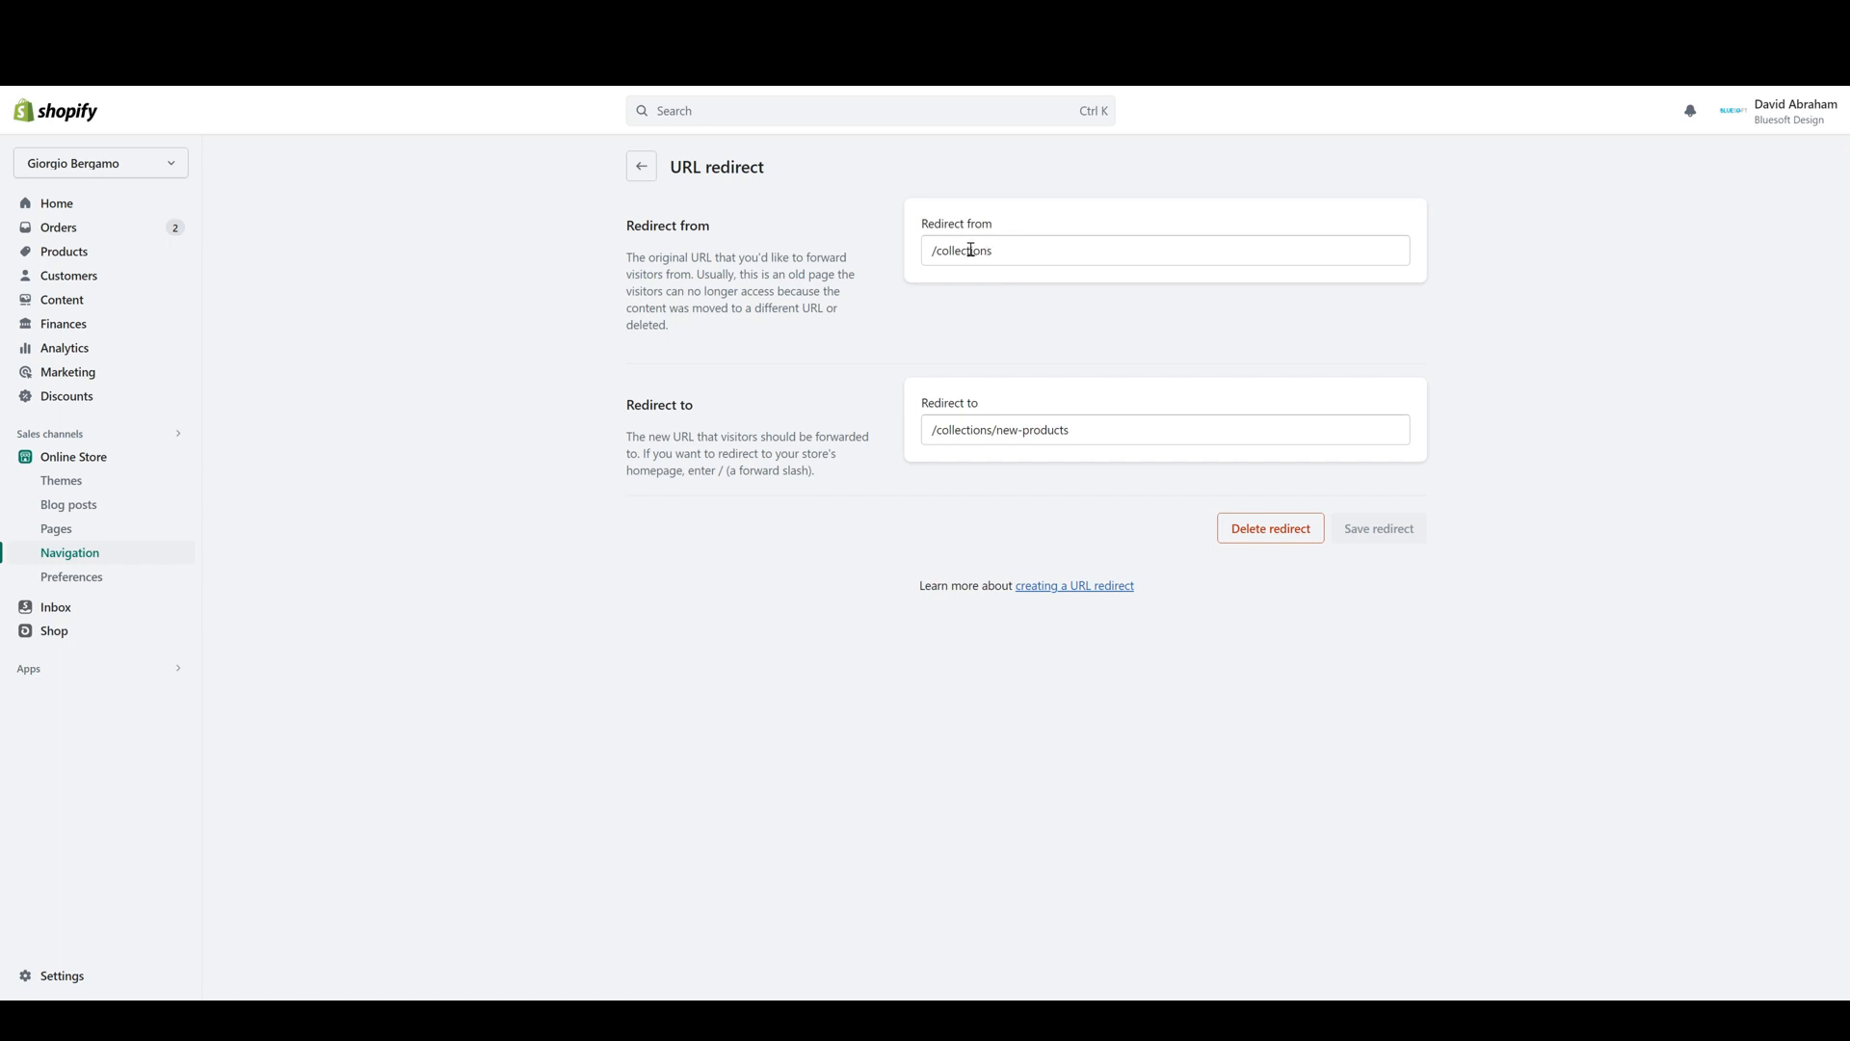
pyautogui.moveTo(993, 250); pyautogui.dragTo(809, 279)
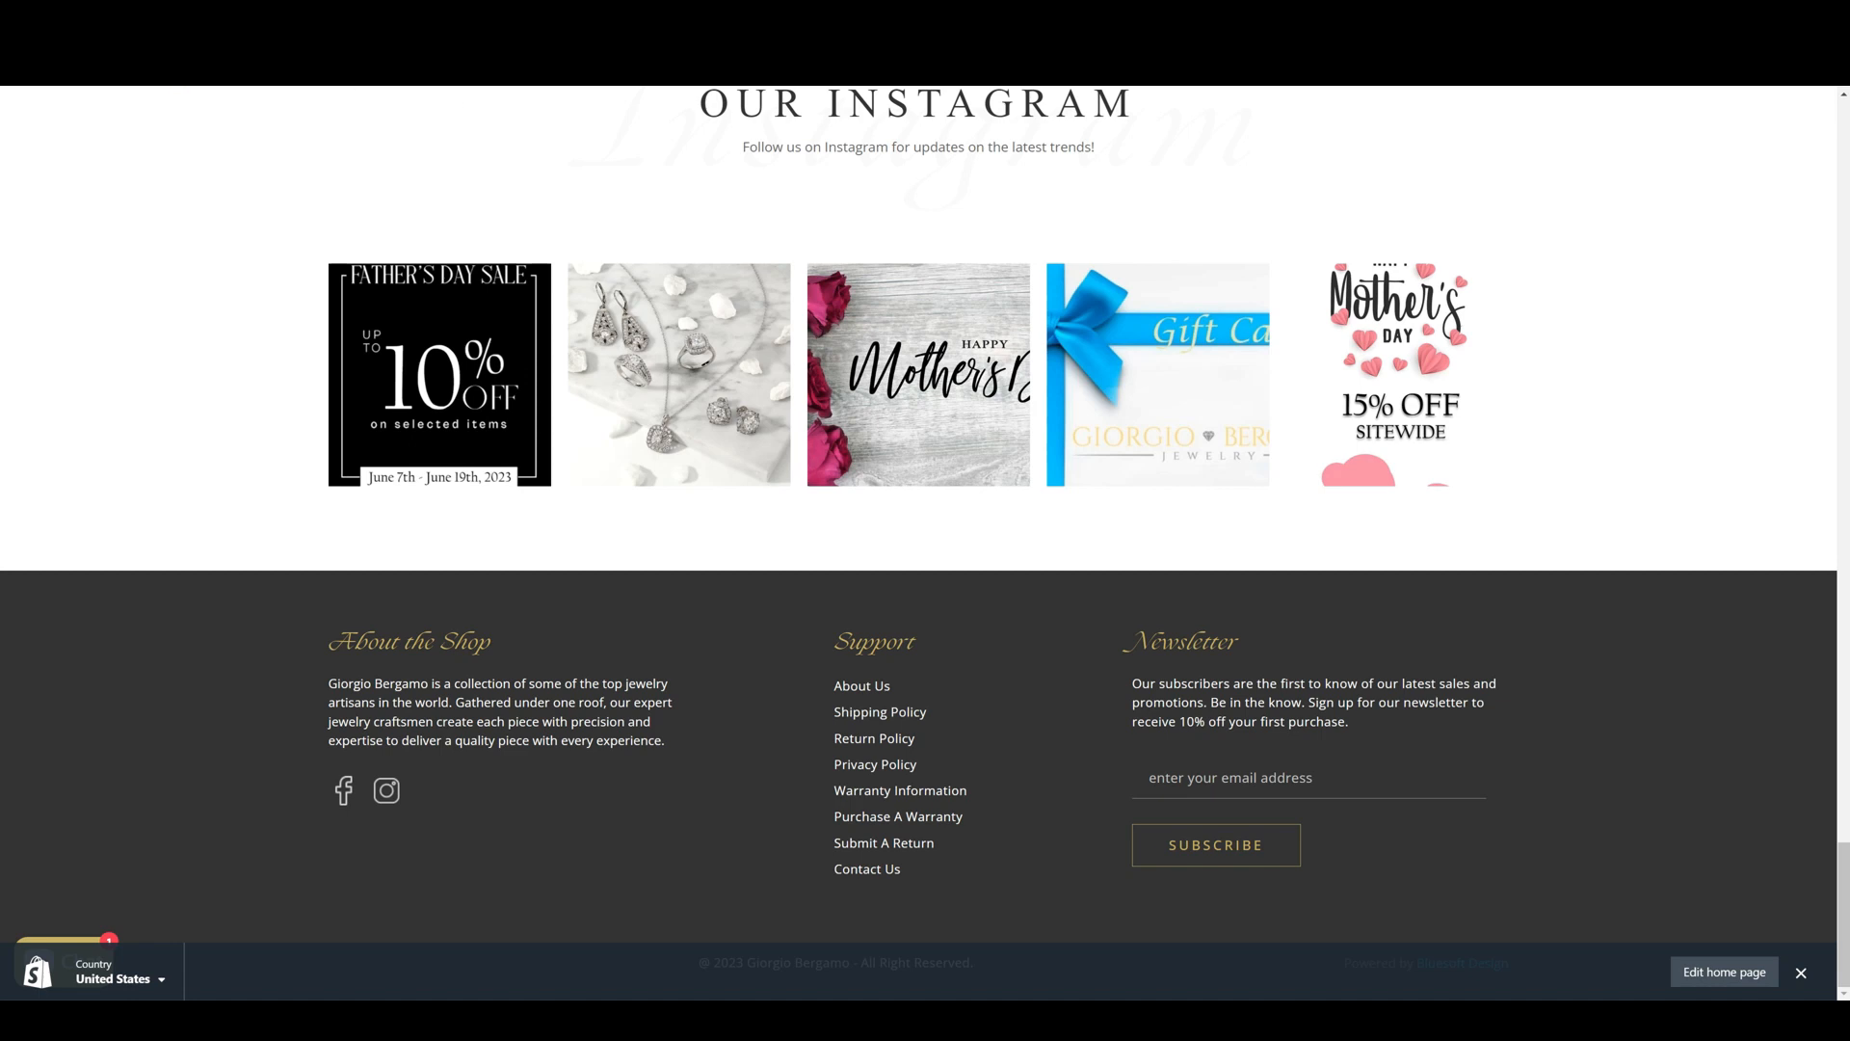
# - Look at the Bracelets link in the storefront's main navigation, and return from the /collections redirect to the URL redirects list
pyautogui.scroll(20, 783, 228)
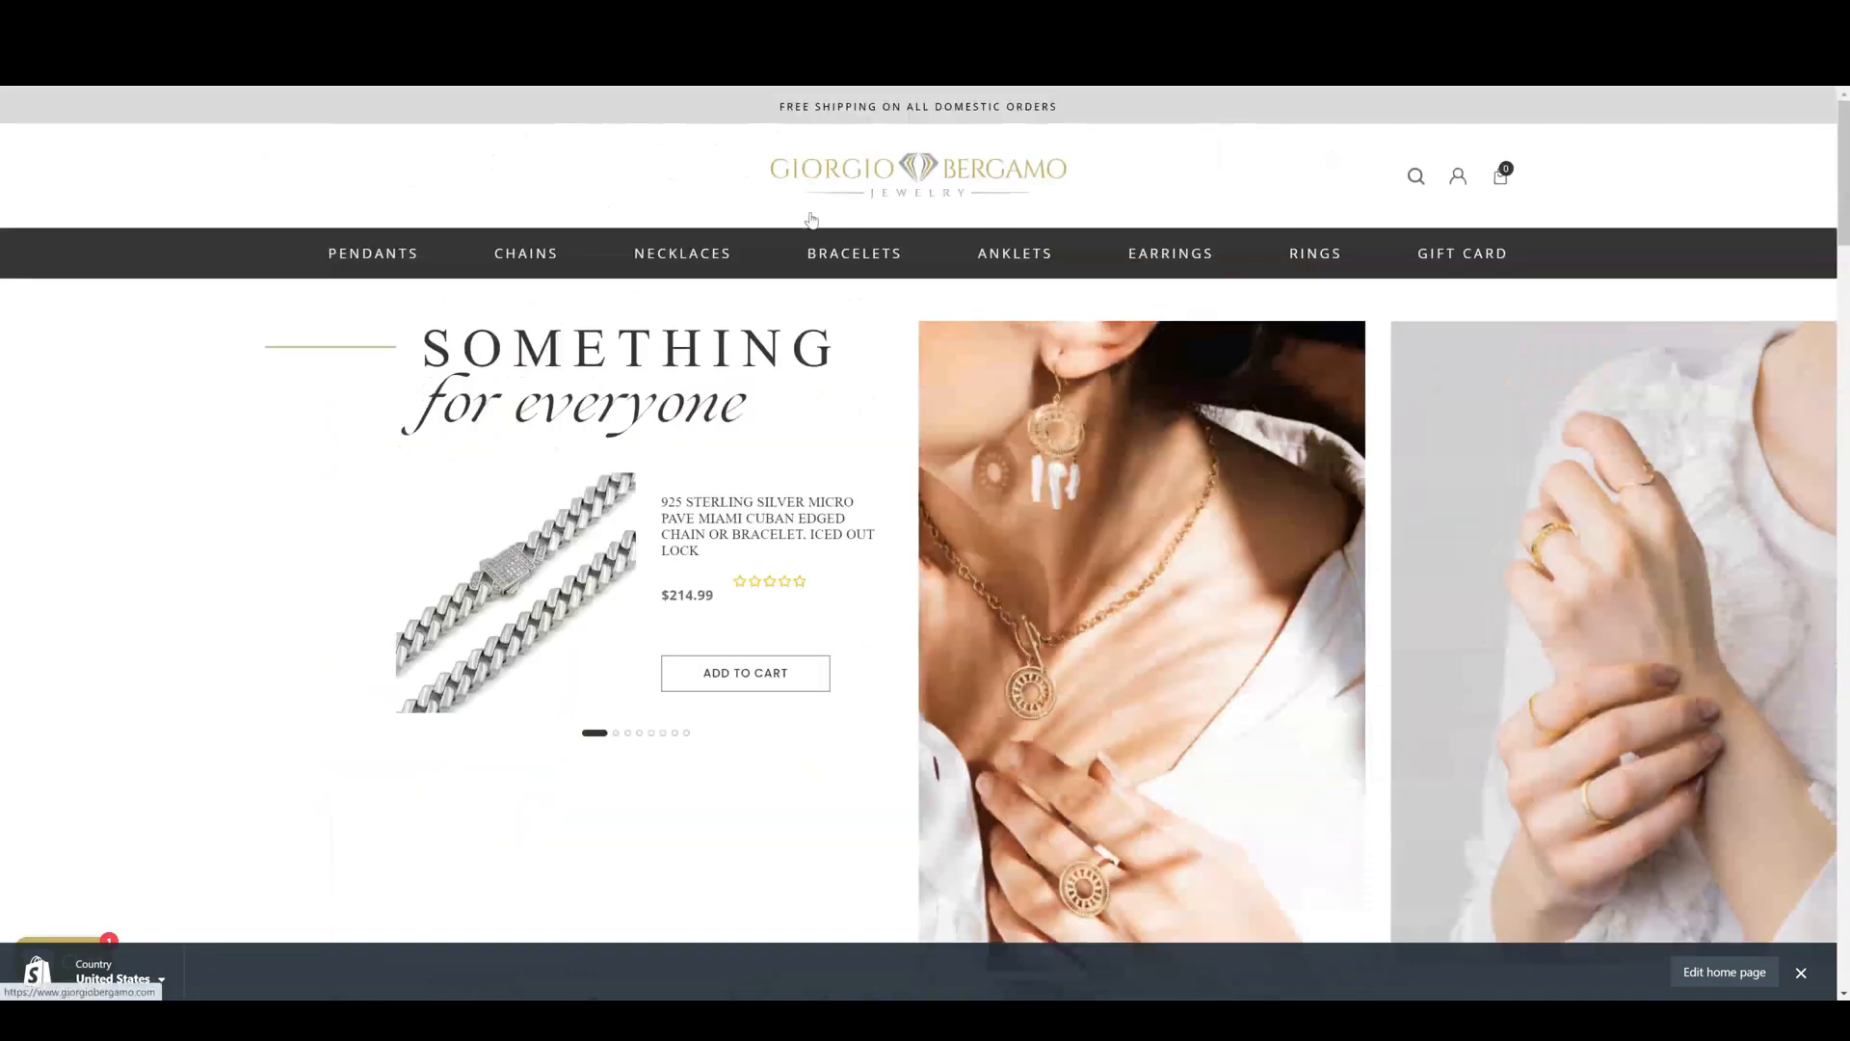
pyautogui.moveTo(815, 265)
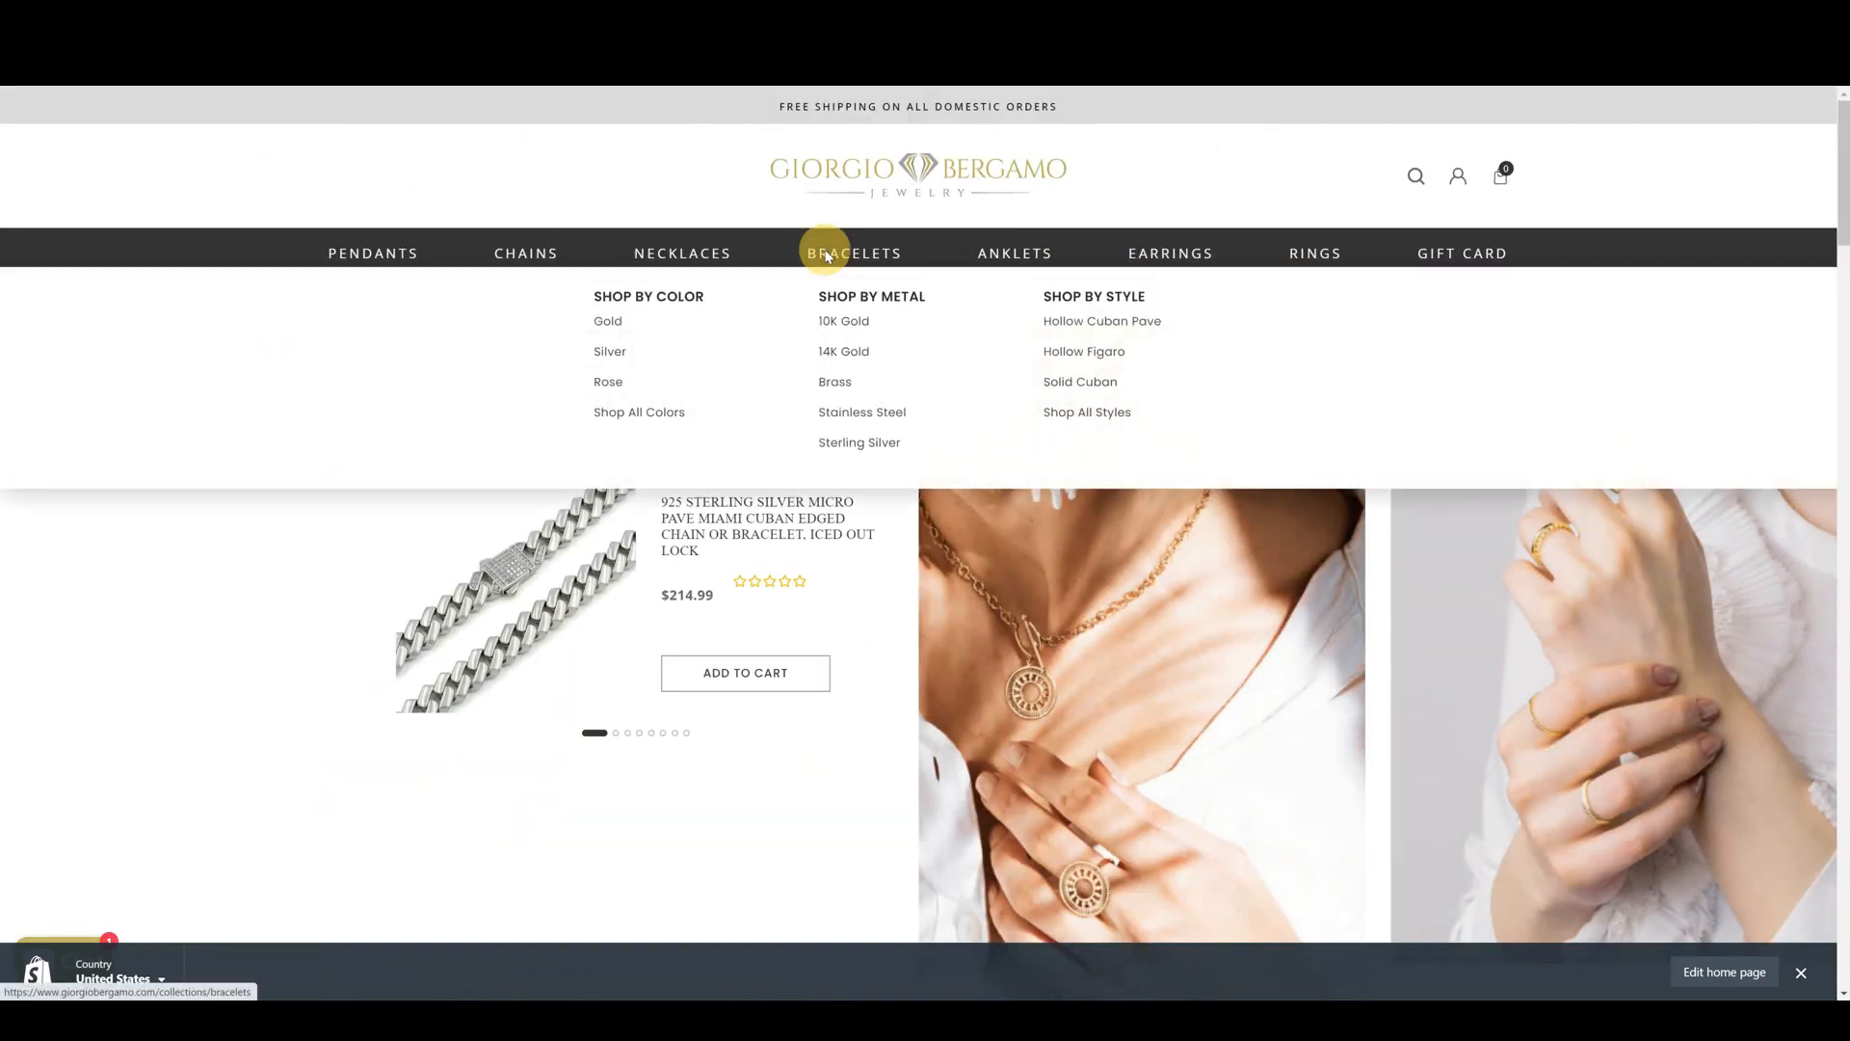
pyautogui.click(825, 250)
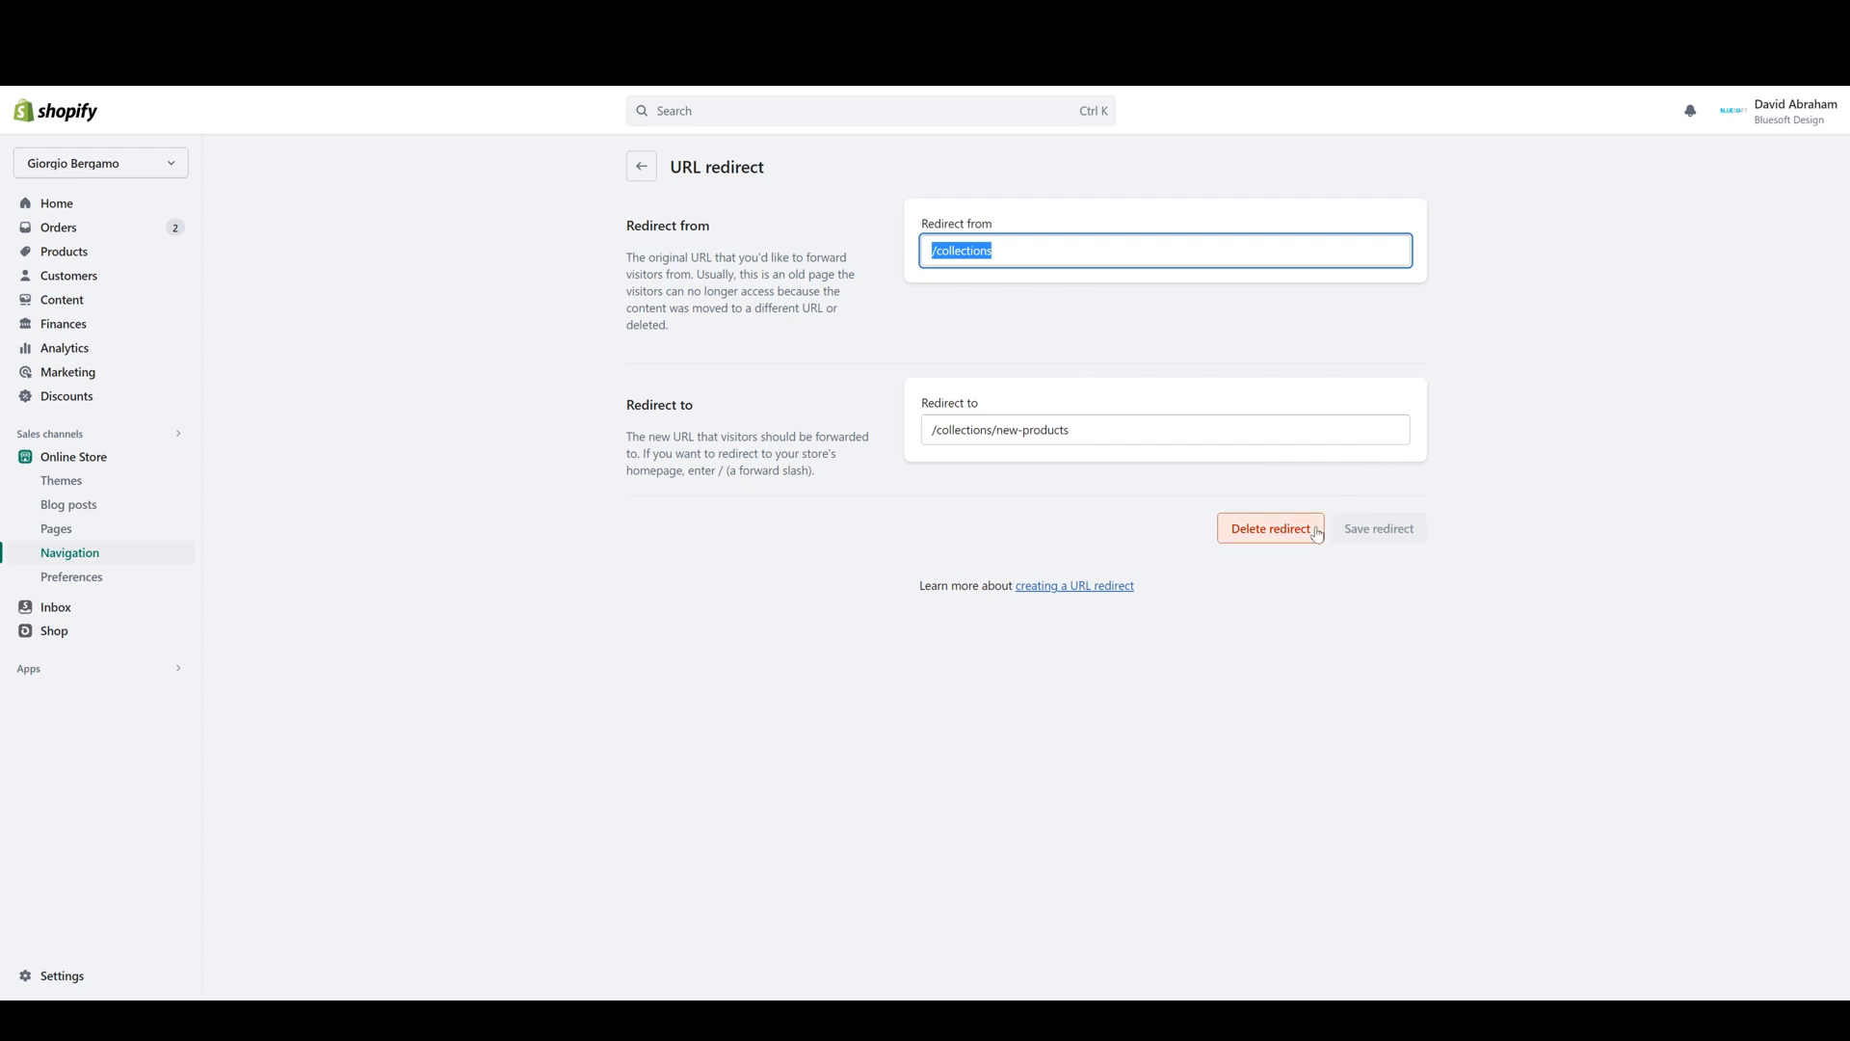
pyautogui.click(642, 168)
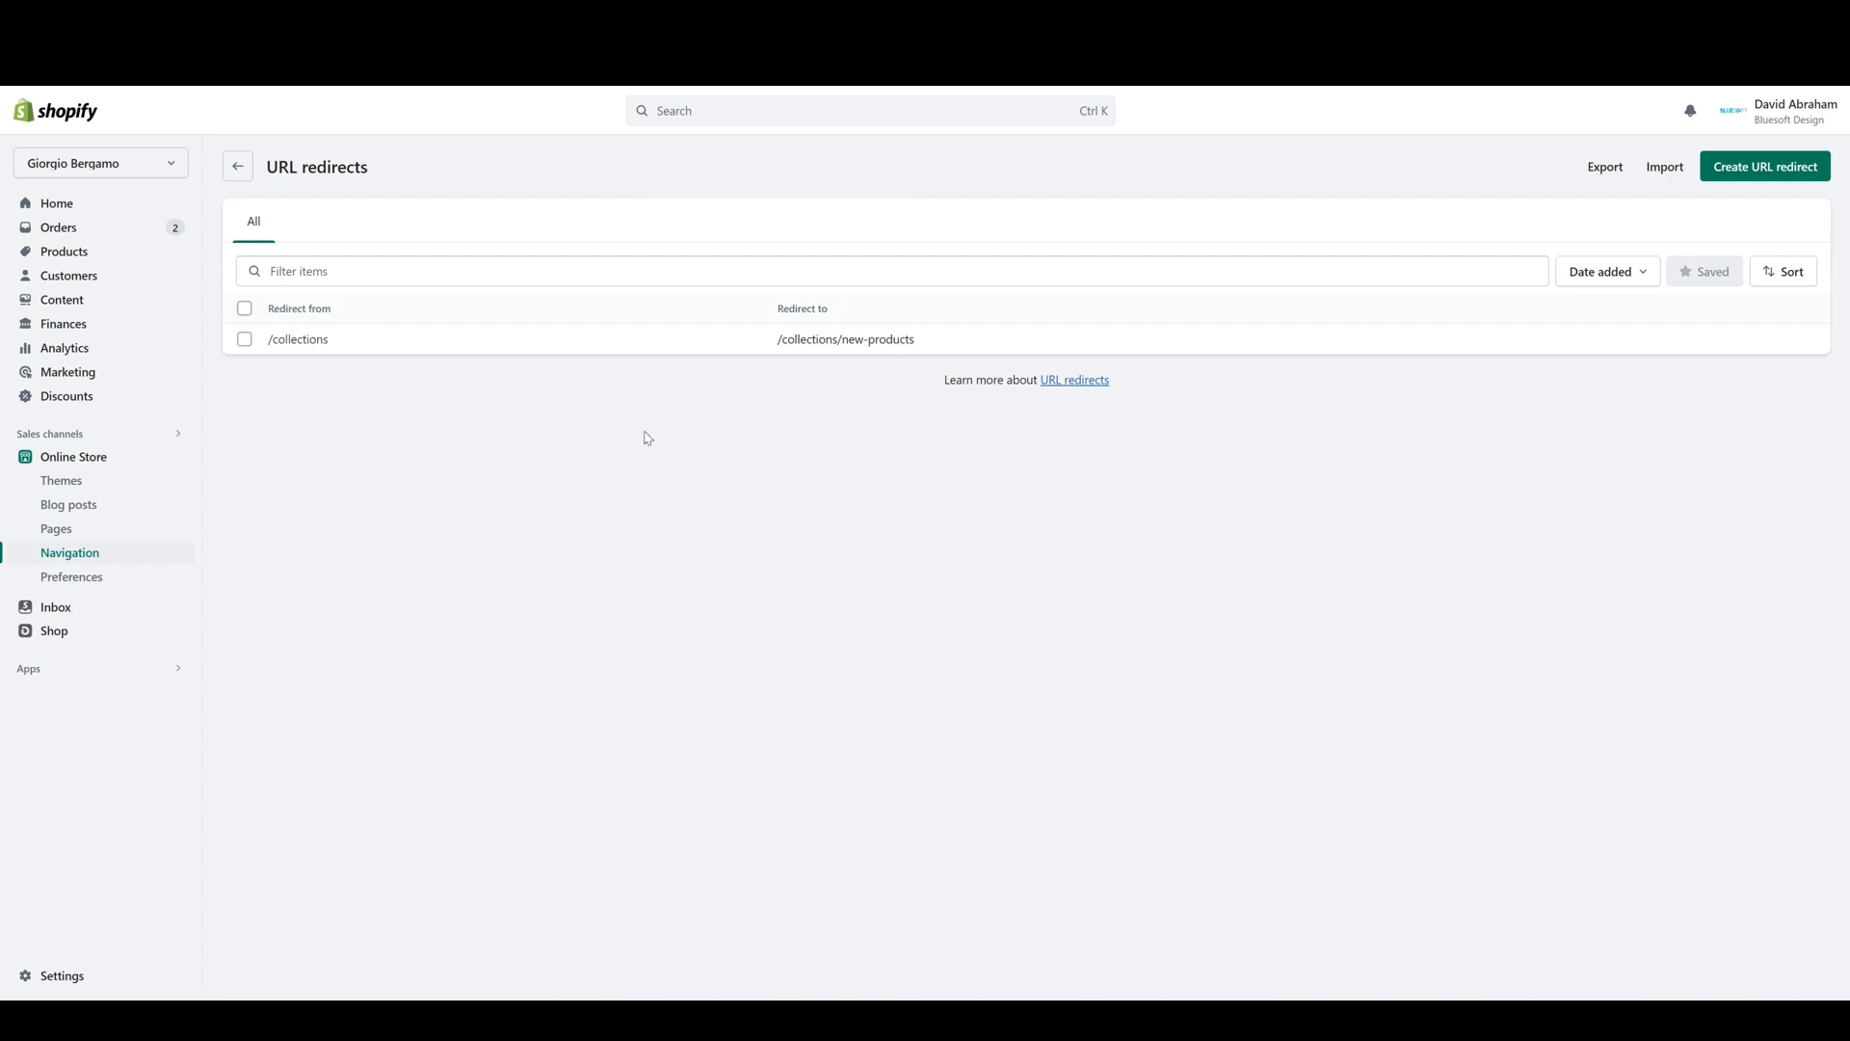
# - Open the online store preferences and examine the homepage title and meta description
pyautogui.click(101, 583)
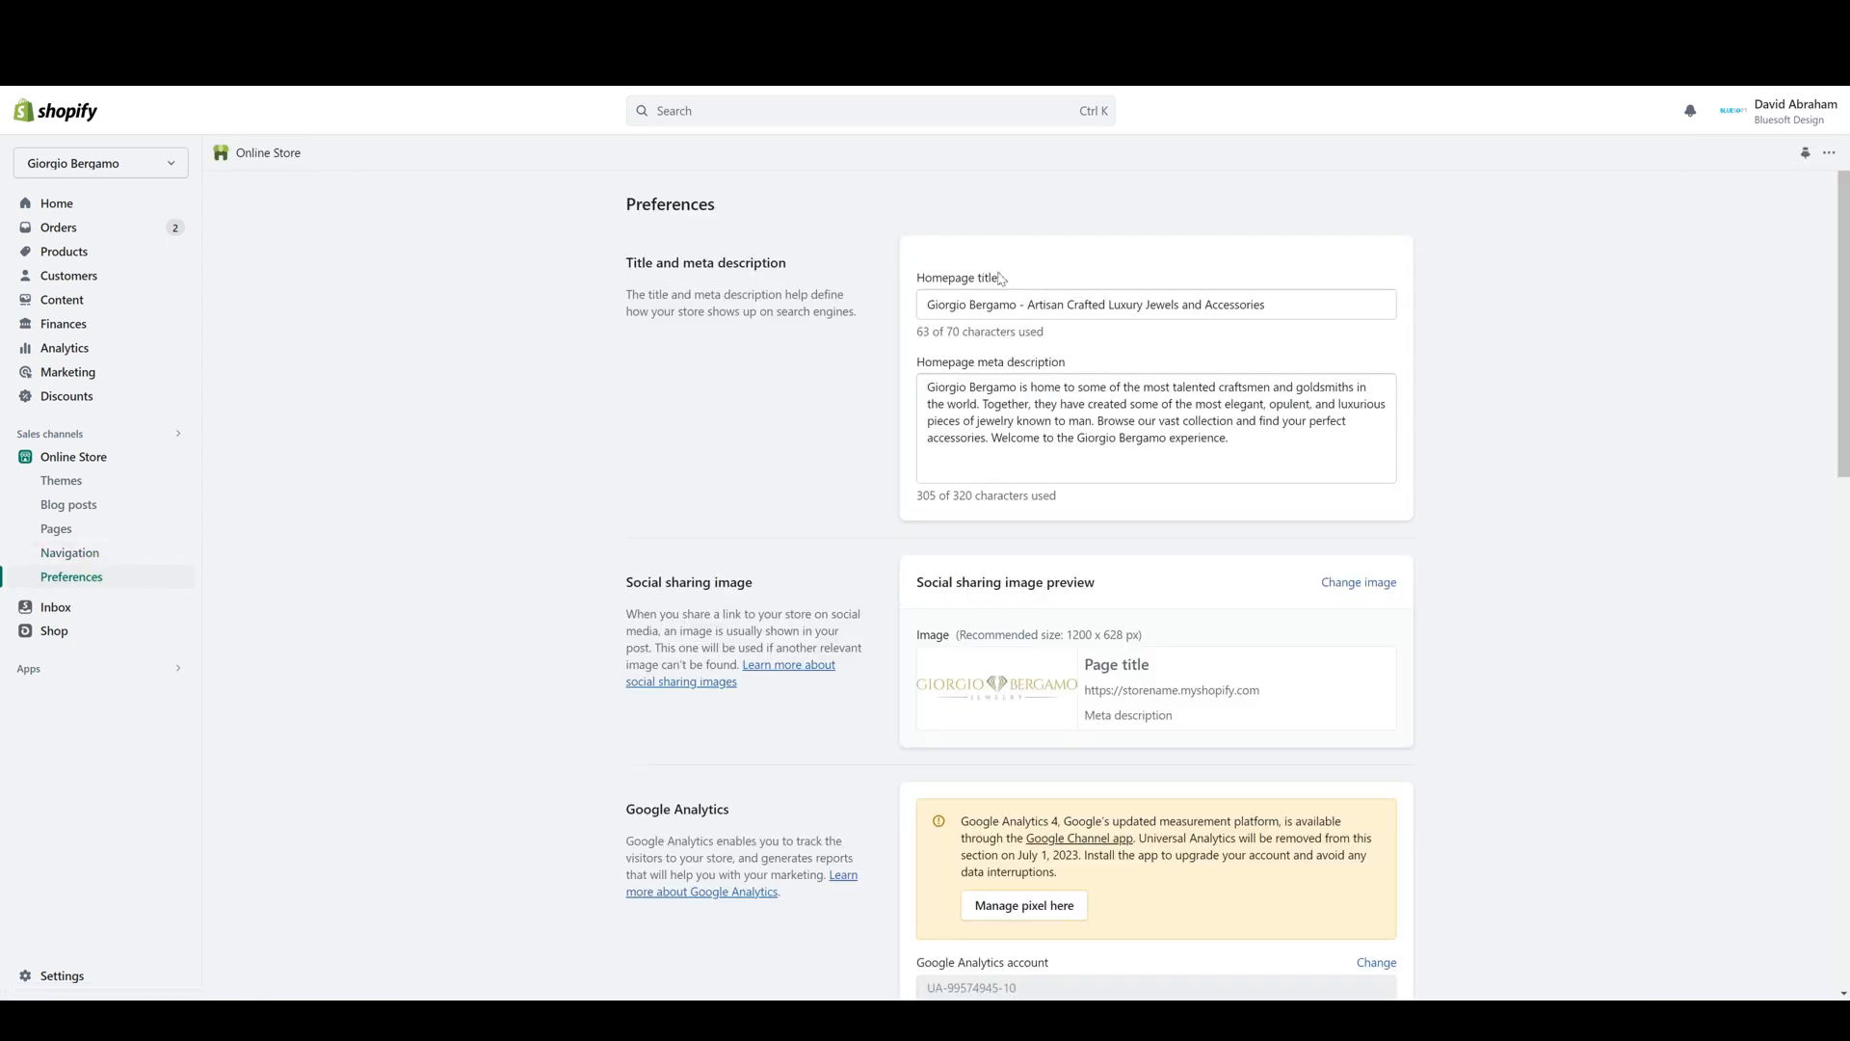
pyautogui.click(1014, 422)
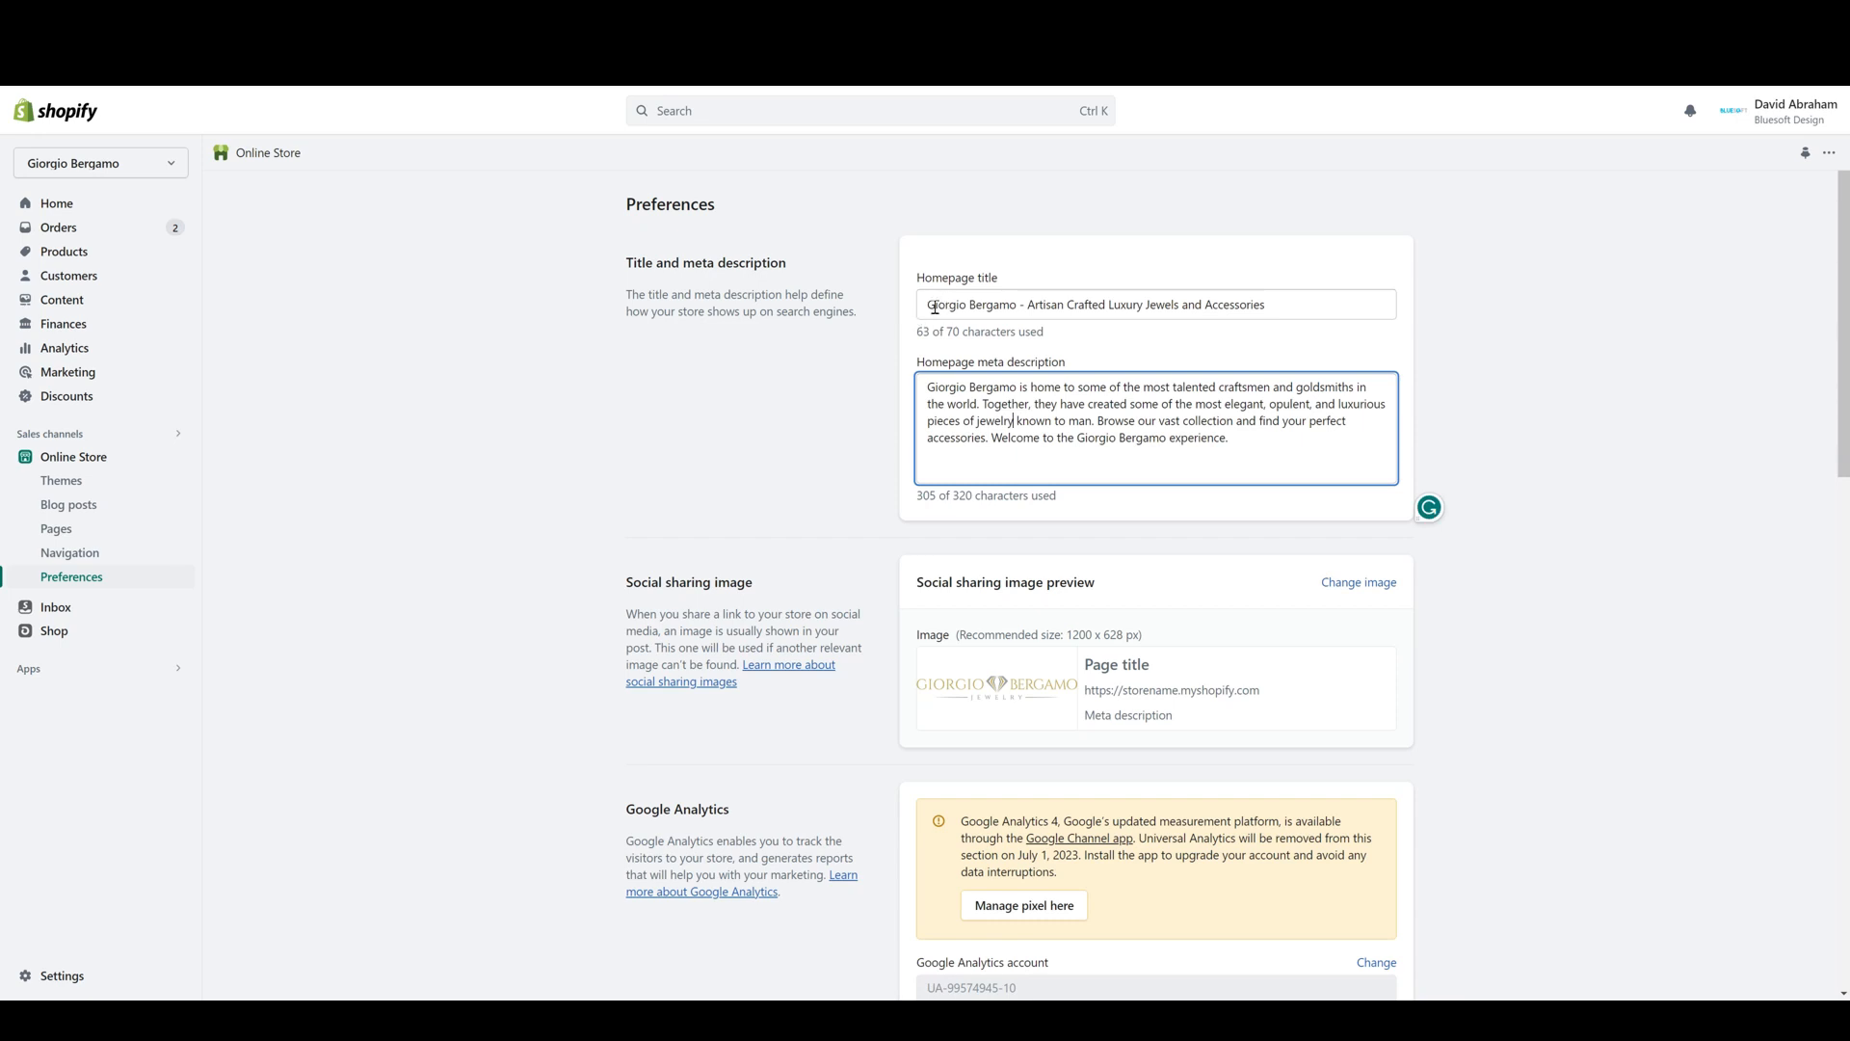
pyautogui.moveTo(935, 308); pyautogui.dragTo(1252, 304)
pyautogui.click(1326, 424)
pyautogui.moveTo(1388, 436); pyautogui.dragTo(871, 359)
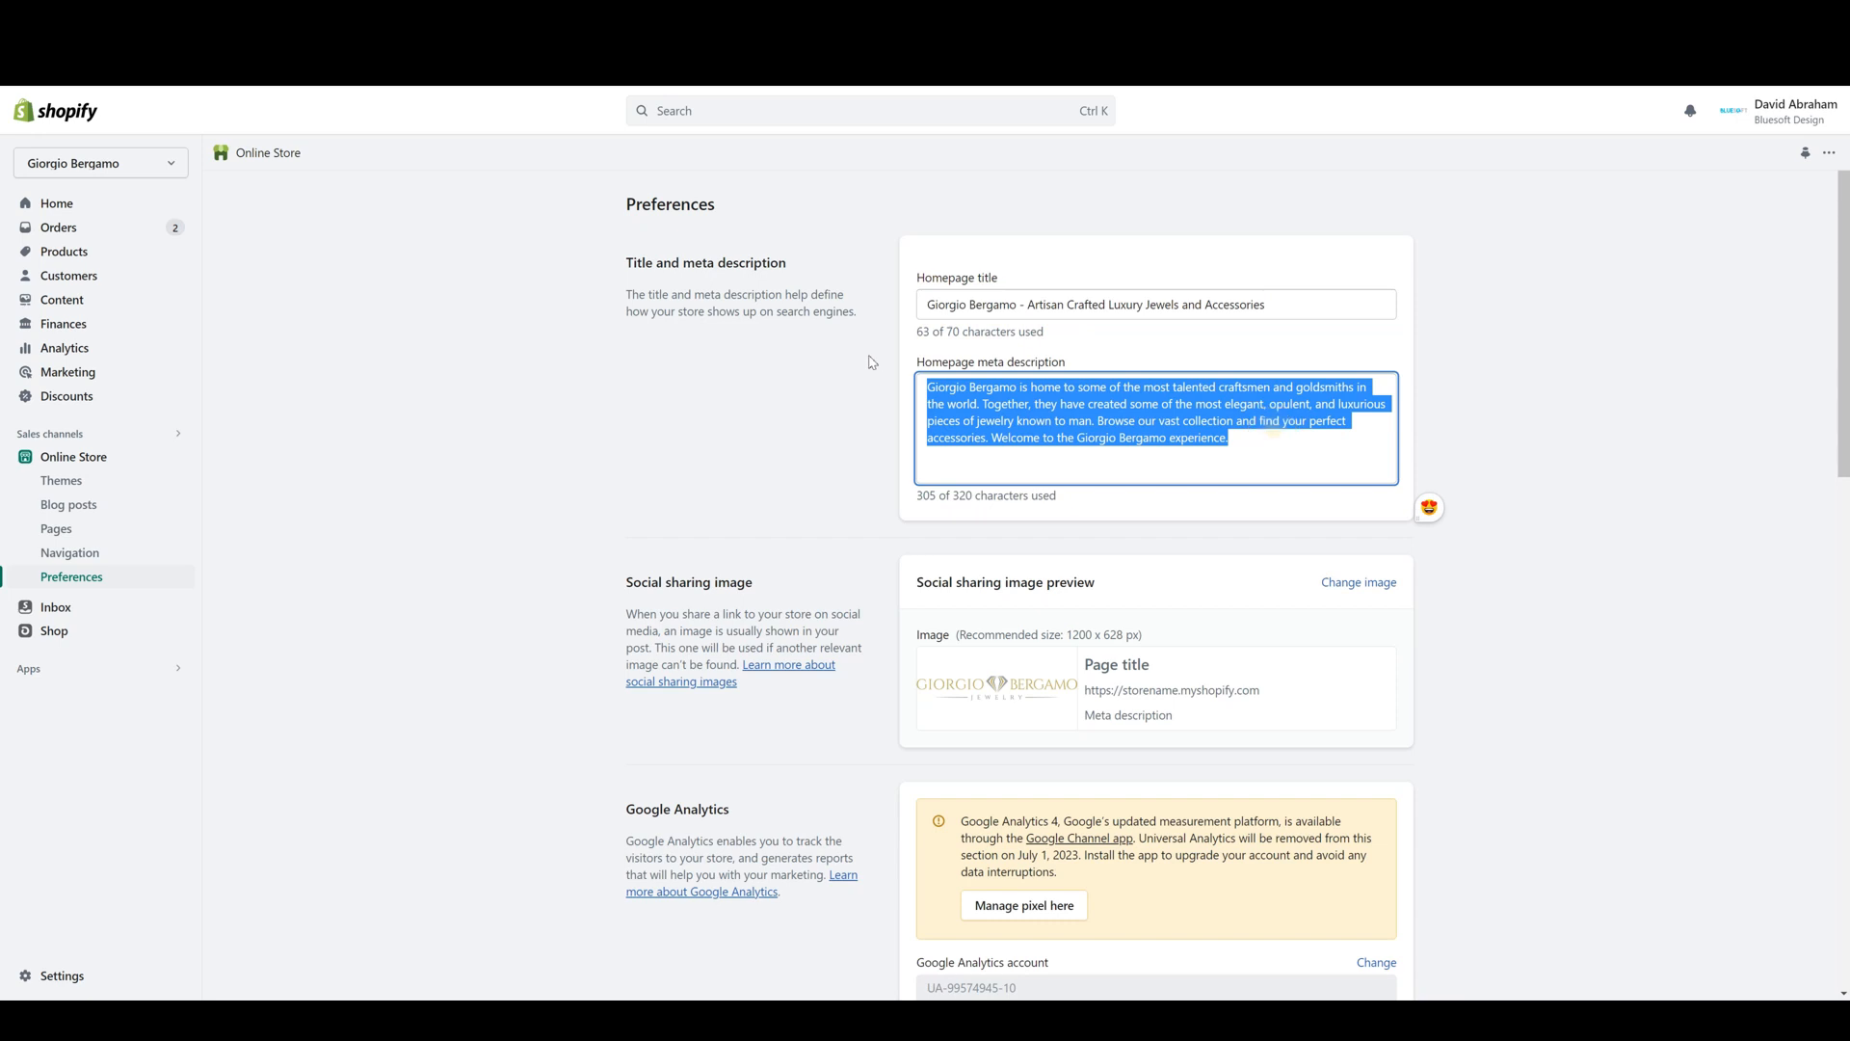
pyautogui.tripleClick(1057, 313)
# - Review the social sharing image, Google Analytics, Facebook Pixel and customer privacy settings in the preferences
pyautogui.scroll(-3, 1060, 318)
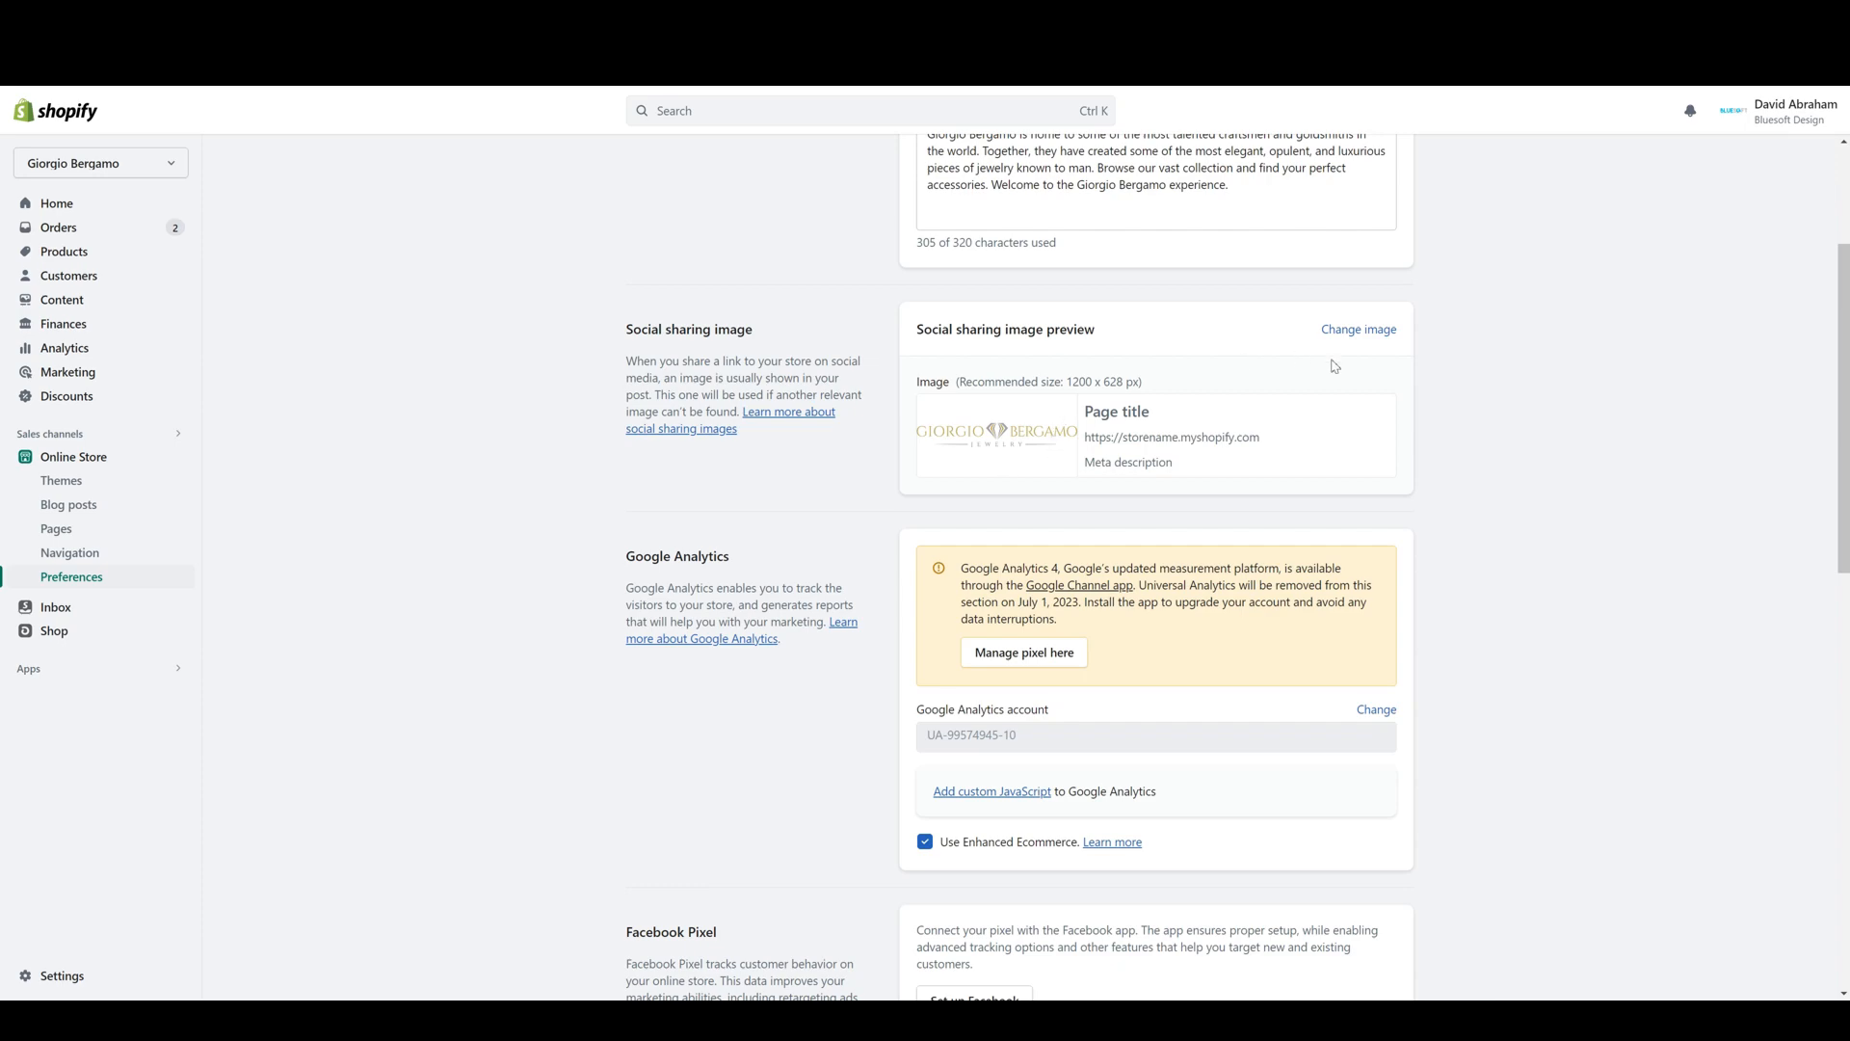
pyautogui.scroll(-3, 1335, 366)
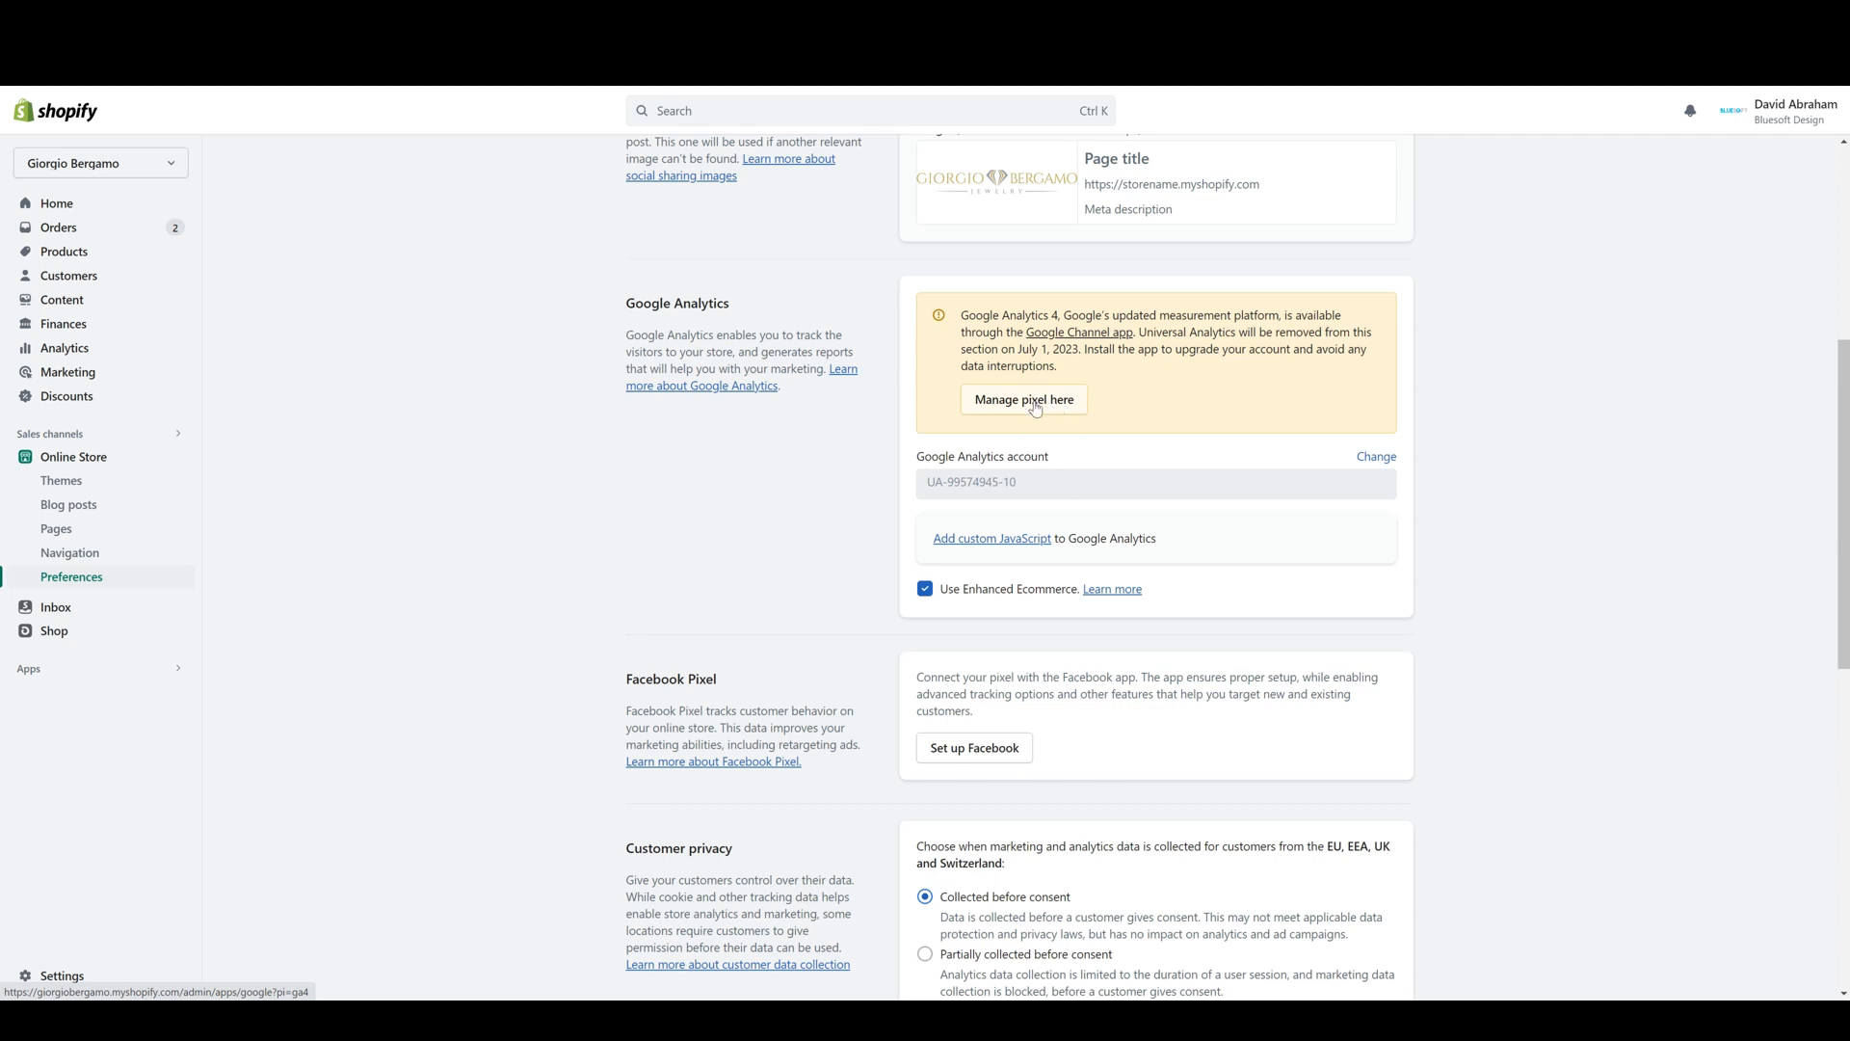
pyautogui.scroll(-1, 1086, 435)
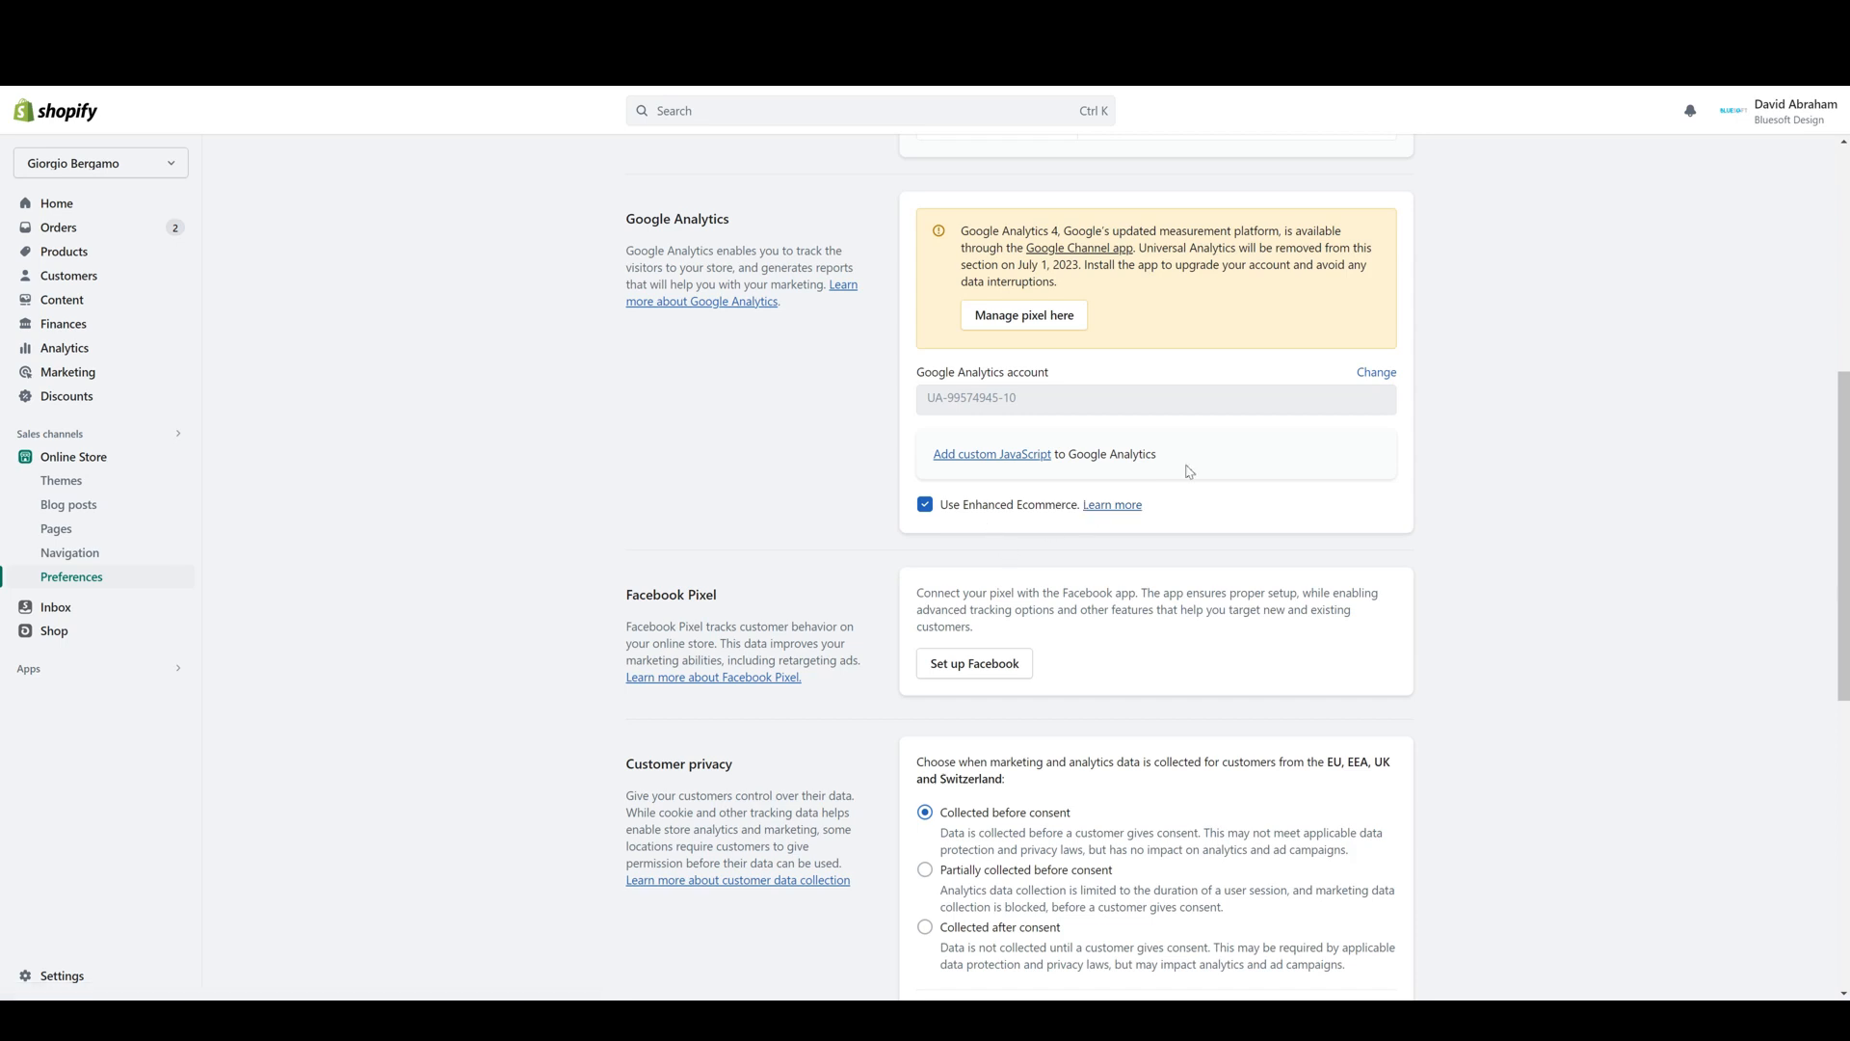
pyautogui.scroll(-2, 569, 578)
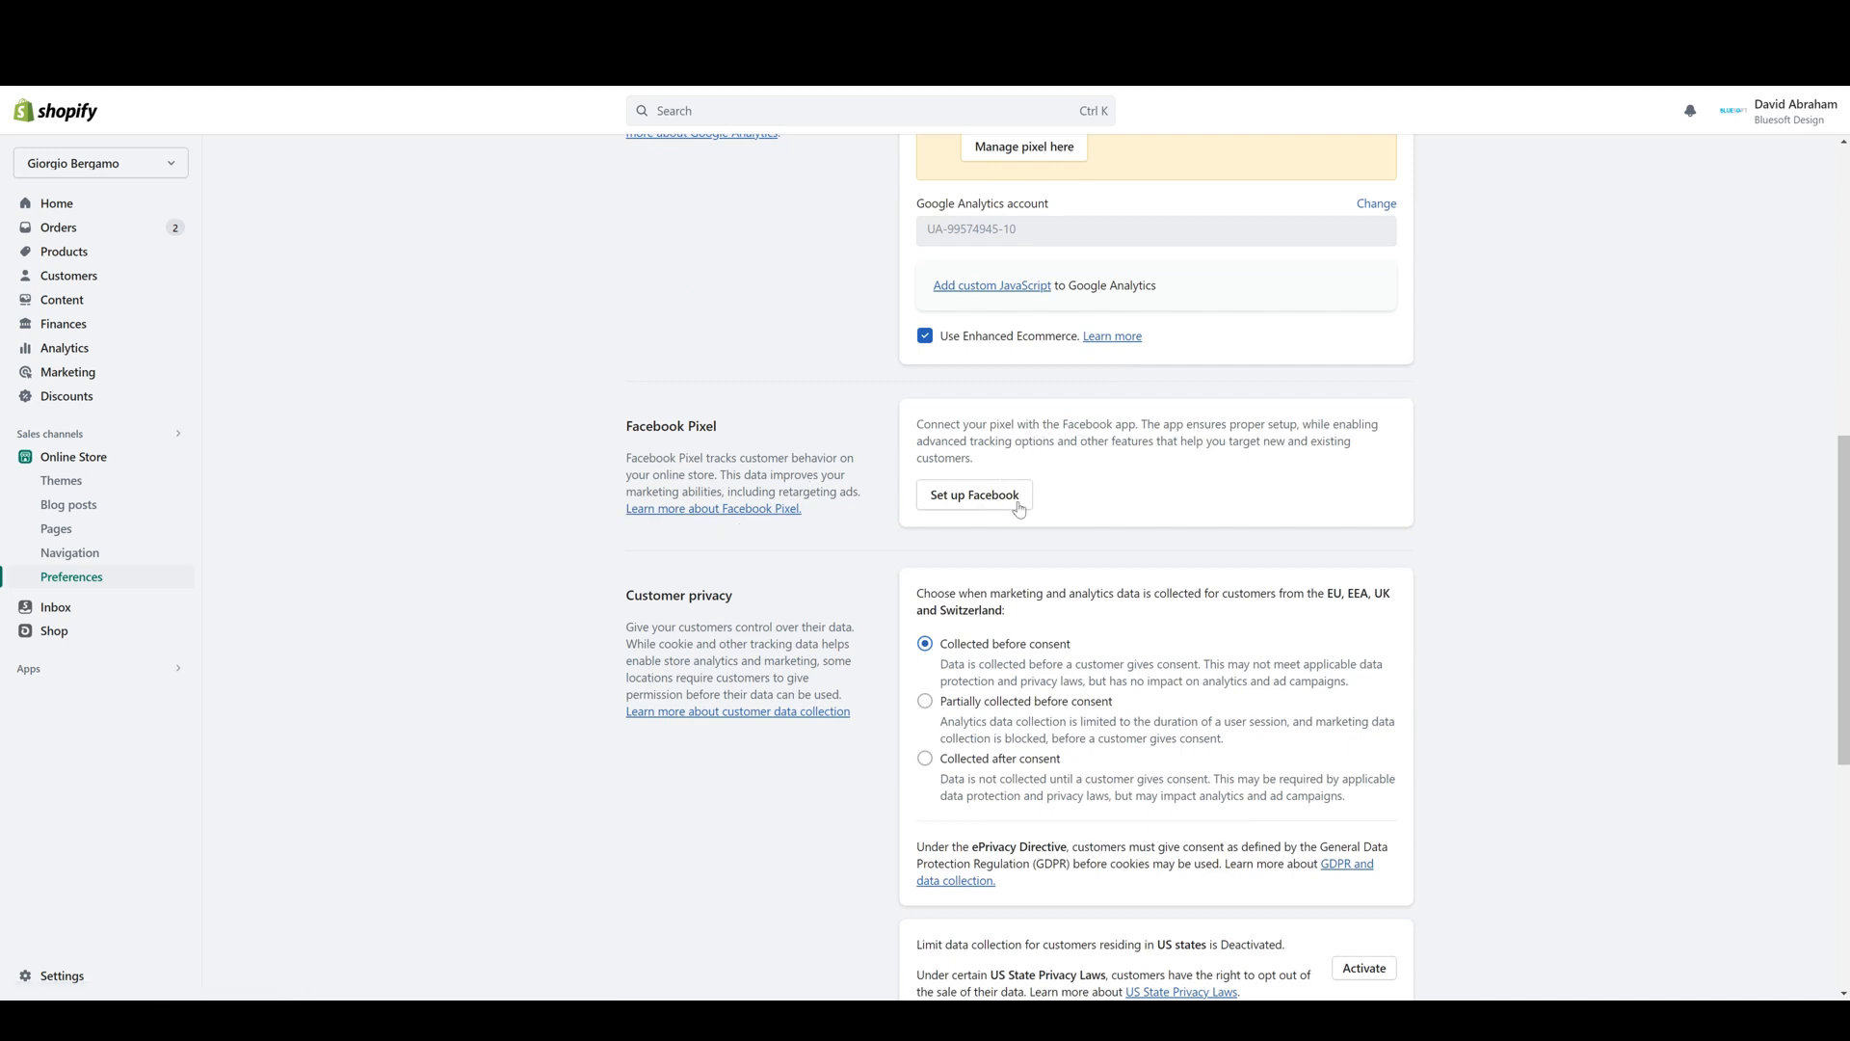
pyautogui.scroll(-2, 1016, 511)
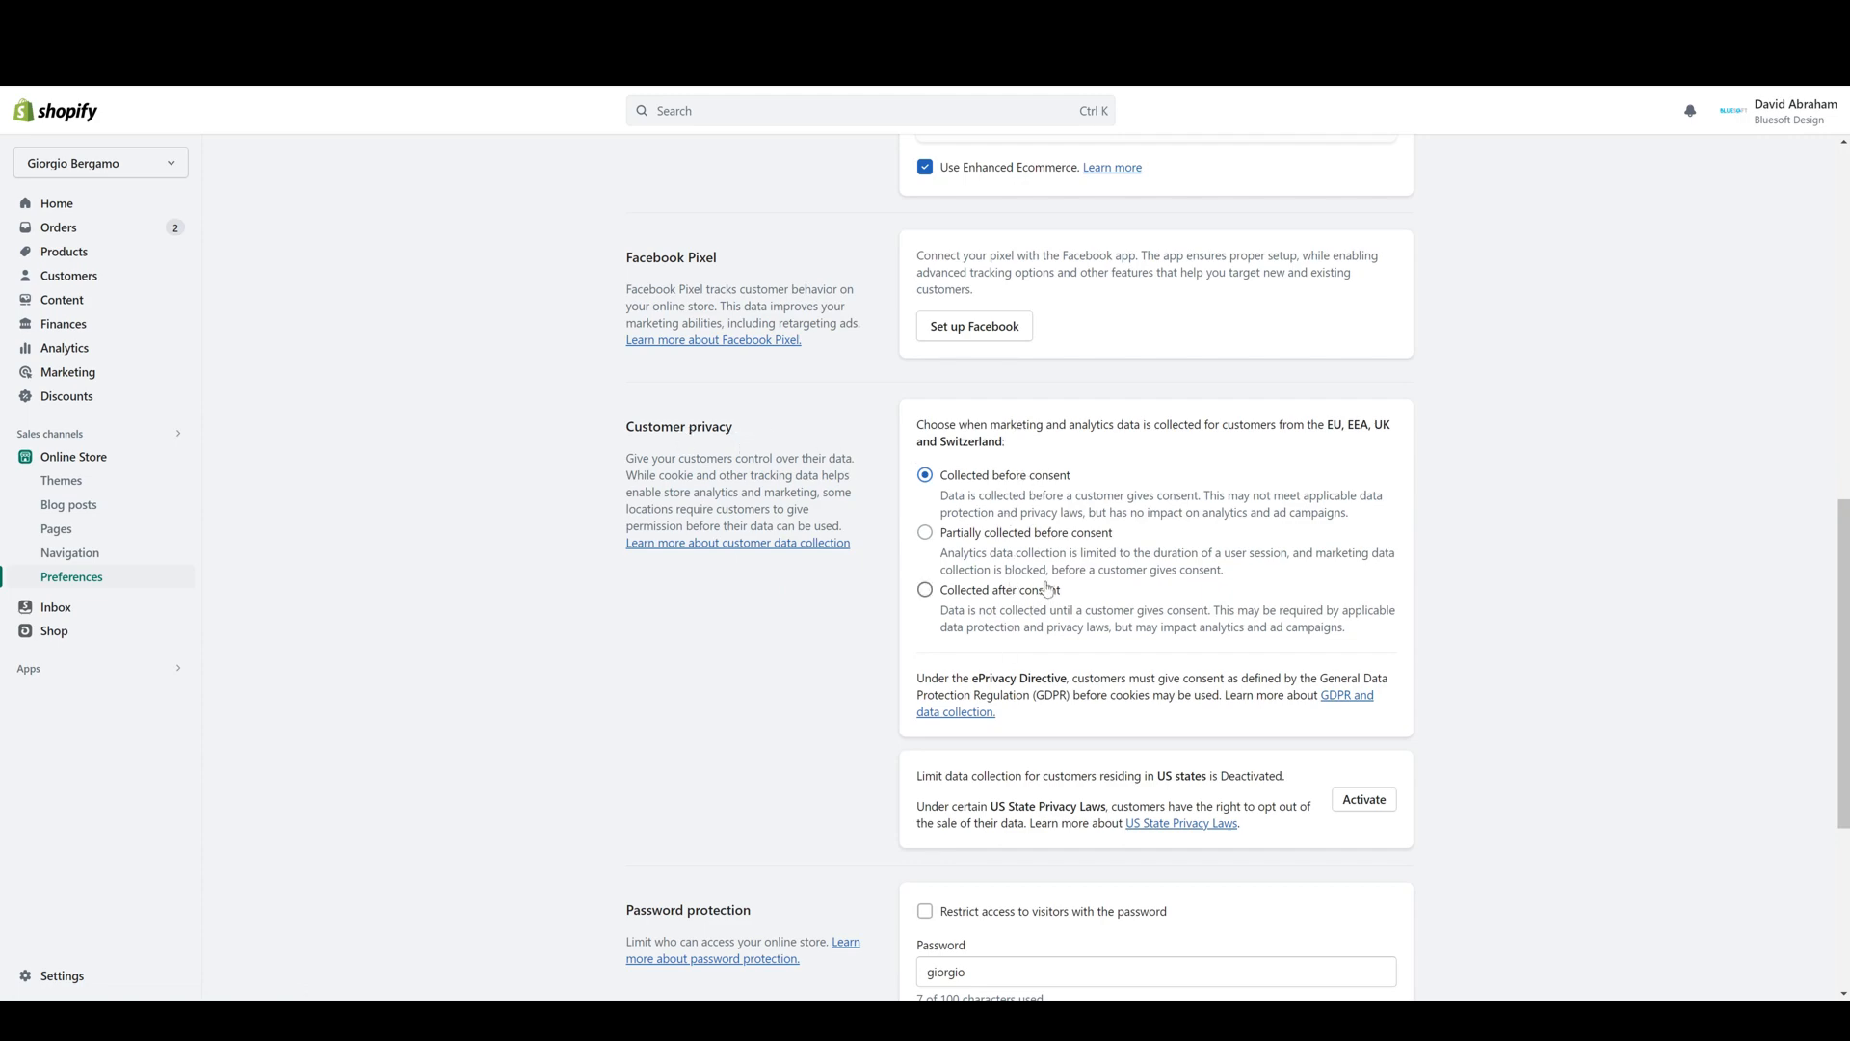
# - Examine the password protection settings, including the visitor access restriction and the message to visitors
pyautogui.scroll(-3, 1046, 590)
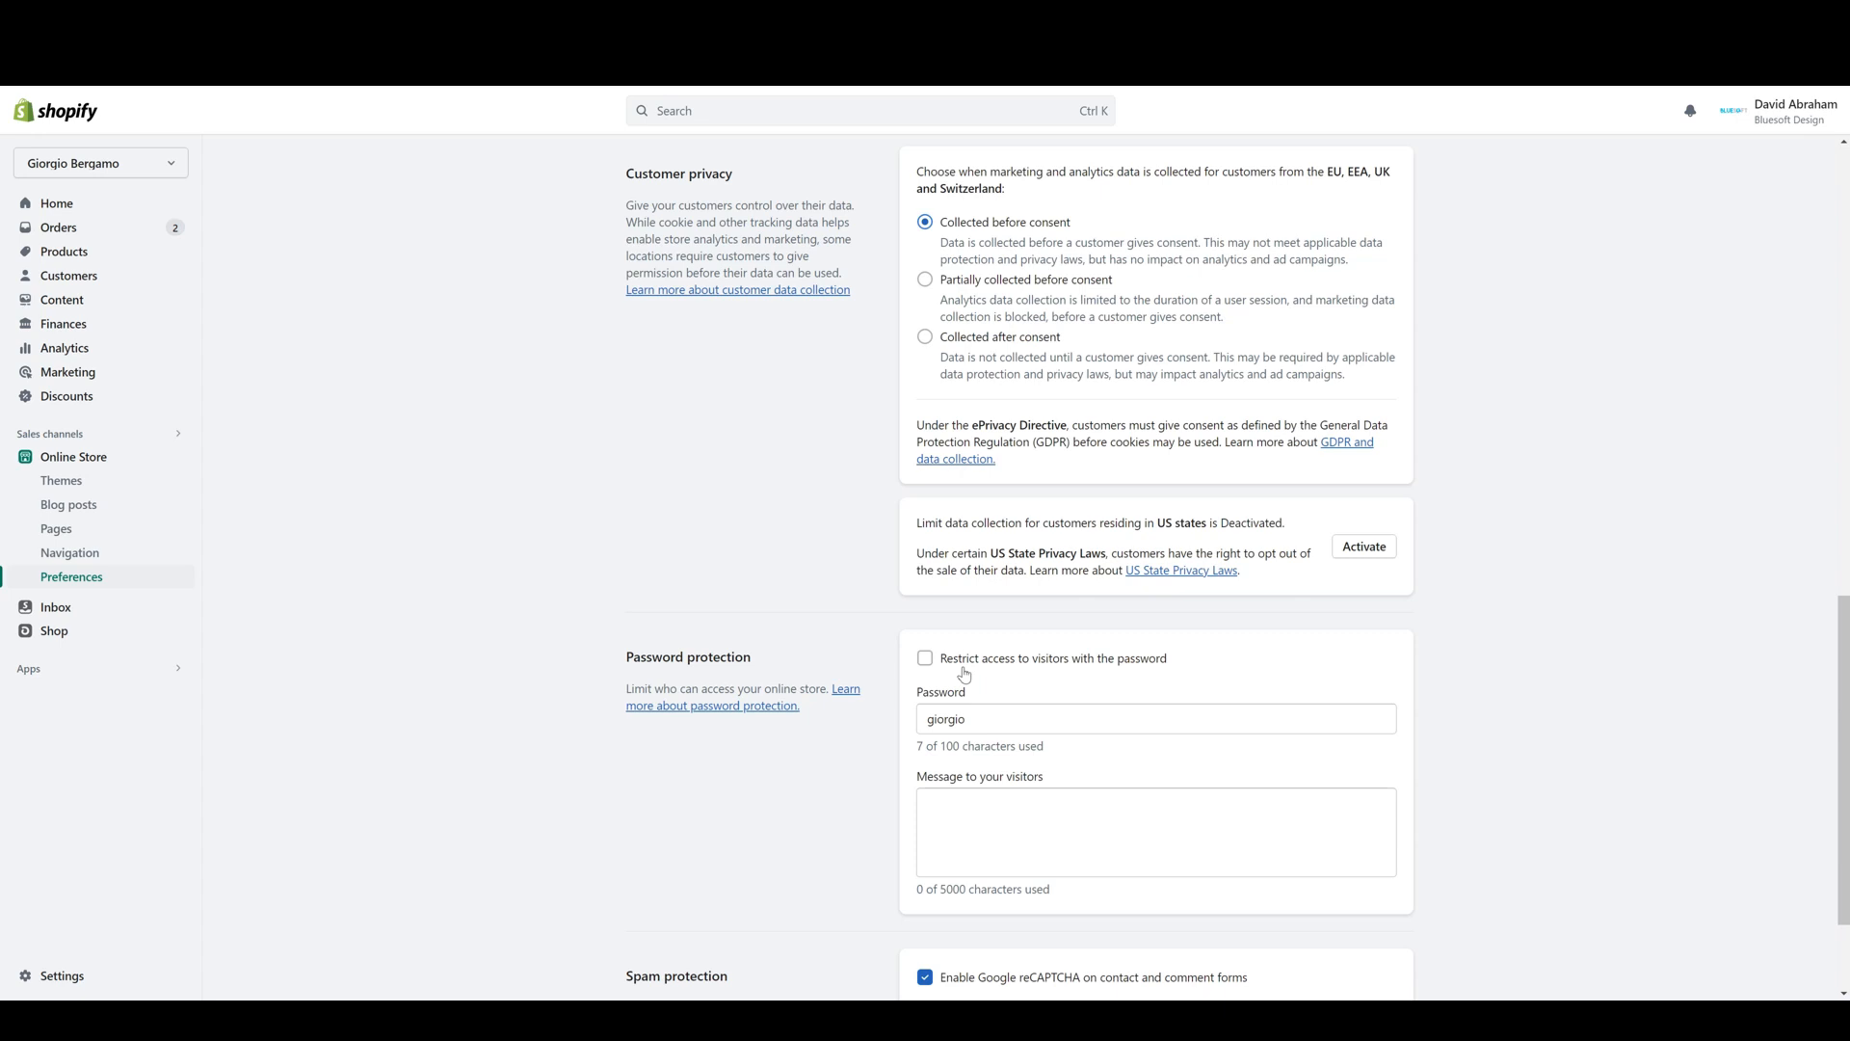
pyautogui.click(962, 668)
pyautogui.click(961, 665)
pyautogui.click(1023, 812)
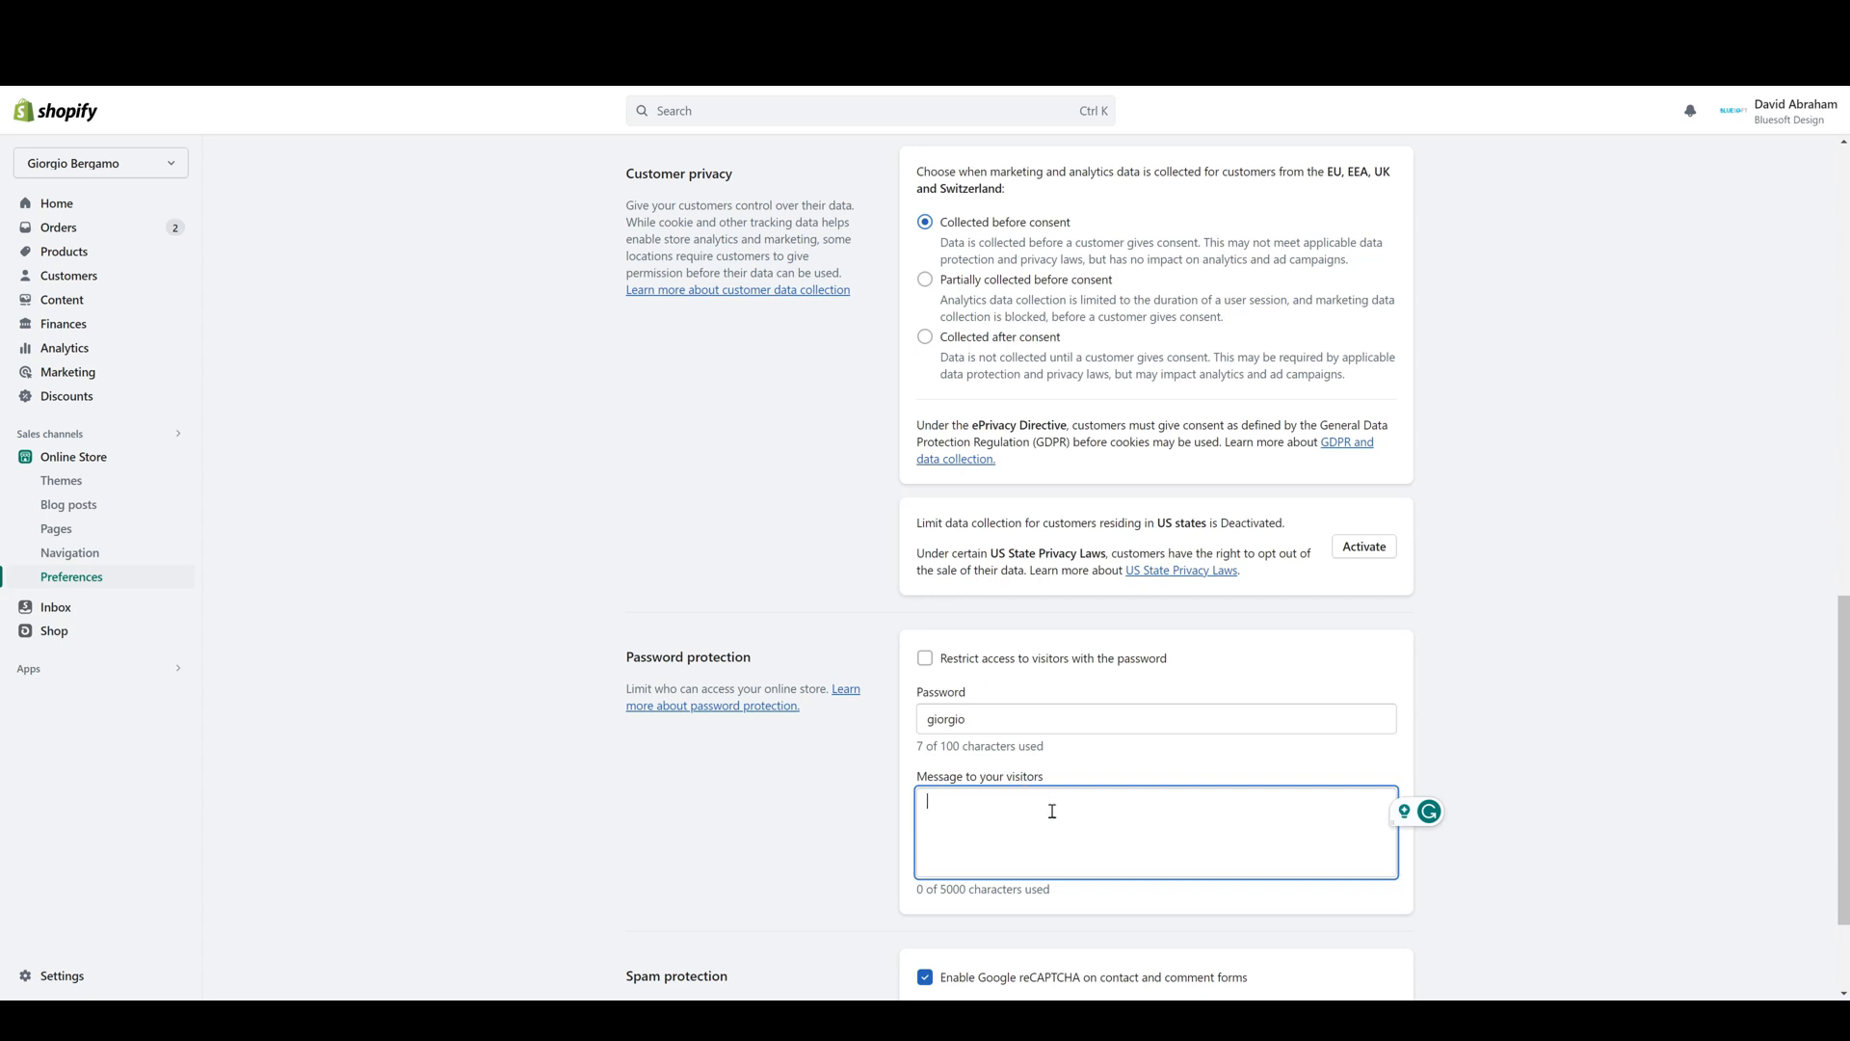
# - Review the spam protection settings for Google reCAPTCHA and return to the start of the preferences
pyautogui.scroll(-2, 1052, 811)
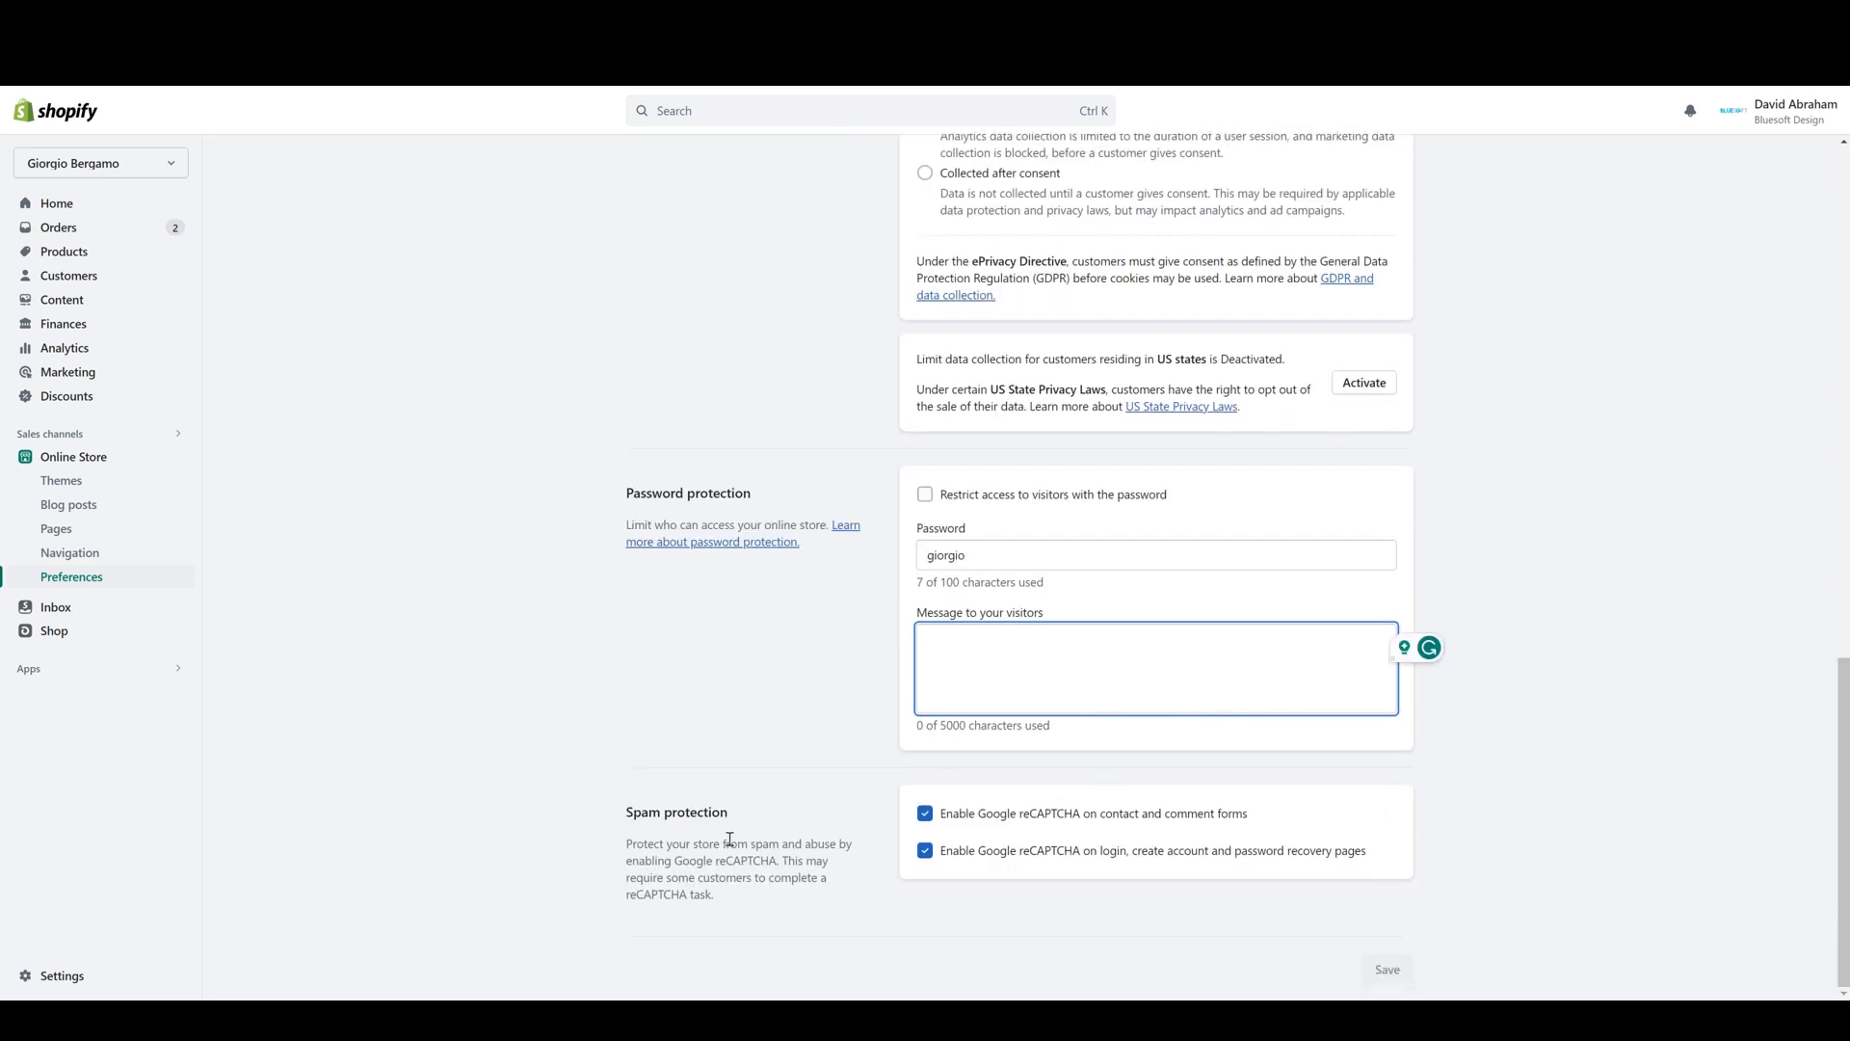
pyautogui.doubleClick(696, 813)
pyautogui.tripleClick(696, 812)
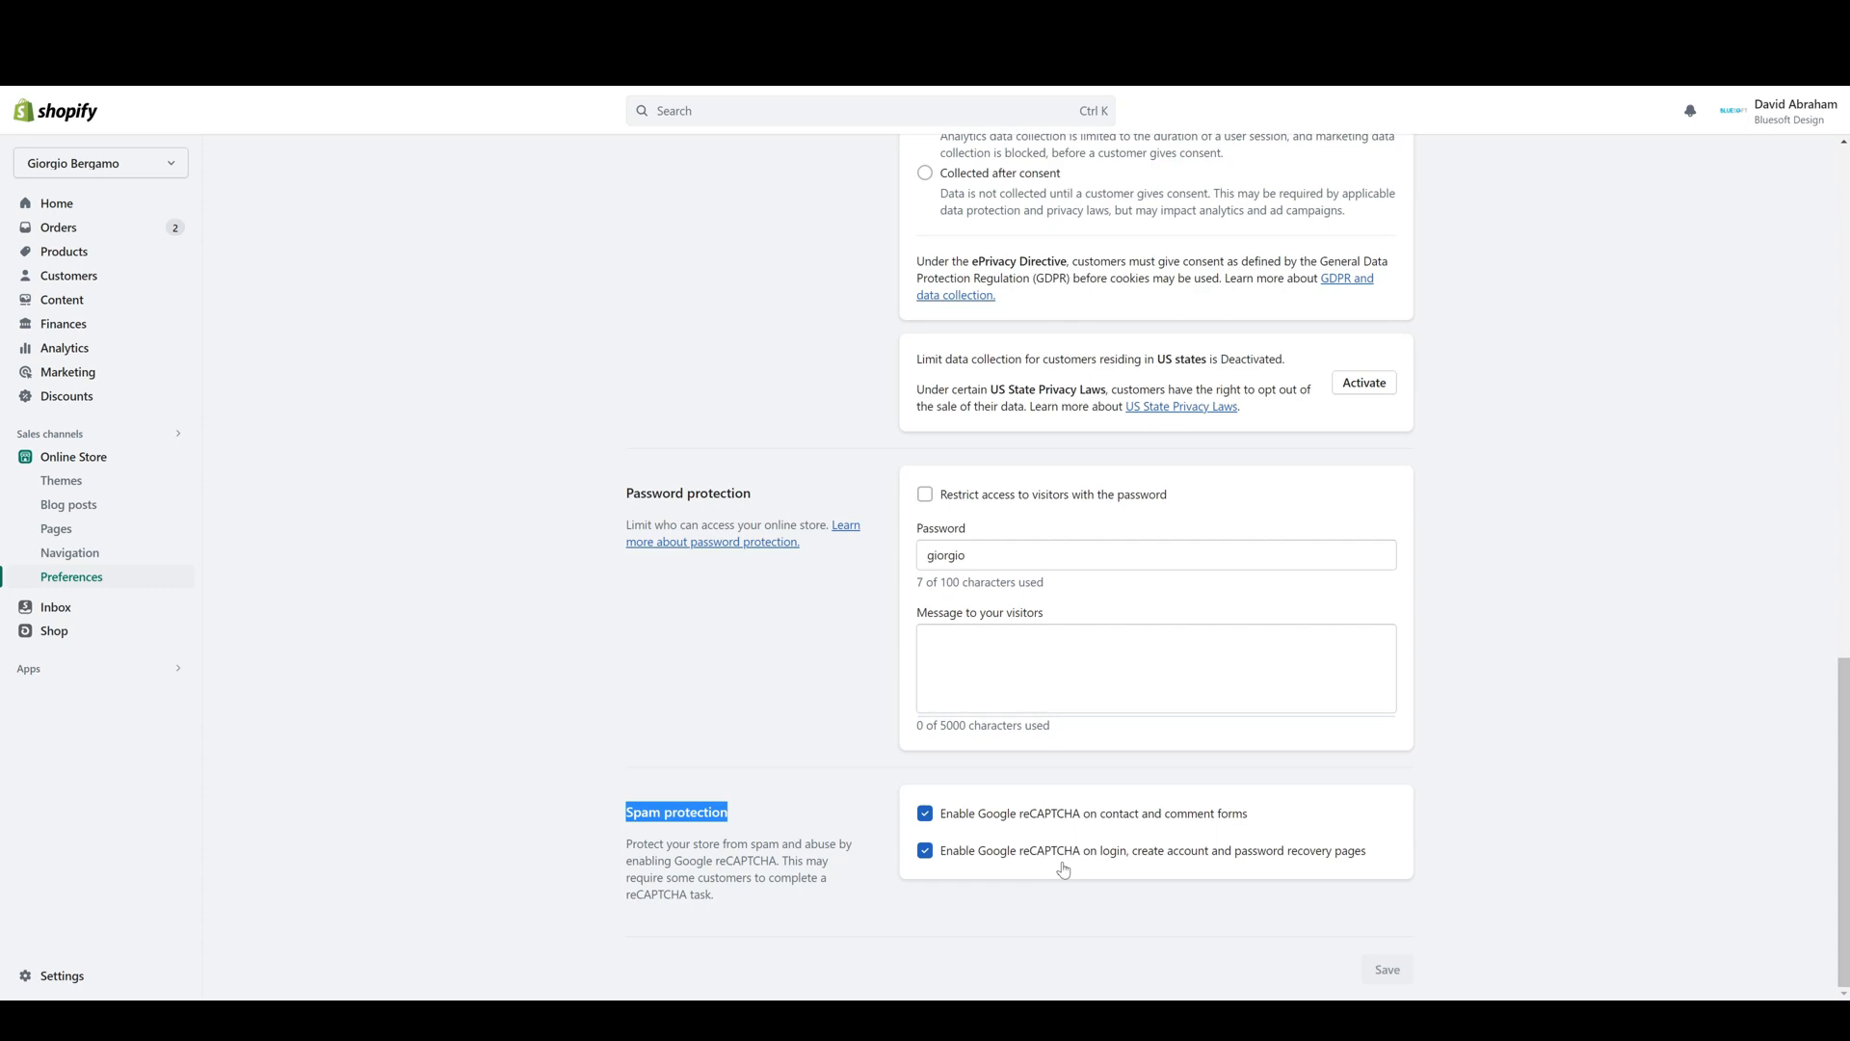
pyautogui.scroll(20, 1063, 870)
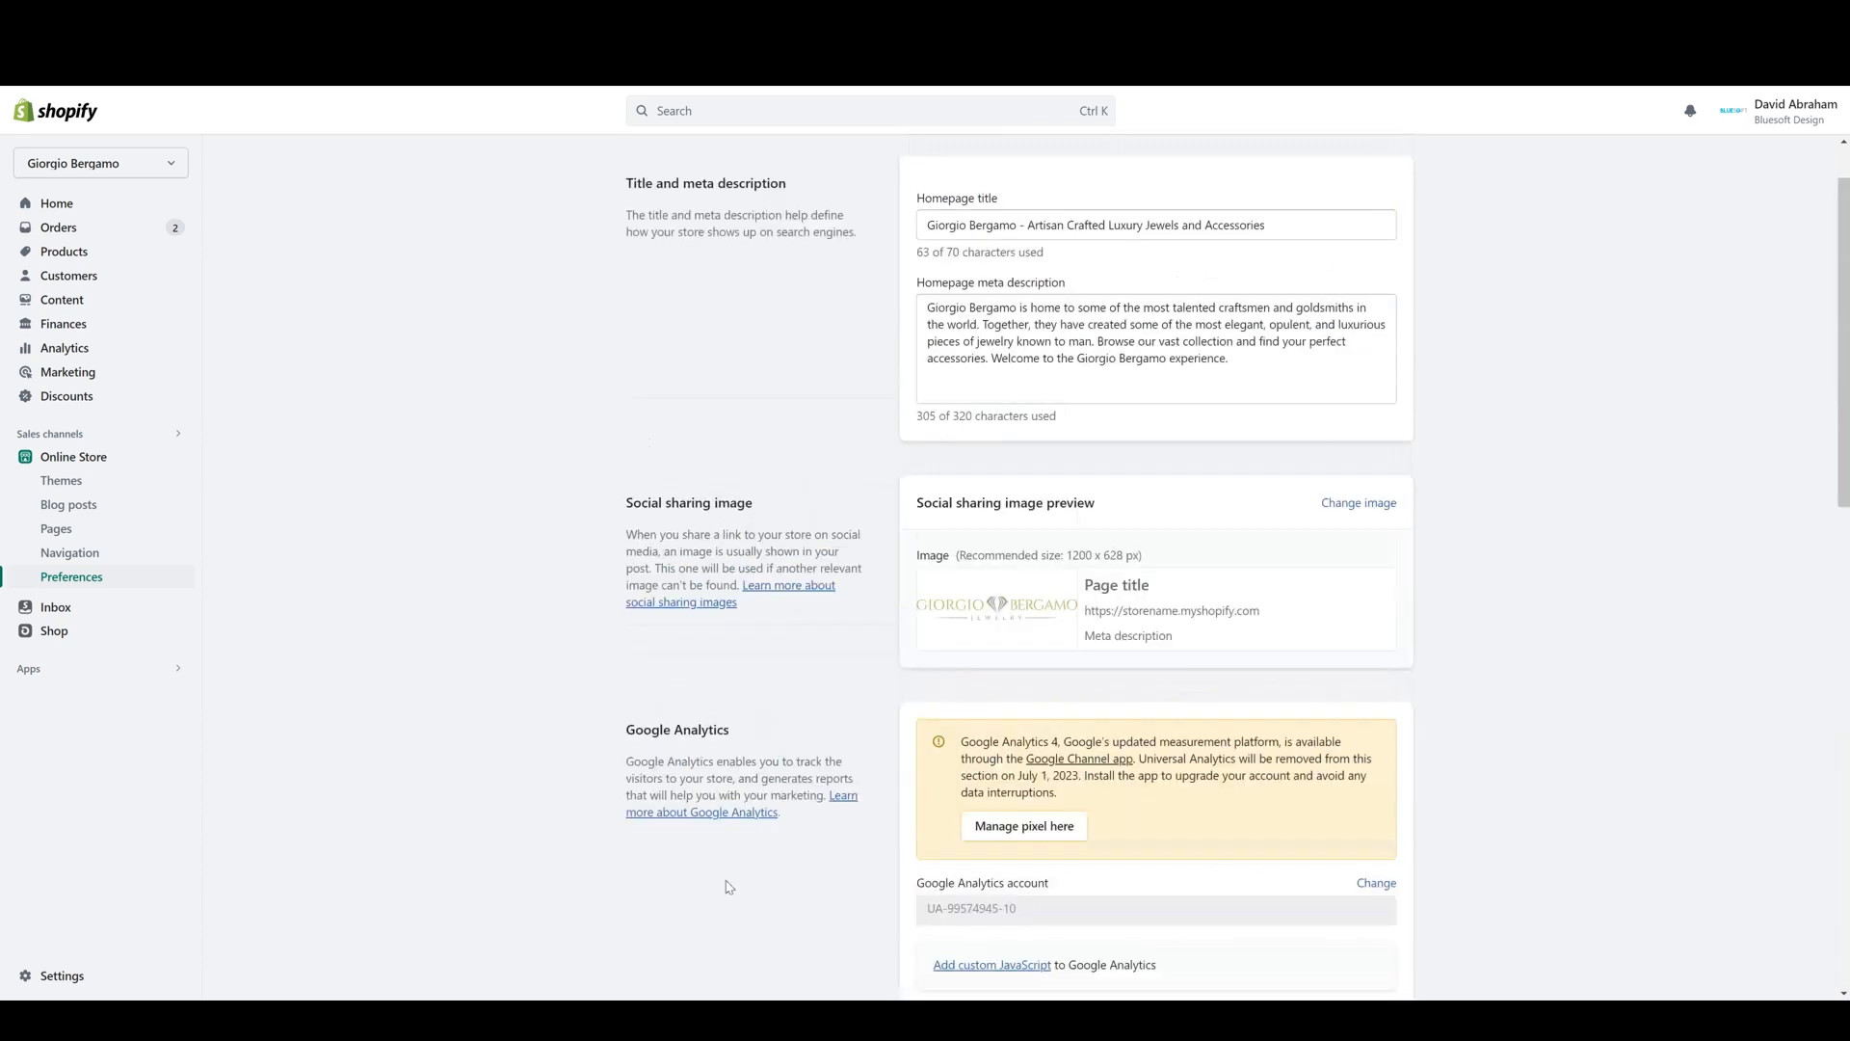